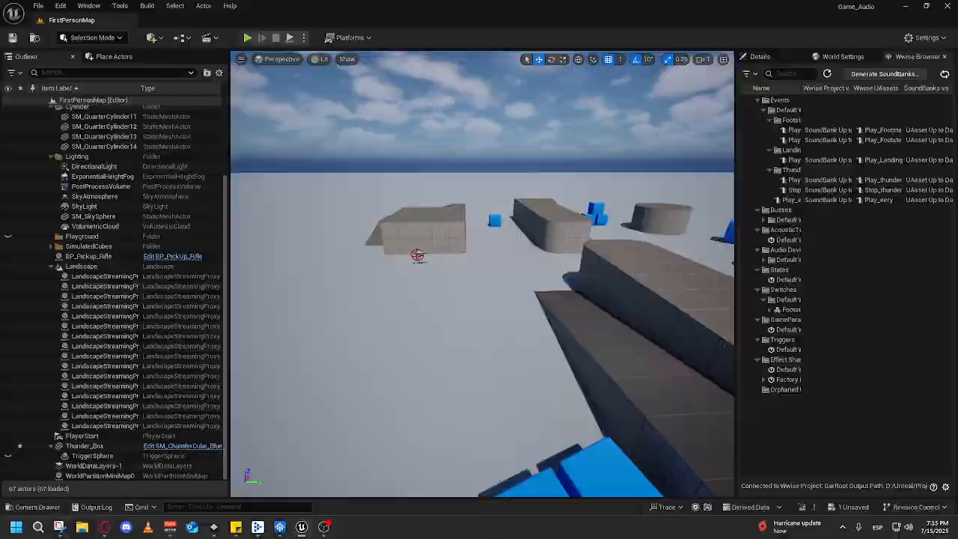
key(alt+Tab)
drag(711, 5, 957, 176)
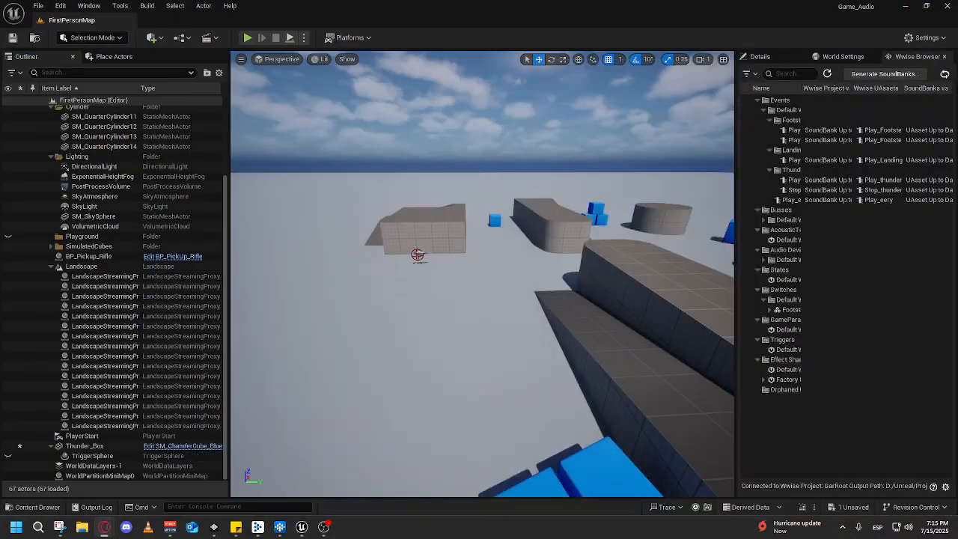
right_click(659, 276)
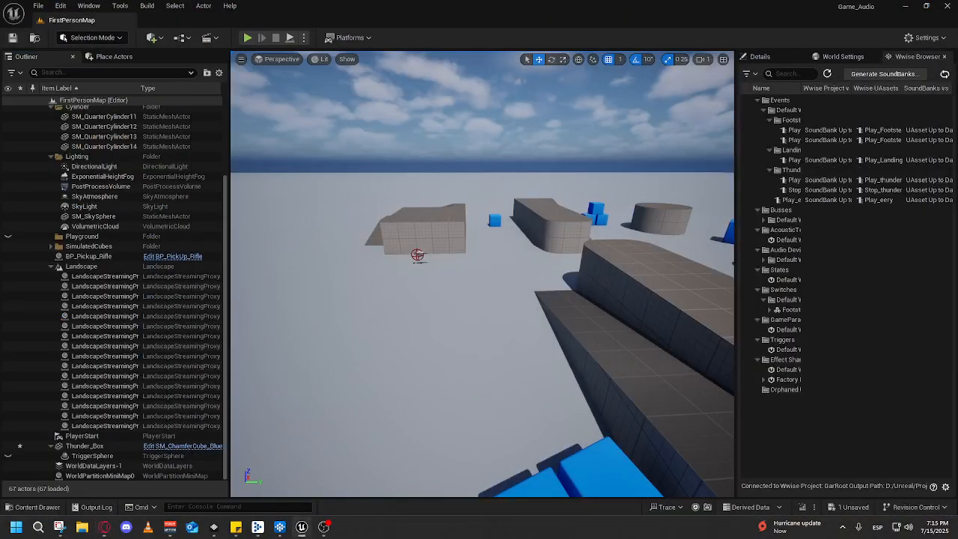
key(alt+Tab)
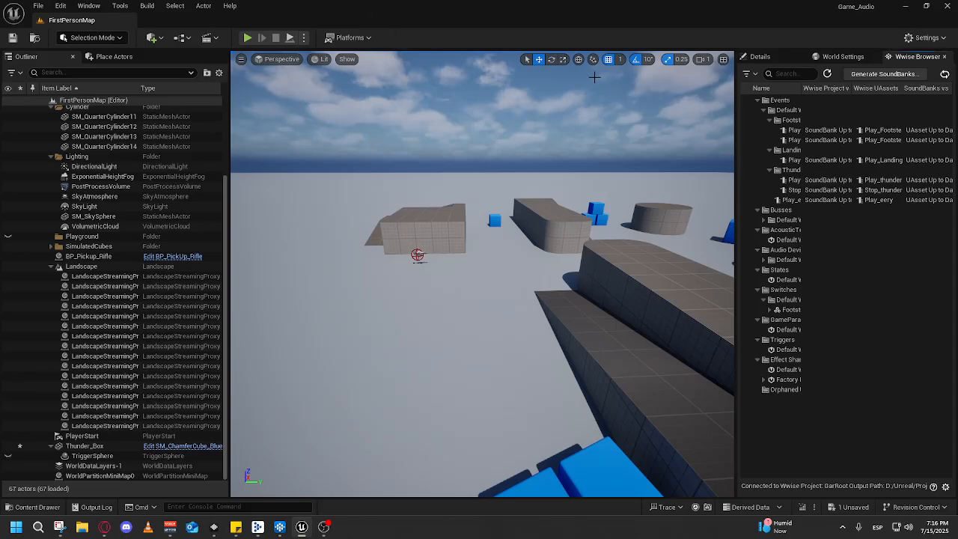
drag(394, 191, 383, 274)
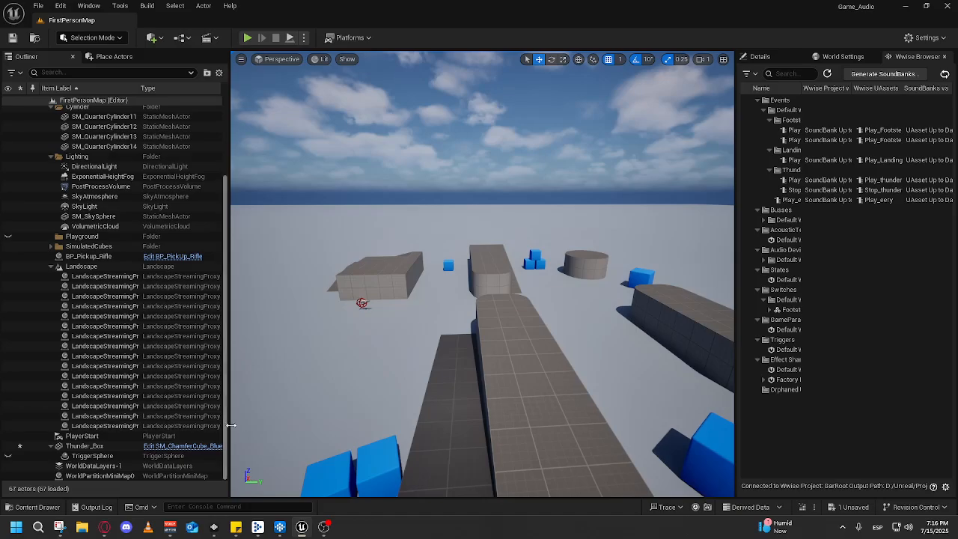
- Switch to the Wwise project and change the workspace to the Designer layout
click(258, 527)
click(485, 8)
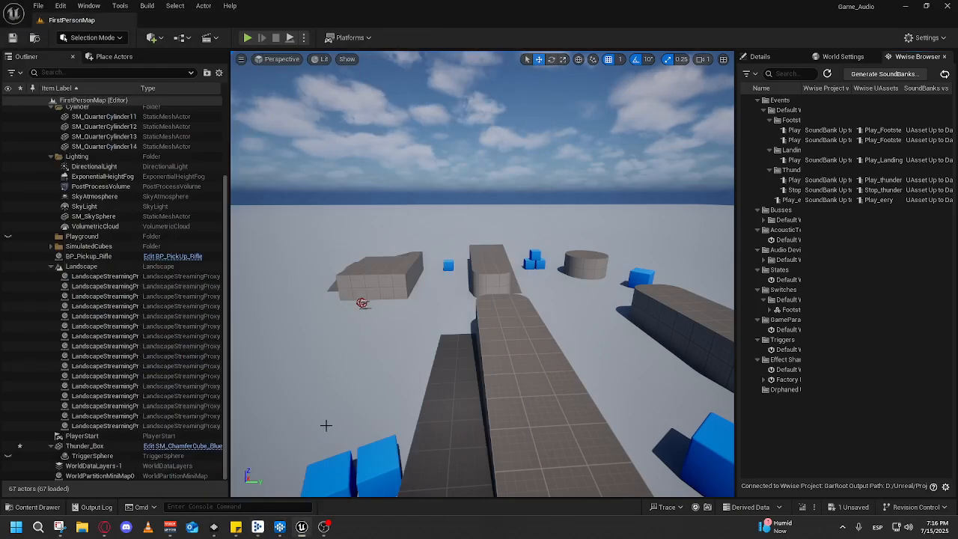
click(280, 531)
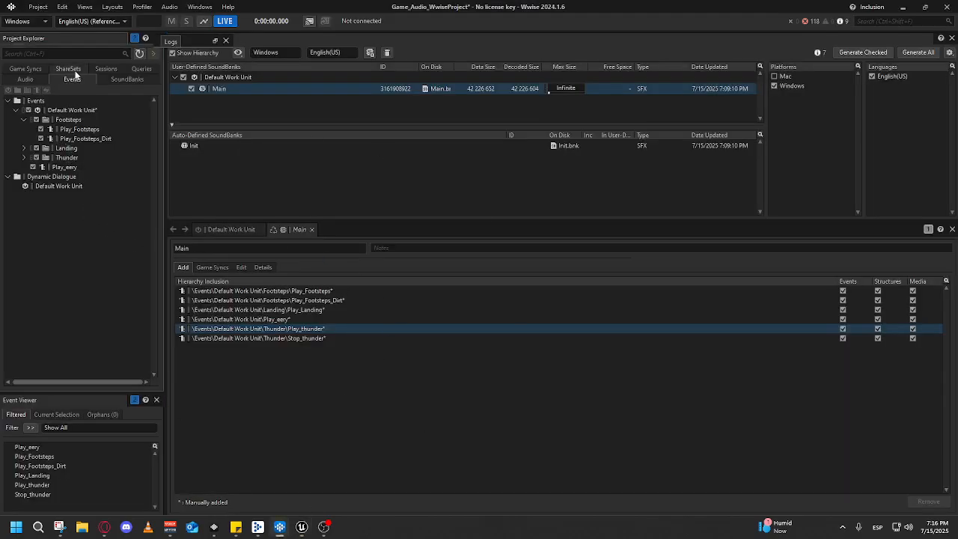
click(113, 7)
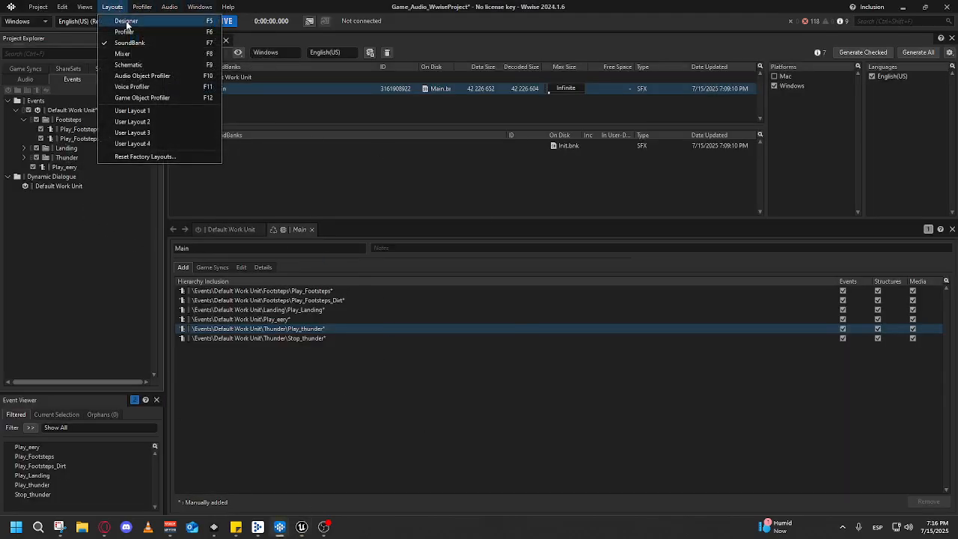
click(126, 23)
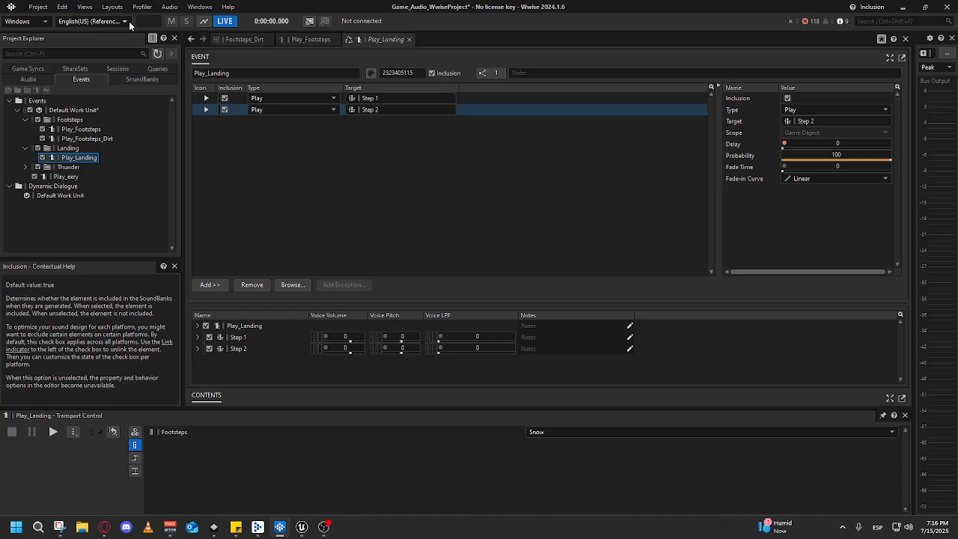
- Compare the Play_Footsteps and Play_Footsteps_Dirt events and the targets they play
click(84, 111)
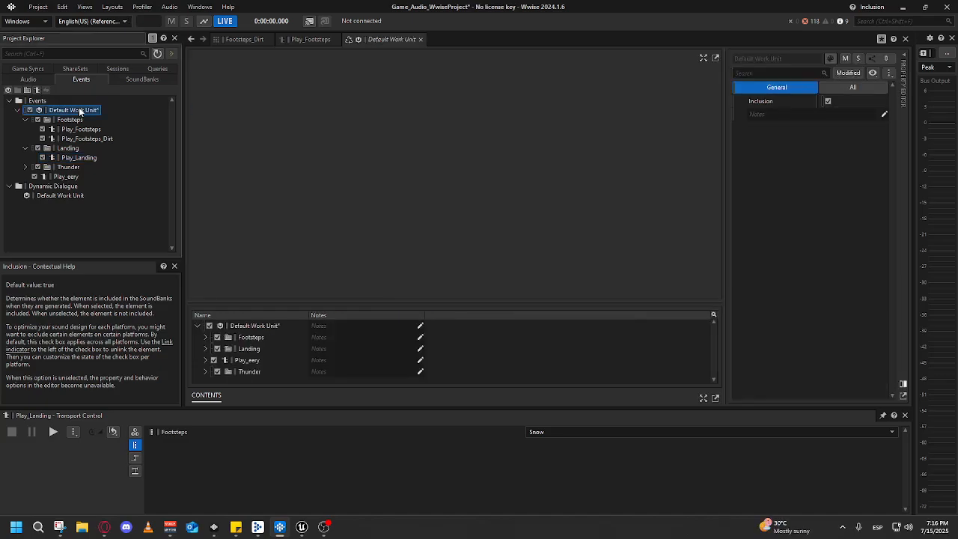
click(88, 130)
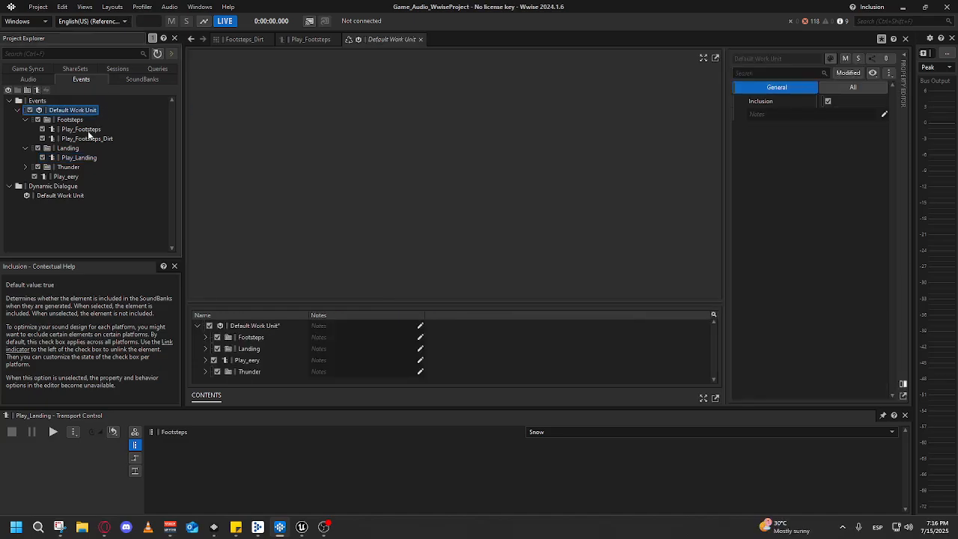
click(84, 139)
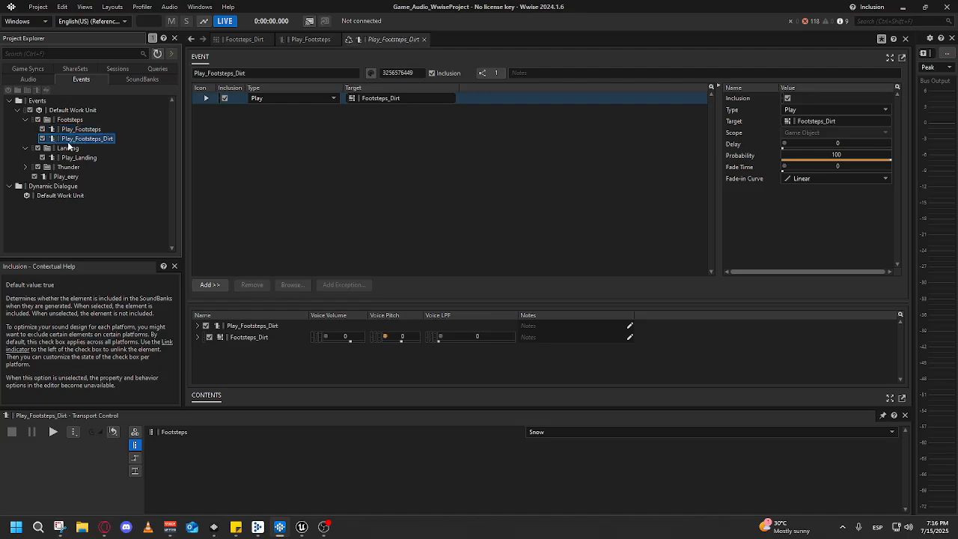
click(75, 121)
click(91, 139)
click(83, 131)
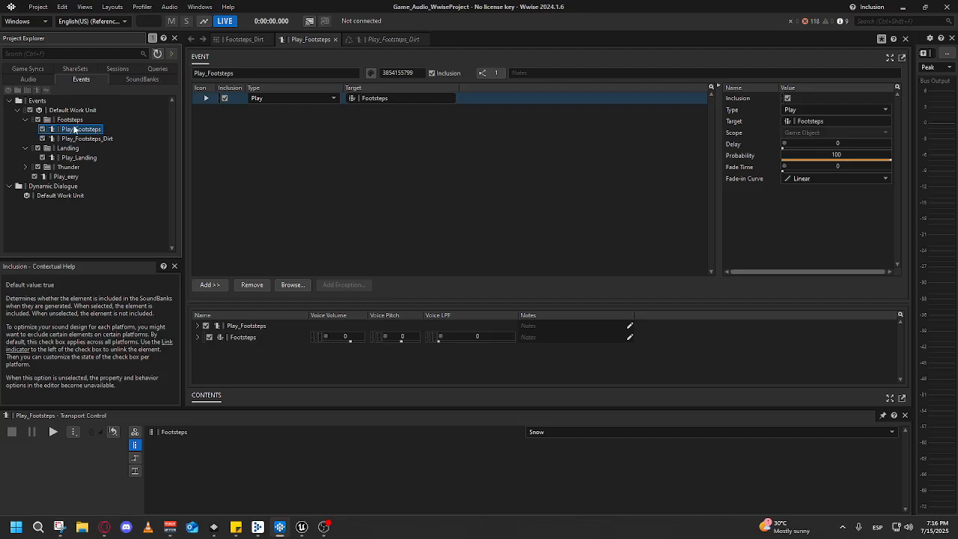
click(86, 141)
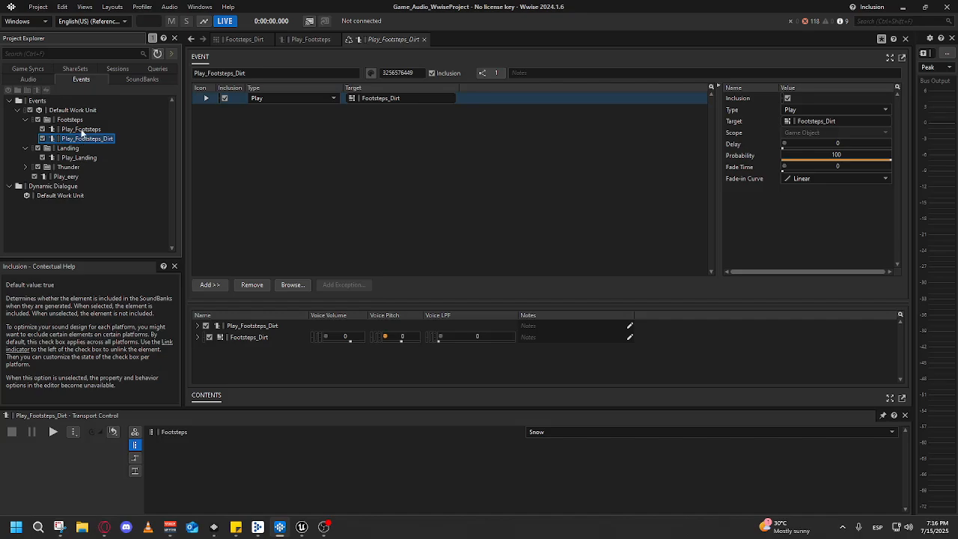
click(84, 131)
- Open the Footsteps_Dirt random container in the Actor-Mixer Hierarchy and examine its footstep sounds
click(39, 76)
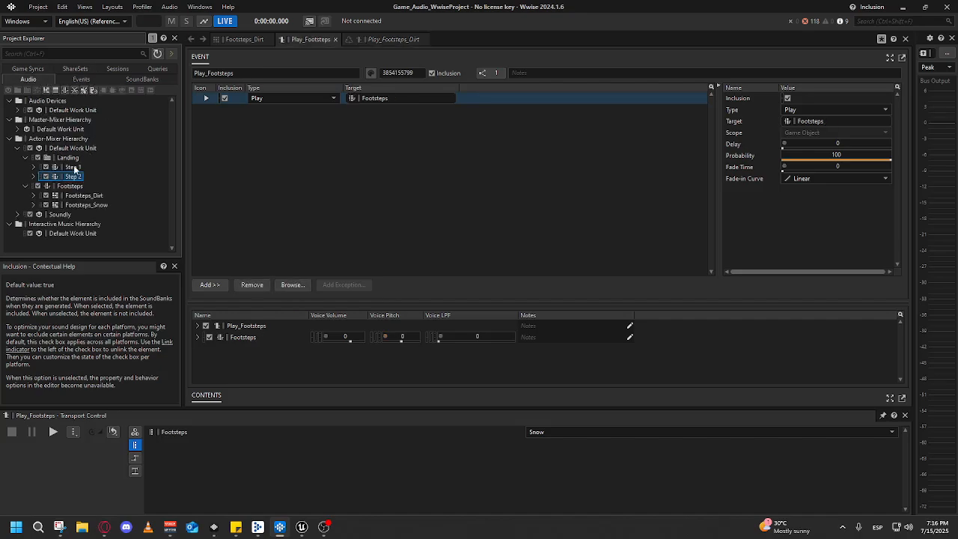
click(33, 197)
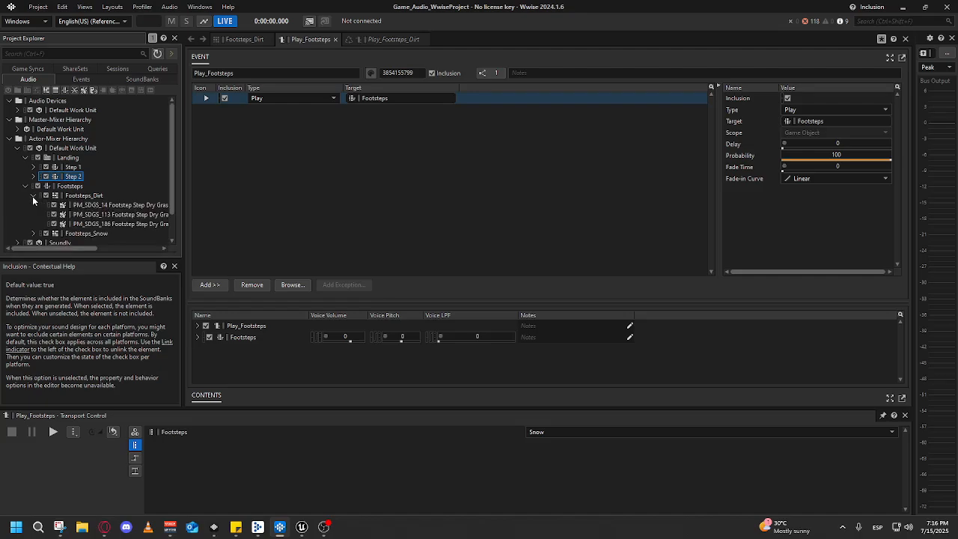
click(81, 197)
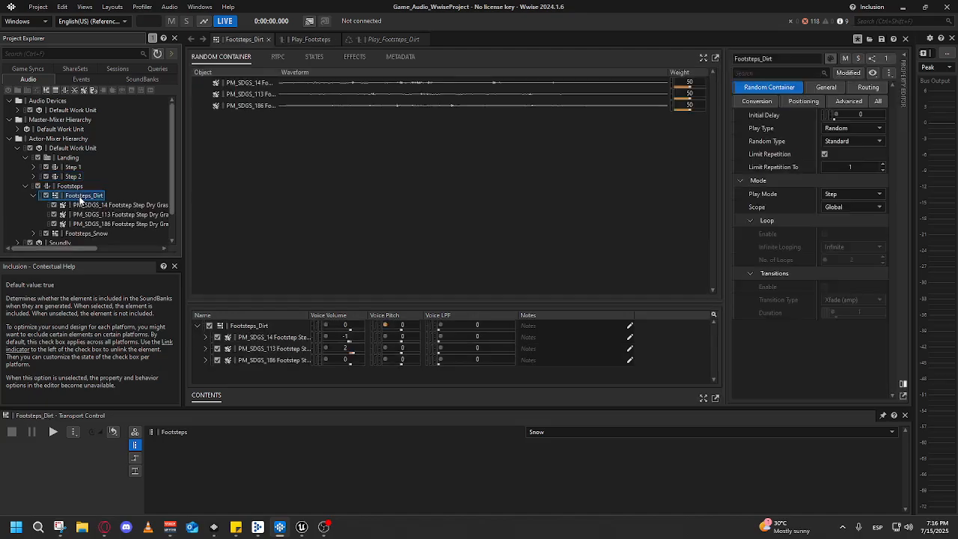
scroll(81, 198, down, 1)
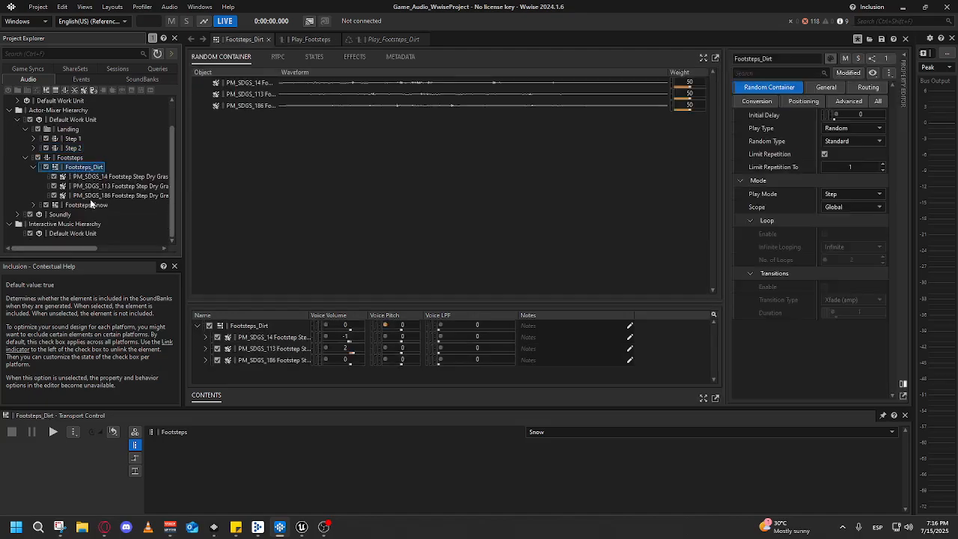
click(69, 158)
right_click(74, 159)
mouse_move(179, 172)
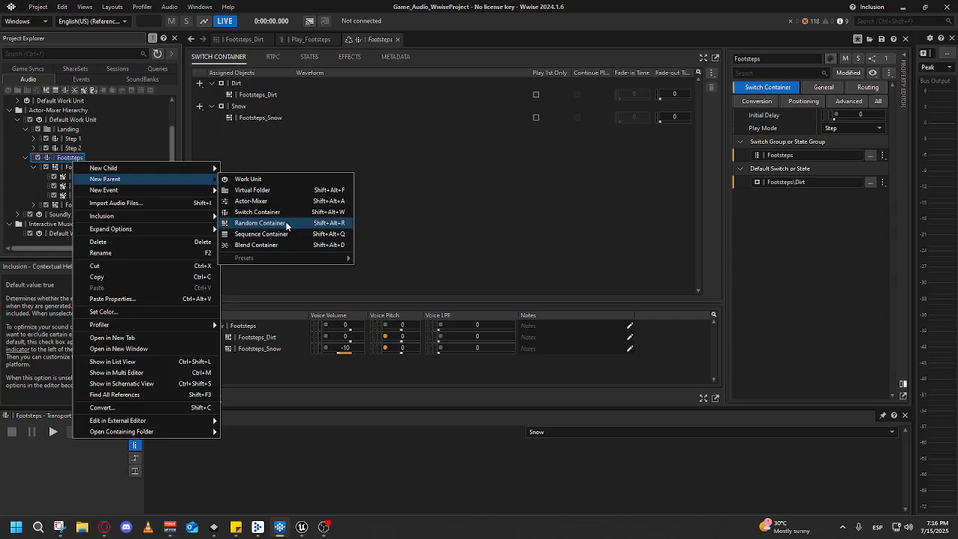
click(287, 225)
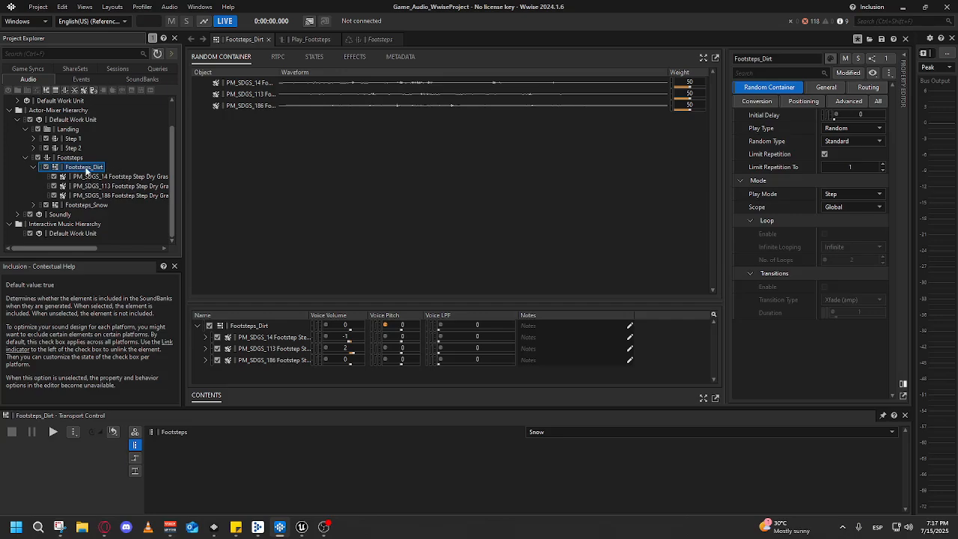
- Audition the Footsteps_Dirt random container several times
key(space)
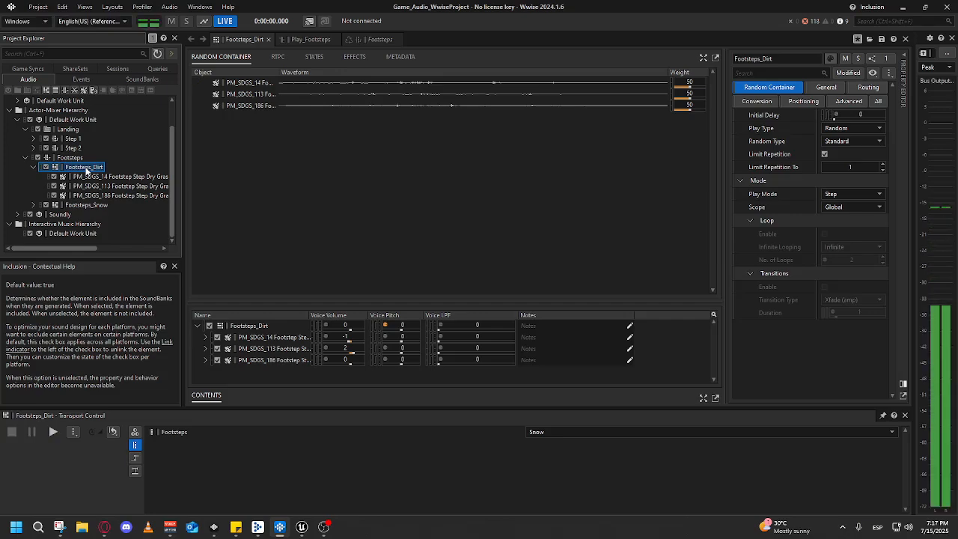
key(space)
key(space)
key(space)
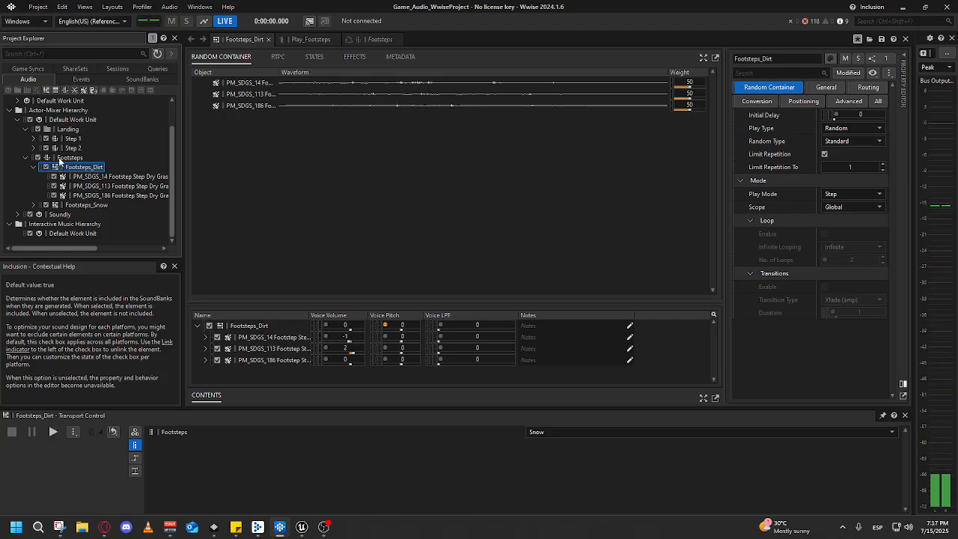
right_click(81, 166)
mouse_move(138, 185)
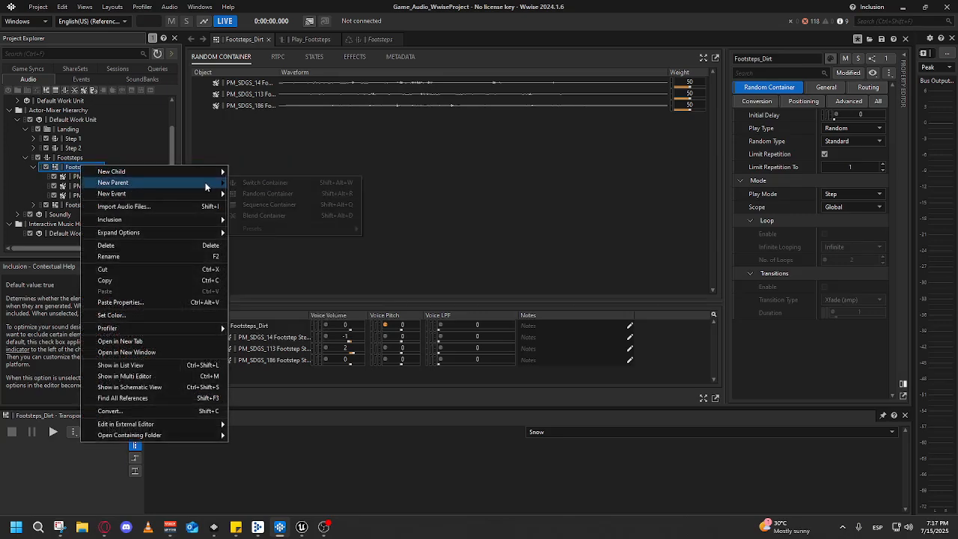
mouse_move(169, 173)
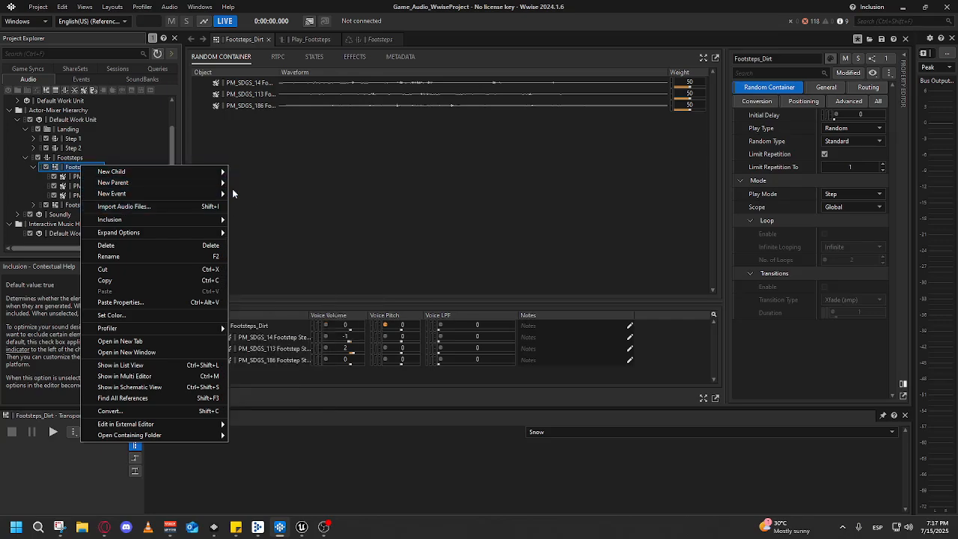
click(71, 168)
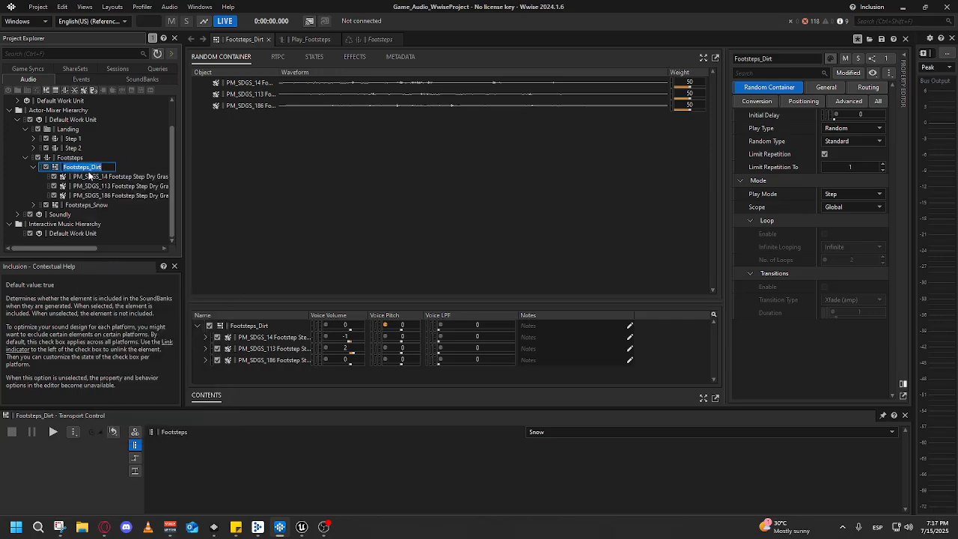
- Open the Footsteps_Snow random container, examine its snow footstep sounds and audition it
click(33, 167)
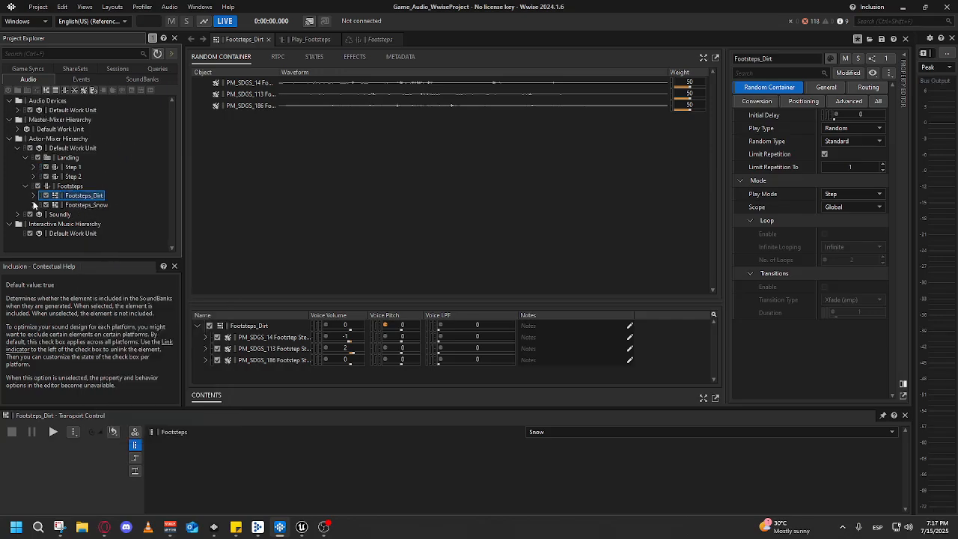
click(33, 204)
scroll(45, 195, down, 2)
click(103, 171)
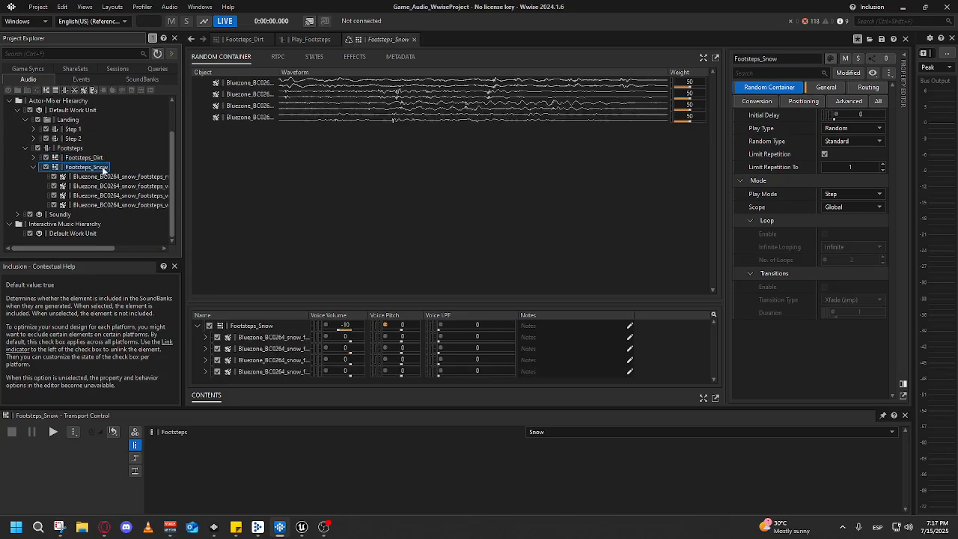
key(space)
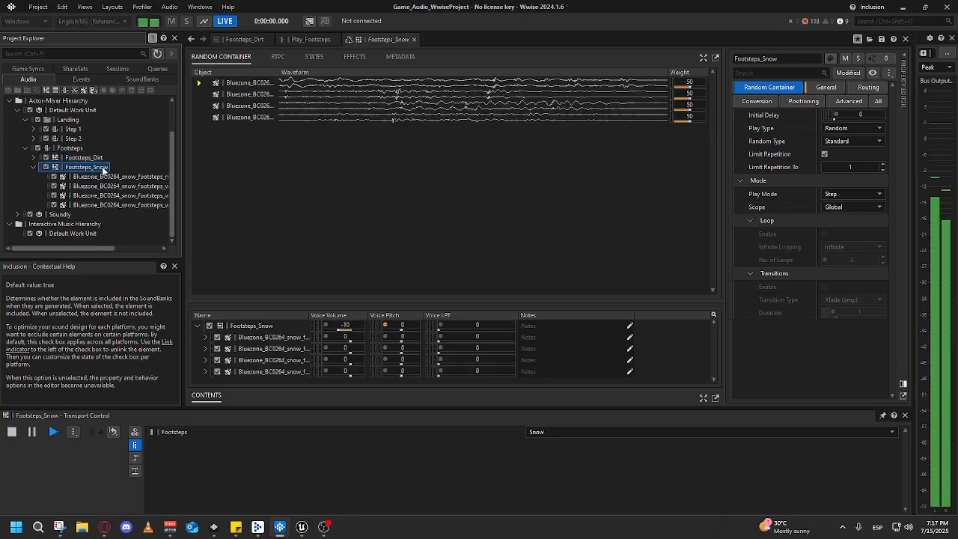
click(33, 169)
- Examine the Dirt and Snow assignments of the Footsteps switch container and of Step 1 in the Landing folder
click(64, 187)
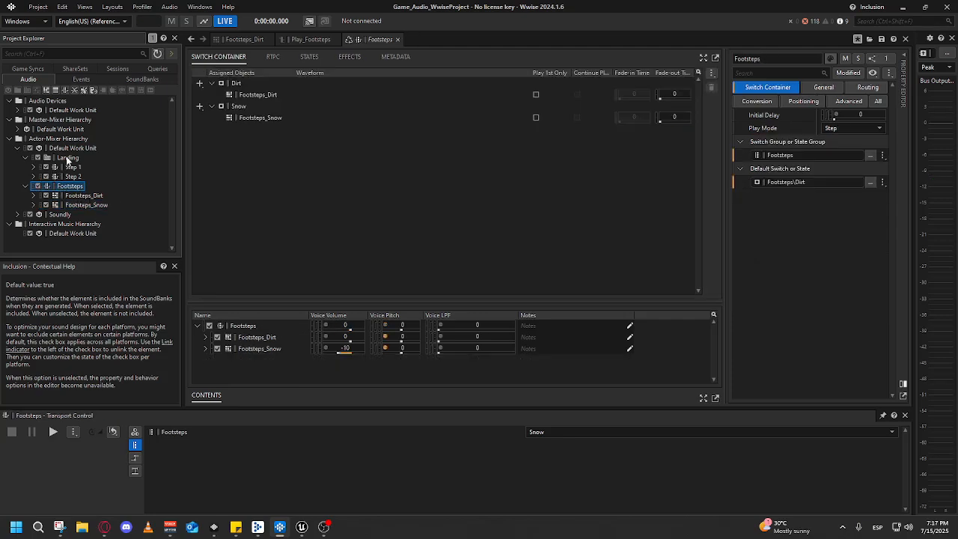
click(67, 158)
click(33, 168)
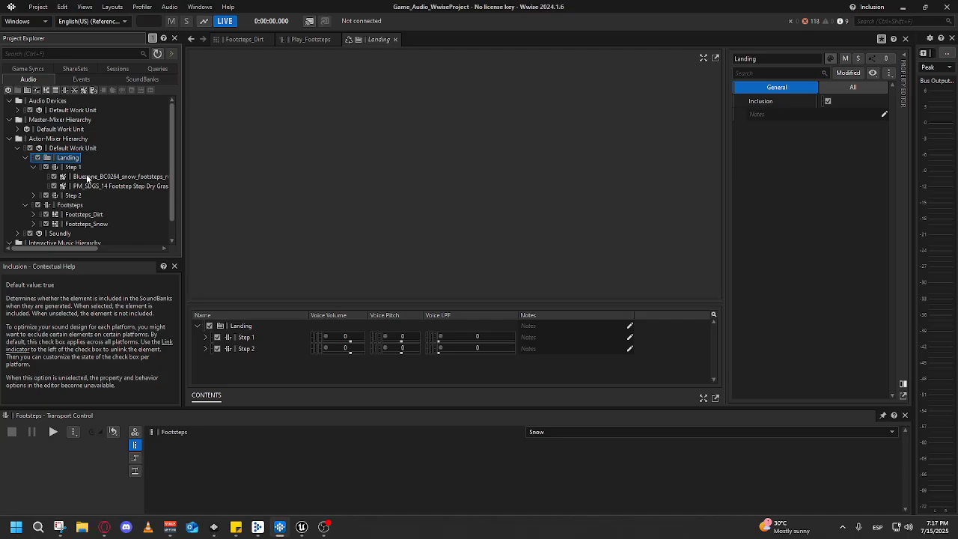
click(33, 169)
click(73, 167)
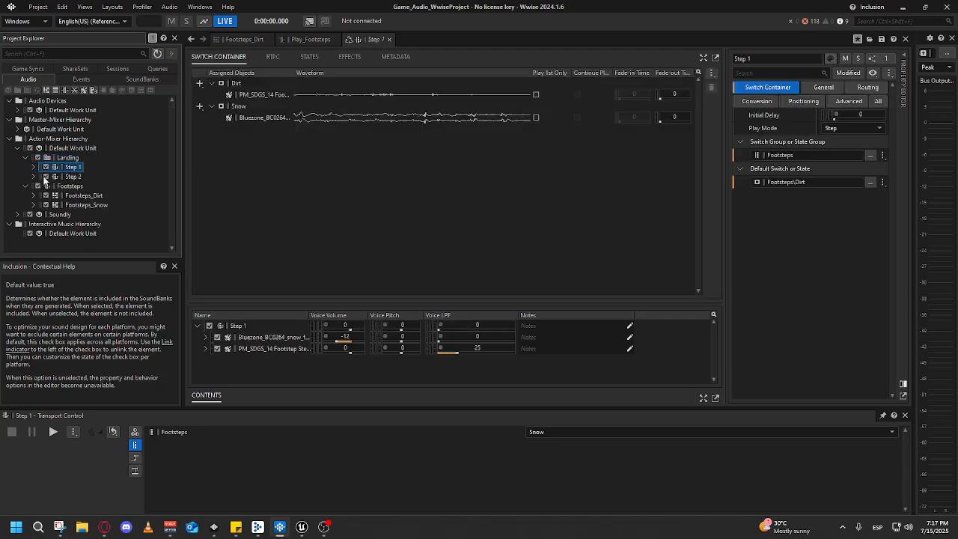
click(33, 168)
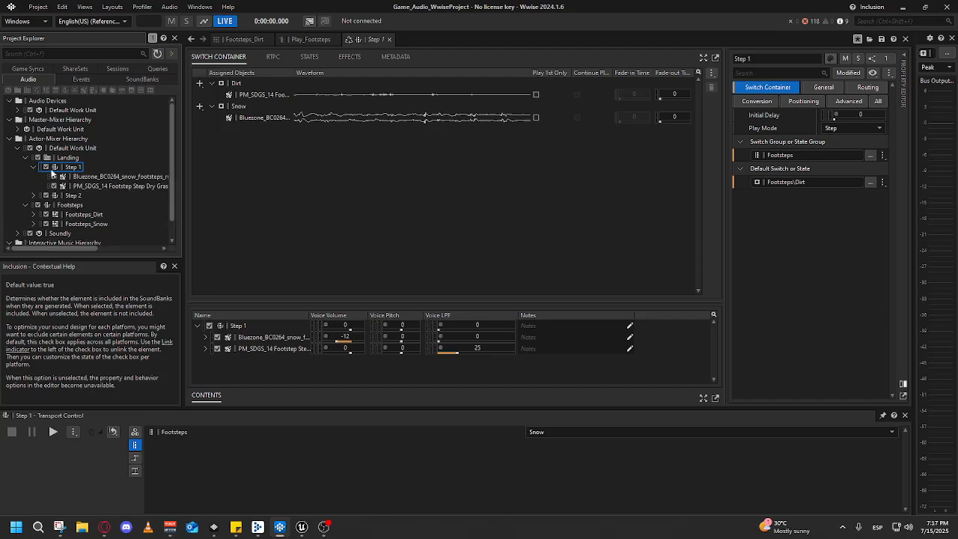
- Audition the snow and dry grass footstep sounds inside Step 1, and return to the Step 1 switch container
click(90, 178)
key(space)
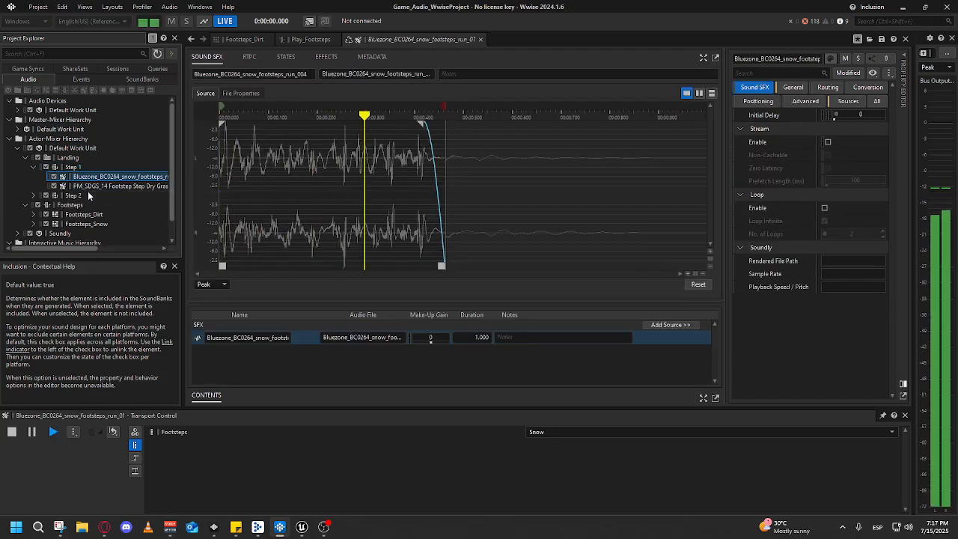
click(86, 186)
key(space)
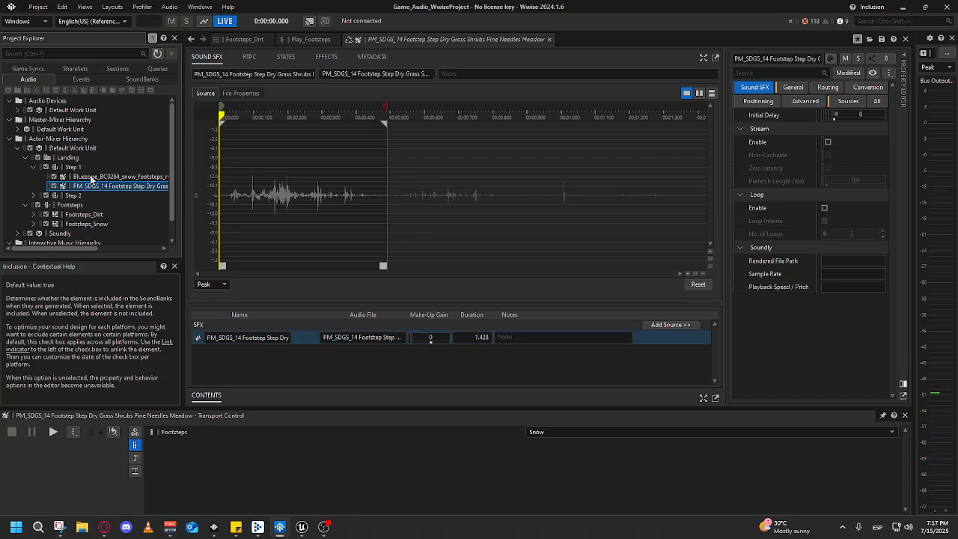
click(87, 179)
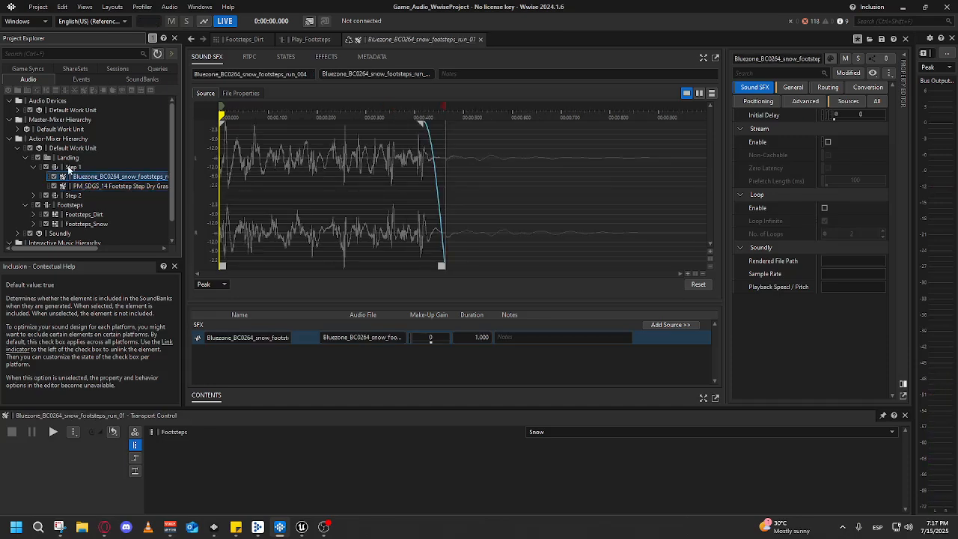
click(71, 167)
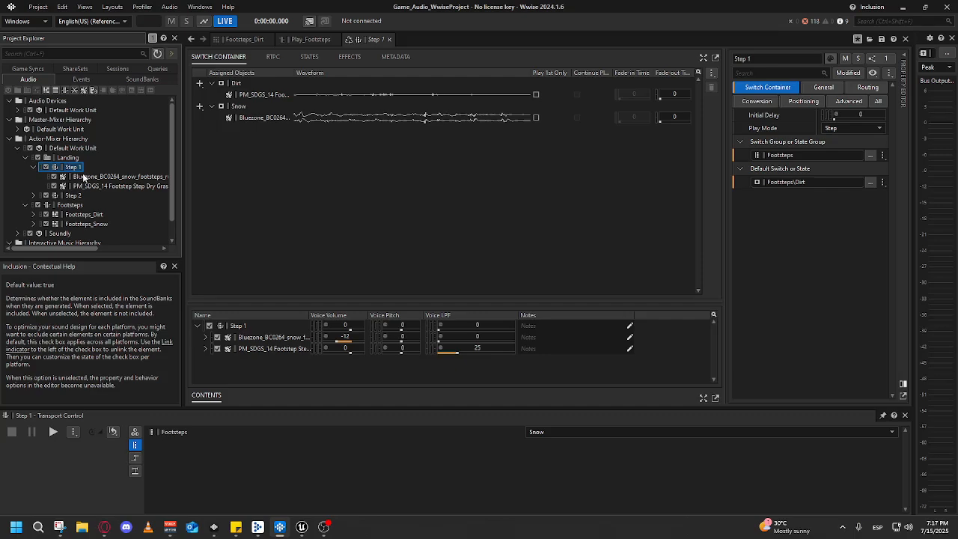
- Create a virtual folder named Landing Default inside the Landing folder of the Actor-Mixer Hierarchy
click(88, 179)
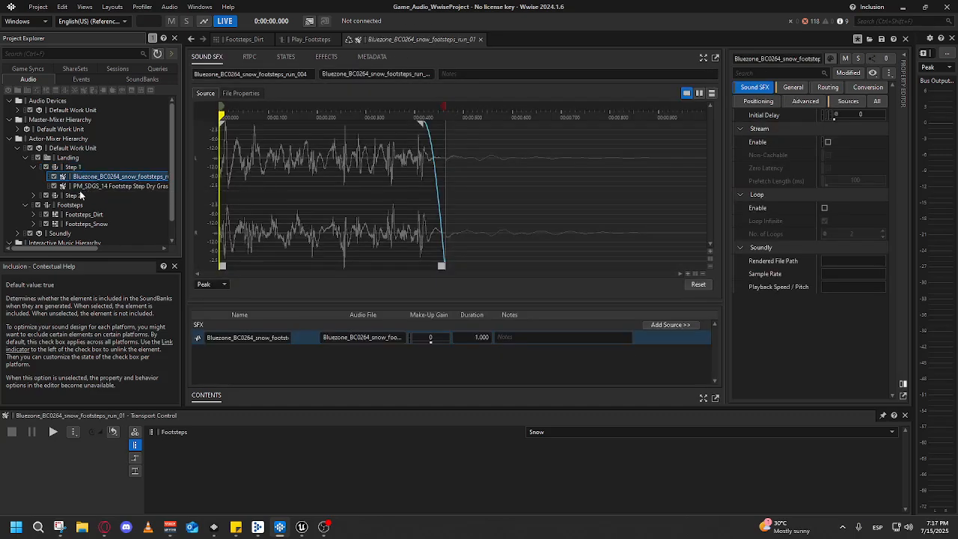
click(67, 158)
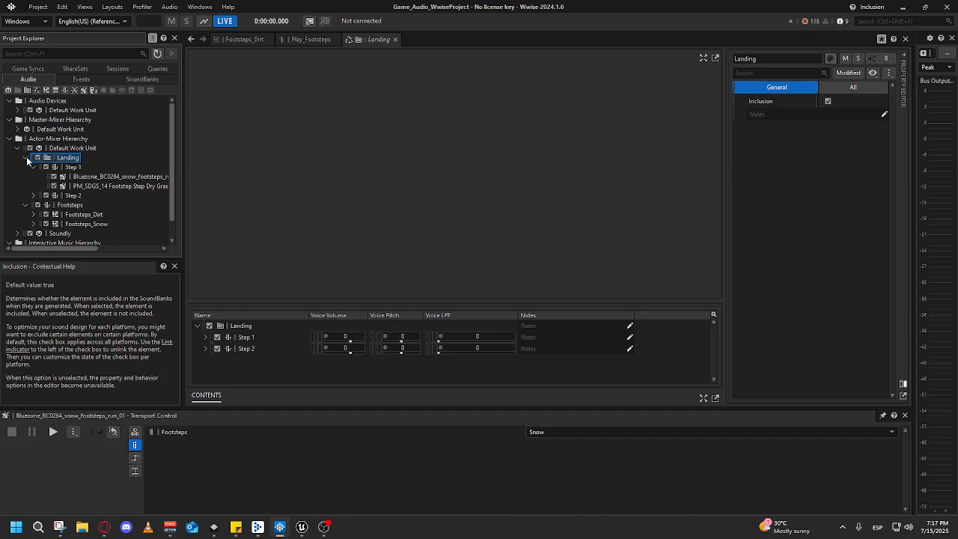
right_click(66, 160)
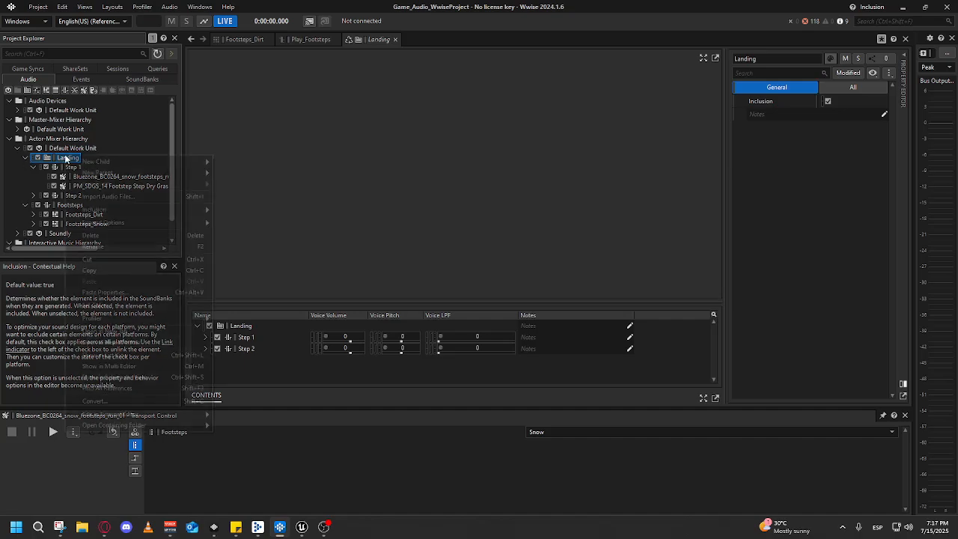
mouse_move(131, 161)
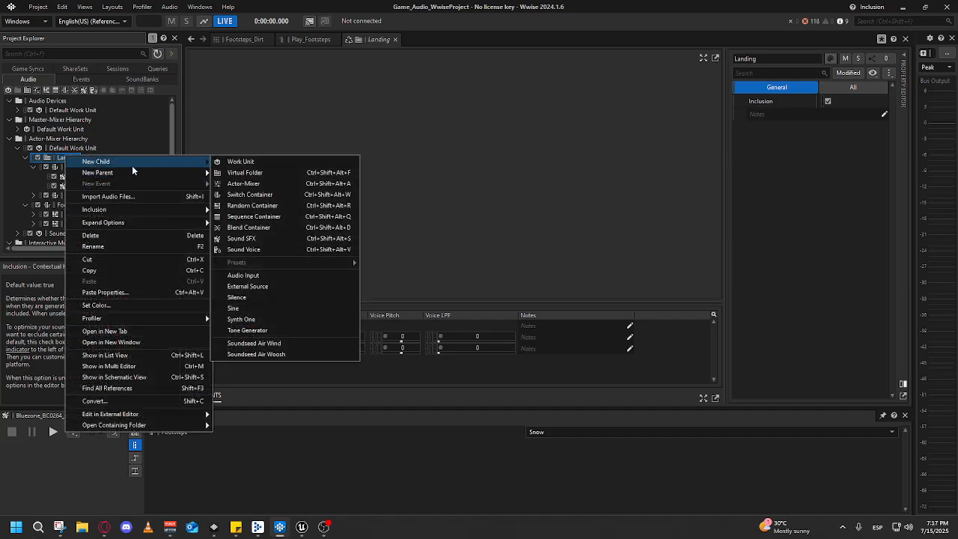
click(273, 177)
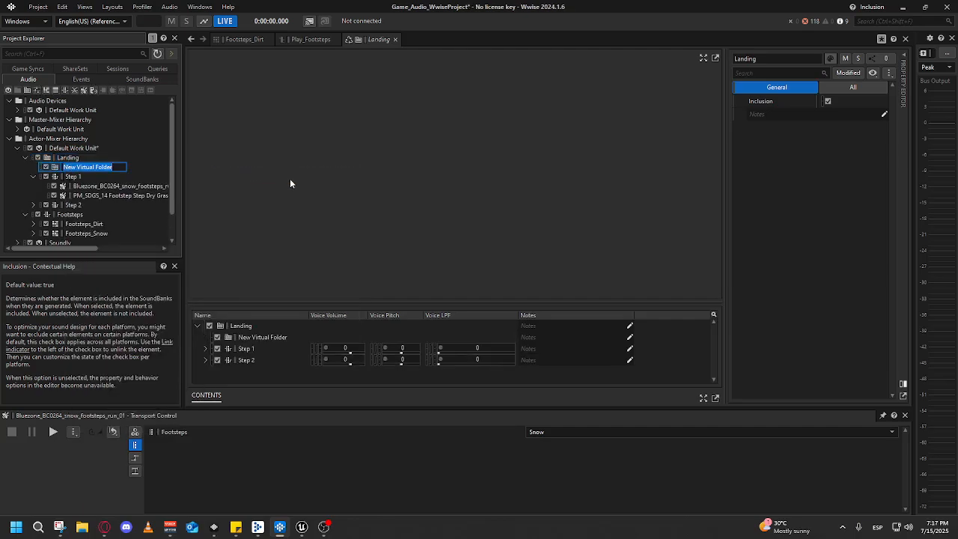
text(Landing Default)
key(Return)
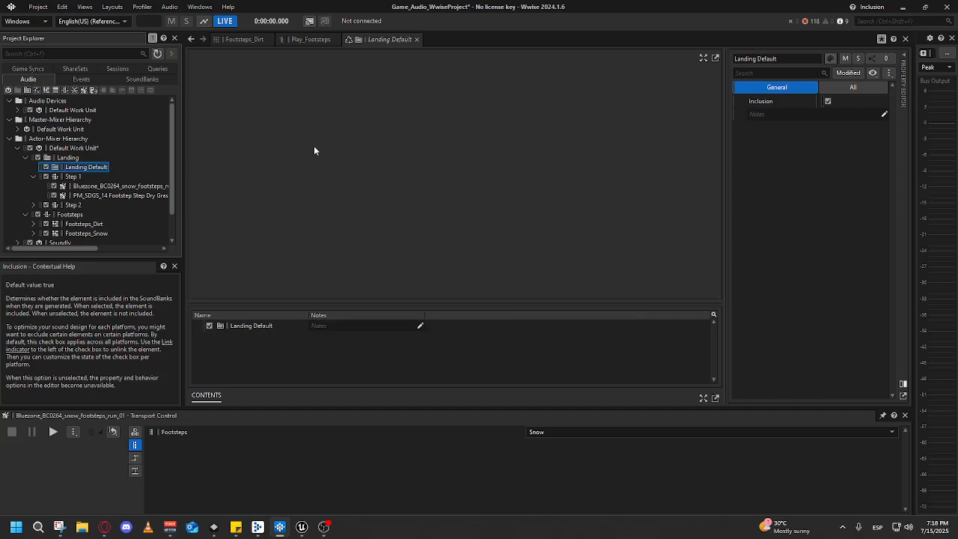
- Copy the dry grass footstep sounds PM_SDGS_14 from Step 1 and PM_SDGS_186 from Step 2 into the Landing Default folder
click(33, 206)
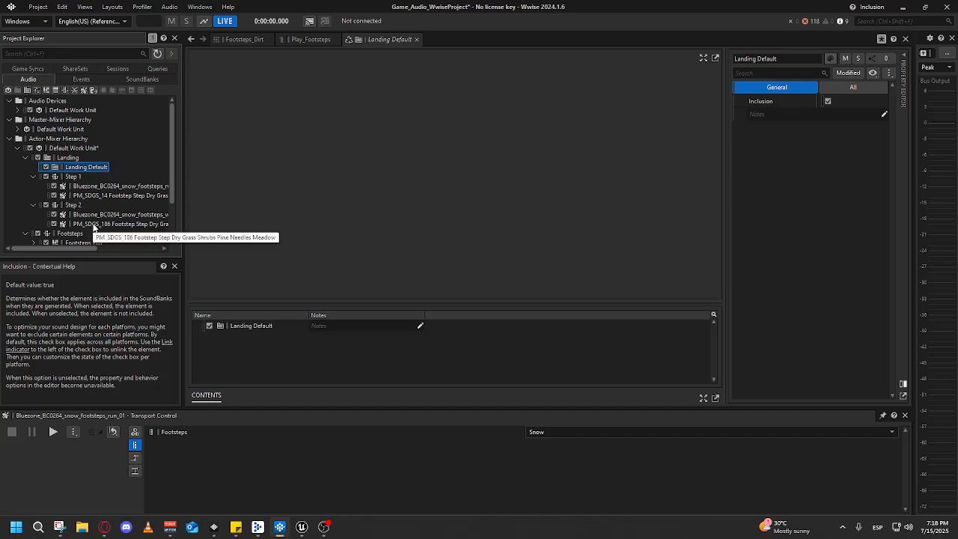
click(94, 225)
ctrl+click(108, 197)
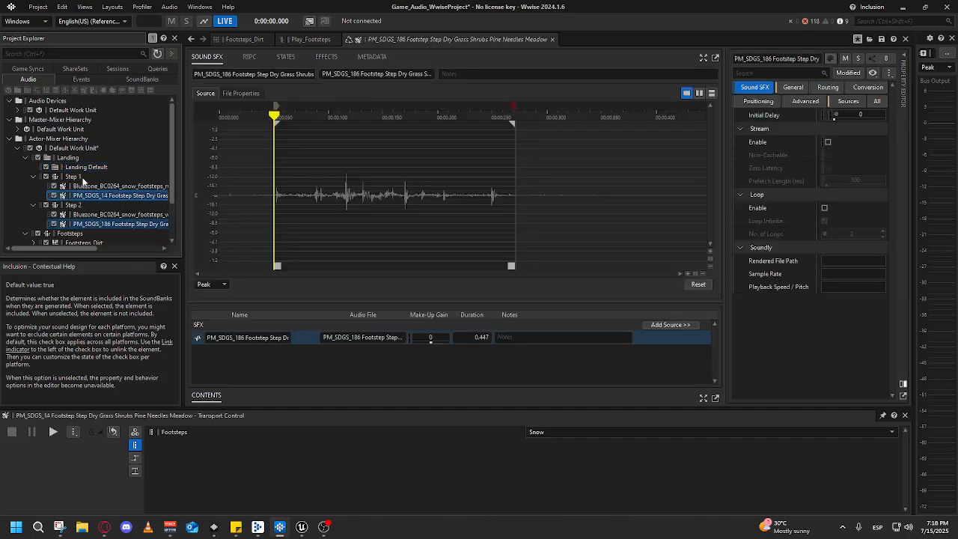
click(79, 169)
key(ctrl+v)
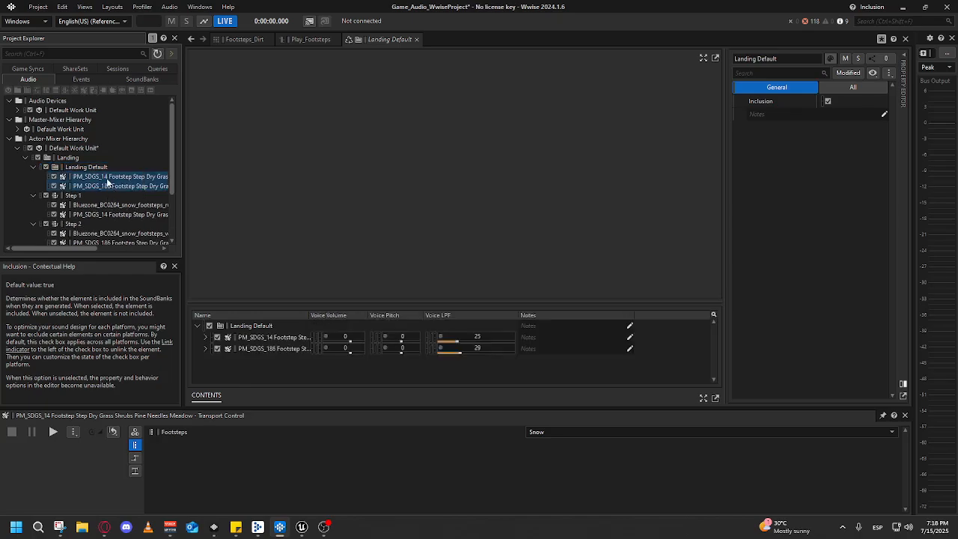
click(91, 176)
click(86, 168)
right_click(86, 167)
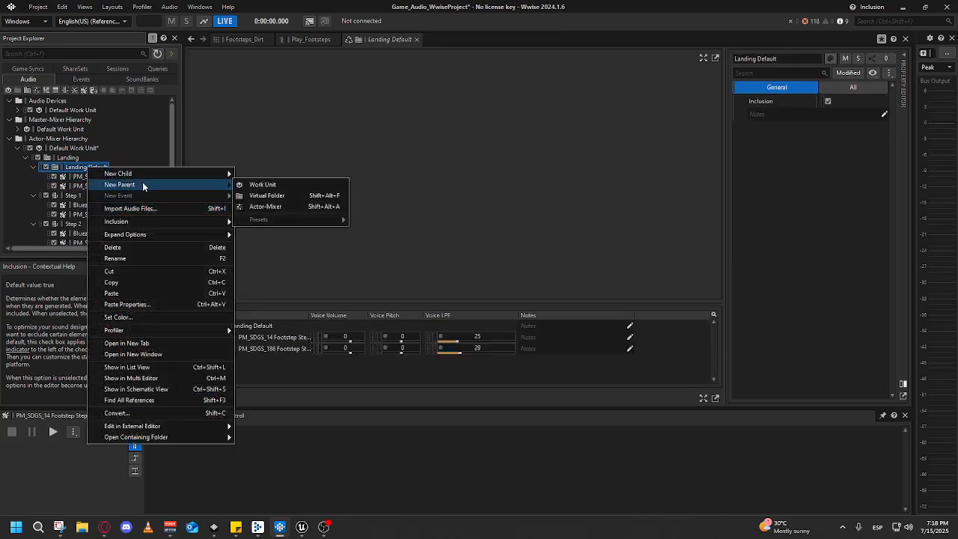
mouse_move(160, 177)
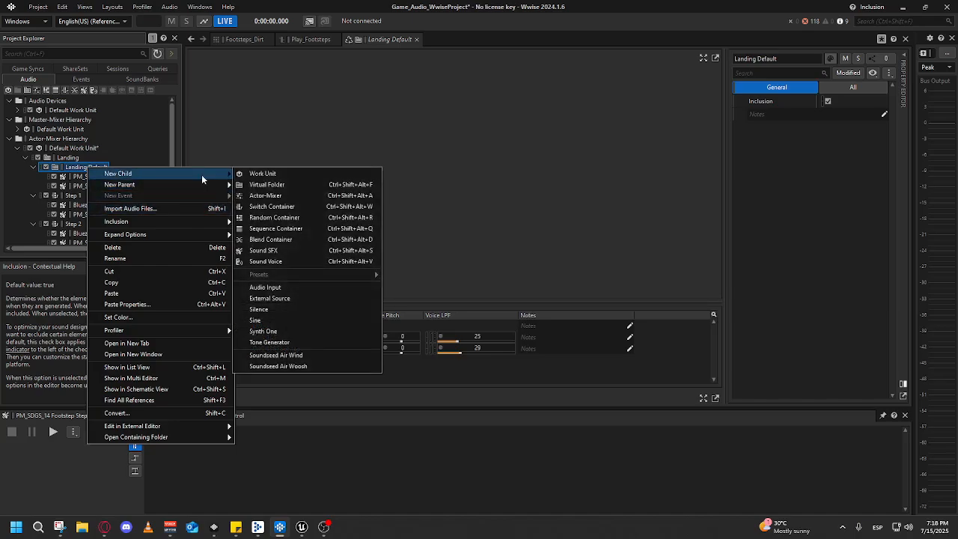
- Examine the Footsteps, Landing and Play_eery events, audition Play_Landing and switch its Footsteps preview to Dirt
click(80, 81)
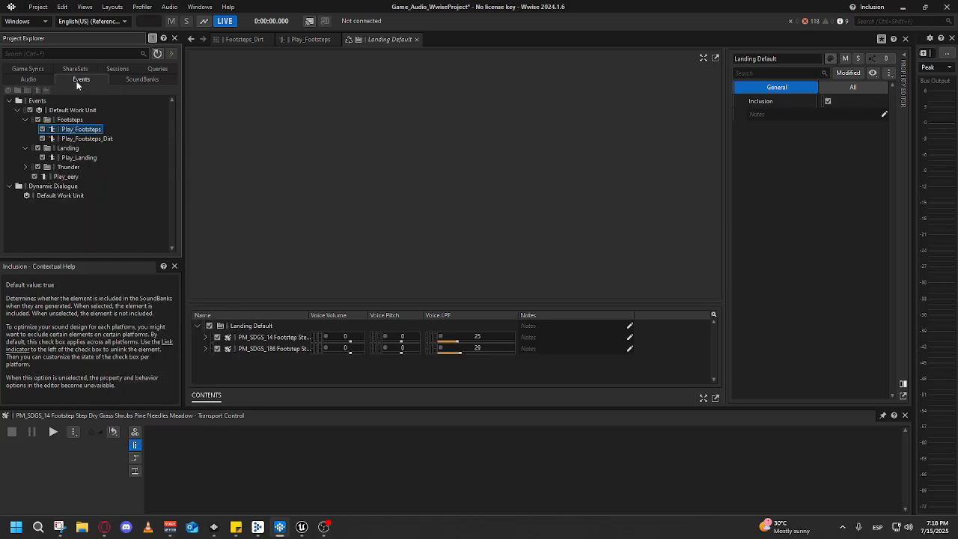
click(74, 129)
click(67, 120)
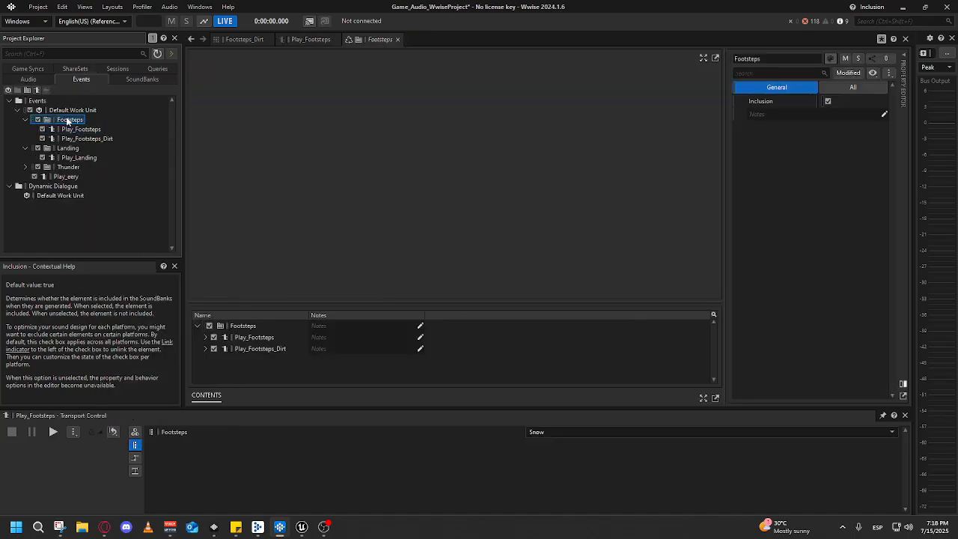
click(67, 149)
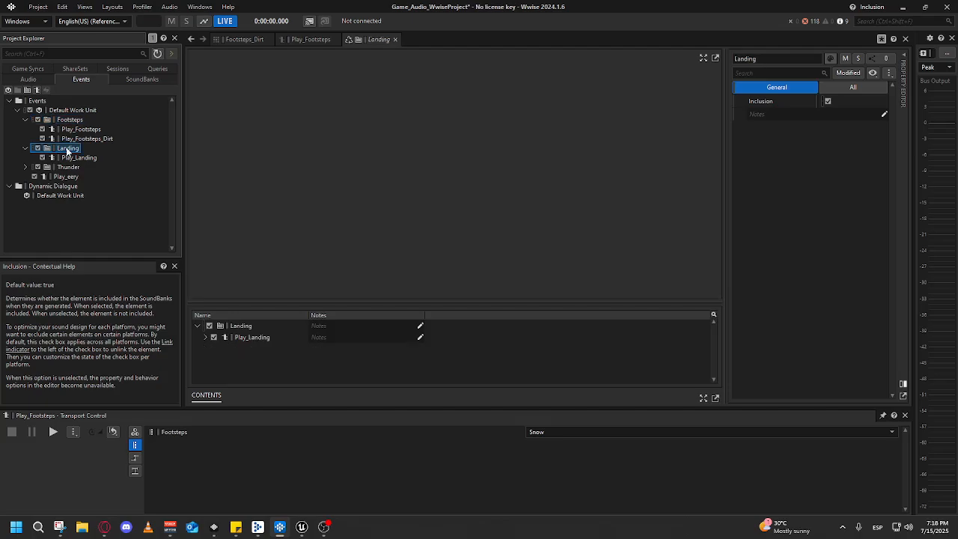
click(76, 159)
key(space)
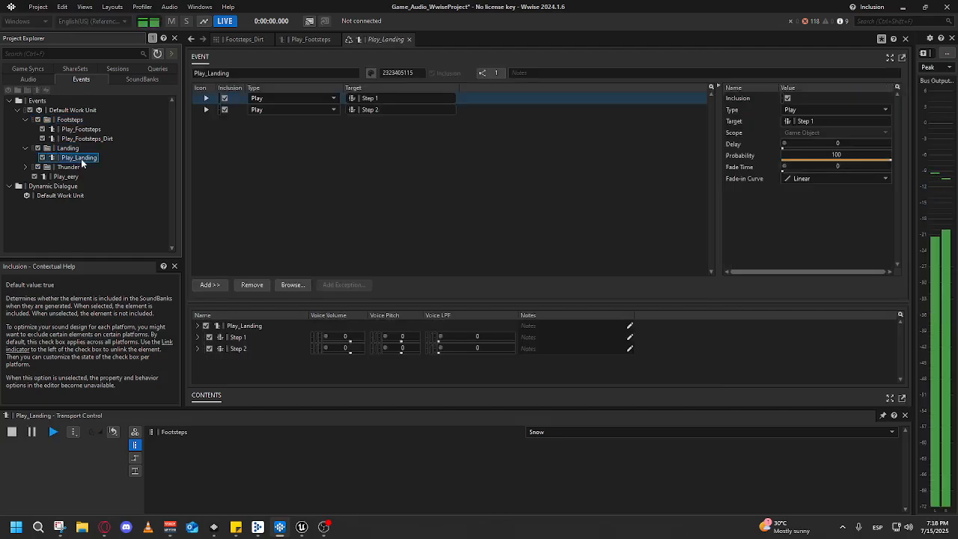
click(573, 433)
click(561, 444)
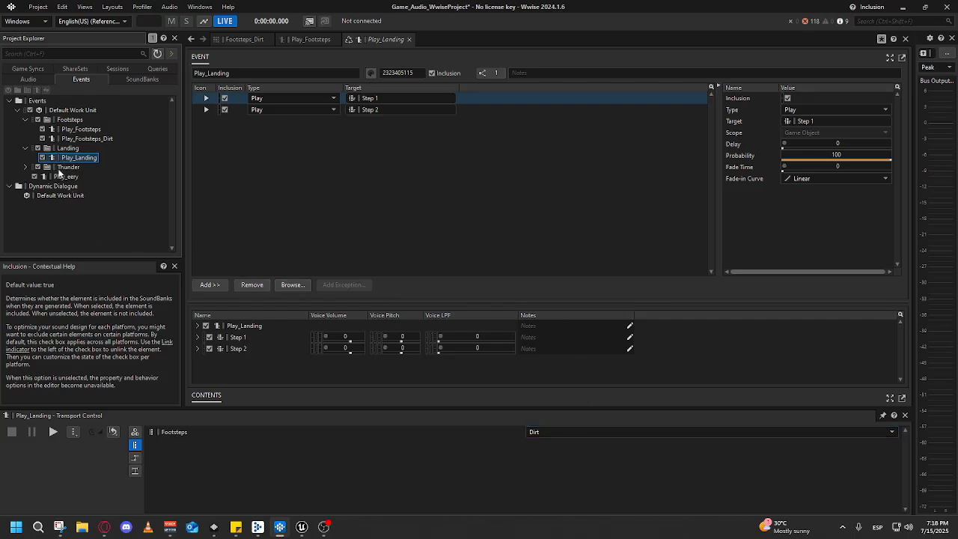
click(65, 176)
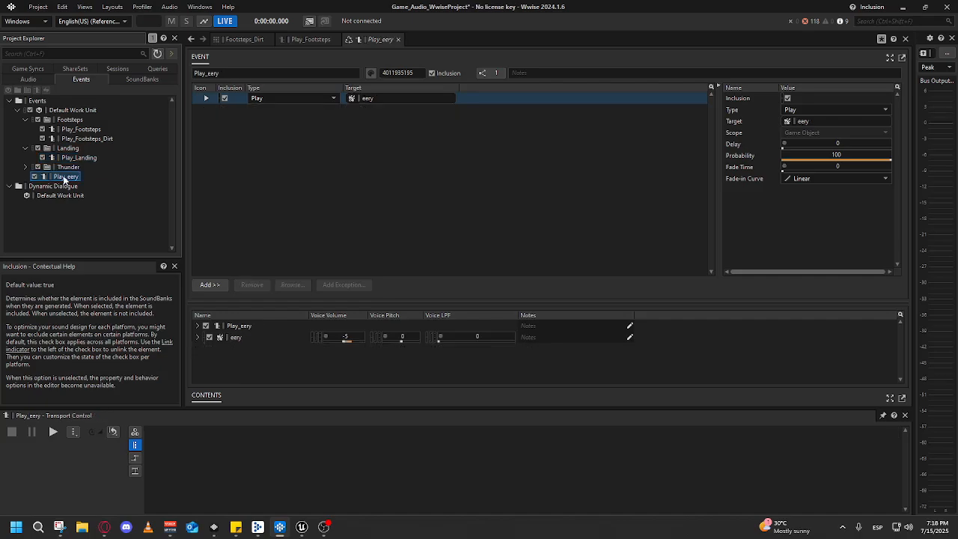
click(25, 149)
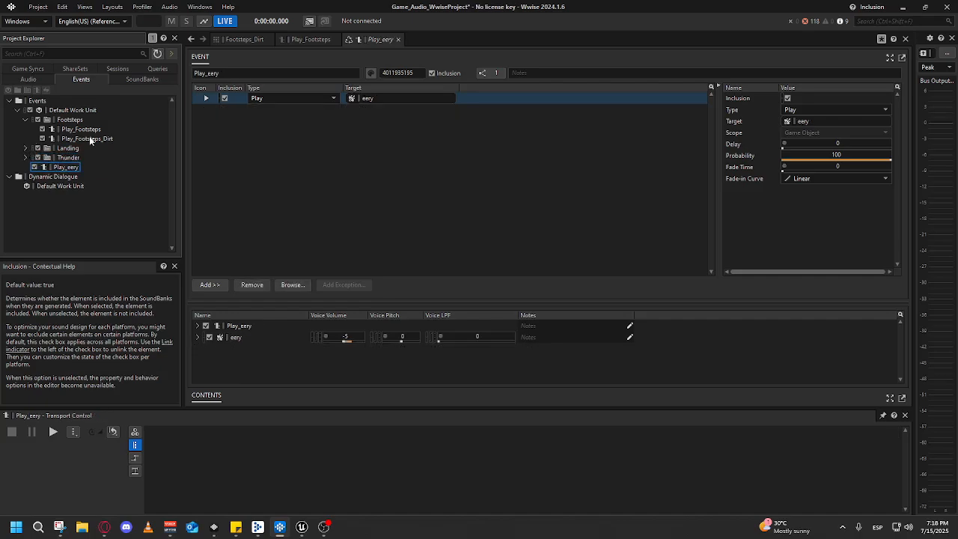
click(69, 120)
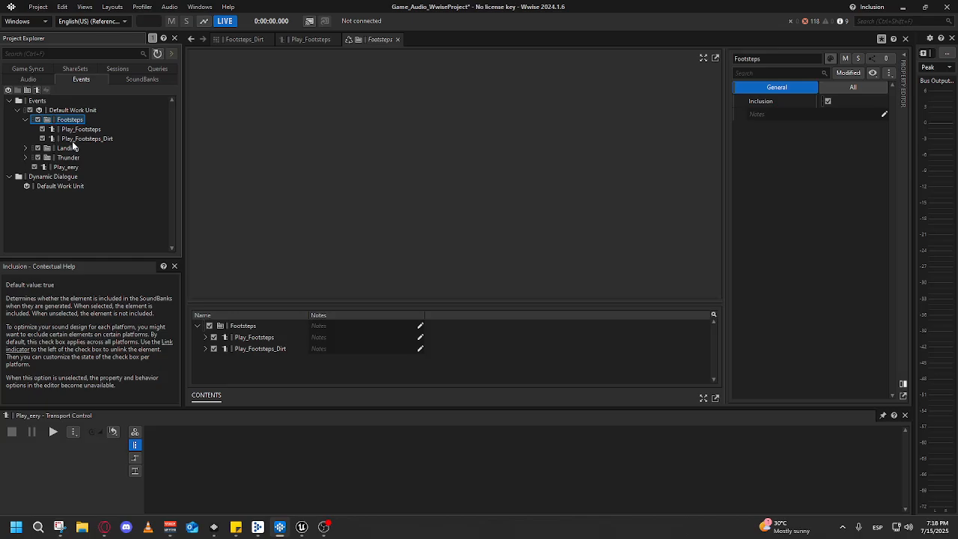
- Create a new event named Play_Landing_Default inside the Landing events folder
click(60, 150)
right_click(59, 150)
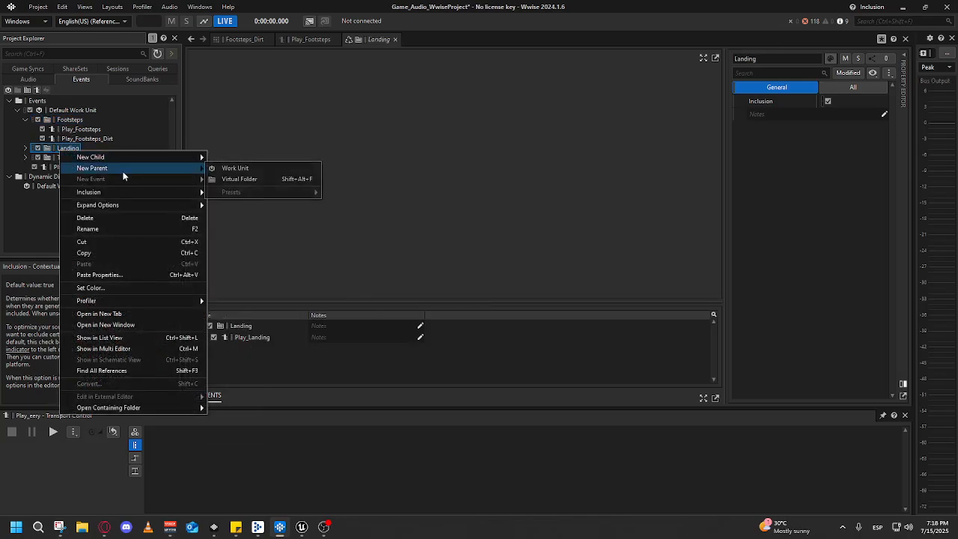
mouse_move(129, 160)
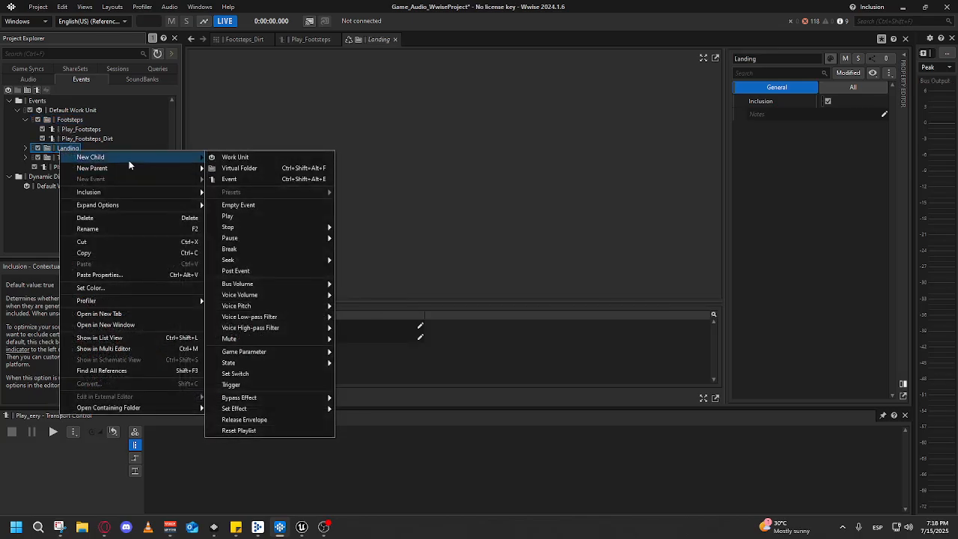
click(263, 180)
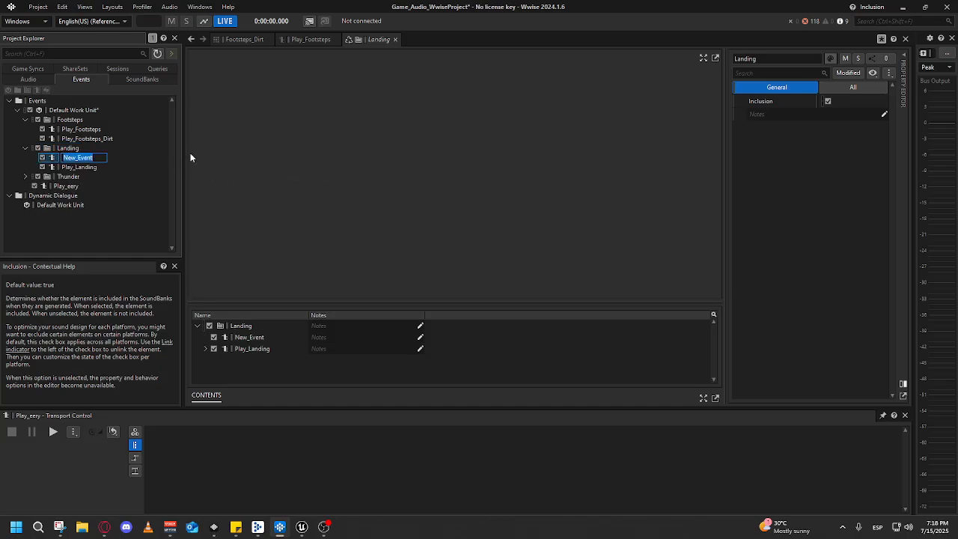
text(Play_Landing_Default)
key(Return)
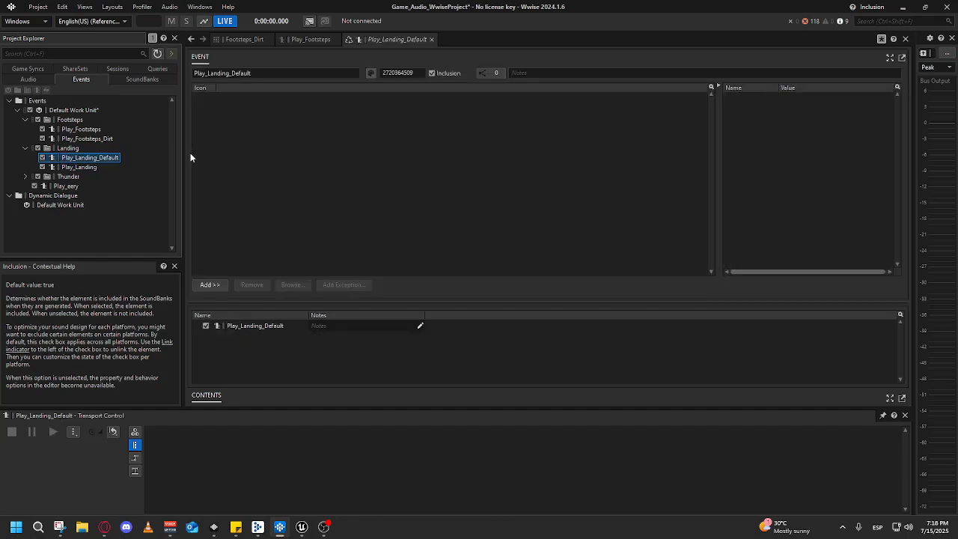
- Add both dry grass sounds from the Landing Default folder as Play actions of the Play_Landing_Default event
click(37, 79)
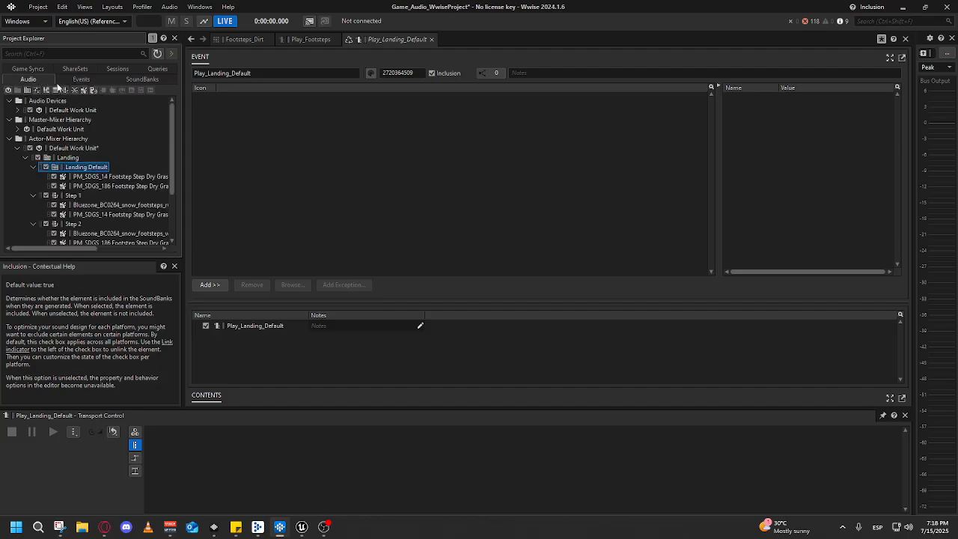
click(86, 176)
shift+click(90, 186)
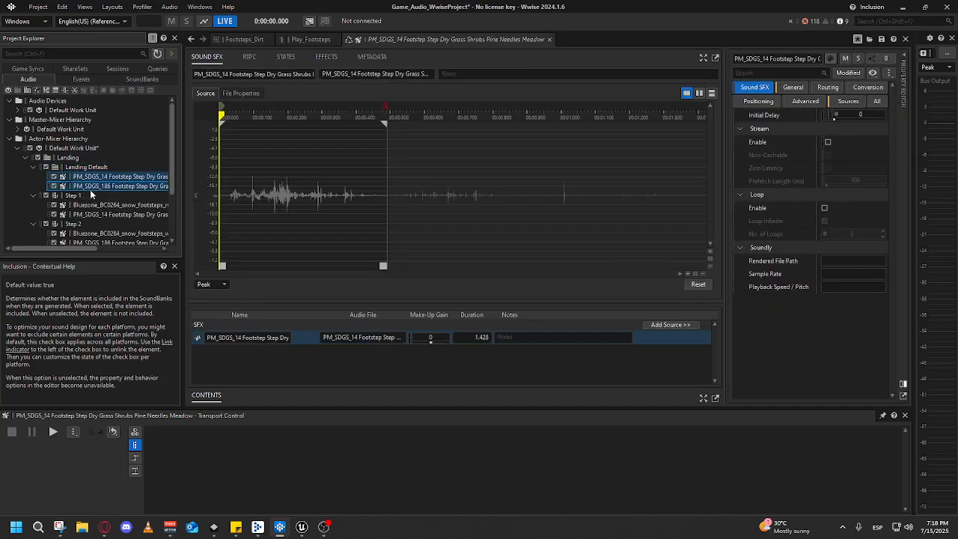
click(74, 80)
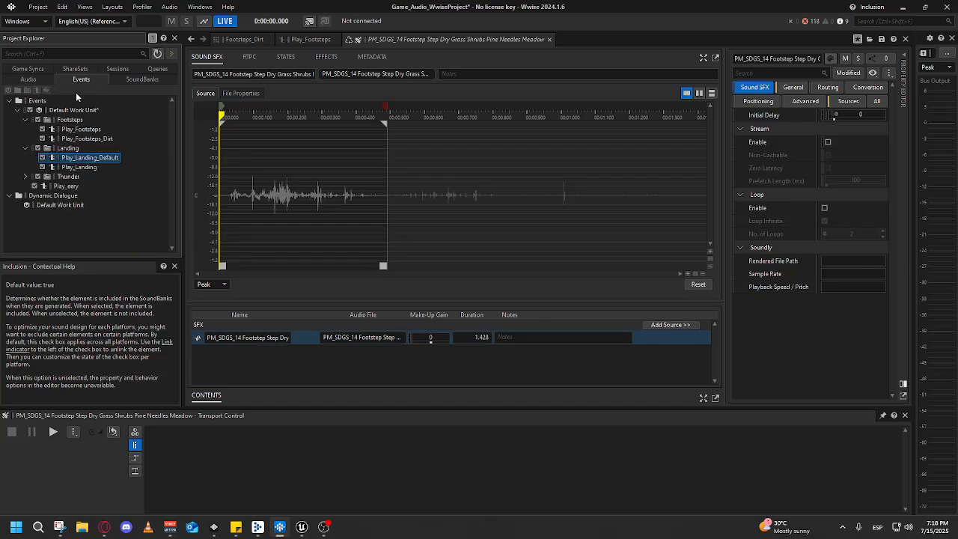
click(88, 160)
click(33, 83)
drag(94, 178, 314, 150)
- Enable the delay randomizer on the event's PM_SDGS_186 Play action with a max offset of 0.2
click(519, 110)
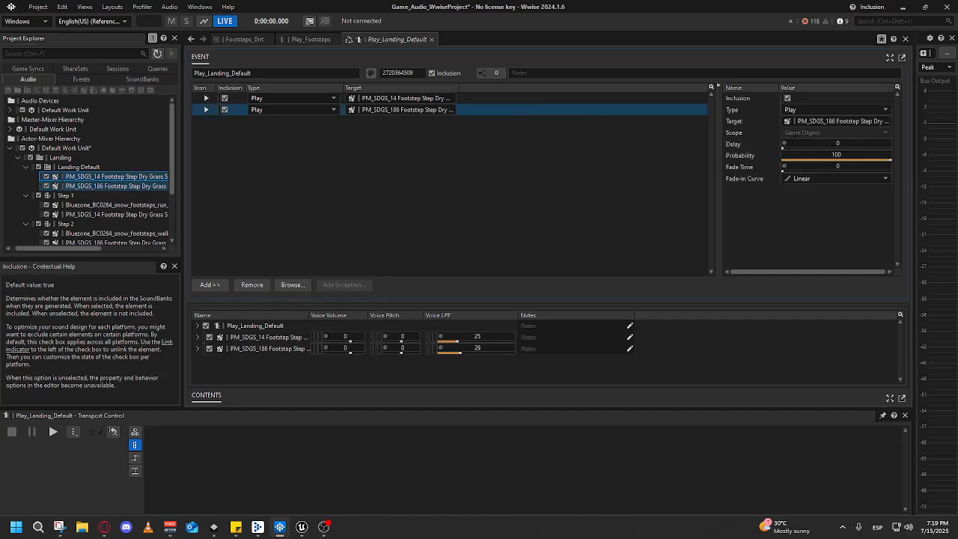
double_click(784, 144)
click(846, 184)
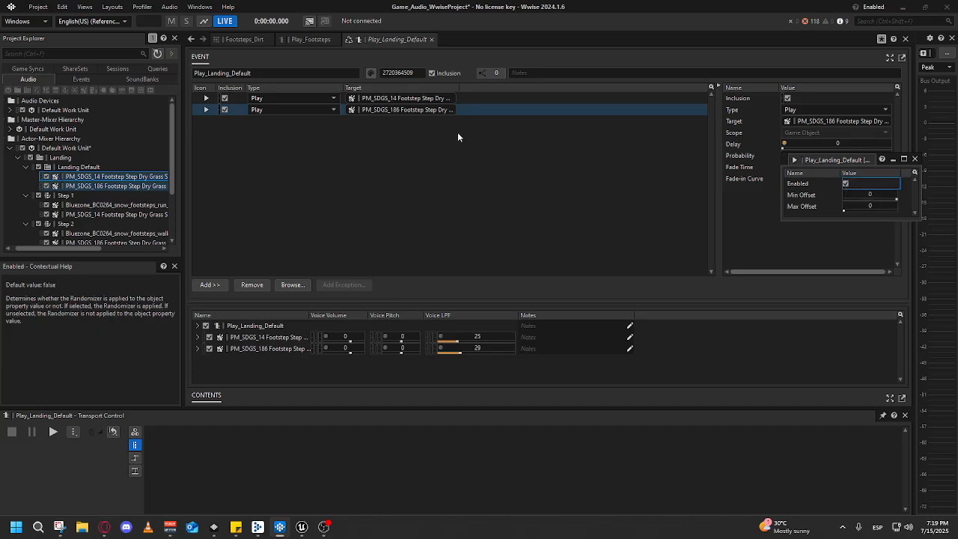
click(531, 186)
click(472, 112)
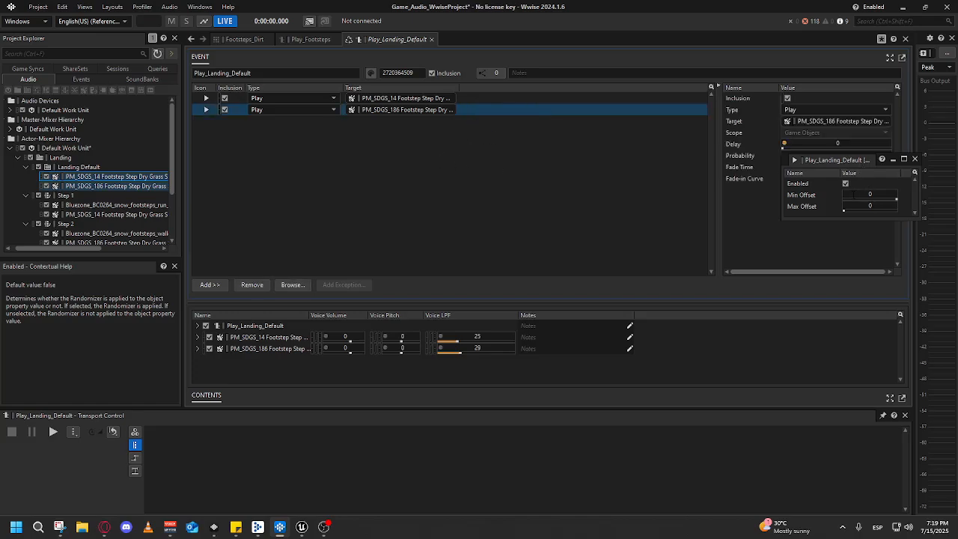
click(870, 205)
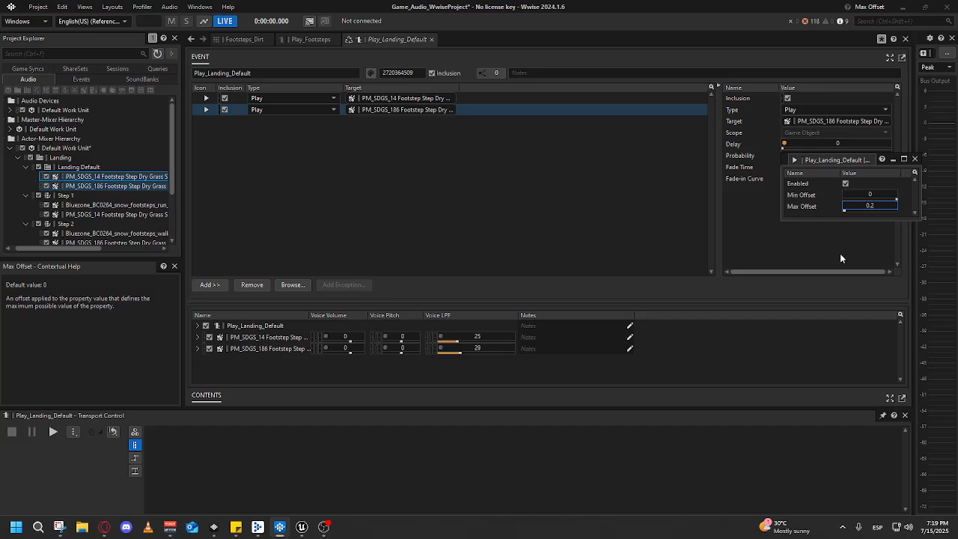
text(0.2)
click(915, 159)
- Select the Play_Landing_Default event in the Landing events folder and audition it
click(429, 175)
key(space)
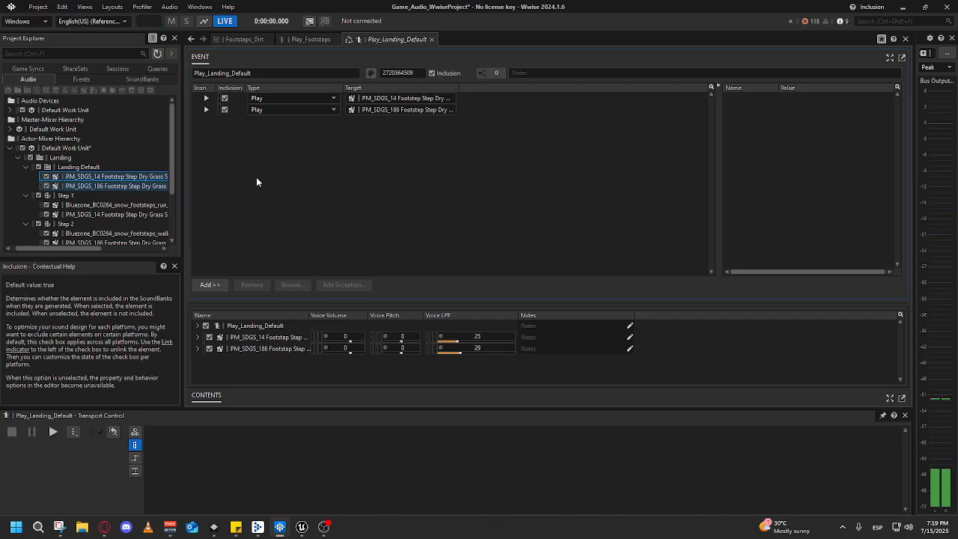
click(78, 167)
click(81, 79)
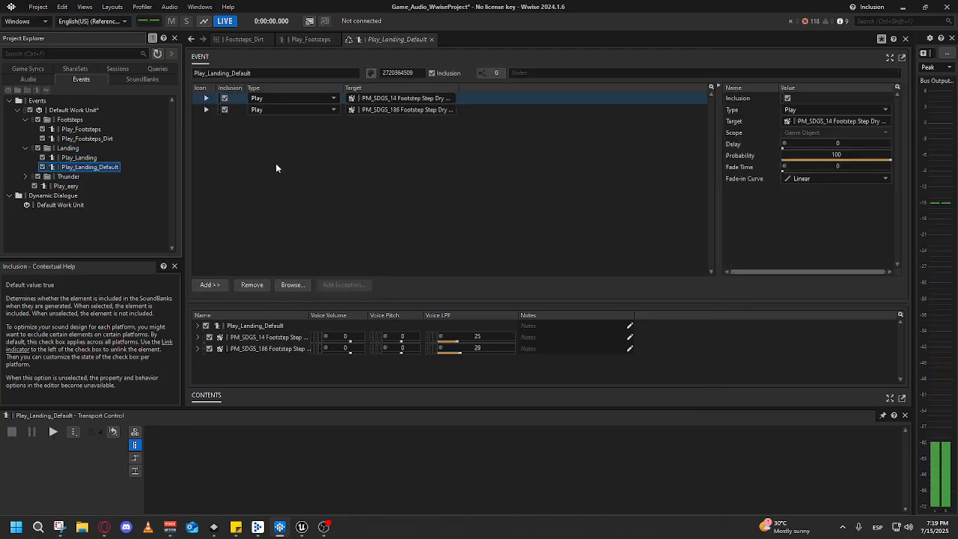
key(space)
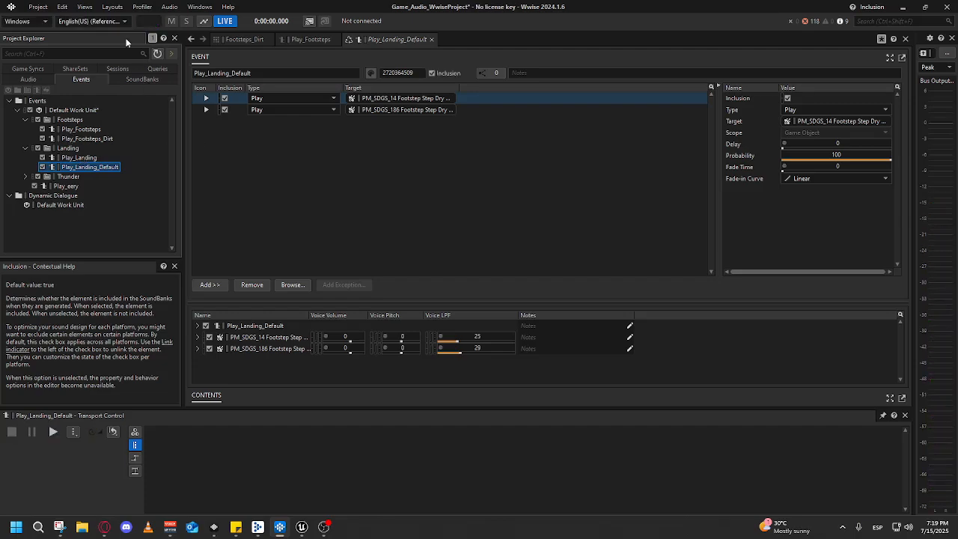
- Switch to the SoundBank layout and add the Play_Landing_Default event to the Main SoundBank
click(135, 7)
mouse_move(109, 7)
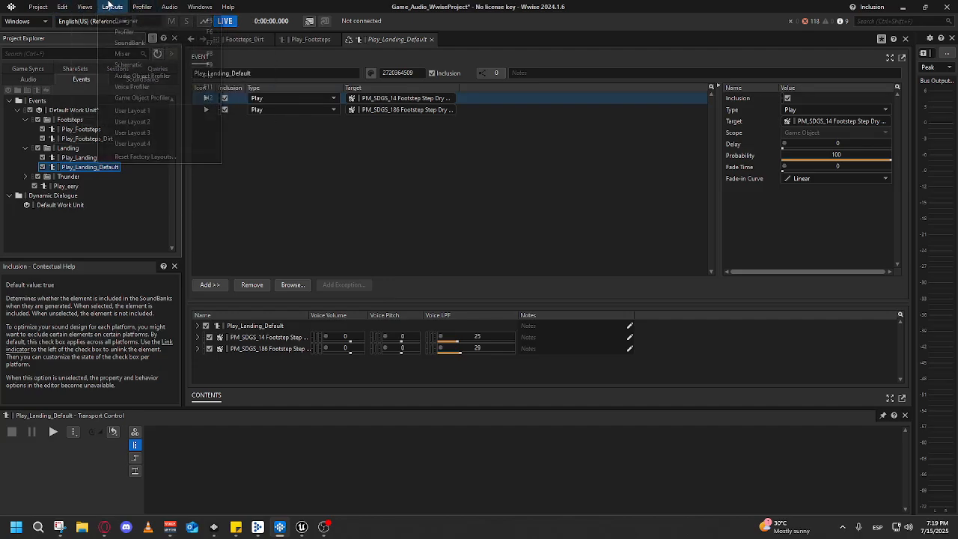
click(128, 43)
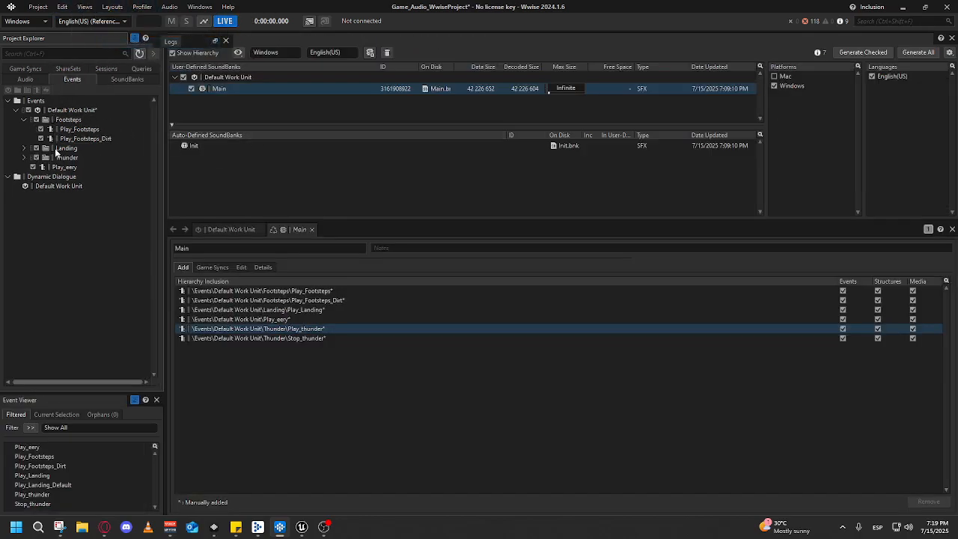
click(23, 120)
click(24, 120)
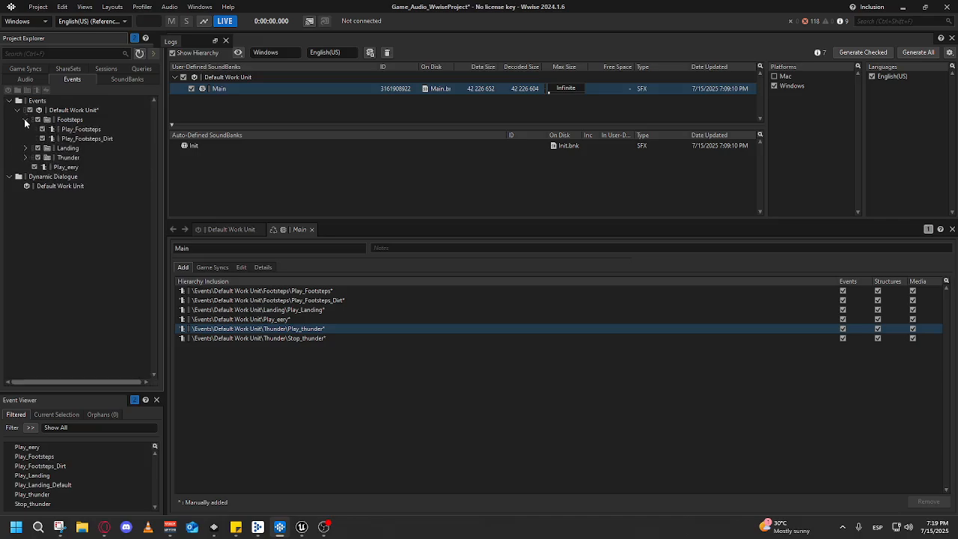
click(24, 120)
click(24, 129)
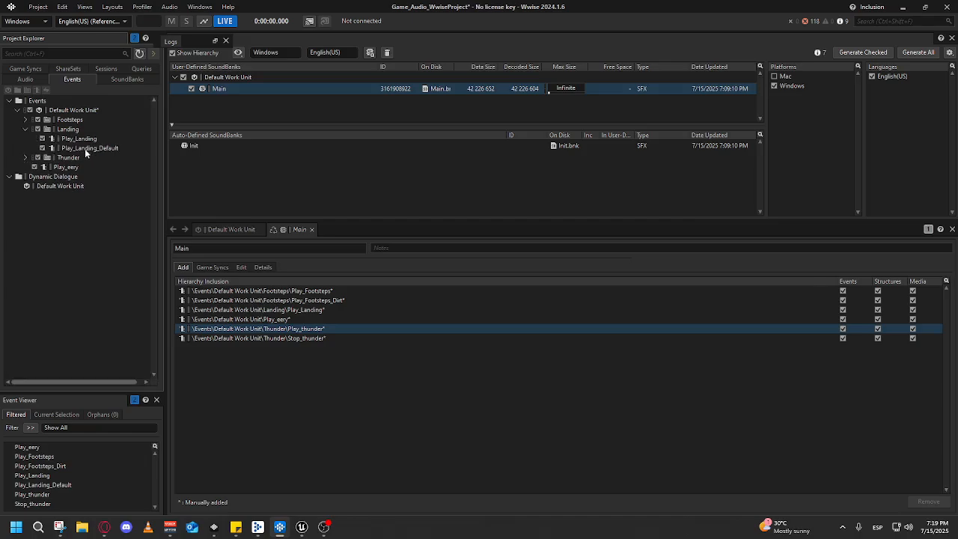
drag(85, 149, 289, 119)
drag(233, 90, 234, 91)
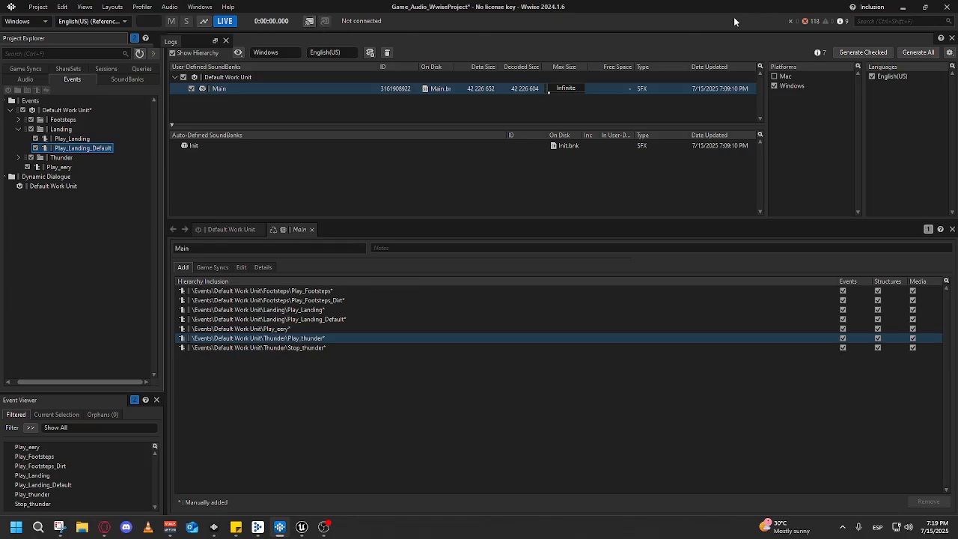
- Generate the checked SoundBanks for Windows and switch to the Unreal Editor
click(863, 51)
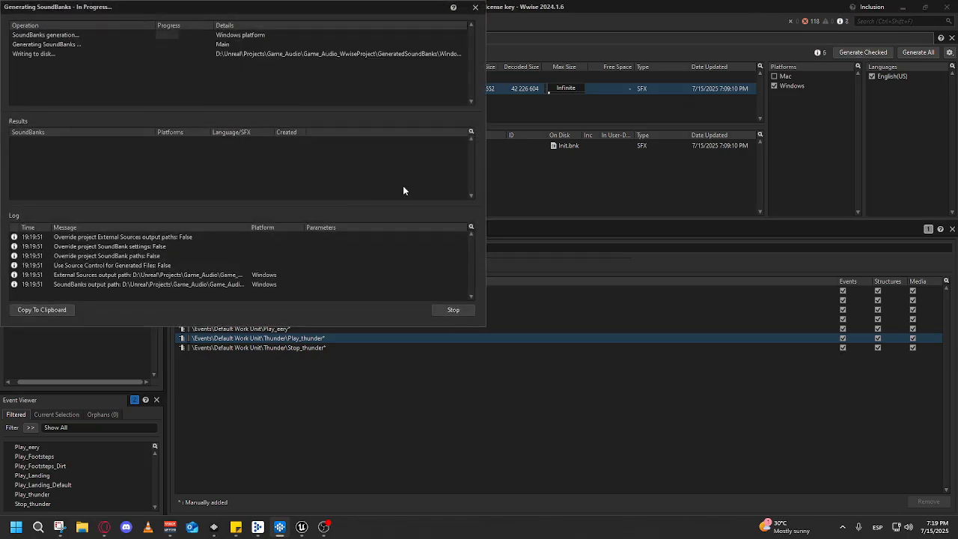
click(453, 311)
click(903, 6)
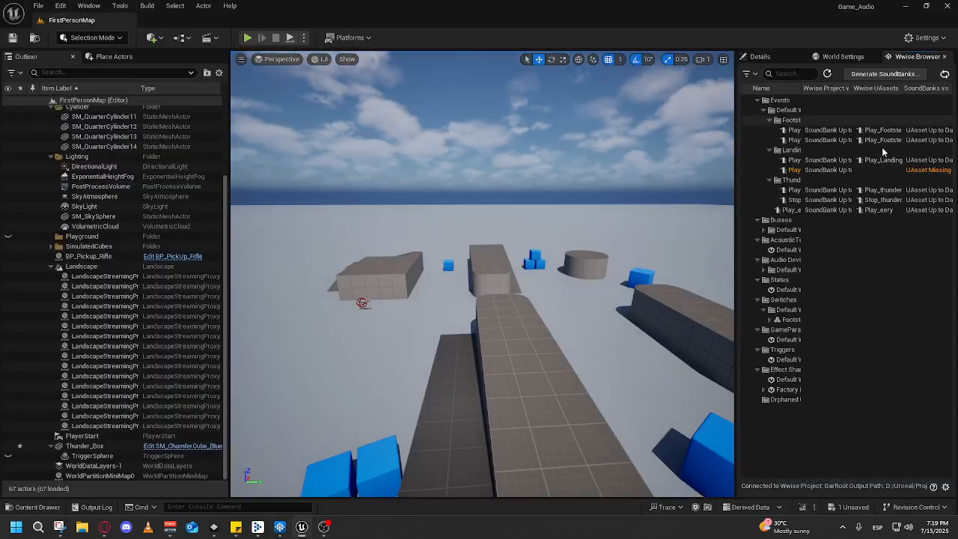
- Reconcile the missing UAsset of the new Landing event in the Wwise Browser
click(861, 169)
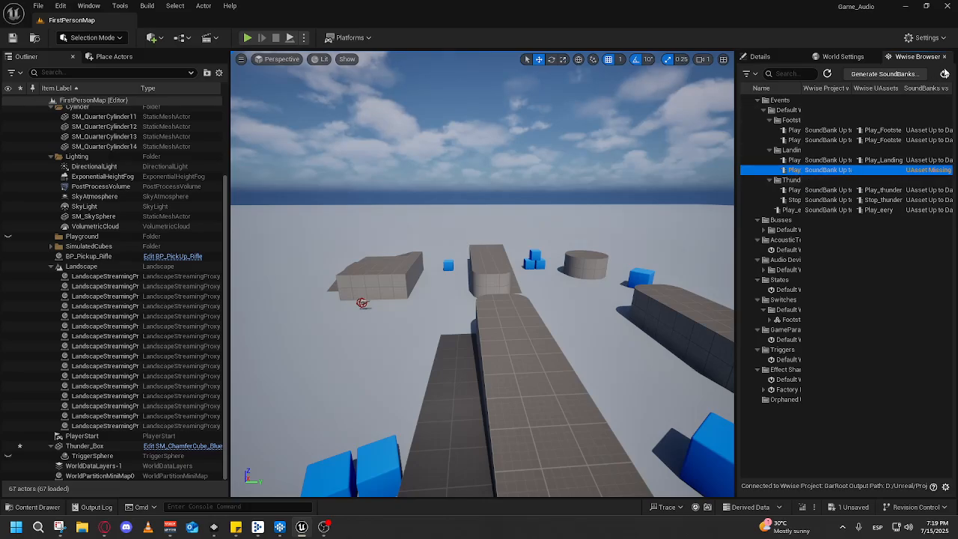
click(945, 73)
click(673, 358)
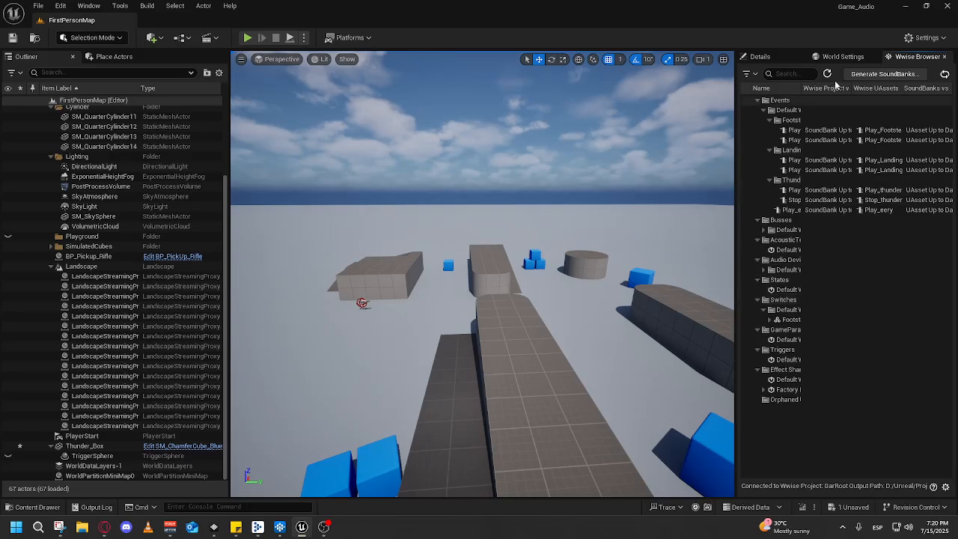
- Play-test FirstPersonMap in the editor, walking around and jumping on and off a block, and stop the session
click(760, 56)
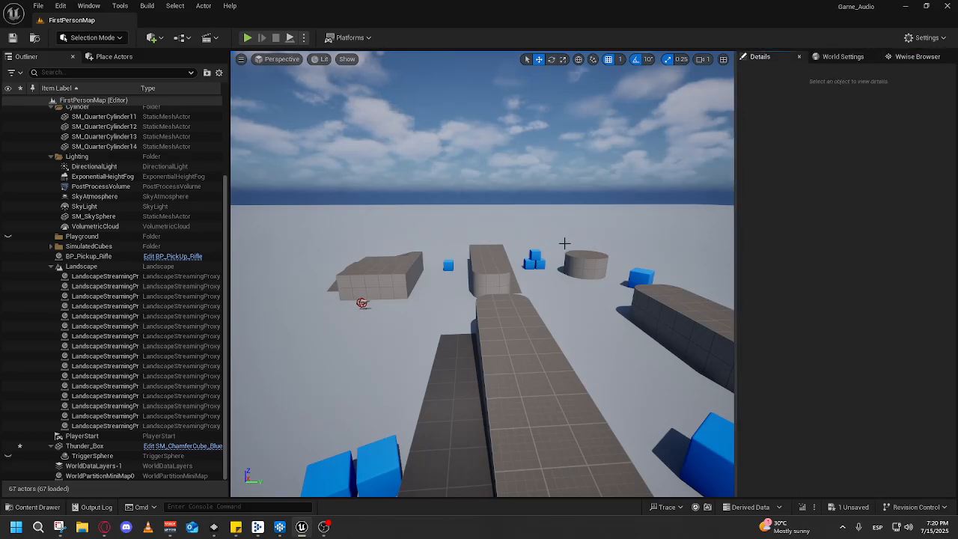
drag(610, 198, 280, 419)
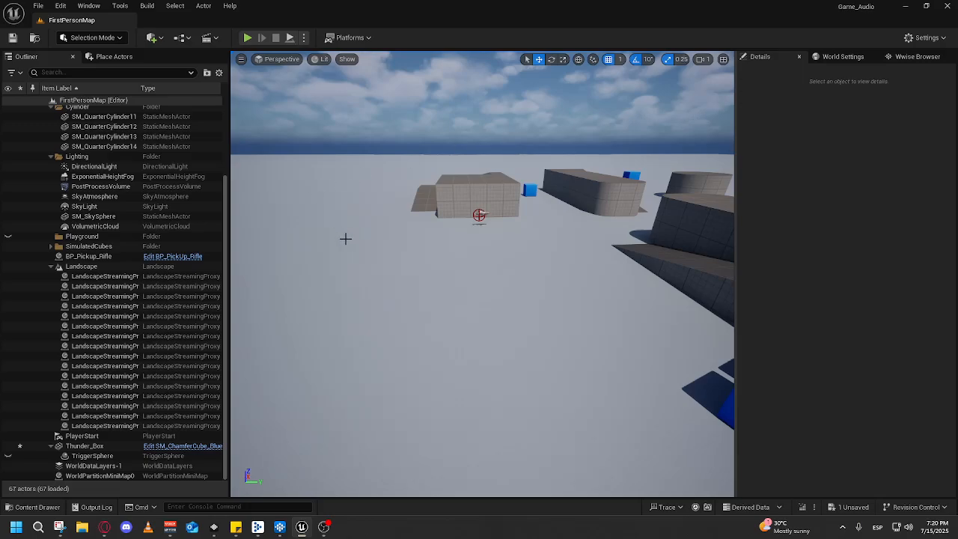
drag(345, 239, 505, 131)
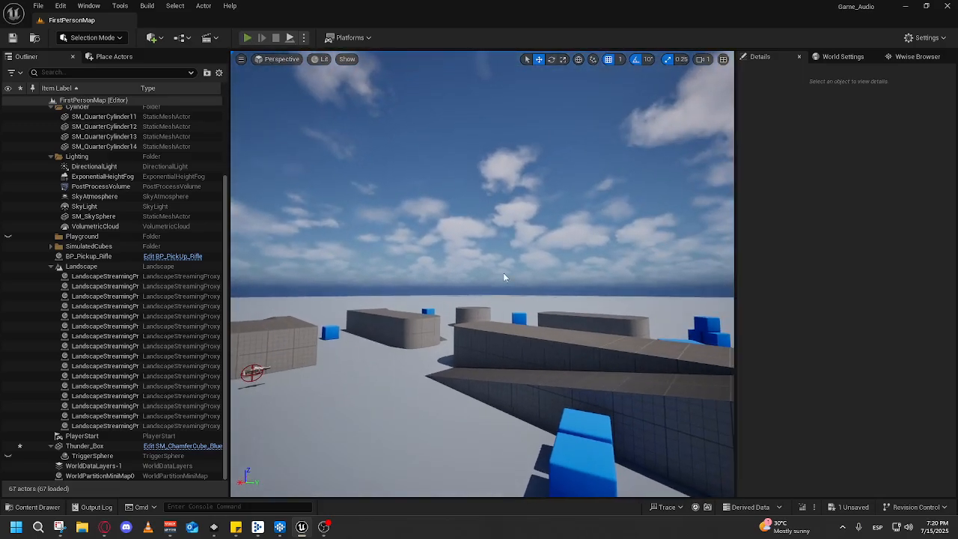
key(alt+p)
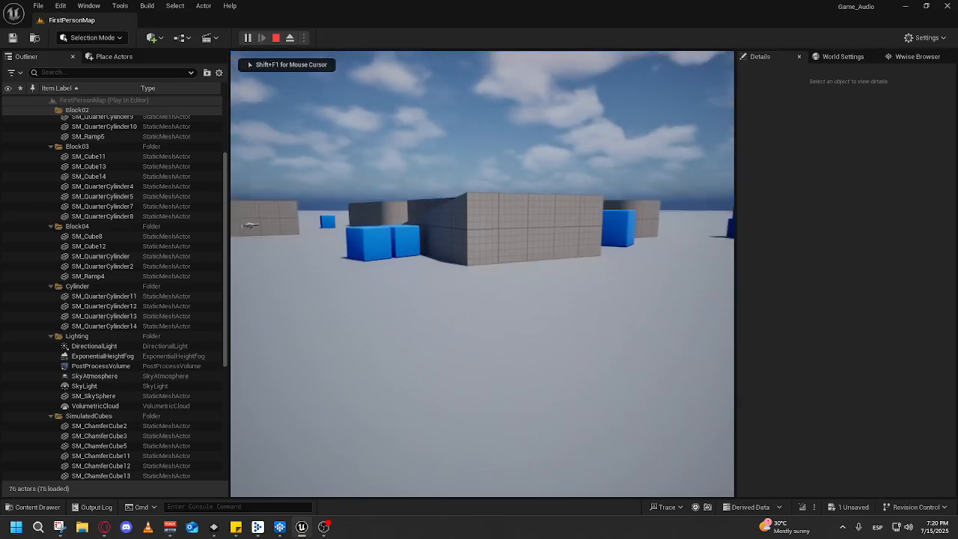
key(w)
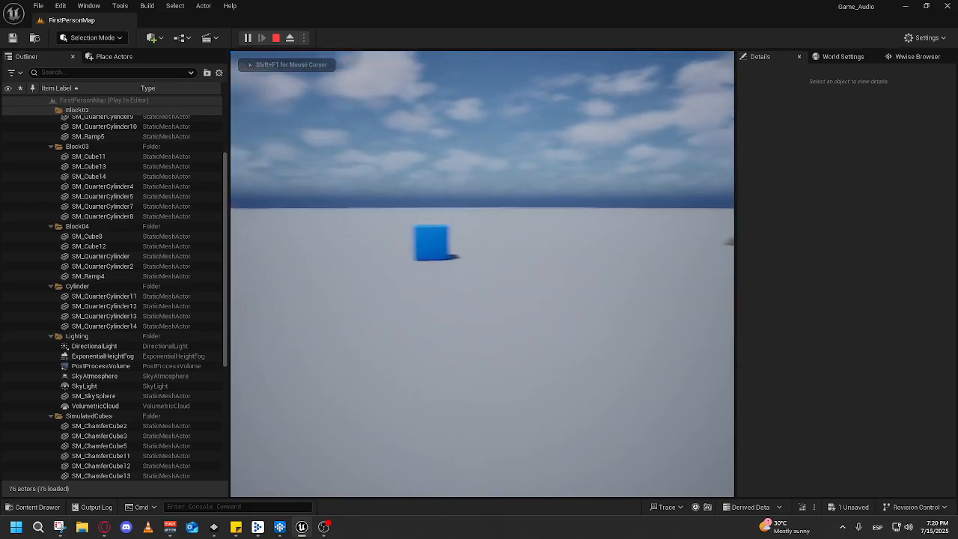
key(s)
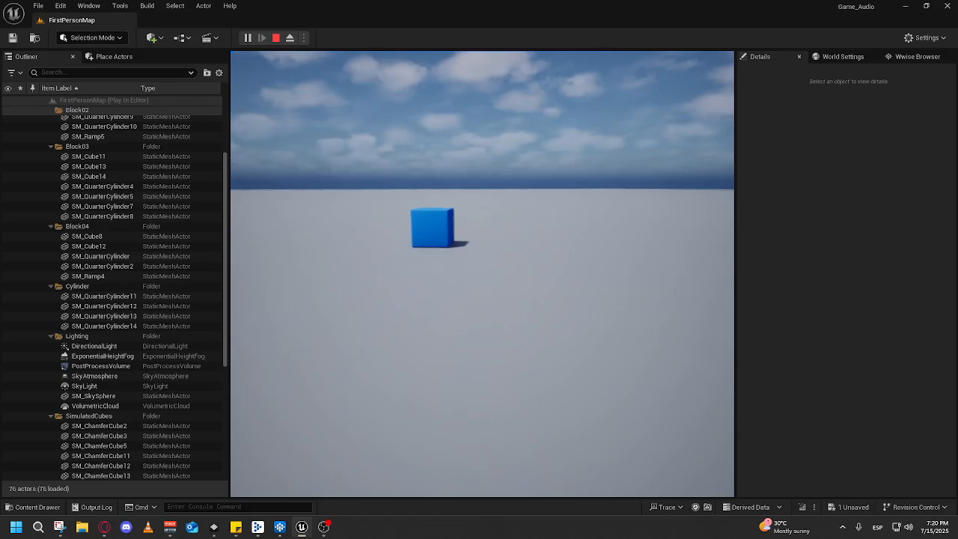
key(w)
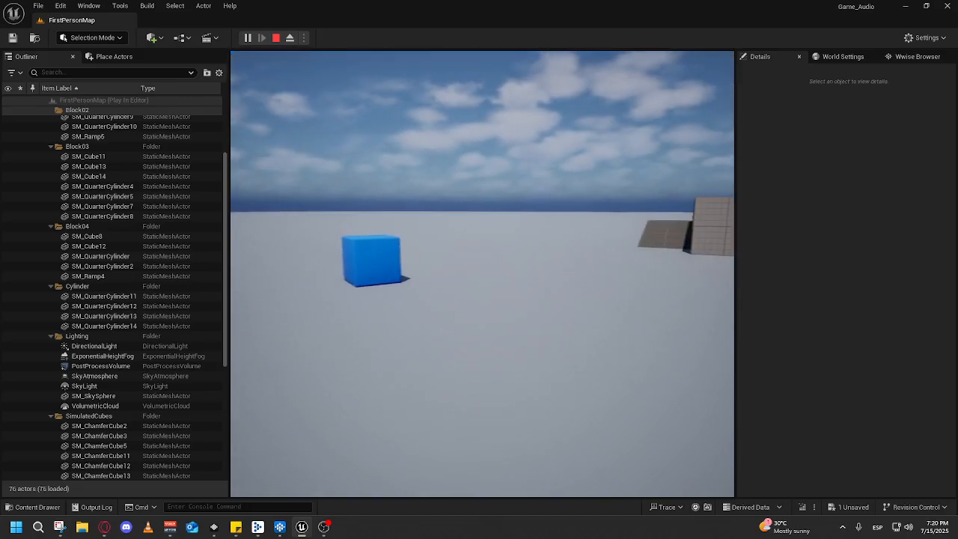
key(a)
key(w)
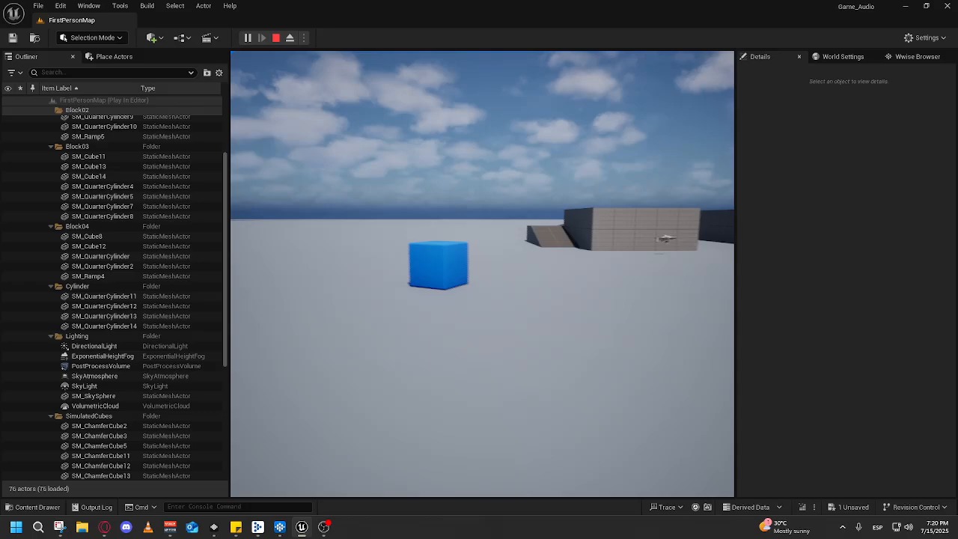
key(w)
key(a)
key(d)
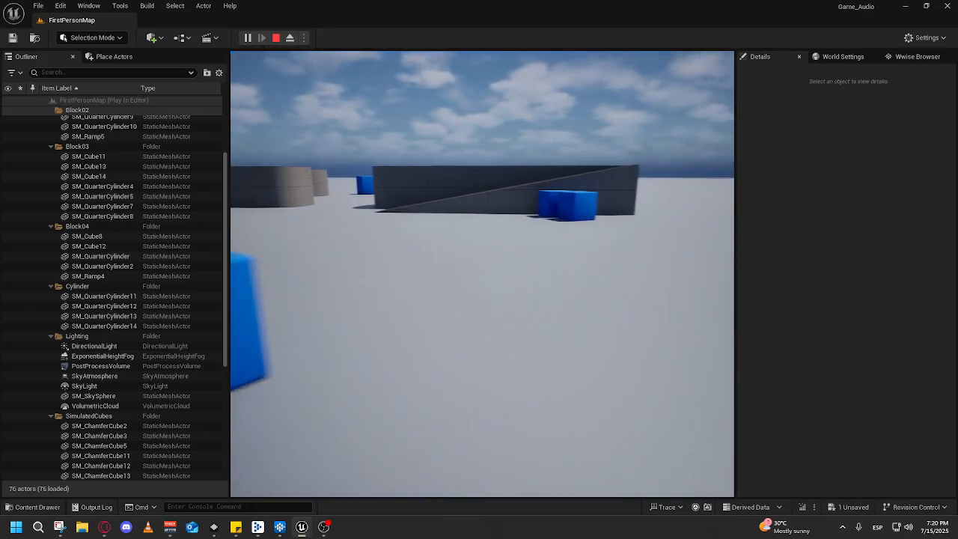
key(w)
key(d)
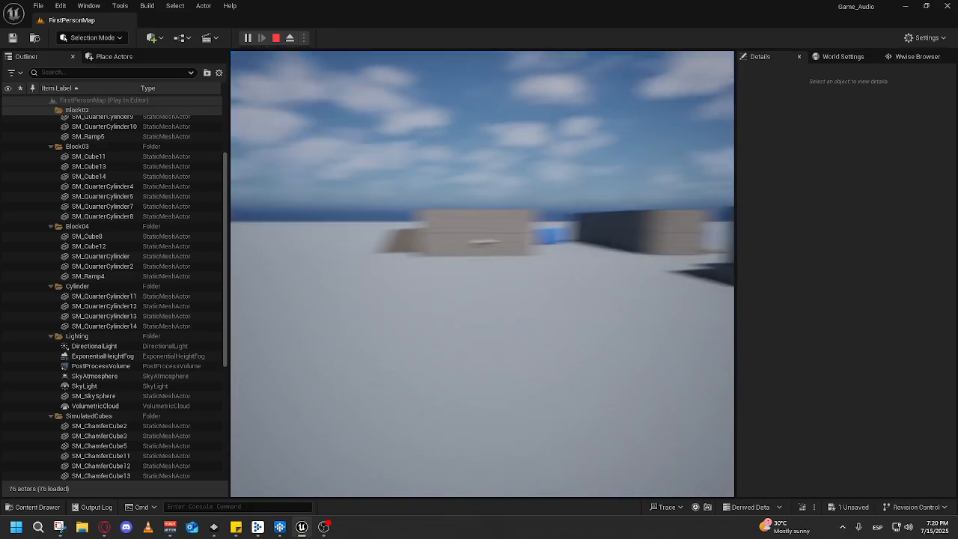
key(w)
key(space)
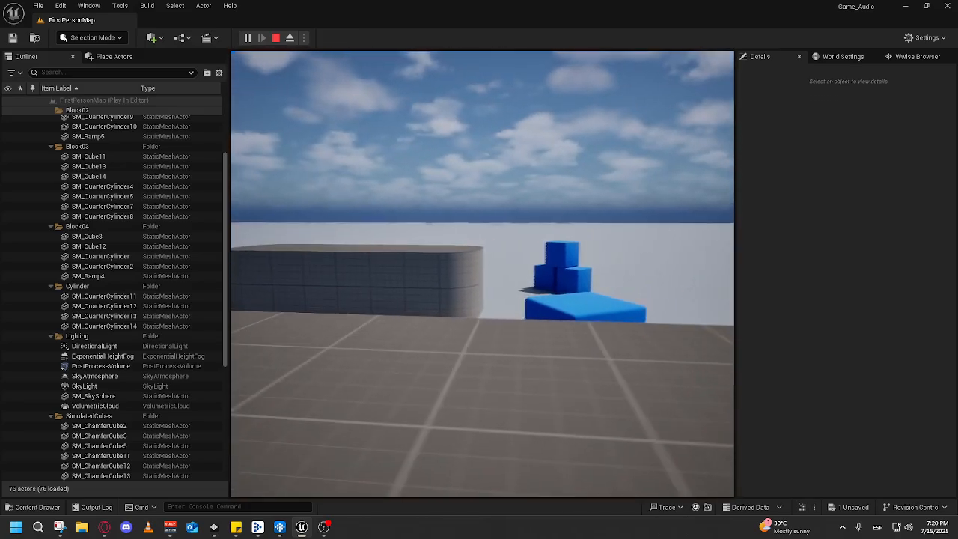
key(w)
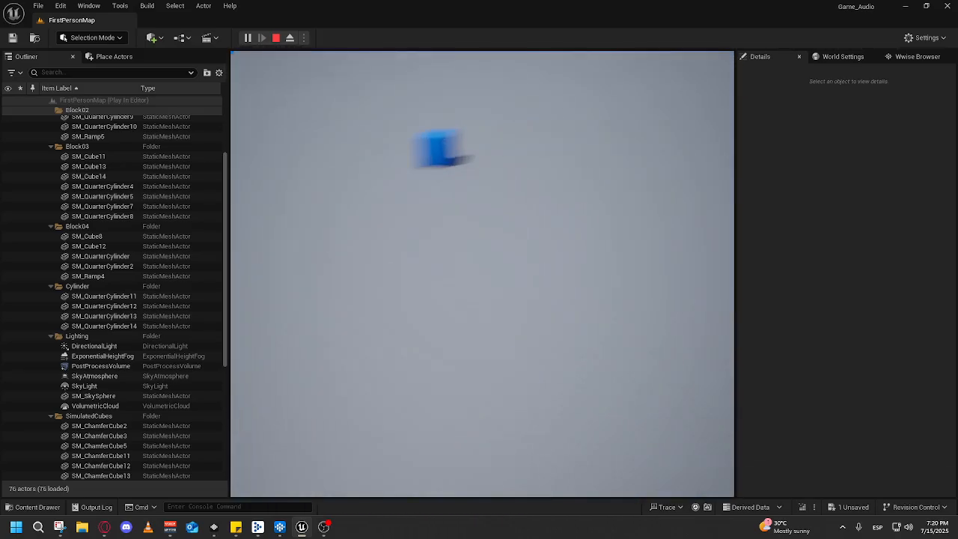
key(a)
key(d)
key(w)
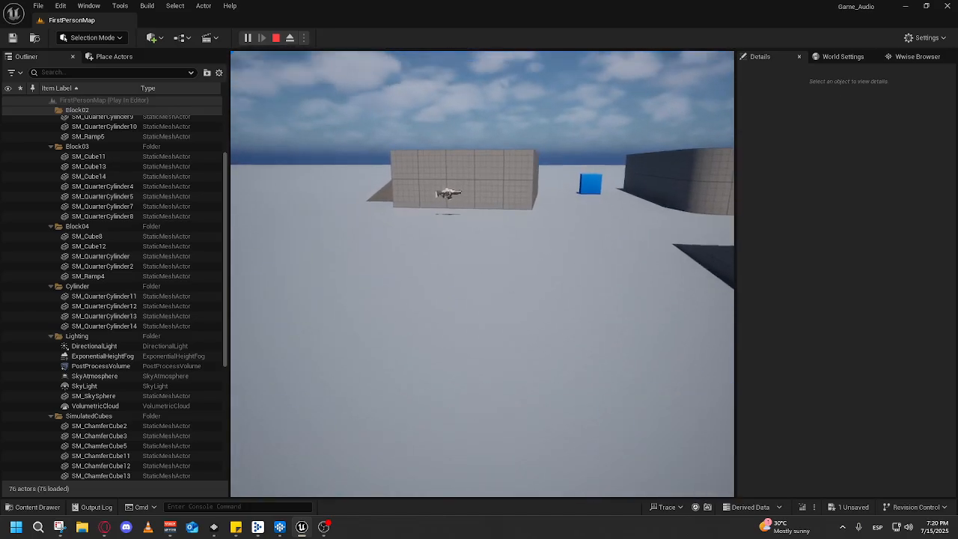
key(Escape)
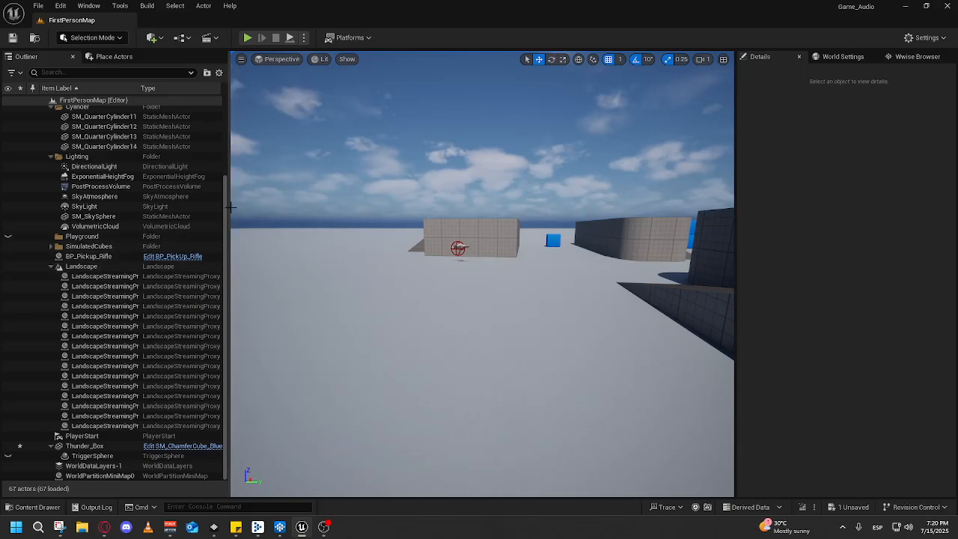
- Collapse the Cylinder, Lighting and Landscape groups in the Outliner
right_click(514, 232)
key(s)
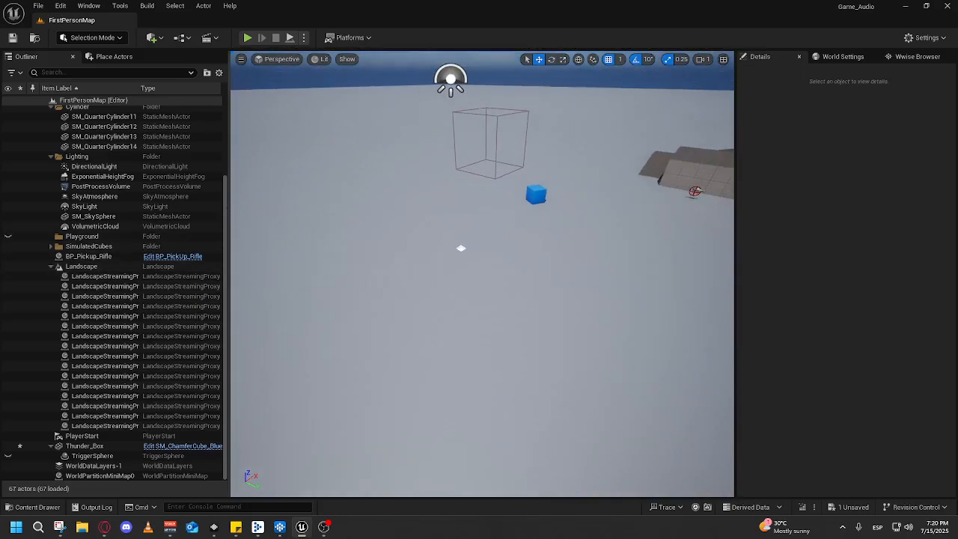
key(w)
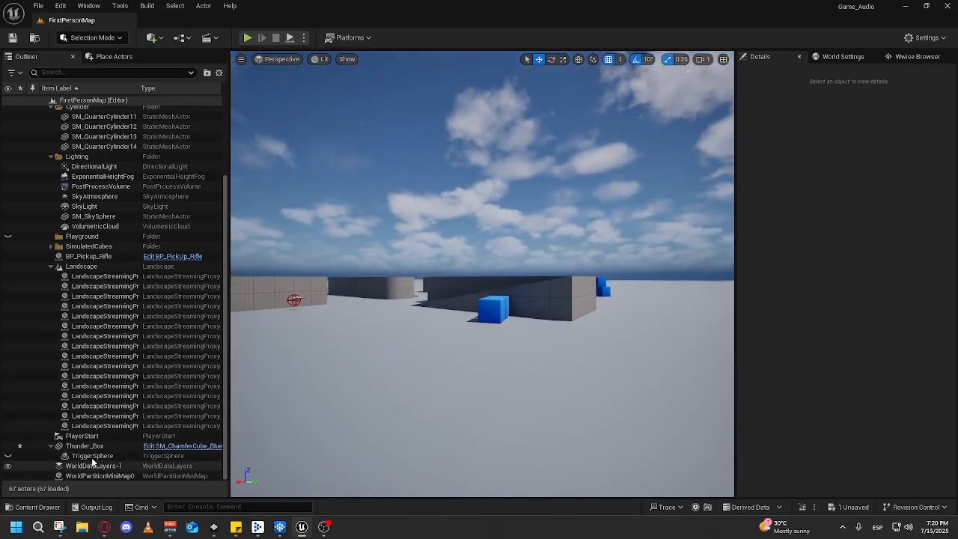
scroll(46, 445, up, 4)
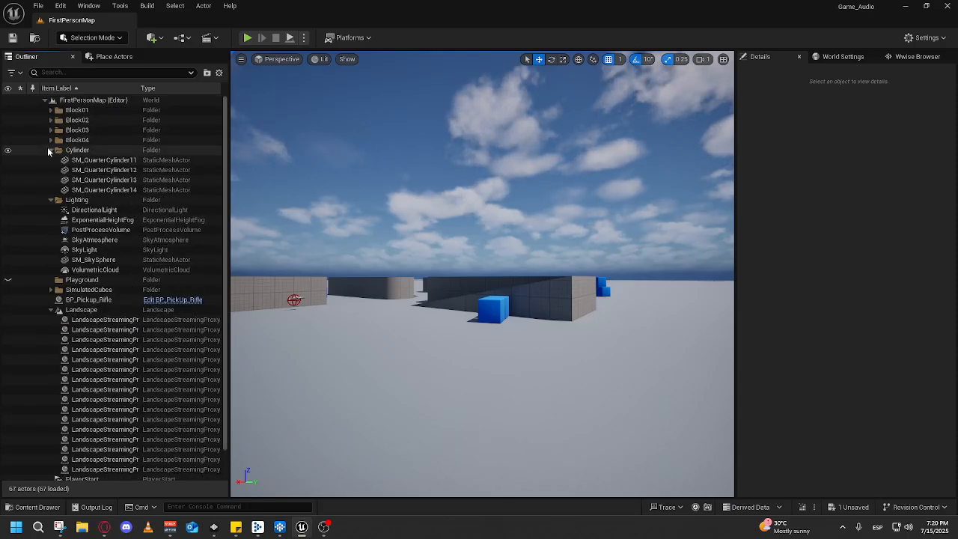
click(51, 150)
click(50, 159)
click(51, 200)
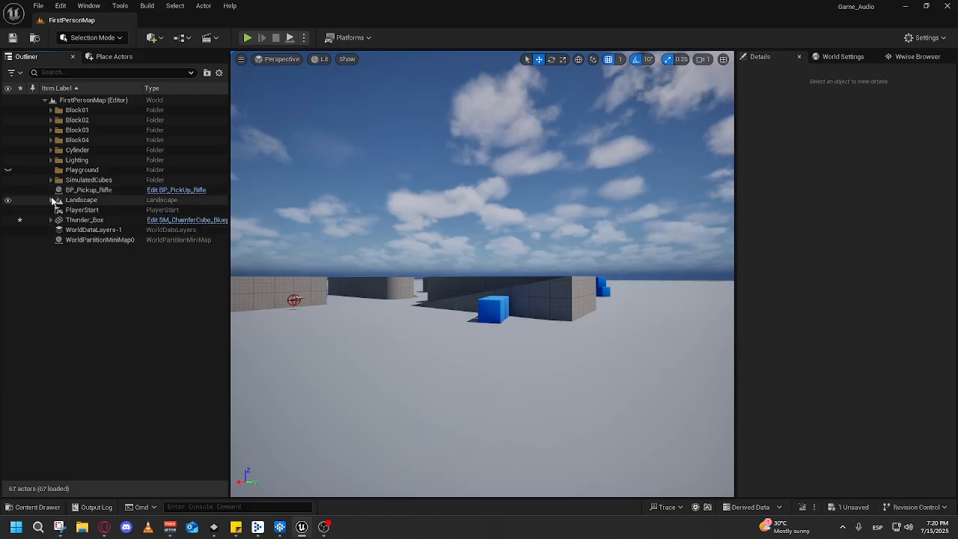
- Focus on the PlayerStart actor and move it along the Y axis to about 10.96 m
double_click(88, 213)
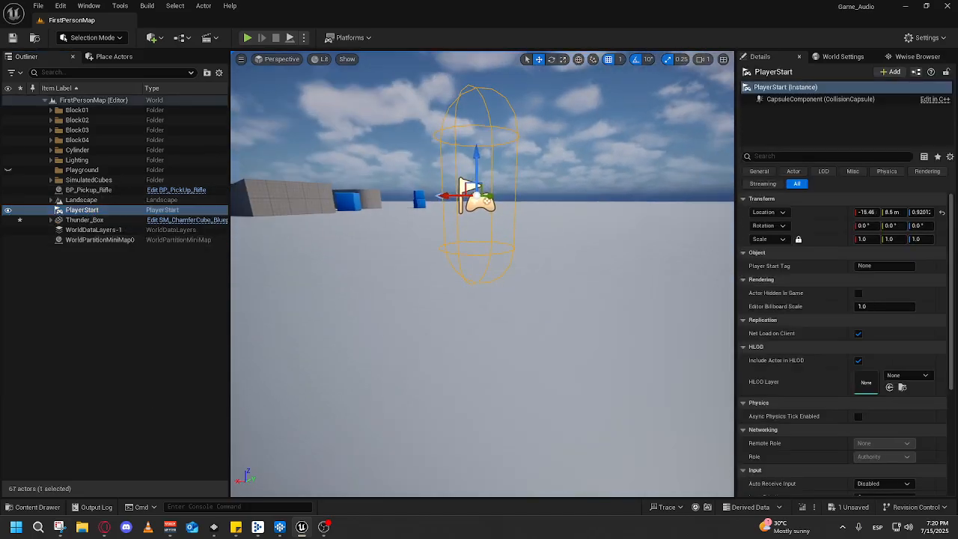
drag(490, 170, 416, 217)
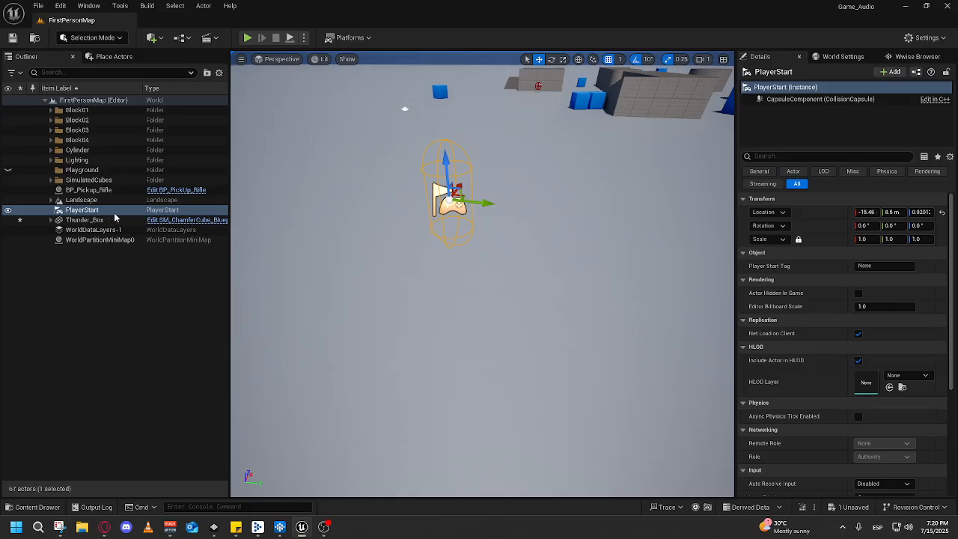
drag(548, 198, 681, 225)
drag(479, 284, 629, 236)
- Open the EventGraph of the BP_FirstPersonCharacter Blueprint from the Content/FirstPerson/Blueprints folder
click(36, 508)
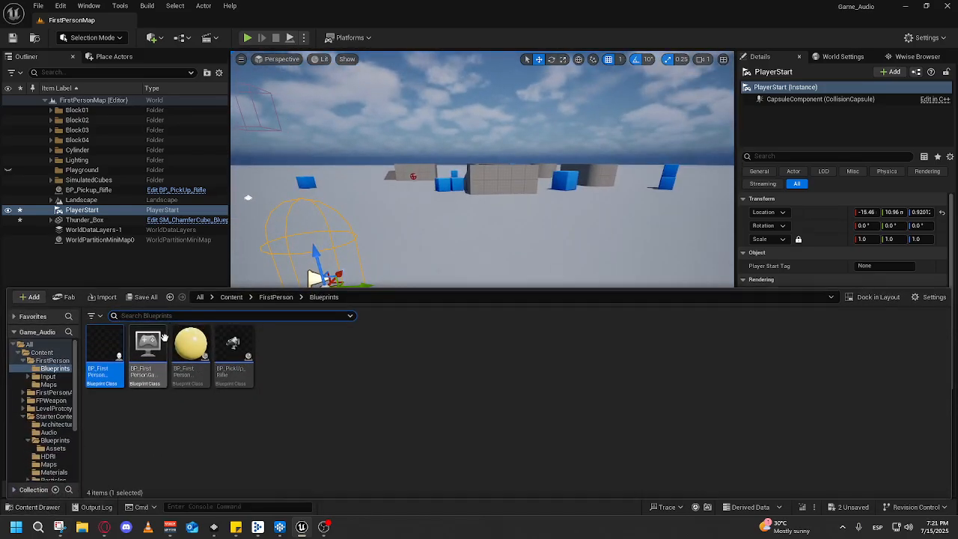
click(200, 296)
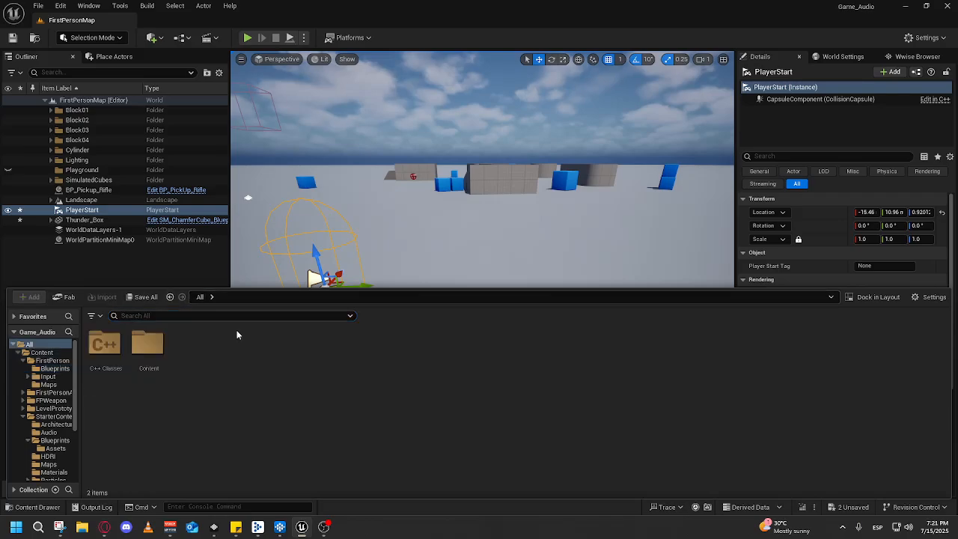
double_click(147, 344)
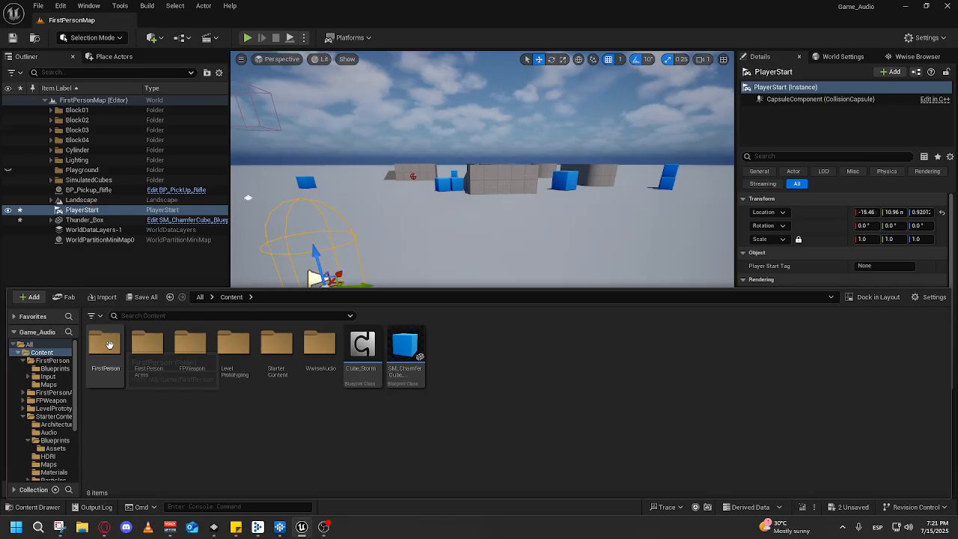
double_click(104, 346)
double_click(105, 346)
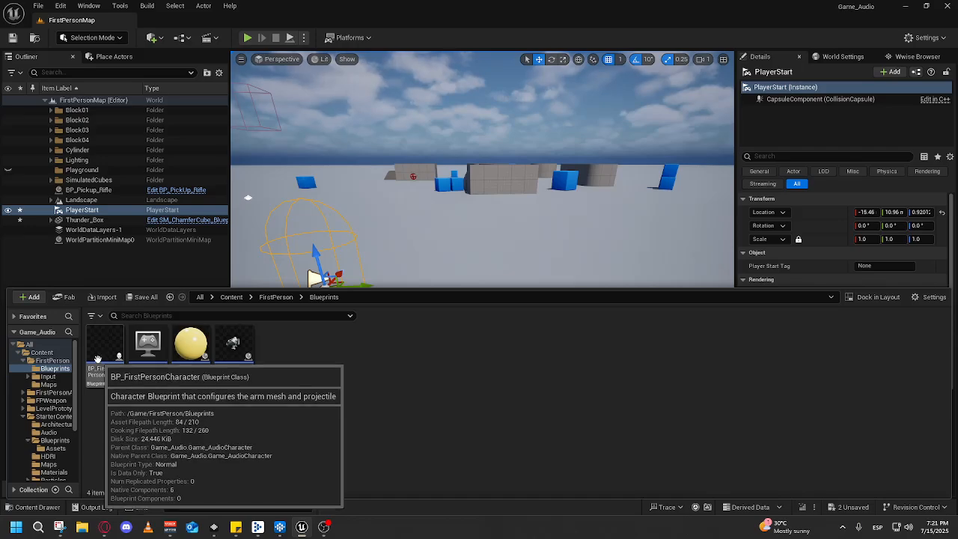
click(104, 356)
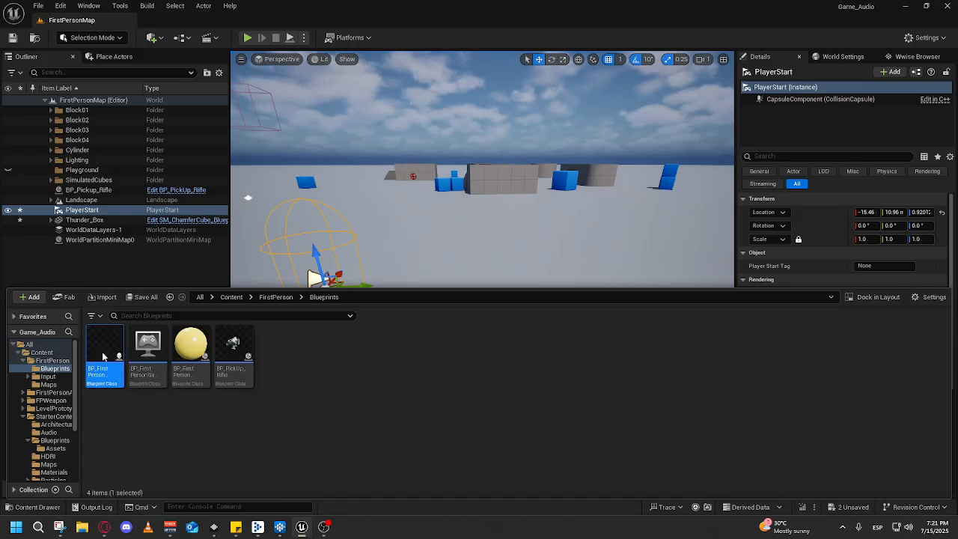
right_click(531, 205)
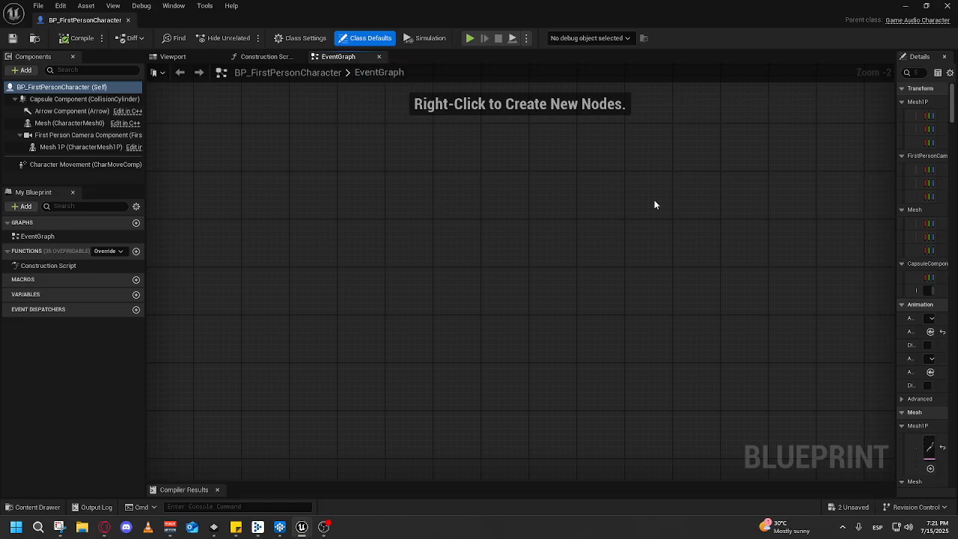
- Widen the Details area, inspect the character's capsule, camera and arms in the Viewport, and return to the EventGraph
drag(897, 193, 770, 231)
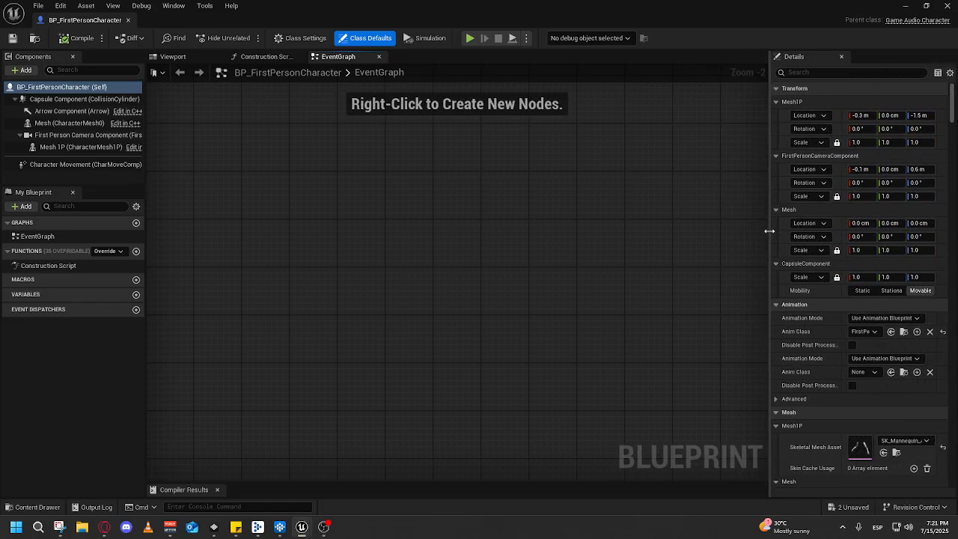
click(173, 56)
drag(577, 259, 554, 226)
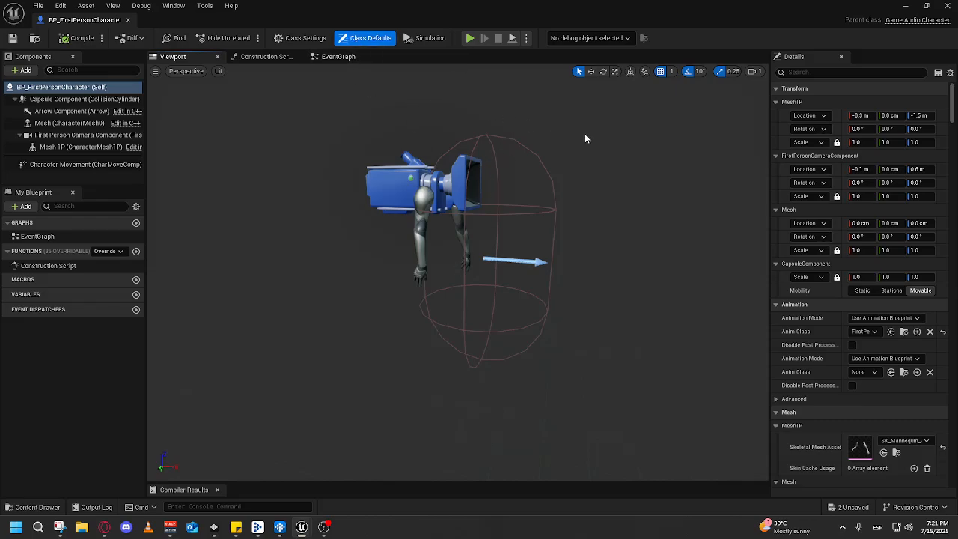
mouse_move(458, 272)
mouse_down()
mouse_move(405, 271)
mouse_move(389, 300)
mouse_move(412, 247)
mouse_move(464, 262)
mouse_move(456, 254)
mouse_up()
click(340, 57)
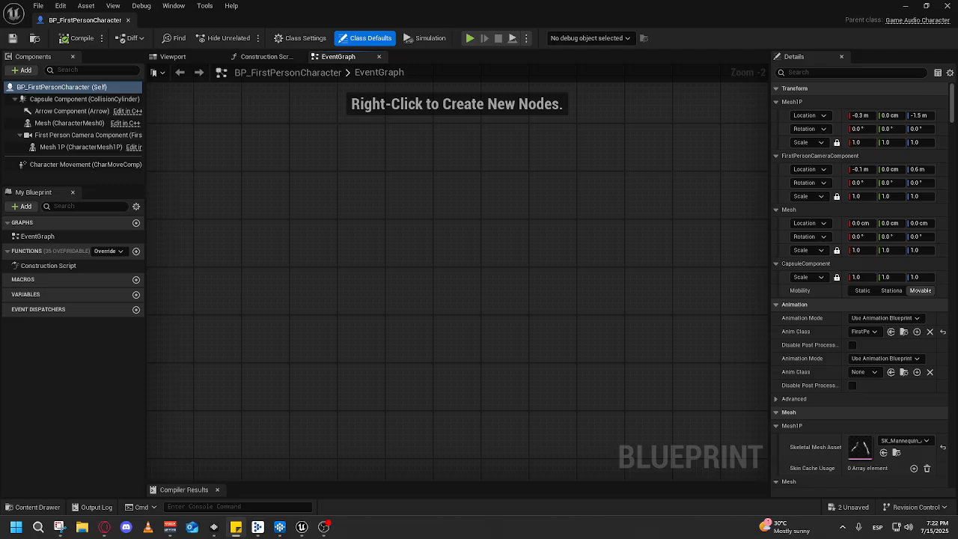
scroll(471, 232, up, 2)
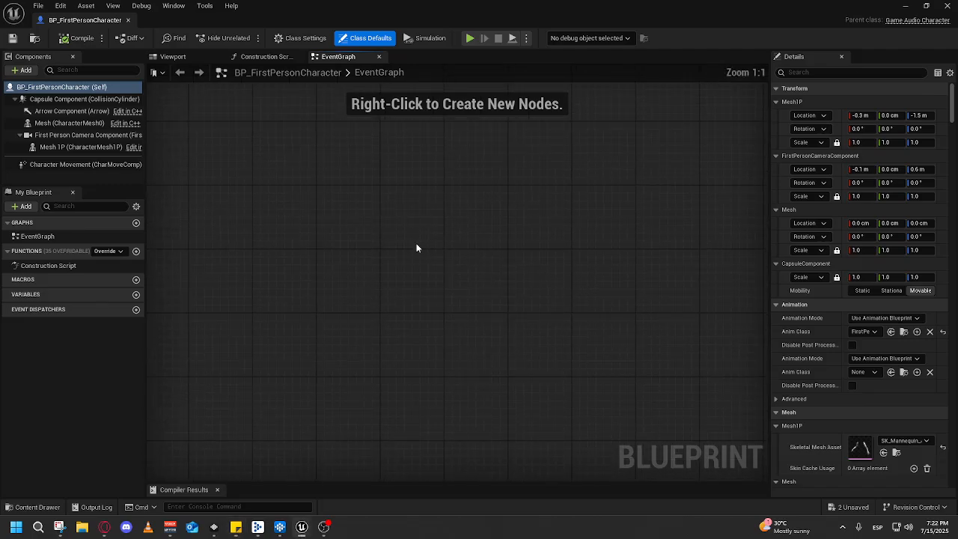
- Examine the Character Movement component's general, walking and jumping/falling settings, including the Default Land Movement Mode options
click(75, 164)
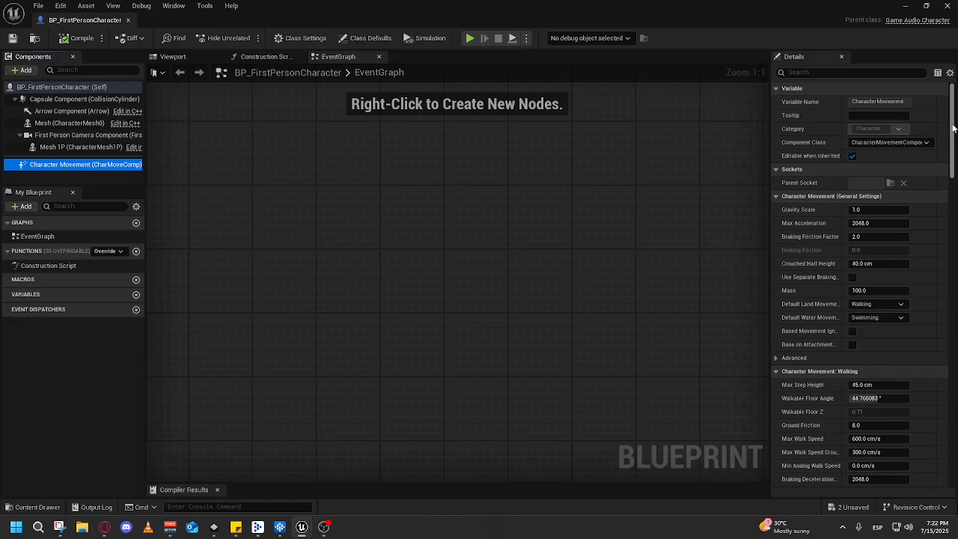
mouse_move(954, 128)
mouse_down()
mouse_move(952, 138)
mouse_move(951, 120)
mouse_up()
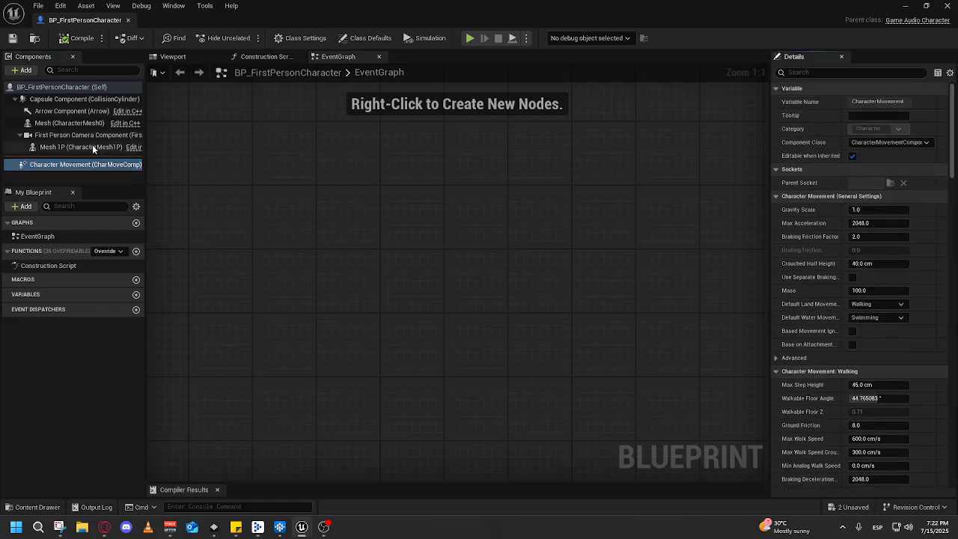
scroll(889, 312, down, 3)
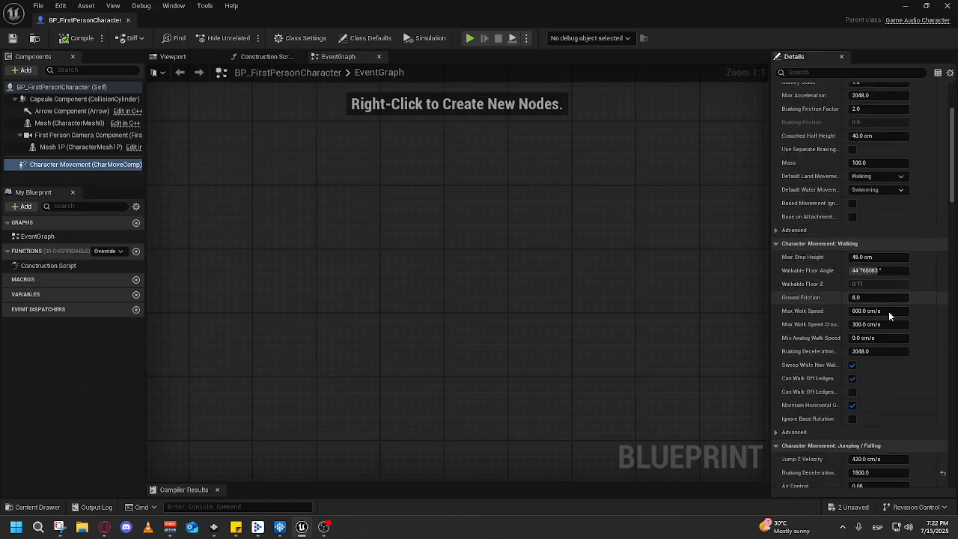
drag(953, 189, 952, 384)
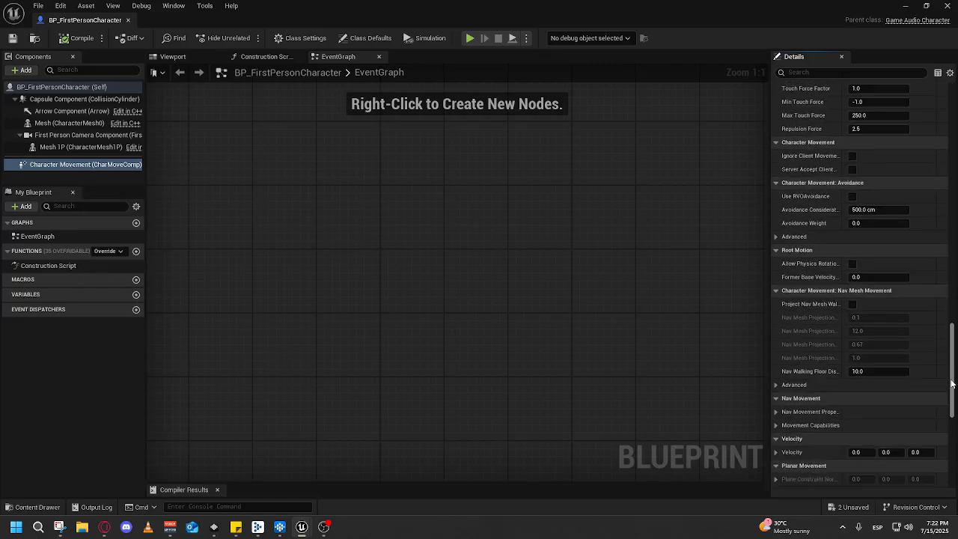
scroll(837, 242, up, 20)
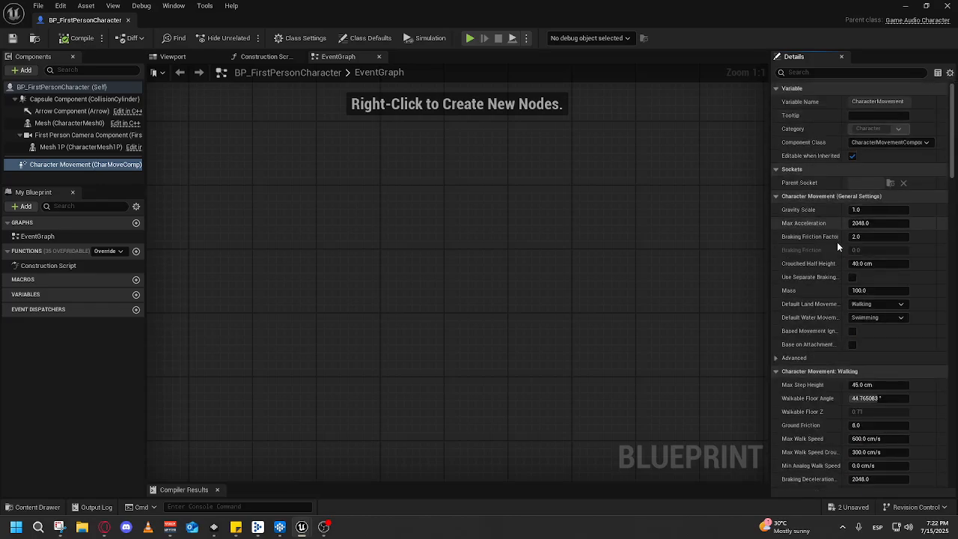
scroll(847, 341, down, 2)
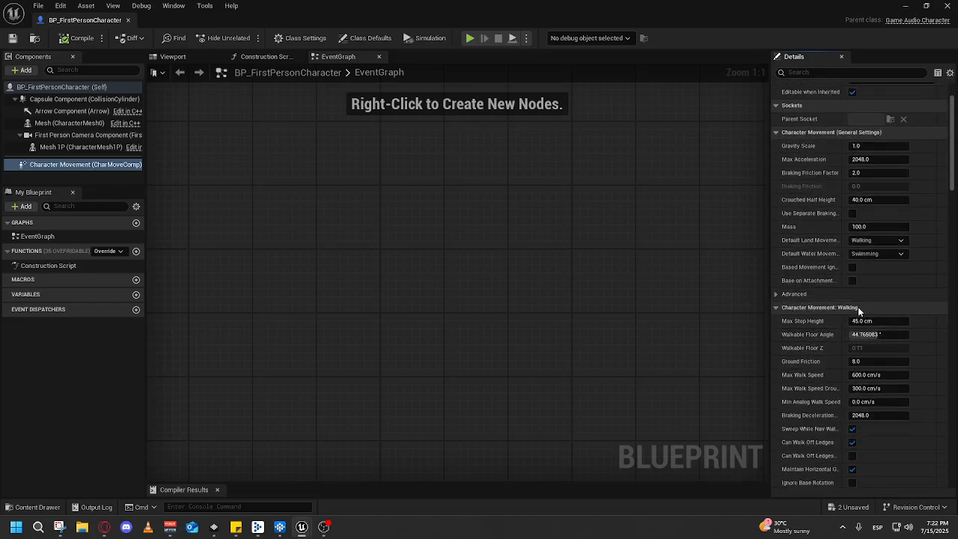
click(871, 239)
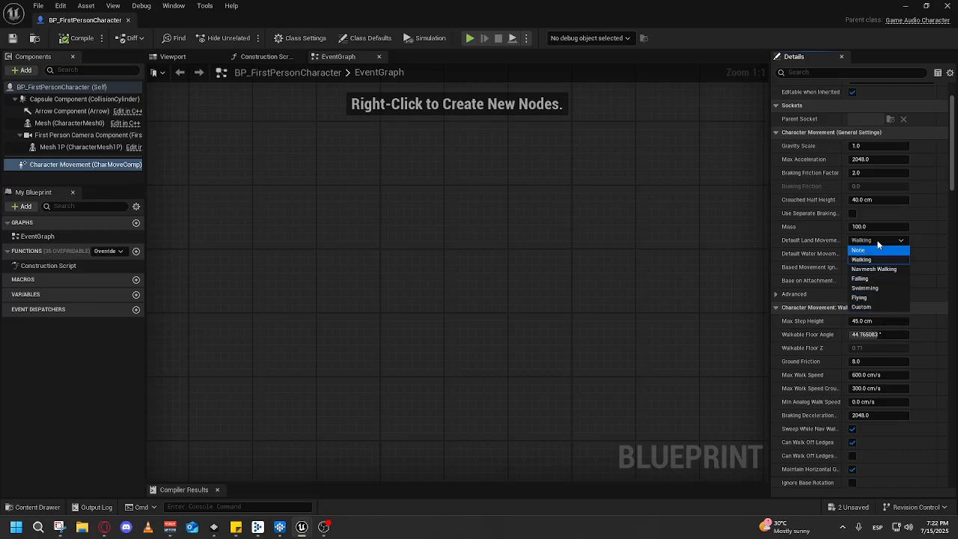
click(878, 240)
scroll(824, 224, down, 3)
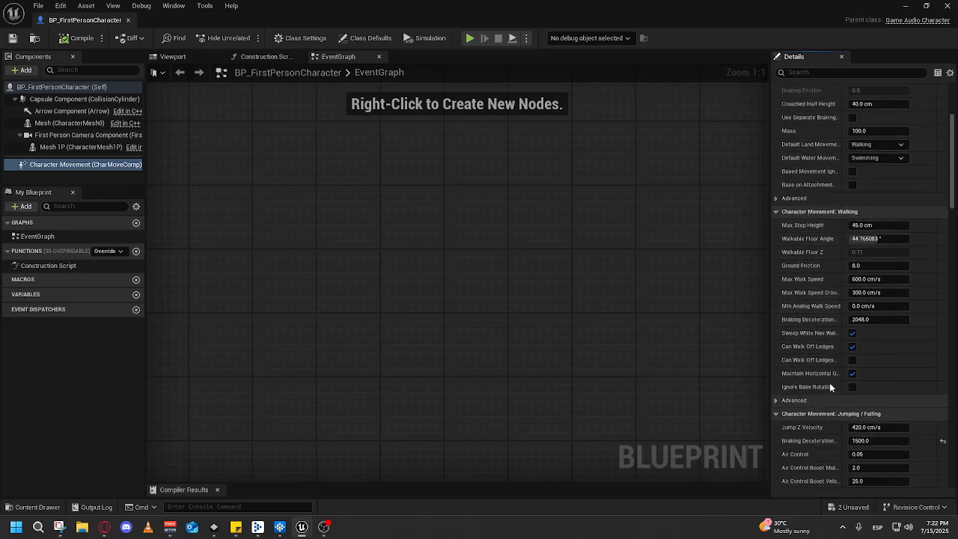
scroll(847, 375, down, 3)
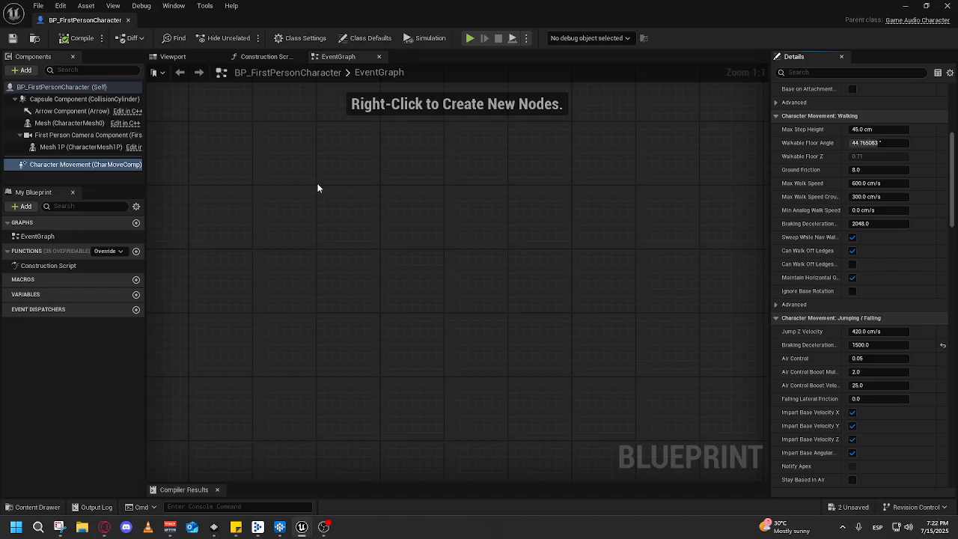
- Search the EventGraph's available nodes for "enhanced input" and look through the matching input actions
right_click(385, 199)
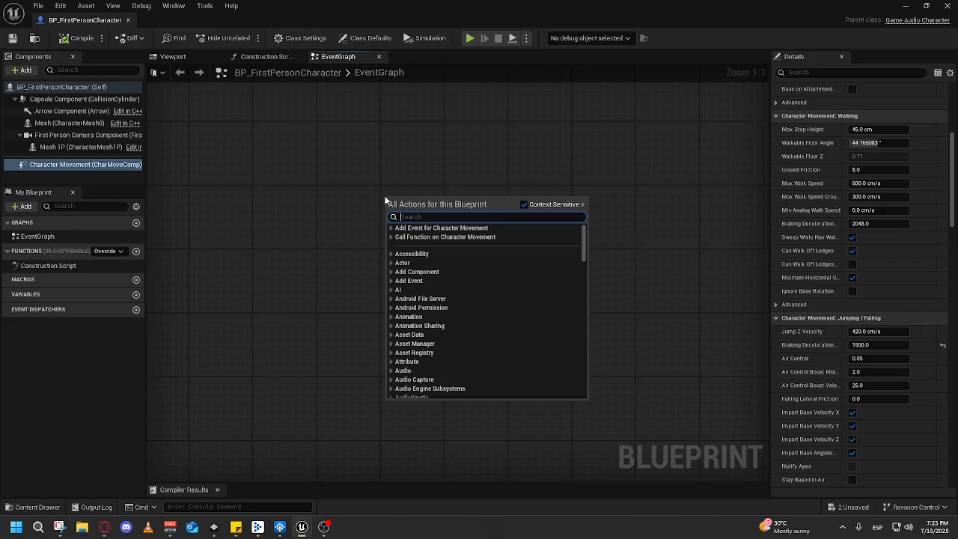
text(enhanced input)
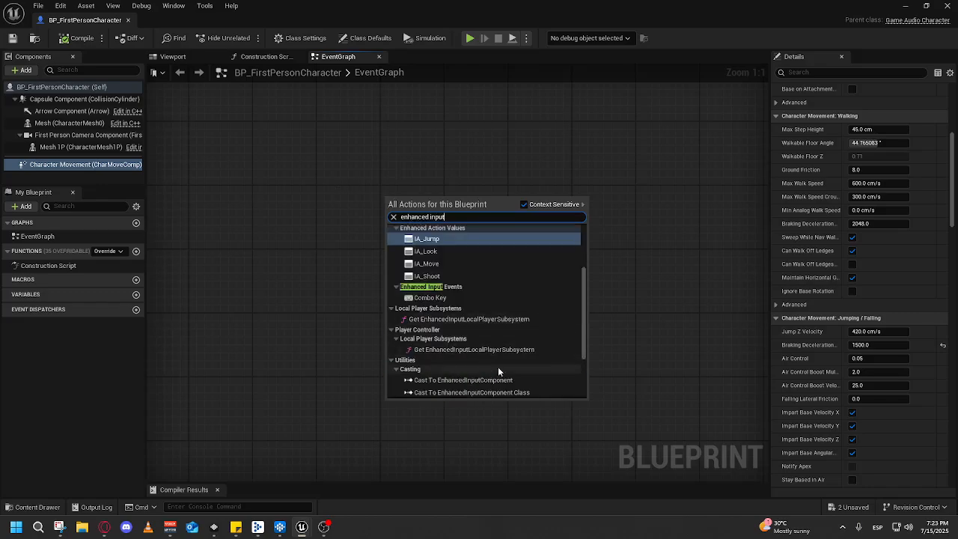
scroll(498, 367, up, 4)
scroll(483, 301, down, 6)
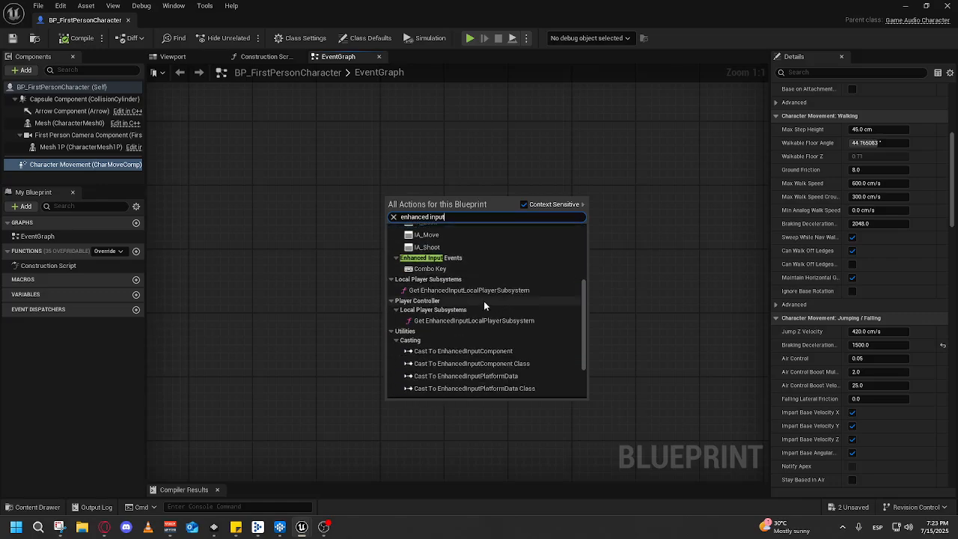
scroll(541, 342, up, 3)
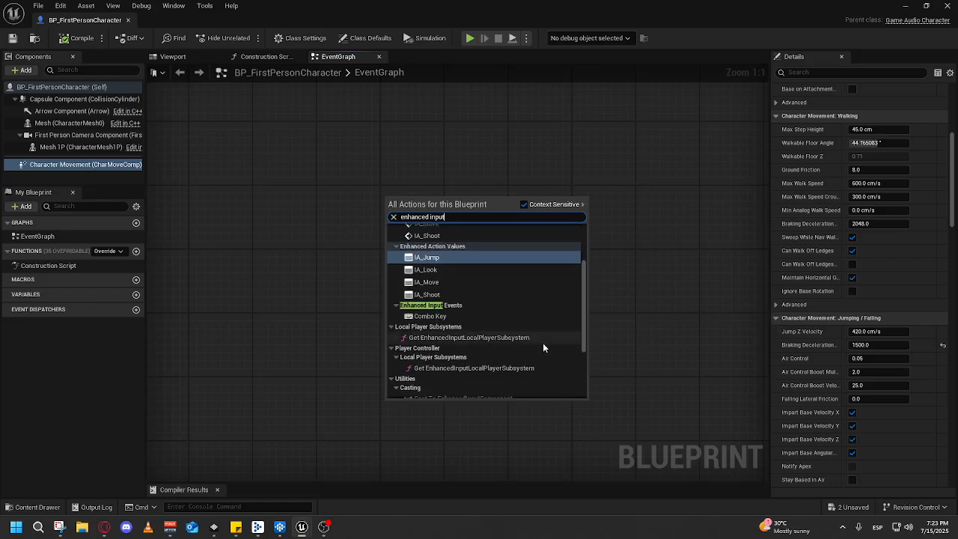
scroll(532, 319, down, 3)
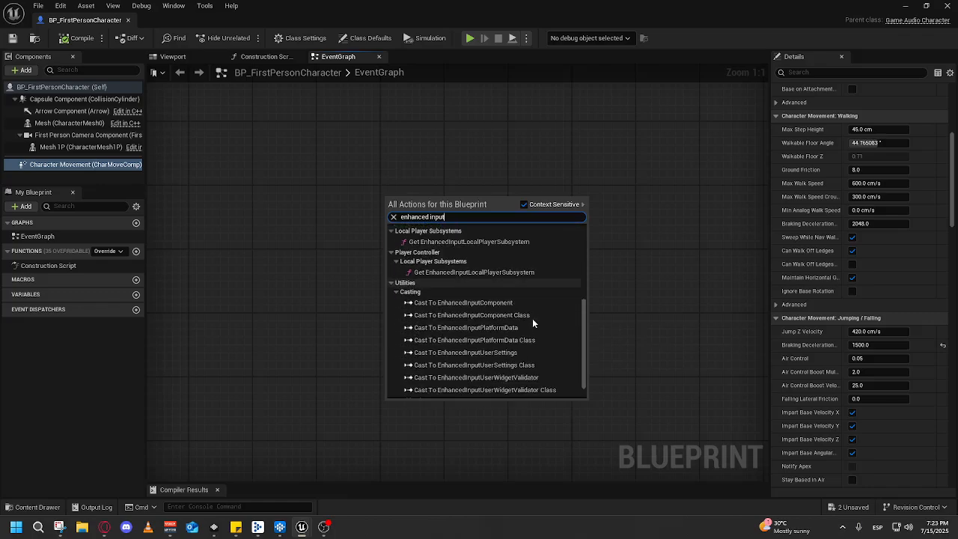
scroll(533, 319, up, 6)
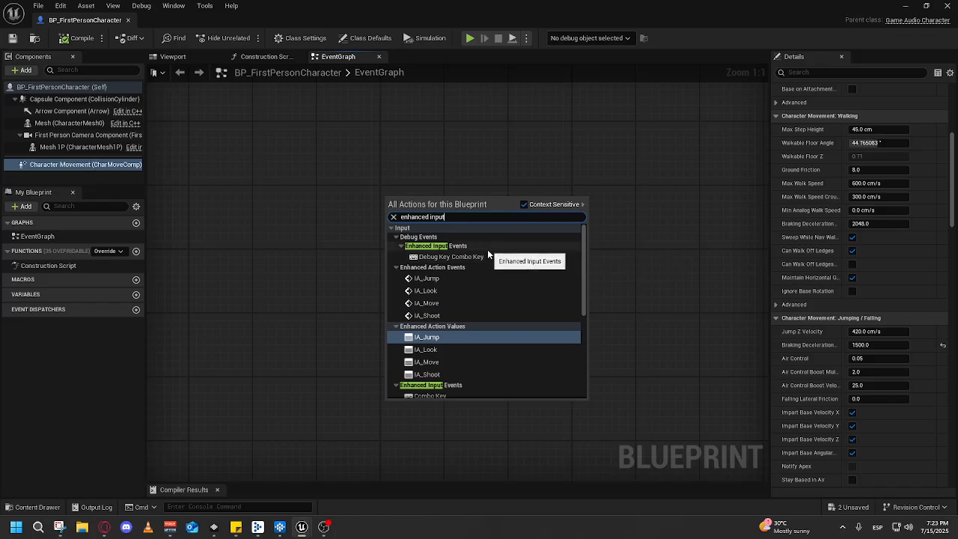
scroll(486, 290, down, 2)
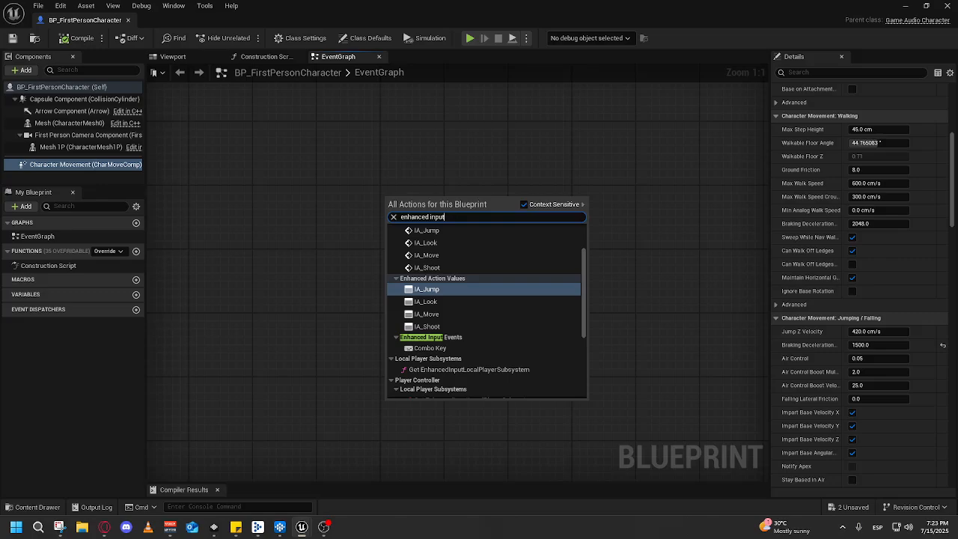
- Search the available nodes for "EnhancedInput" written as one word, review the matches and close the node list
drag(465, 217, 286, 214)
text(En)
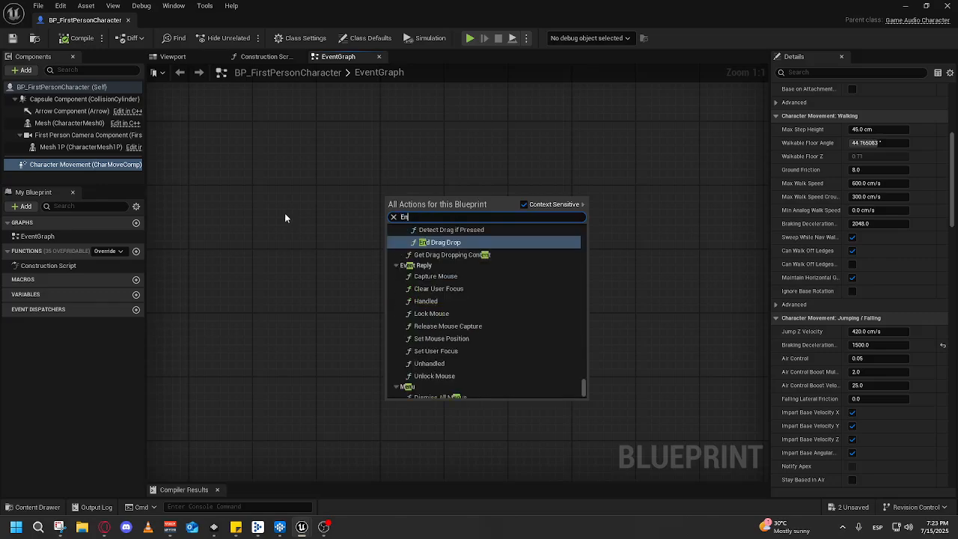
text(hancedInputAc)
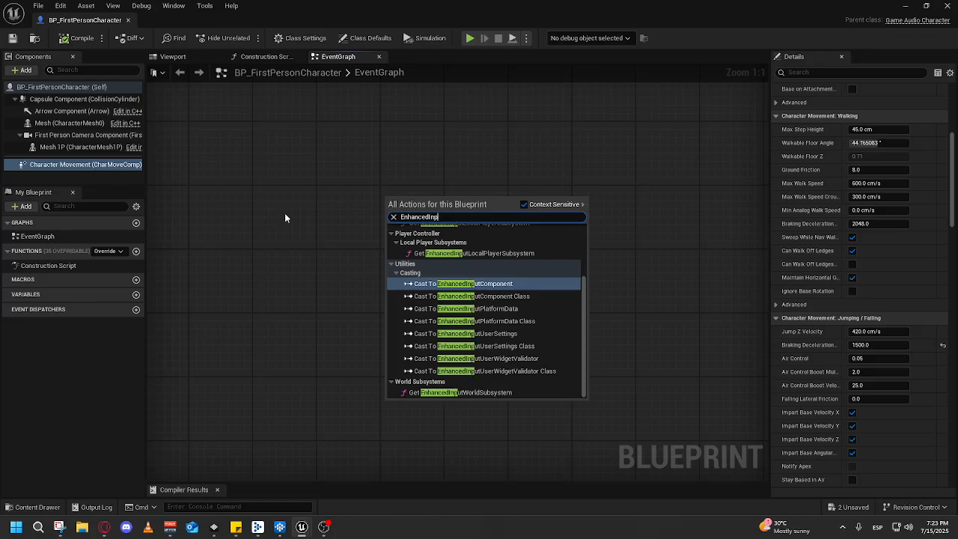
key(BackSpace)
key(BackSpace)
key(BackSpace)
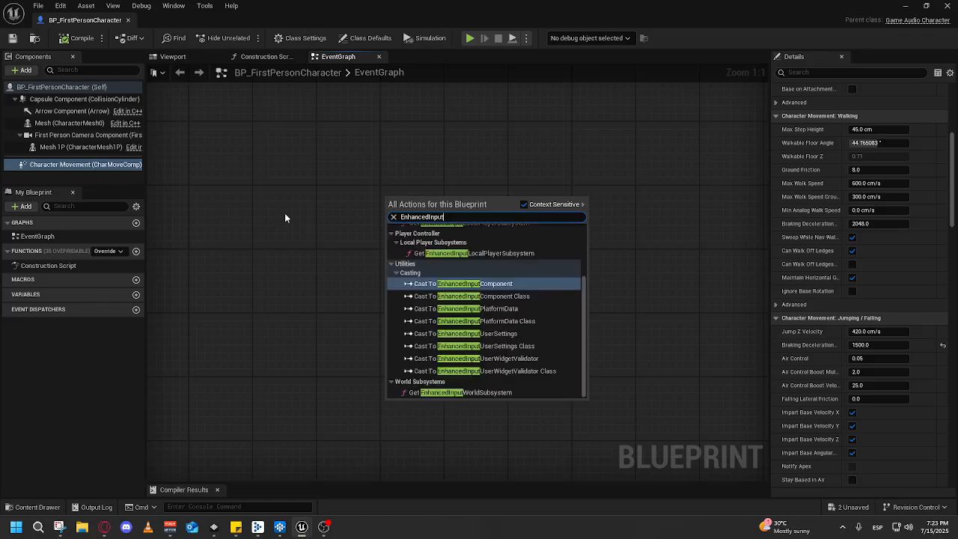
scroll(490, 319, up, 2)
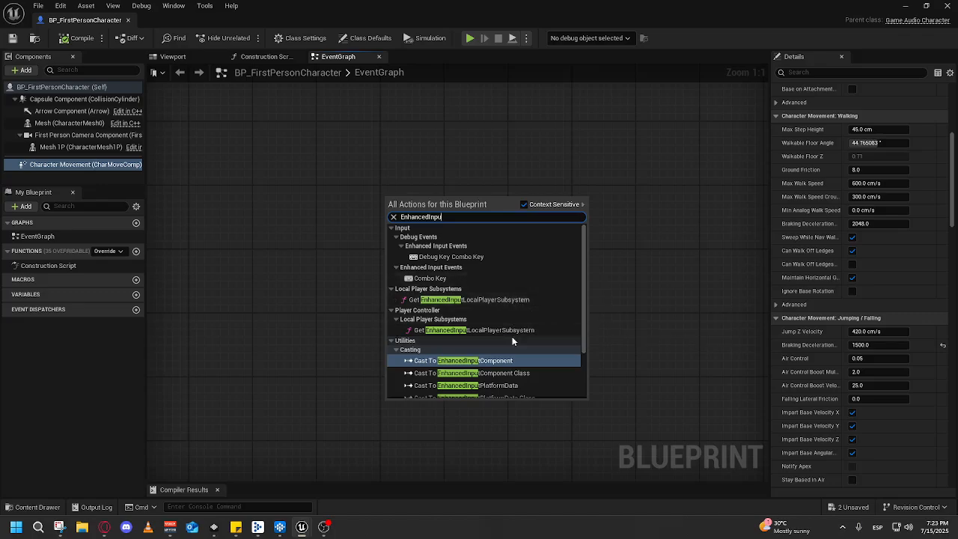
scroll(515, 334, down, 2)
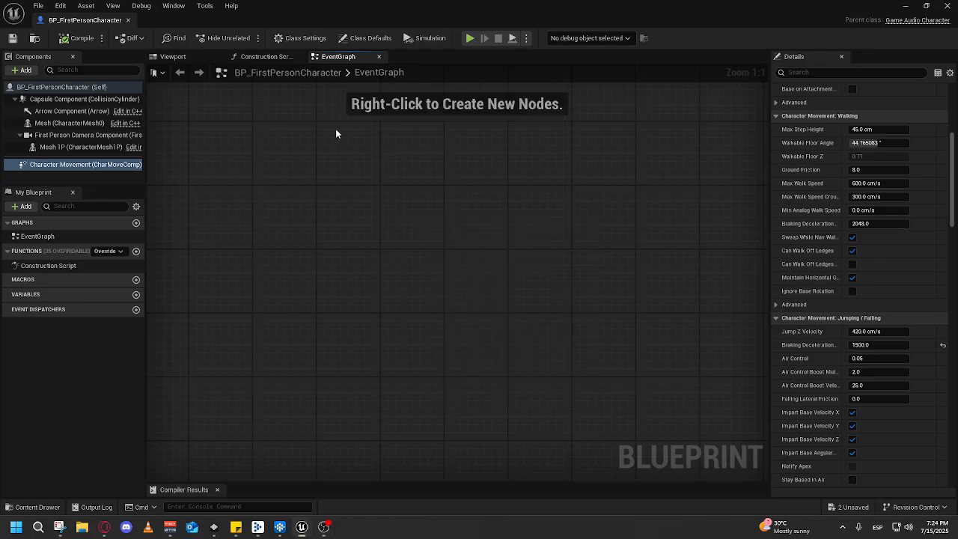
- Reopen the node list in the EventGraph, search for "EnhancedInpu", check the matches and clear the search
right_click(334, 111)
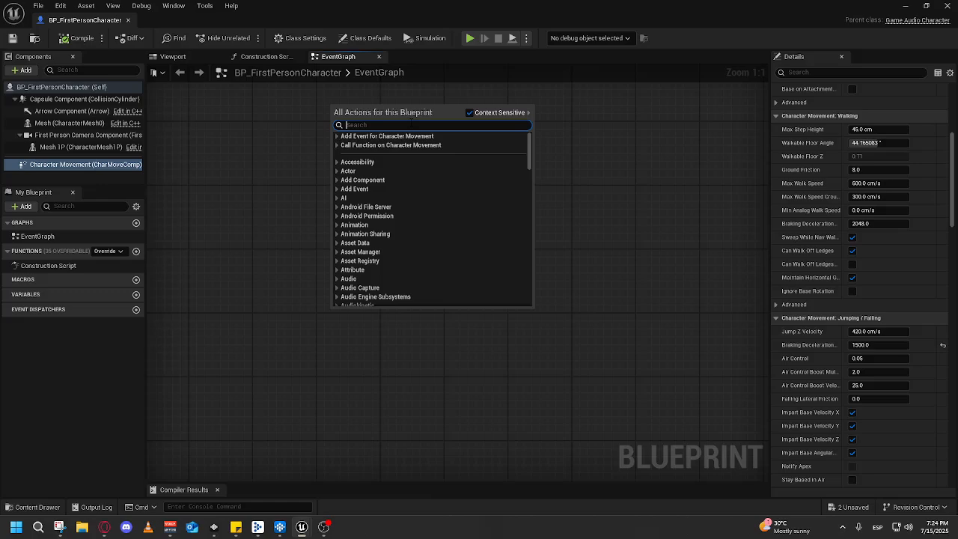
text(Enhanced)
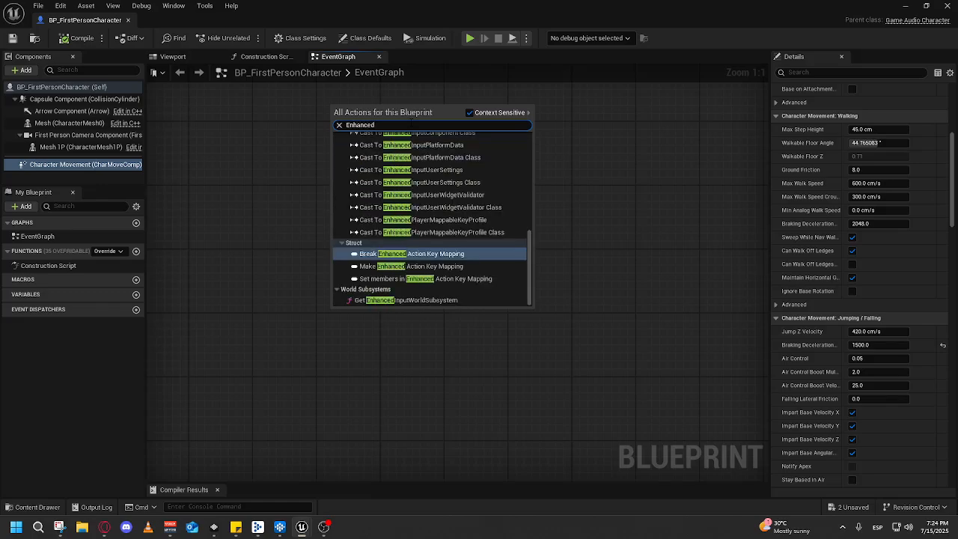
text(Inpu)
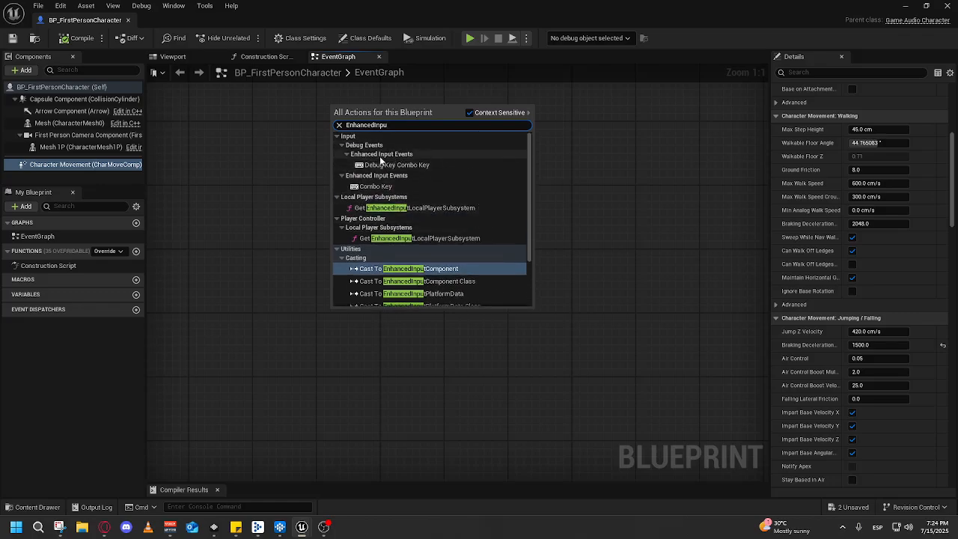
key(ctrl+a)
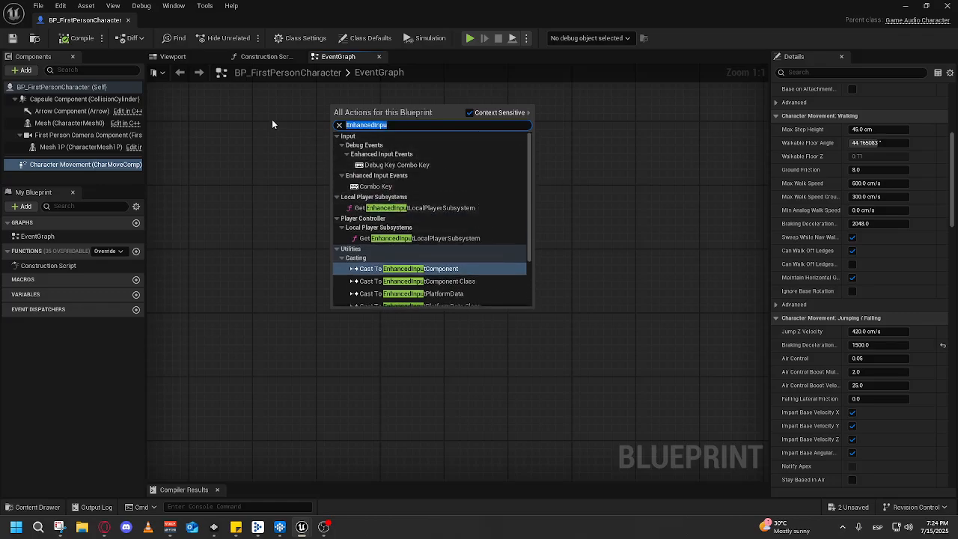
key(BackSpace)
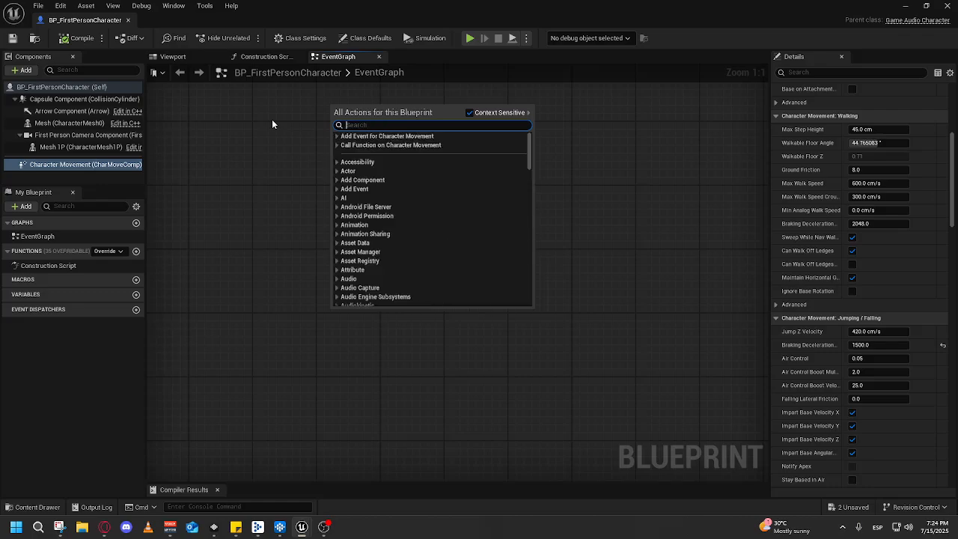
- Search the EventGraph's available nodes for "Move" and look through the matching Character Movement functions and input events
text(IA)
key(BackSpace)
key(BackSpace)
text(Move)
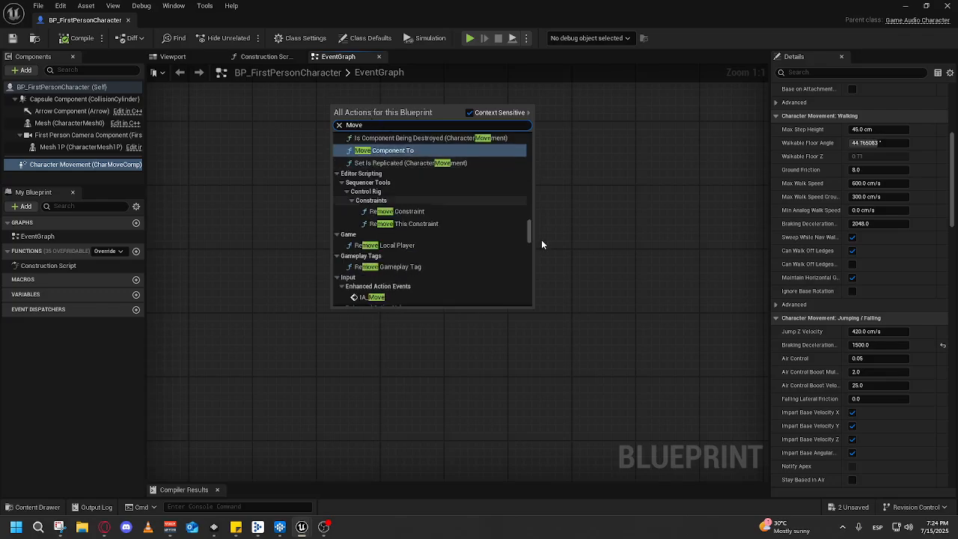
scroll(500, 207, up, 3)
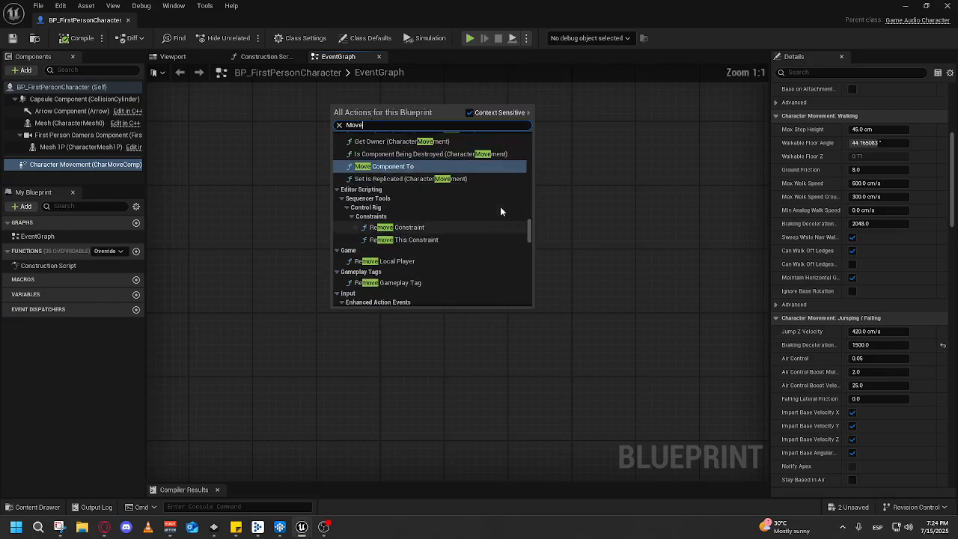
drag(530, 228, 524, 139)
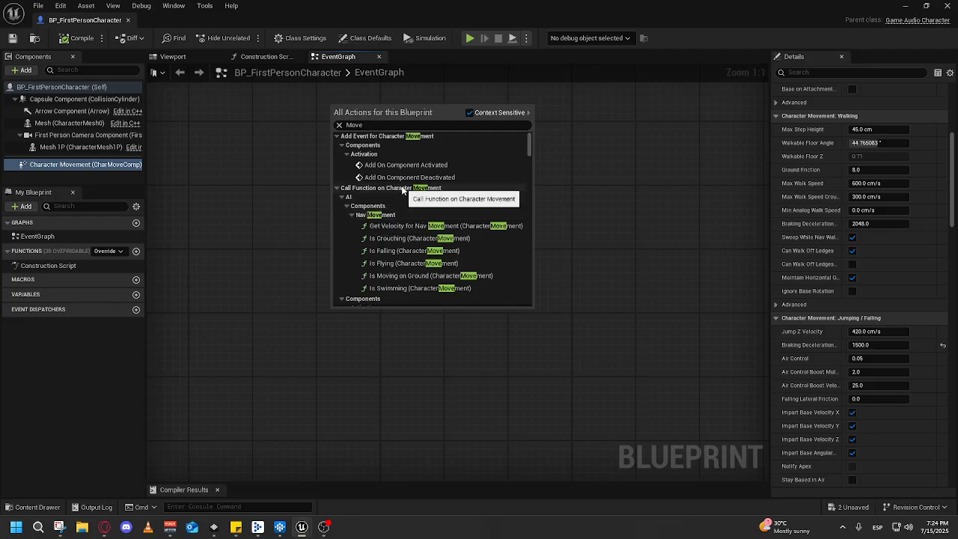
scroll(404, 200, down, 8)
scroll(407, 210, down, 10)
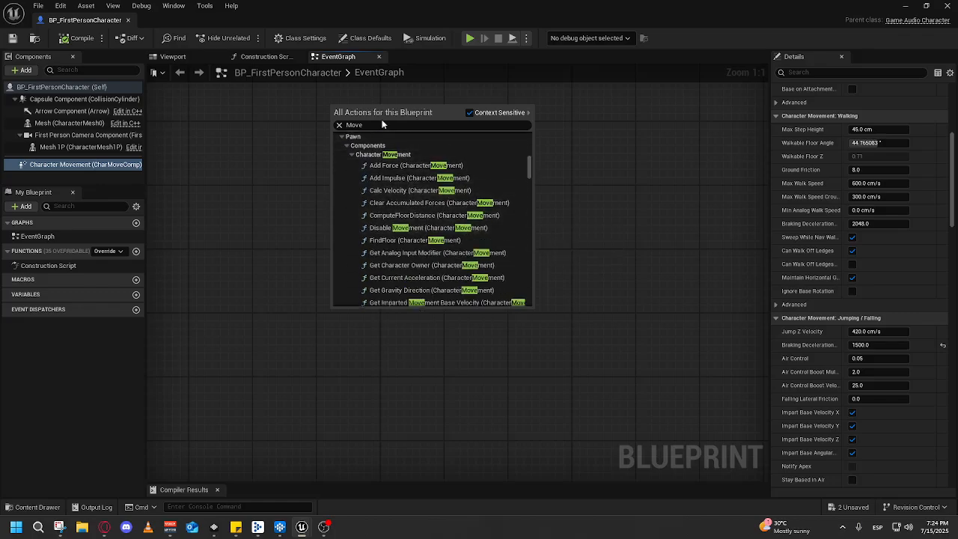
- Search the available nodes for "IA_" and add the IA_Move enhanced action event to the EventGraph
drag(383, 125, 278, 122)
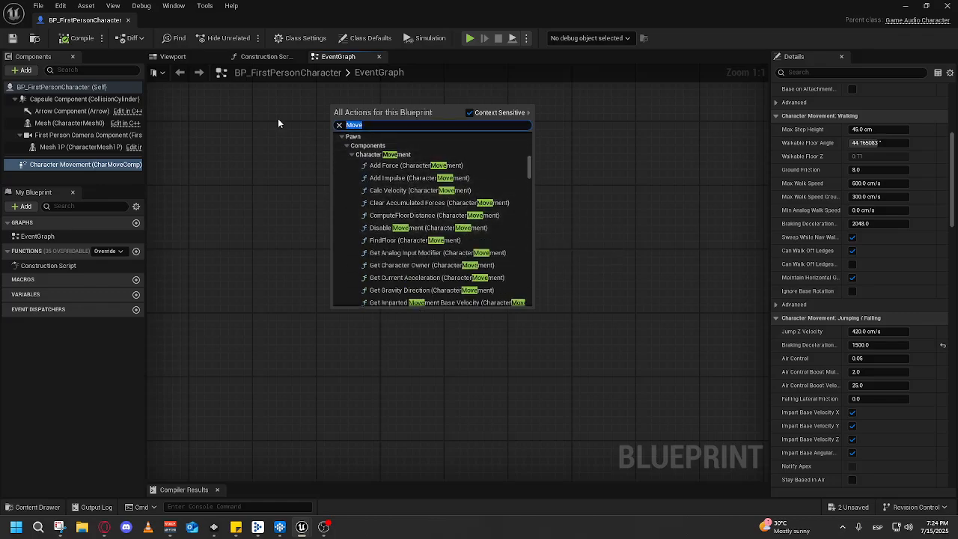
text(Move_)
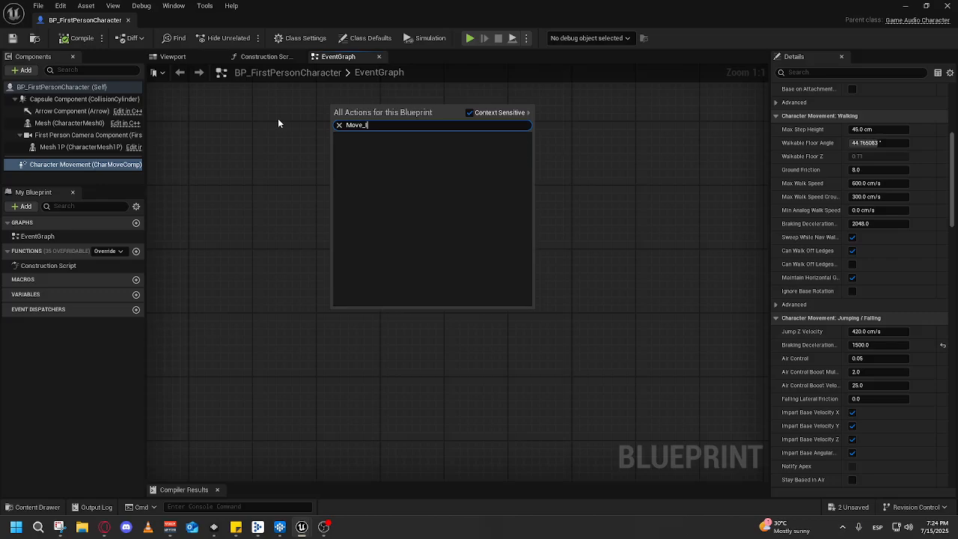
key(BackSpace)
key(BackSpace)
key(BackSpace)
key(BackSpace)
key(BackSpace)
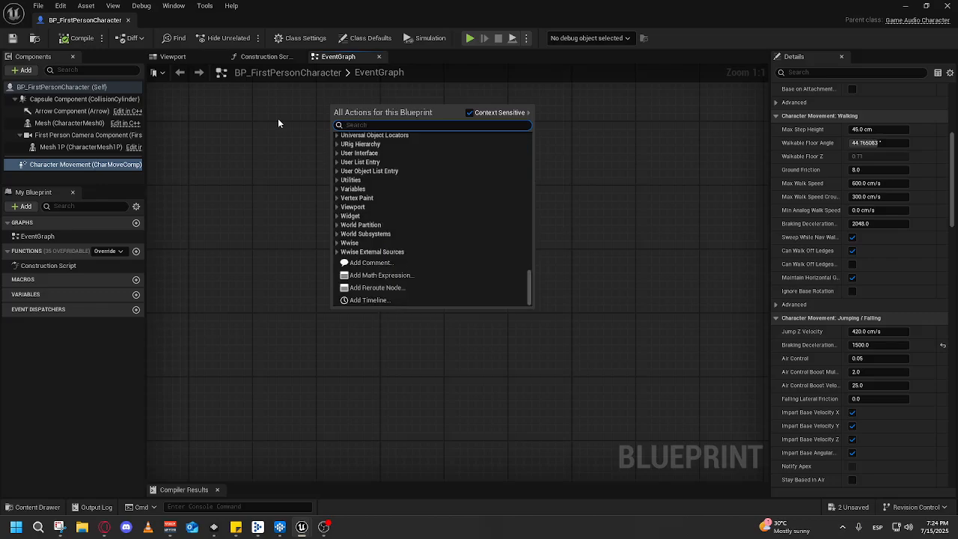
text(IA_)
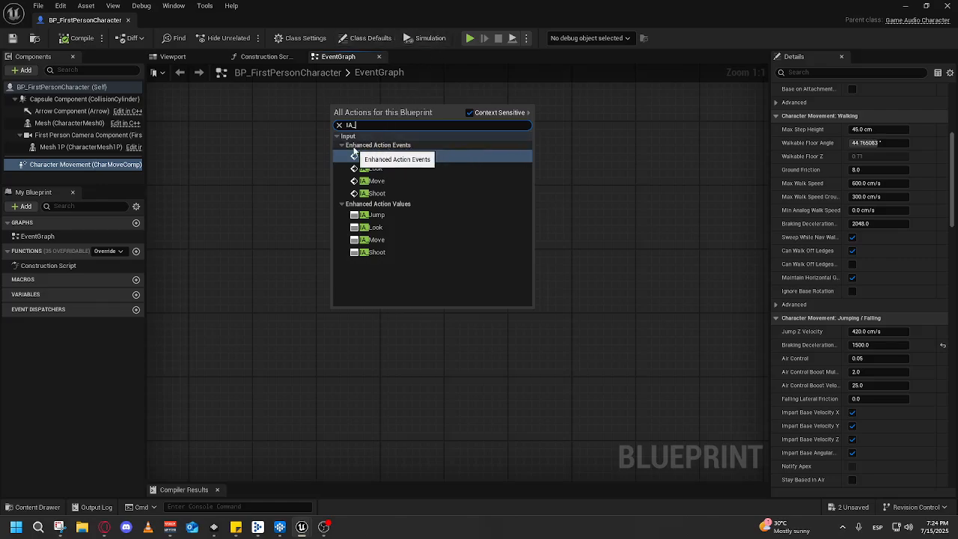
click(397, 181)
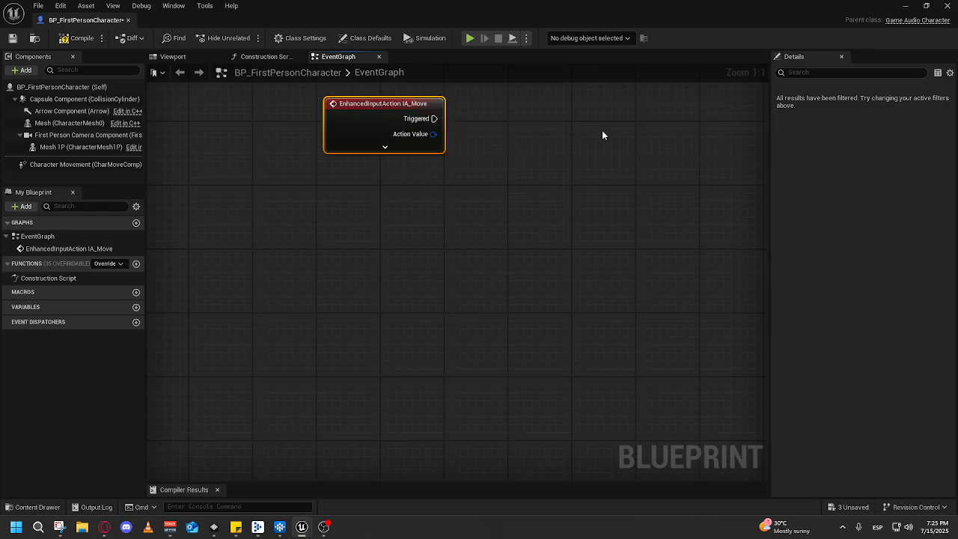
- Connect a Print String node to IA_Move's Triggered output and set its In String to "Moving"
drag(603, 135, 584, 201)
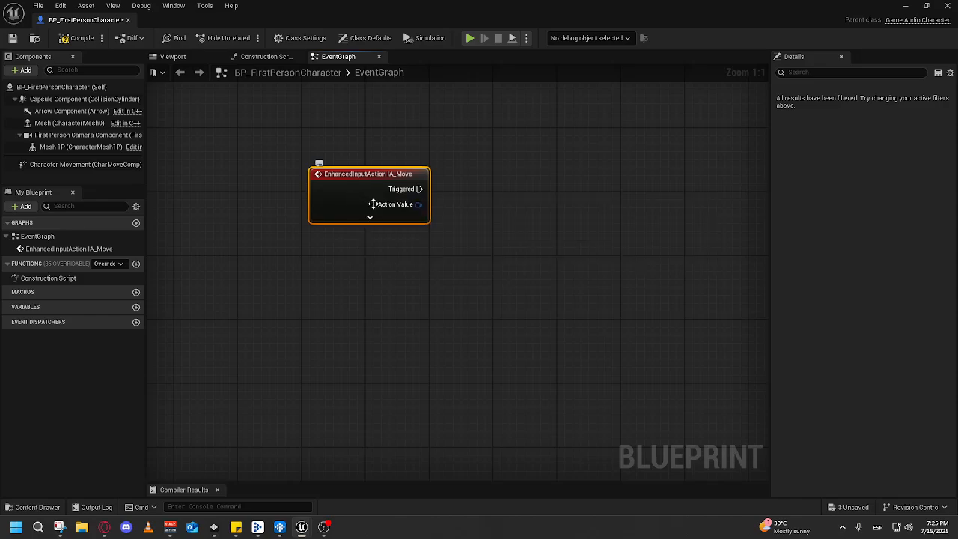
drag(417, 190, 586, 194)
text(prin)
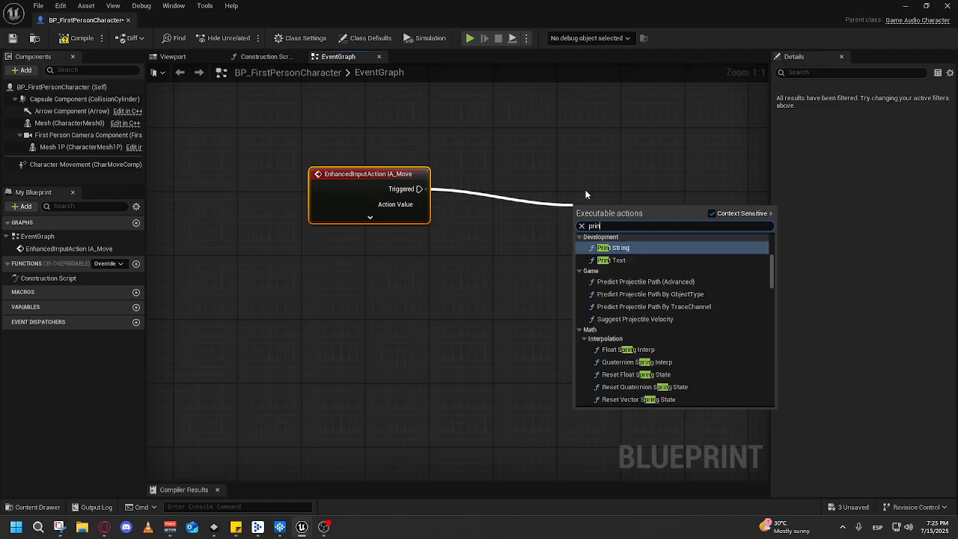
key(Return)
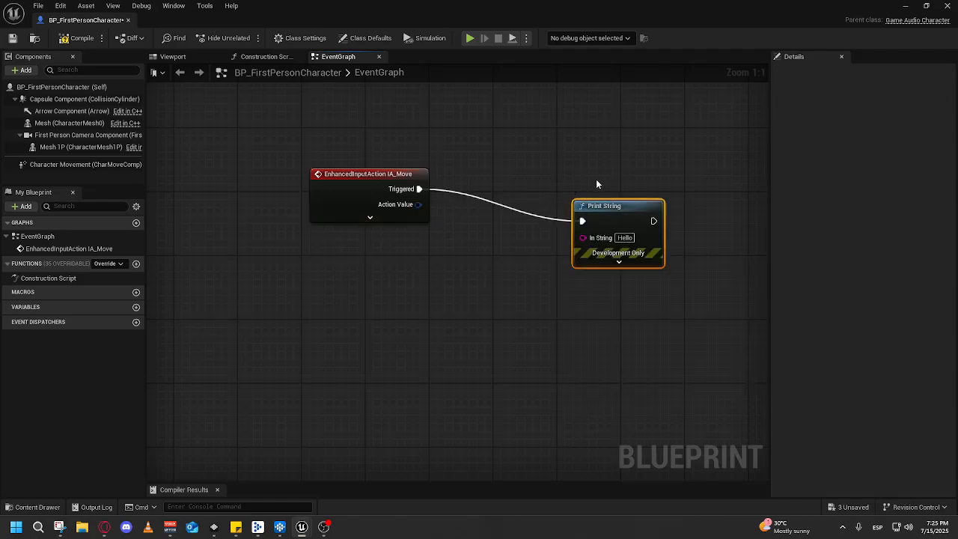
click(626, 238)
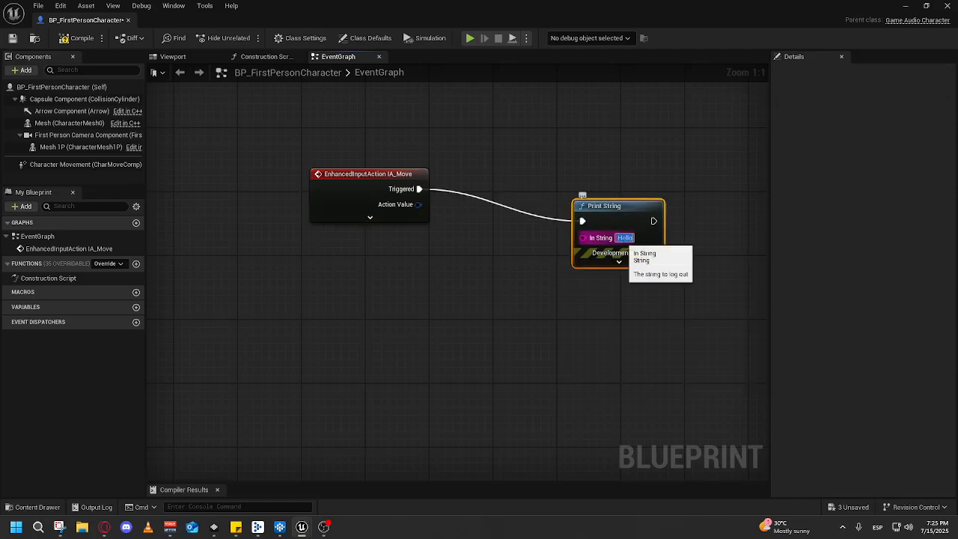
text(Moving)
key(Return)
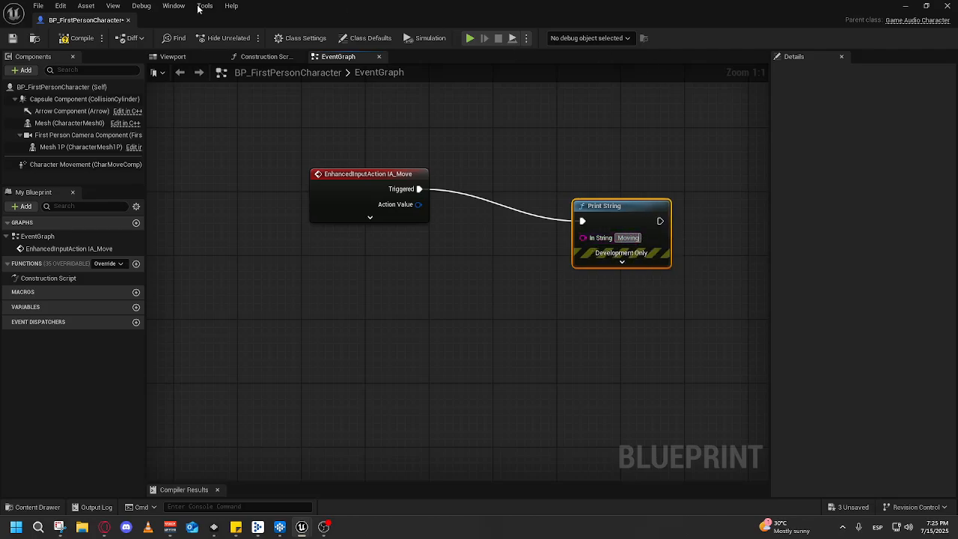
- Compile the Blueprint, play FirstPersonMap and walk the character around to test the movement message, and stop the play session
click(72, 41)
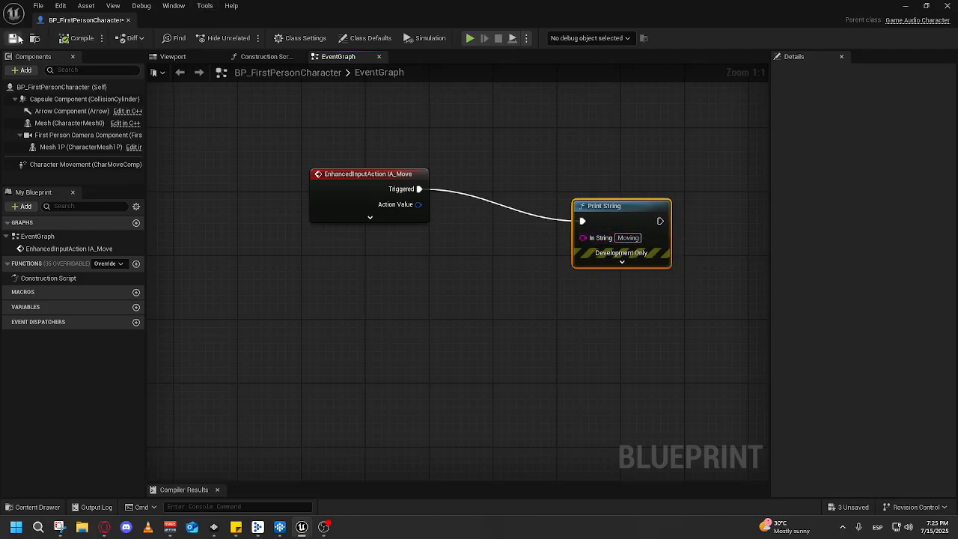
click(898, 6)
click(248, 38)
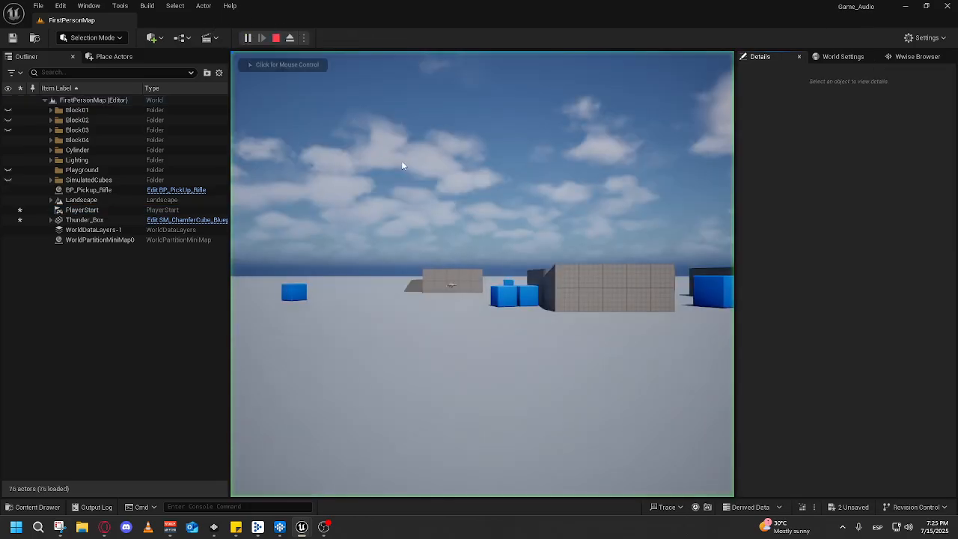
click(401, 165)
key(w)
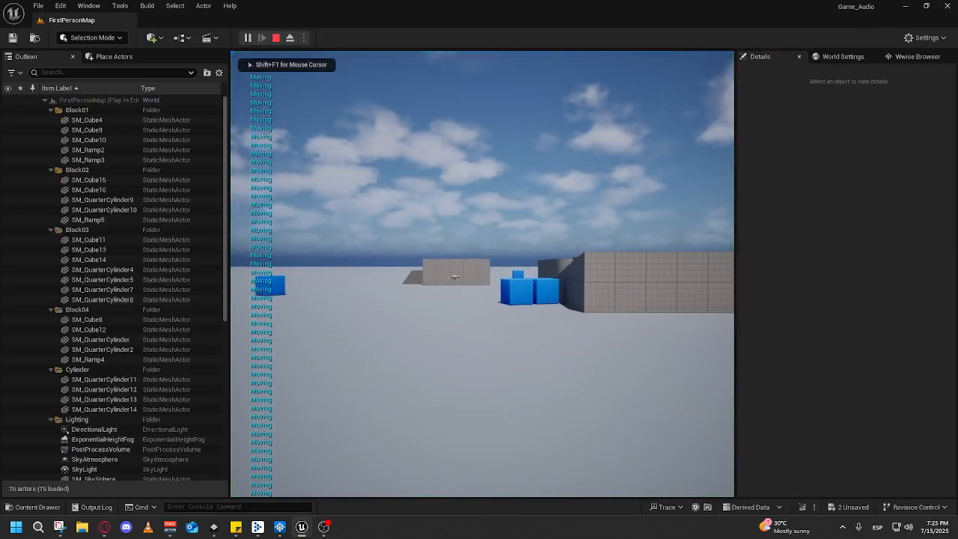
key(w)
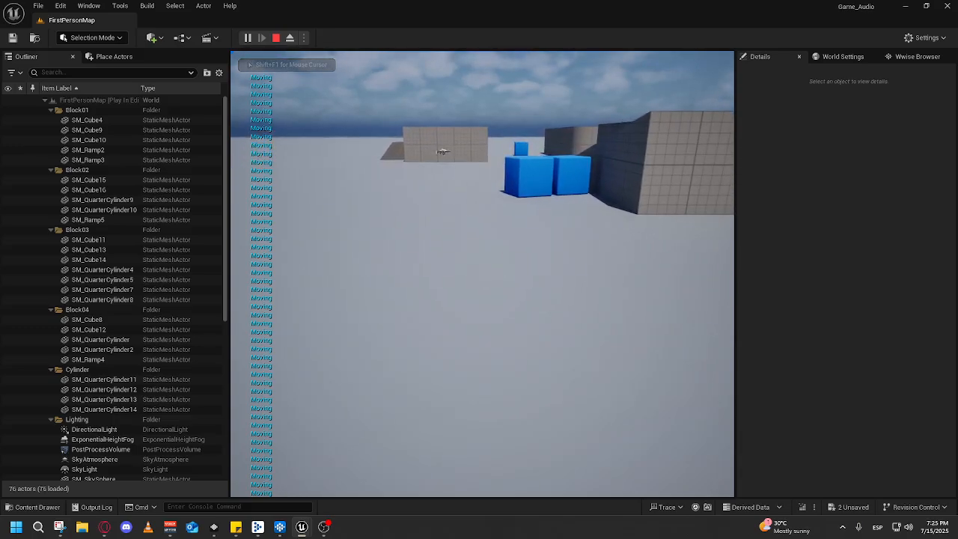
key(w)
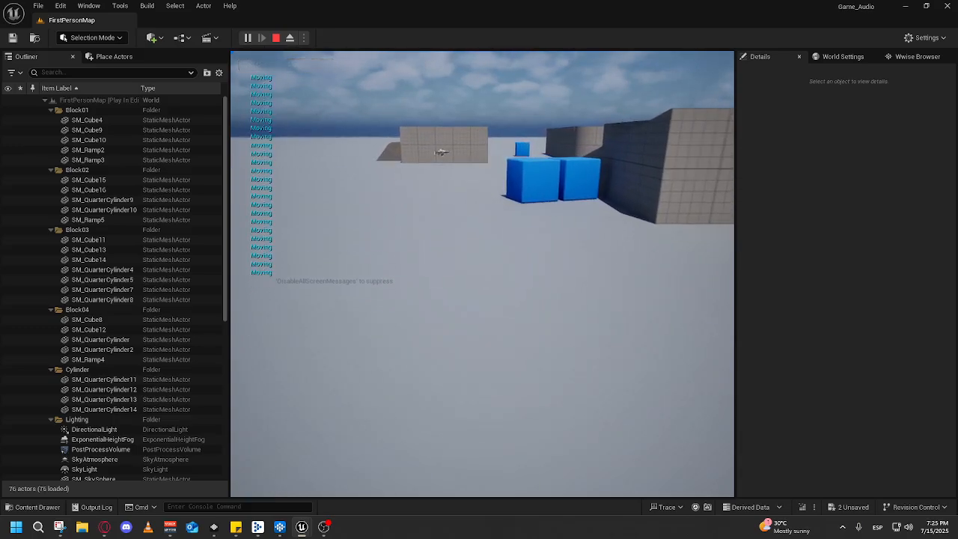
key(w)
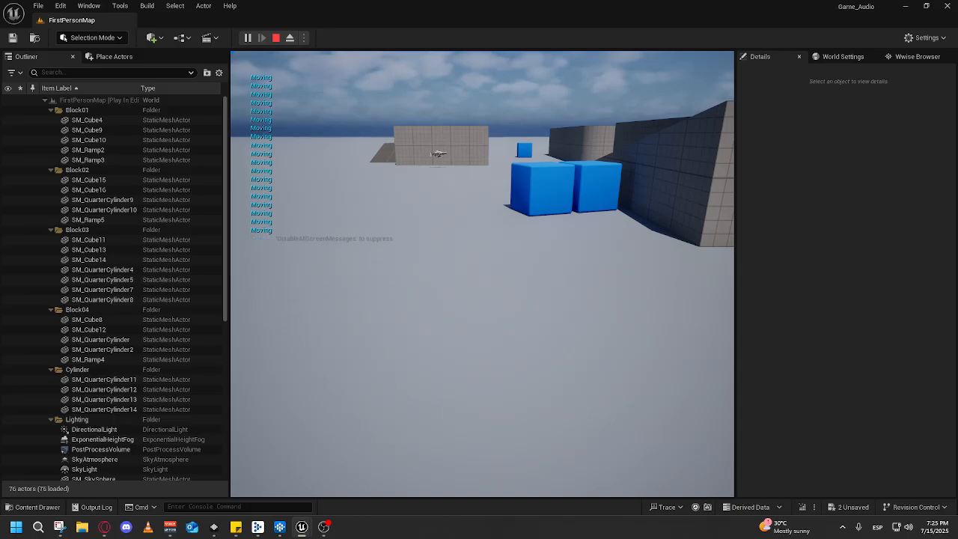
key(w)
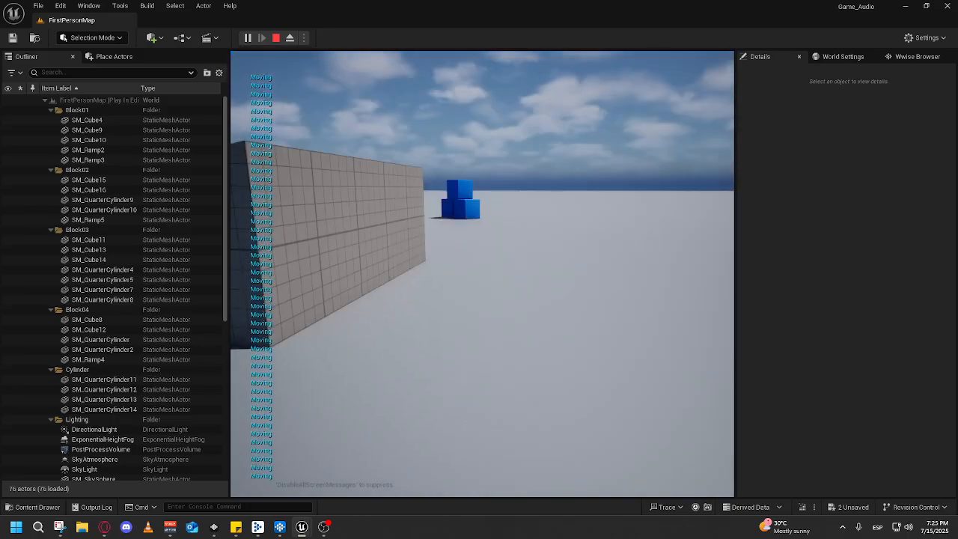
key(d)
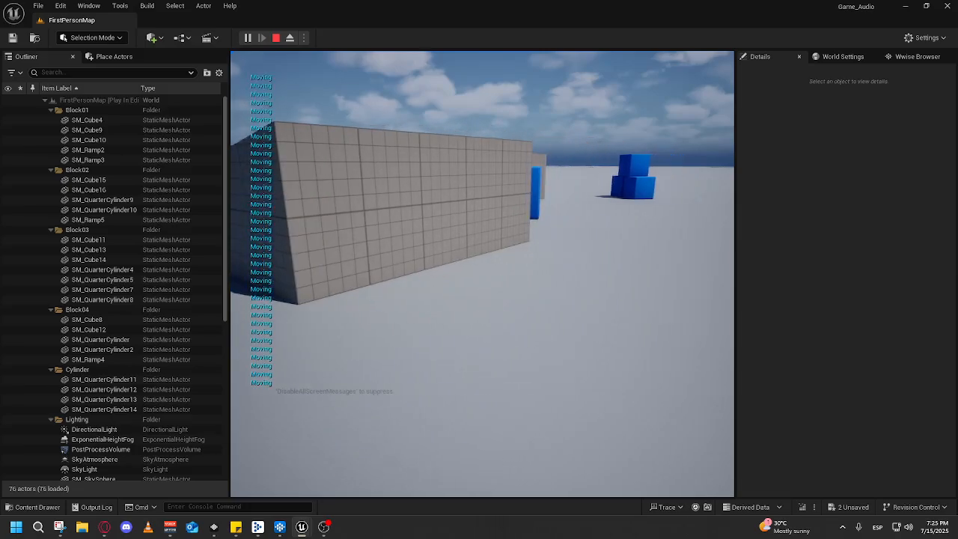
key(Escape)
- Reopen BP_FirstPersonCharacter's EventGraph and delete the Print String node
click(908, 6)
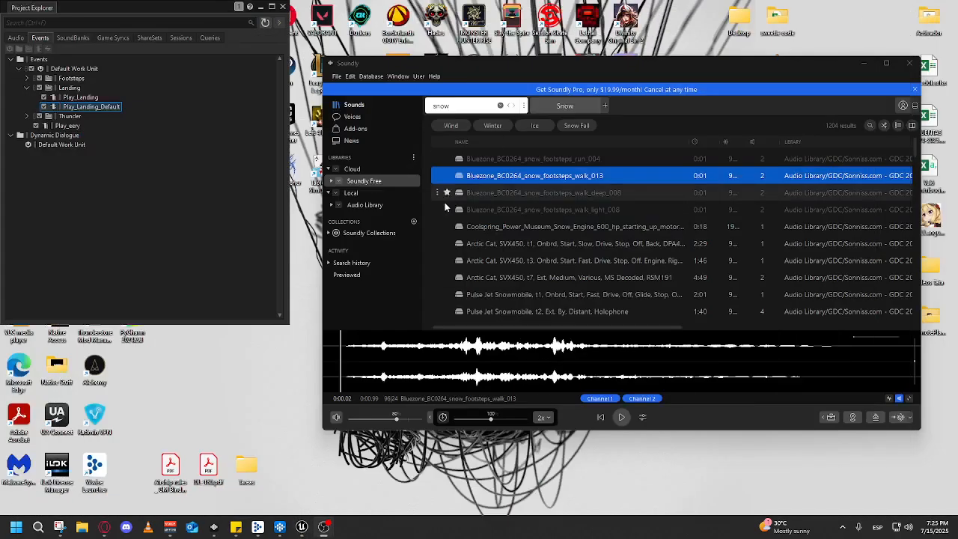
mouse_move(296, 533)
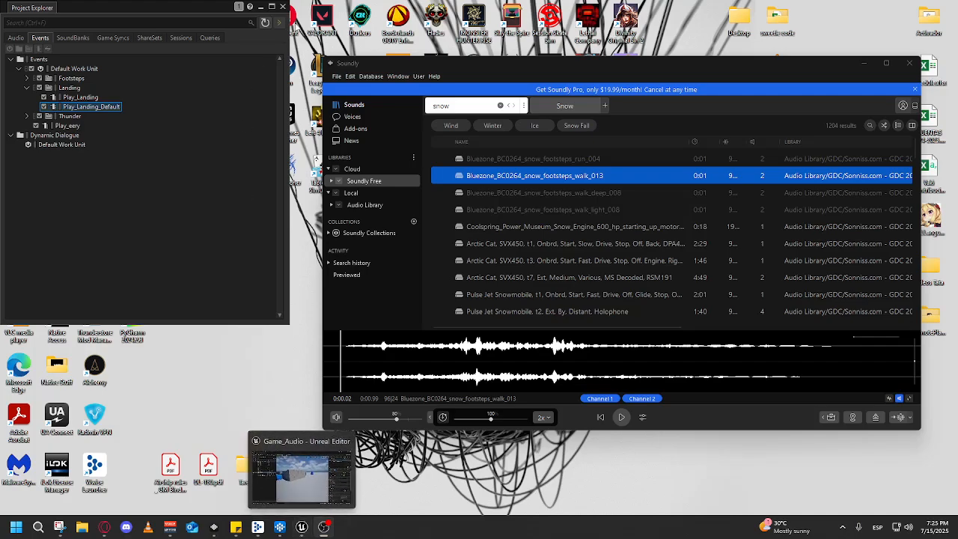
click(284, 6)
click(304, 528)
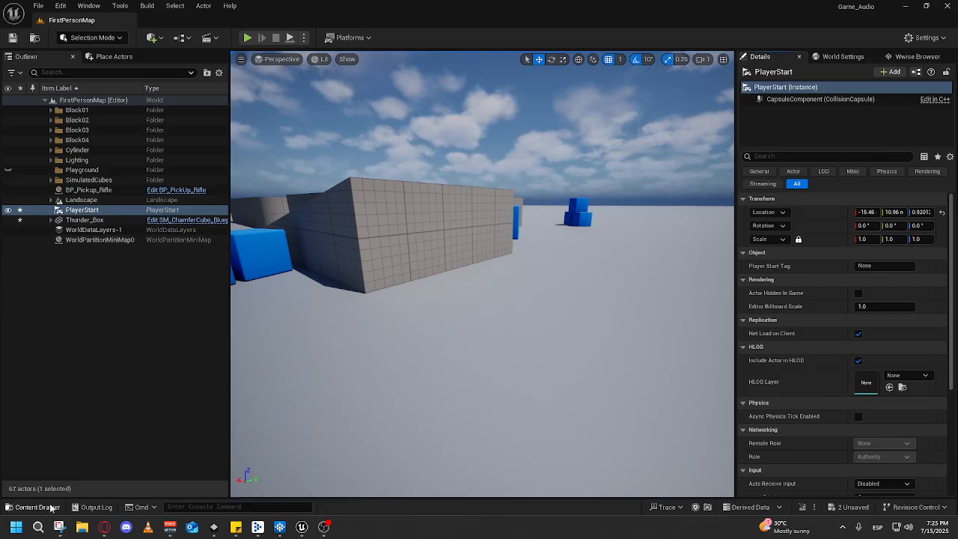
click(51, 507)
double_click(96, 371)
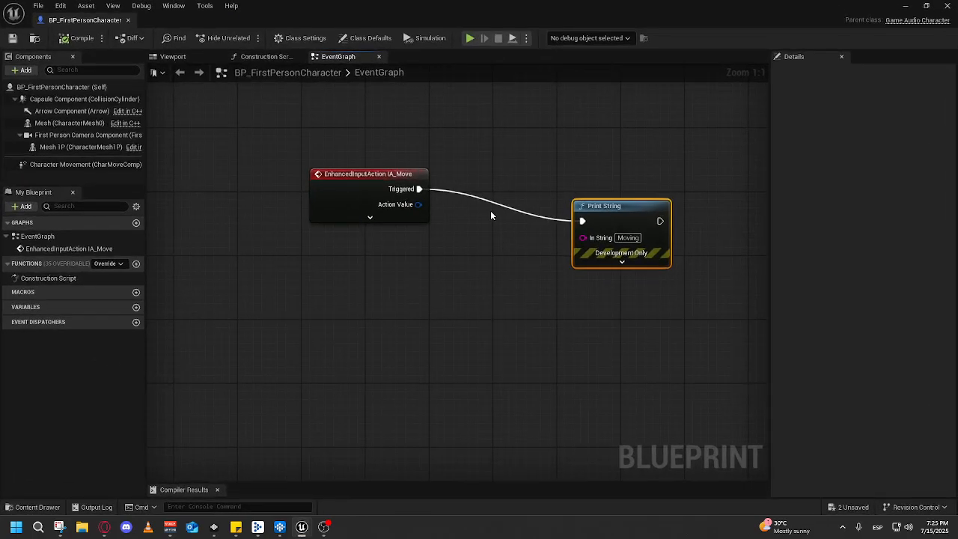
drag(682, 275, 544, 150)
key(Delete)
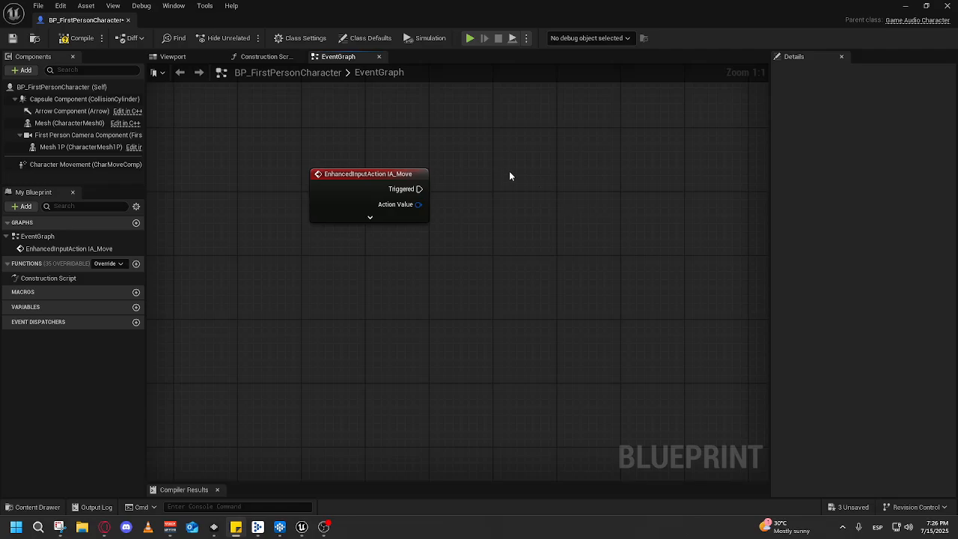
- Connect a Post Event node to IA_Move's Triggered output and view the events available for its Ak Event
drag(360, 177, 289, 169)
drag(349, 181, 485, 174)
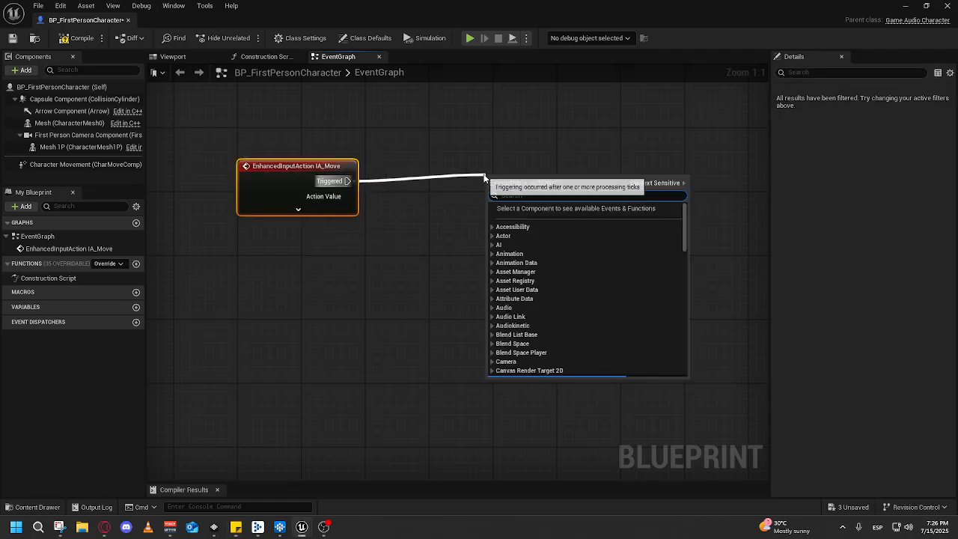
text(post)
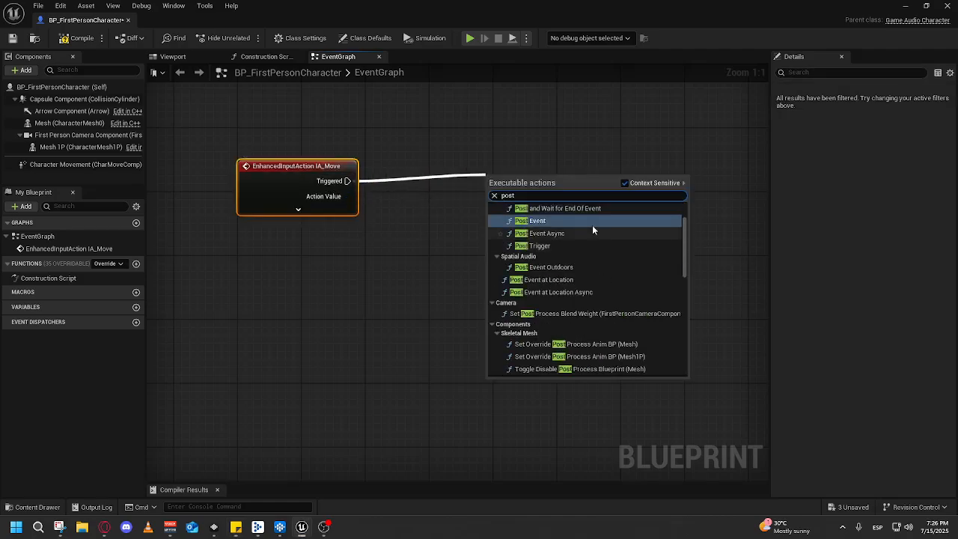
click(529, 222)
click(537, 215)
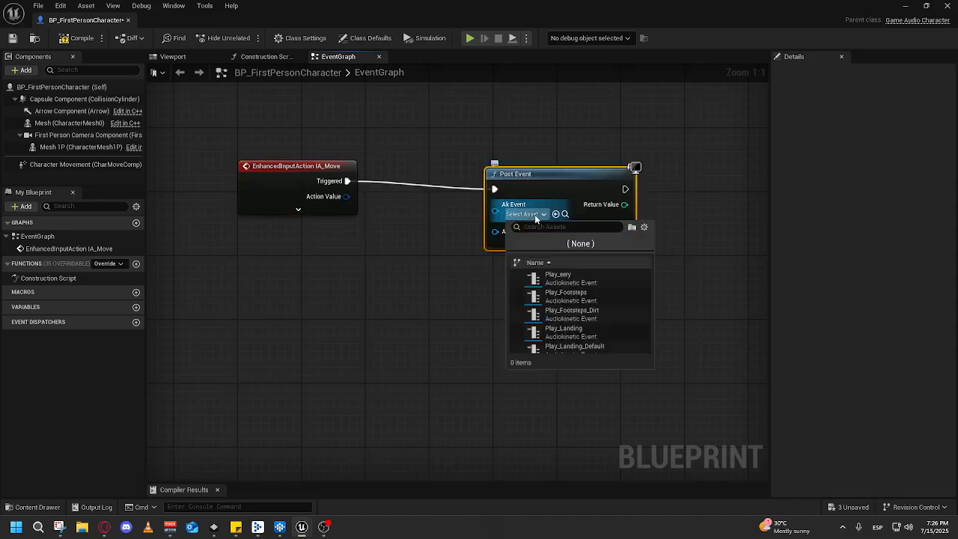
click(611, 304)
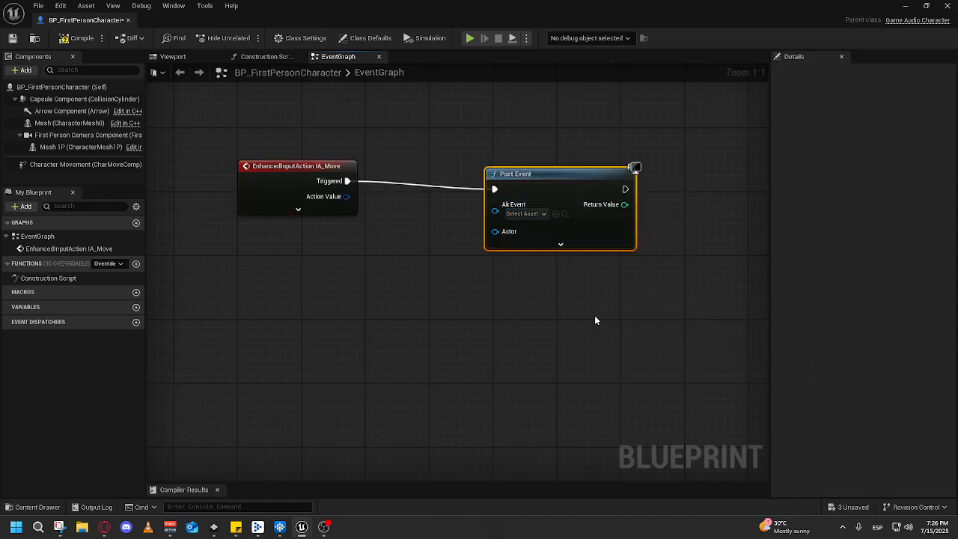
- Switch to the Wwise project and look through the events in the Footsteps folder
click(252, 533)
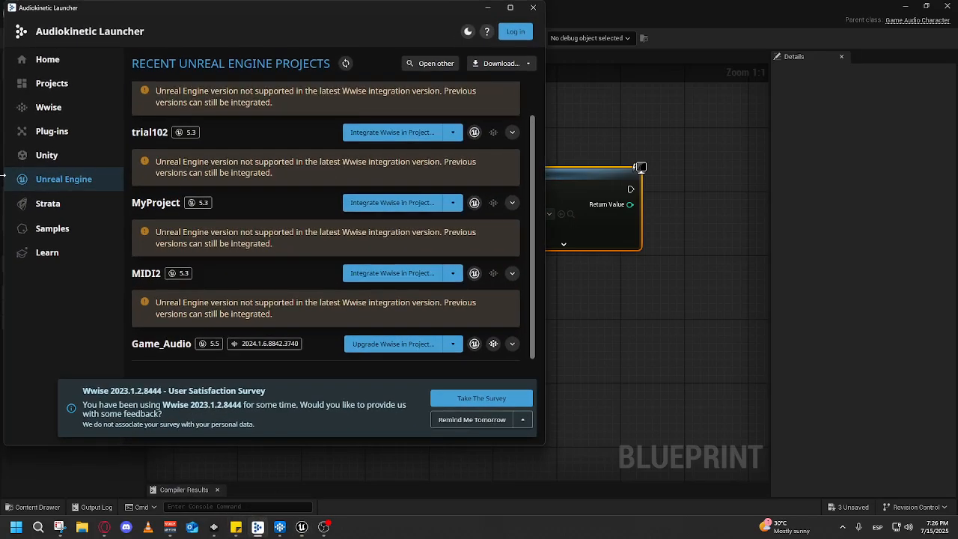
click(264, 533)
click(280, 529)
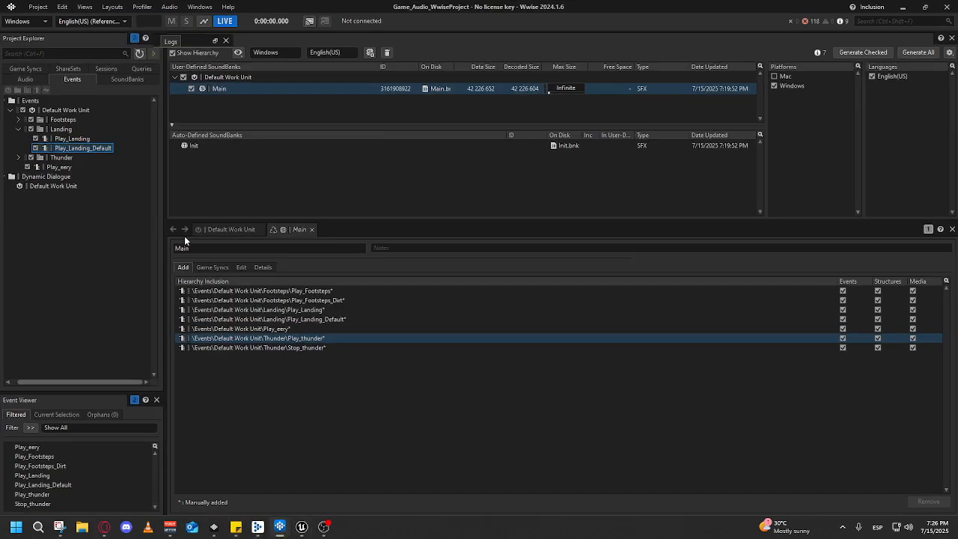
click(18, 129)
click(25, 120)
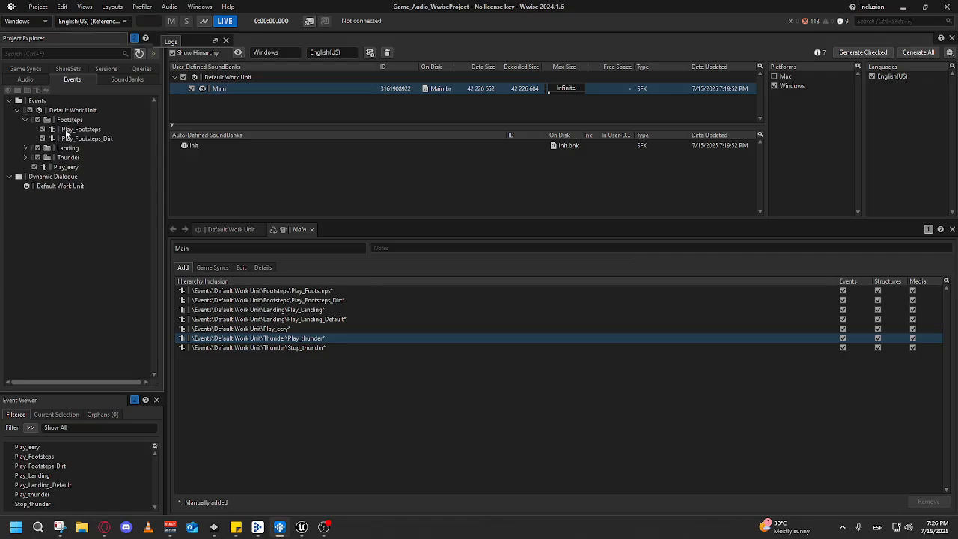
click(74, 140)
- Examine the sounds inside the Footsteps_Dirt container of the Actor-Mixer Hierarchy
click(33, 81)
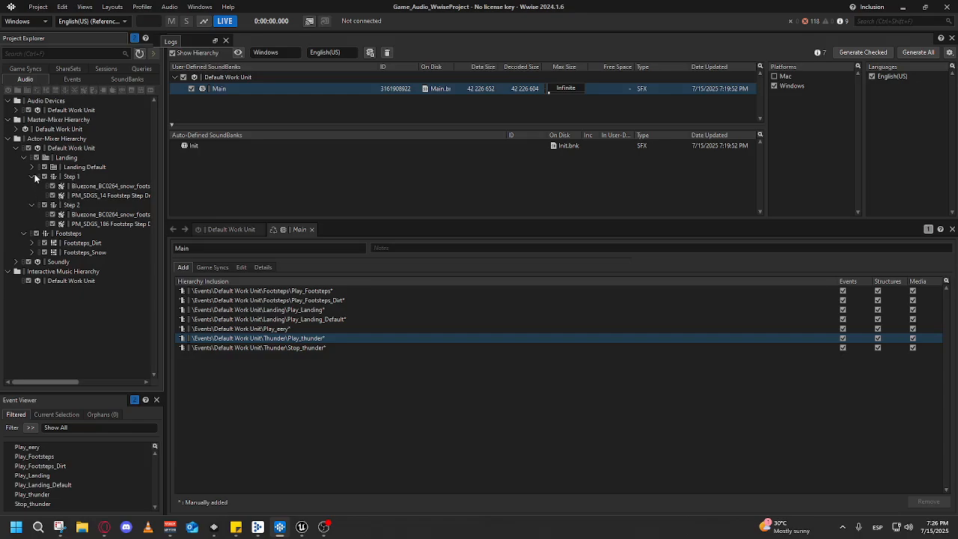
click(33, 177)
click(33, 185)
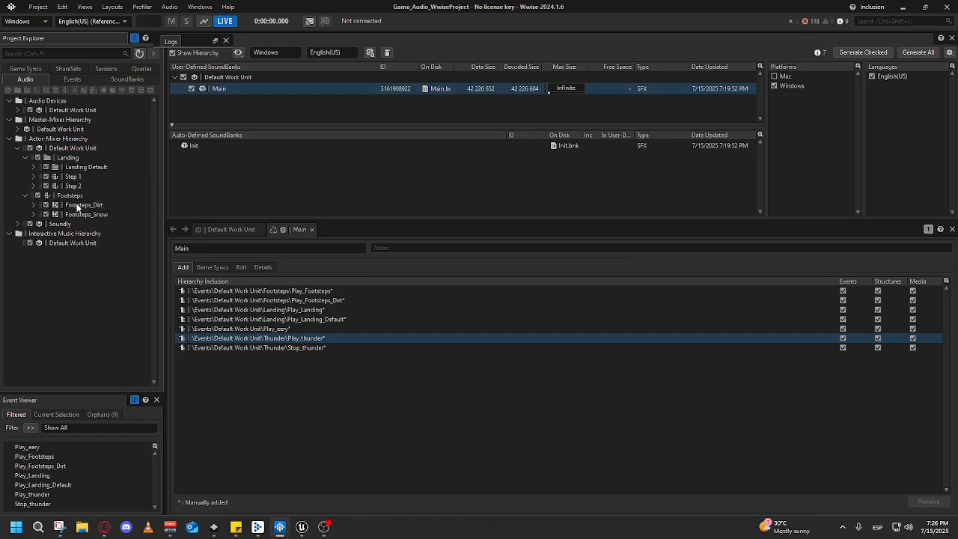
click(78, 206)
click(33, 205)
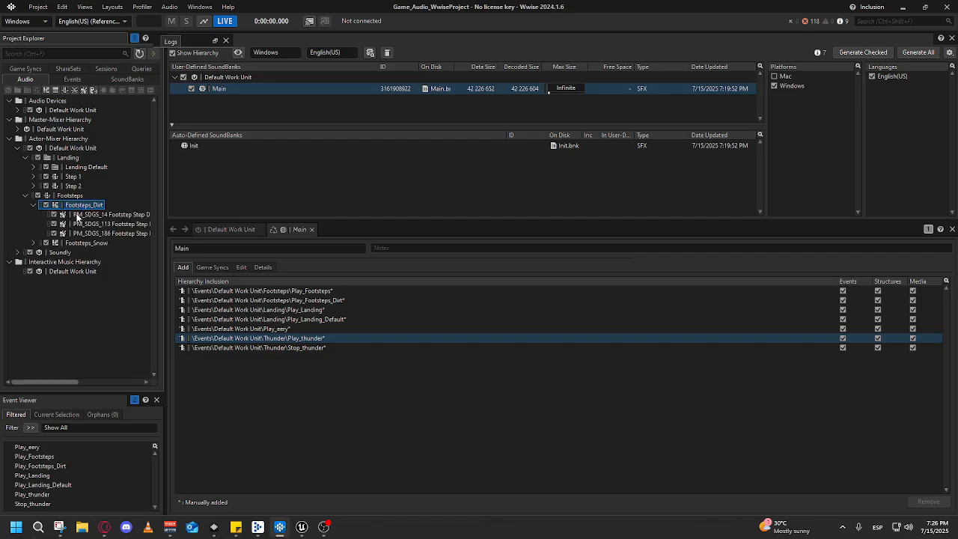
click(100, 215)
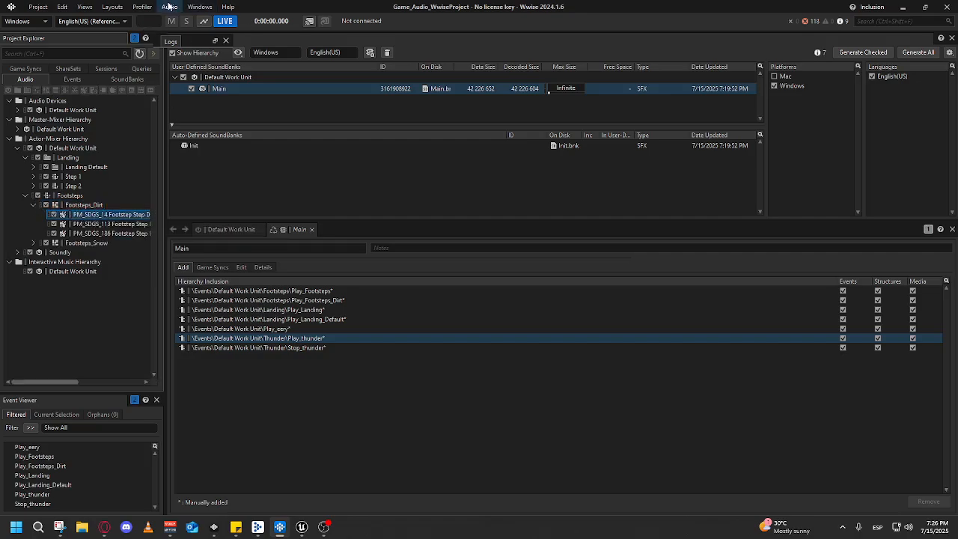
- Change the Wwise workspace layout and inspect the Play_Footsteps_Dirt event's target
click(112, 7)
click(126, 22)
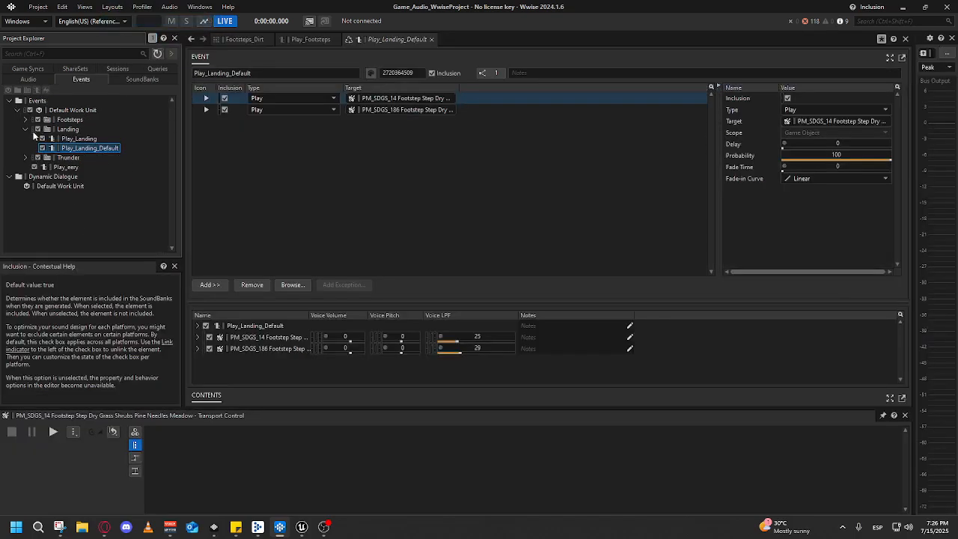
click(26, 120)
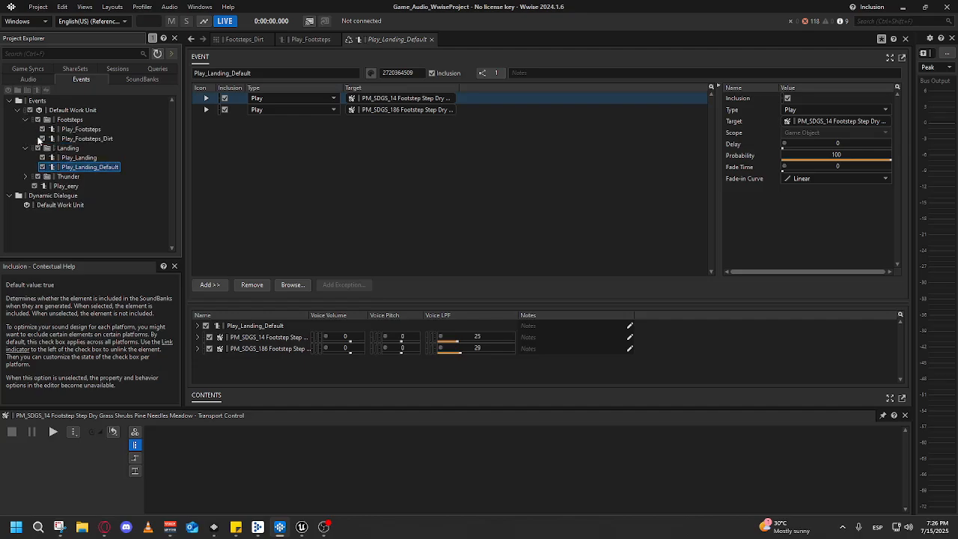
click(81, 138)
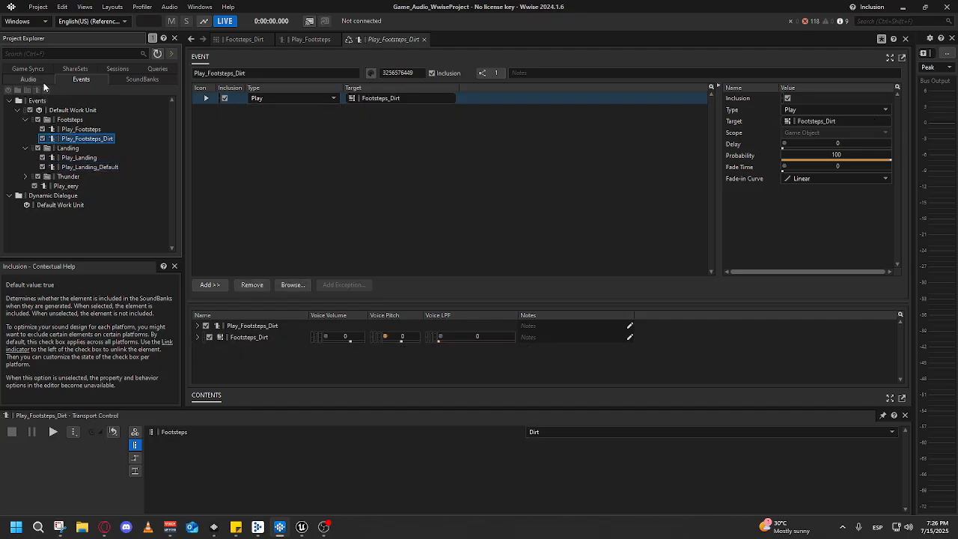
- Inspect the three sounds in the Footsteps_Dirt random container and audition the container
click(27, 78)
click(18, 158)
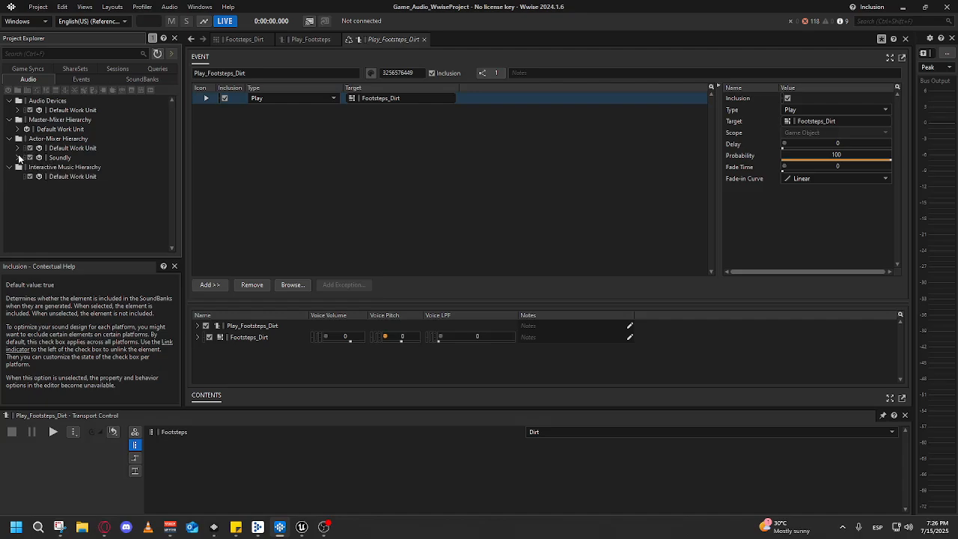
click(17, 148)
click(25, 167)
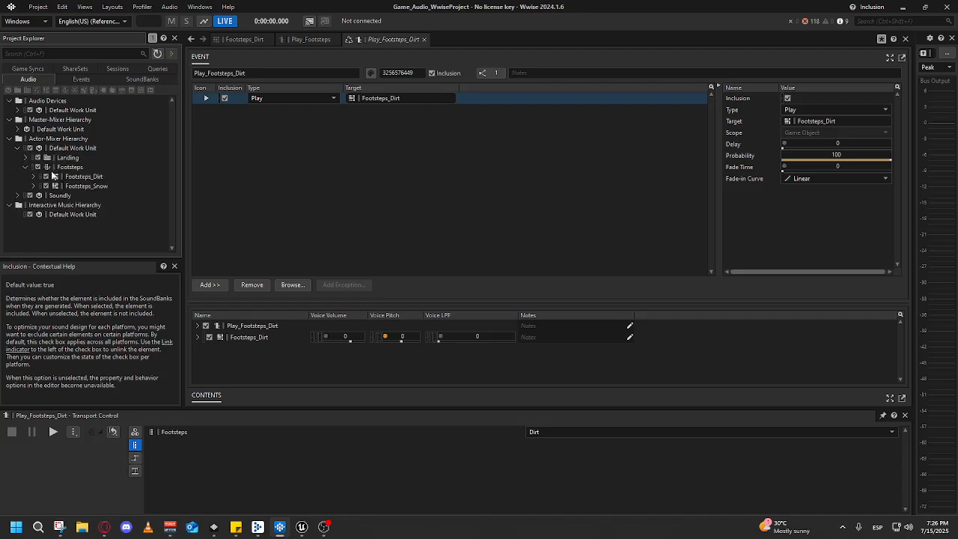
click(32, 177)
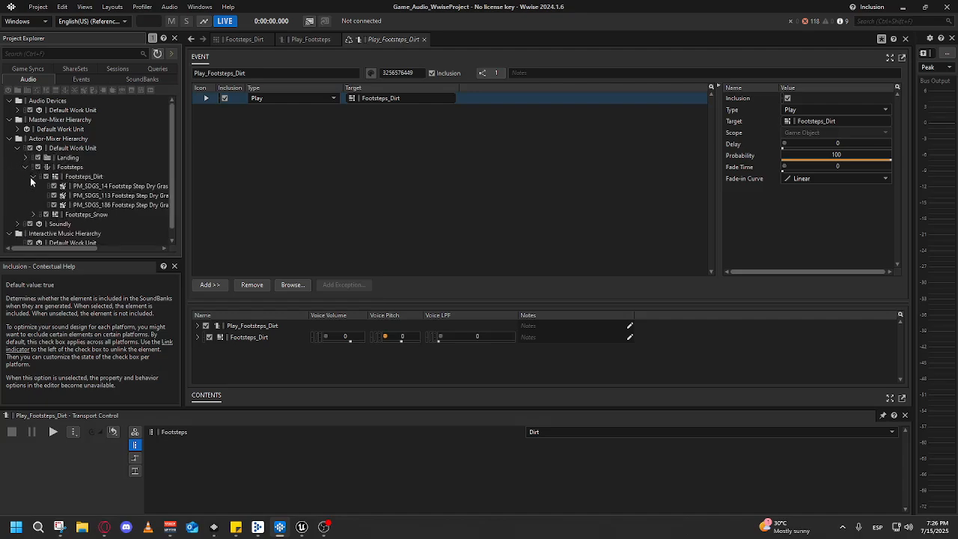
click(81, 178)
click(96, 187)
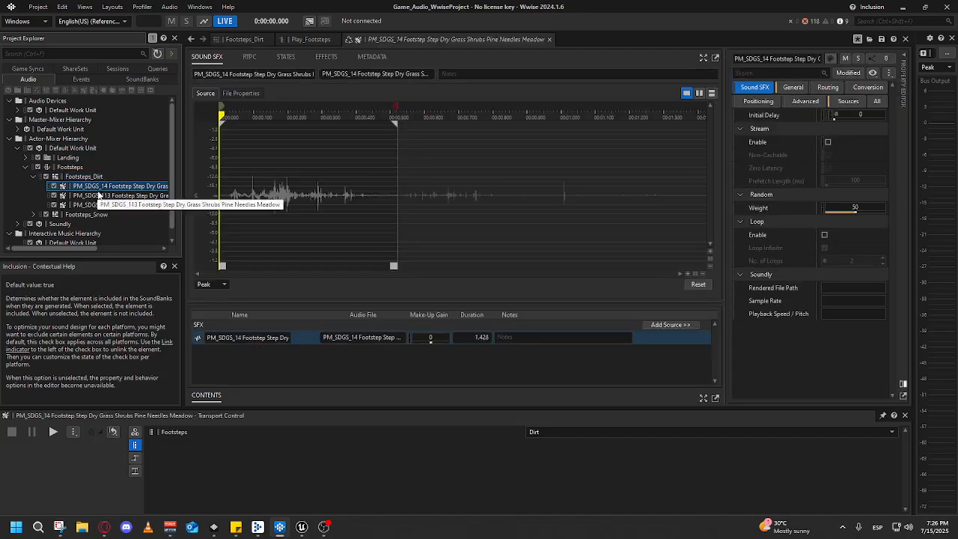
click(97, 195)
click(97, 205)
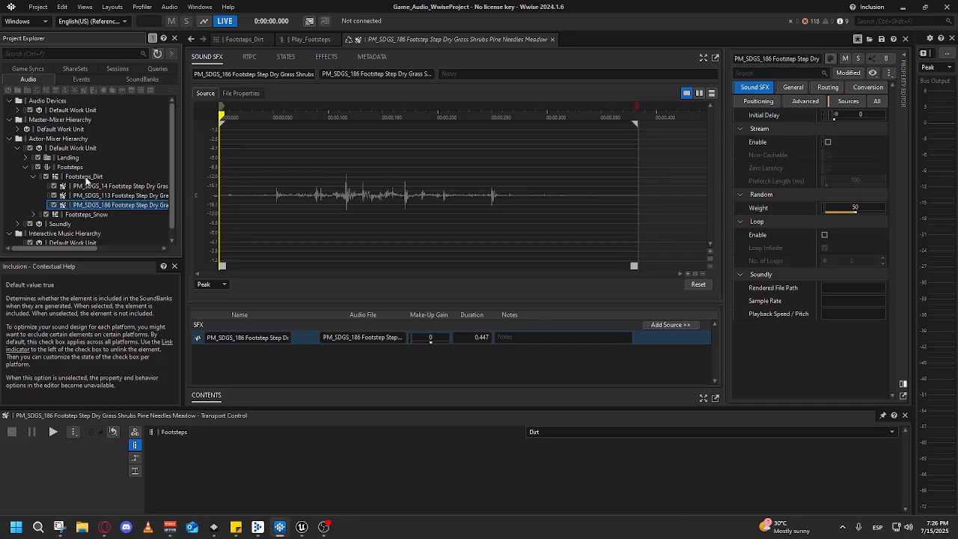
click(85, 178)
key(space)
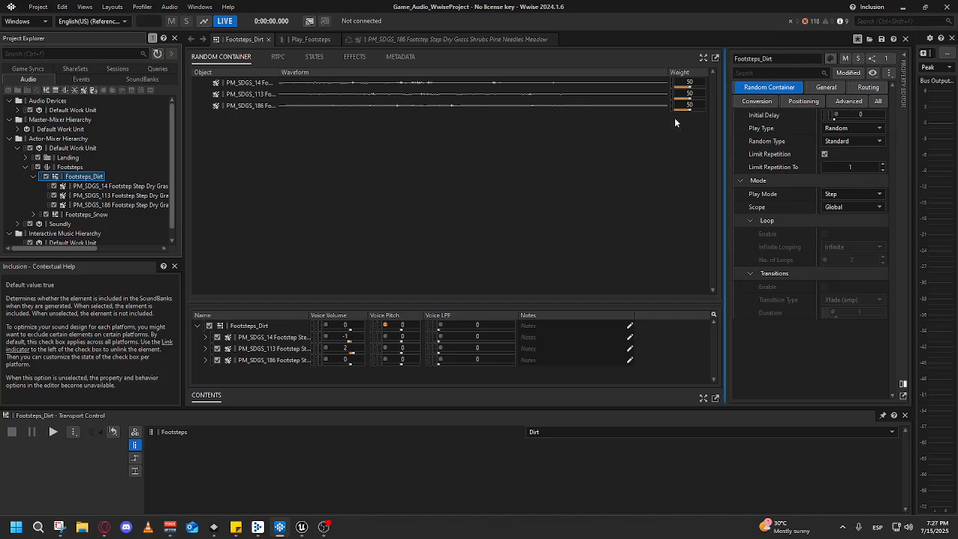
- Return to the Unreal Blueprint and connect a reference to self to the Actor input of the Play_Footsteps Post Event node
key(alt+Tab)
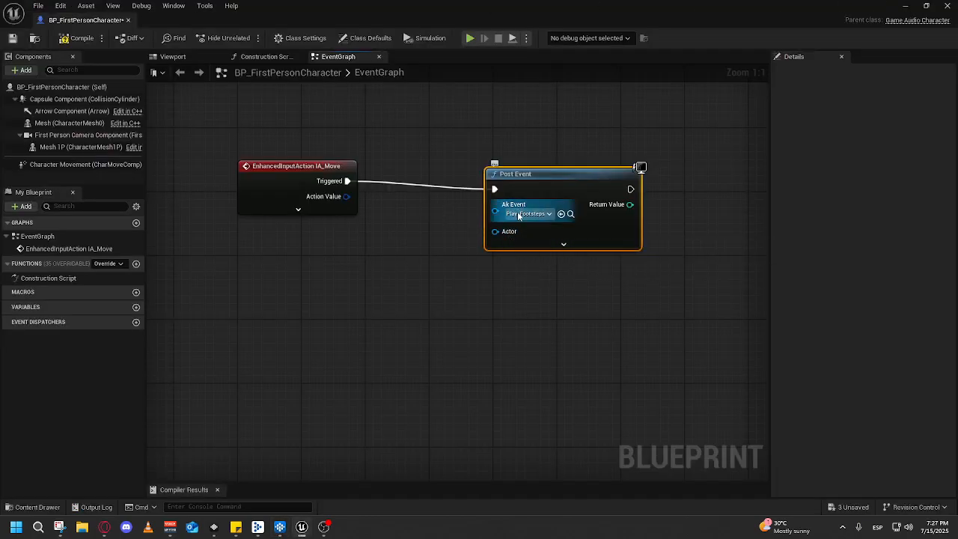
drag(495, 232, 387, 266)
text(self)
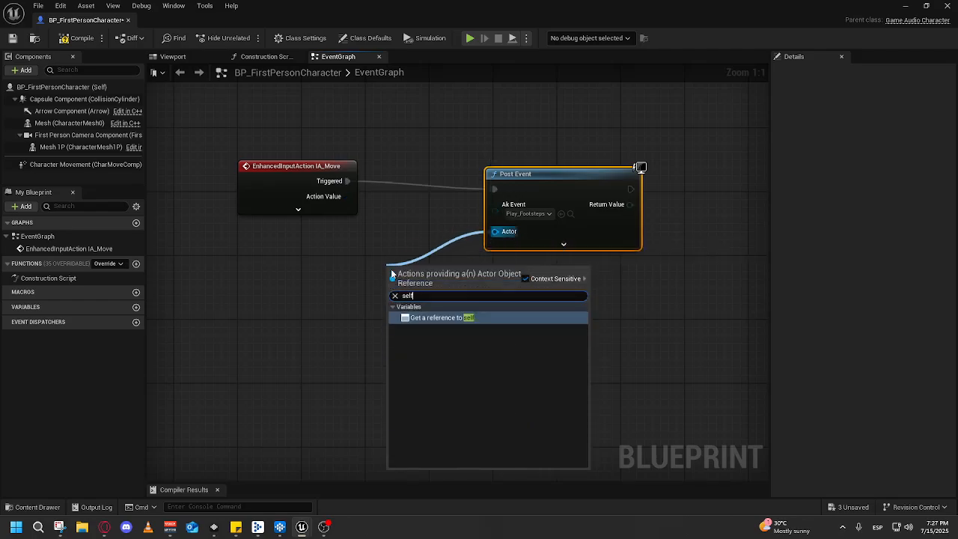
key(Return)
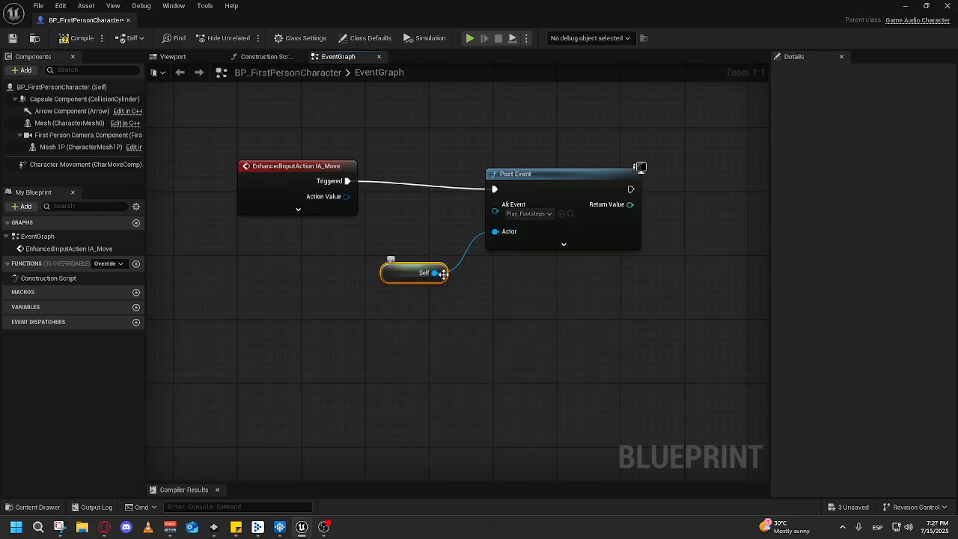
- Compile the Blueprint, play FirstPersonMap to test the footsteps, and stop the play session
click(78, 36)
click(906, 6)
click(249, 38)
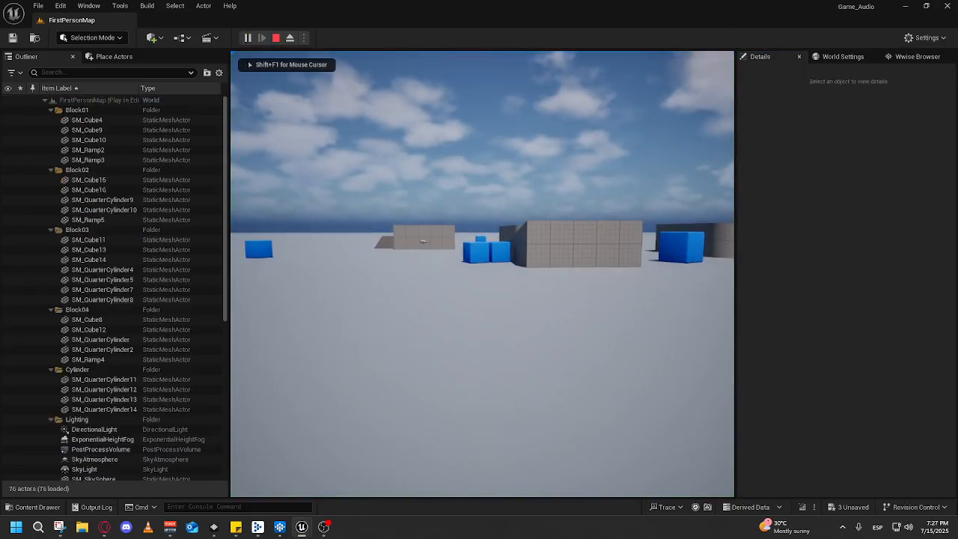
key(Escape)
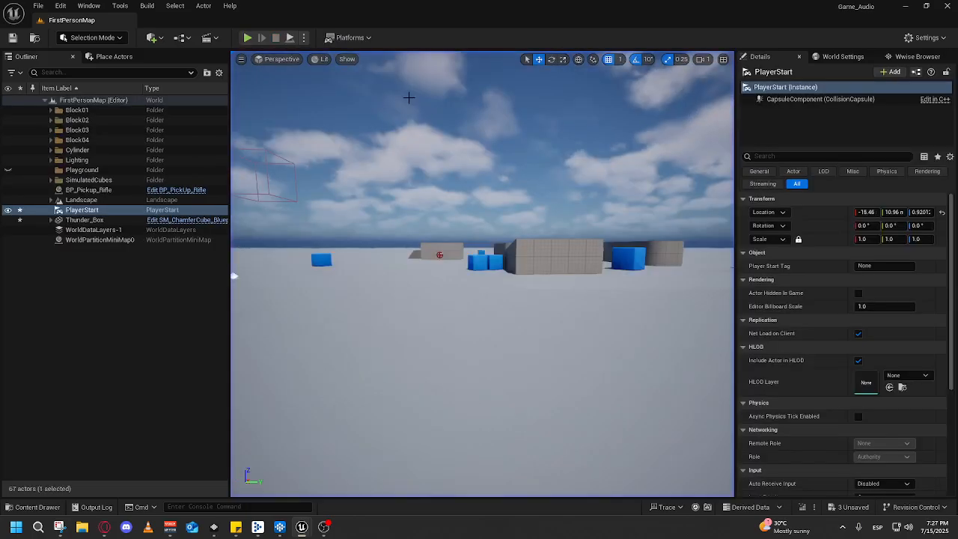
- Reopen BP_FirstPersonCharacter's EventGraph and break the link between IA_Move's Triggered output and the Post Event node
mouse_move(306, 529)
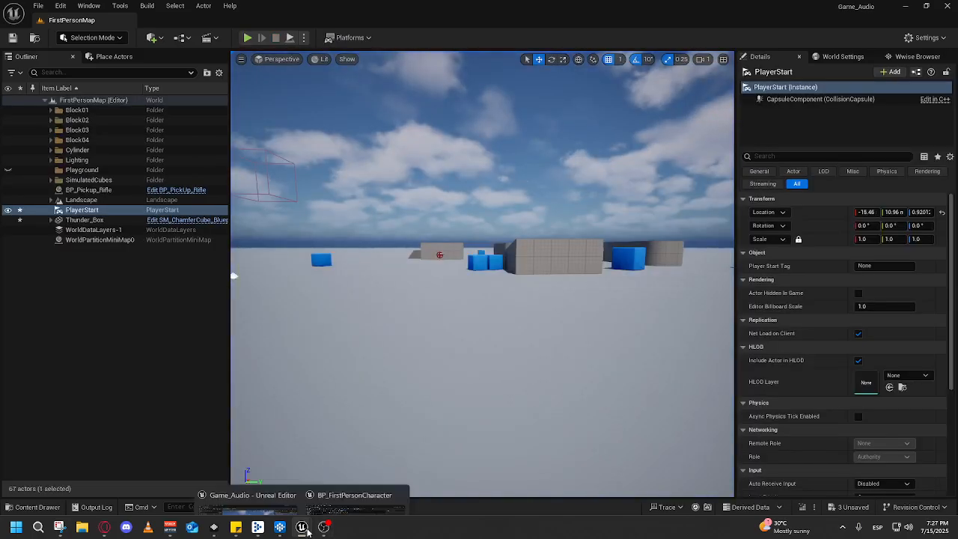
click(345, 489)
drag(651, 349, 431, 219)
right_click(494, 189)
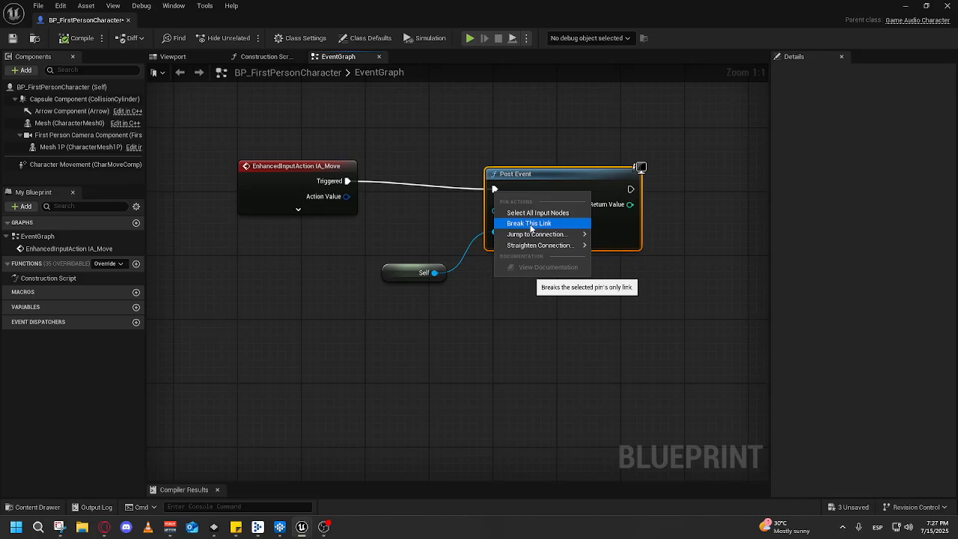
click(531, 224)
- Move the Post Event and Self nodes together further from IA_Move to make room between them
drag(640, 342, 430, 148)
drag(531, 175, 604, 166)
drag(680, 317, 561, 335)
drag(629, 362, 396, 194)
drag(496, 195, 568, 204)
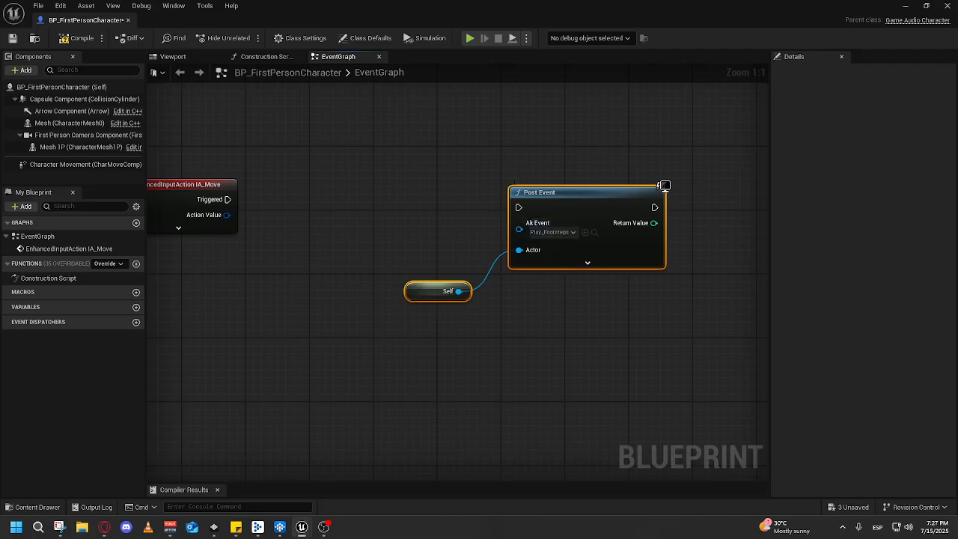
- Create a Boolean variable named IsFootstepPlaying
click(136, 307)
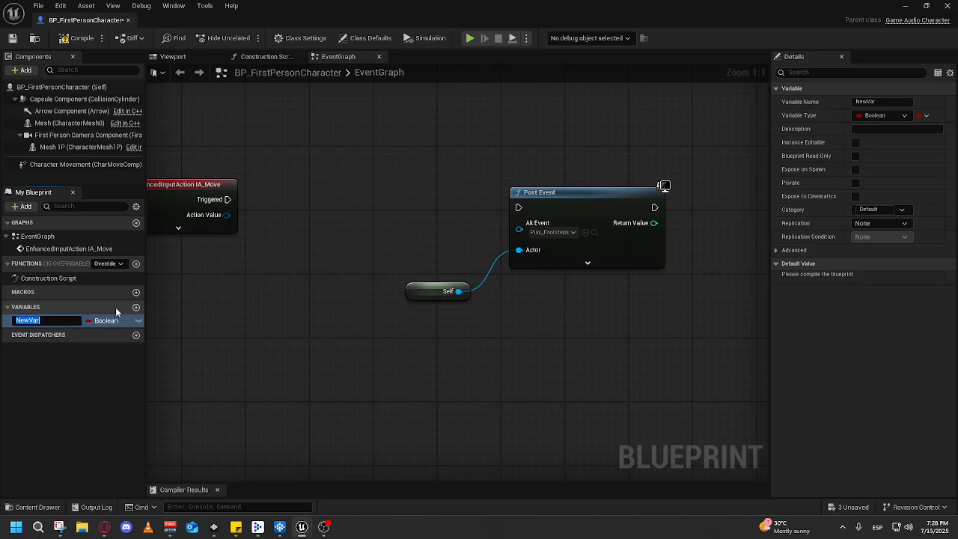
text(IsFots)
key(BackSpace)
key(BackSpace)
text(otstepPlaying)
key(Return)
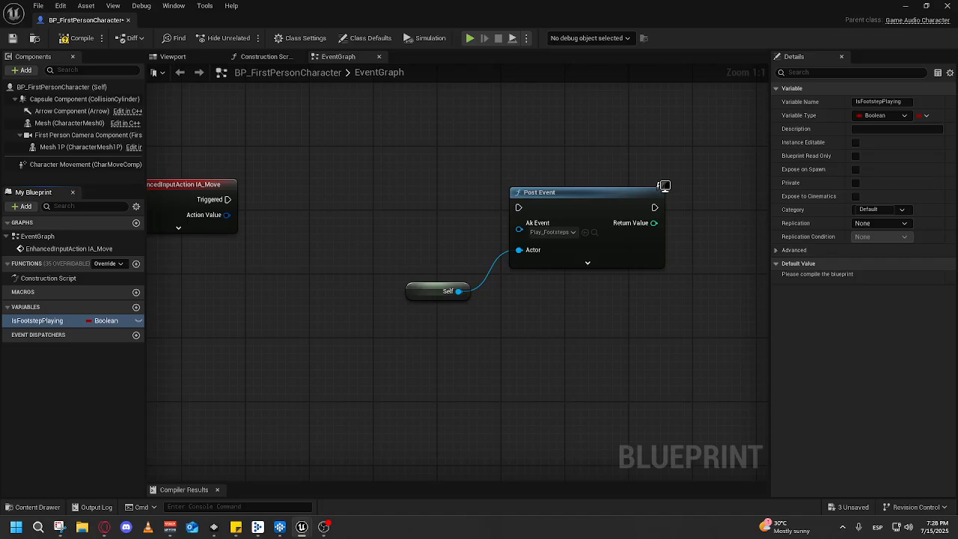
key(super+shift+s)
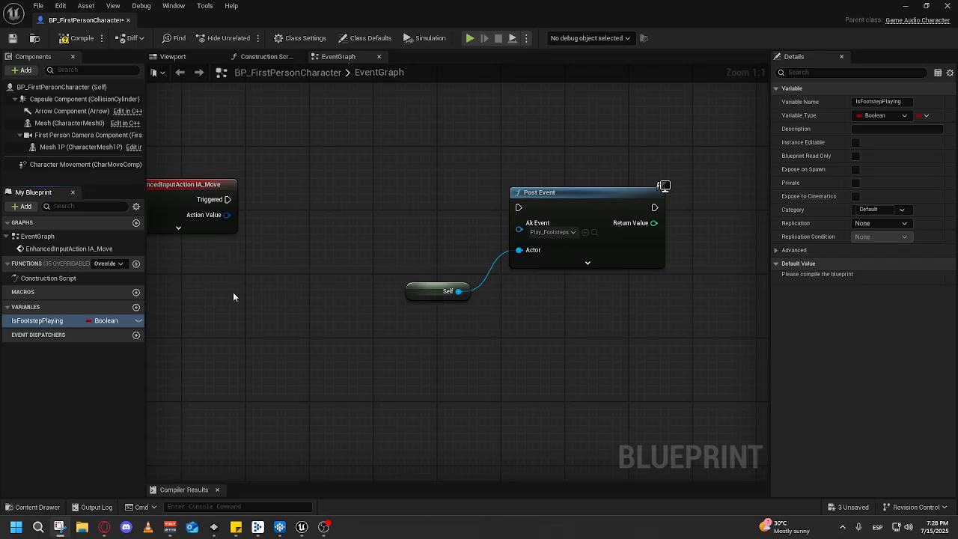
- Add a Get IsFootstepPlaying node to the EventGraph and place it below the IA_Move node
drag(38, 320, 275, 243)
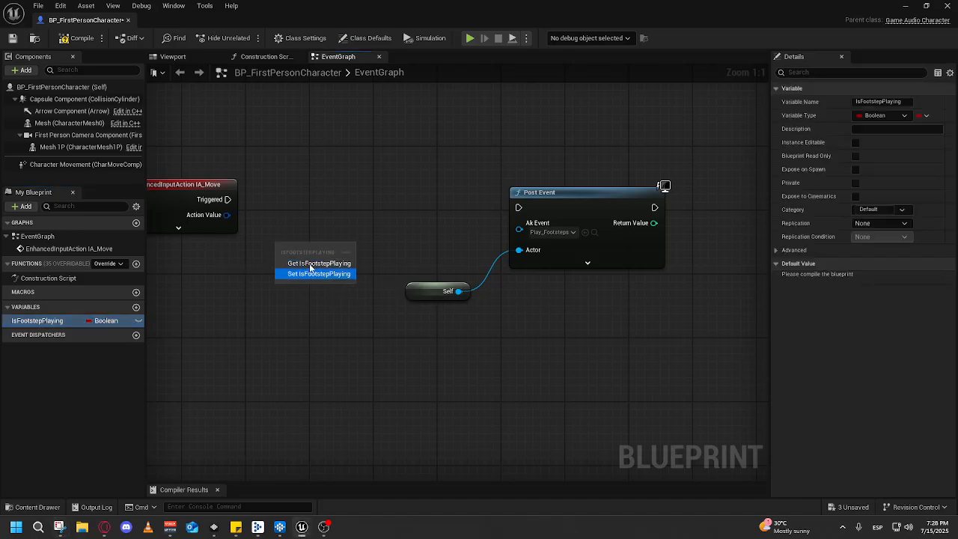
click(313, 264)
drag(289, 225, 326, 269)
drag(262, 150, 327, 134)
drag(412, 247, 334, 295)
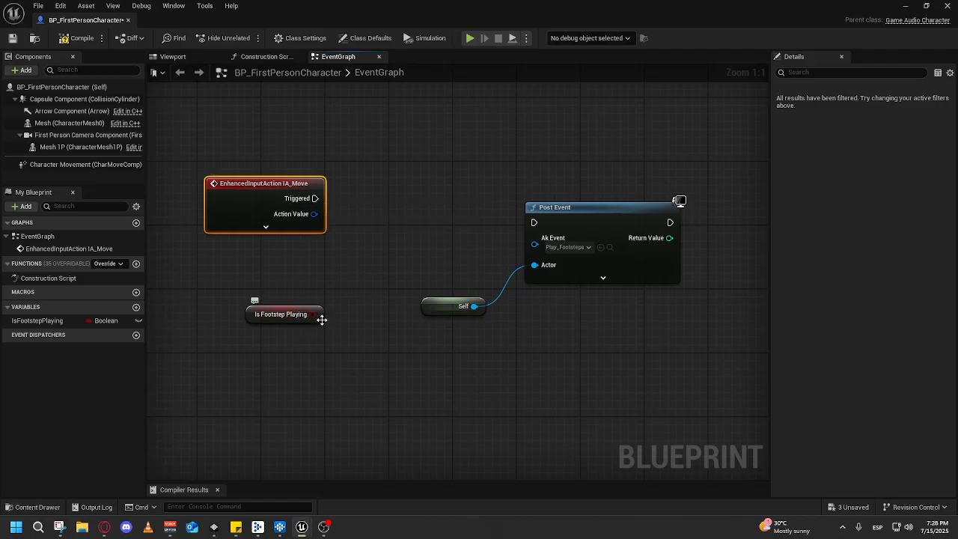
- Connect a Branch node to IA_Move's Triggered output and use Is Footstep Playing as its Condition
drag(319, 315, 358, 236)
click(386, 180)
drag(319, 200, 359, 204)
text(branch)
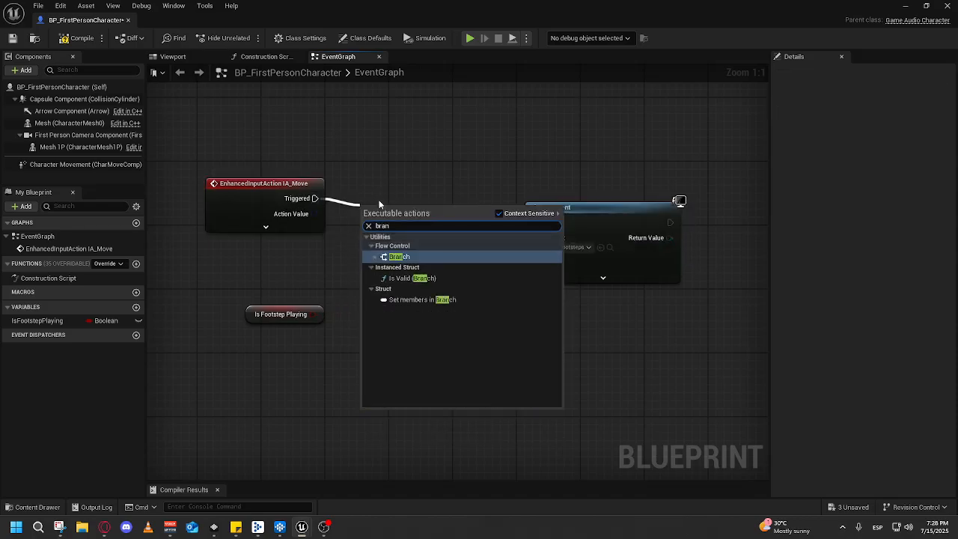
key(Return)
drag(313, 315, 370, 241)
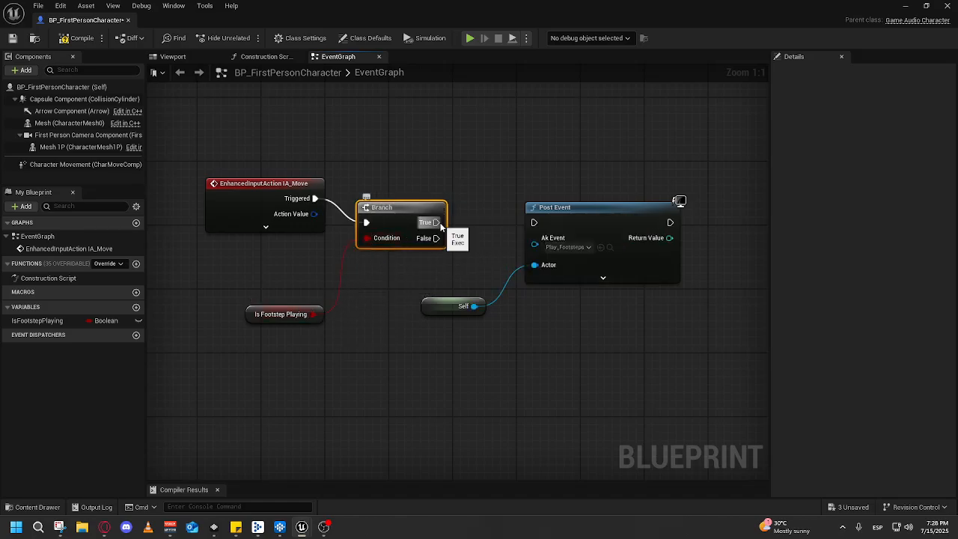
- Align the Branch node with IA_Move and connect its False output to the Post Event node
drag(409, 211, 413, 187)
drag(522, 164, 399, 181)
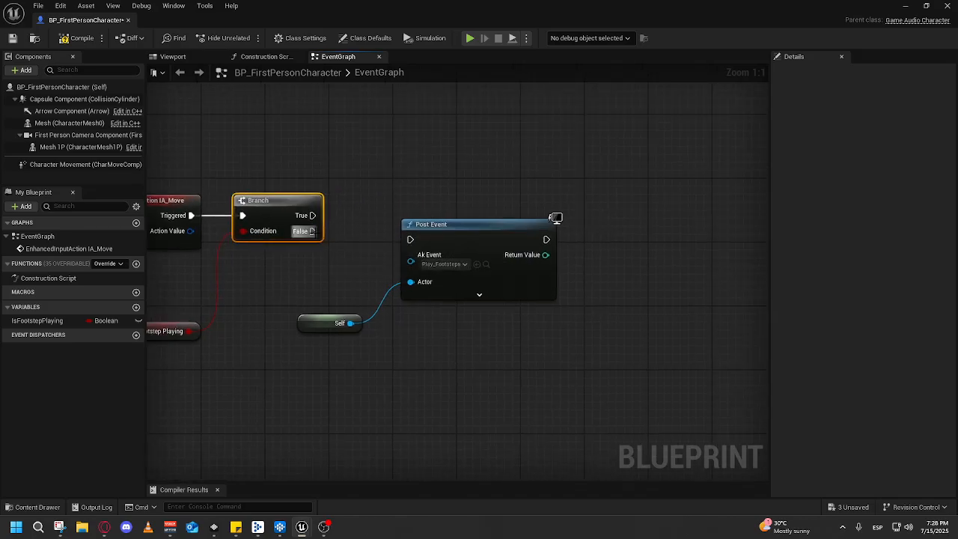
drag(313, 231, 410, 241)
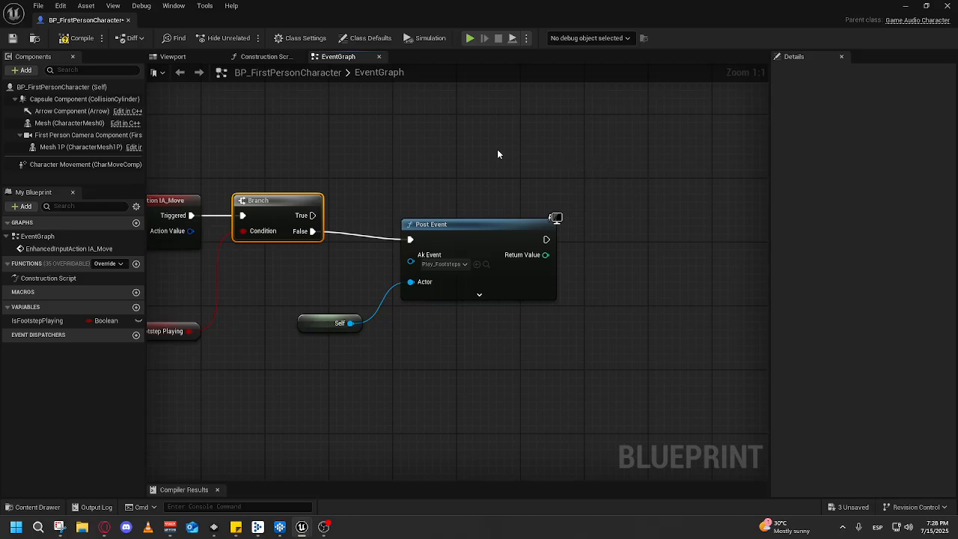
drag(442, 156, 517, 127)
click(502, 196)
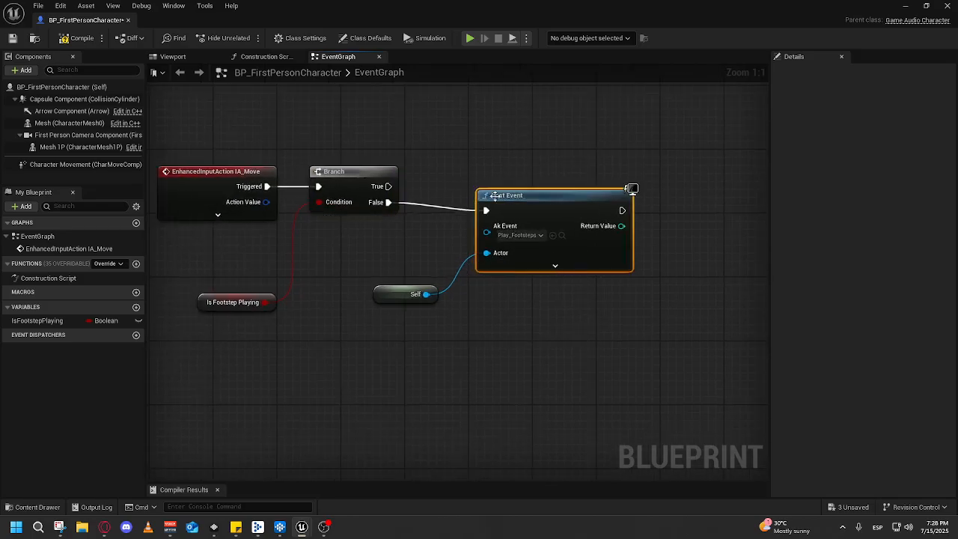
- Add a Set IsFootstepPlaying node to the graph and connect Post Event's execution output to it
drag(677, 135, 525, 183)
drag(469, 258, 589, 254)
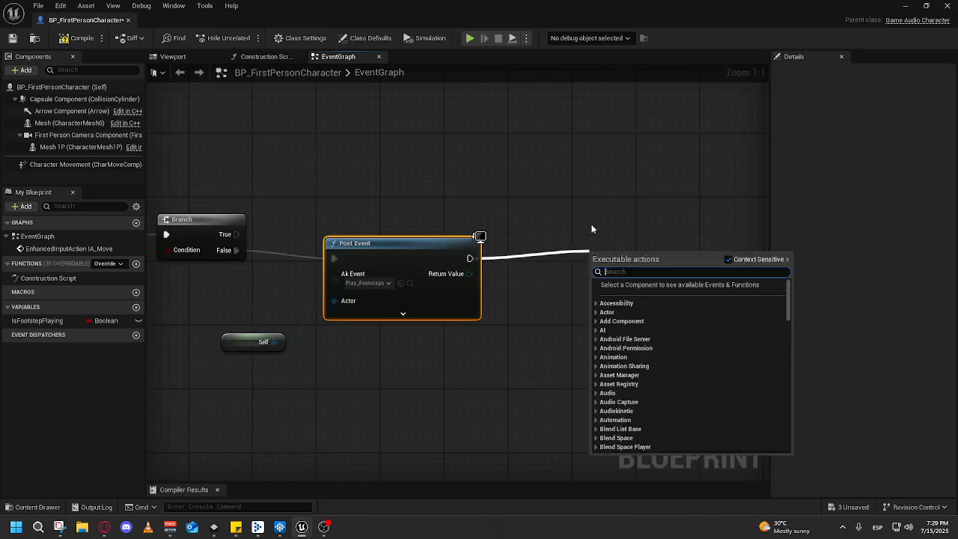
click(592, 224)
drag(23, 321, 575, 258)
click(612, 283)
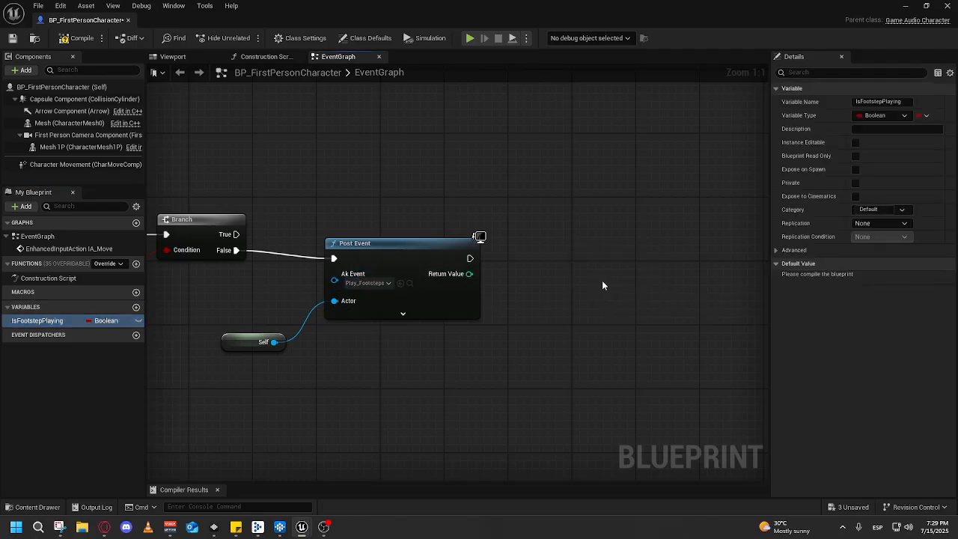
drag(469, 258, 583, 259)
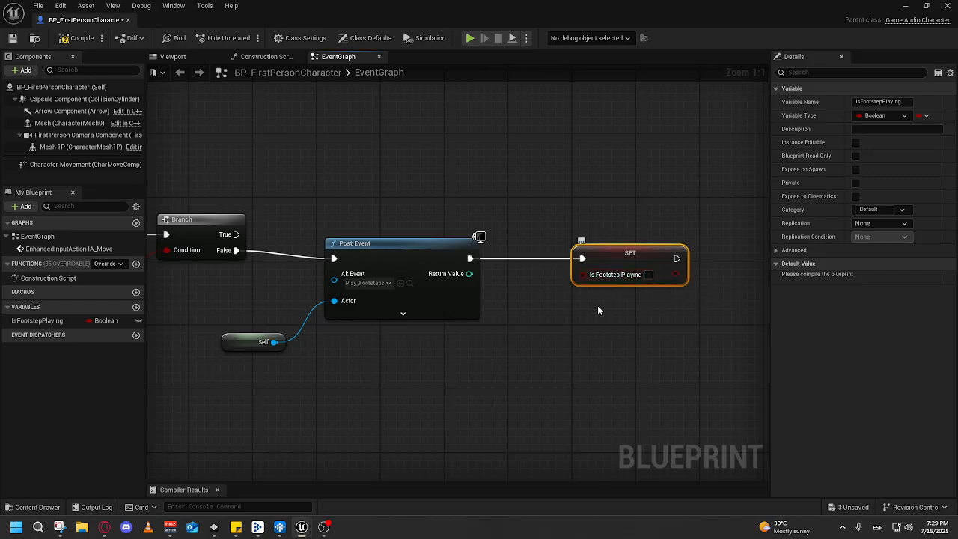
- Space out the Post Event and SET nodes in line with the Branch node and move Self closer to Post Event
drag(597, 305, 568, 294)
drag(657, 332, 527, 270)
drag(420, 174, 491, 150)
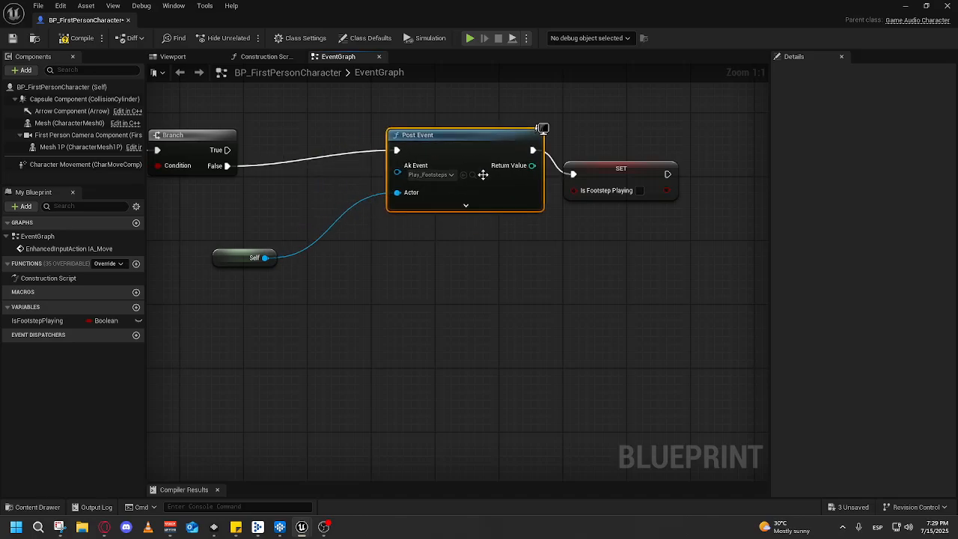
drag(632, 170, 662, 147)
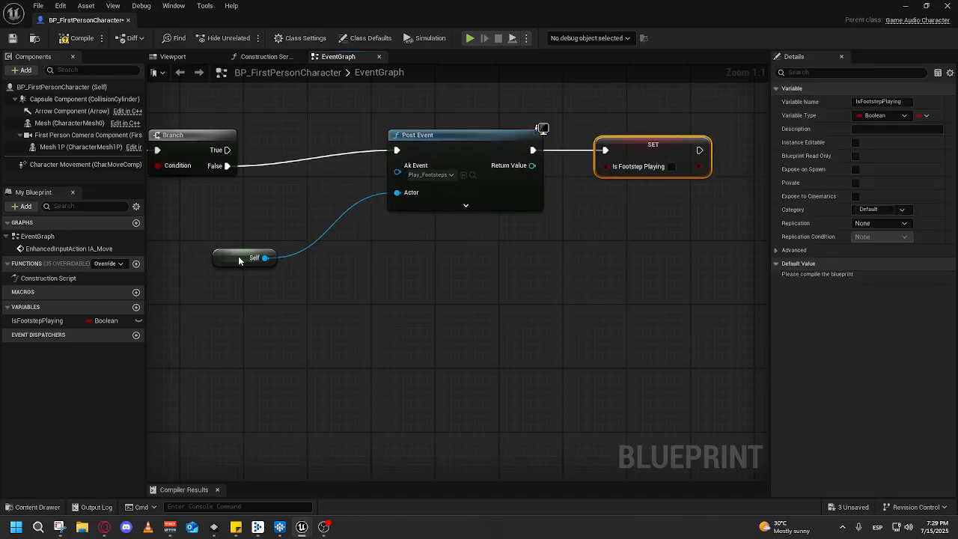
drag(239, 260, 337, 274)
drag(567, 271, 707, 303)
drag(368, 199, 422, 217)
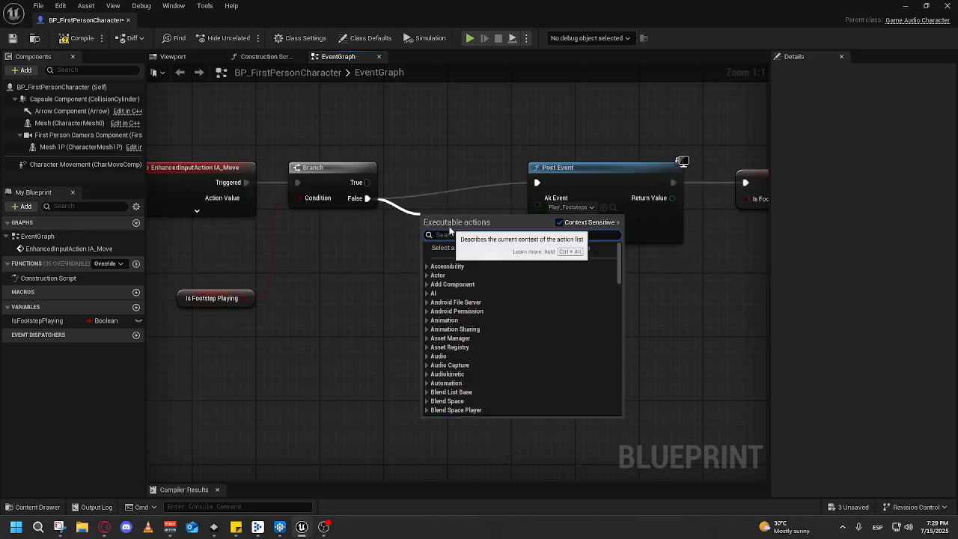
scroll(524, 295, down, 15)
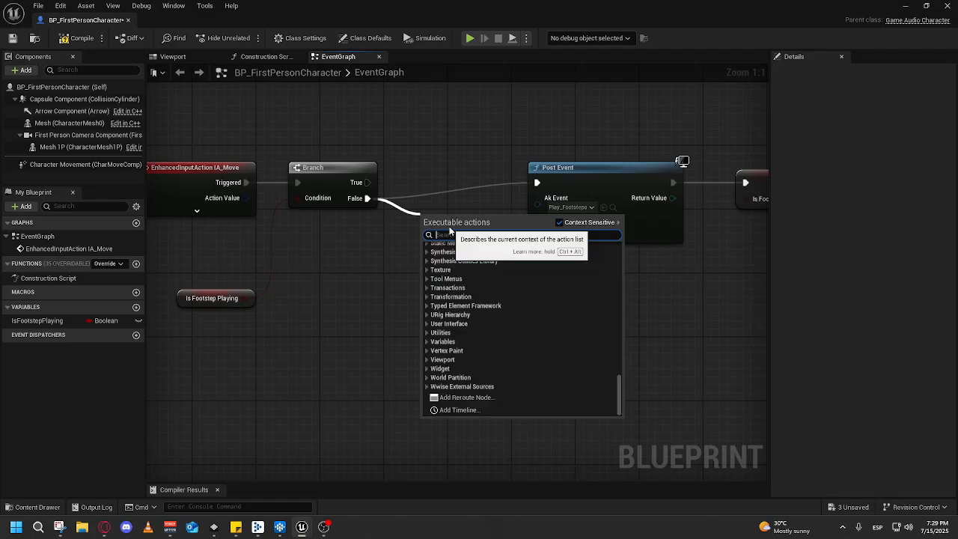
click(364, 310)
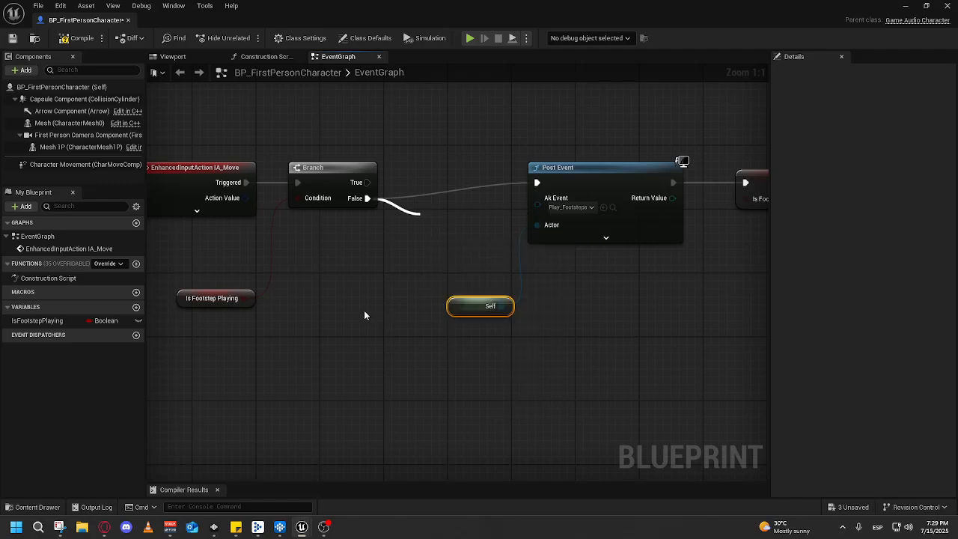
right_click(368, 199)
click(409, 232)
- Insert a Set IsFootstepPlaying node between the Branch node's False output and Post Event
drag(37, 321, 440, 175)
click(401, 267)
drag(367, 199, 410, 183)
click(381, 202)
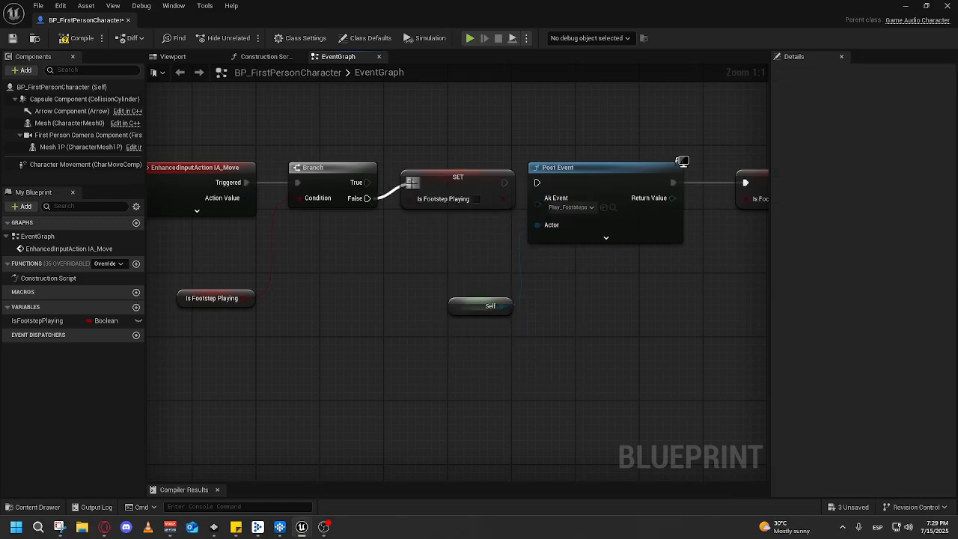
drag(503, 183, 537, 182)
scroll(533, 313, down, 2)
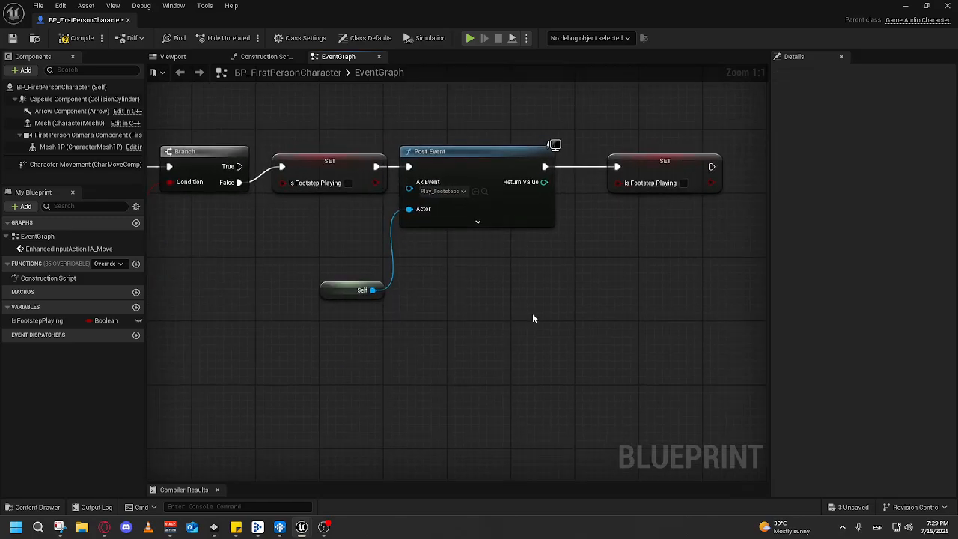
- Align both SET nodes with Post Event and enable Is Footstep Playing on the SET node before it
mouse_move(628, 195)
mouse_down()
mouse_move(585, 197)
mouse_move(635, 190)
mouse_up()
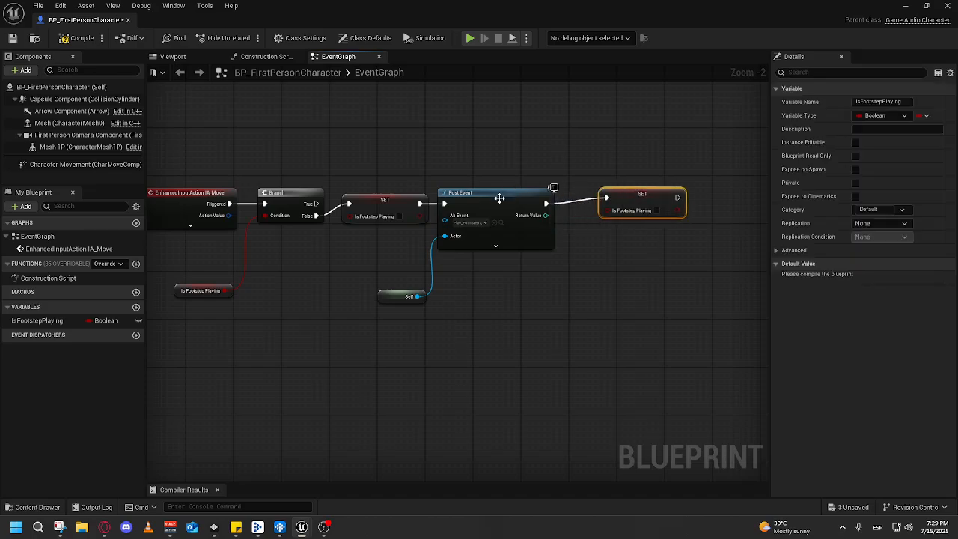
drag(502, 204, 530, 199)
drag(389, 198, 401, 191)
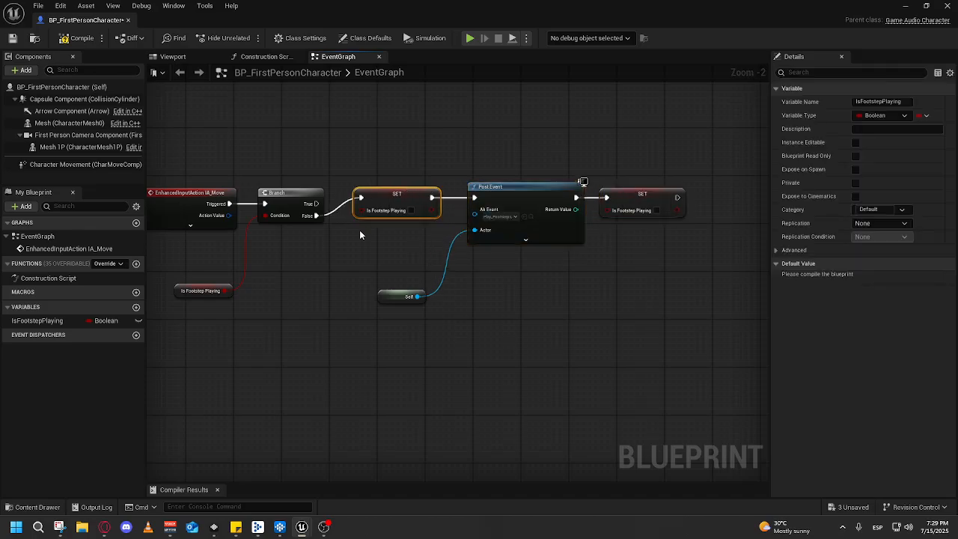
drag(487, 316, 578, 331)
scroll(579, 330, up, 1)
drag(664, 336, 589, 330)
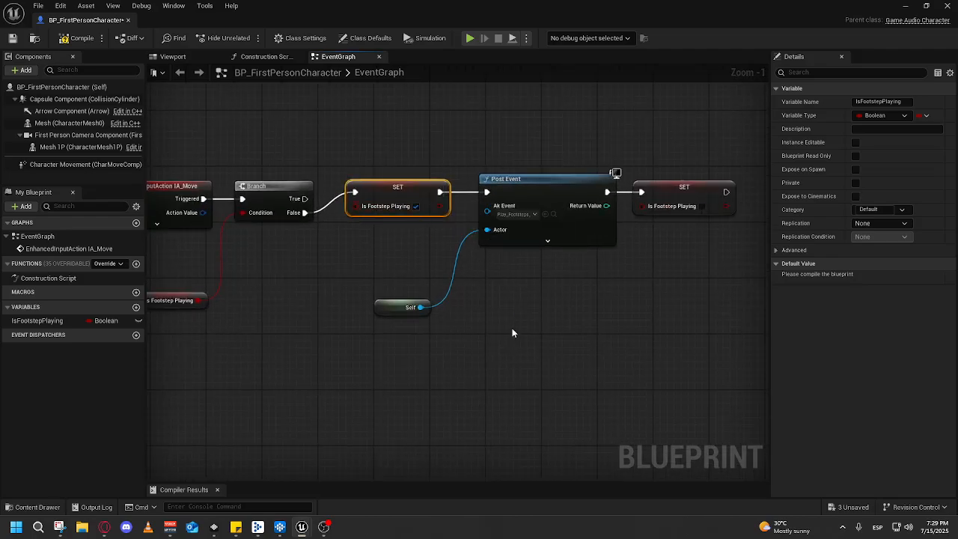
drag(514, 332, 603, 346)
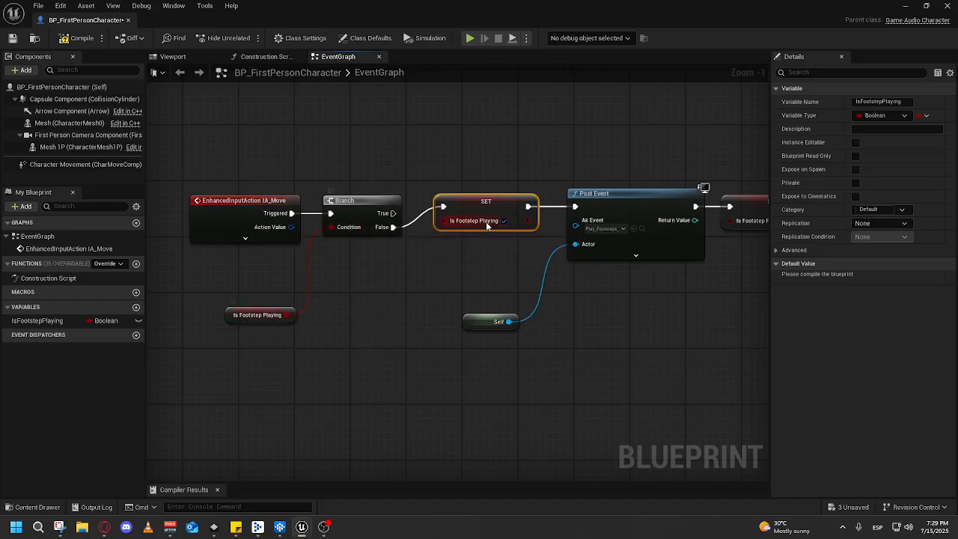
drag(636, 213, 536, 248)
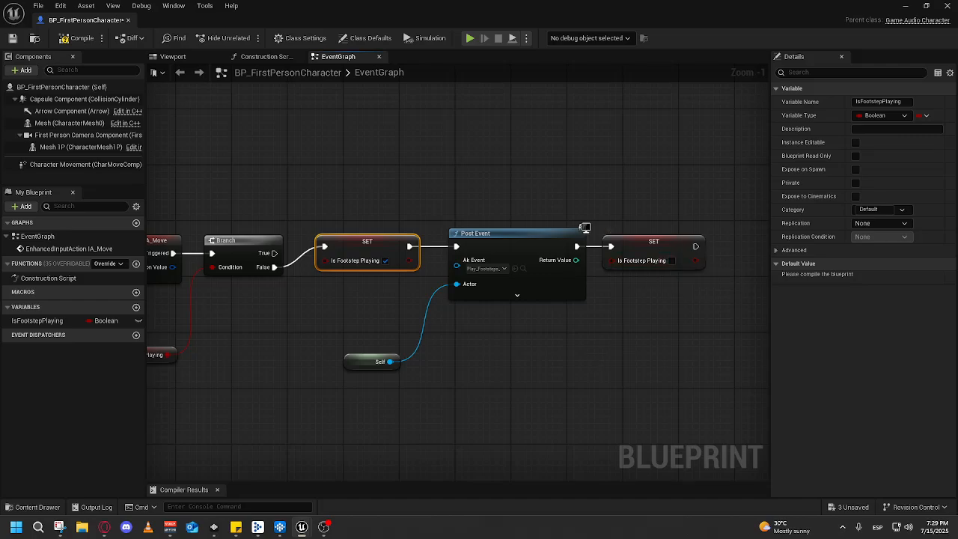
drag(193, 385, 341, 351)
drag(725, 324, 573, 343)
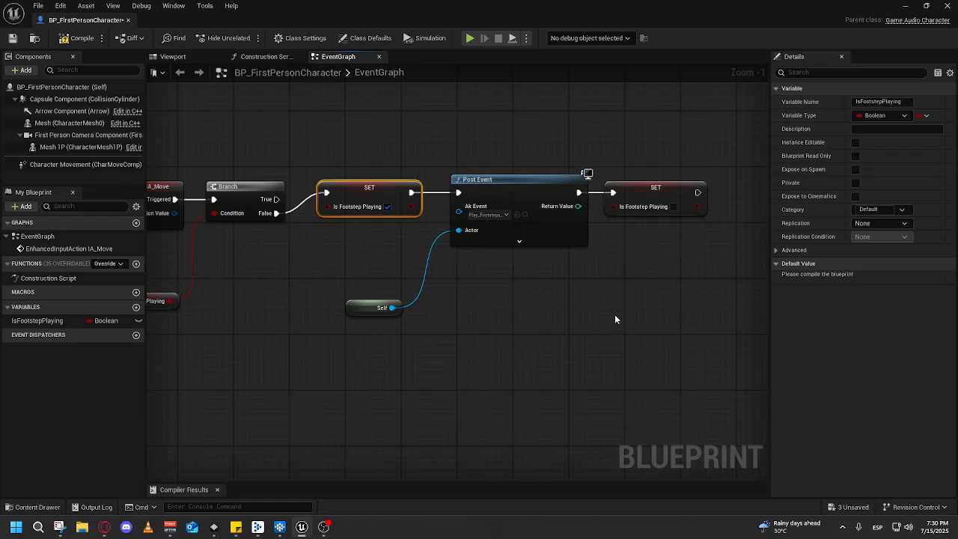
drag(649, 302, 697, 298)
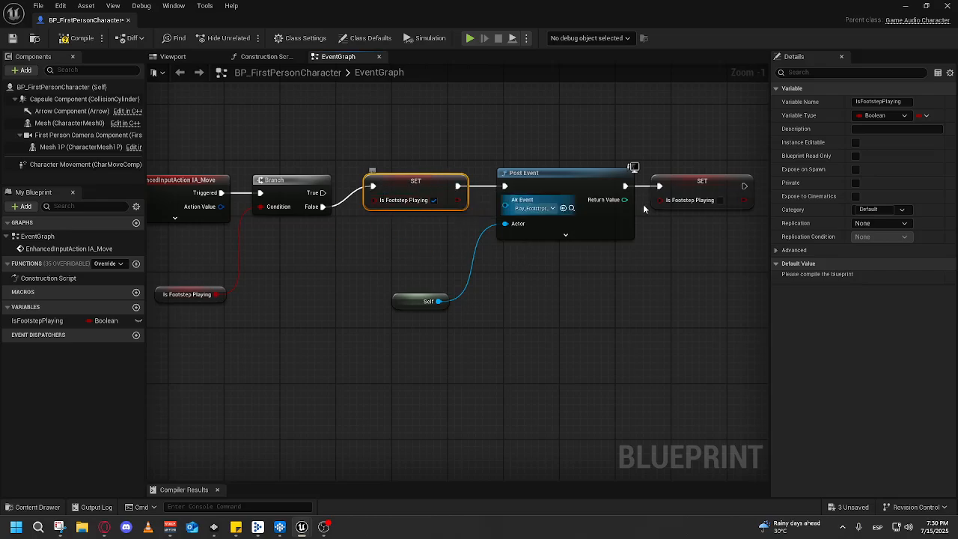
drag(709, 313, 598, 307)
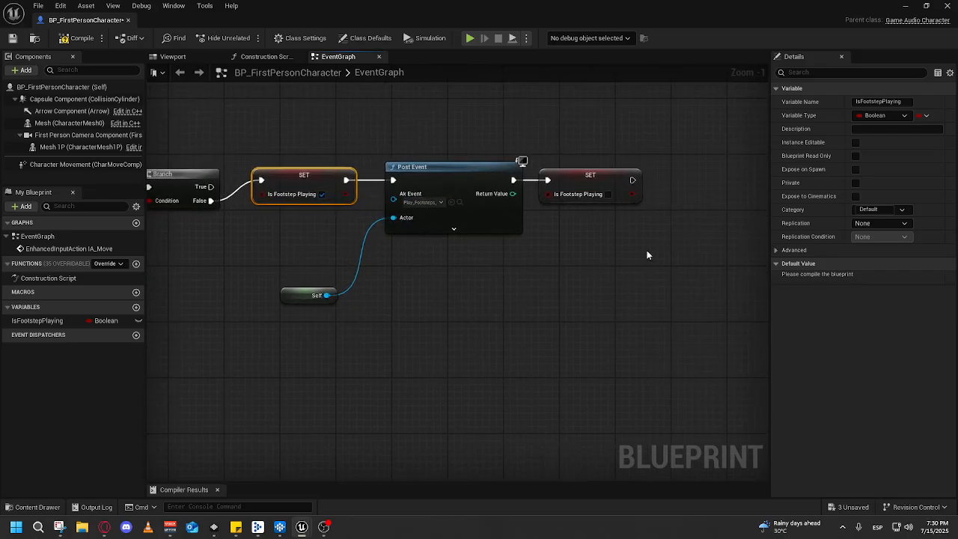
- Delete both Set IsFootstepPlaying nodes around Post Event
click(594, 178)
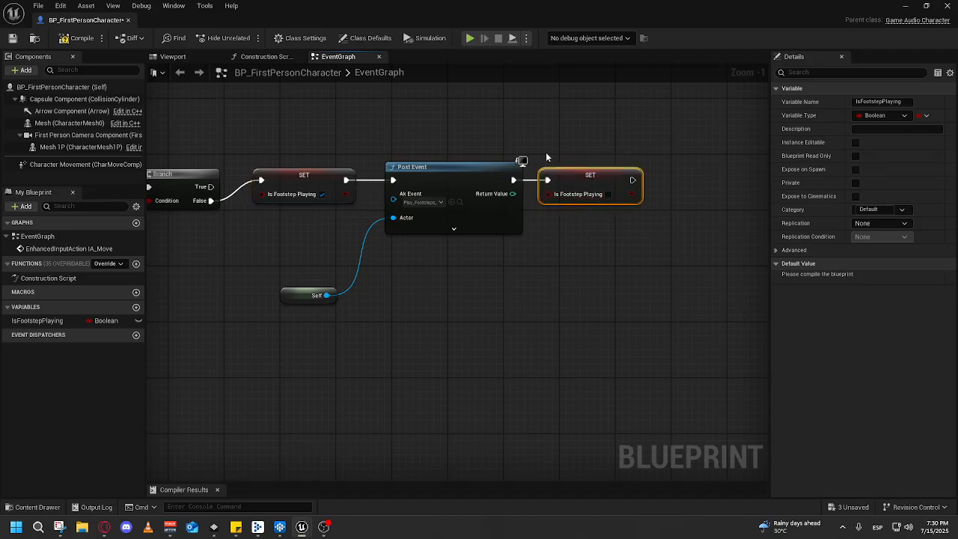
key(Delete)
click(307, 184)
key(Delete)
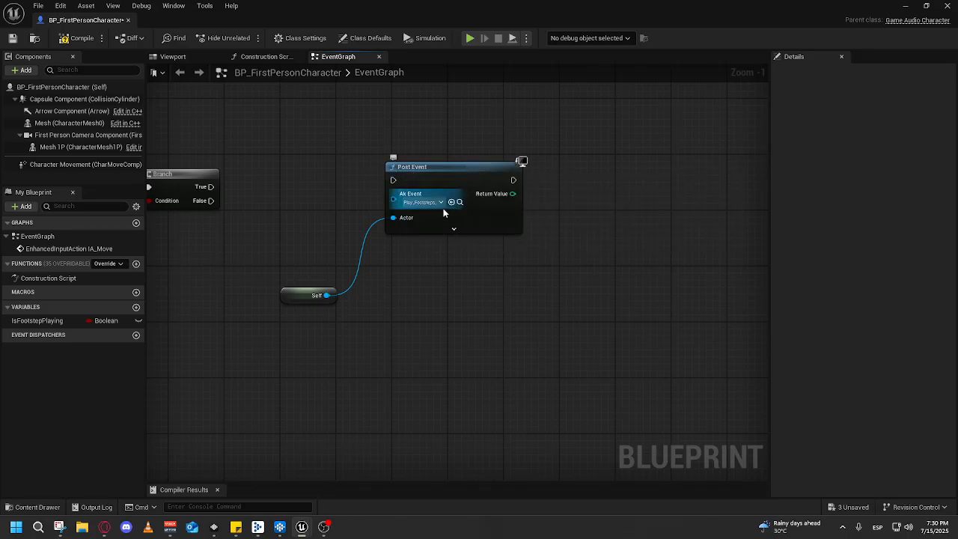
- Move Post Event and Self closer to the Branch node and connect Branch's False output to Post Event
drag(462, 353, 321, 180)
click(412, 168)
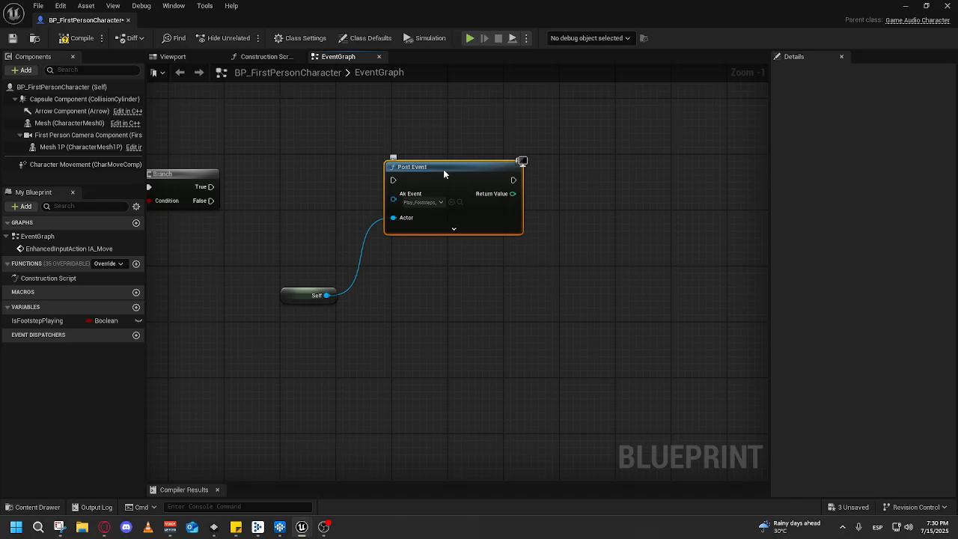
drag(443, 174, 317, 180)
drag(211, 201, 271, 188)
drag(291, 299, 188, 279)
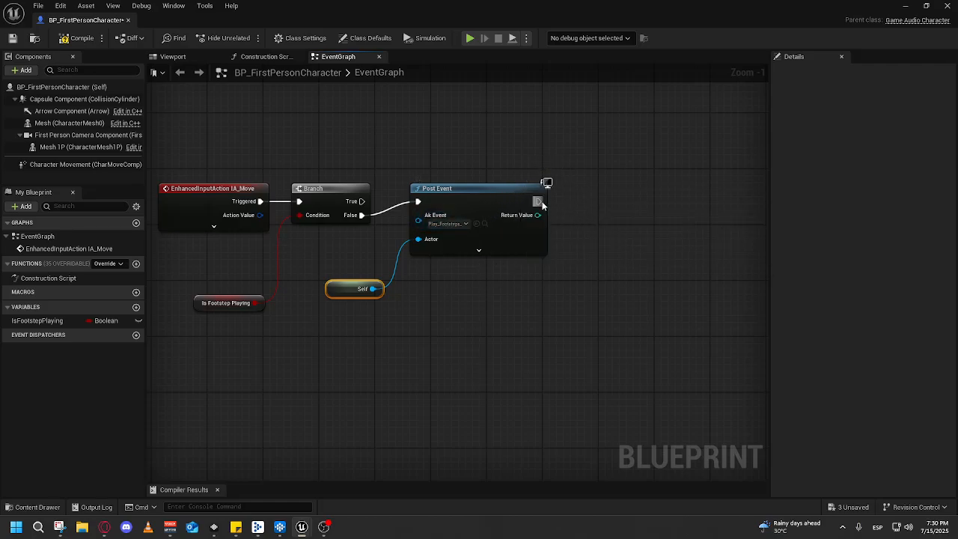
- Add a Set IsFootstepPlaying node after Post Event, enable its Is Footstep Playing value and align it with Post Event
drag(540, 202, 595, 200)
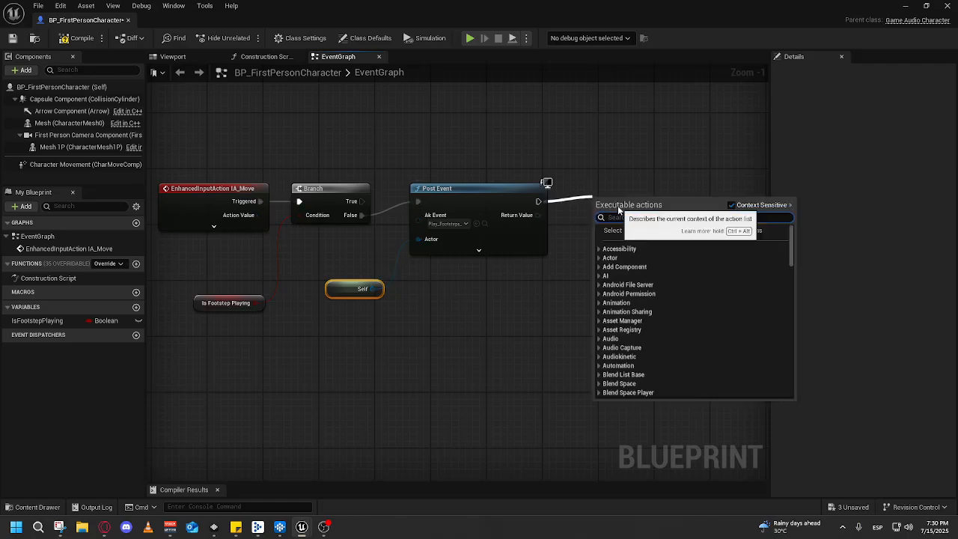
click(446, 302)
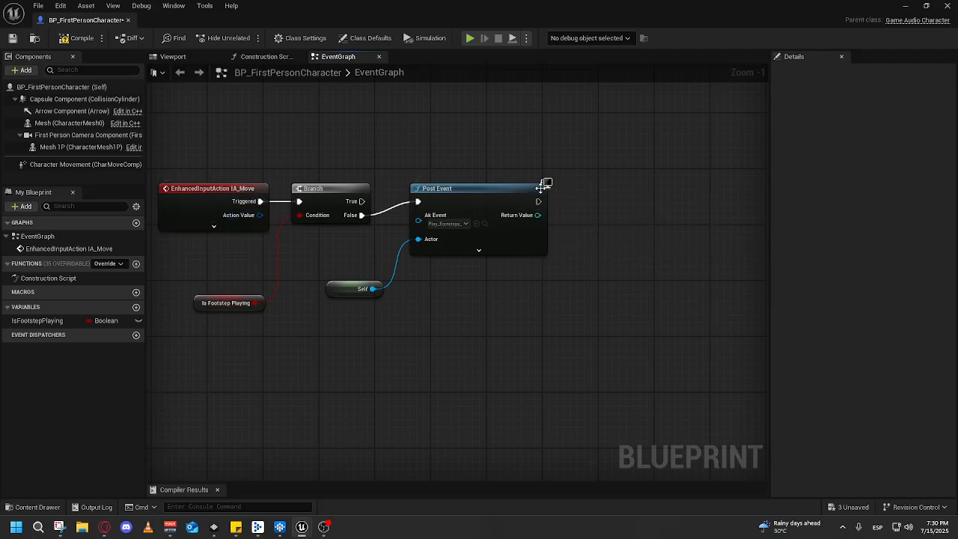
drag(62, 326, 539, 202)
click(589, 250)
click(626, 236)
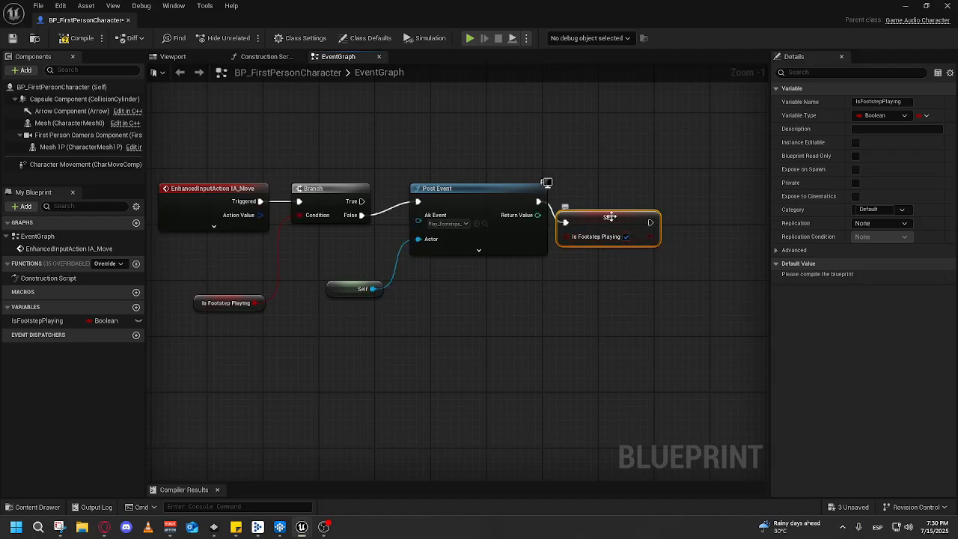
drag(615, 294, 554, 320)
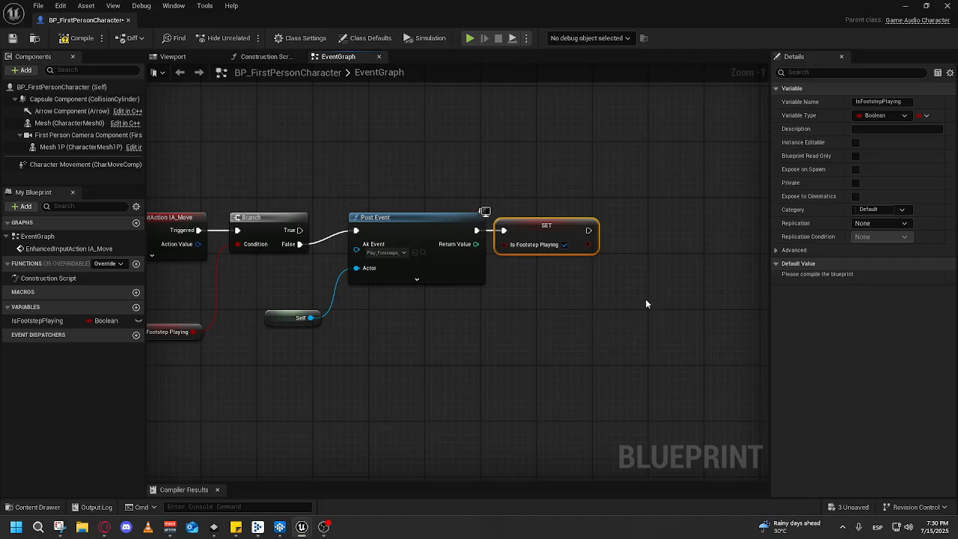
drag(647, 304, 596, 289)
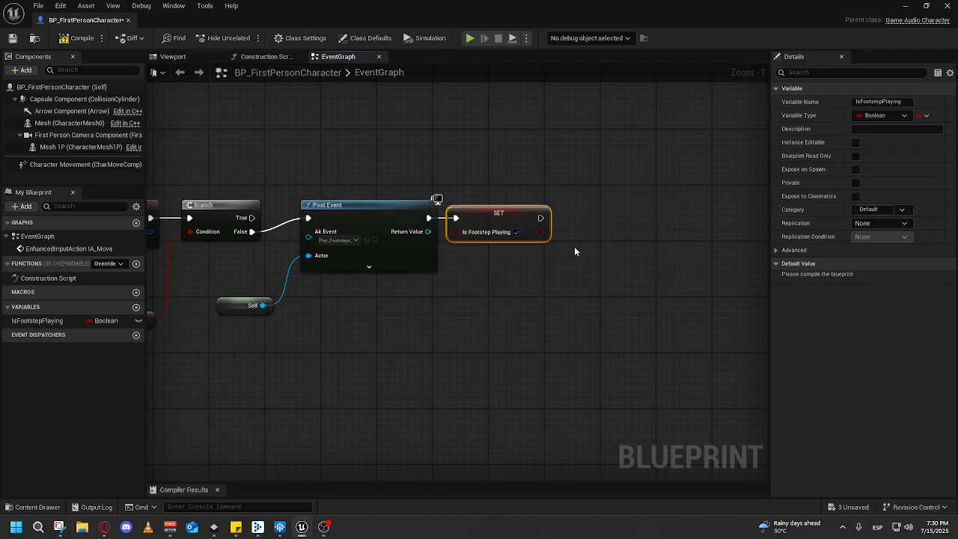
drag(452, 319, 583, 301)
drag(647, 290, 628, 301)
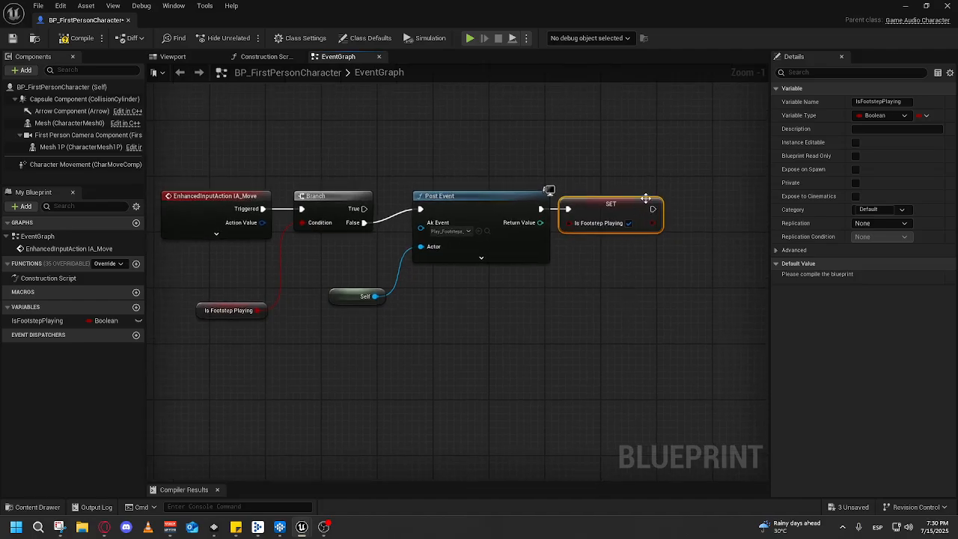
- Add a Set Timer by Event node fed by the SET node's execution output and place it in line after that node
drag(698, 313, 618, 315)
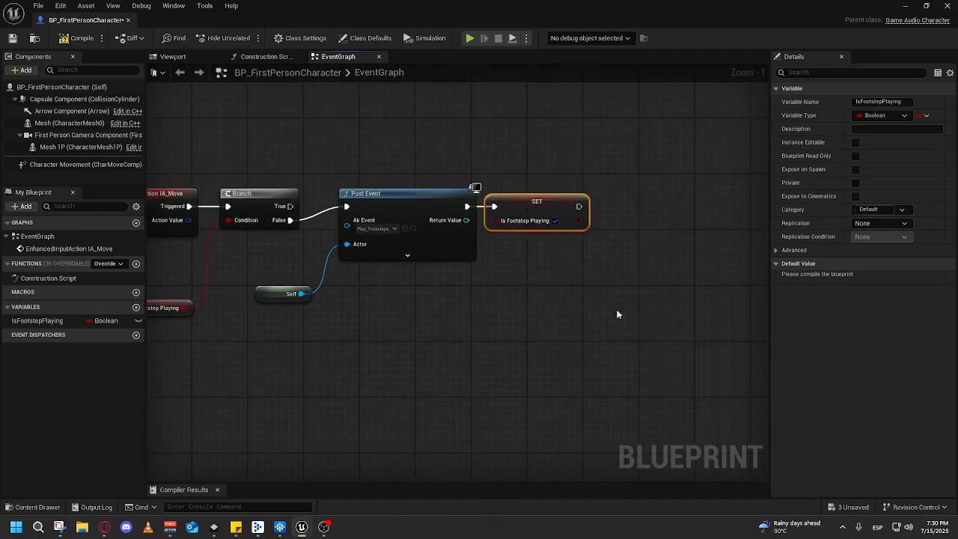
drag(579, 206, 536, 300)
text(set)
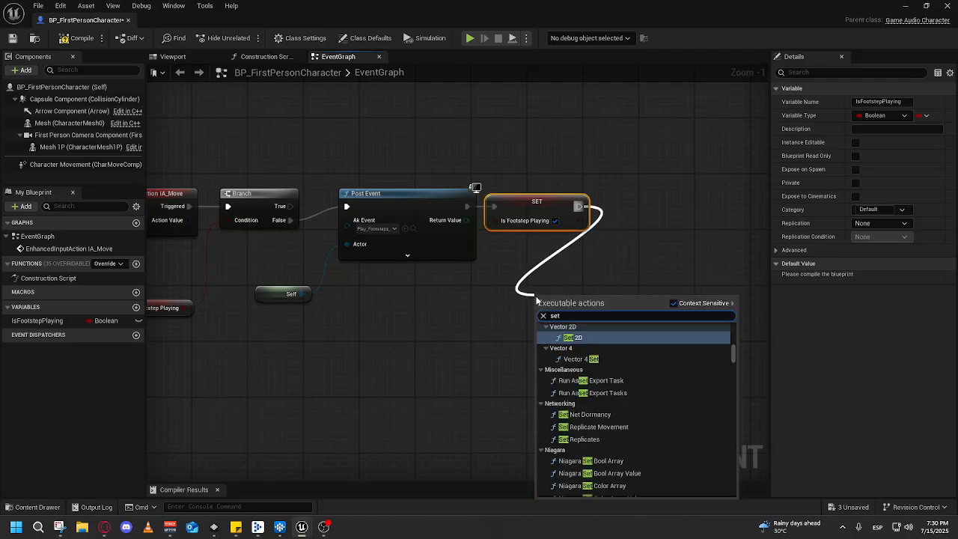
text( timer)
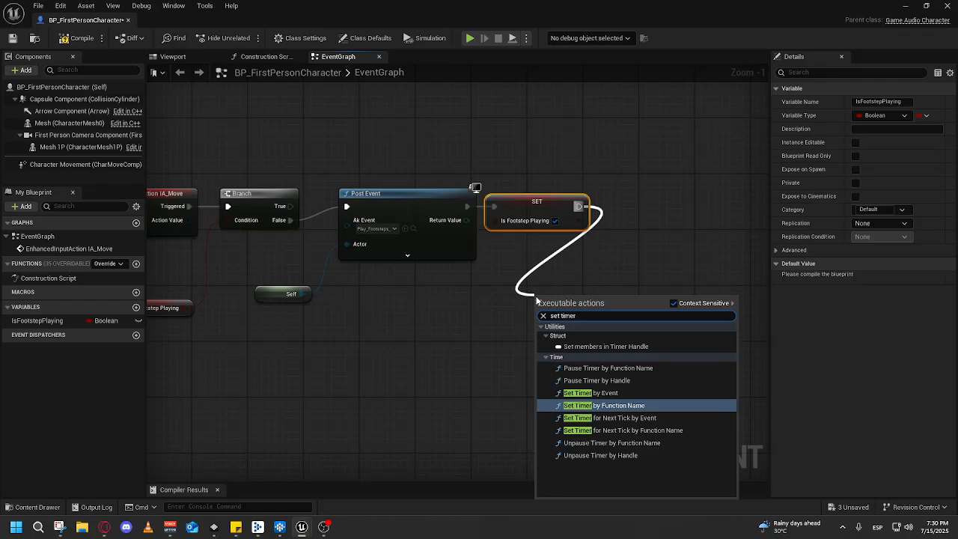
key(Up)
key(Return)
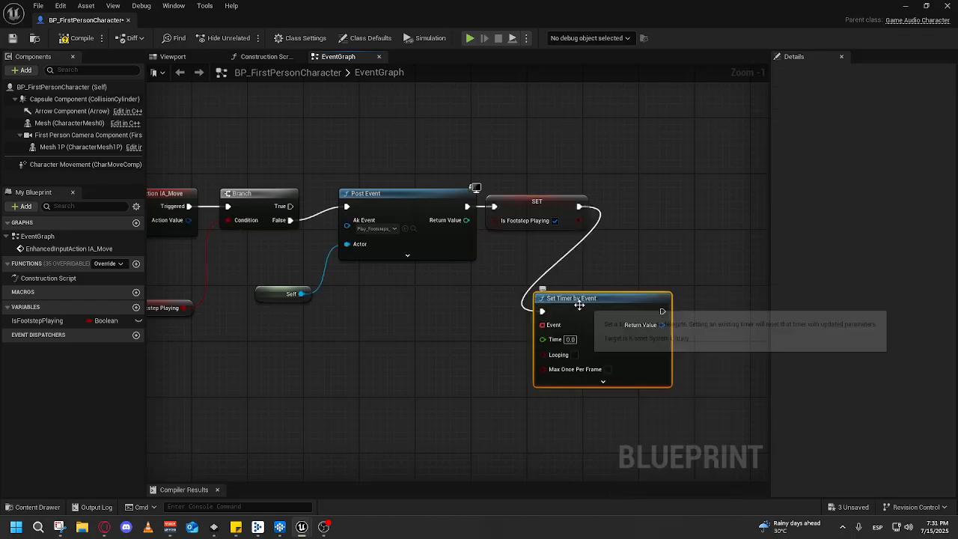
drag(579, 298, 657, 193)
drag(571, 277, 542, 275)
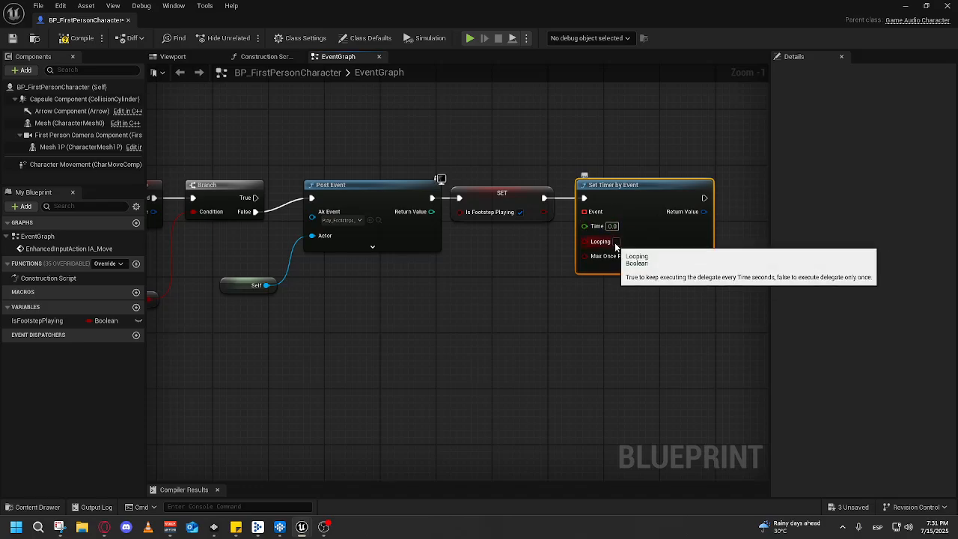
- Enable Looping on the Set Timer by Event node
click(616, 243)
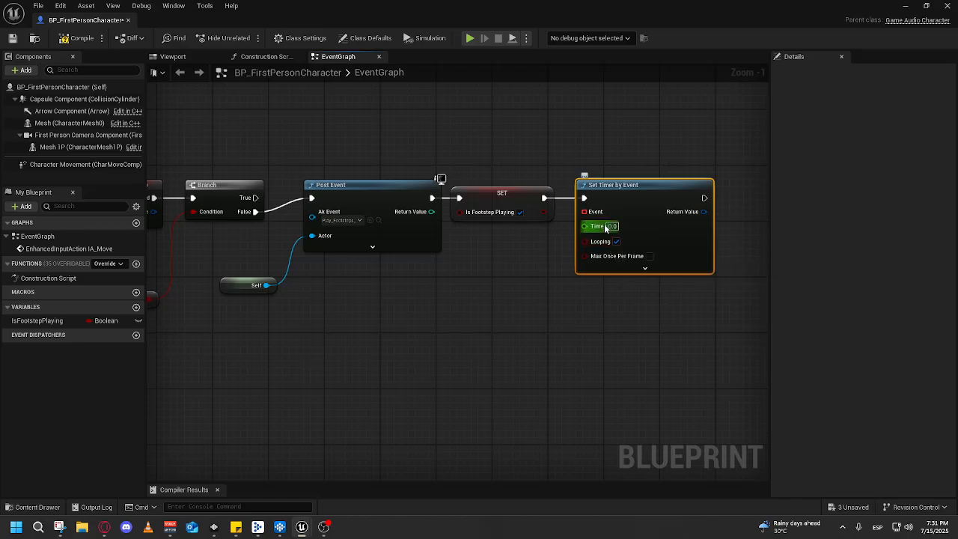
click(615, 241)
click(615, 241)
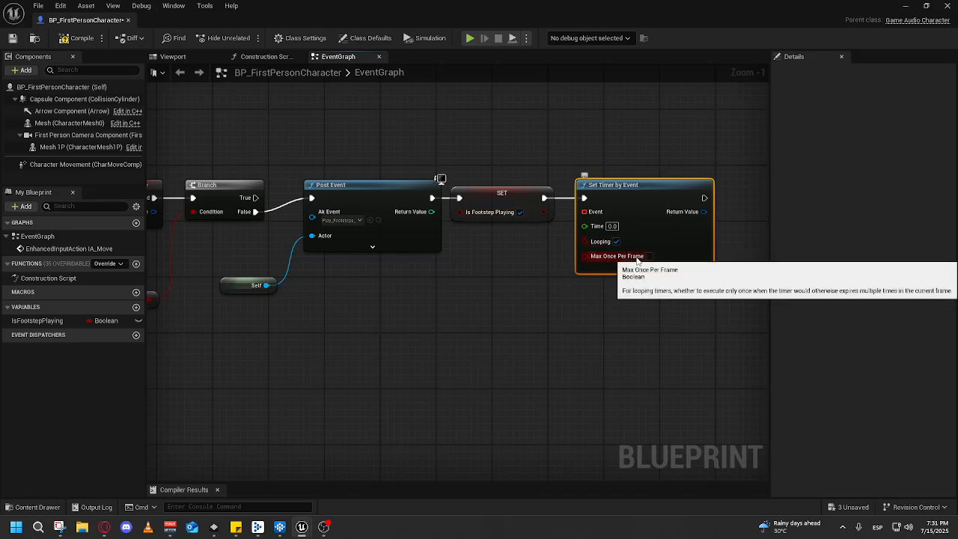
- Enable Max Once Per Frame on Set Timer by Event and move that node below the SET node
click(650, 257)
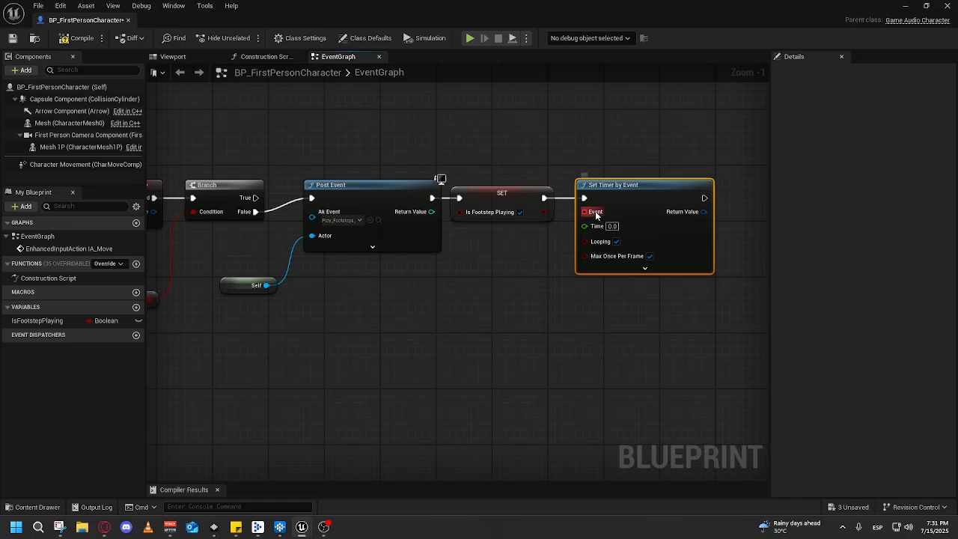
drag(629, 186, 581, 340)
drag(700, 273, 768, 185)
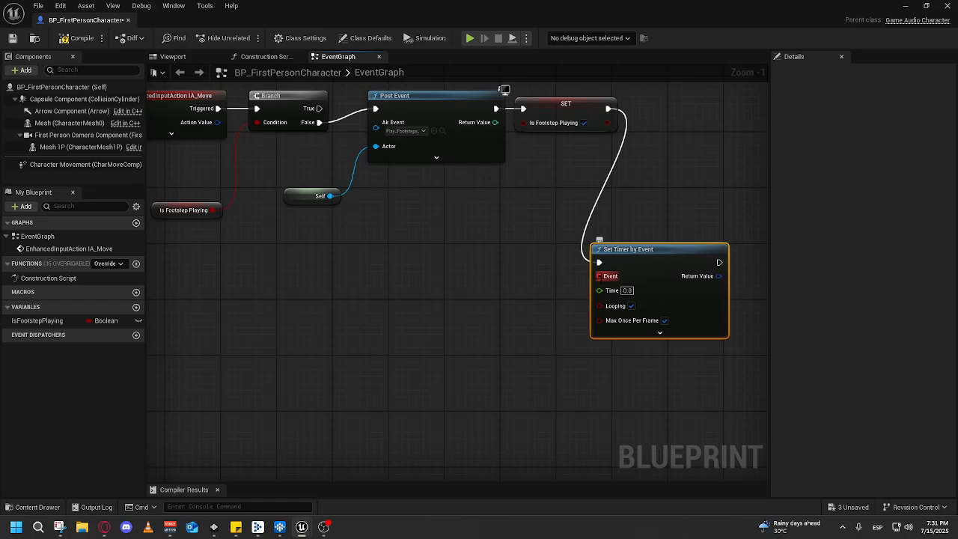
drag(615, 291, 659, 314)
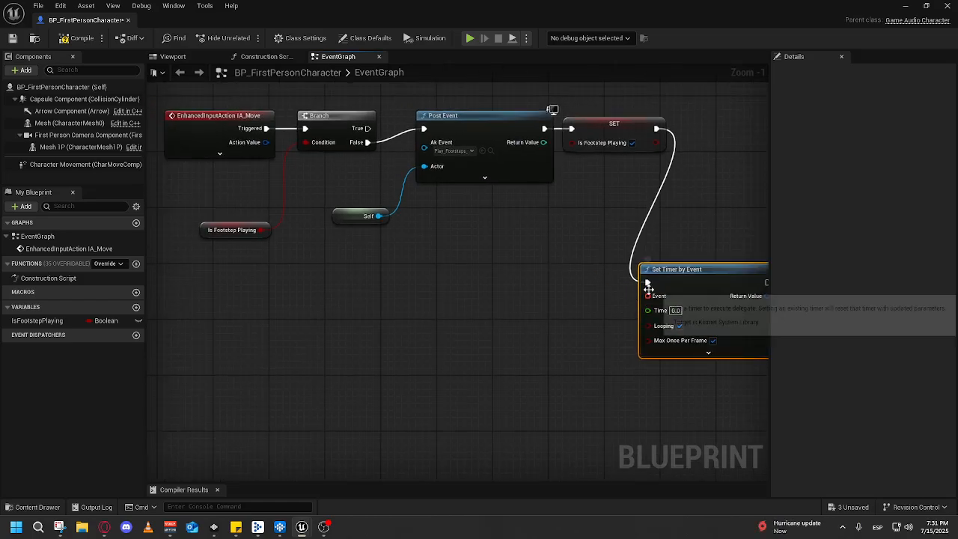
drag(444, 248, 442, 269)
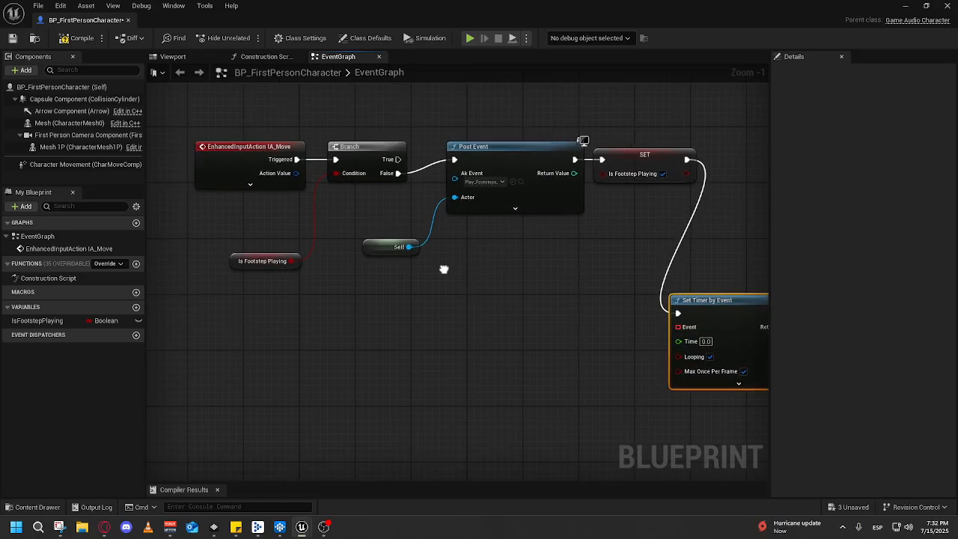
- Move the Is Footstep Playing getter closer to the Branch node's Condition input
drag(237, 252, 223, 220)
drag(572, 311, 410, 308)
drag(430, 253, 555, 250)
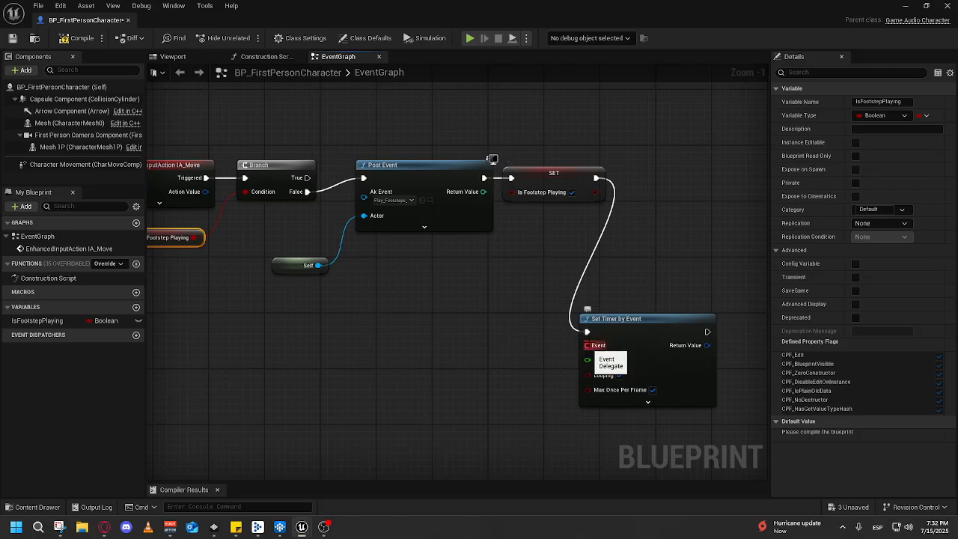
drag(643, 261, 681, 221)
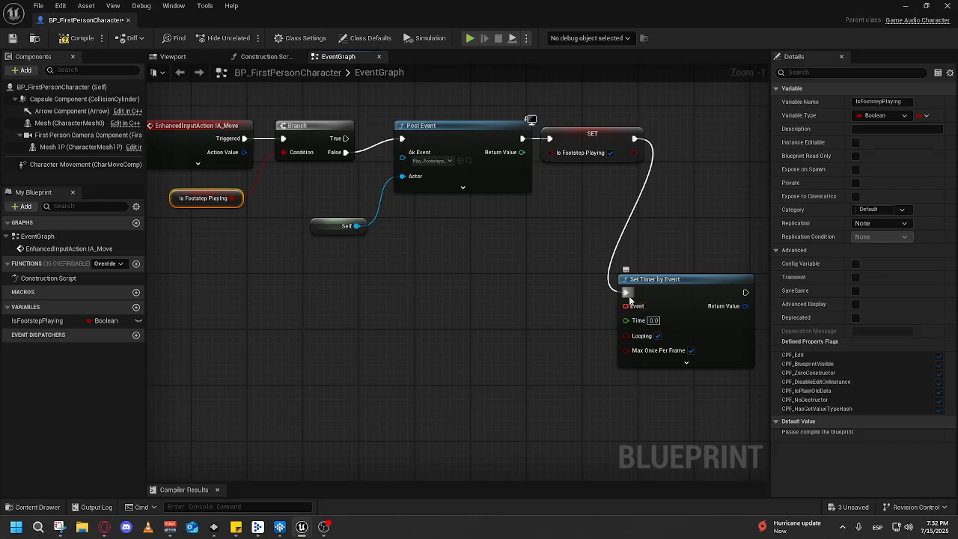
- Add a second Set IsFootstepPlaying node below Post Event, leaving its value disabled
drag(38, 321, 452, 296)
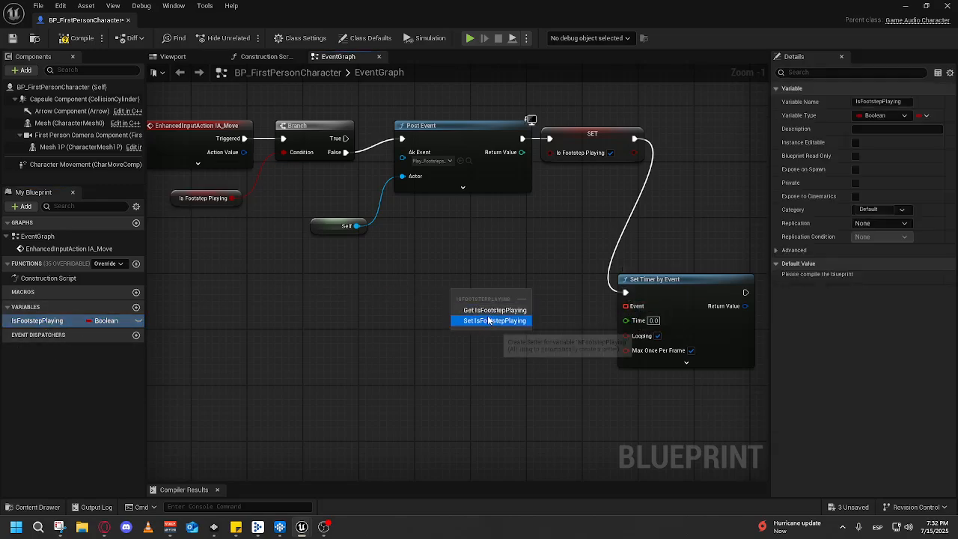
click(484, 321)
drag(530, 296, 522, 243)
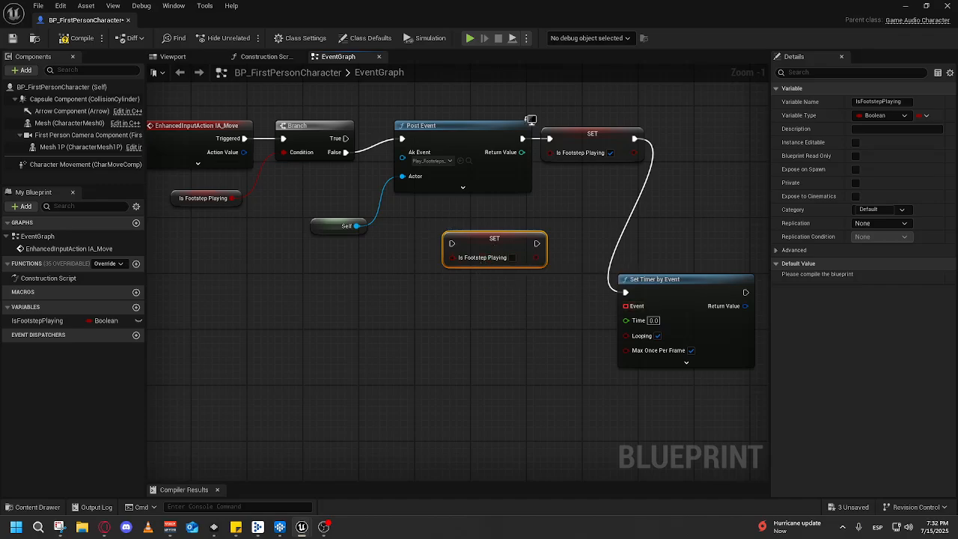
- Add a custom event named Footstep Boolean in the empty area below the Self node
right_click(361, 300)
text(custom)
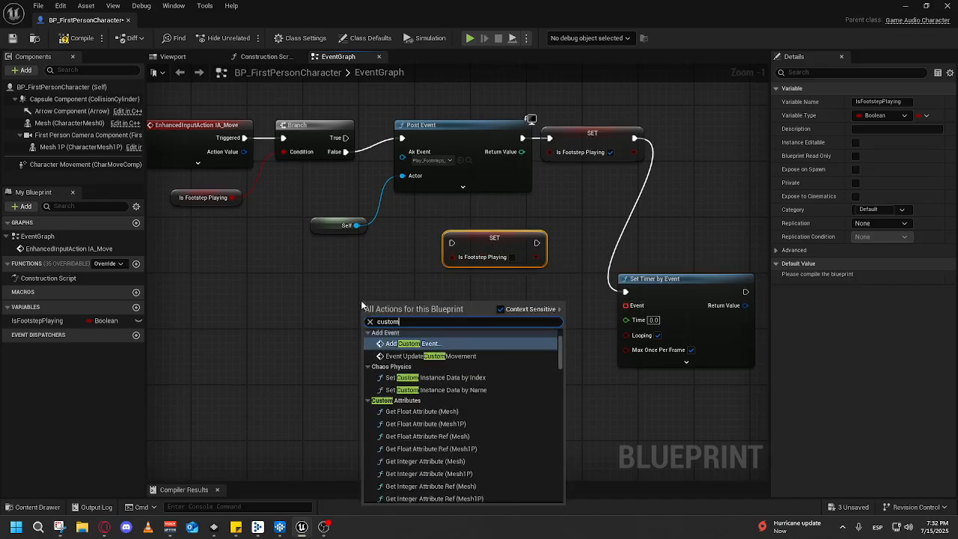
key(Return)
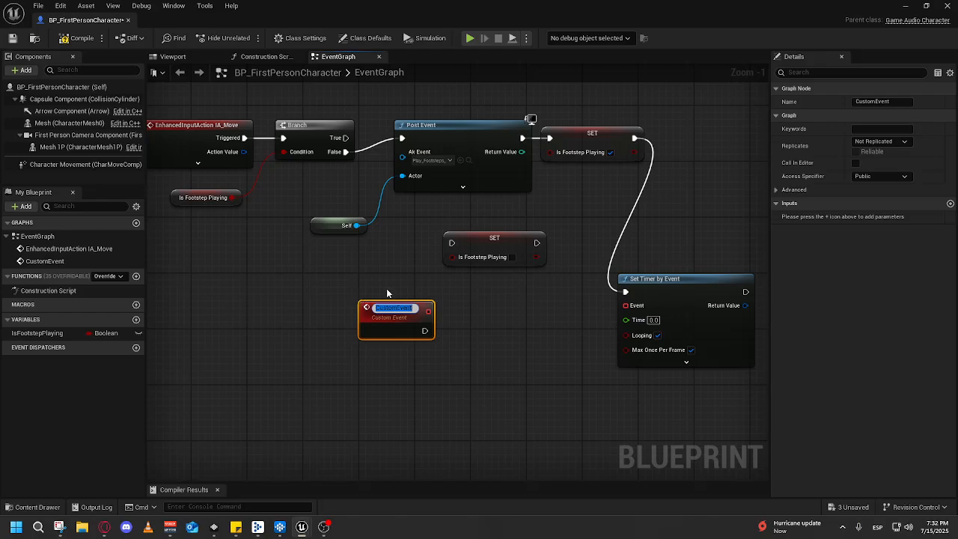
text(Foot)
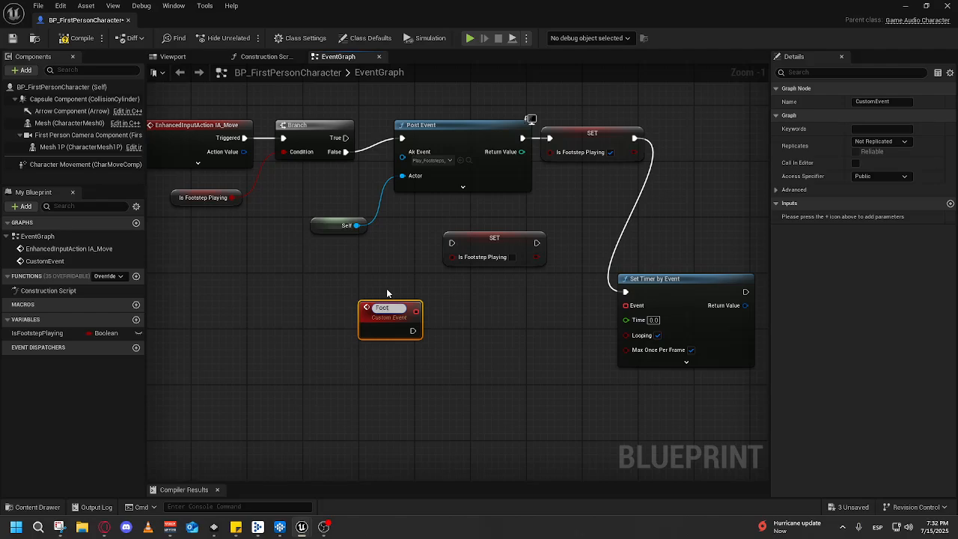
text(ep Boolean)
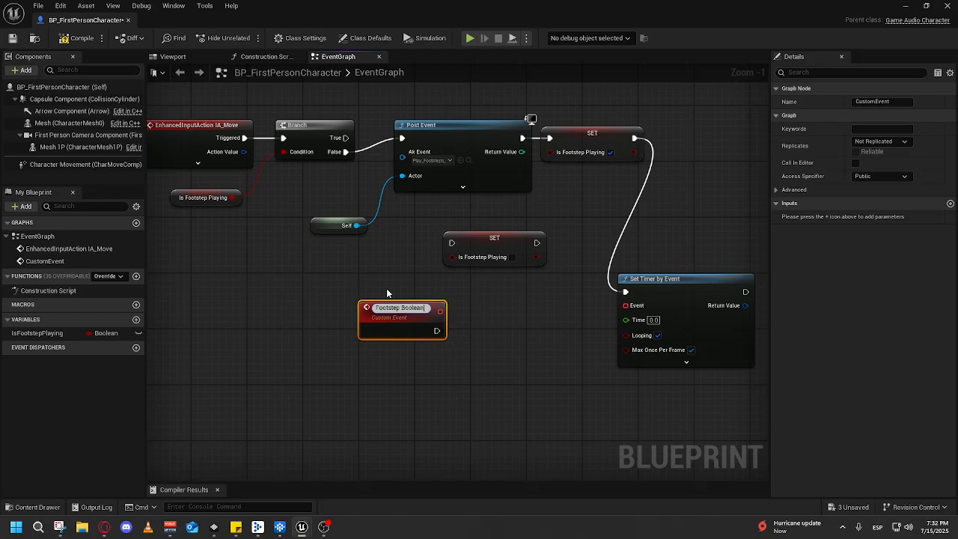
key(Return)
- Connect Footstep Boolean's execution output to the new SET node and its delegate output to Set Timer by Event's Event input
drag(425, 327, 526, 390)
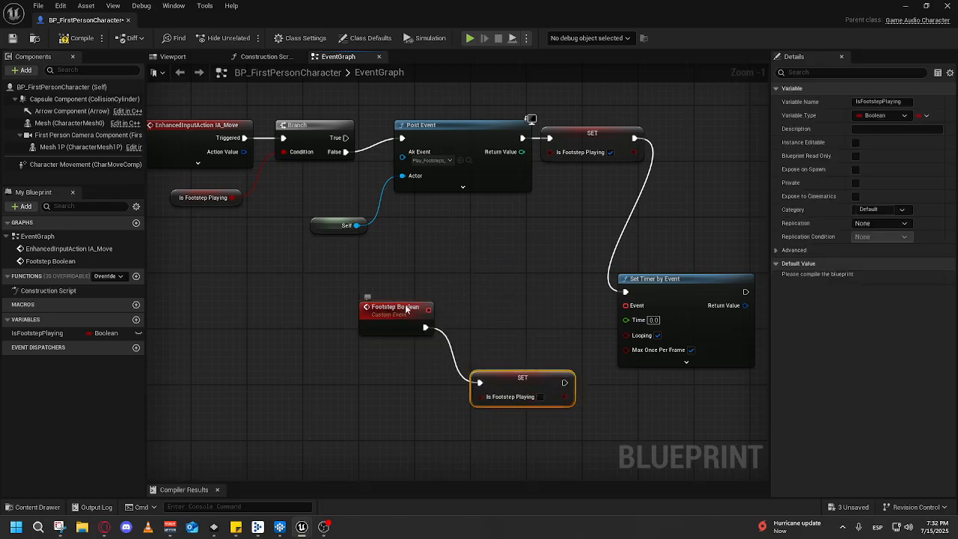
drag(405, 304, 481, 283)
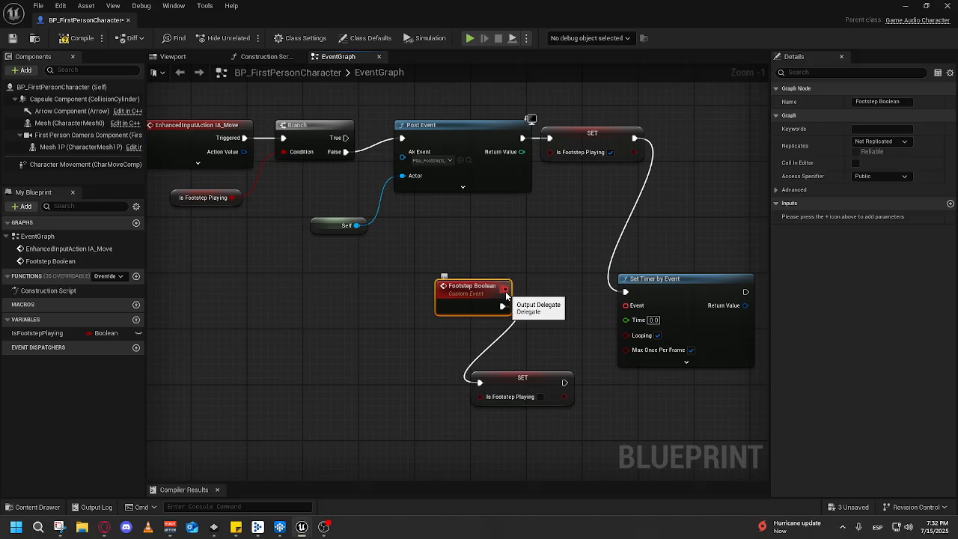
drag(505, 287, 626, 306)
drag(594, 262, 586, 196)
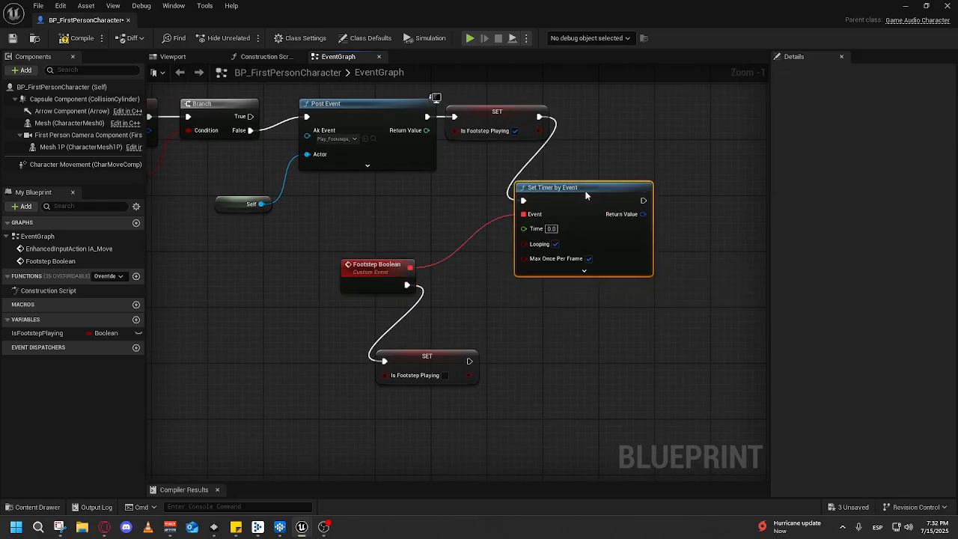
drag(493, 283, 547, 321)
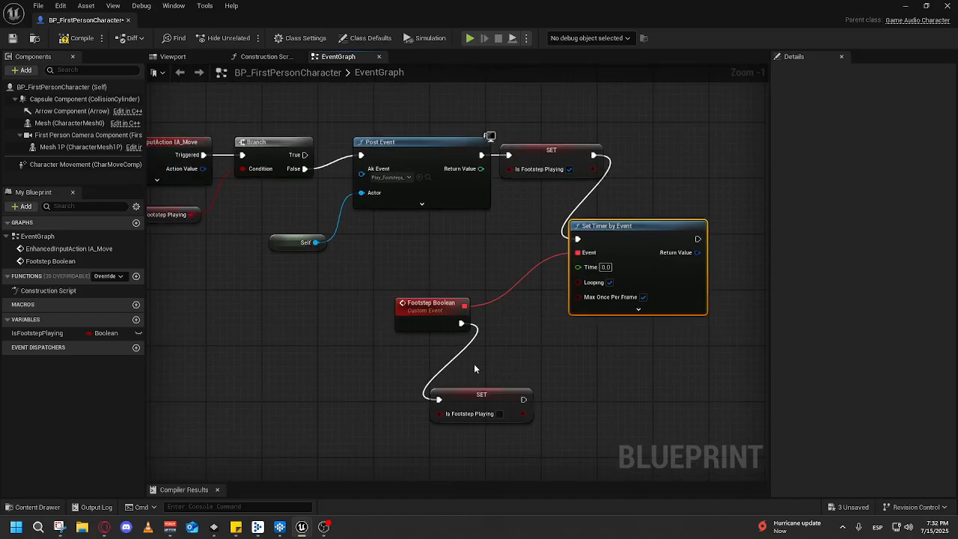
- Set the Time value of the Set Timer by Event node to 0.8
drag(517, 351, 467, 349)
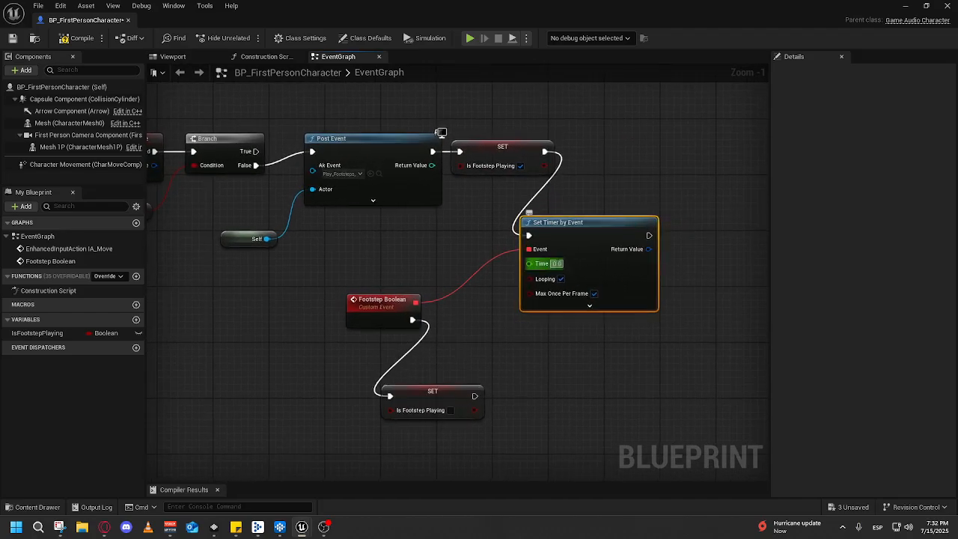
click(556, 263)
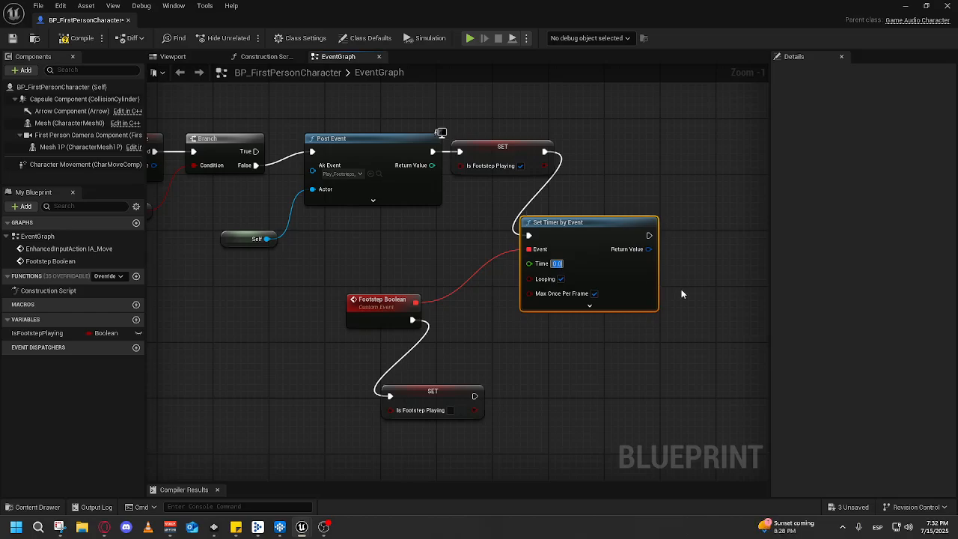
text(0.8)
key(Return)
click(512, 298)
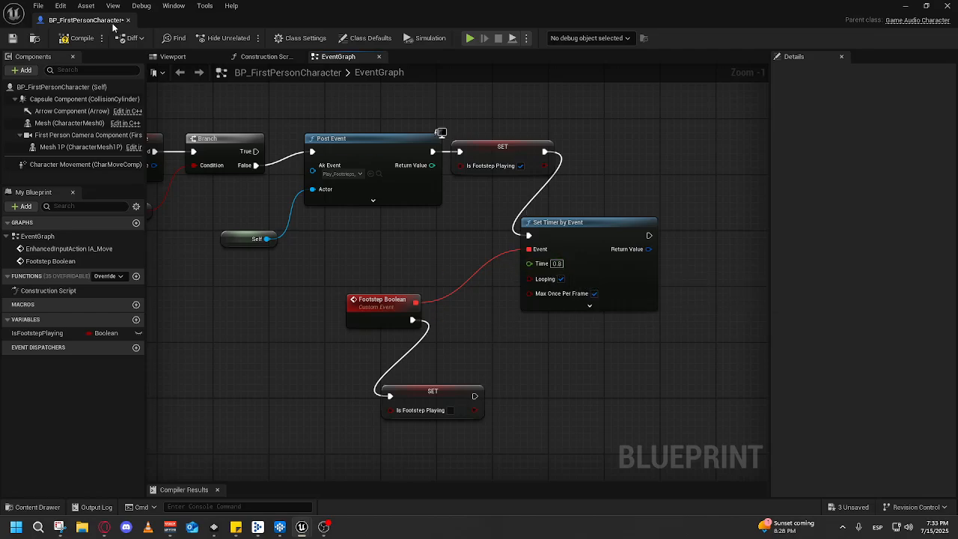
- Play-test the level from the main editor window, walking and jumping around to check the footstep timing
click(906, 5)
click(248, 37)
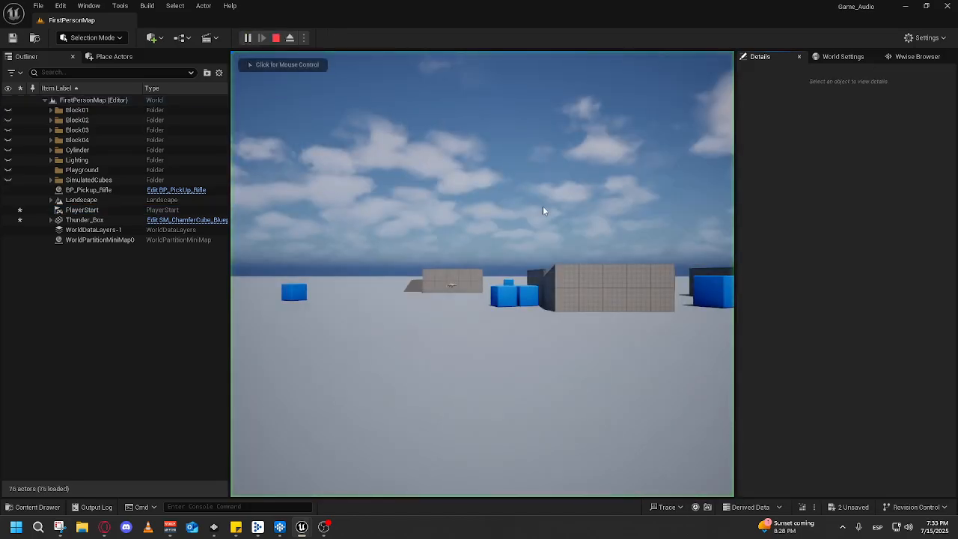
click(543, 206)
key(w)
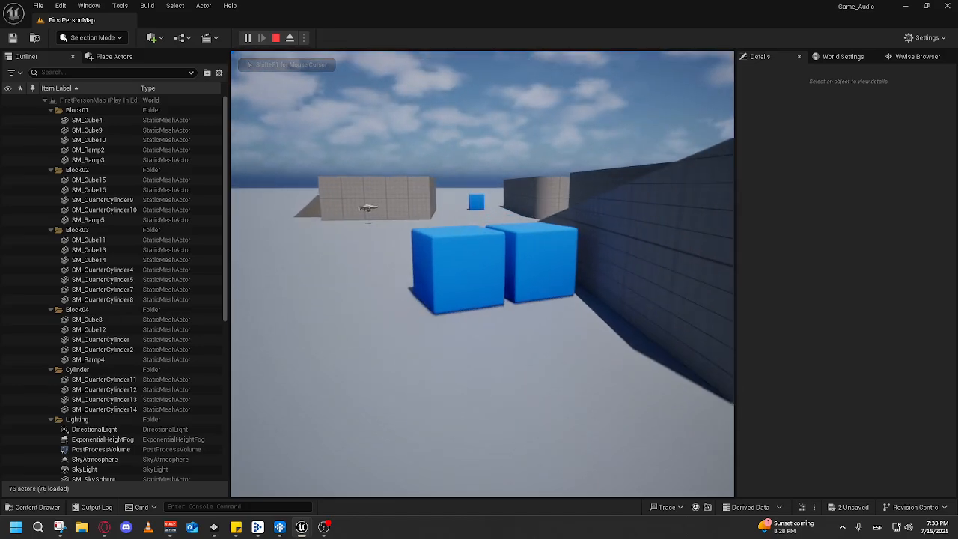
key(space)
key(space)
key(space)
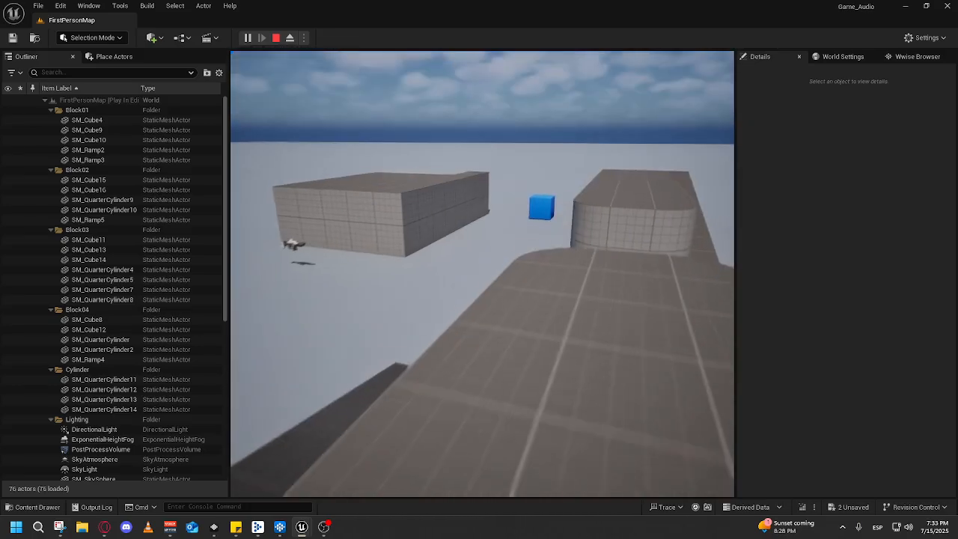
key(w)
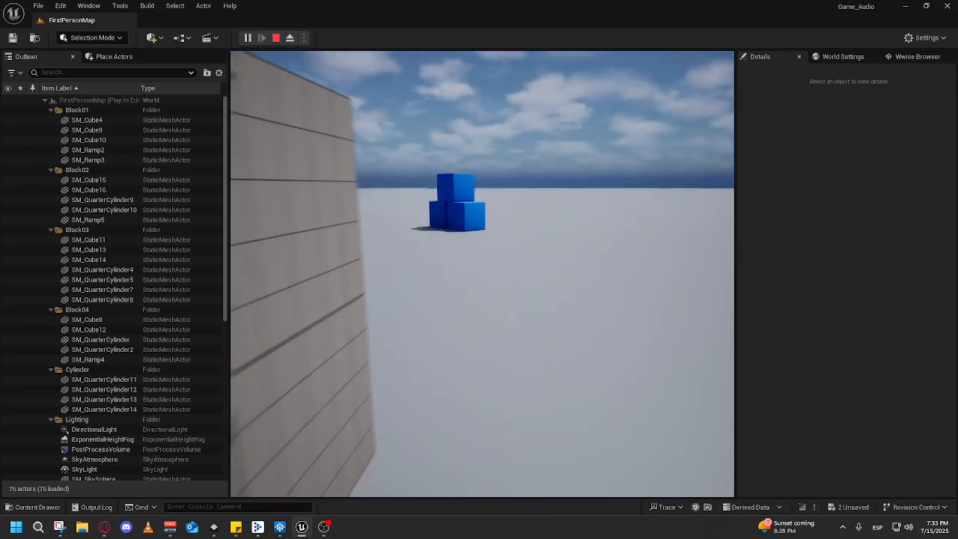
key(Escape)
- Return to Unreal Editor and reopen the BP_FirstPersonCharacter Blueprint from the project content
click(902, 6)
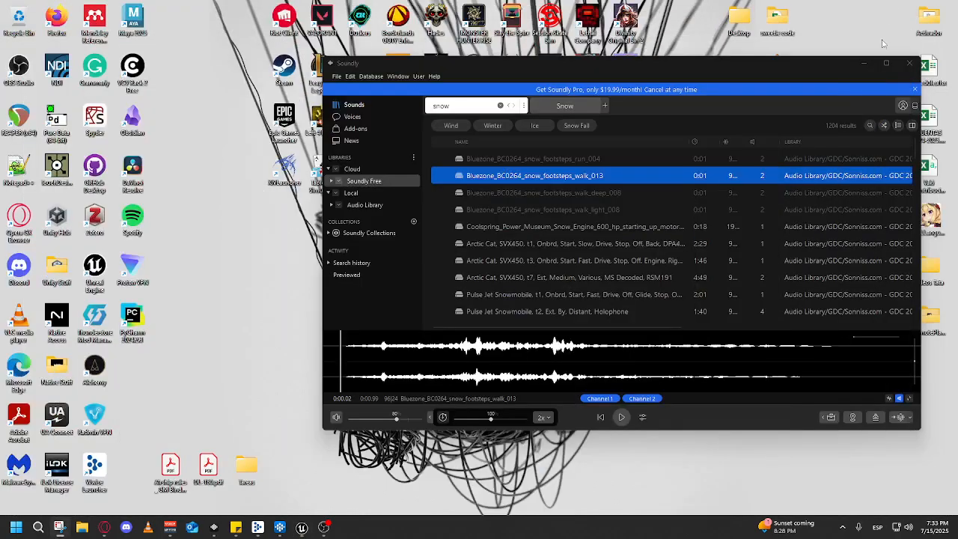
click(302, 528)
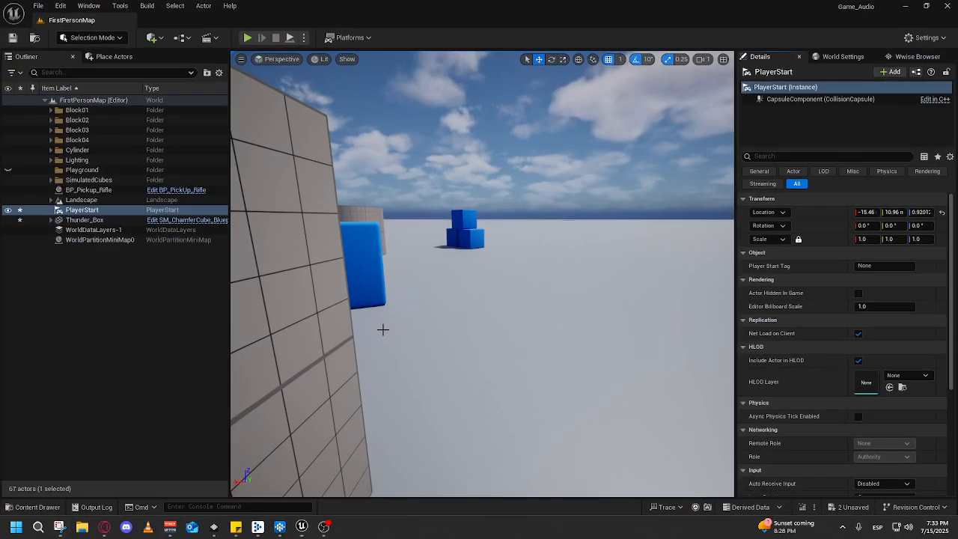
click(33, 507)
double_click(102, 353)
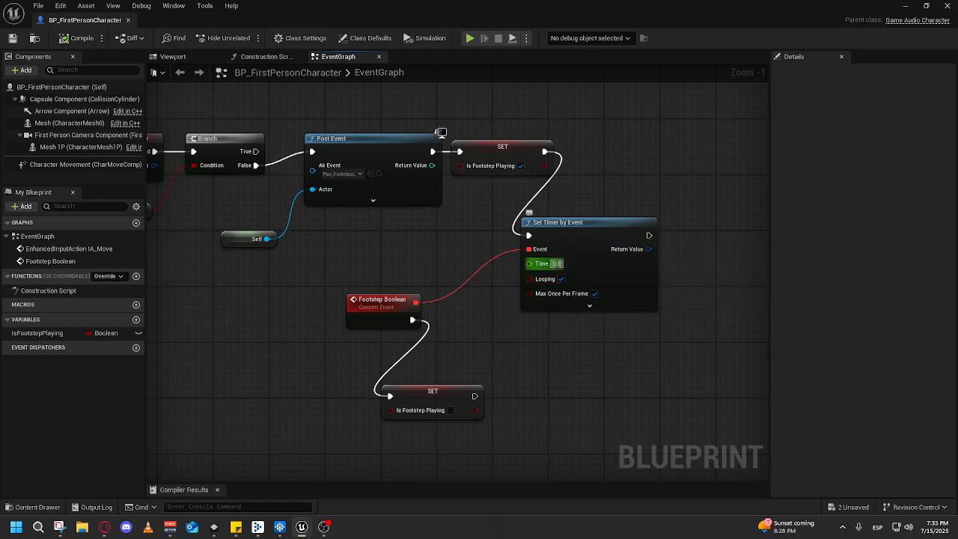
- Move Footstep Boolean and its SET node above the main chain and align Set Timer by Event with the first SET node
scroll(535, 360, up, 1)
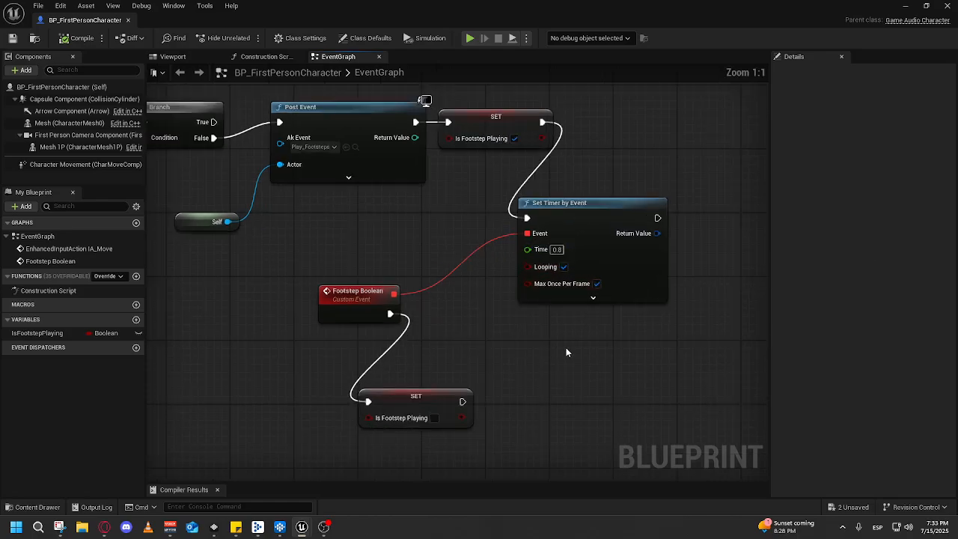
scroll(552, 342, down, 3)
drag(540, 360, 610, 347)
drag(595, 412, 674, 114)
drag(646, 237, 519, 298)
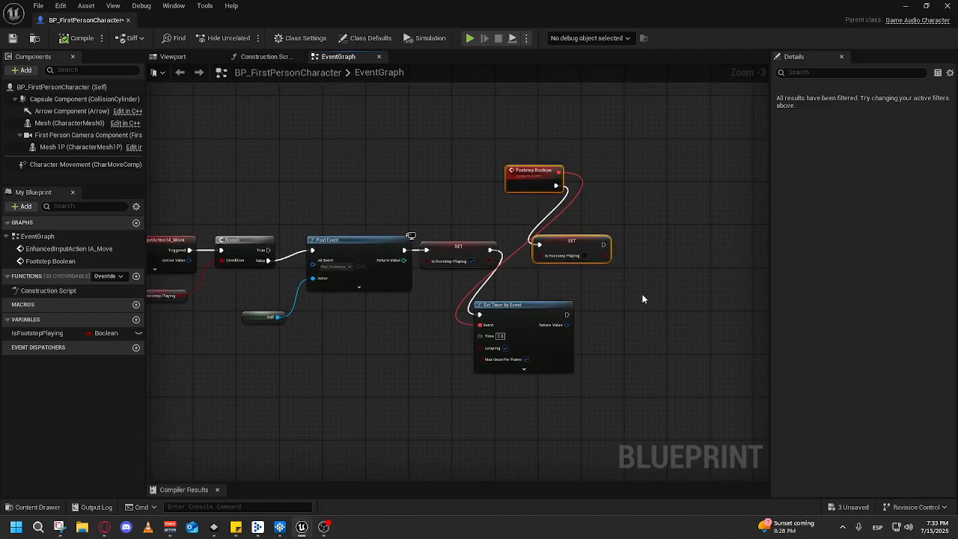
drag(572, 245, 456, 174)
drag(524, 307, 558, 242)
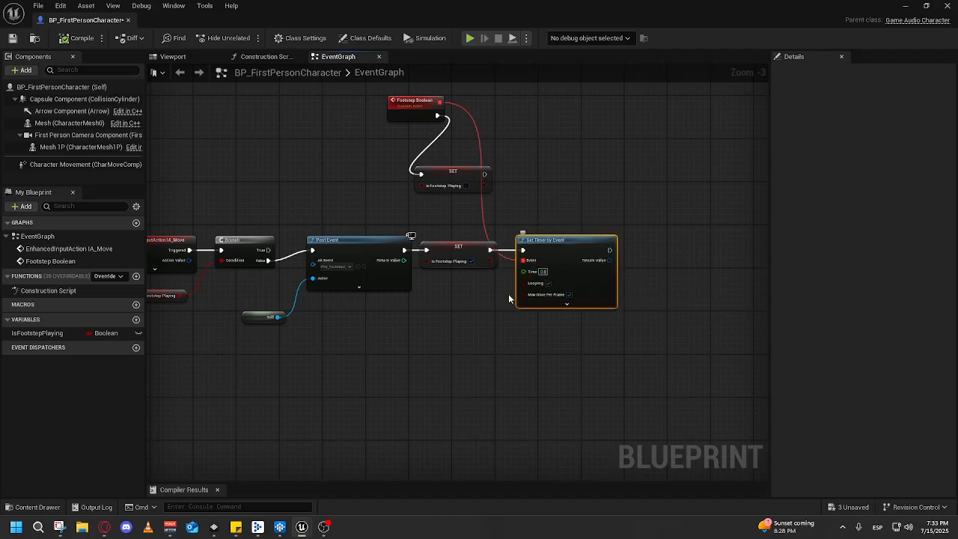
- Examine the Character Movement component's general and walking settings, especially Max Walk Speed
scroll(511, 294, up, 3)
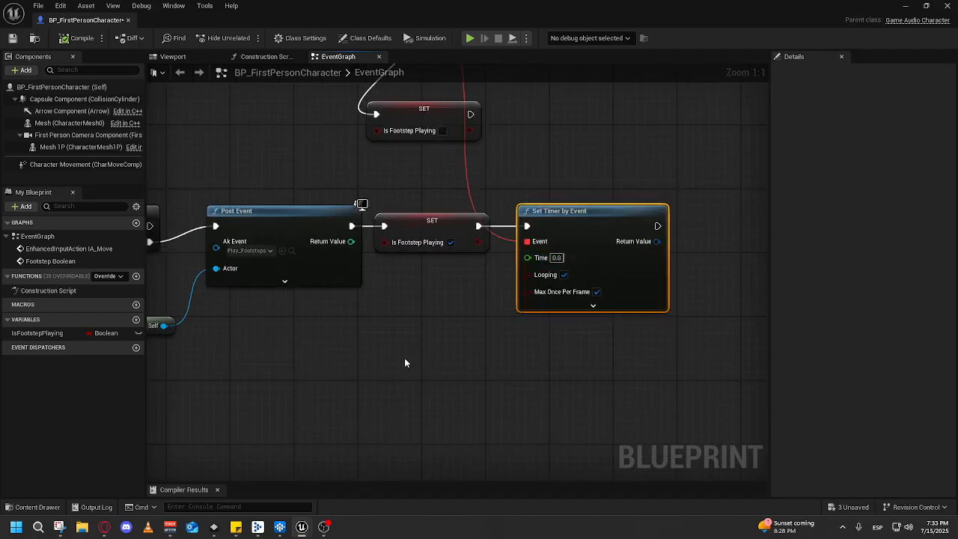
drag(404, 358, 508, 318)
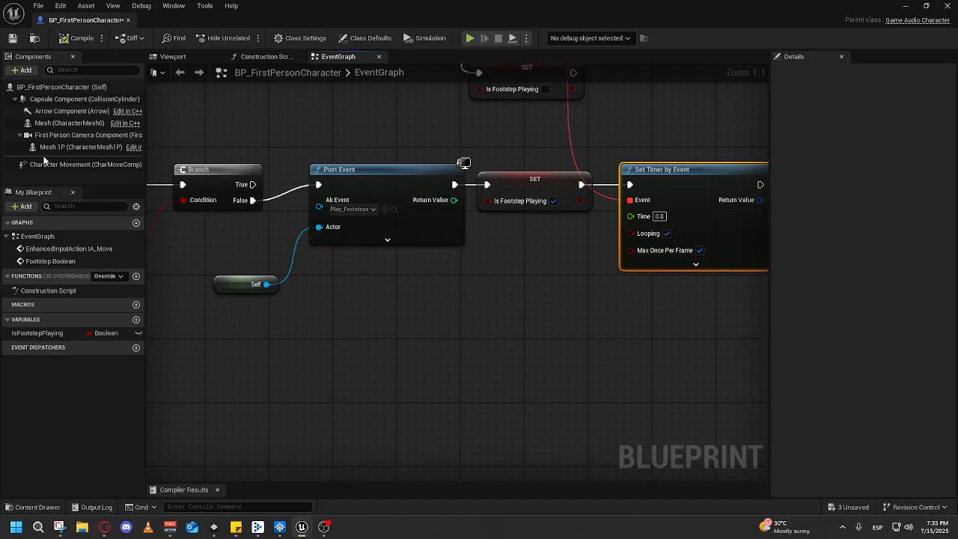
drag(667, 315, 577, 328)
click(75, 165)
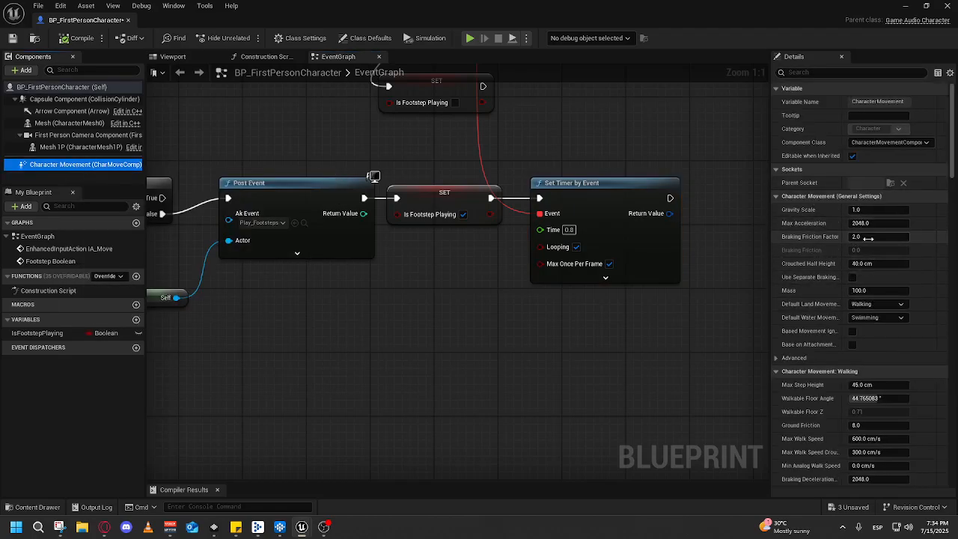
scroll(881, 330, down, 2)
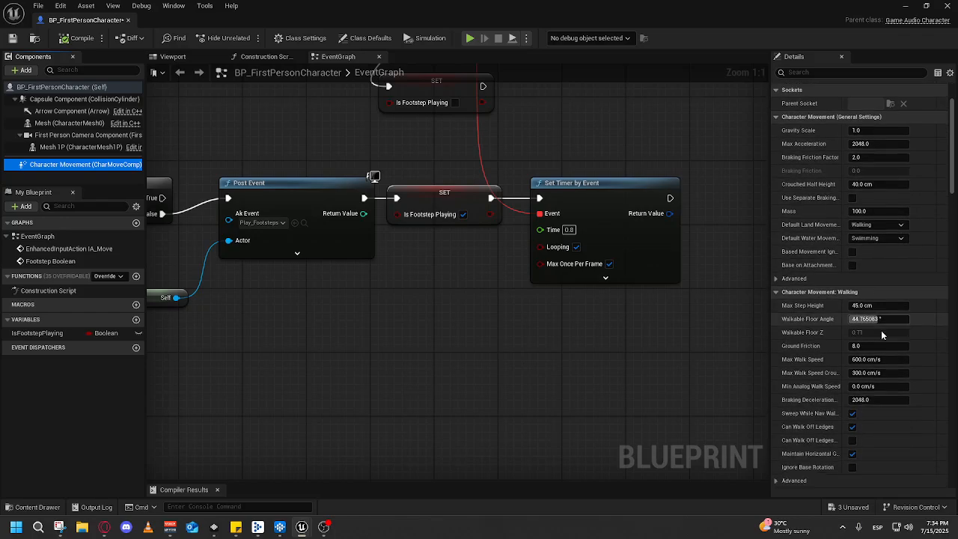
scroll(895, 328, up, 2)
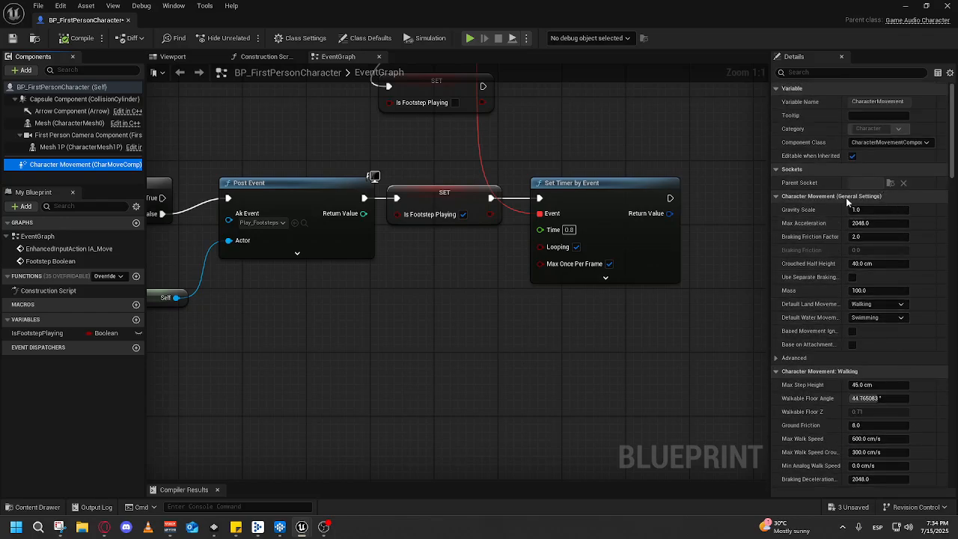
scroll(816, 225, down, 3)
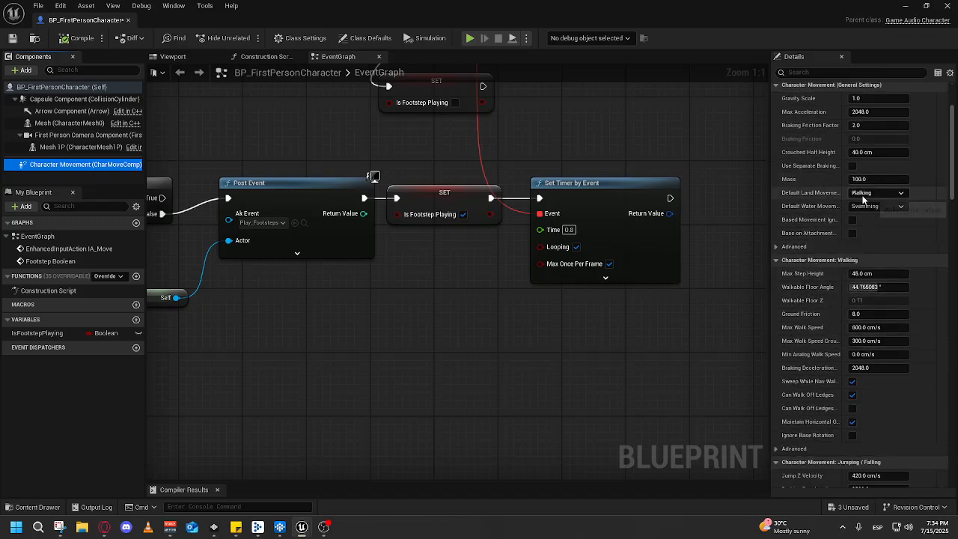
scroll(875, 291, down, 1)
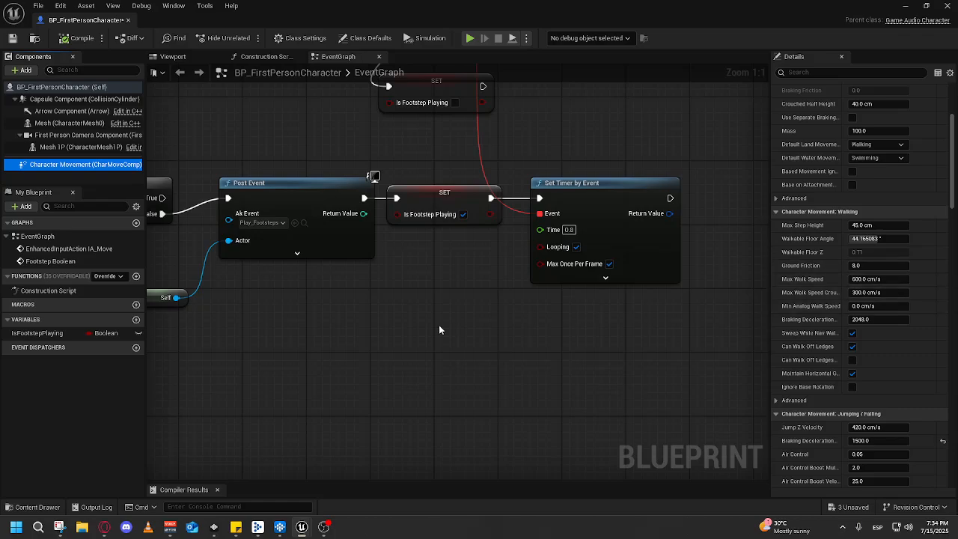
drag(429, 315, 427, 277)
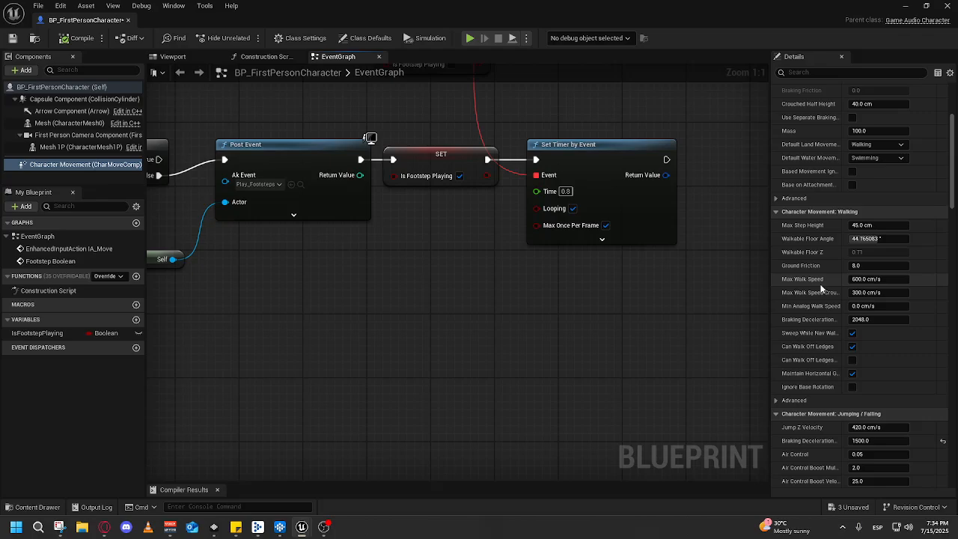
scroll(899, 322, up, 4)
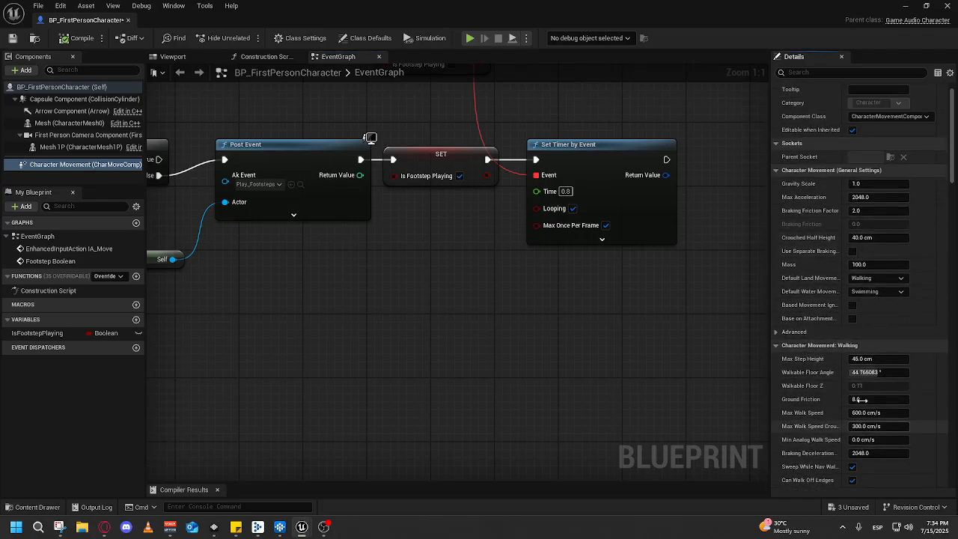
scroll(794, 385, down, 2)
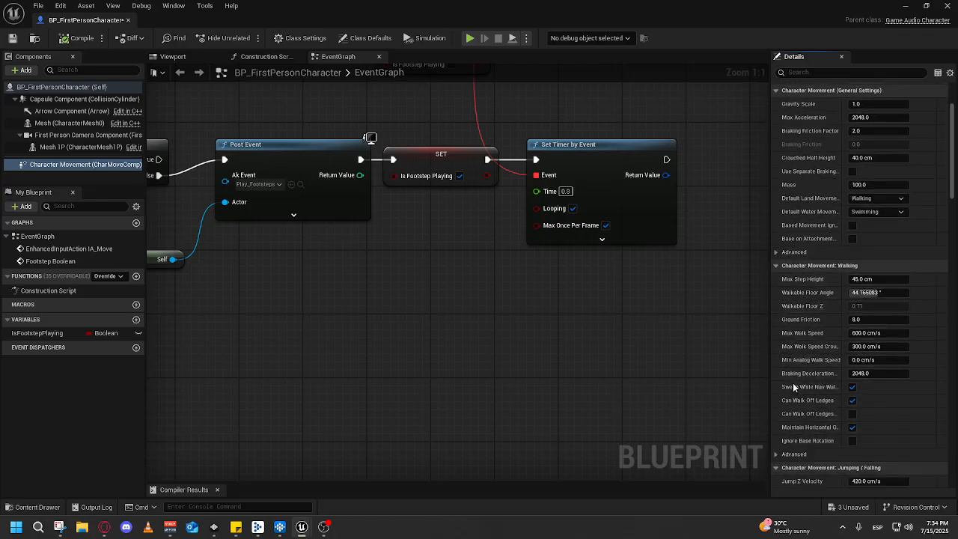
scroll(861, 307, down, 4)
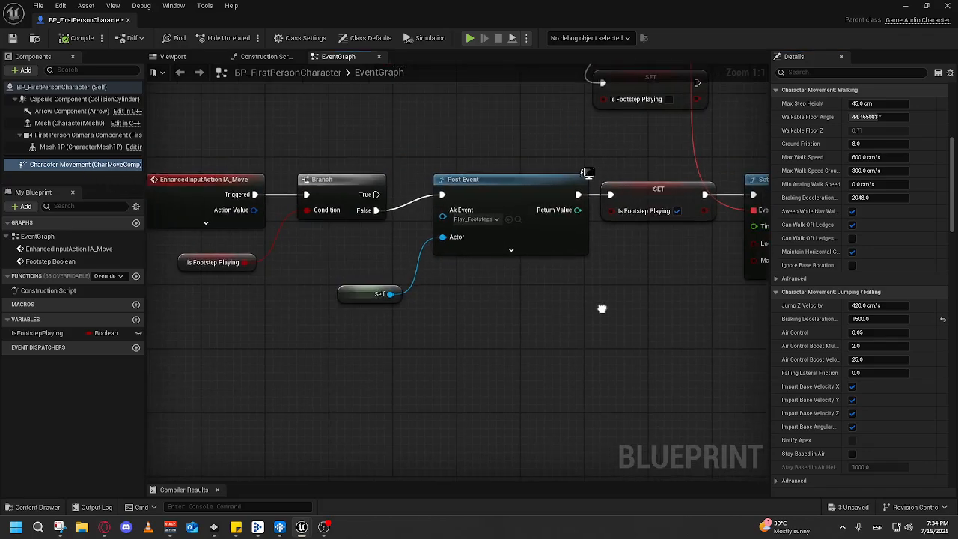
- Add a Get Max Speed node targeting Character Movement and place both nodes below the Self node
right_click(382, 292)
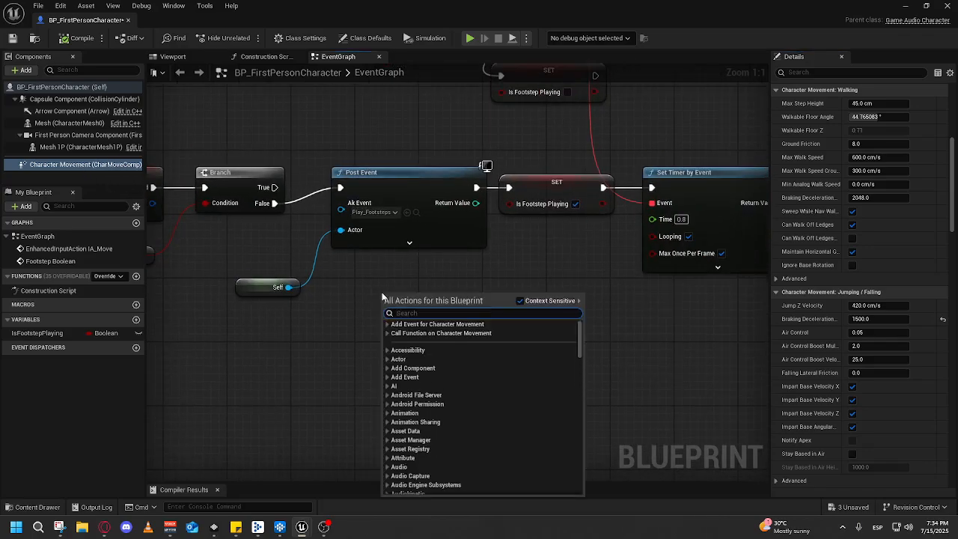
text(max speed)
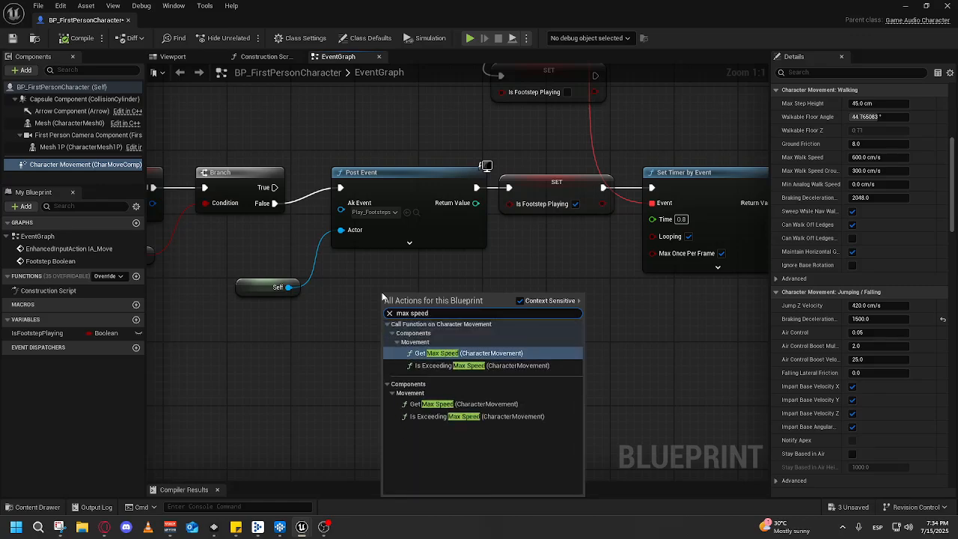
key(Return)
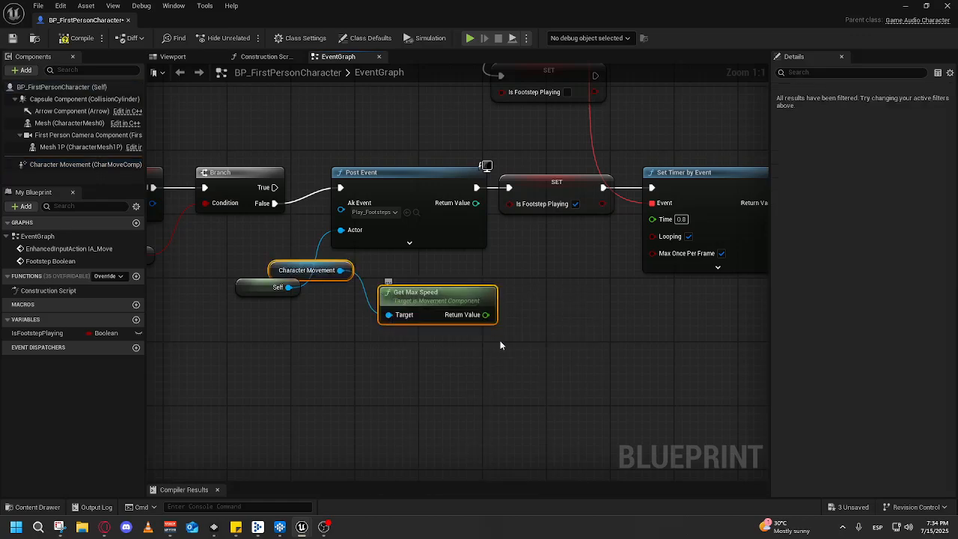
drag(480, 342, 336, 271)
drag(434, 295, 451, 335)
click(538, 308)
drag(300, 317, 251, 367)
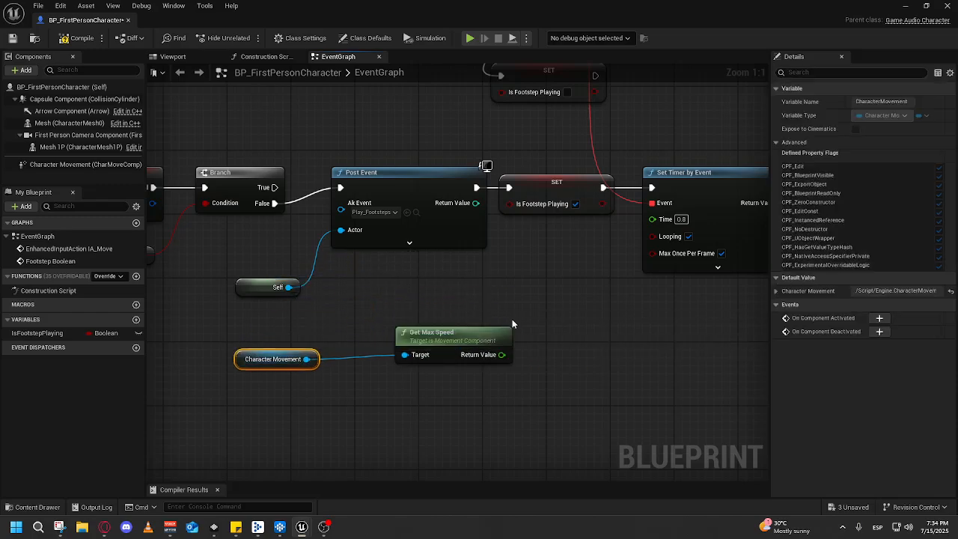
- Move Get Max Speed and Character Movement farther below the Post Event chain, with Character Movement slightly lower
drag(502, 312, 404, 251)
drag(414, 354, 199, 279)
drag(335, 274, 370, 351)
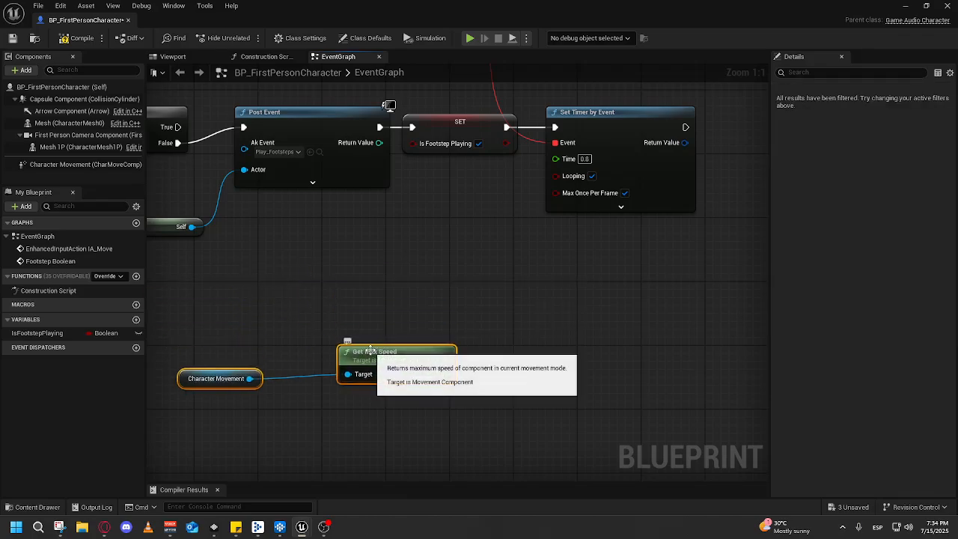
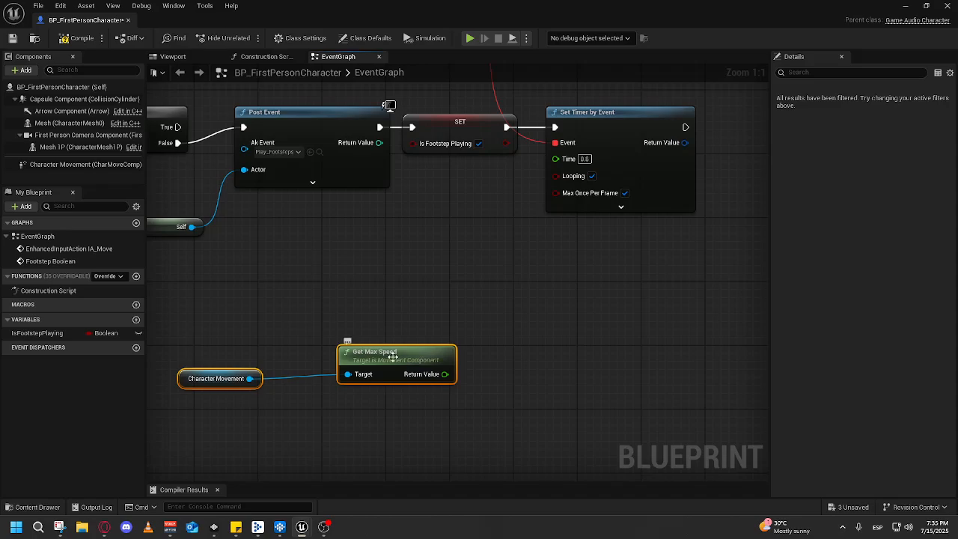
drag(370, 352, 354, 319)
click(169, 342)
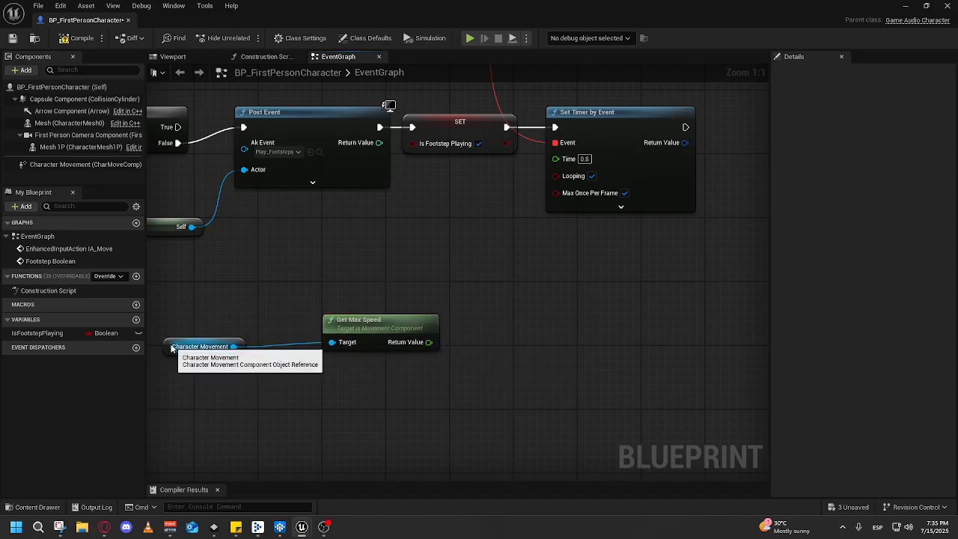
drag(170, 342, 169, 374)
- Recheck the Character Movement component's walking speed settings and arrange the Character Movement and Get Max Speed nodes closer together
click(627, 120)
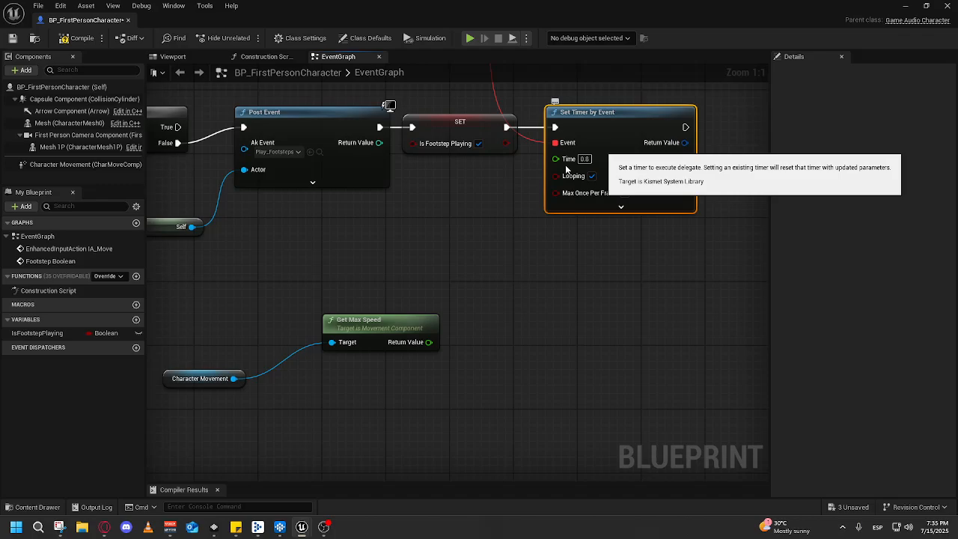
click(53, 159)
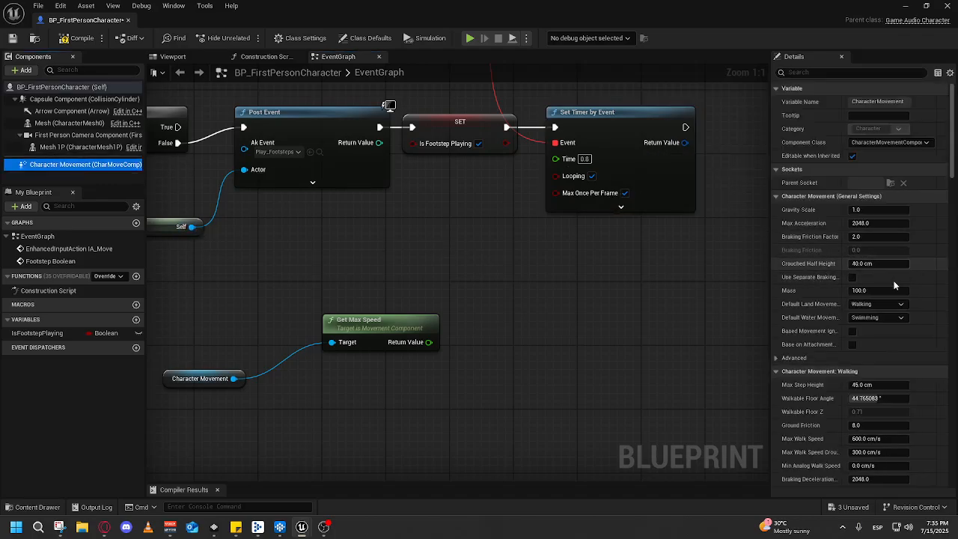
scroll(896, 303, down, 3)
scroll(902, 307, down, 2)
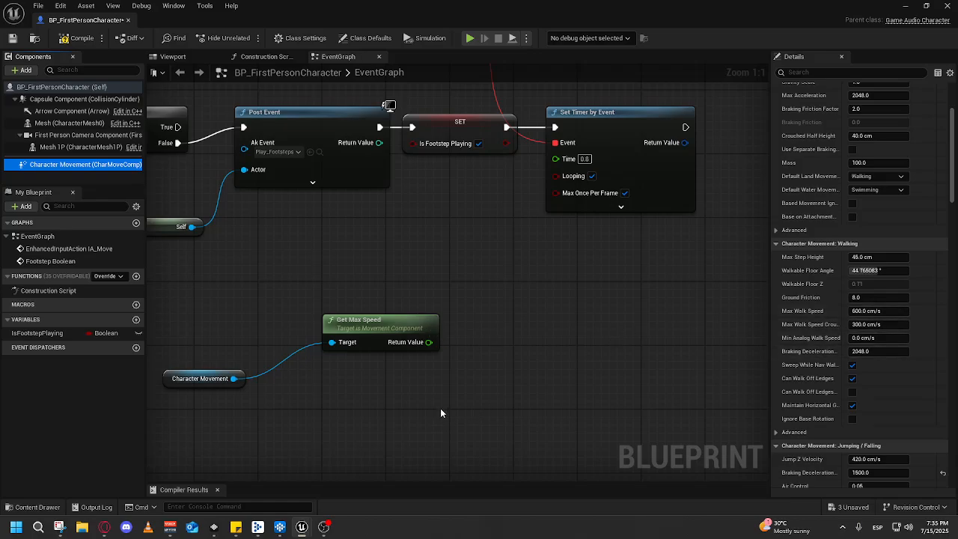
drag(441, 408, 486, 406)
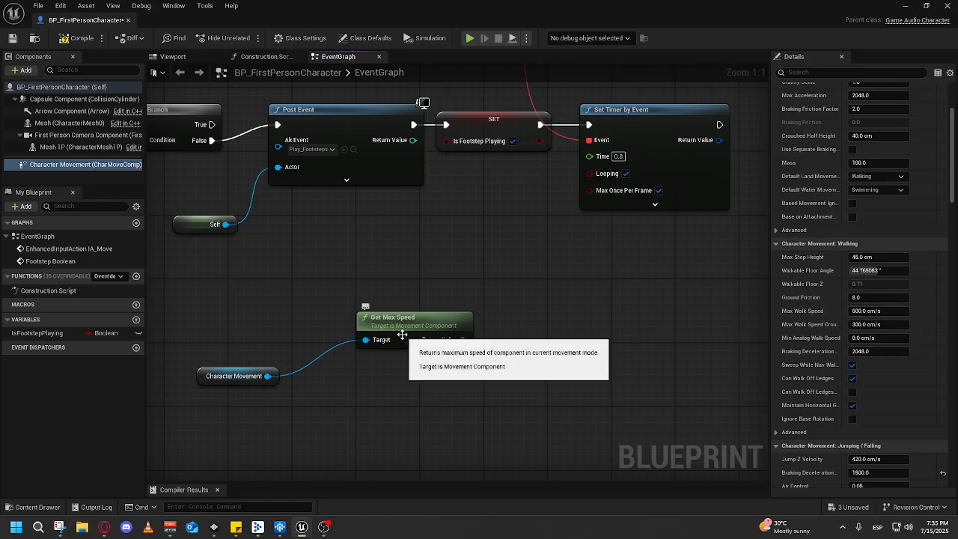
drag(418, 326, 456, 308)
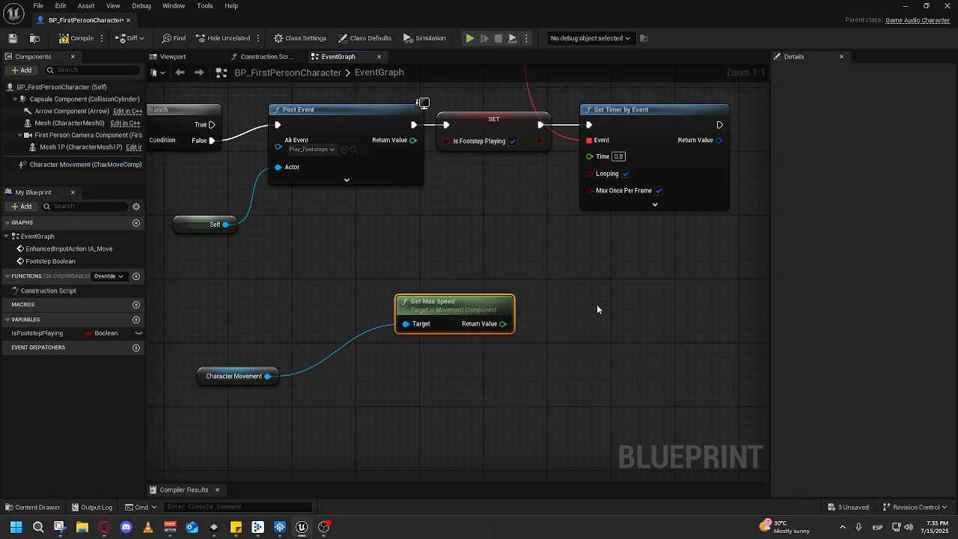
drag(203, 375, 261, 383)
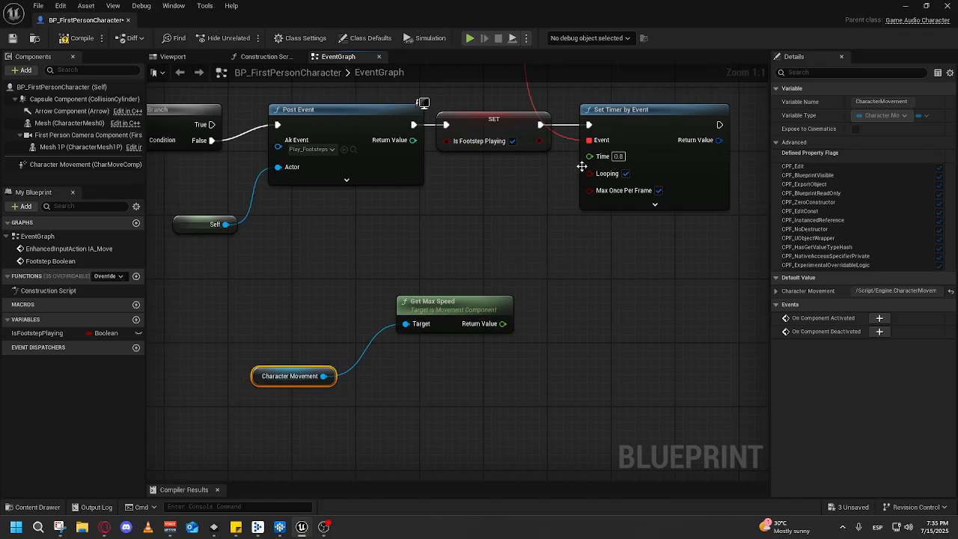
drag(483, 312, 450, 342)
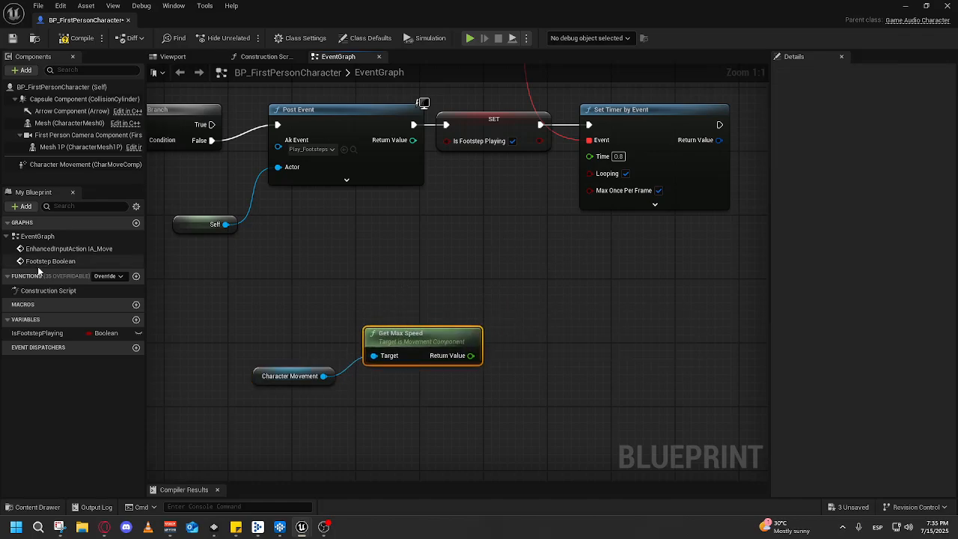
- Create an instance-editable Float variable named Footstep Ratio, compiling the Blueprint to give it a default value of 500
click(136, 321)
click(909, 114)
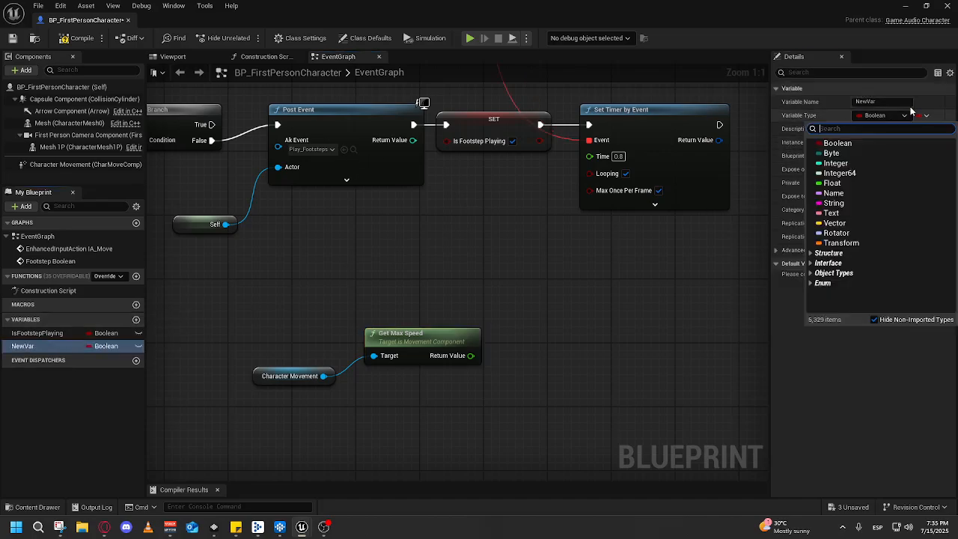
click(833, 182)
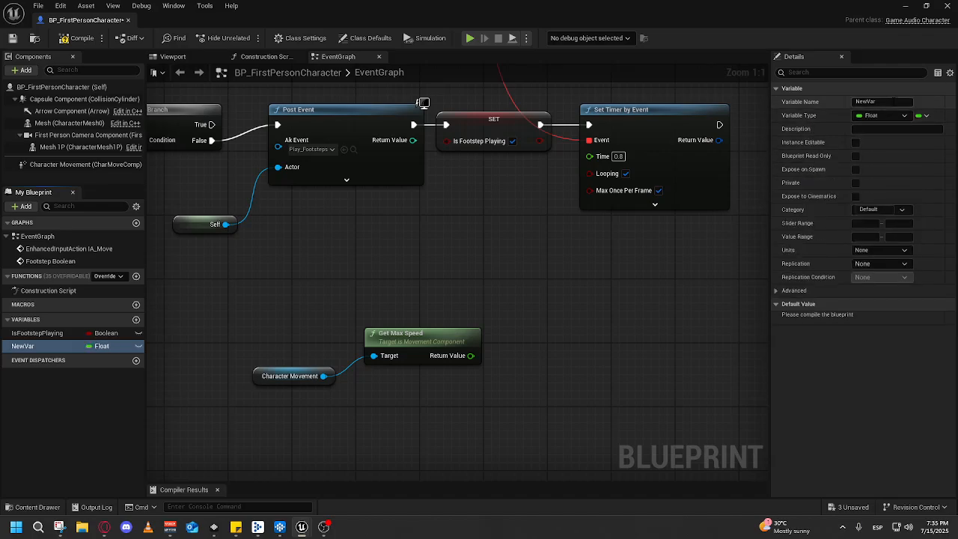
click(895, 103)
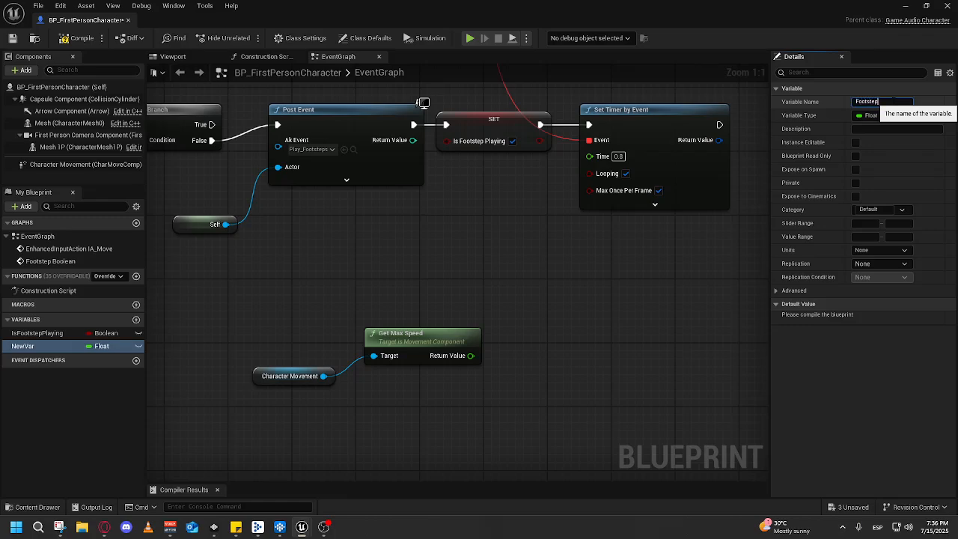
key(Return)
click(137, 346)
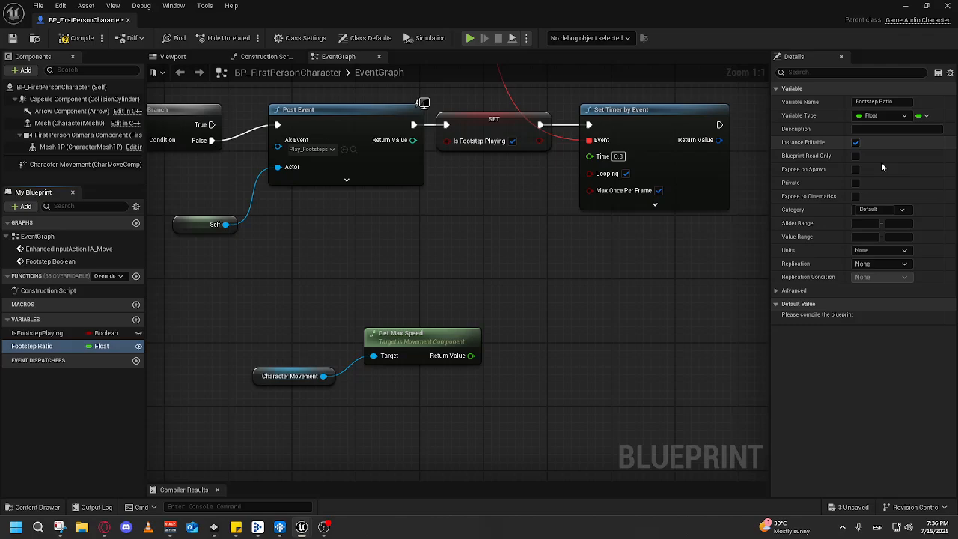
click(81, 37)
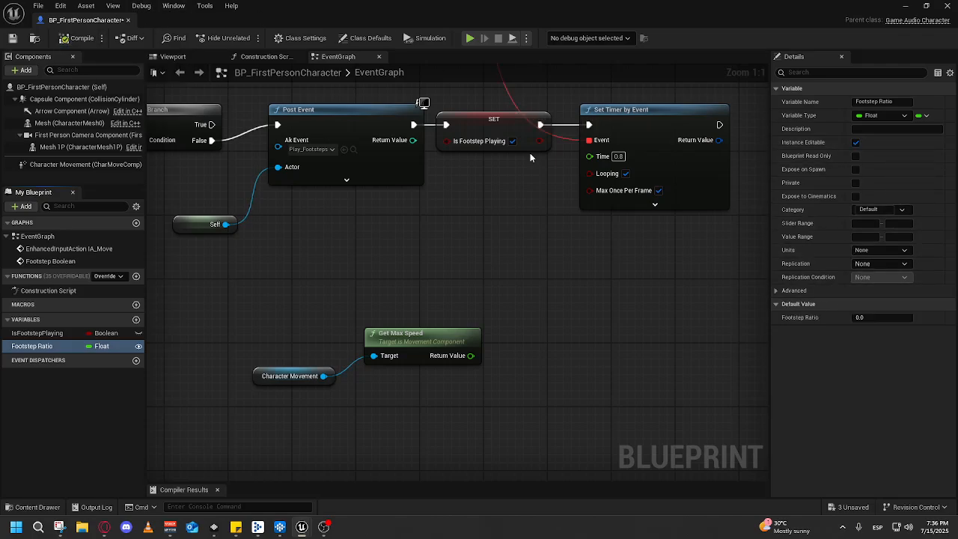
click(883, 317)
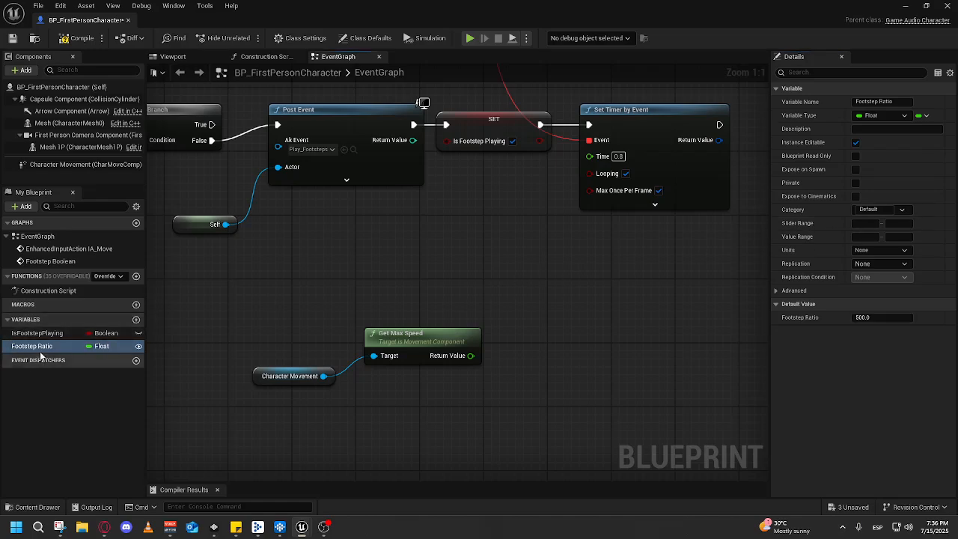
- Place a Footstep Ratio getter above Get Max Speed and add a Divide node beside them
drag(33, 346, 384, 268)
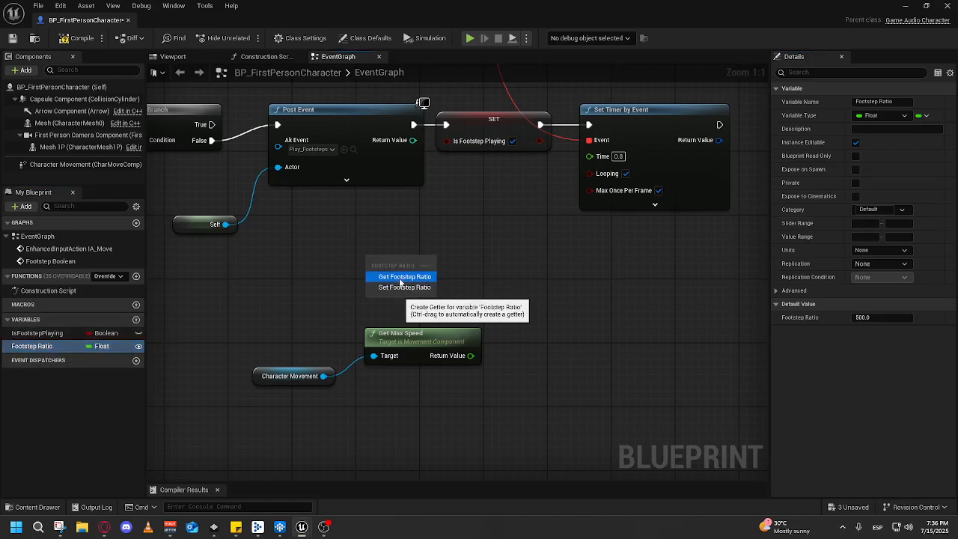
click(401, 277)
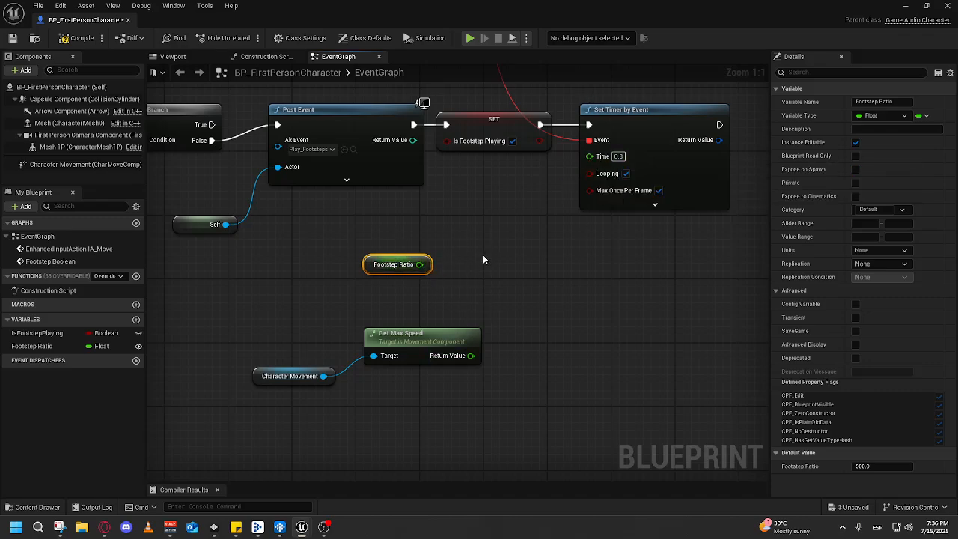
right_click(521, 283)
text(divi)
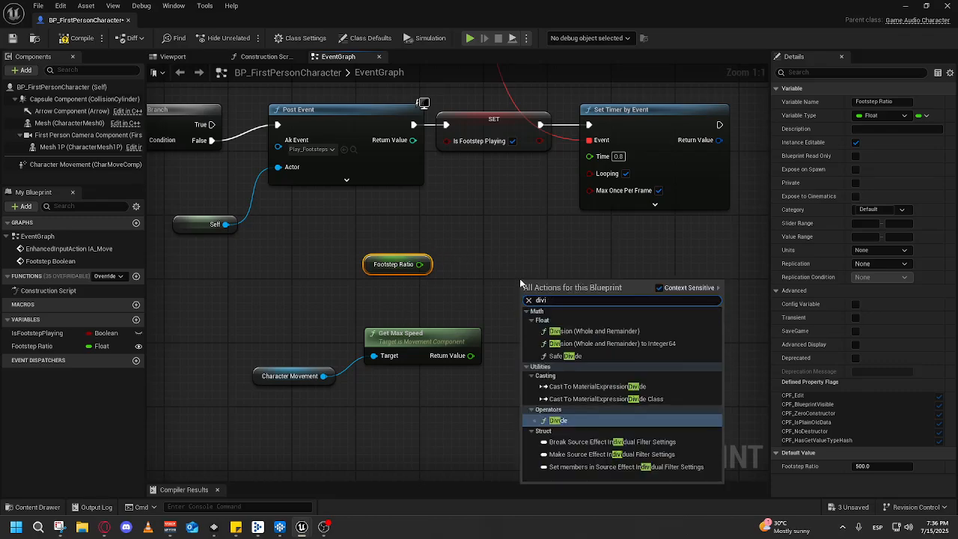
key(Return)
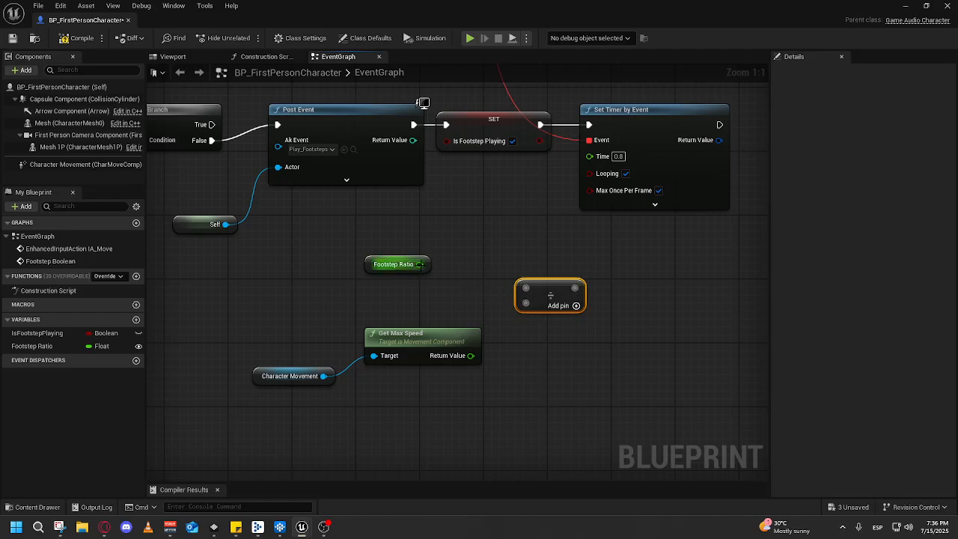
- Divide Footstep Ratio by the Get Max Speed return value and feed the result into the Time input of Set Timer by Event
drag(419, 264, 526, 288)
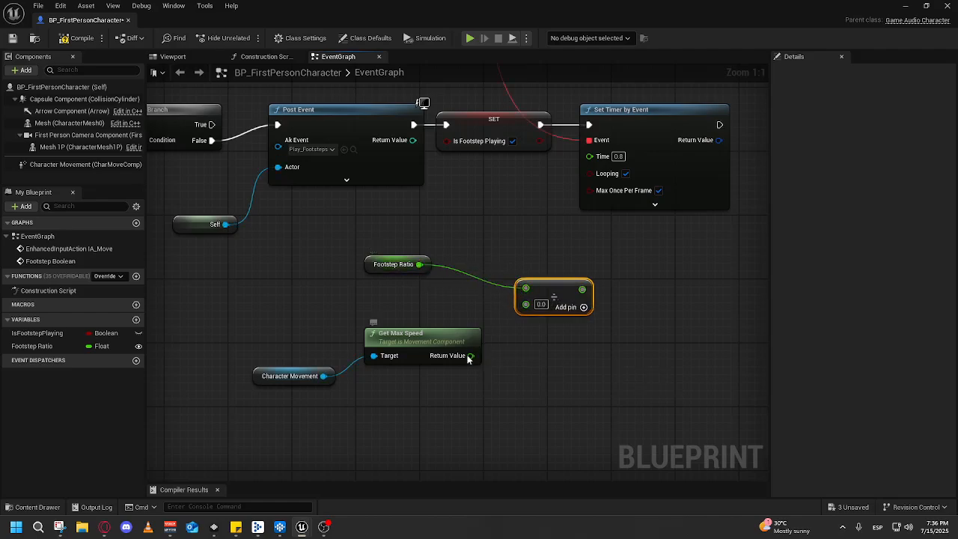
drag(471, 356, 526, 304)
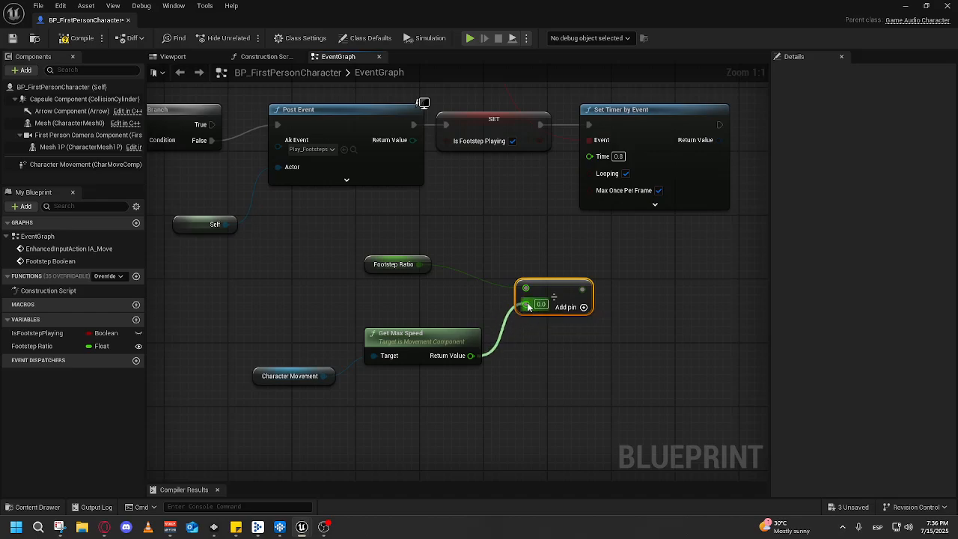
drag(579, 289, 590, 156)
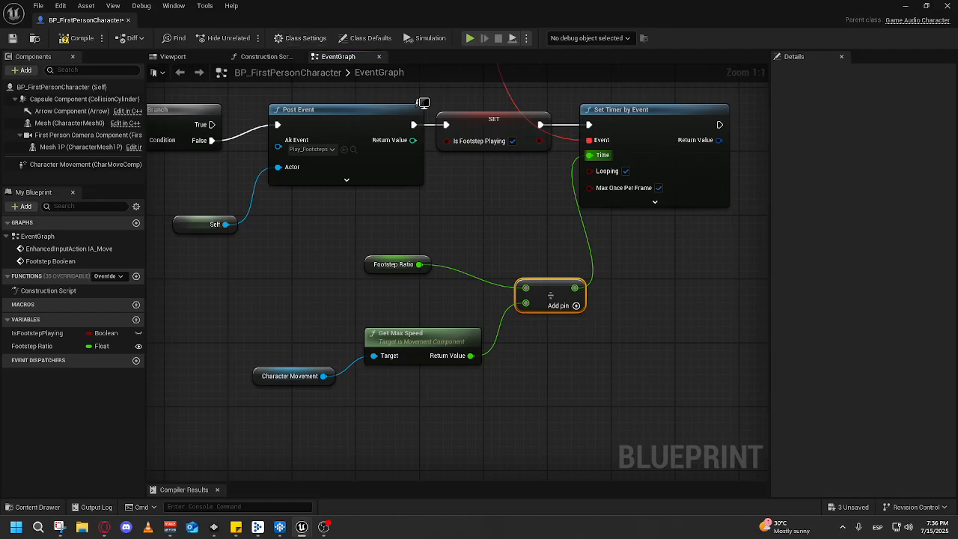
- Add a Print String node off the Divide result and run it after Set Timer by Event
drag(619, 235, 436, 273)
drag(391, 327, 622, 325)
text(print)
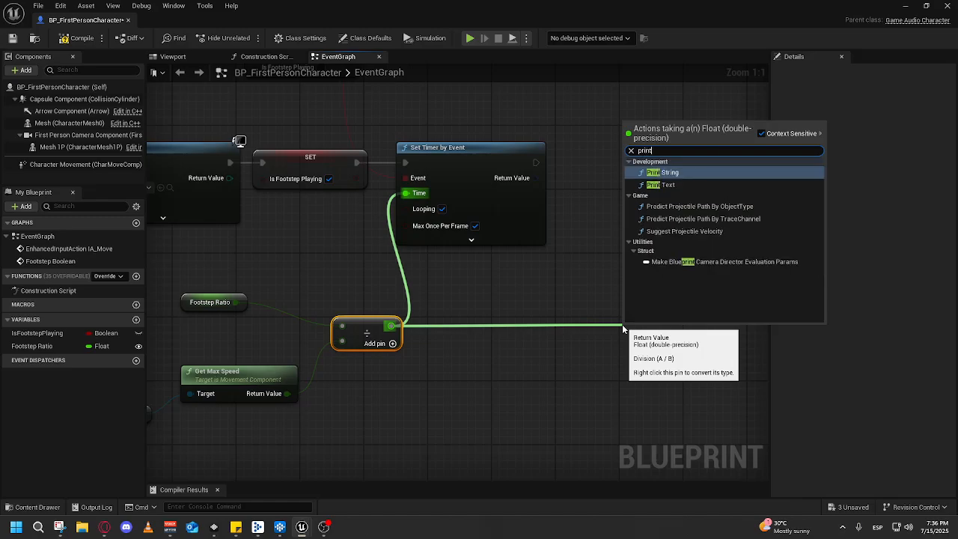
key(Return)
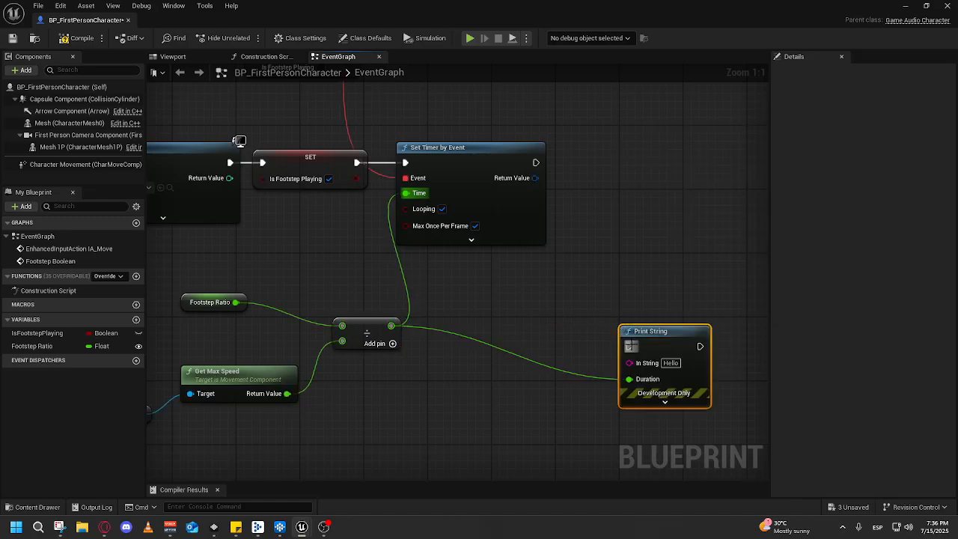
drag(631, 347, 536, 163)
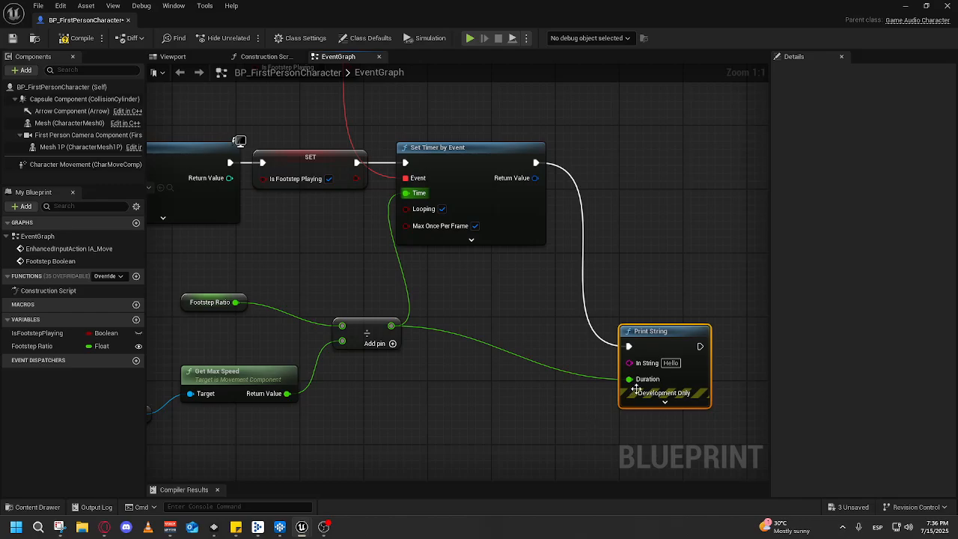
- Remove Print String's Duration link, feed the Divide result into In String, move the node closer to the timer, and compile the Blueprint
right_click(630, 388)
click(642, 422)
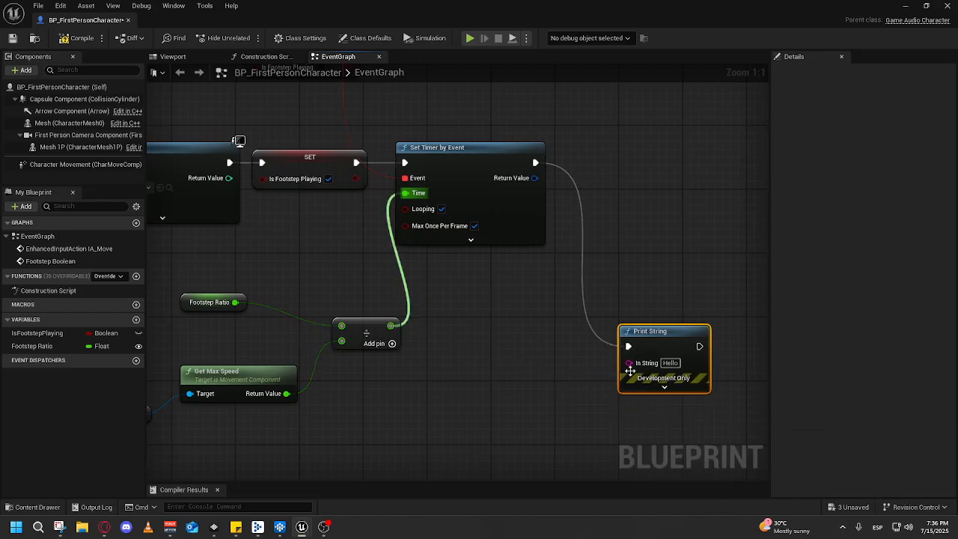
drag(630, 365, 391, 327)
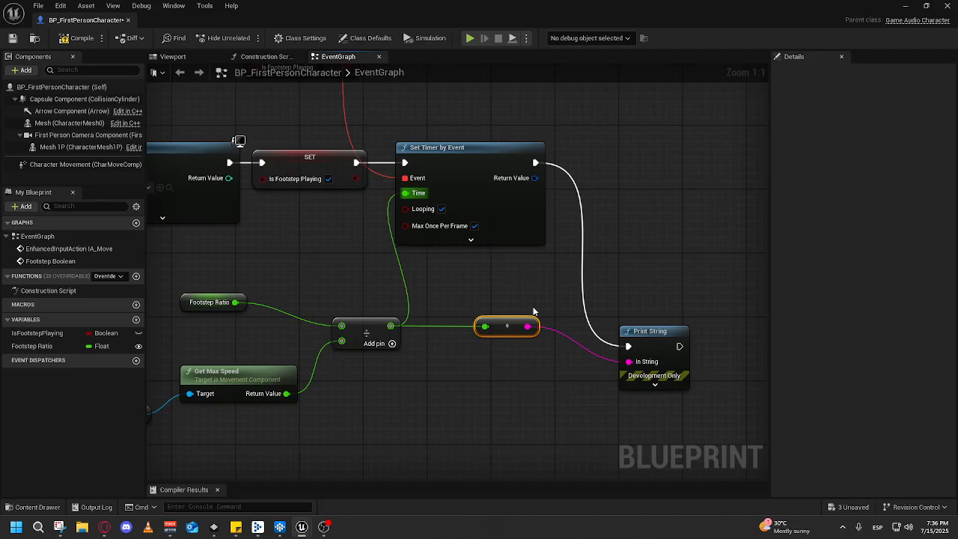
drag(662, 327, 636, 263)
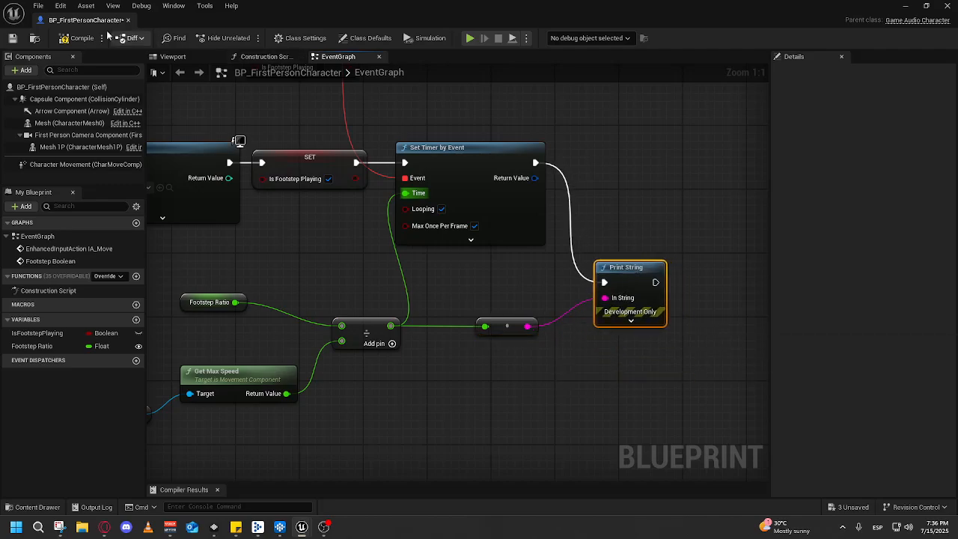
click(83, 38)
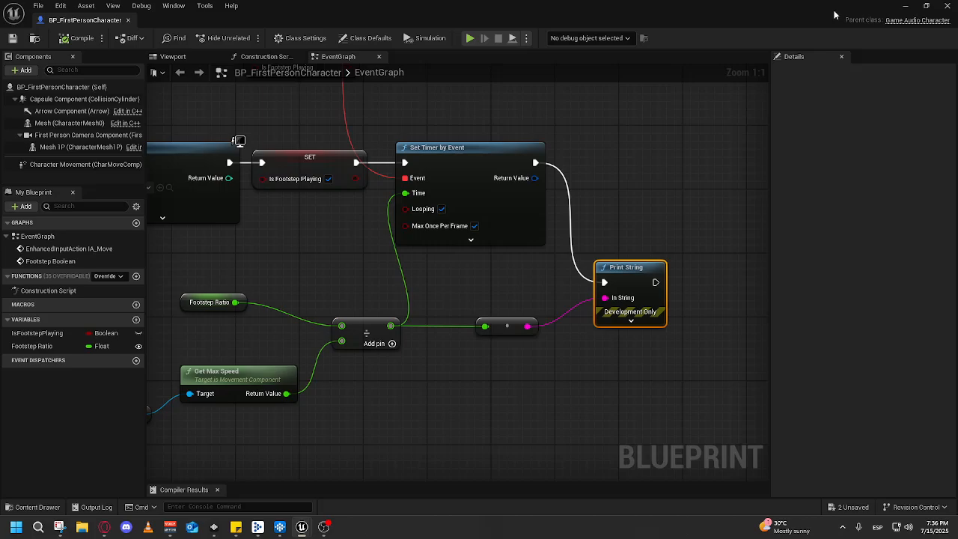
- Play the level and walk and jump around to check the printed timer interval and footstep timing, ending the session when done
click(904, 7)
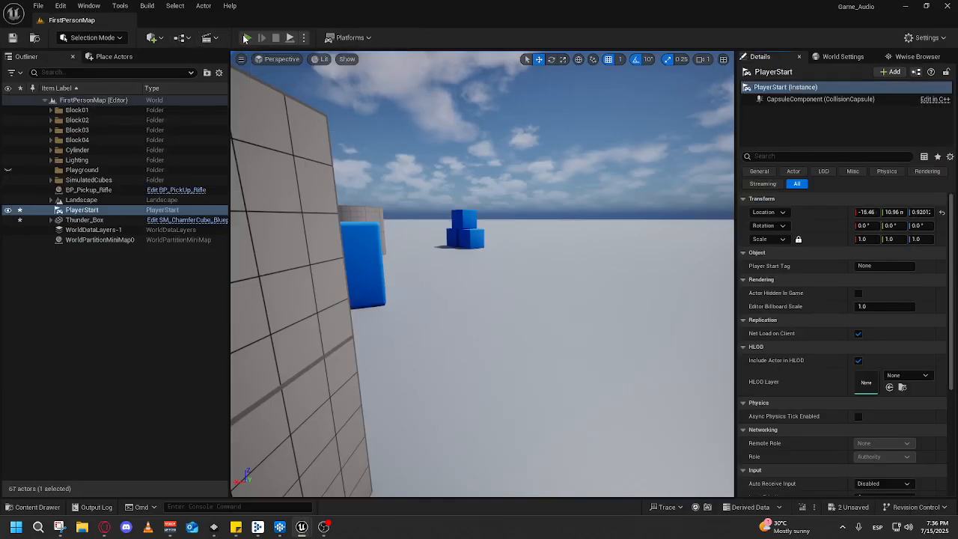
click(247, 37)
click(499, 203)
key(w)
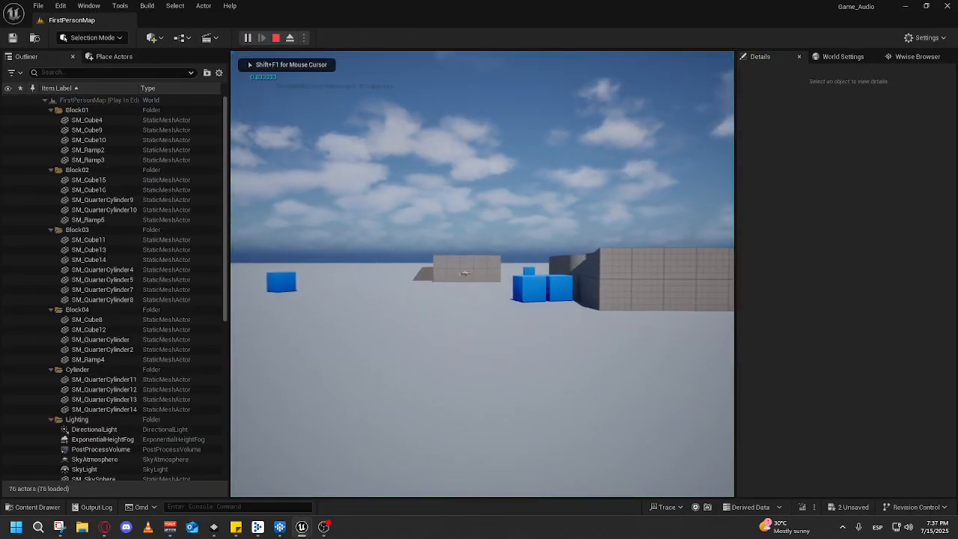
key(space)
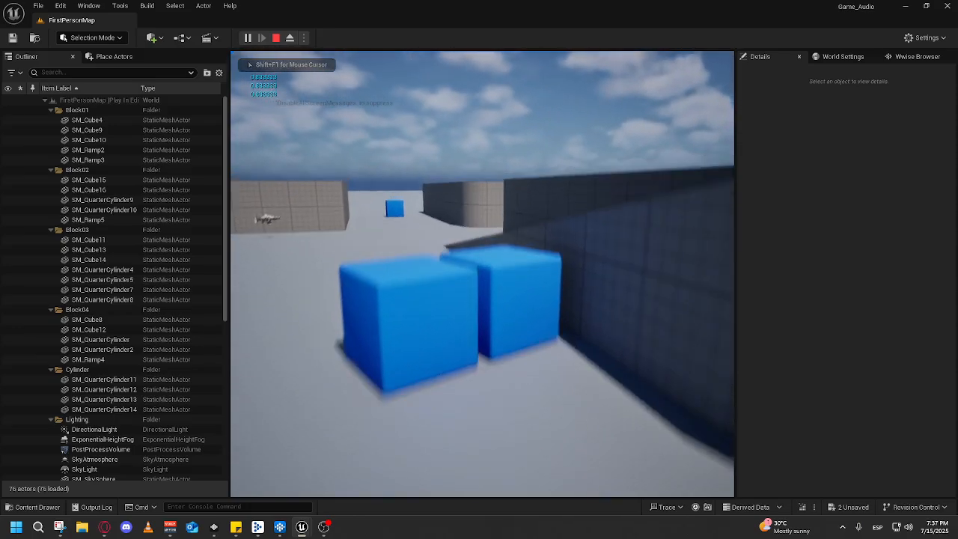
key(w)
key(space)
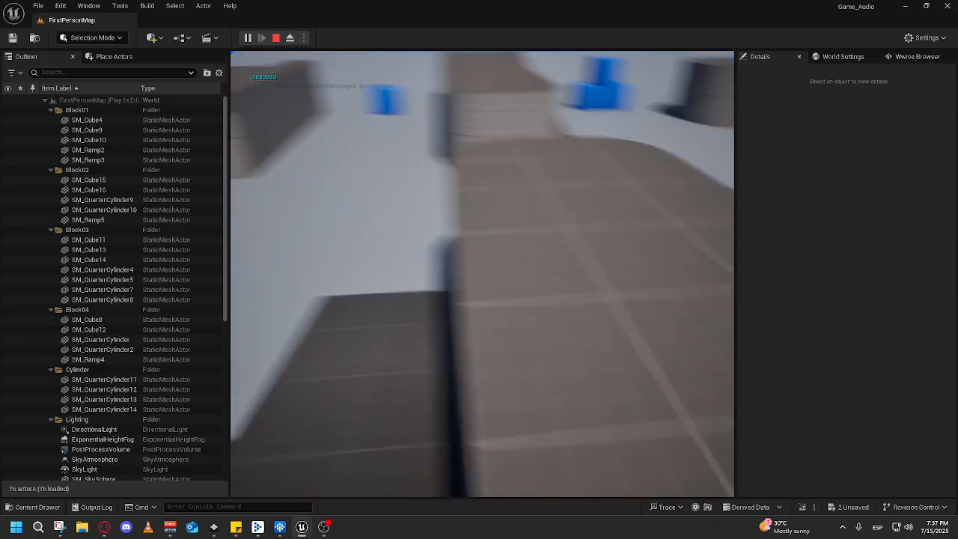
key(w)
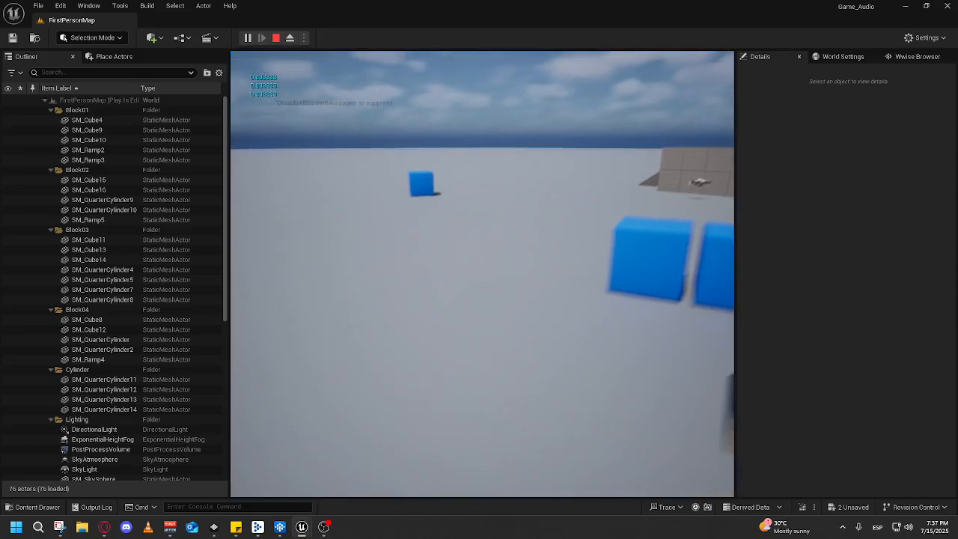
key(Escape)
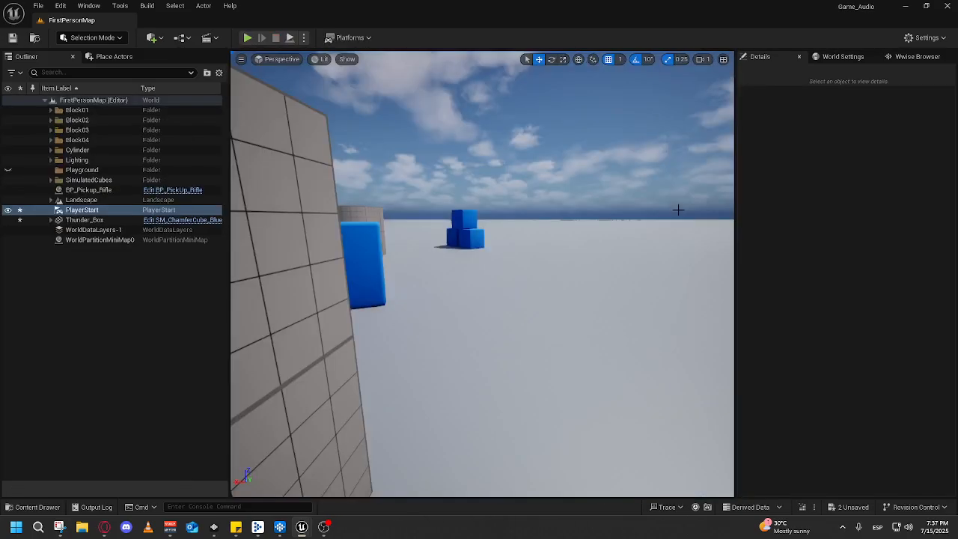
- Return to the BP_FirstPersonCharacter event graph and show the details of the Footstep Ratio variable
click(300, 535)
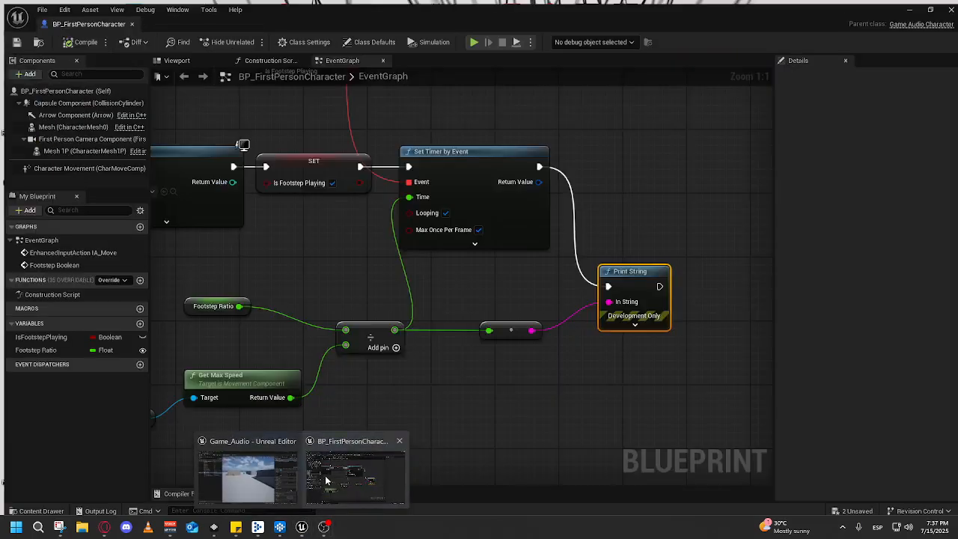
click(333, 480)
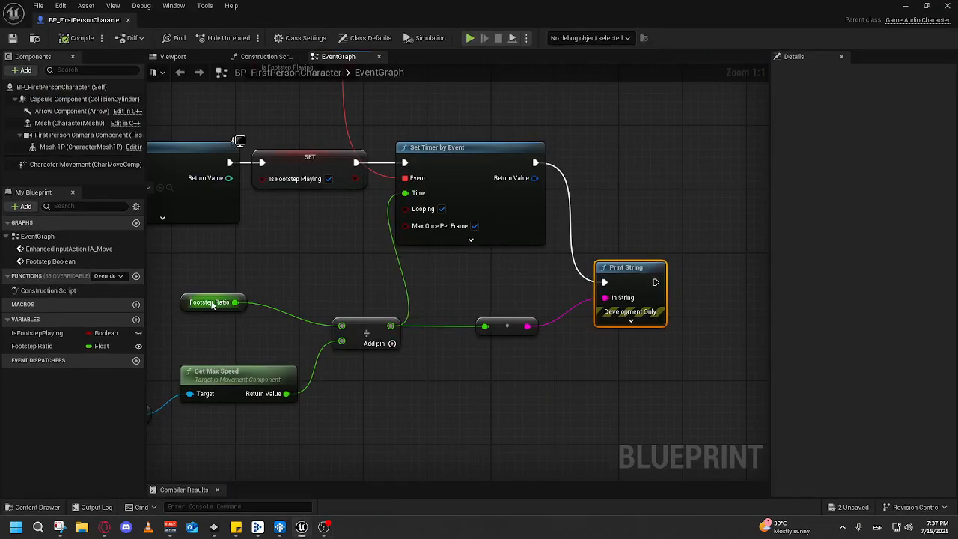
click(210, 303)
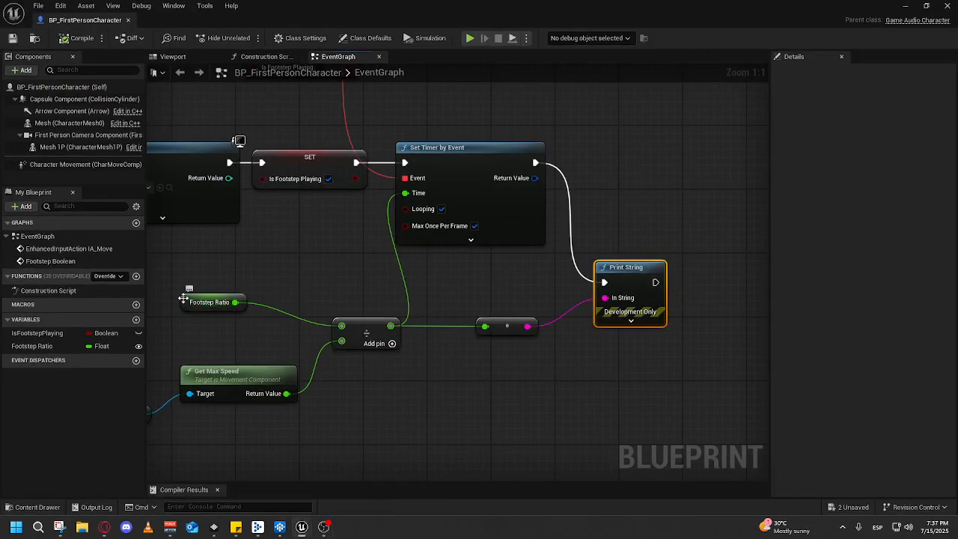
click(905, 5)
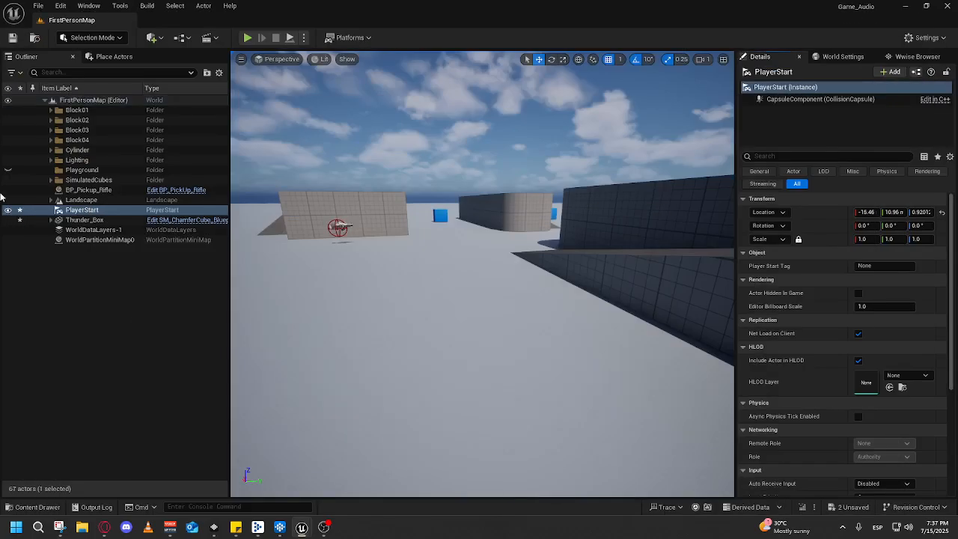
click(35, 507)
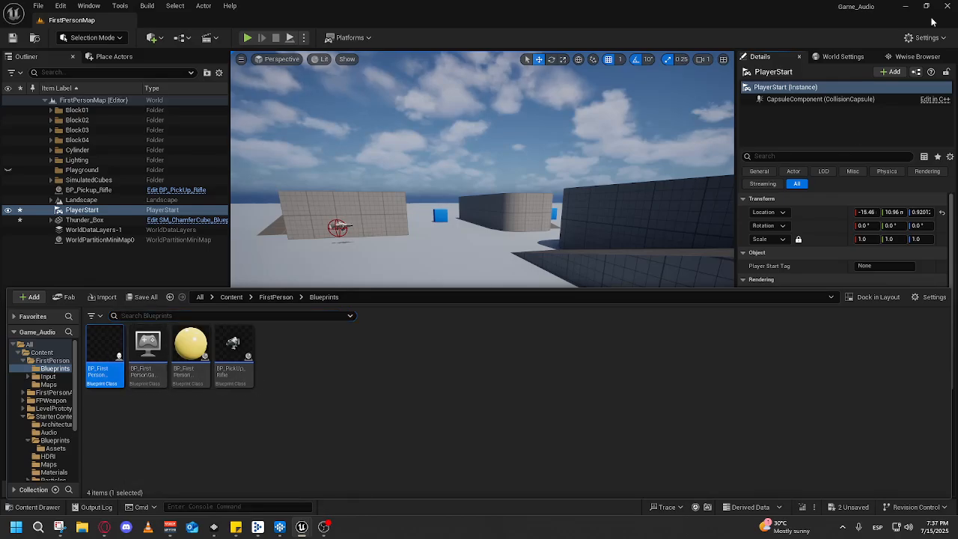
click(906, 5)
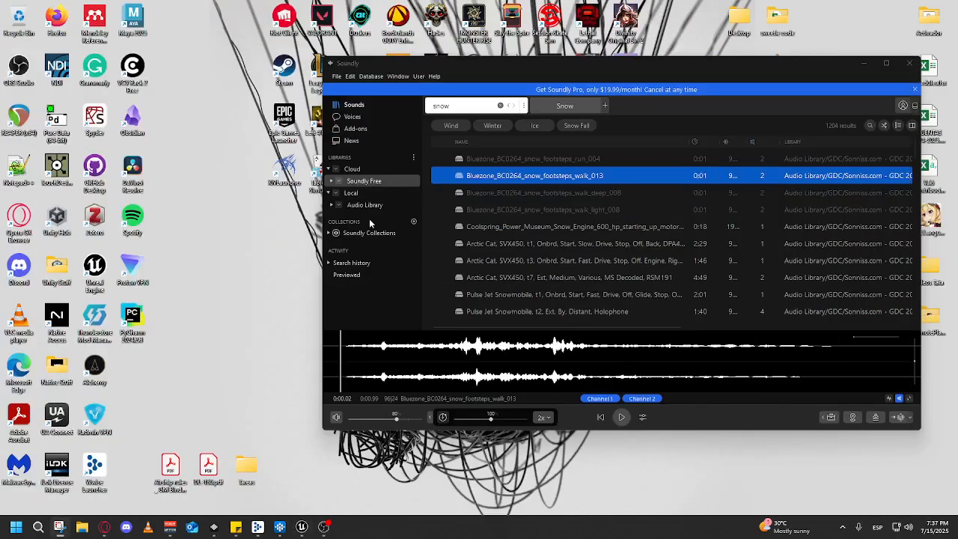
click(302, 527)
click(16, 506)
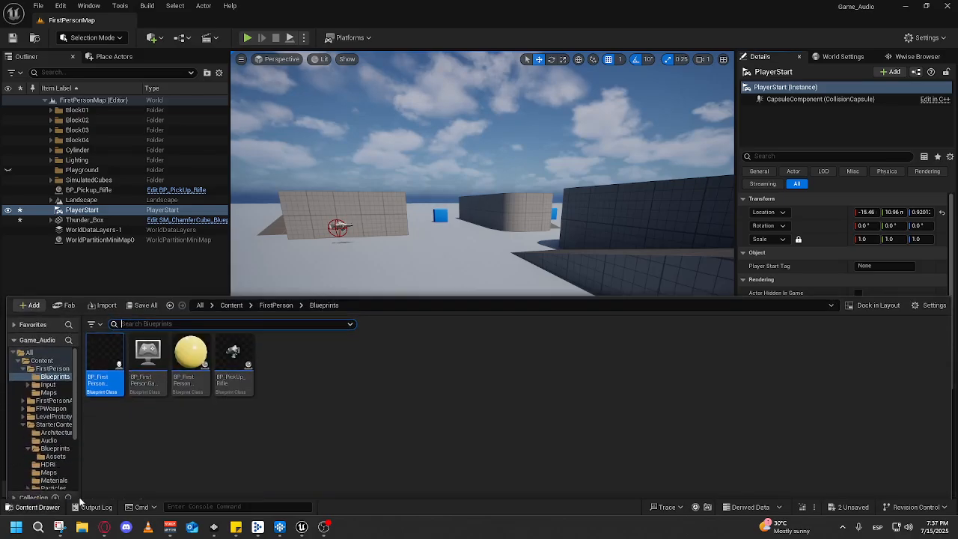
double_click(104, 375)
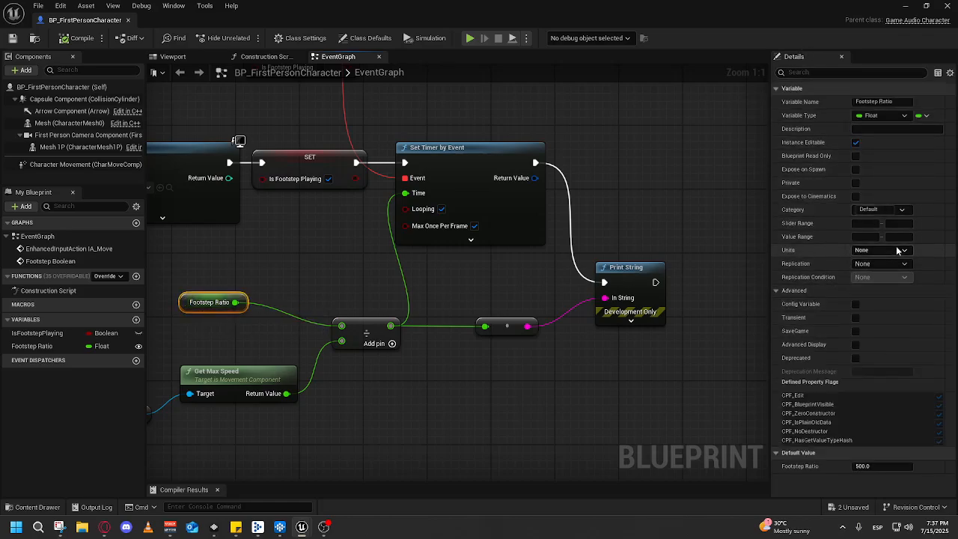
- Try 600 as the default value of Footstep Ratio and replace it with 200
click(862, 465)
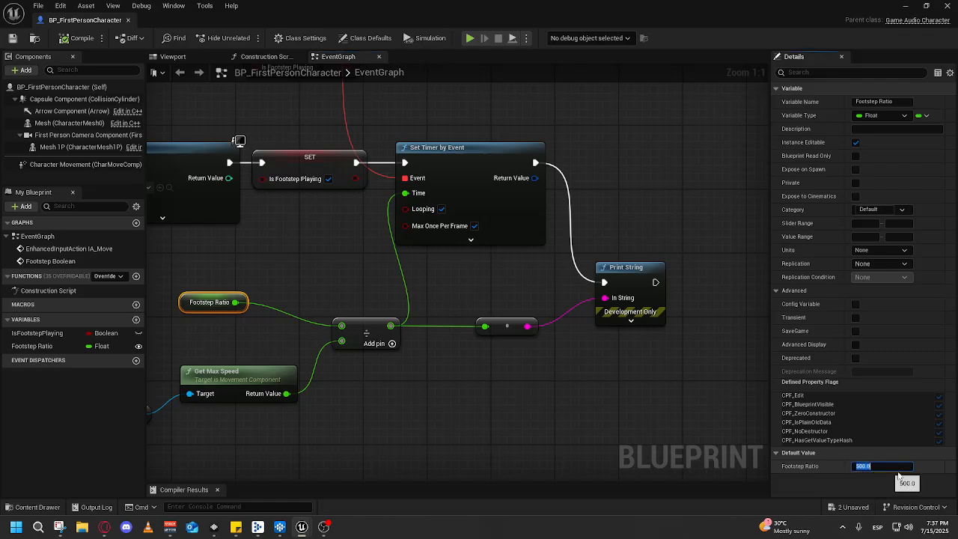
text(600)
key(Return)
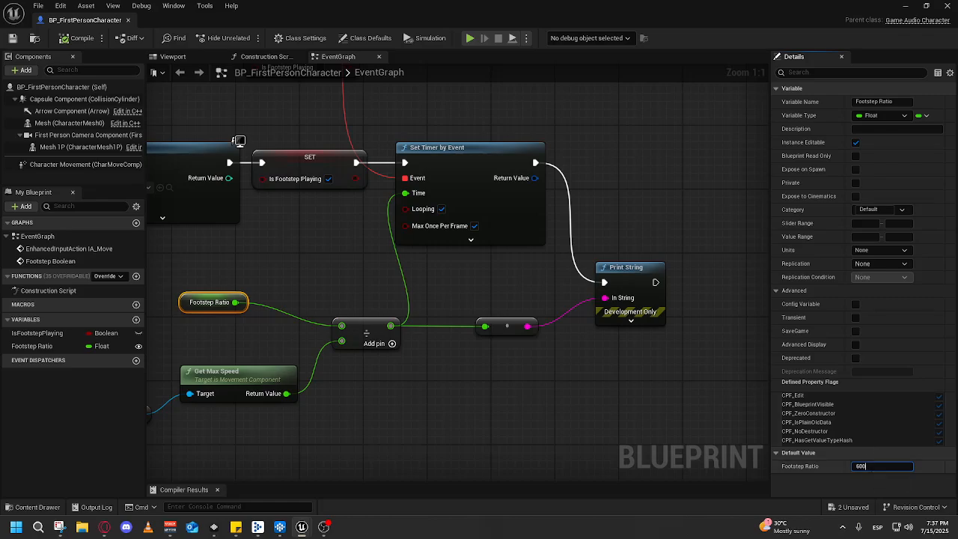
double_click(867, 466)
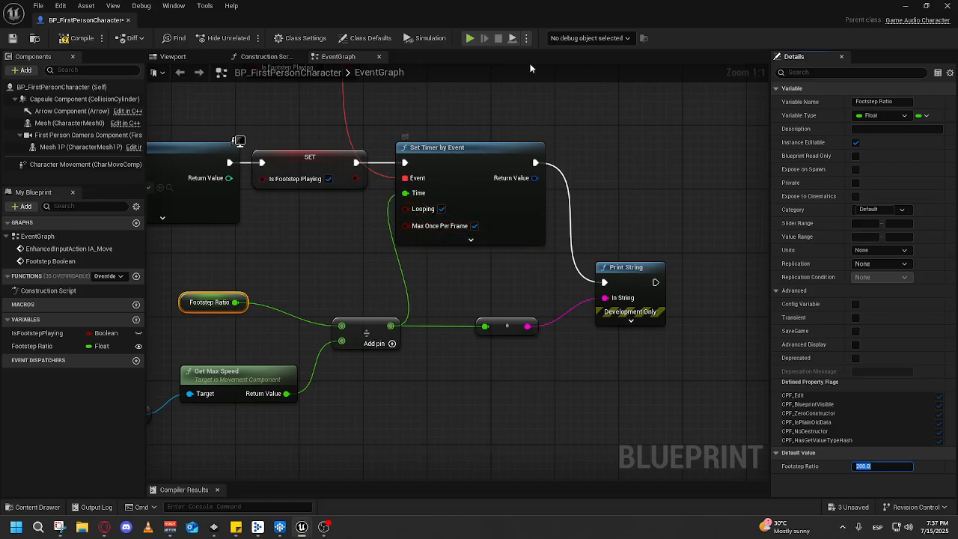
- Play the level and walk forward to test footstep timing with the lower Footstep Ratio, ending the session when done
click(906, 6)
click(247, 38)
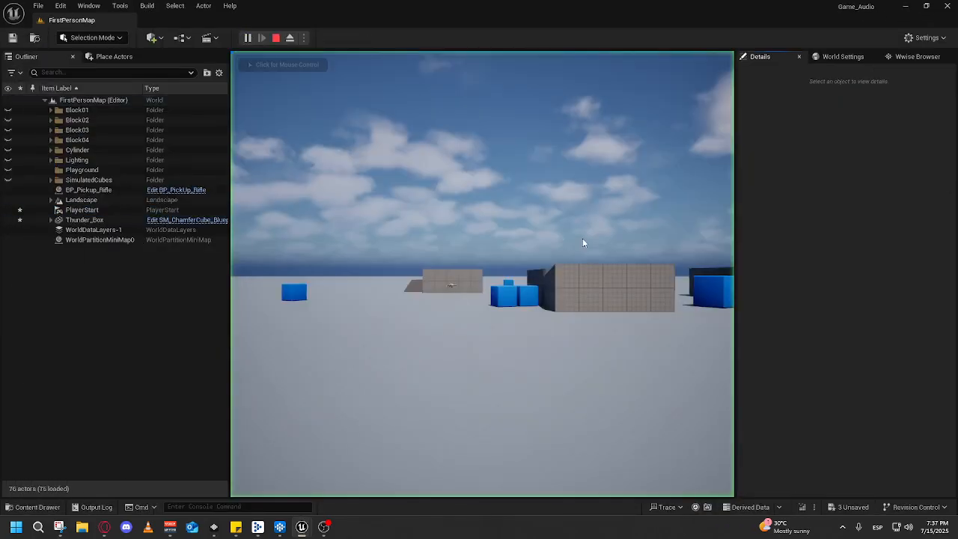
key(w)
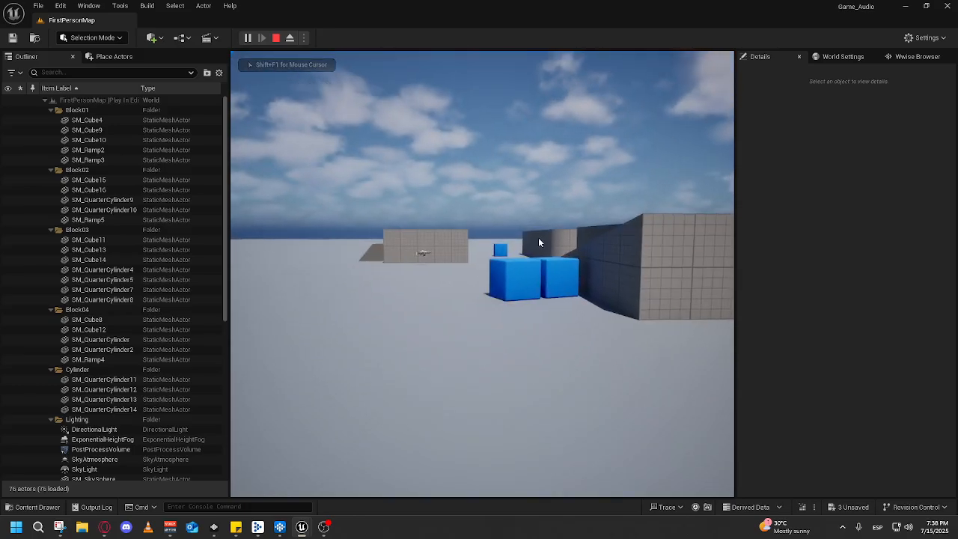
key(Escape)
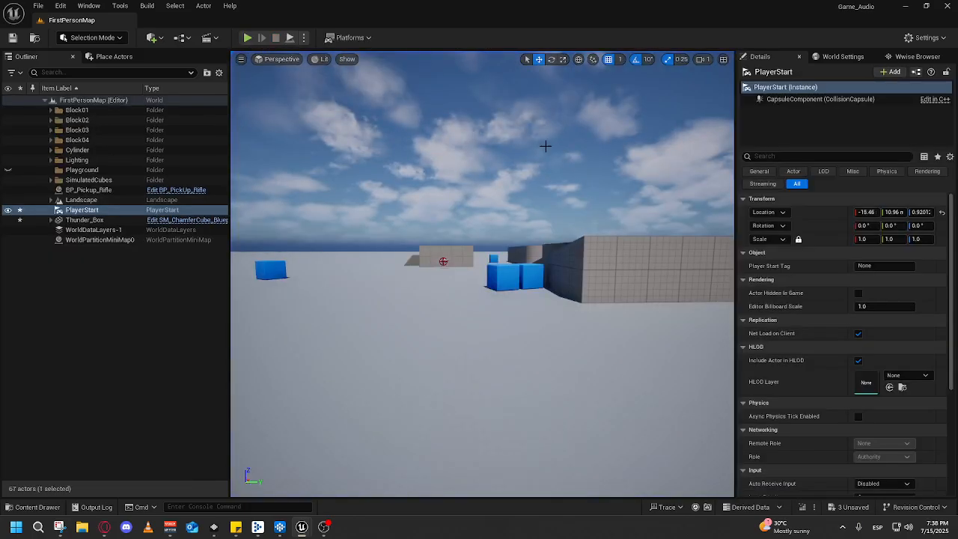
- Reopen BP_FirstPersonCharacter, set the Footstep Ratio default value to 500, and compile the Blueprint
click(60, 505)
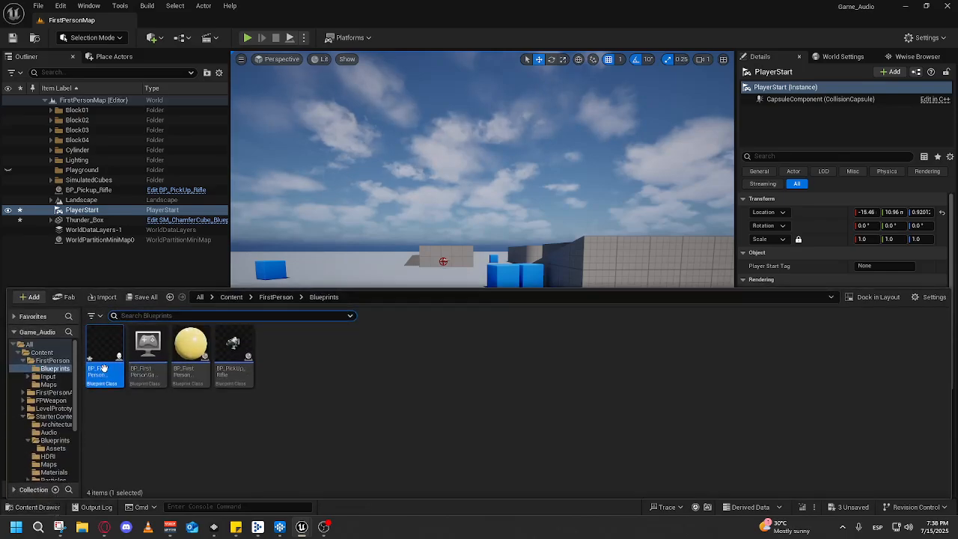
double_click(107, 368)
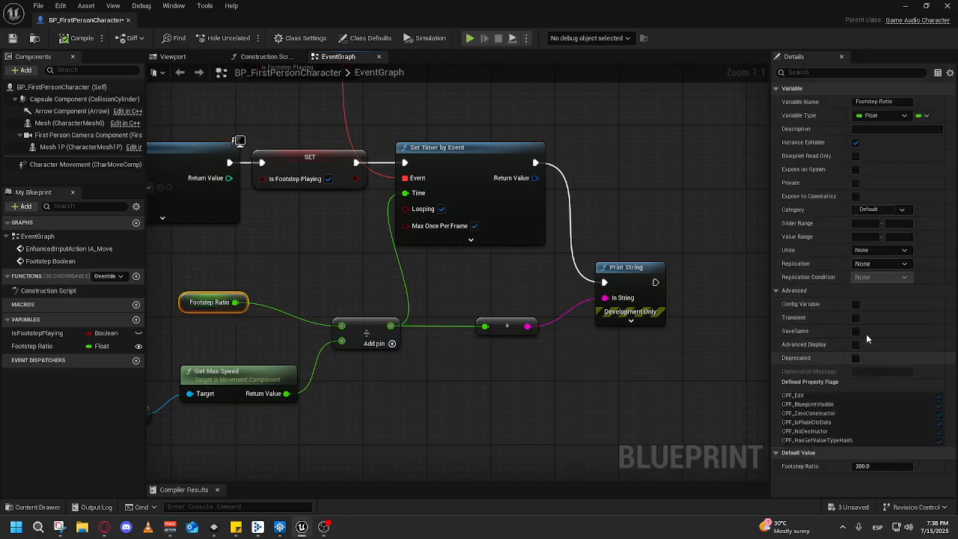
click(880, 467)
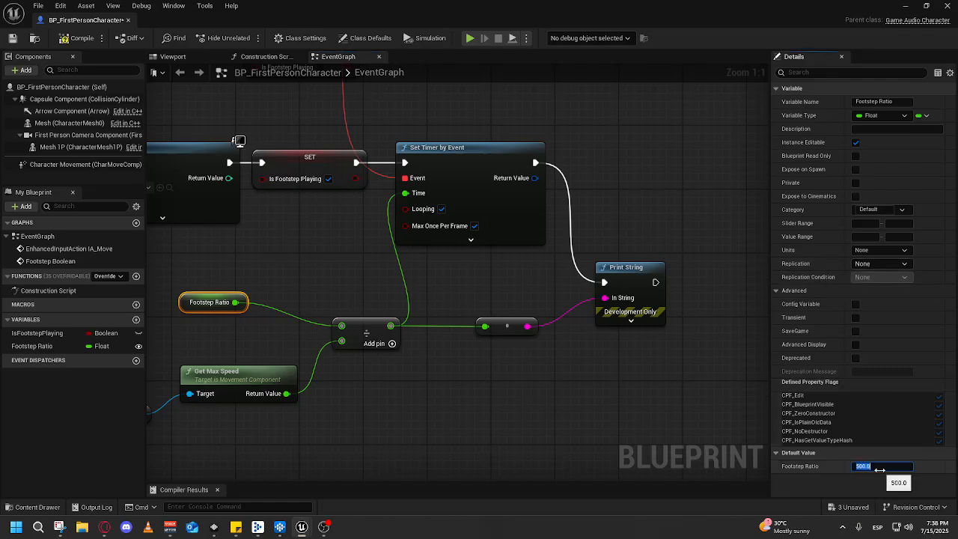
click(648, 387)
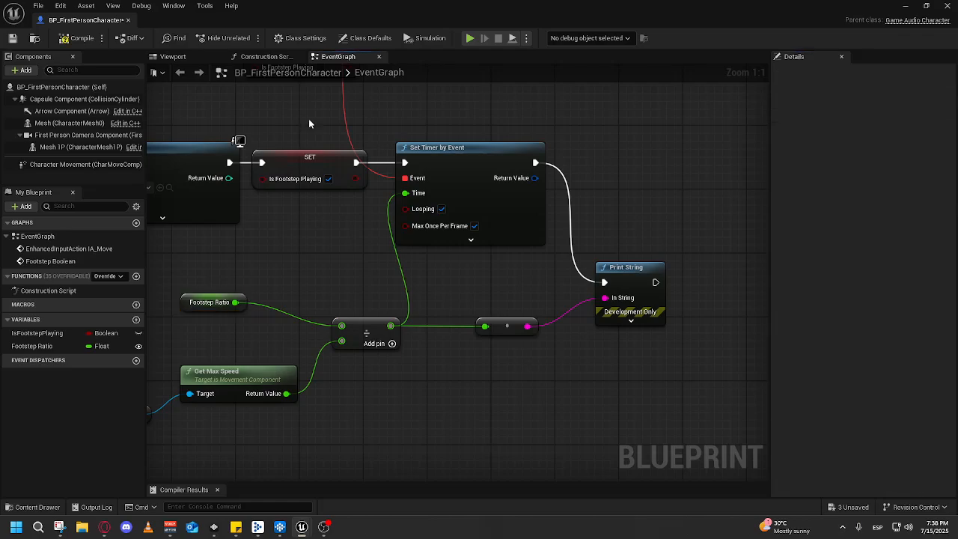
click(72, 41)
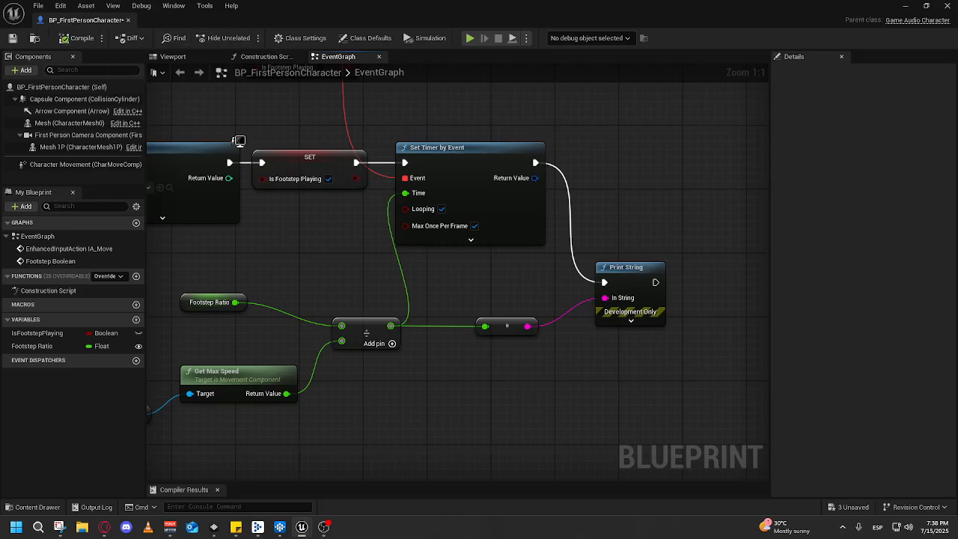
- Check the Max Walk Speed of the Character Movement component and the default value of the Footstep Ratio variable
click(81, 164)
scroll(872, 259, down, 3)
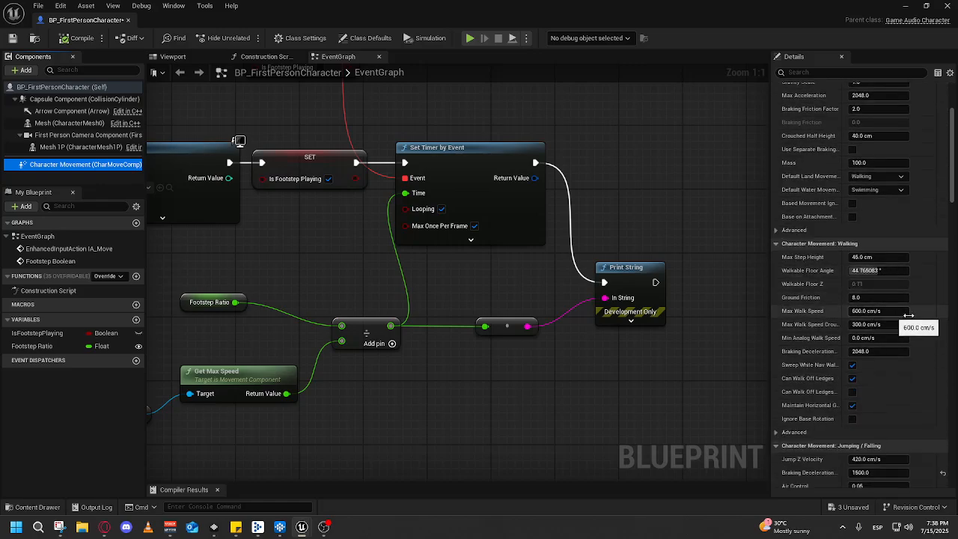
click(195, 307)
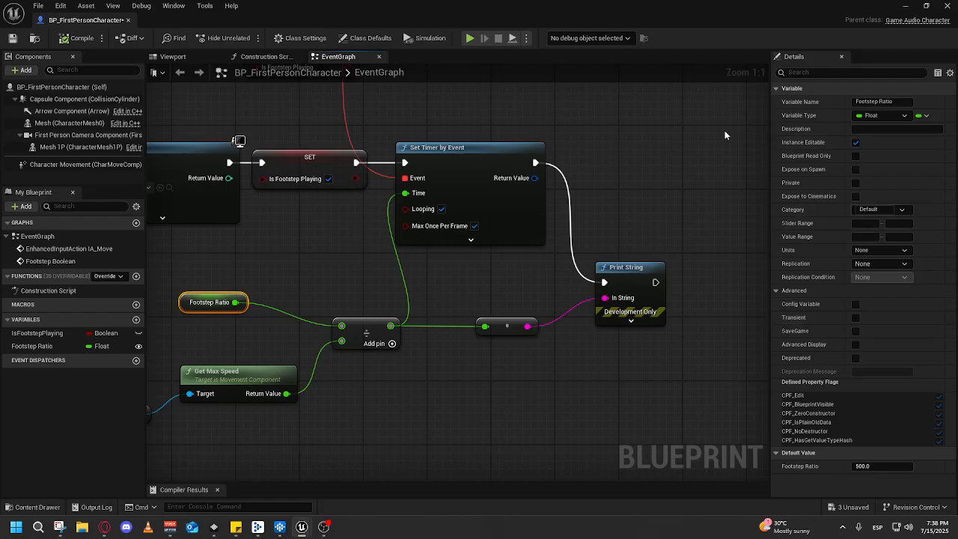
- Review the footstep node chain from the IA_Move event to Print String and save the BP_FirstPersonCharacter Blueprint
drag(307, 238, 481, 259)
drag(544, 215, 498, 245)
scroll(497, 247, down, 1)
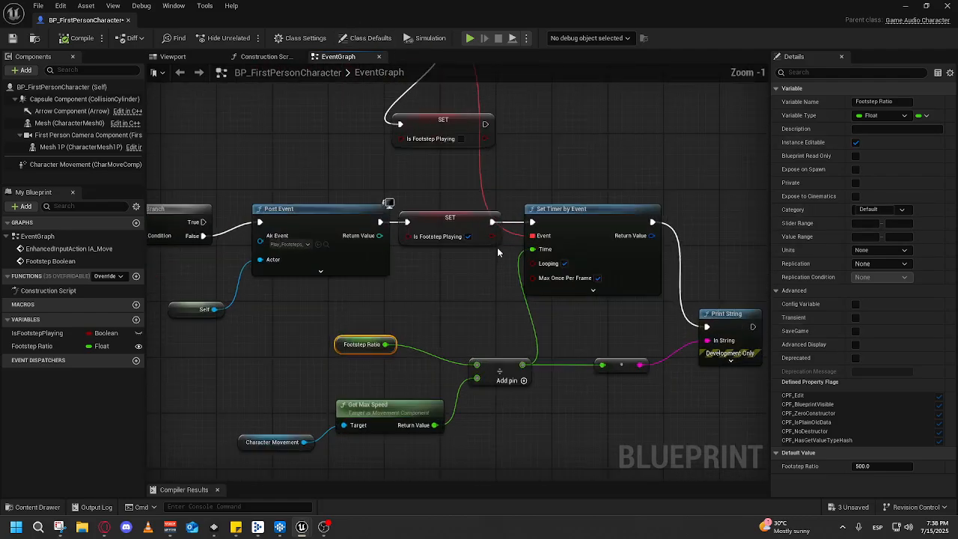
scroll(498, 247, up, 1)
drag(424, 261, 487, 272)
scroll(487, 272, down, 1)
scroll(488, 277, down, 1)
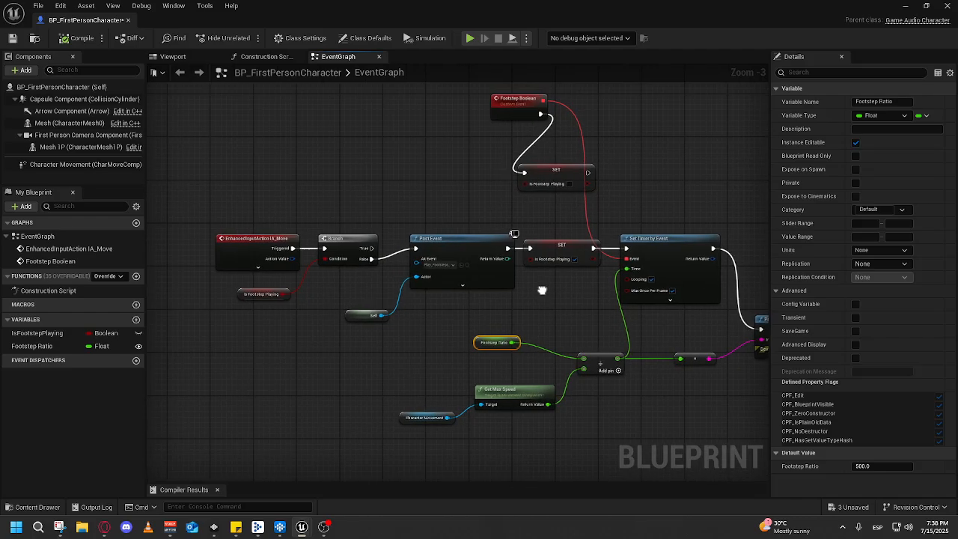
scroll(494, 283, down, 1)
key(ctrl+s)
drag(530, 287, 489, 213)
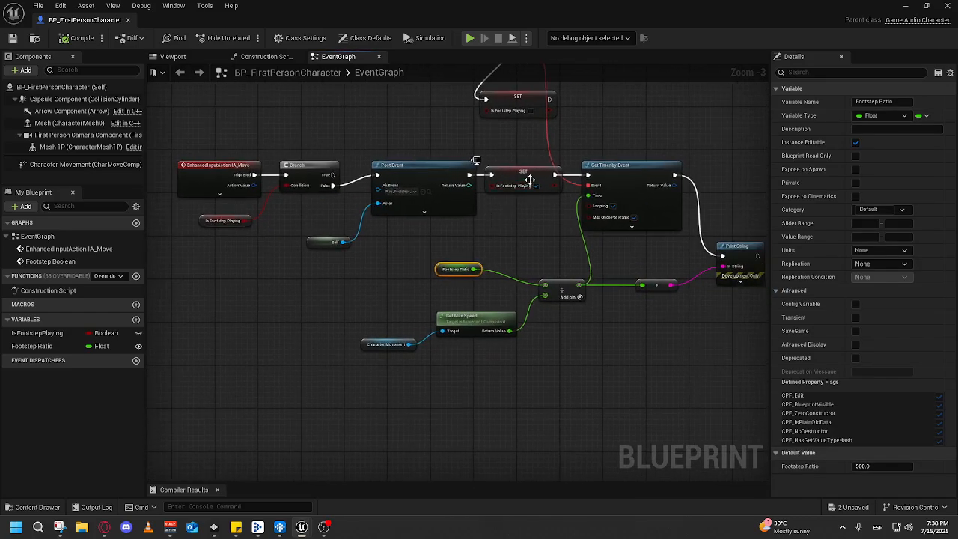
- Return to the FirstPersonMap level, play it while walking and jumping to test the footstep timing, and end the session
click(906, 7)
click(247, 38)
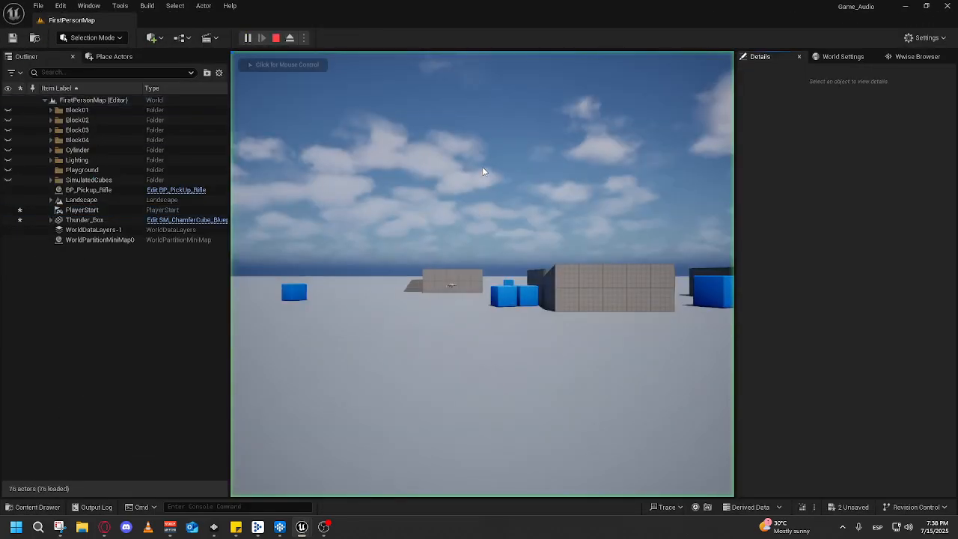
key(w)
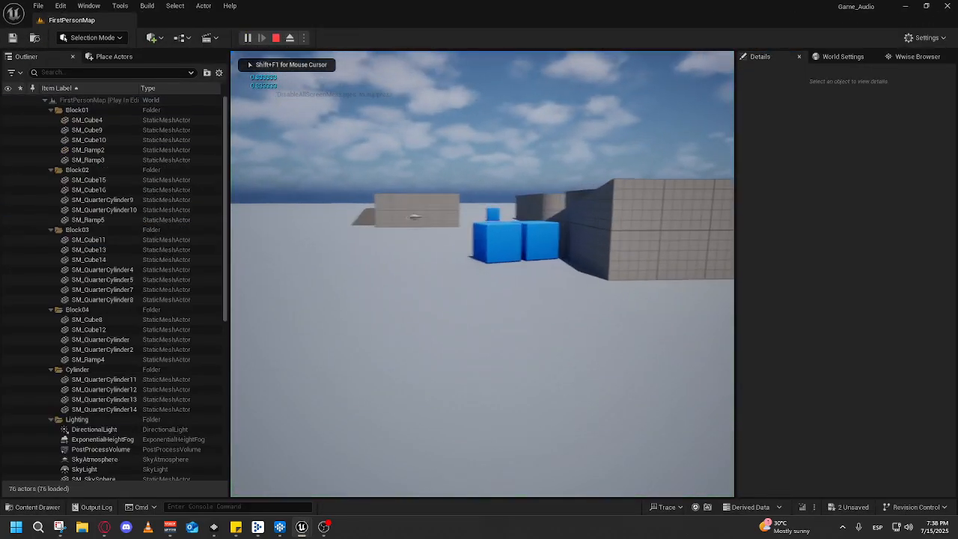
key(space)
key(w)
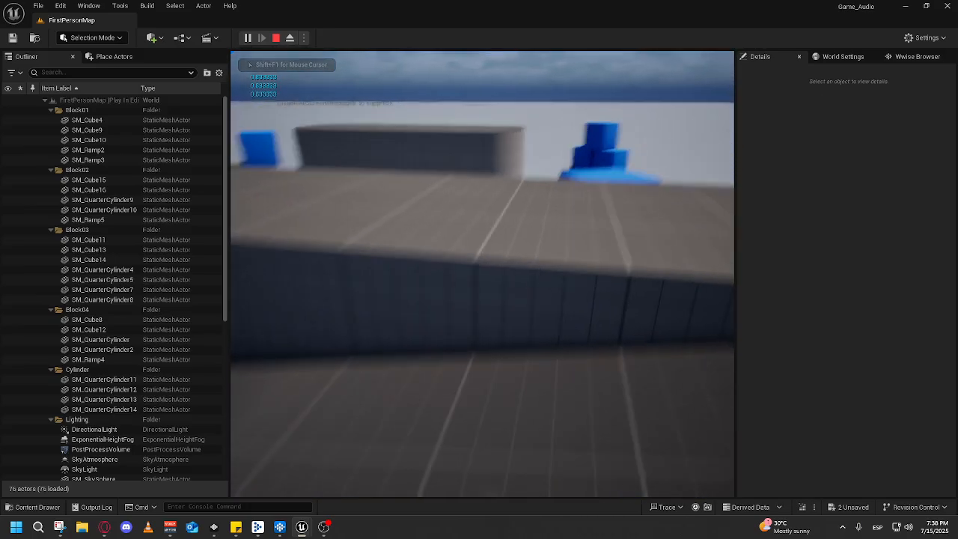
key(space)
key(w)
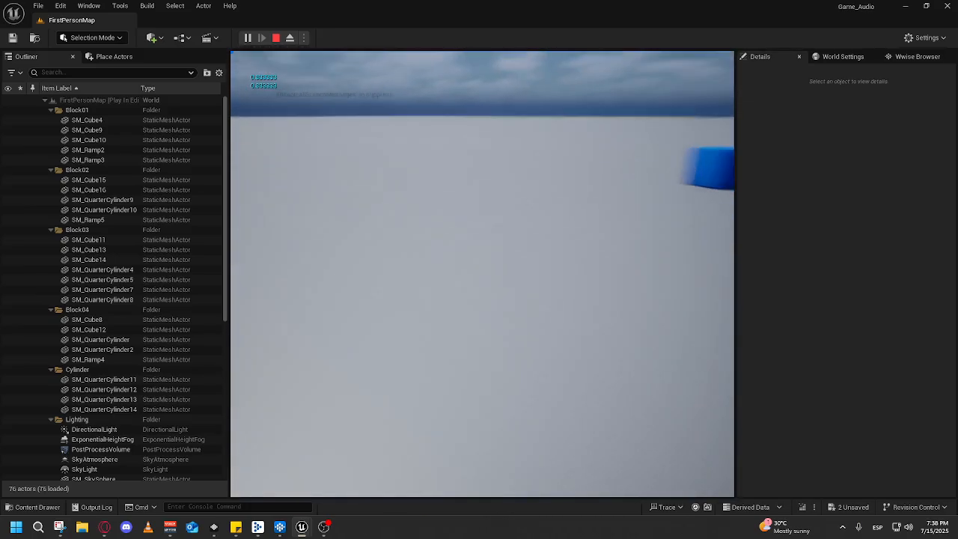
key(alt+Tab)
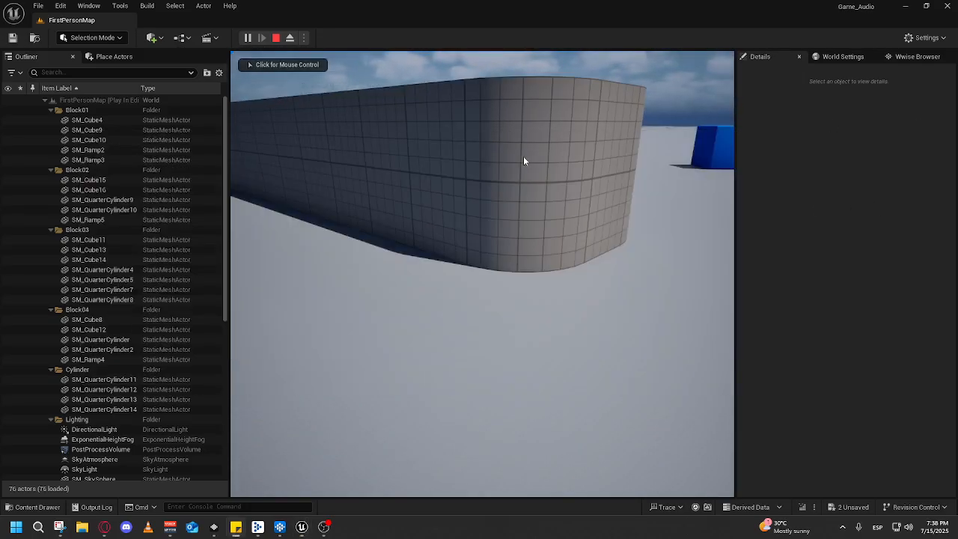
click(525, 158)
key(w)
key(w)
key(space)
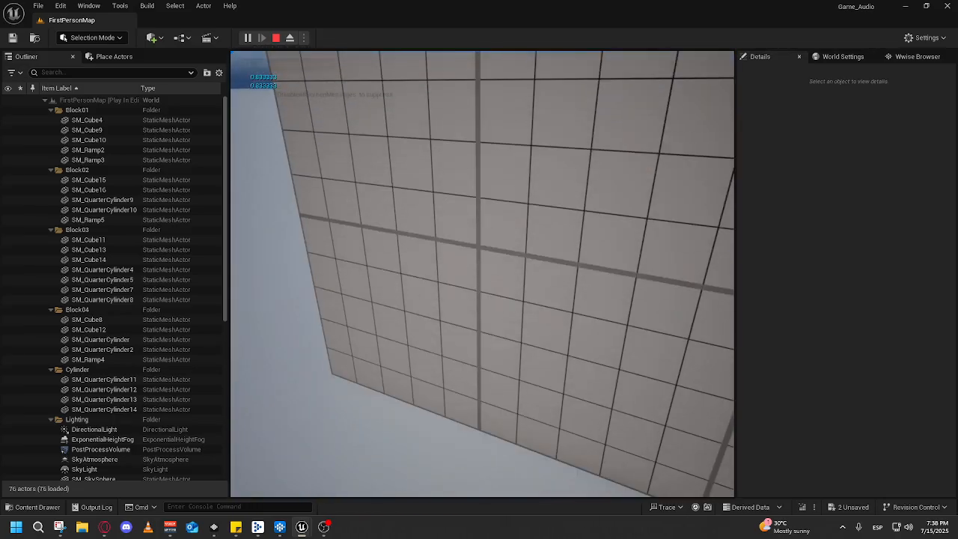
key(Escape)
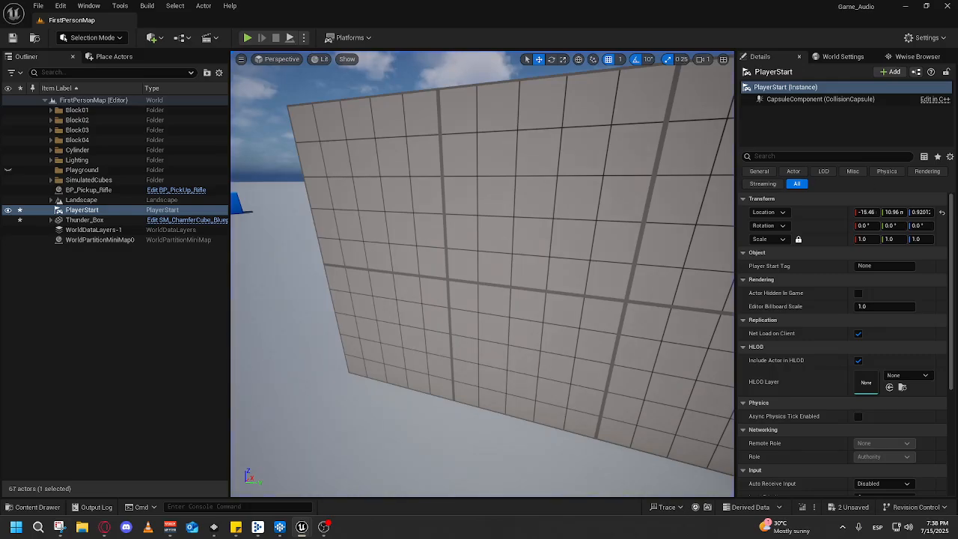
- Switch to the Wwise project to view the Footsteps_Dirt random container, and return to the Unreal level editor
mouse_move(263, 529)
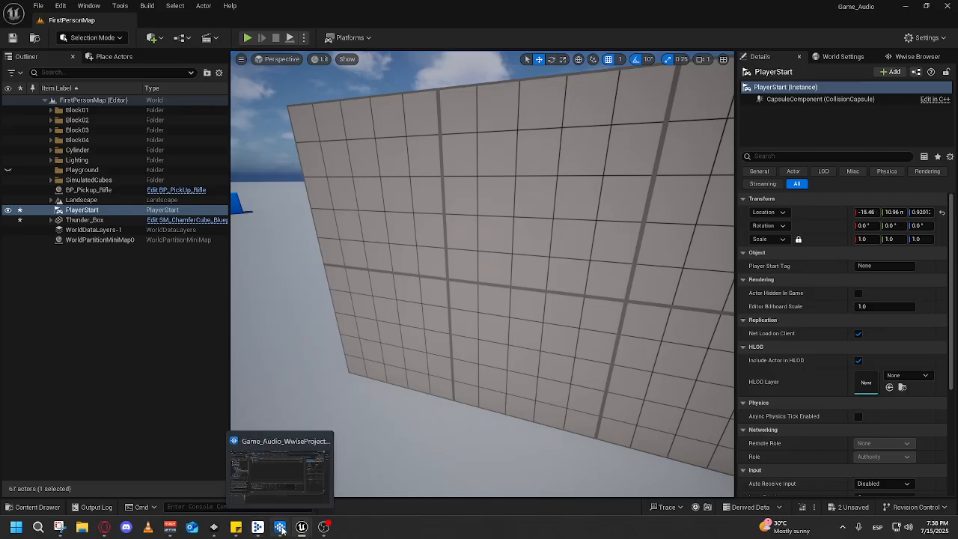
click(282, 529)
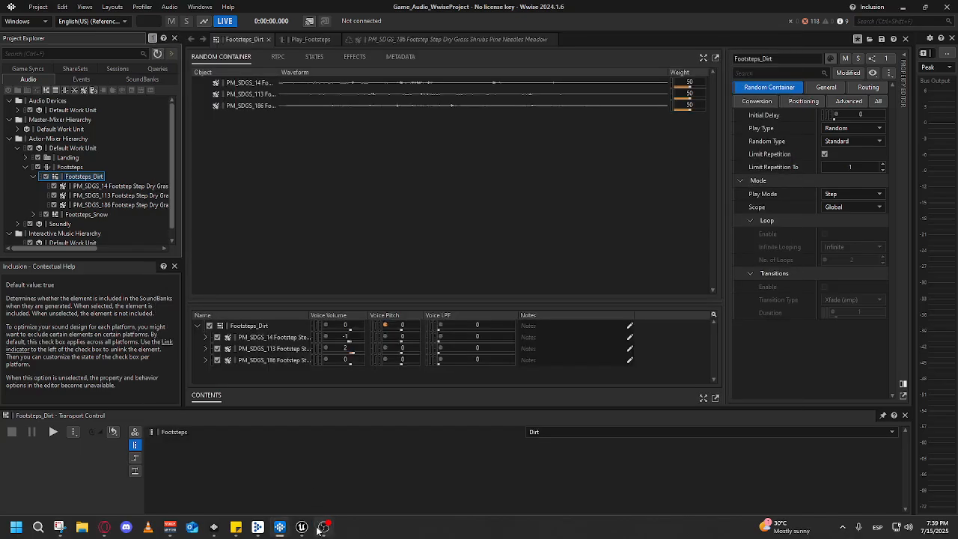
mouse_move(306, 529)
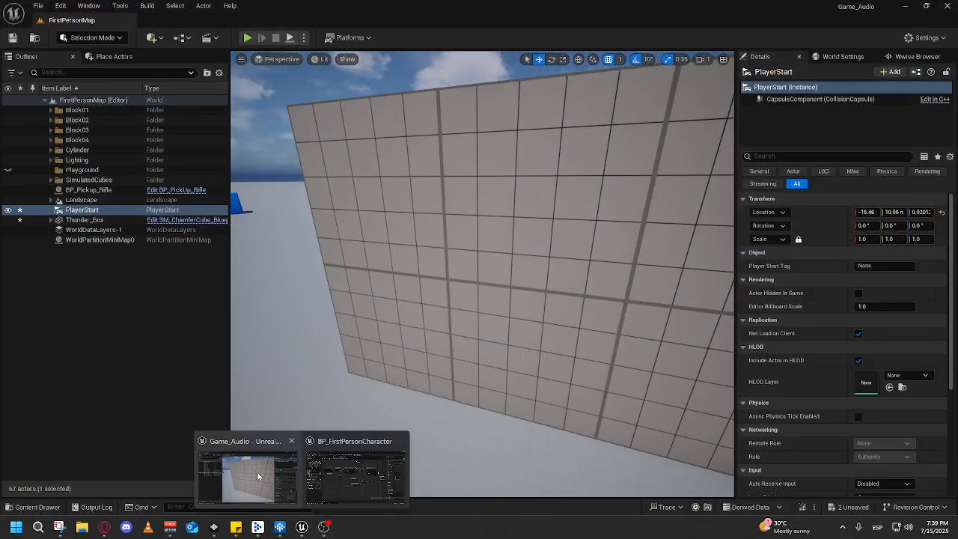
click(257, 472)
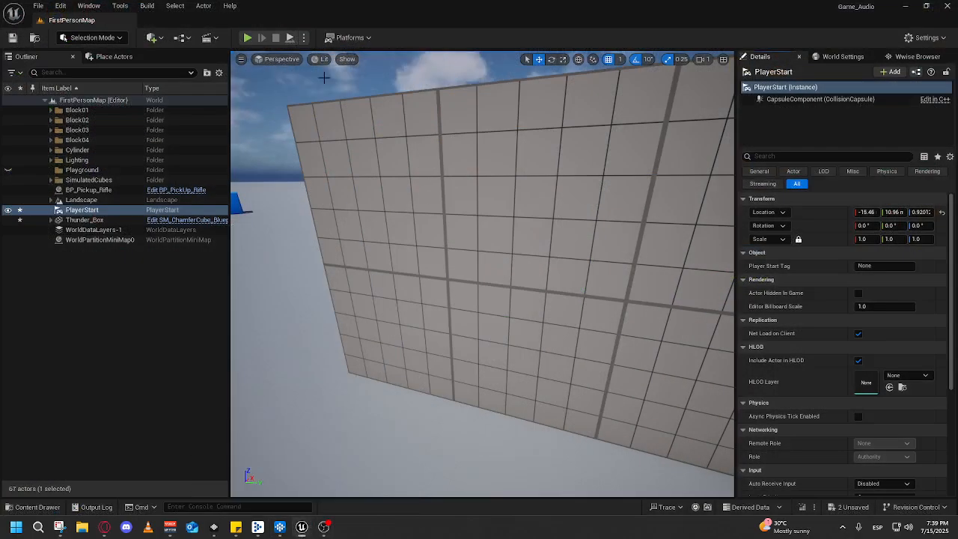
- Play the level again, walking and jumping across the ground, ramps and blocks to test footstep playback, and stop the session
click(247, 38)
key(w)
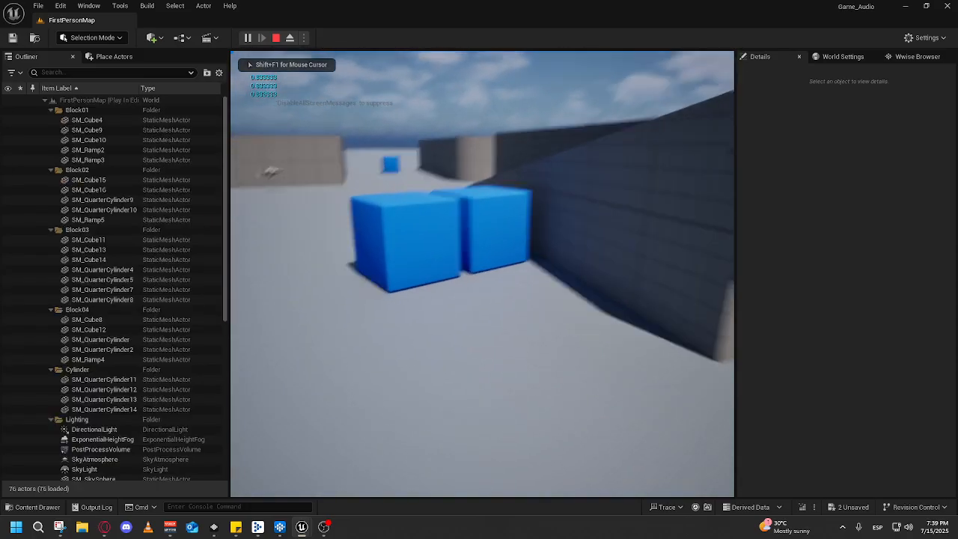
key(w)
key(space)
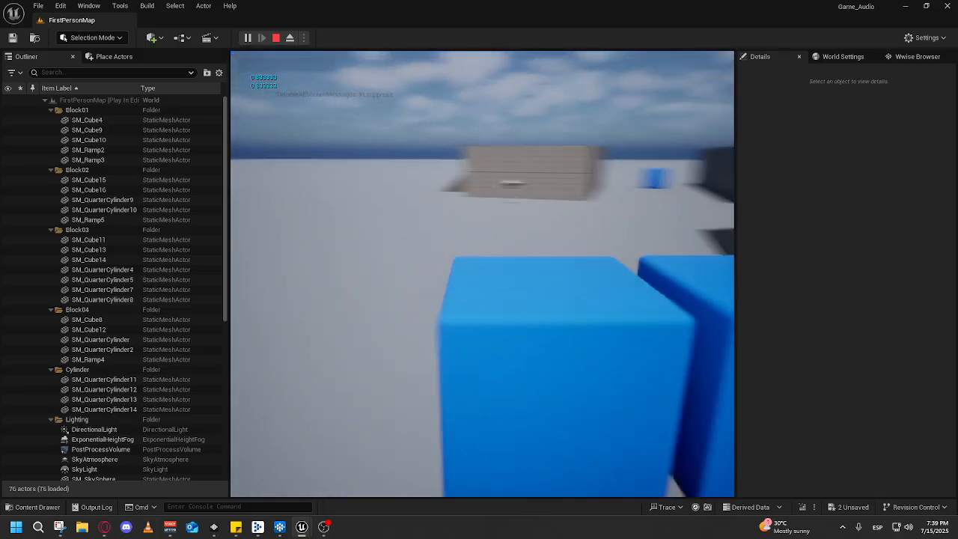
key(w)
key(space)
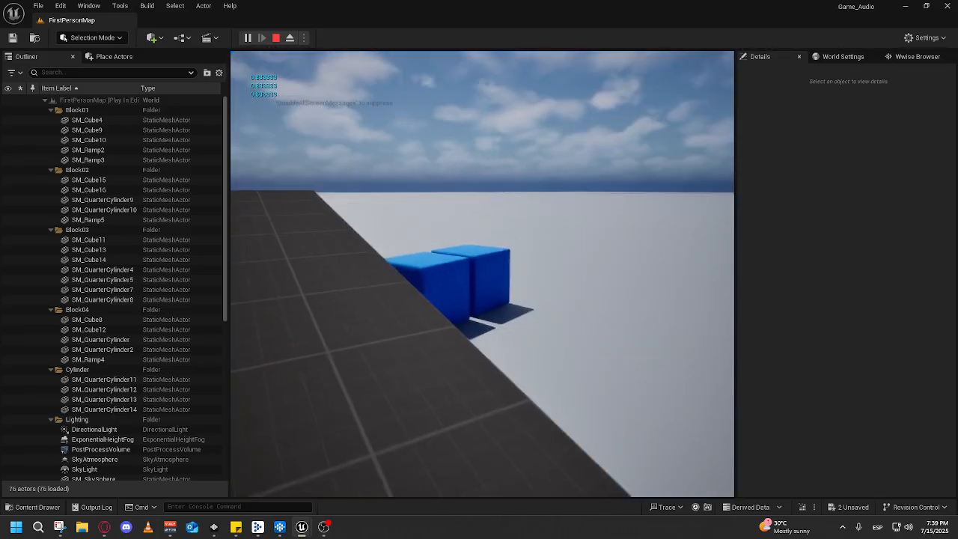
key(w)
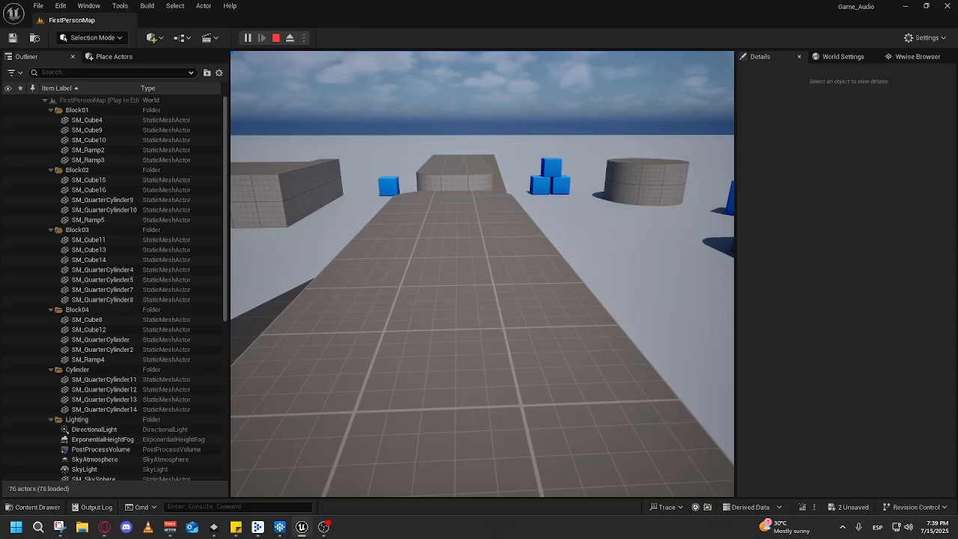
key(w)
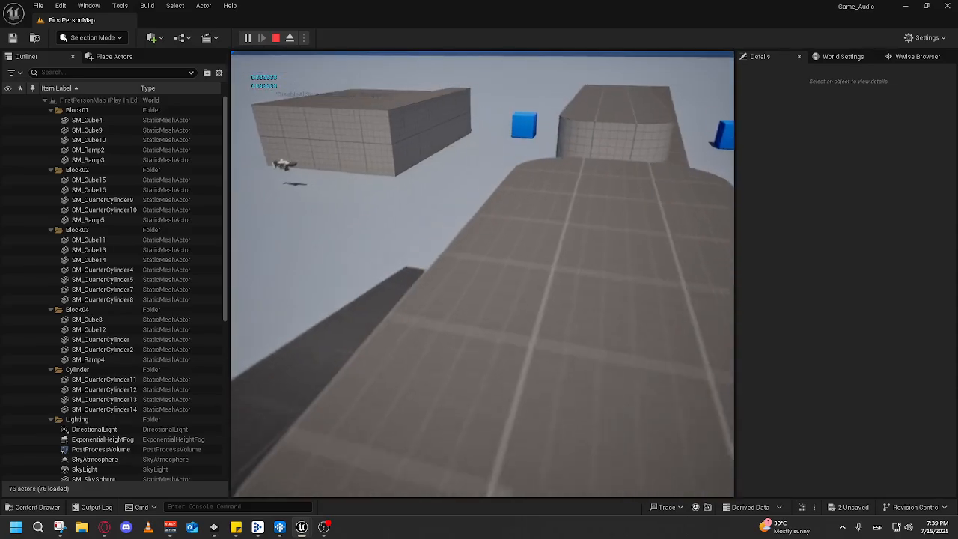
key(w)
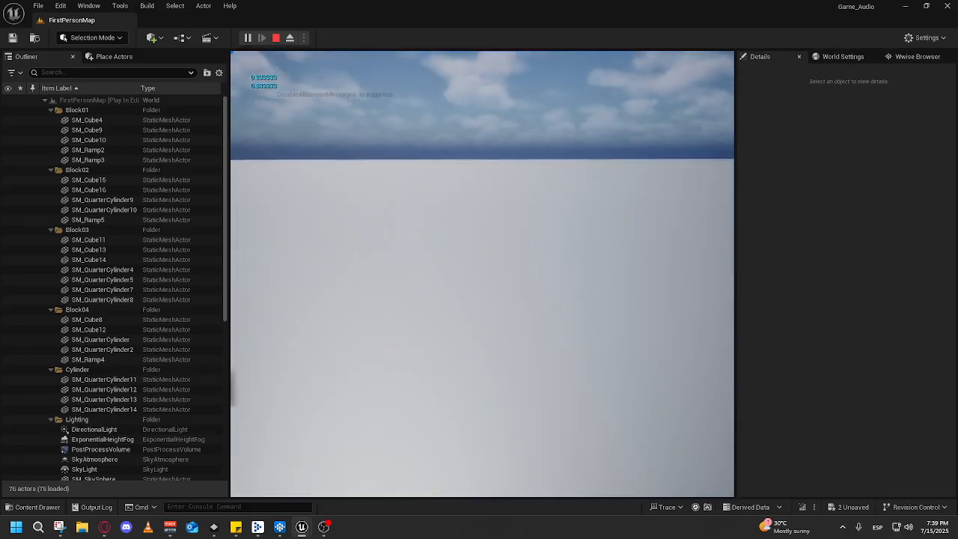
key(w)
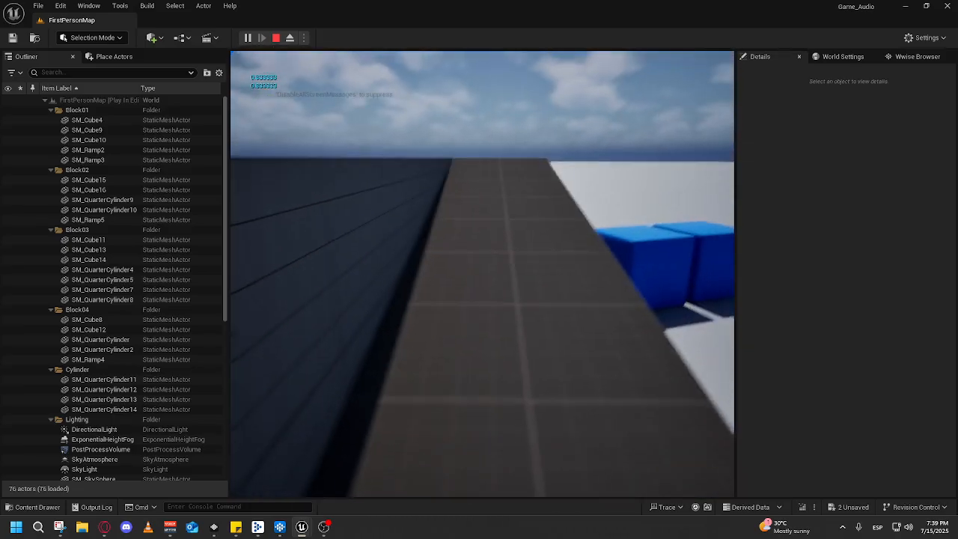
key(w)
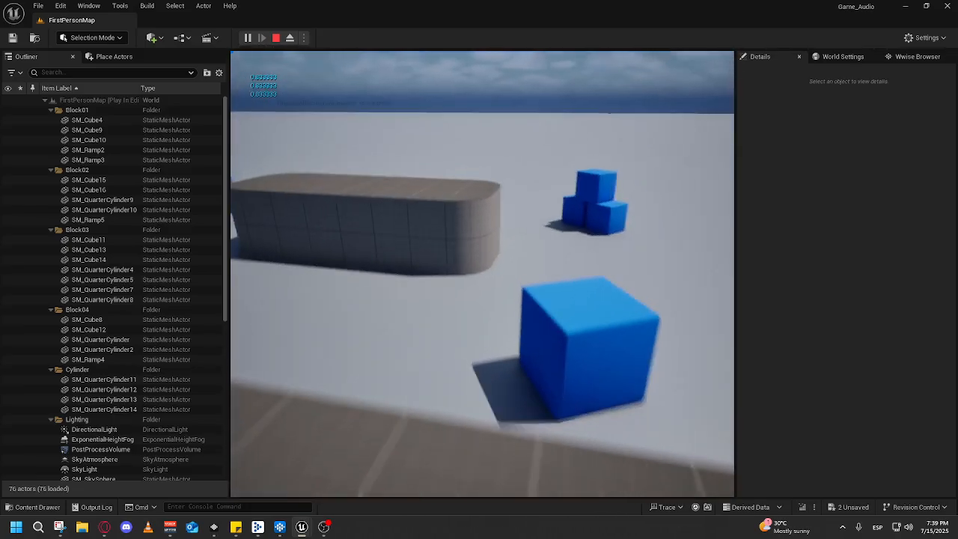
key(w)
key(space)
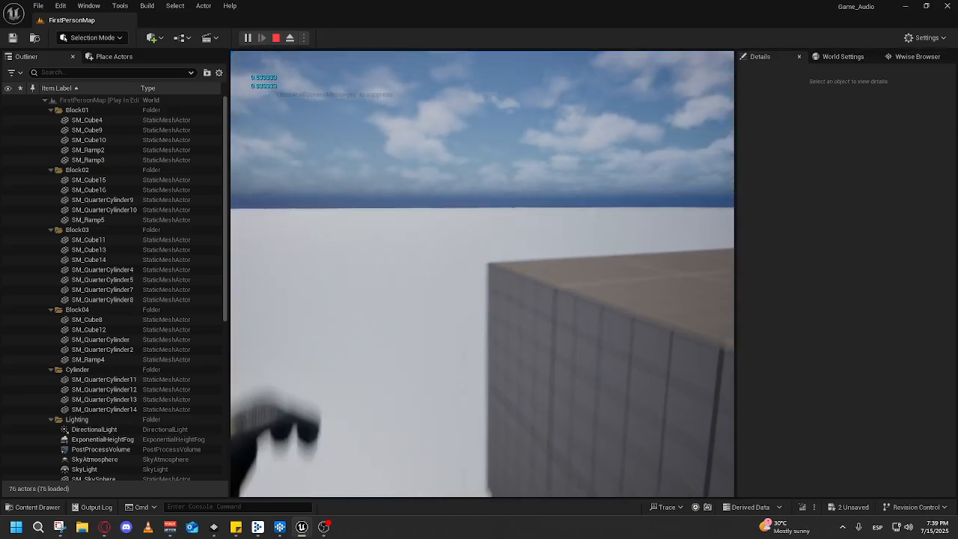
key(w)
key(space)
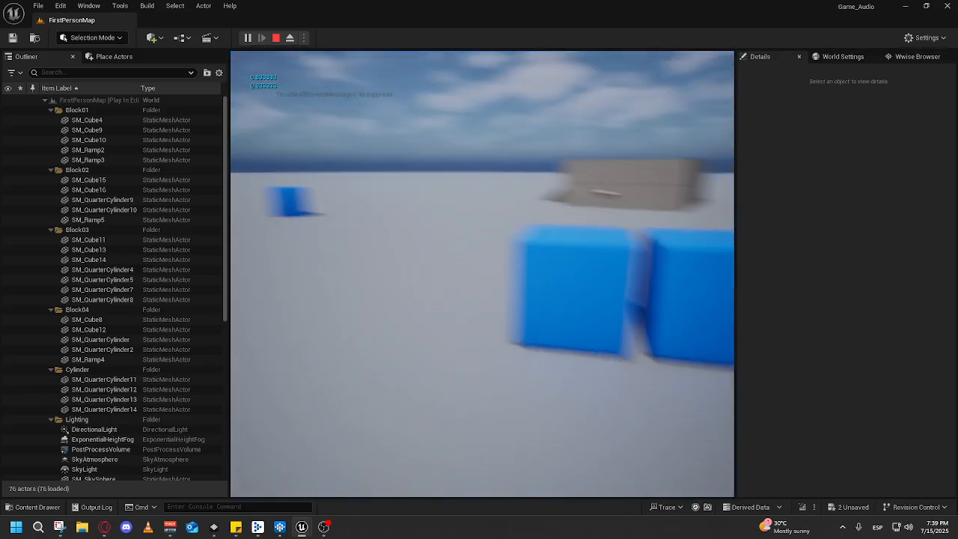
key(w)
key(space)
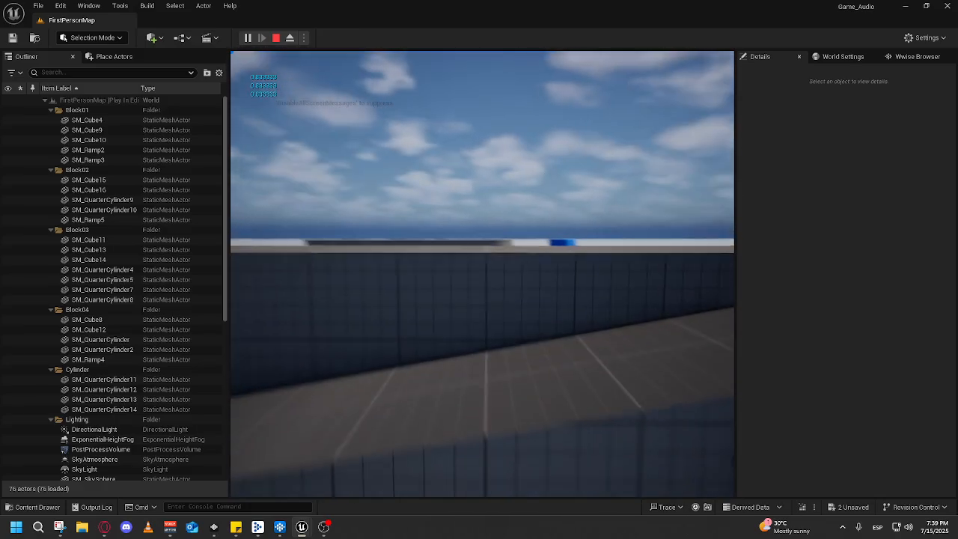
key(w)
key(space)
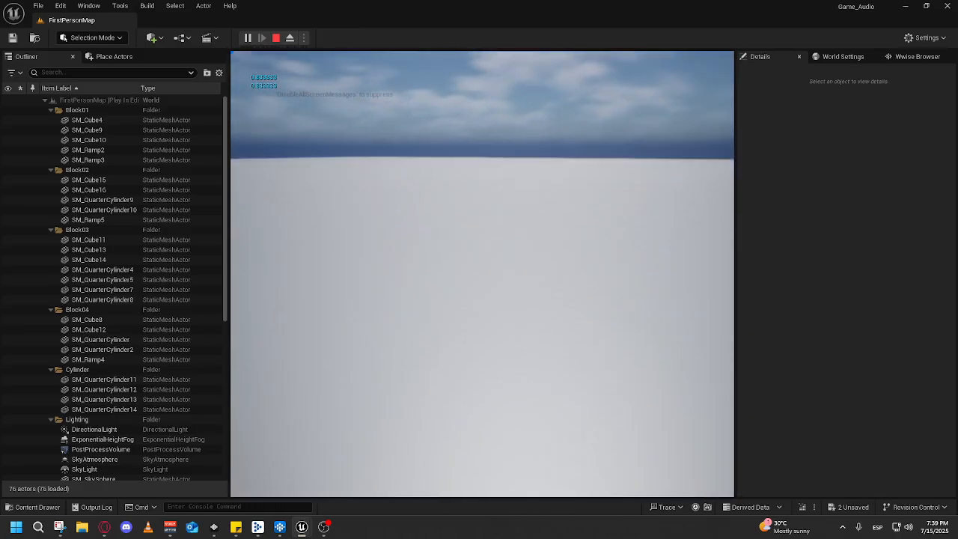
key(w)
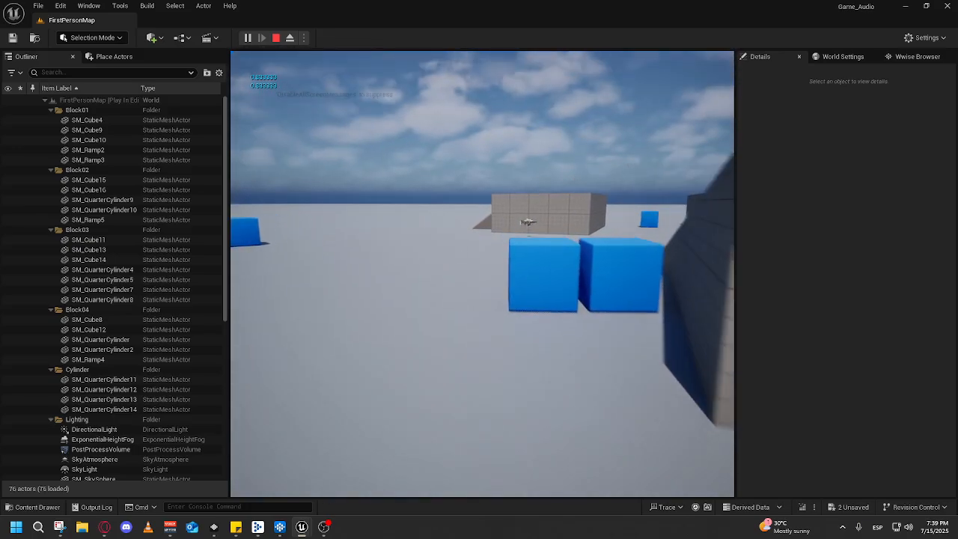
key(Escape)
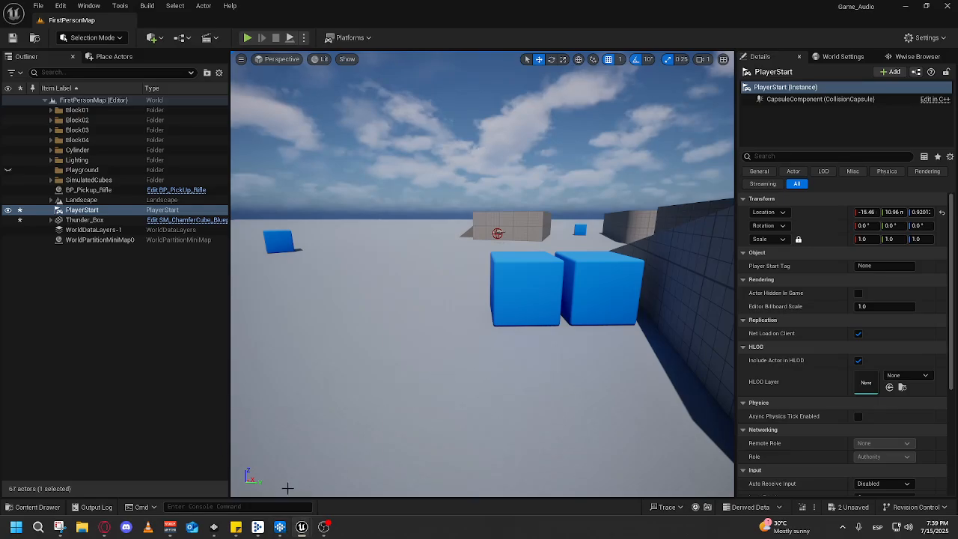
- Bring up the BP_FirstPersonCharacter event graph and move the Is Footstep Playing and IA_Move nodes to make room before the Branch
click(279, 528)
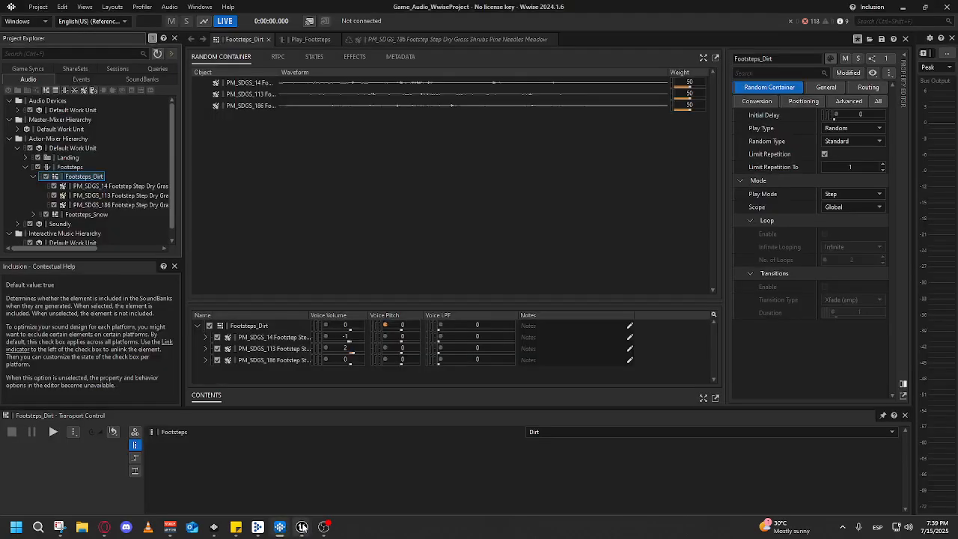
mouse_move(302, 528)
click(324, 468)
drag(290, 340, 423, 359)
scroll(394, 339, up, 3)
drag(417, 317, 353, 366)
drag(275, 348, 233, 208)
click(398, 362)
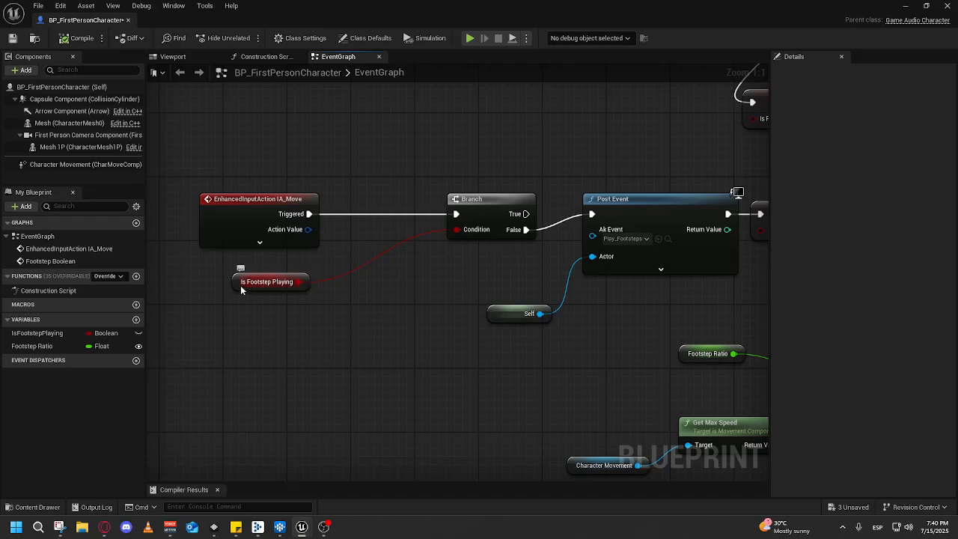
drag(244, 292, 407, 331)
drag(256, 209, 193, 201)
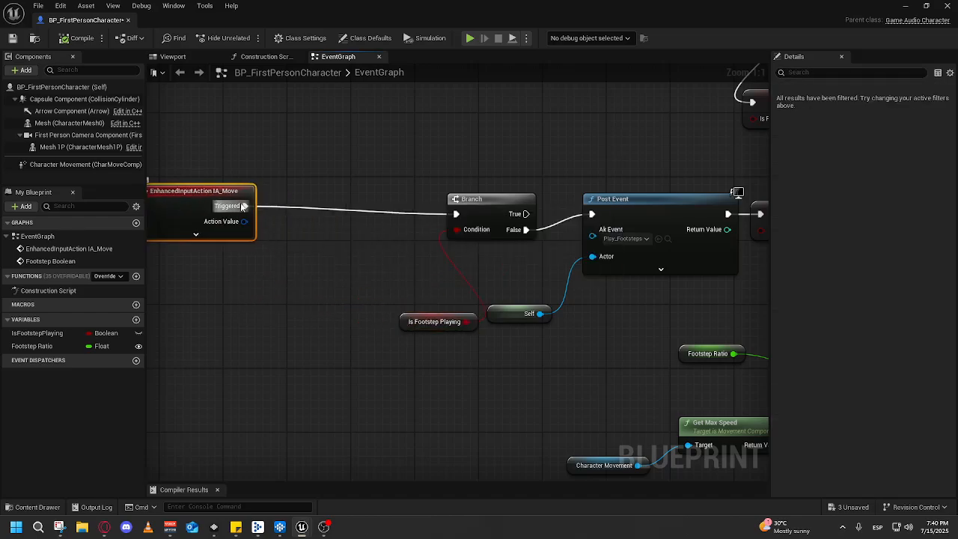
- Break the link from the IA_Move event's Triggered pin to the Branch
right_click(249, 206)
click(243, 207)
right_click(244, 207)
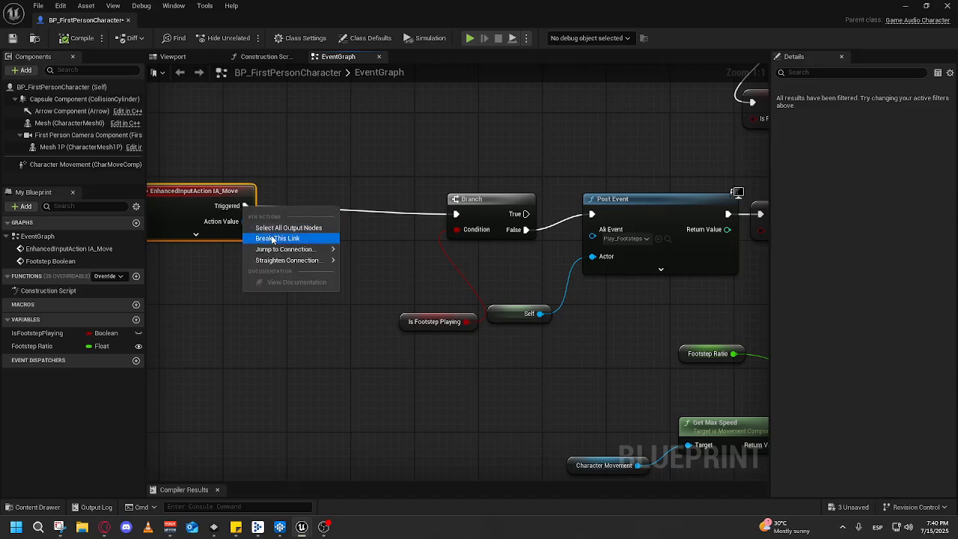
click(278, 238)
click(278, 289)
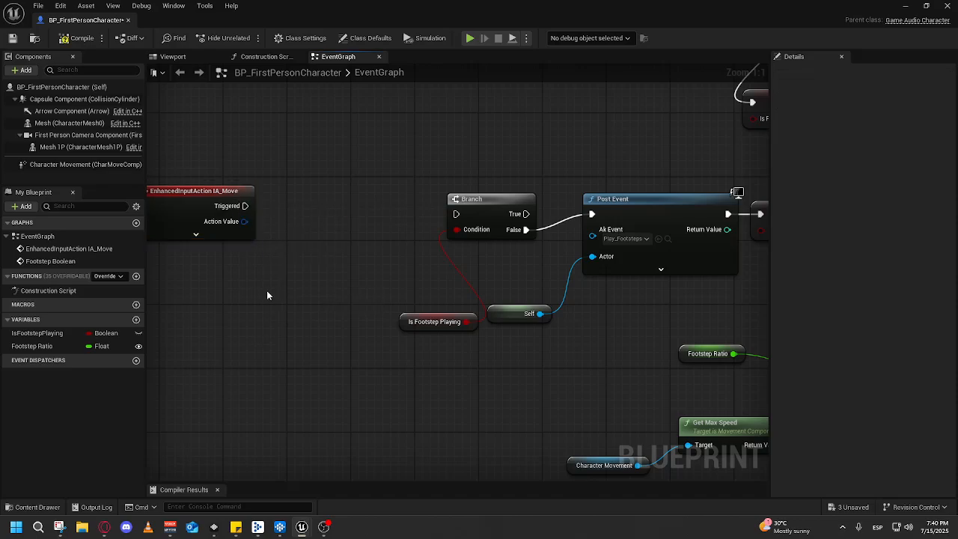
- Add an Is Moving on Ground (CharacterMovement) node and arrange it with its Character Movement reference below the IA_Move event
right_click(268, 295)
text(is)
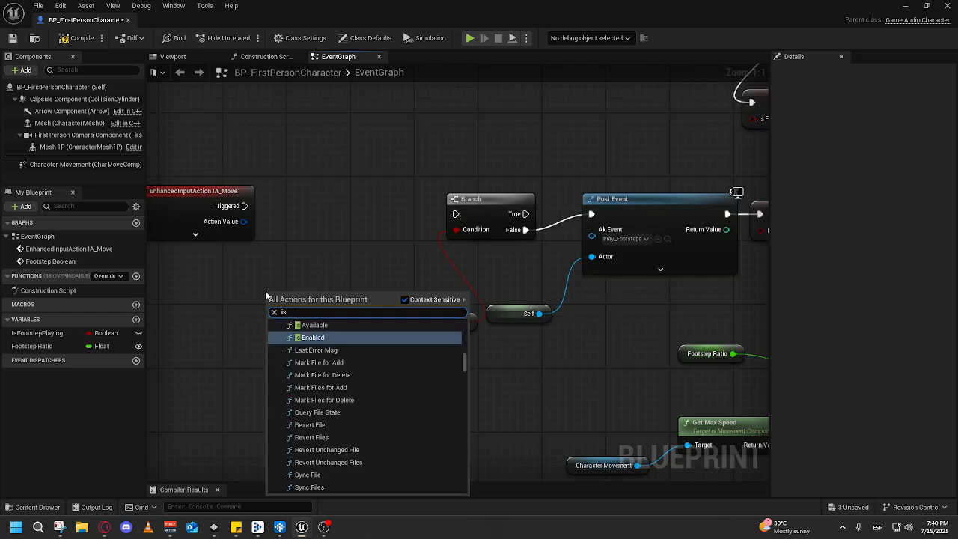
text(movin)
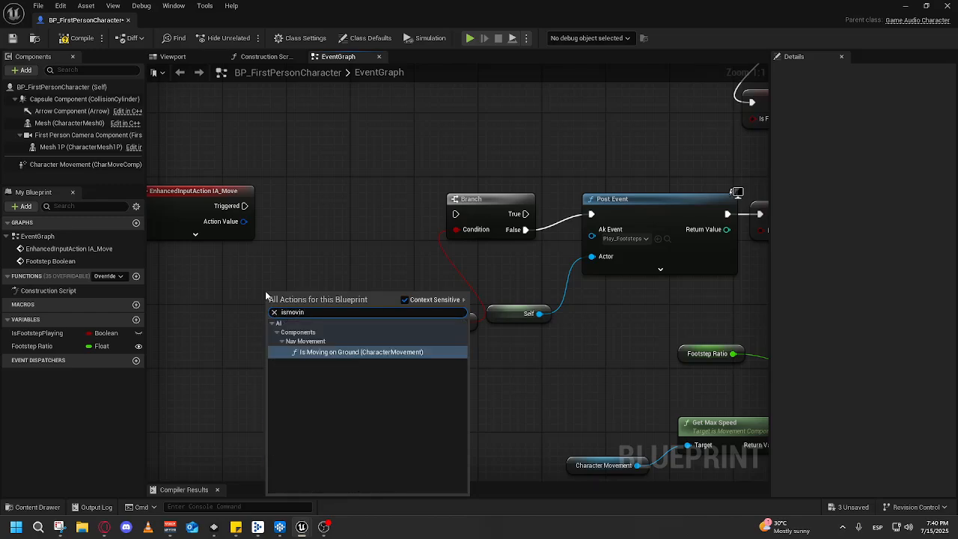
key(Return)
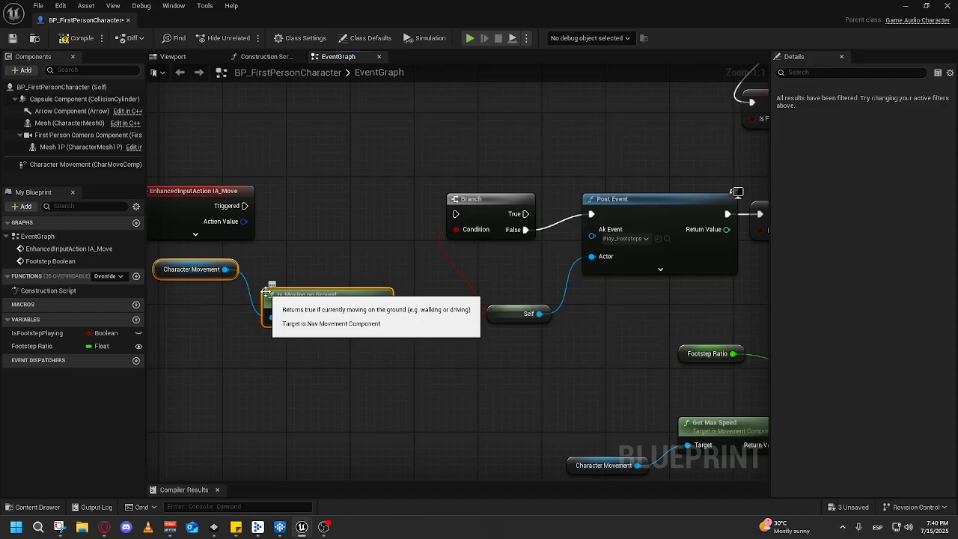
drag(320, 296, 312, 254)
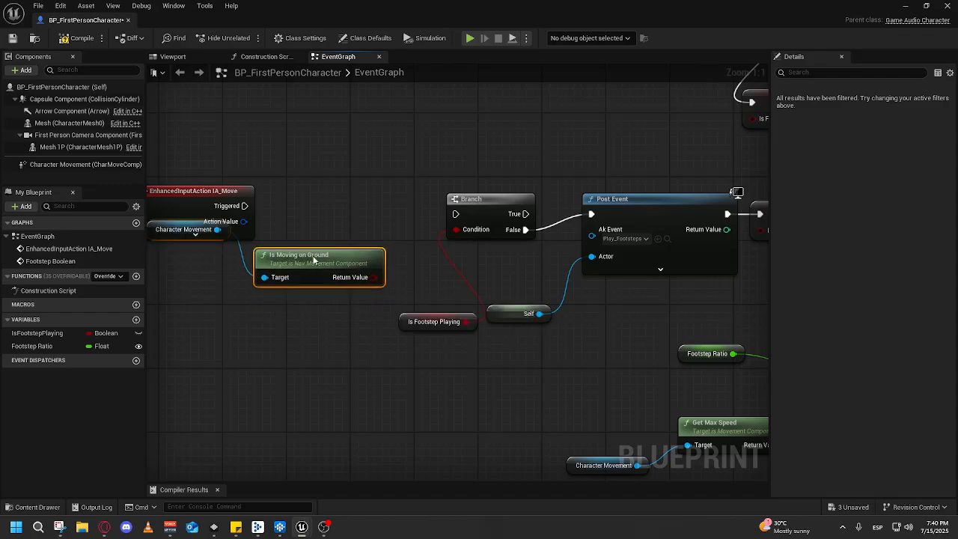
click(204, 319)
drag(150, 227, 200, 326)
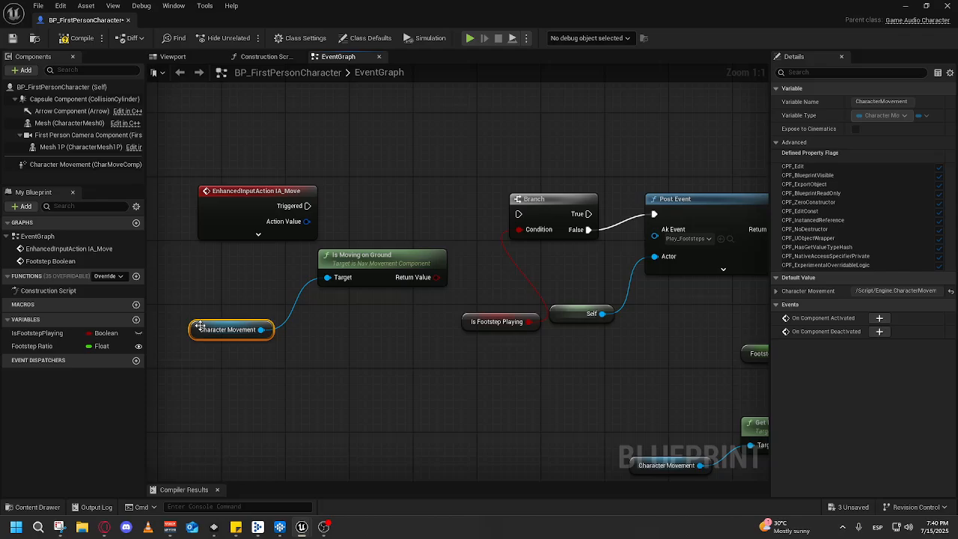
drag(409, 258, 369, 286)
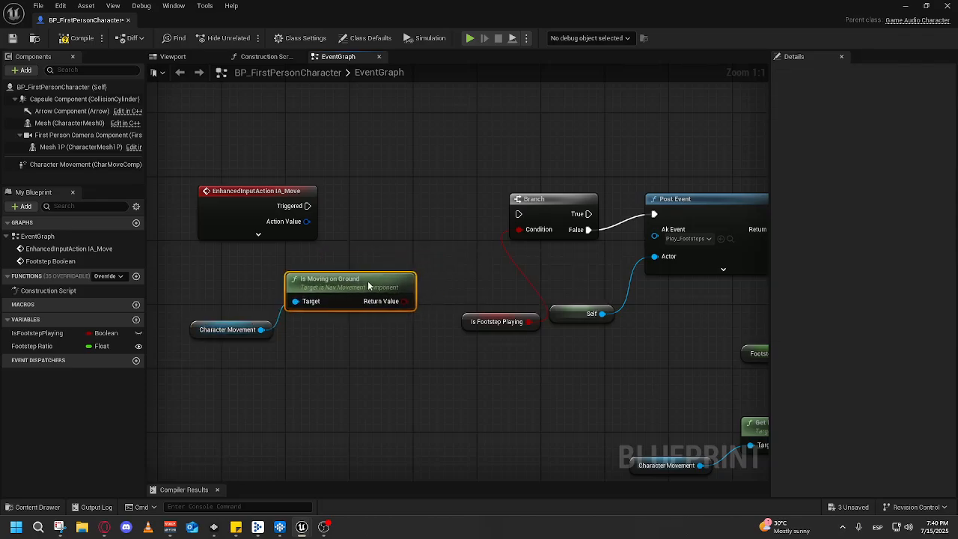
- Add a second Branch node after the IA_Move event and connect Is Moving on Ground's Return Value to its Condition
right_click(389, 188)
text(bran)
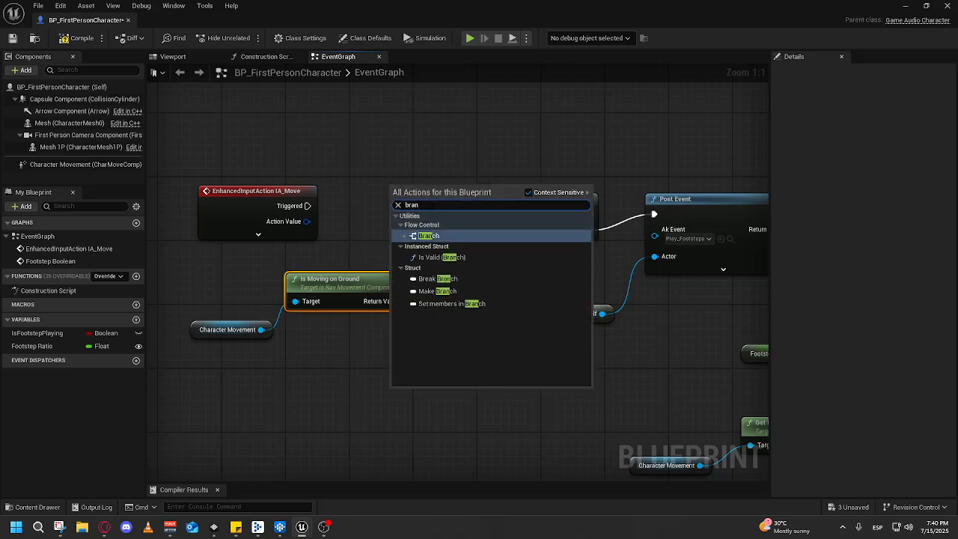
key(Return)
drag(439, 197, 421, 229)
drag(404, 301, 384, 246)
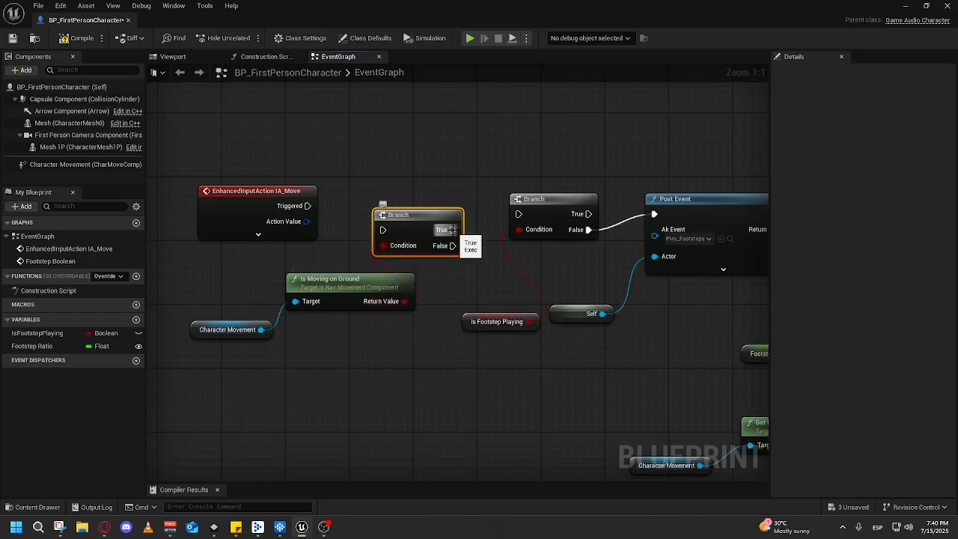
- Wire the new Branch between IA_Move's Triggered pin and the footstep Branch using its True output, and tidy the node layout
drag(452, 230, 516, 218)
drag(587, 157, 434, 152)
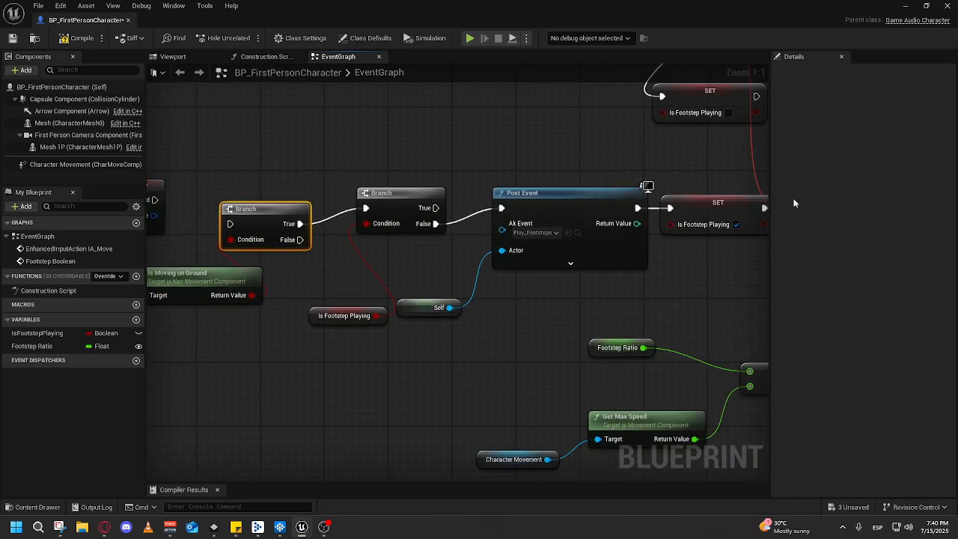
drag(649, 152, 421, 143)
drag(155, 161, 416, 182)
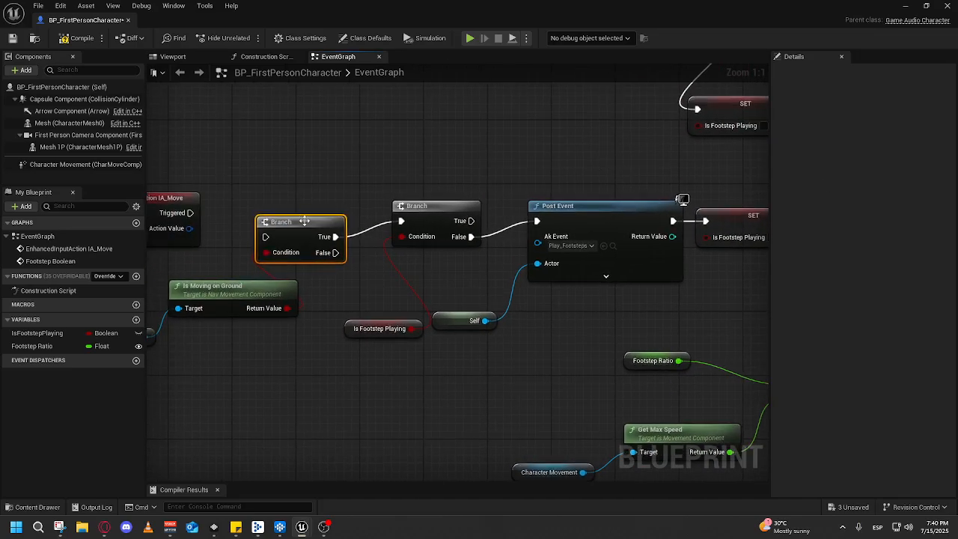
drag(304, 221, 296, 198)
drag(251, 286, 224, 281)
drag(304, 281, 439, 275)
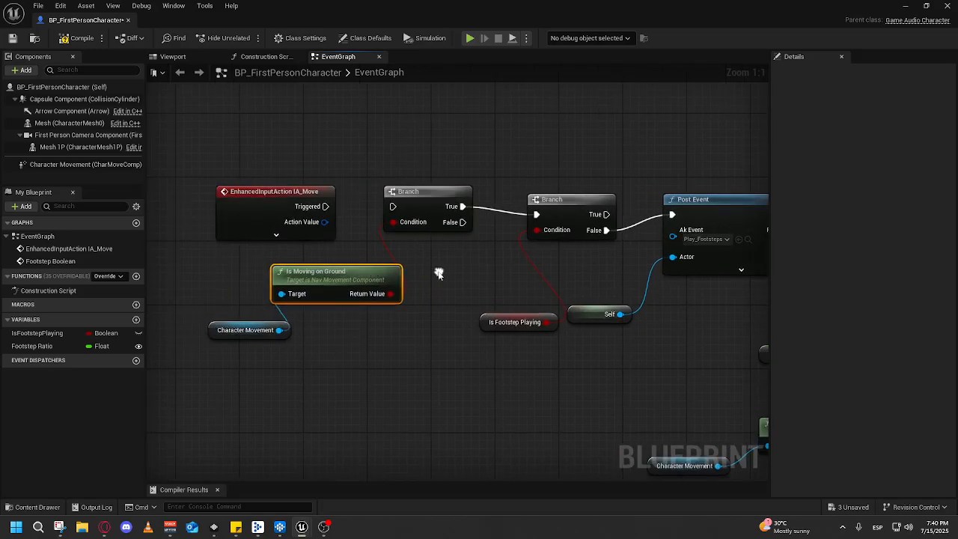
drag(321, 211, 395, 207)
- Play-test FirstPersonMap by walking and jumping over the blocks and ramps to check the footsteps, and end the session
click(902, 5)
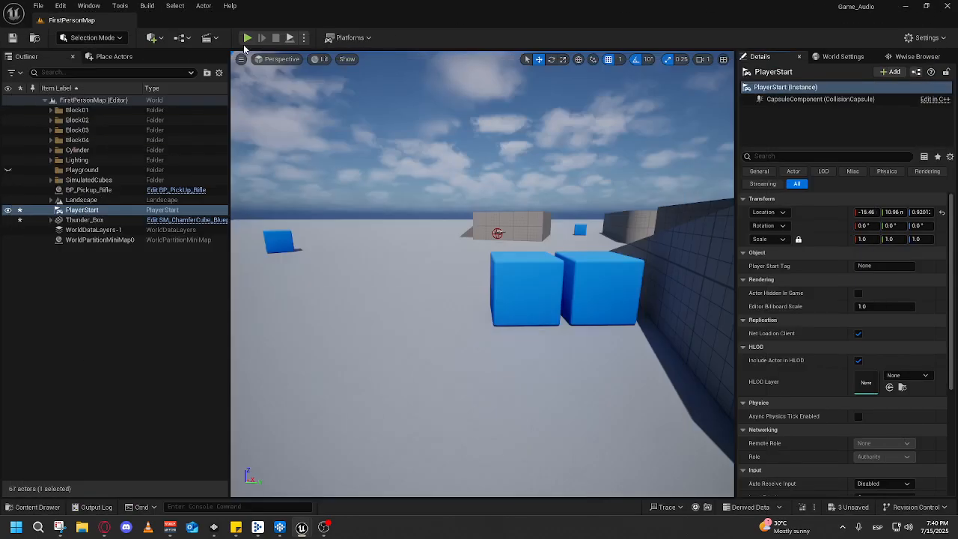
click(250, 38)
click(525, 187)
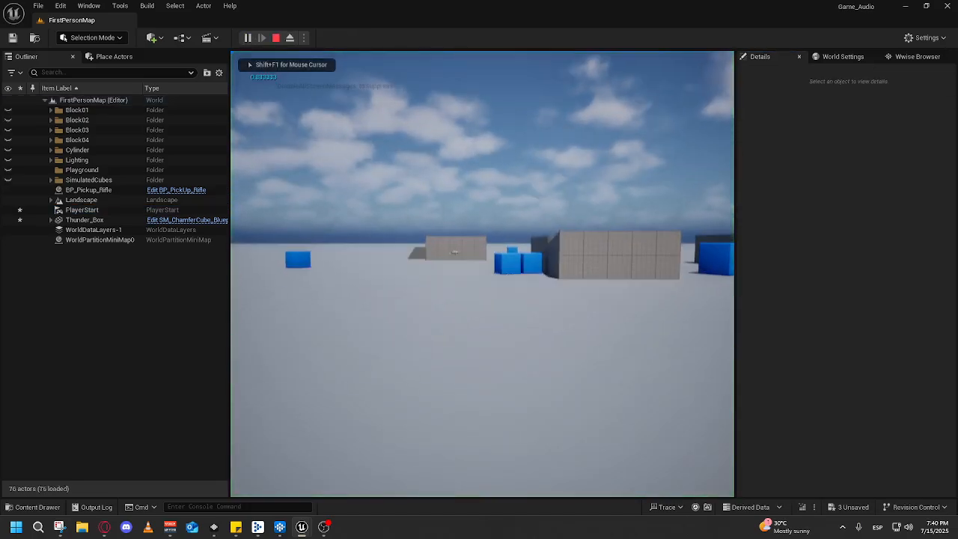
key(w)
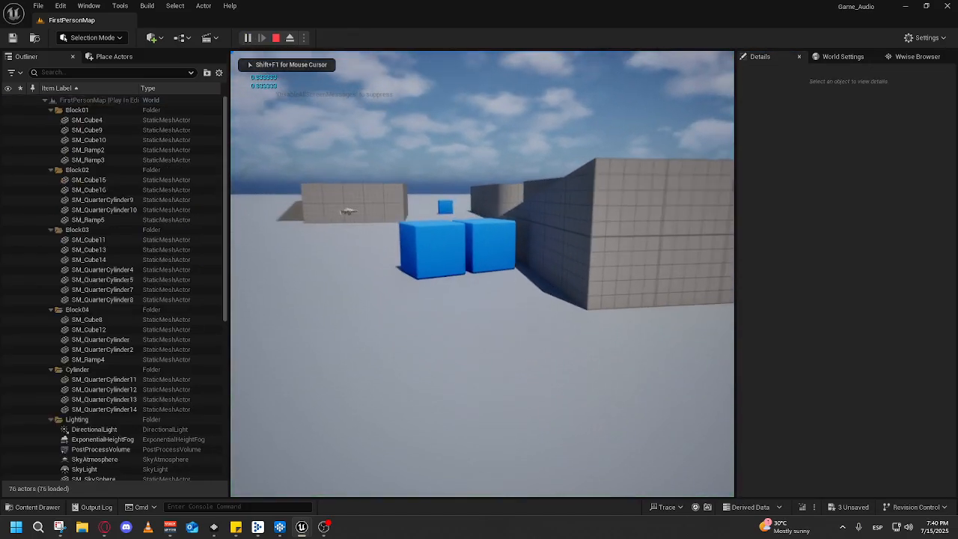
key(space)
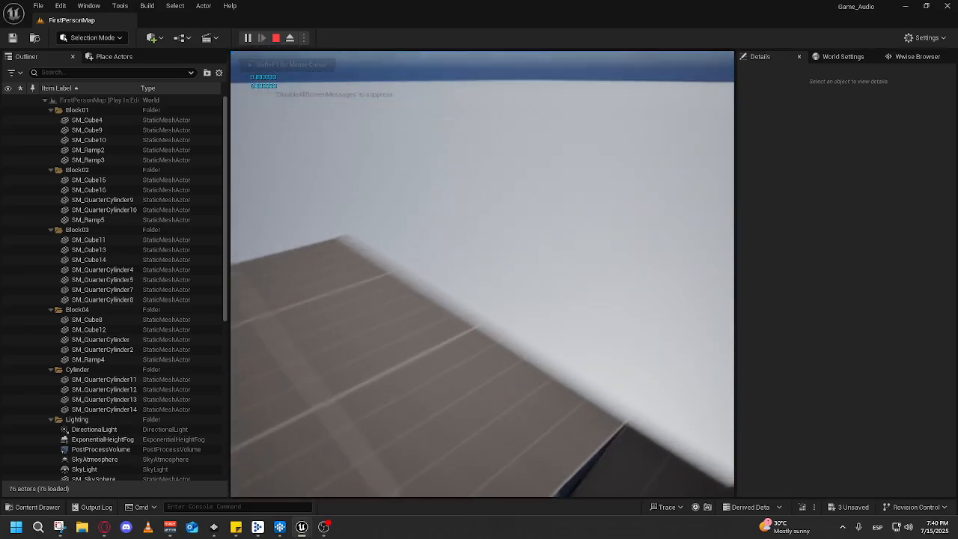
key(space)
key(w)
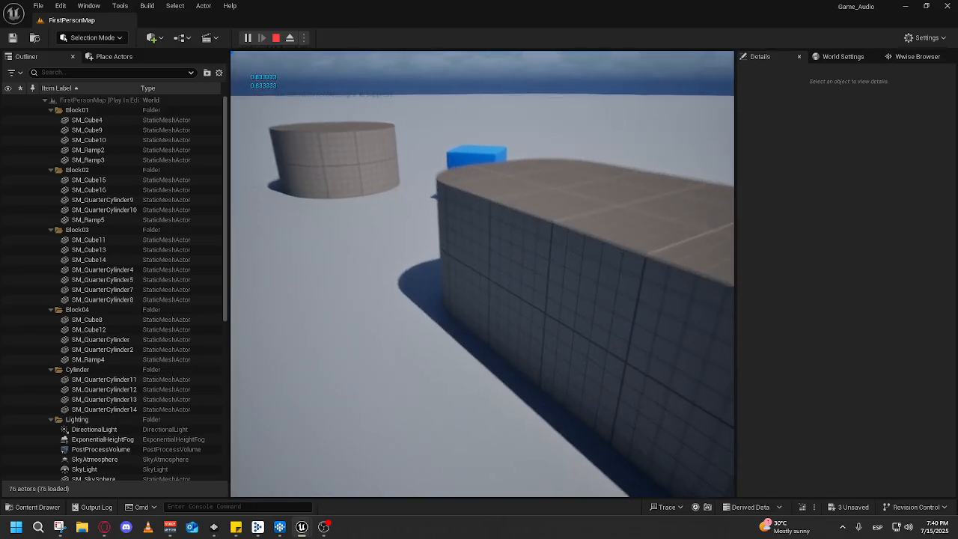
key(w)
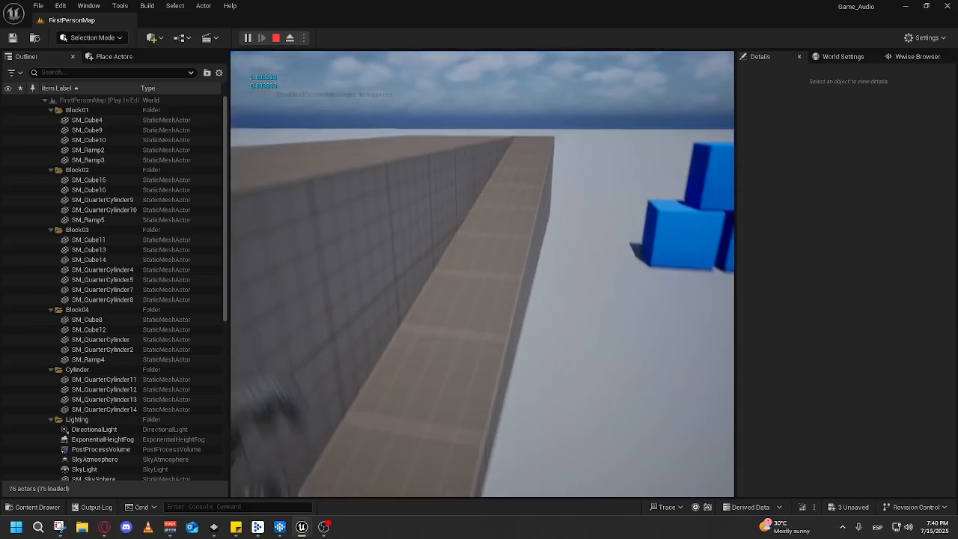
key(w)
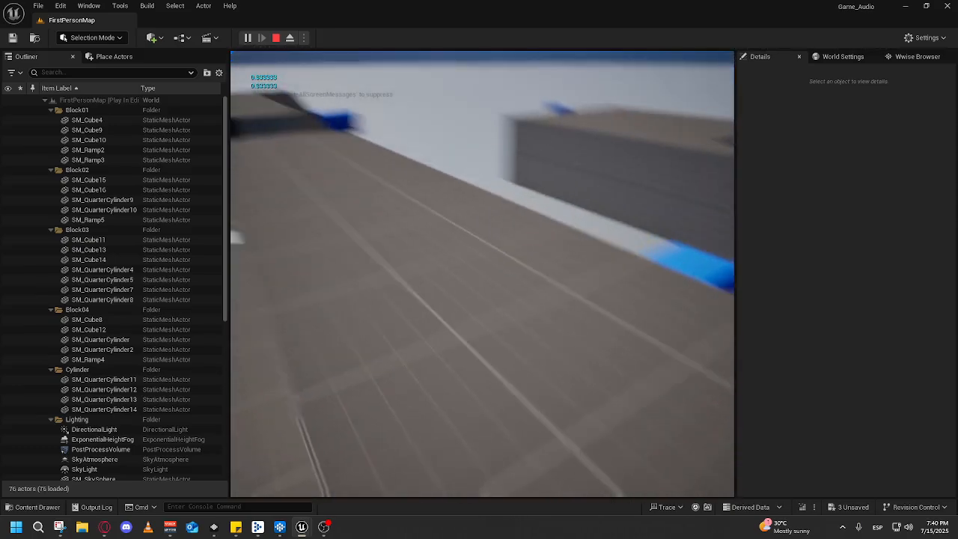
key(w)
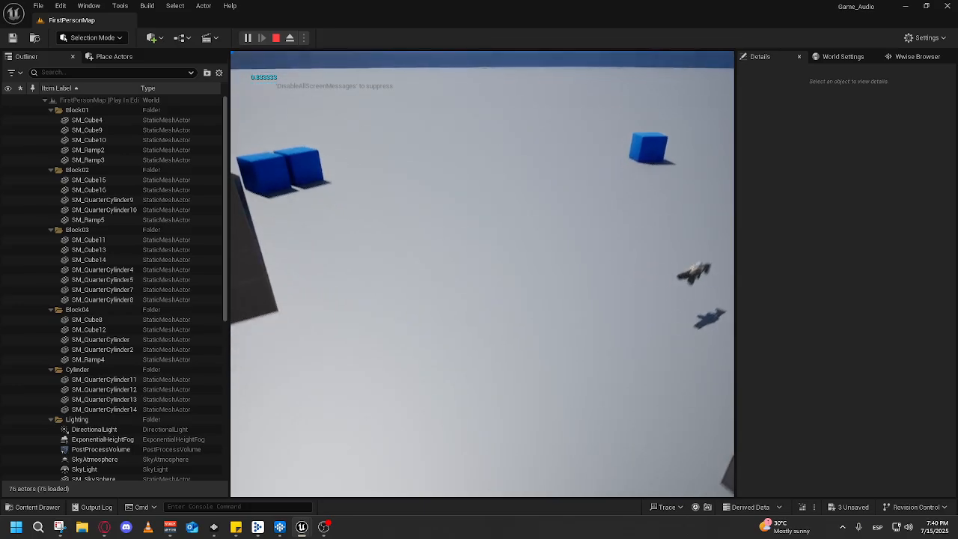
key(w)
key(Escape)
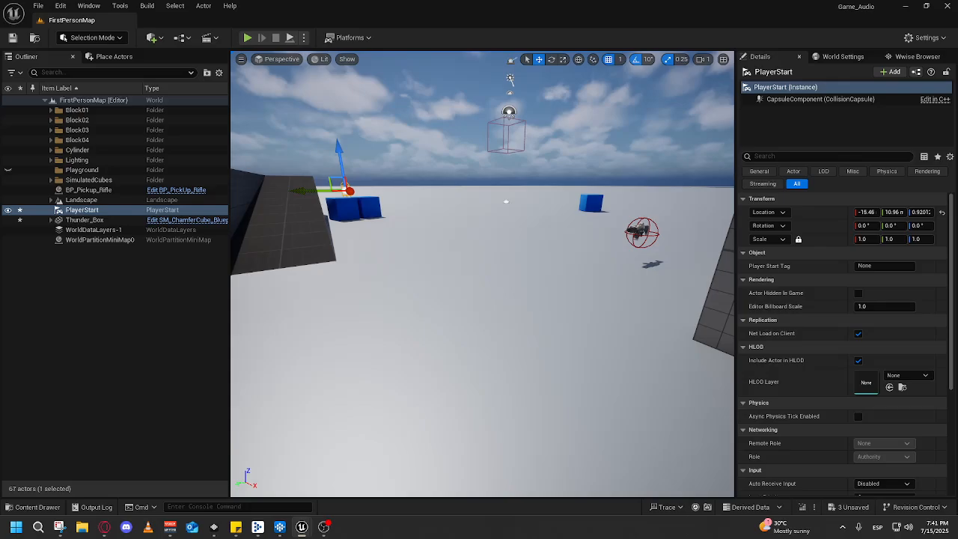
click(540, 168)
drag(498, 204, 441, 201)
key(w)
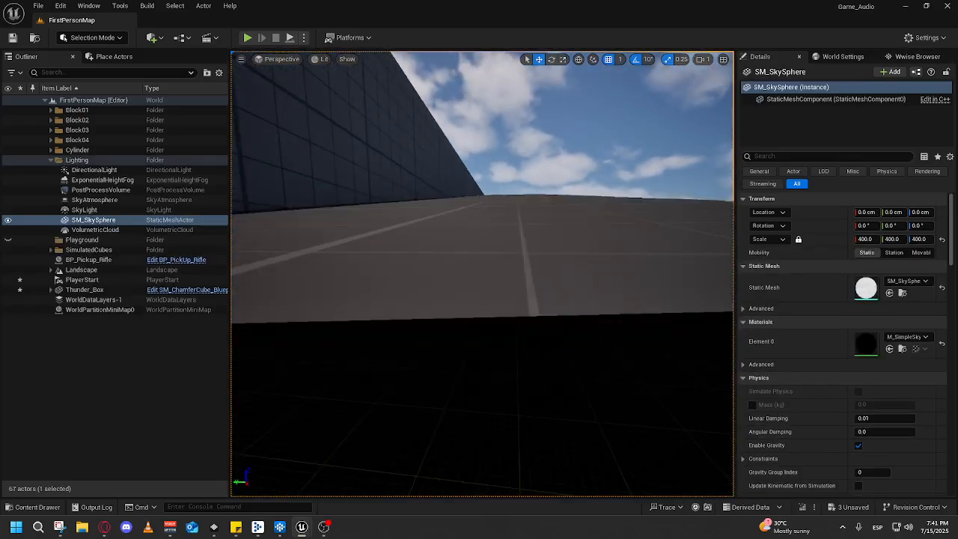
key(w)
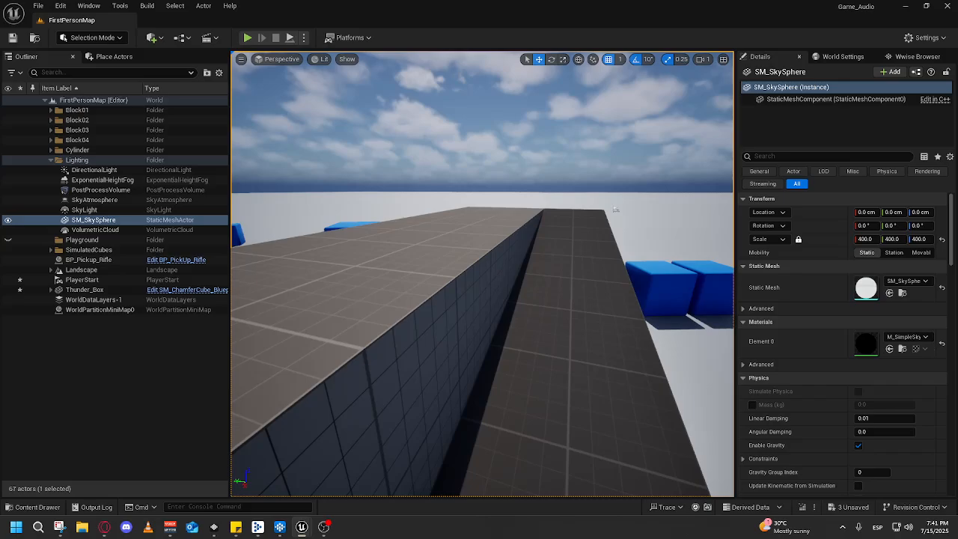
key(s)
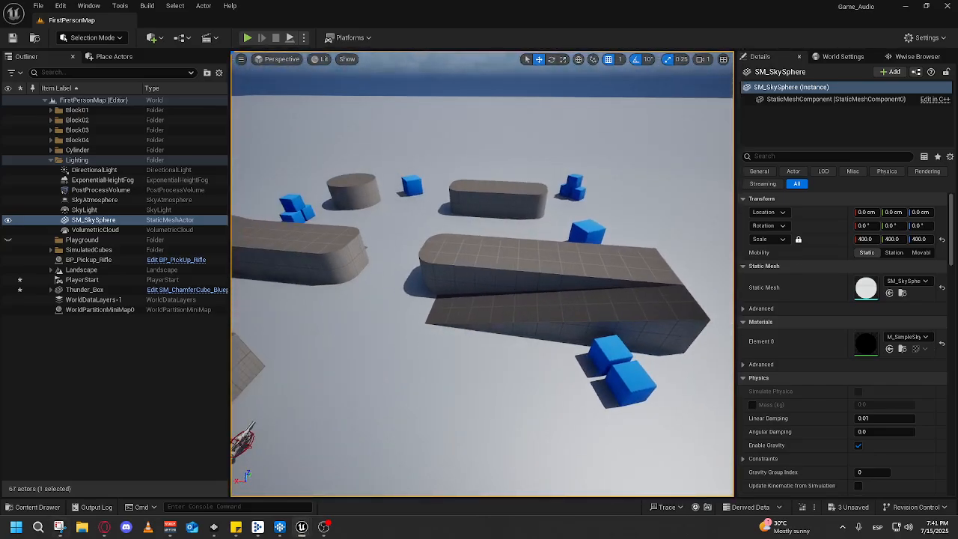
key(d)
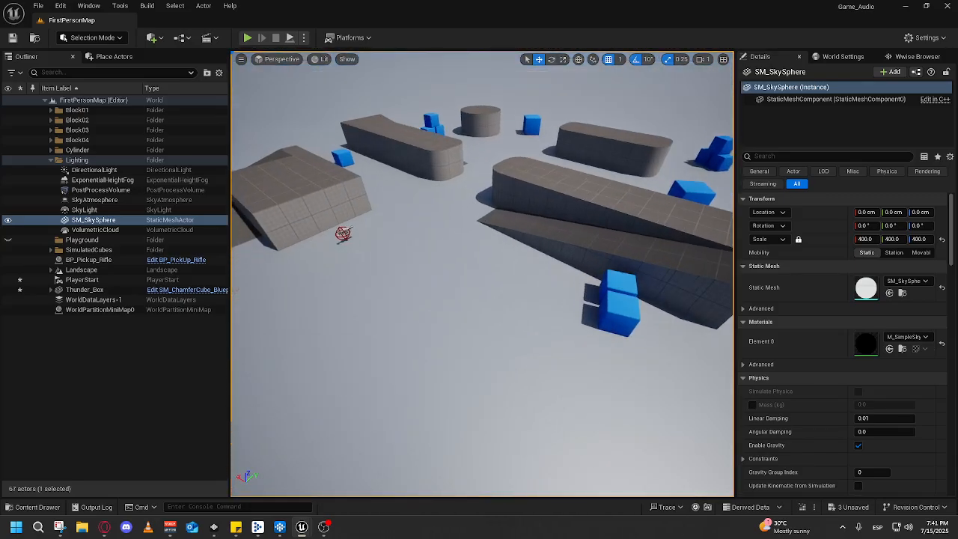
- Switch to the Wwise project and inspect the two footstep sounds inside the Landing Default container
click(257, 527)
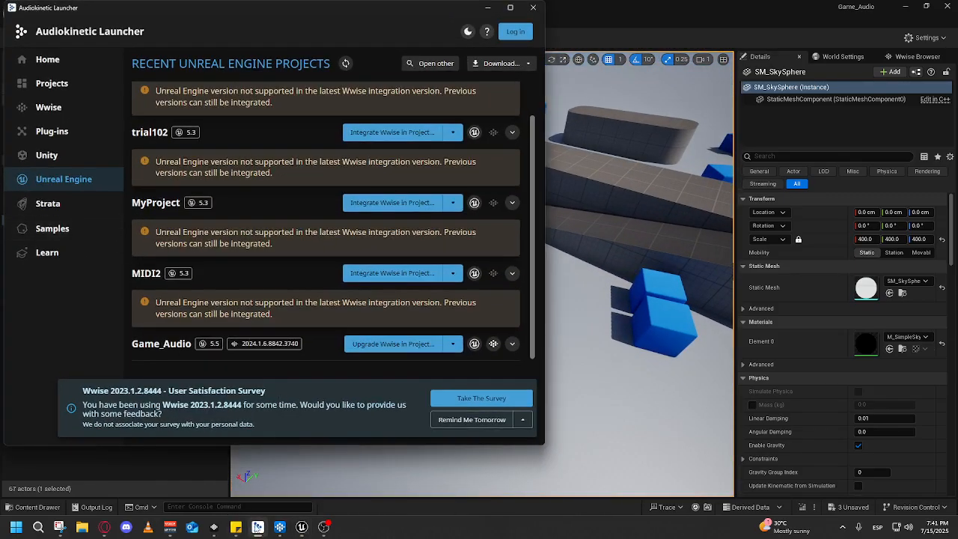
click(257, 527)
click(280, 527)
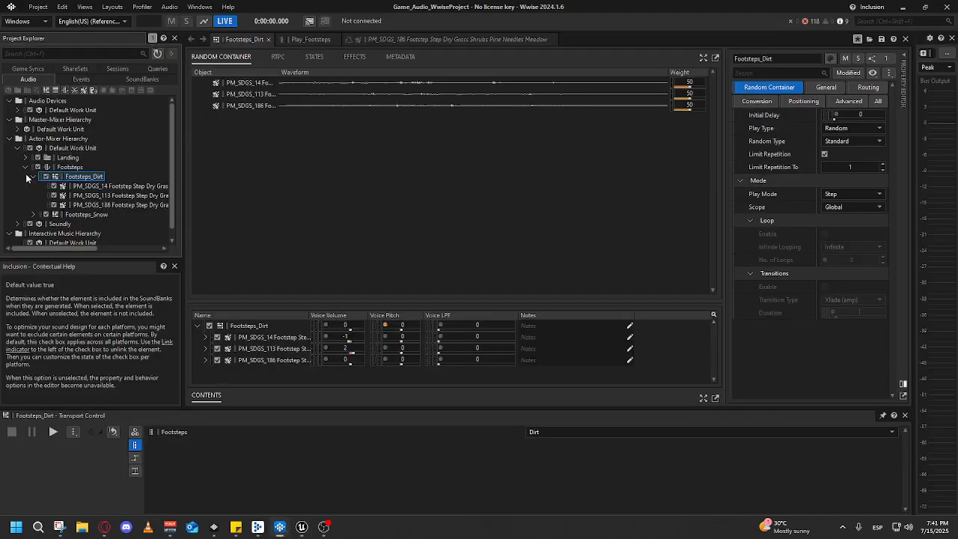
click(27, 177)
click(26, 158)
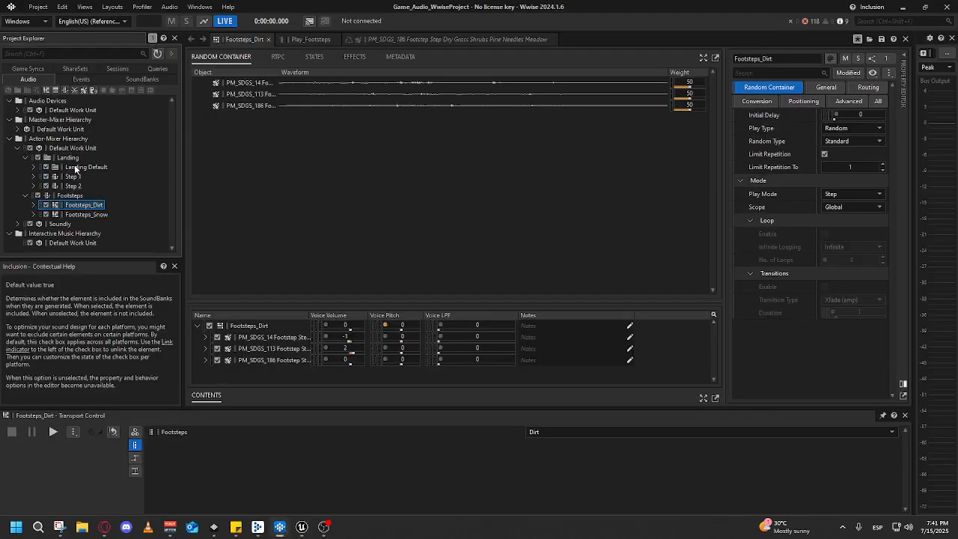
click(75, 168)
click(34, 168)
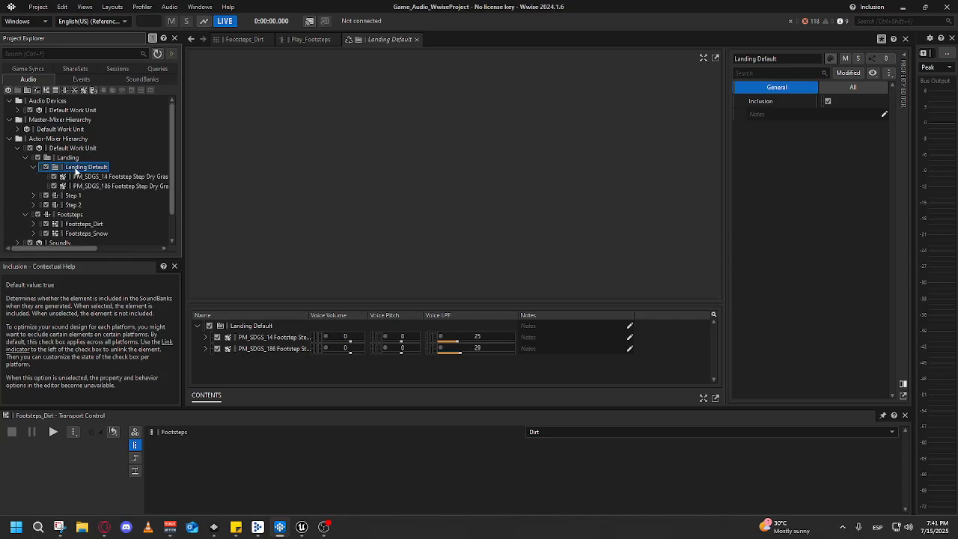
click(120, 176)
click(122, 185)
- Review the Play_Footsteps and Play_Landing_Default events in the Wwise project
click(86, 81)
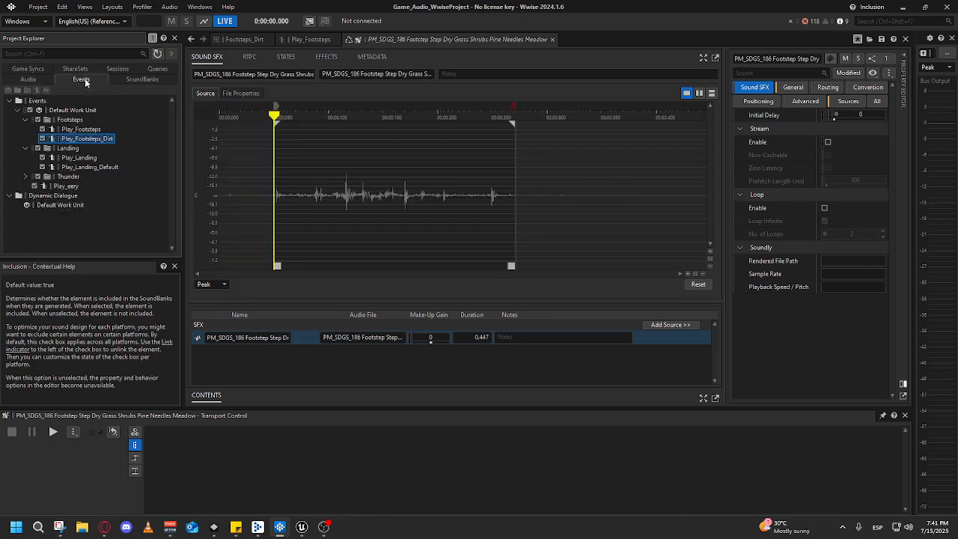
click(82, 130)
click(84, 167)
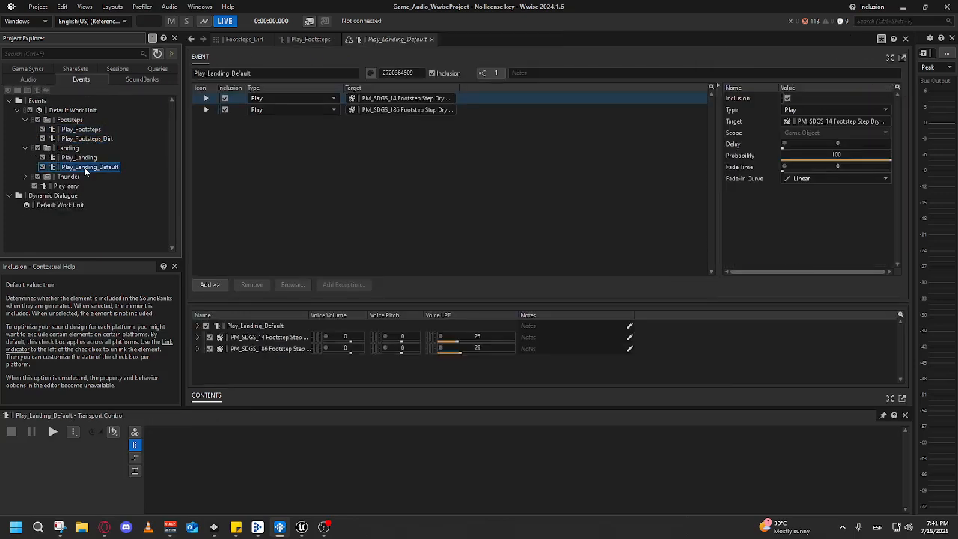
- Audition the Play_Landing_Default event and inspect the properties of its two Play actions
key(space)
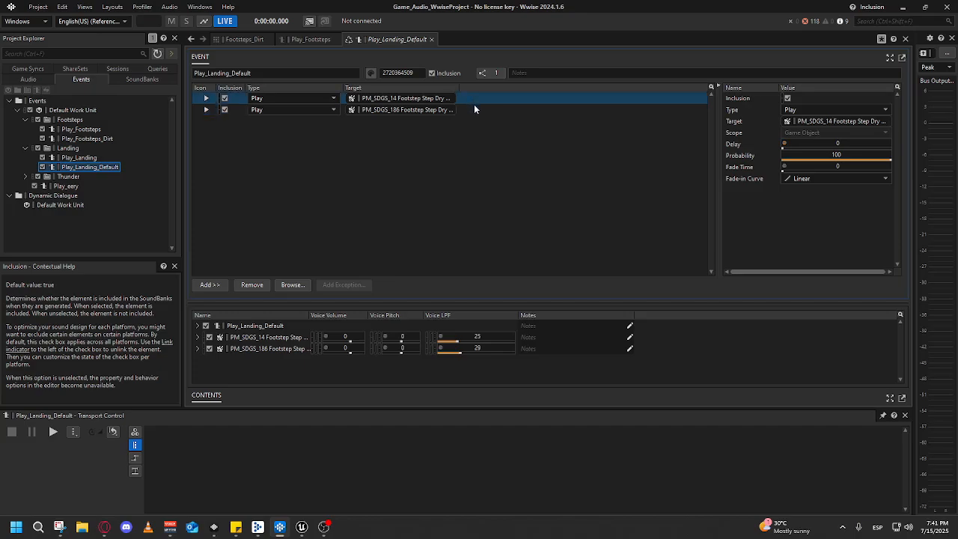
key(space)
click(472, 111)
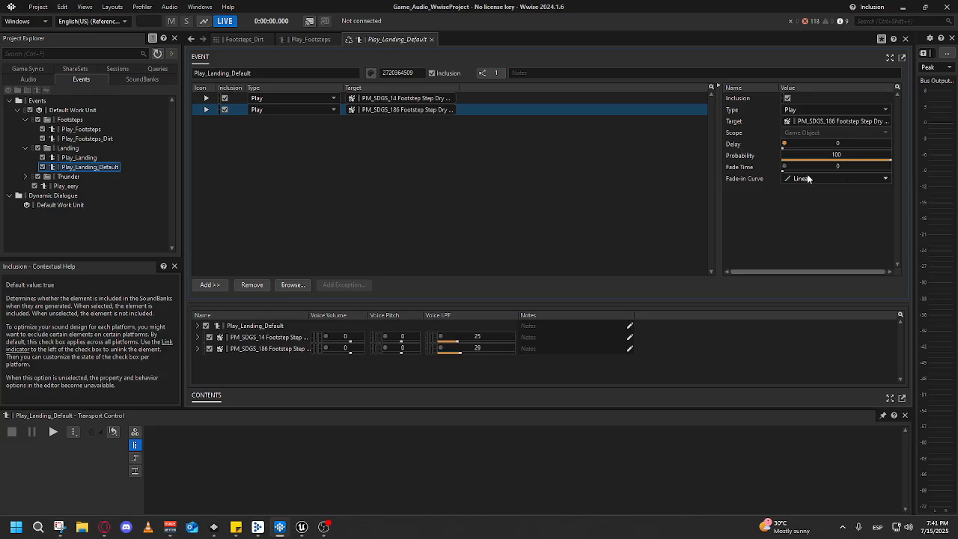
click(487, 102)
click(488, 112)
click(480, 101)
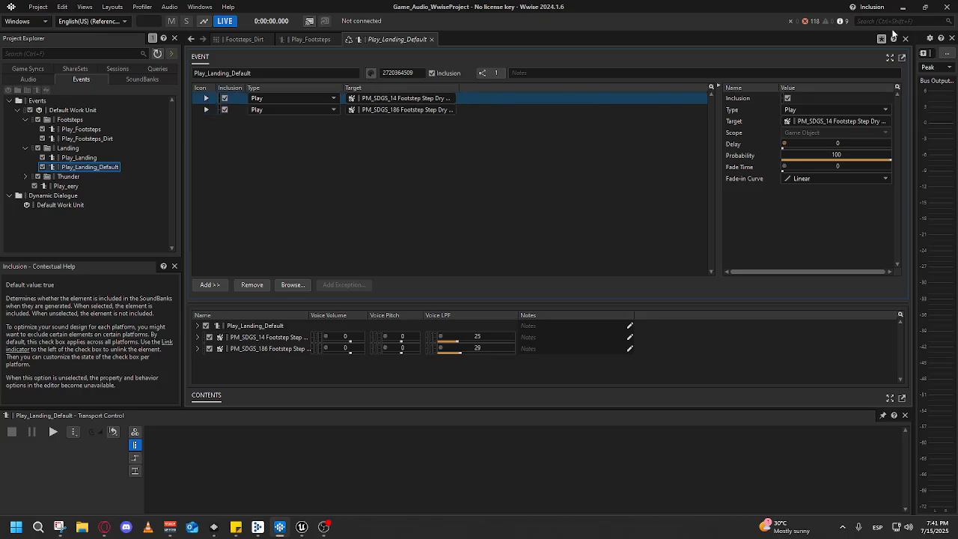
- Switch to the BP_FirstPersonCharacter blueprint in Unreal Editor and add an Event On Landed node below the footstep logic
click(903, 9)
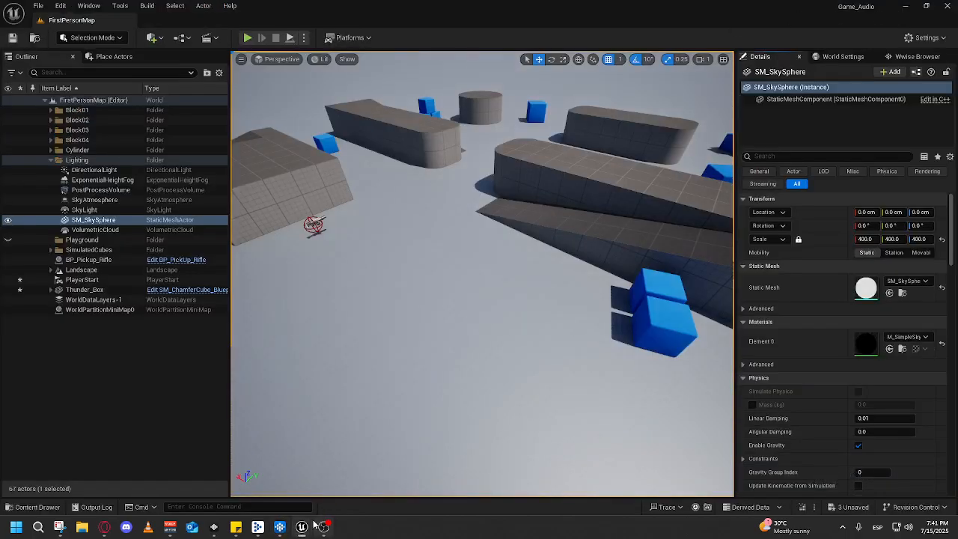
mouse_move(316, 526)
click(356, 479)
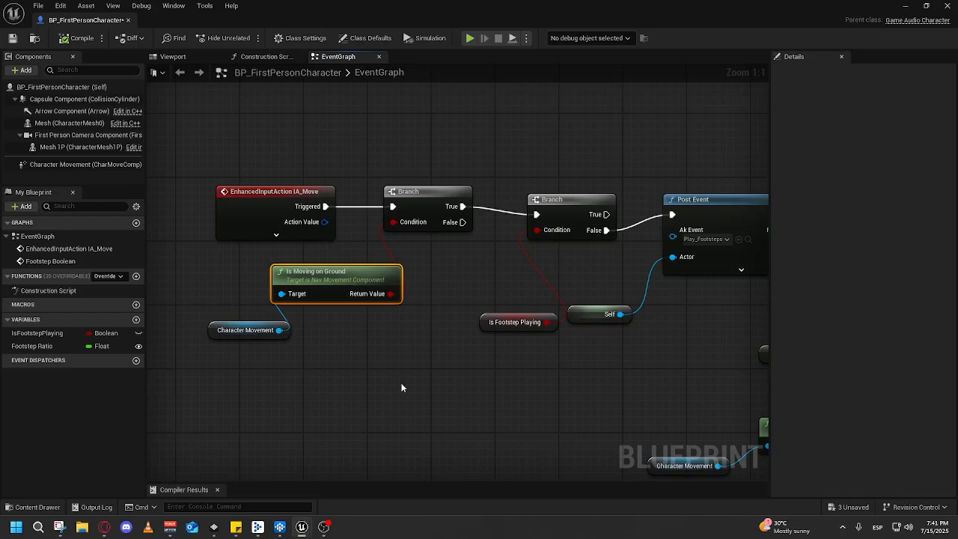
drag(401, 388, 431, 269)
right_click(347, 266)
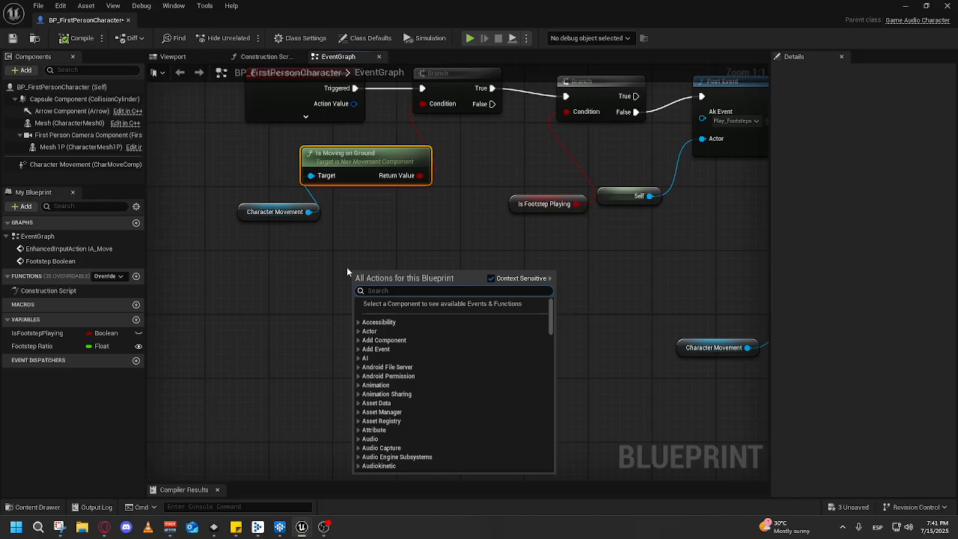
text(event on)
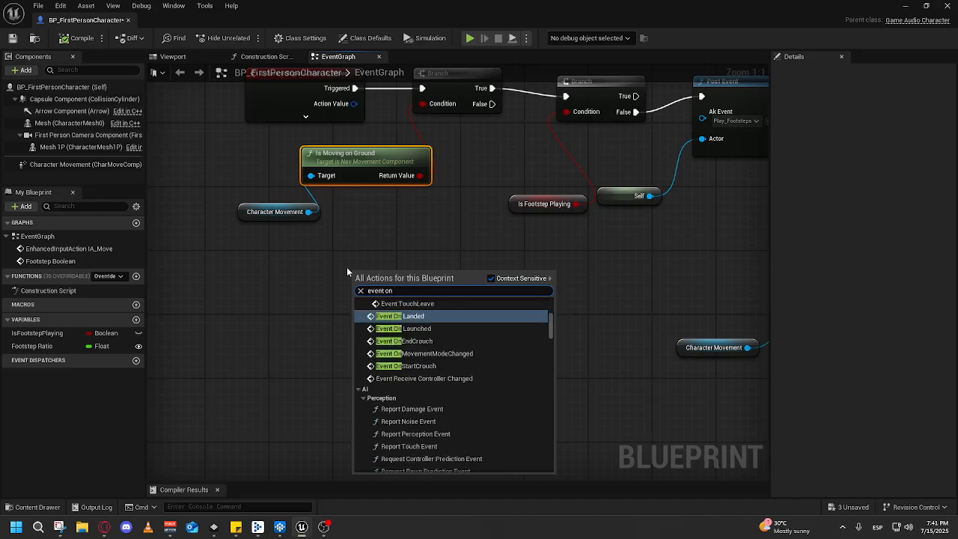
key(Return)
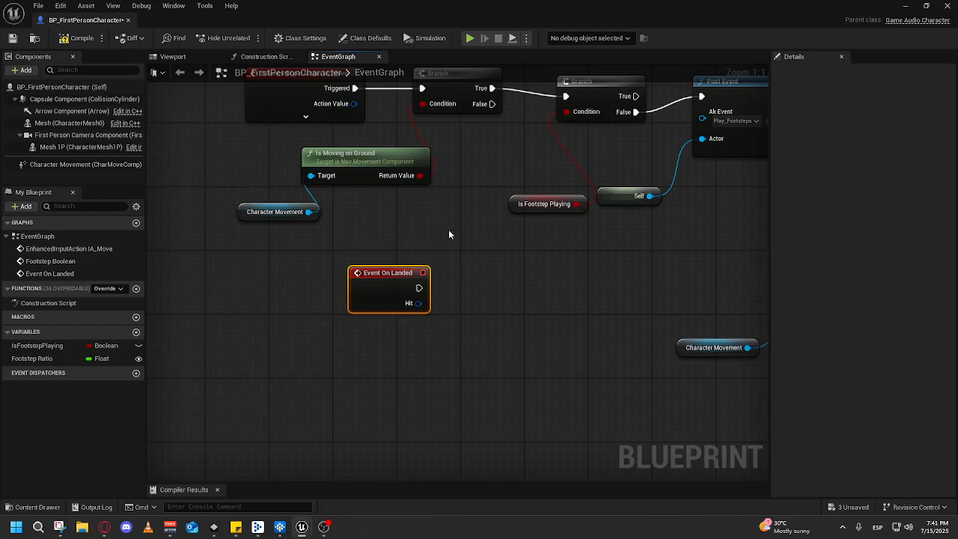
- Add an Event On Jumped node below Event On Landed
drag(441, 269, 307, 310)
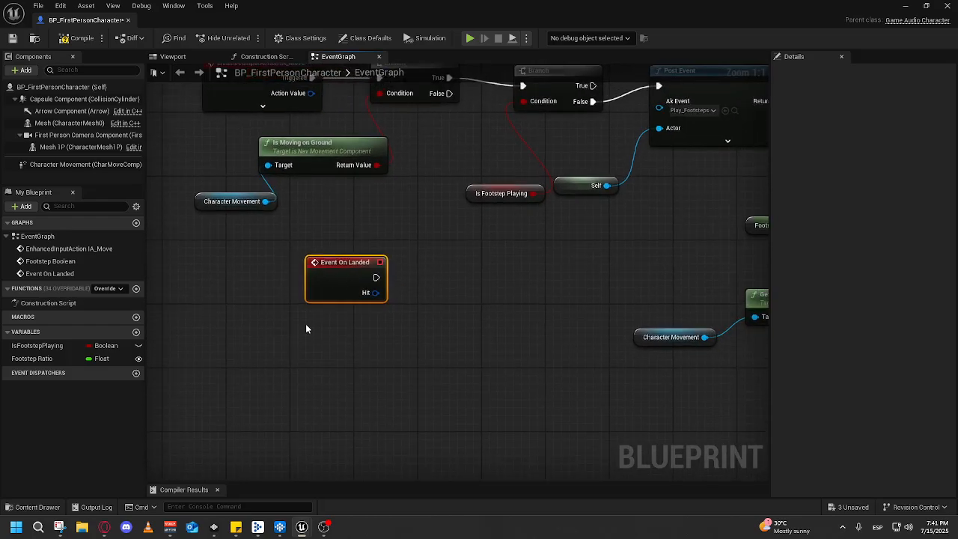
right_click(306, 325)
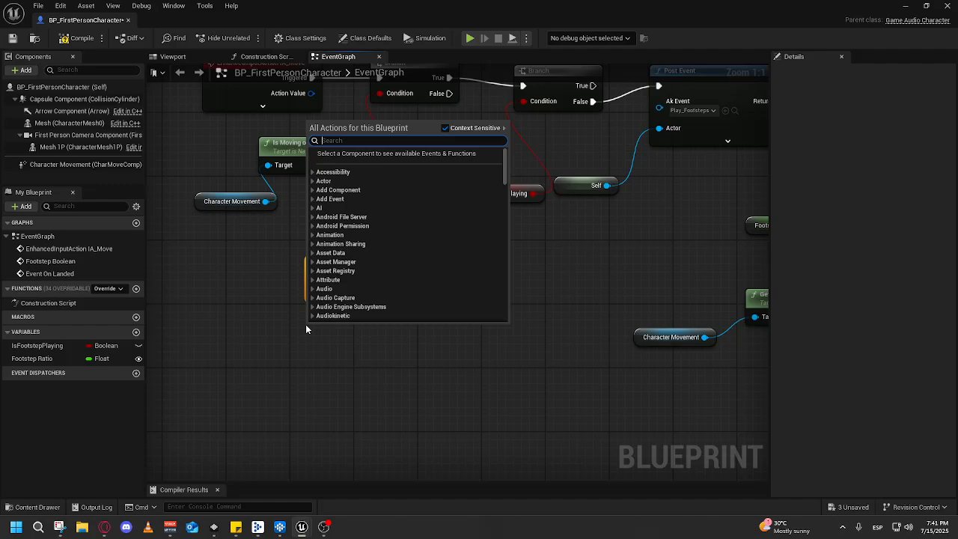
text(event ju)
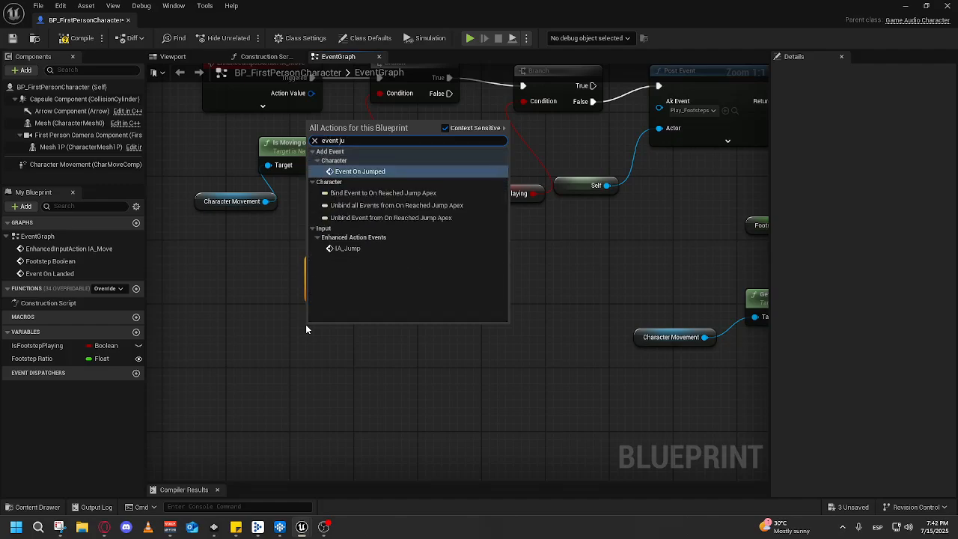
key(Return)
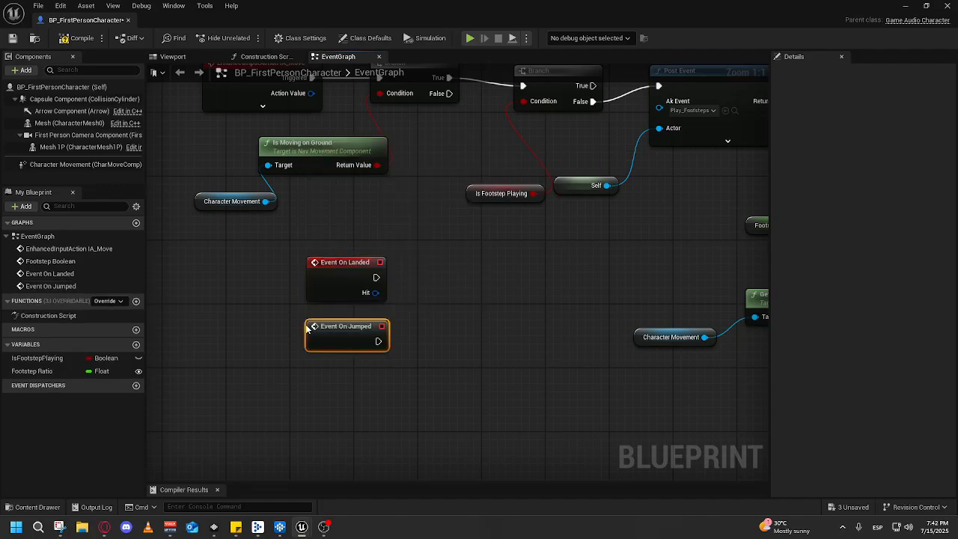
- Create a Post Event node from Event On Jumped's execution output and place it beside Event On Landed
drag(377, 341, 493, 289)
text(post)
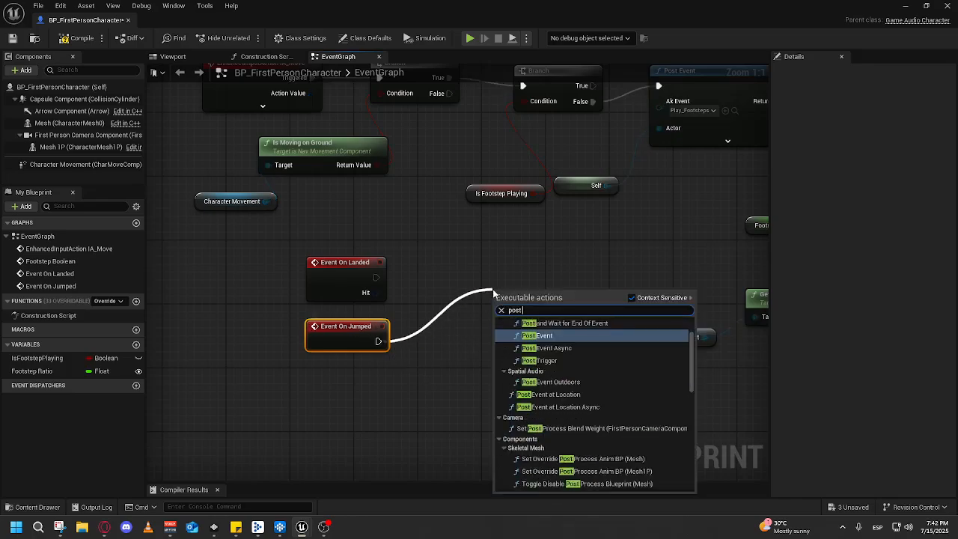
key(Return)
drag(522, 299, 440, 270)
- Delete the Event On Jumped node and wire Event On Landed's execution output into Post Event
click(319, 336)
key(Delete)
drag(374, 277, 469, 274)
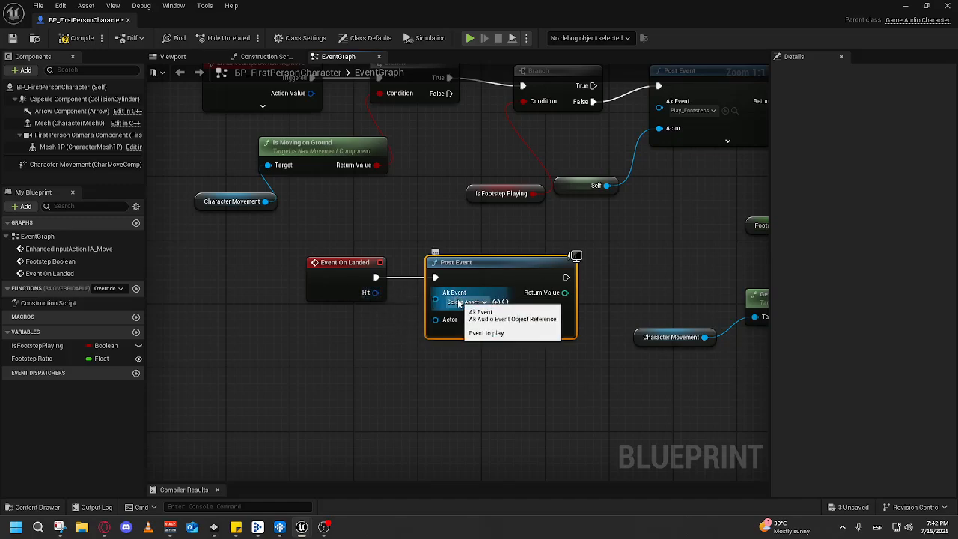
- Set the new Post Event node's Ak Event to Play_Landing_Default
click(463, 302)
scroll(527, 371, down, 2)
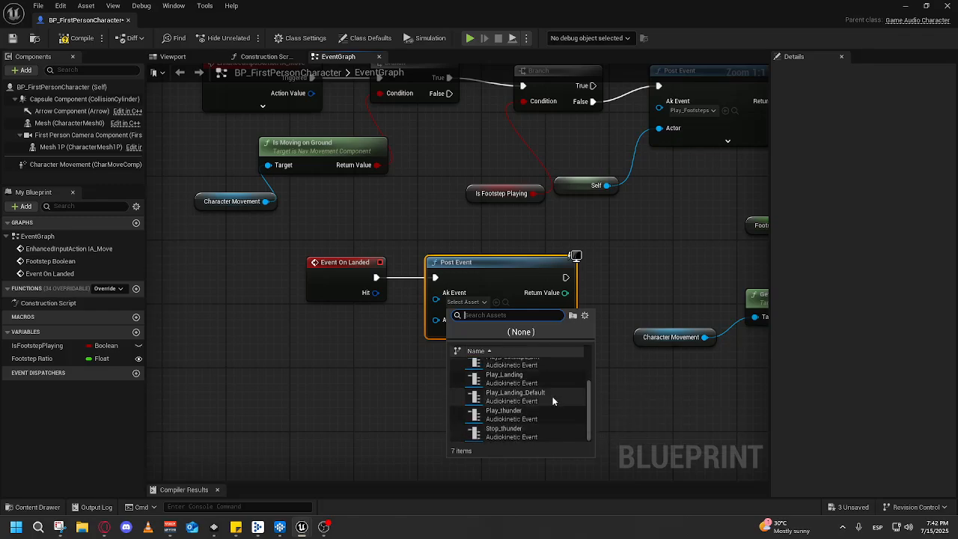
click(542, 401)
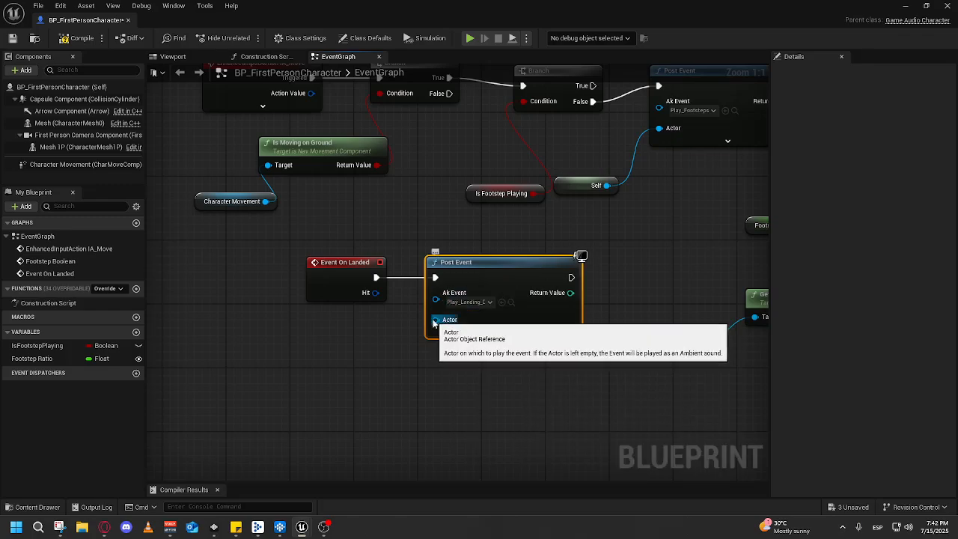
- Connect a Self reference to the landing Post Event's Actor input and place it below Event On Landed
drag(436, 319, 389, 362)
text(self)
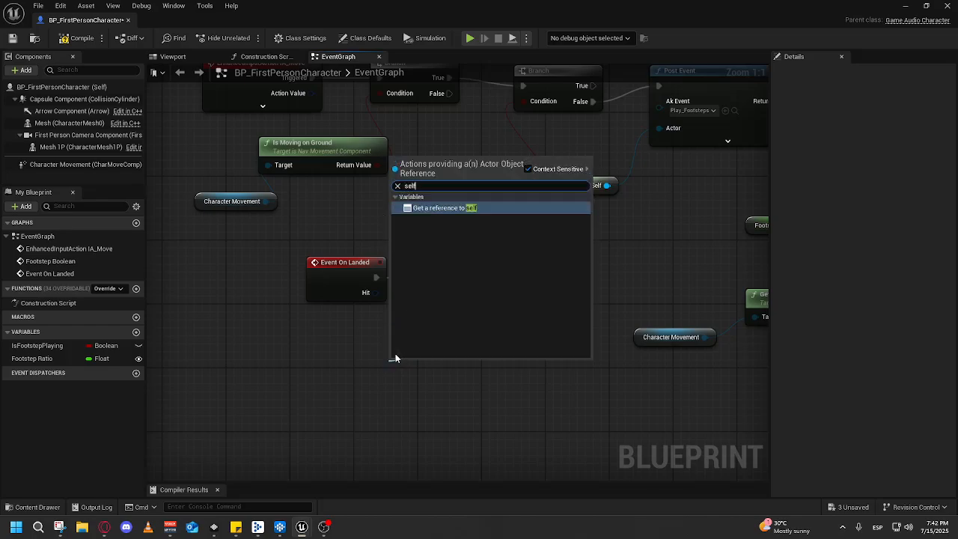
key(Return)
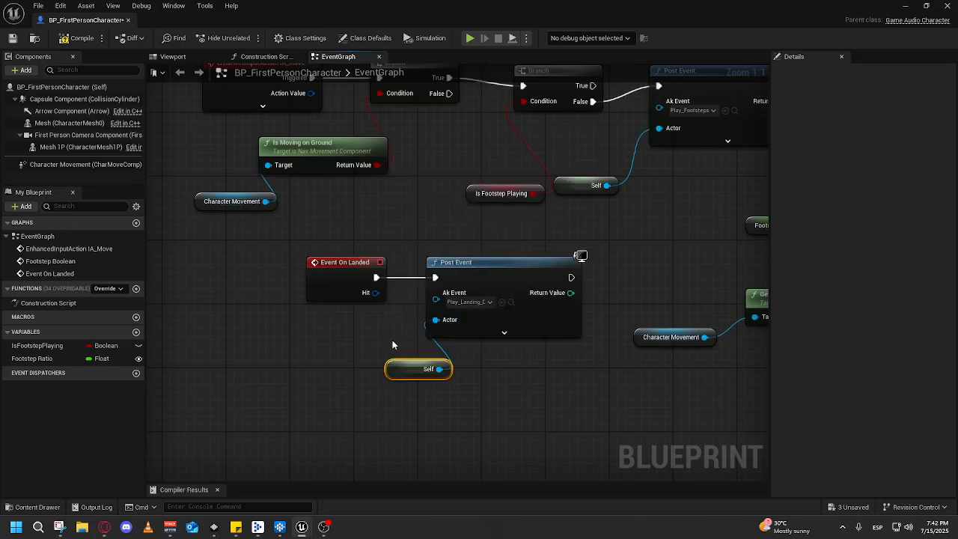
drag(553, 403, 436, 440)
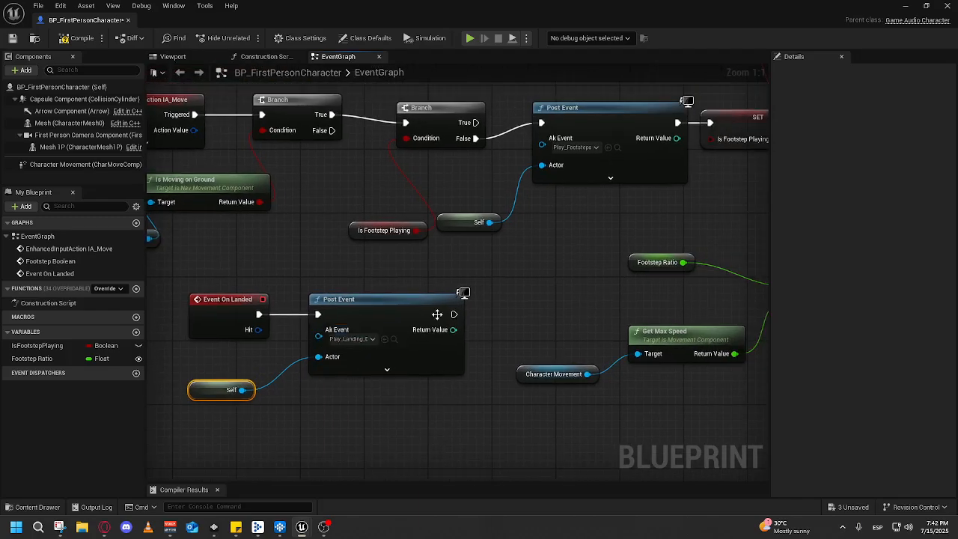
drag(437, 314, 542, 289)
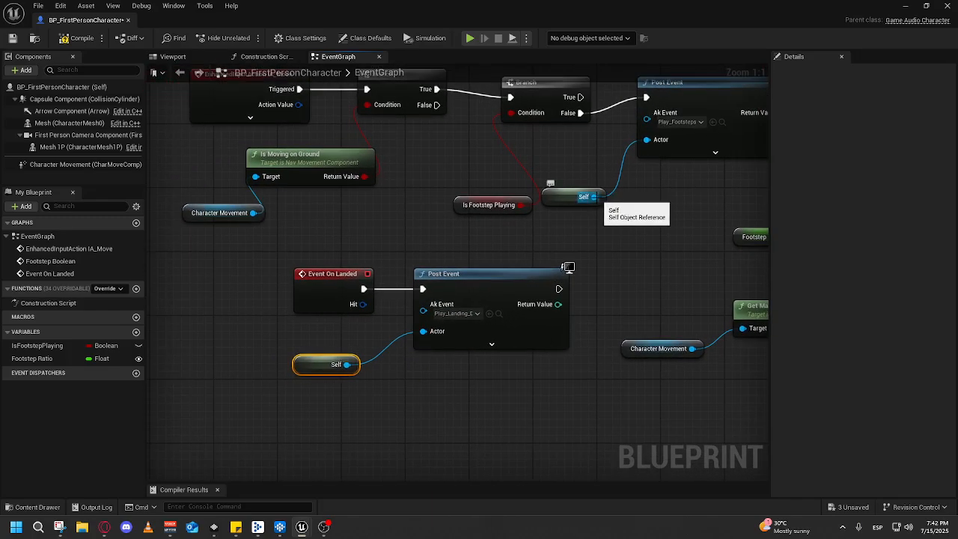
drag(593, 197, 673, 235)
click(602, 243)
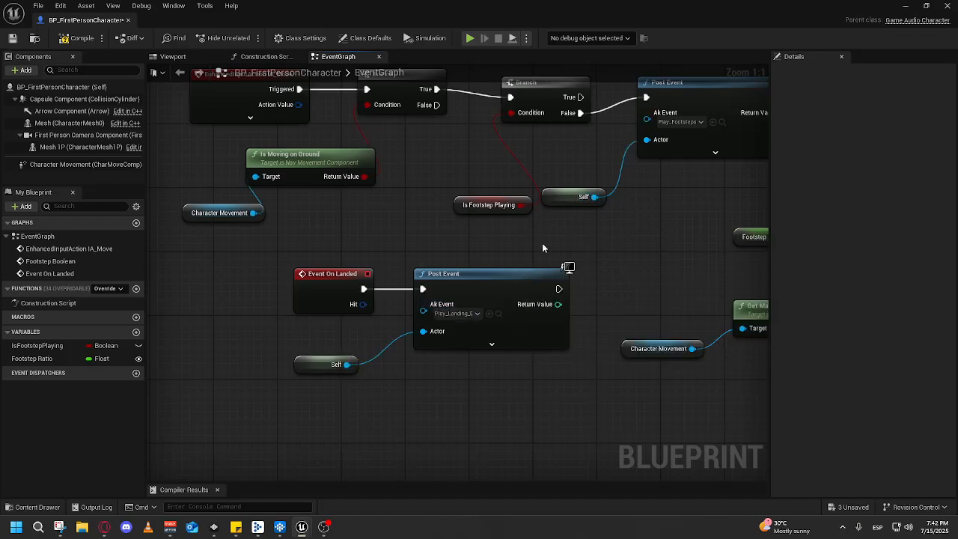
- Play-test FirstPersonMap by walking and jumping over the blocks to check the landing sound, and end the session
click(905, 6)
click(247, 38)
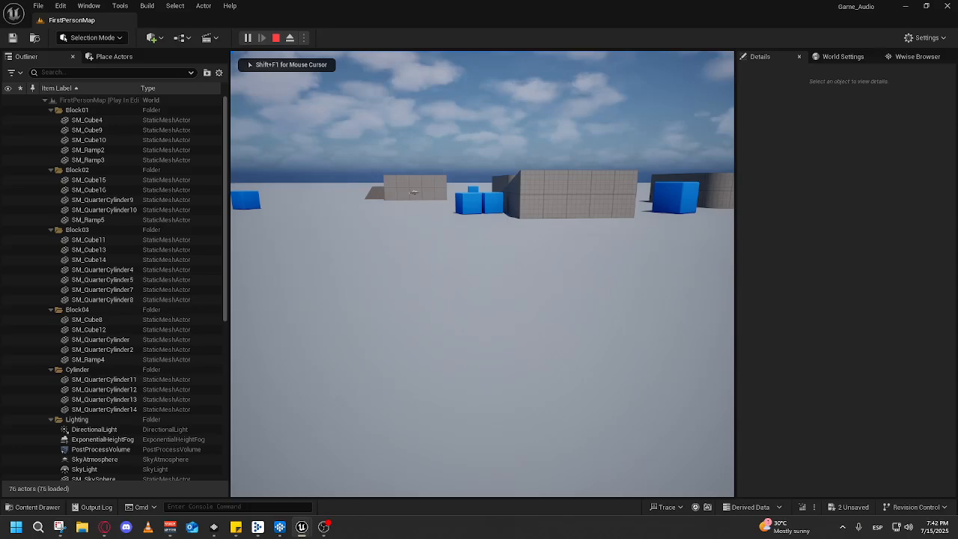
key(w)
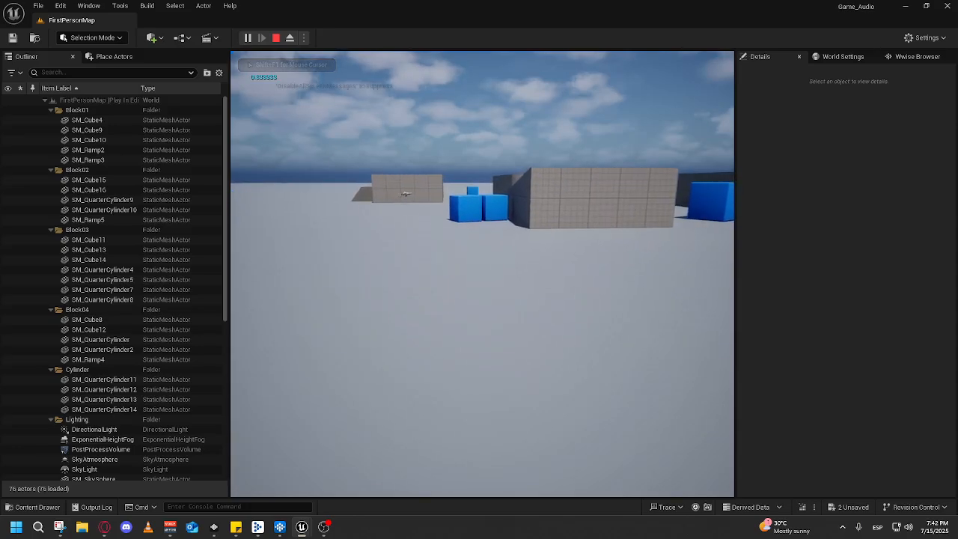
key(w)
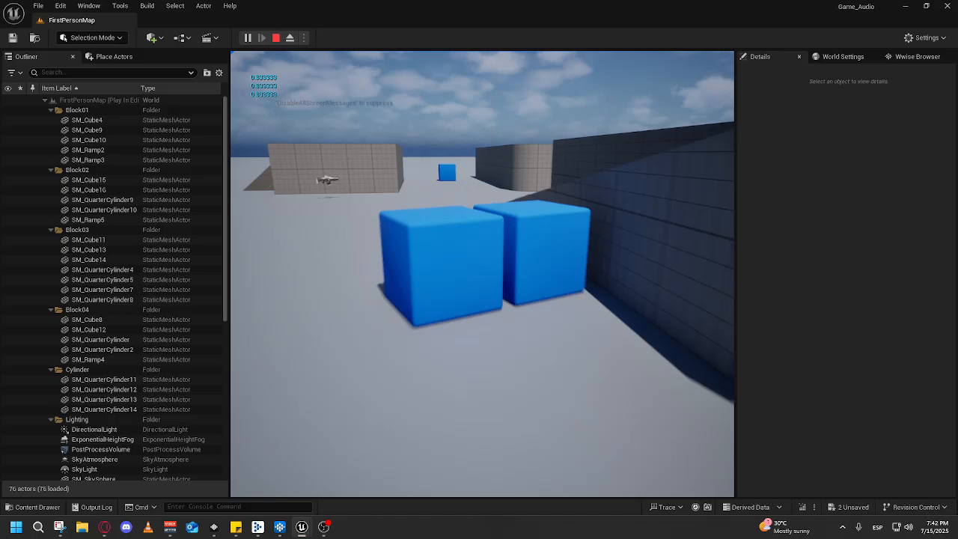
key(w)
key(space)
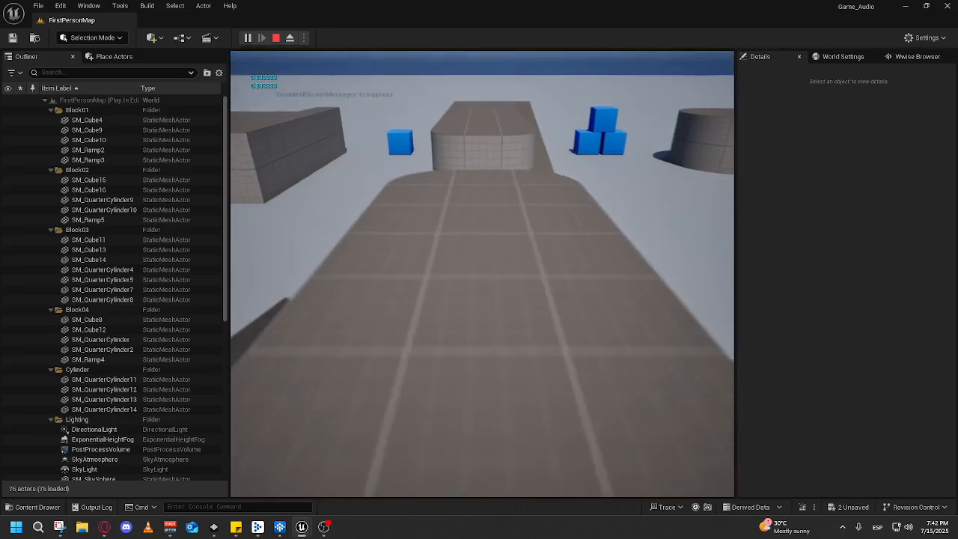
key(w)
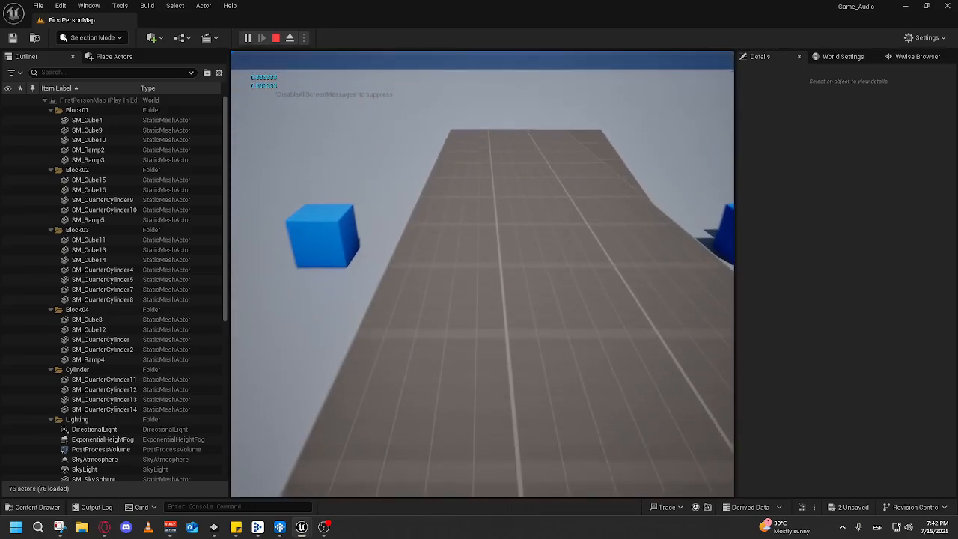
key(w)
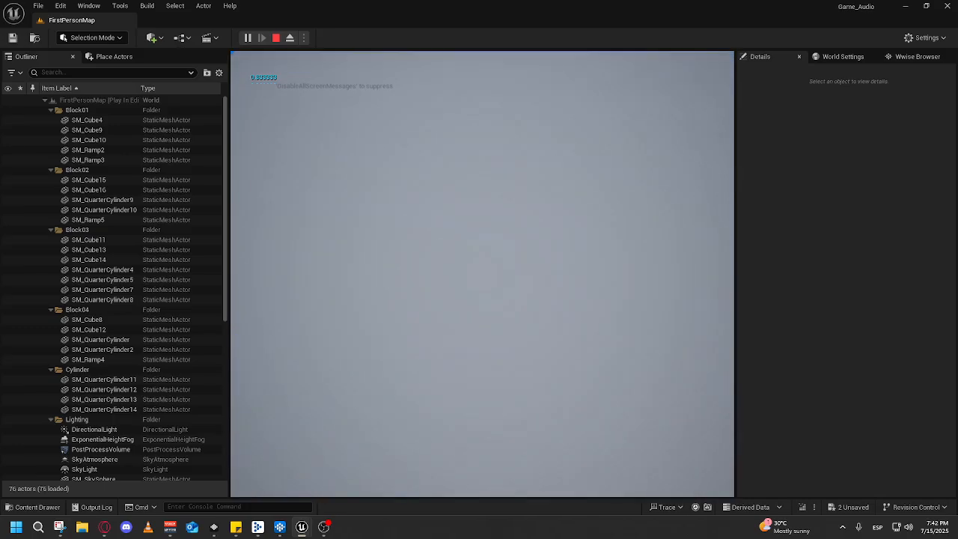
key(Escape)
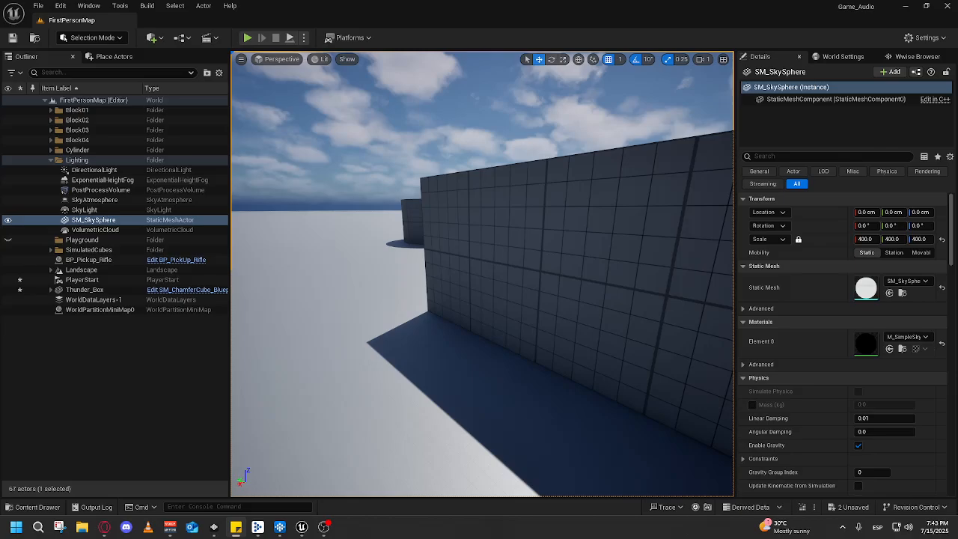
right_click(342, 233)
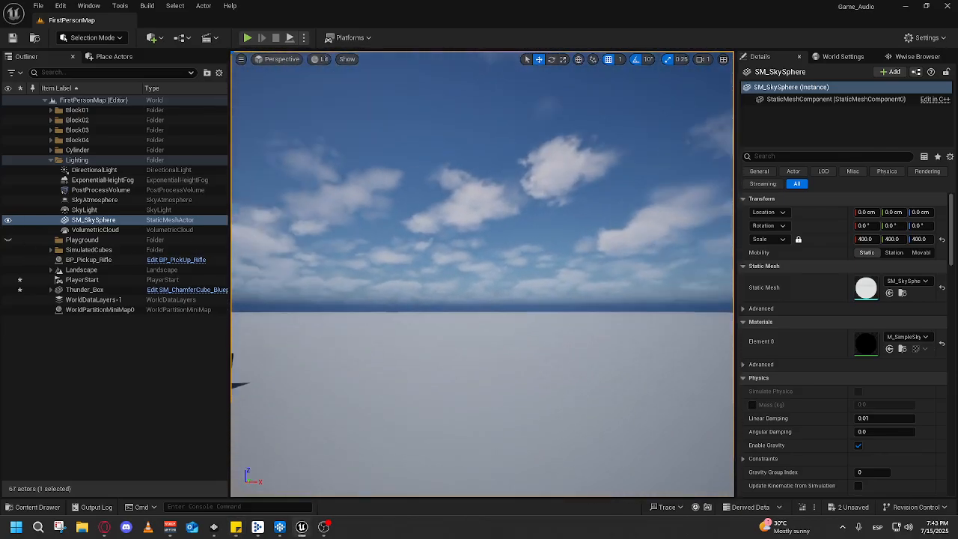
key(w)
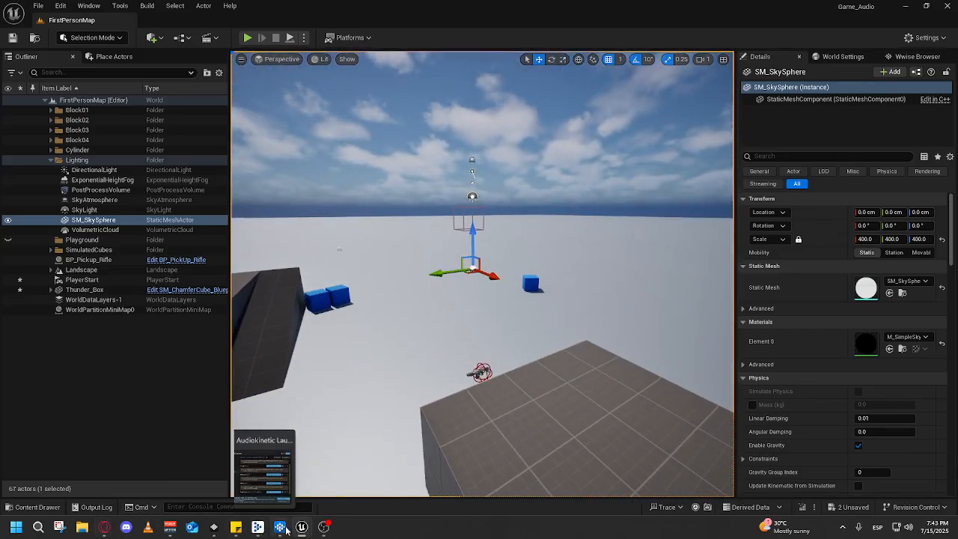
- Switch to the Wwise project and inspect the Play_Landing and Play_Footsteps_Dirt events
click(301, 440)
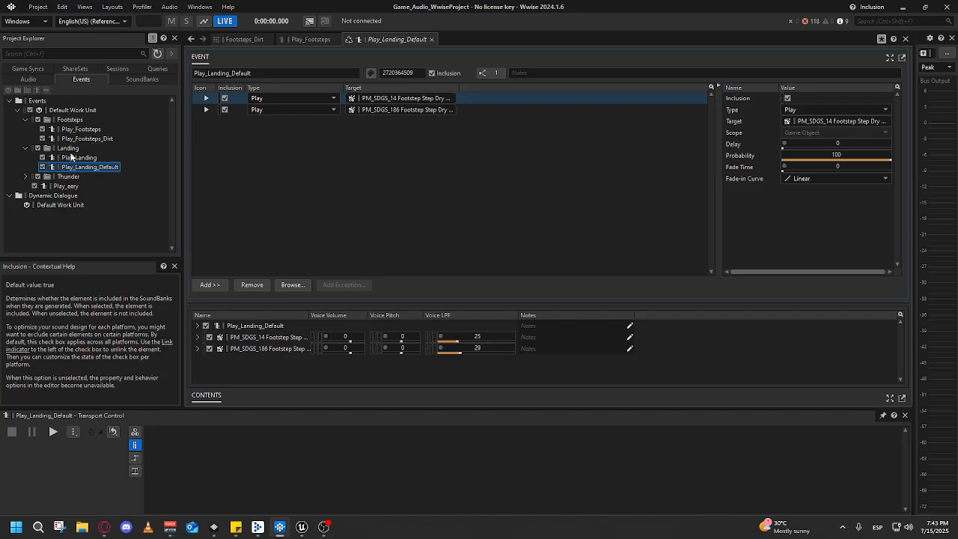
click(83, 158)
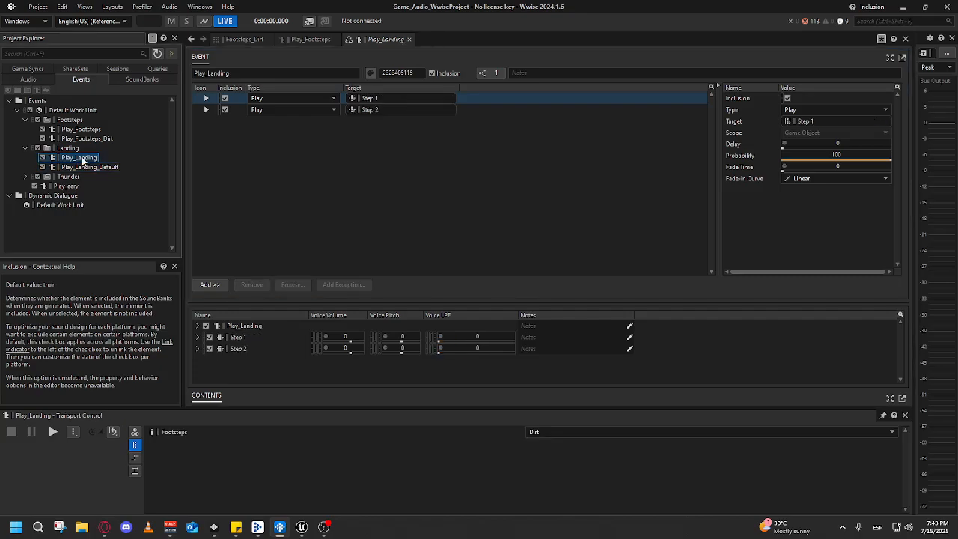
click(103, 140)
- Inspect the Footsteps_Dirt and Footsteps_Snow containers and their parent Footsteps switch container in the Actor-Mixer Hierarchy
click(29, 80)
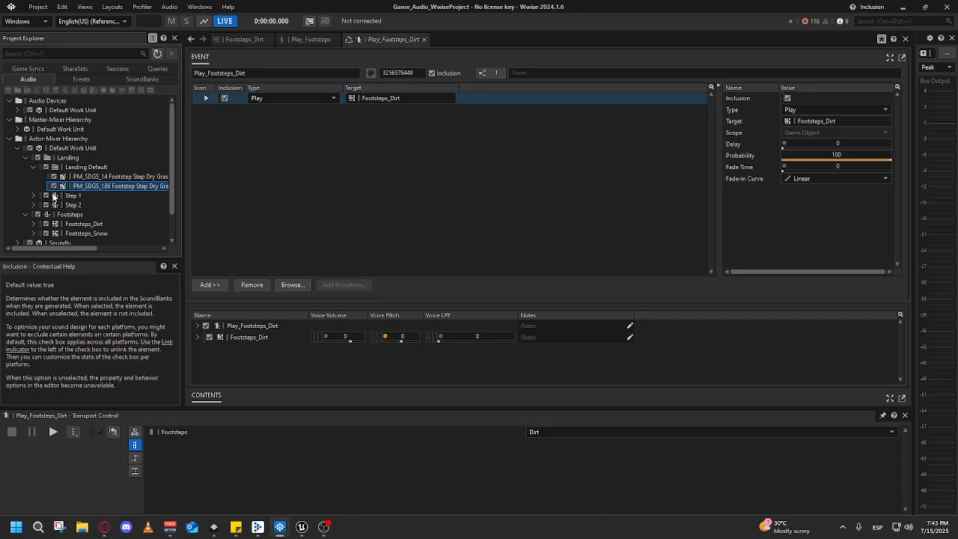
click(75, 224)
click(87, 236)
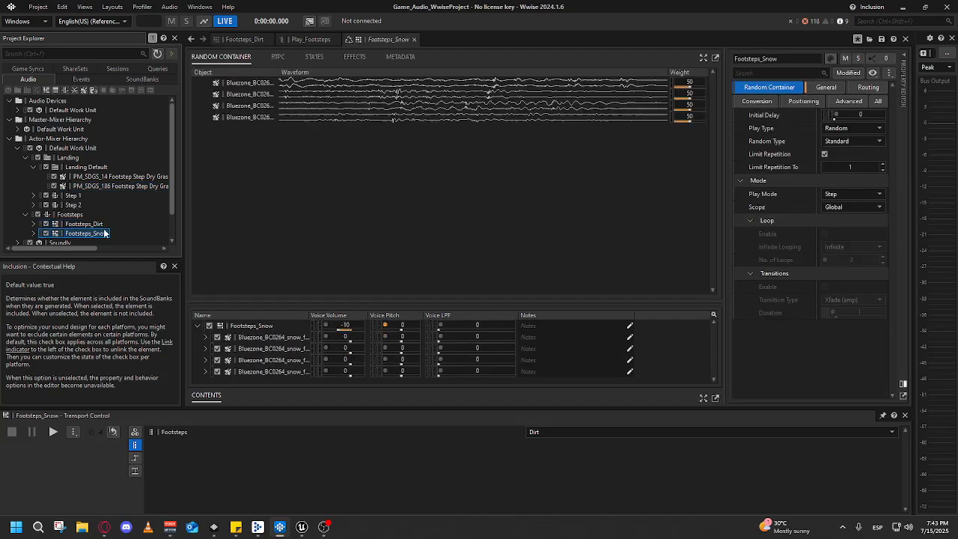
scroll(109, 225, down, 1)
click(67, 186)
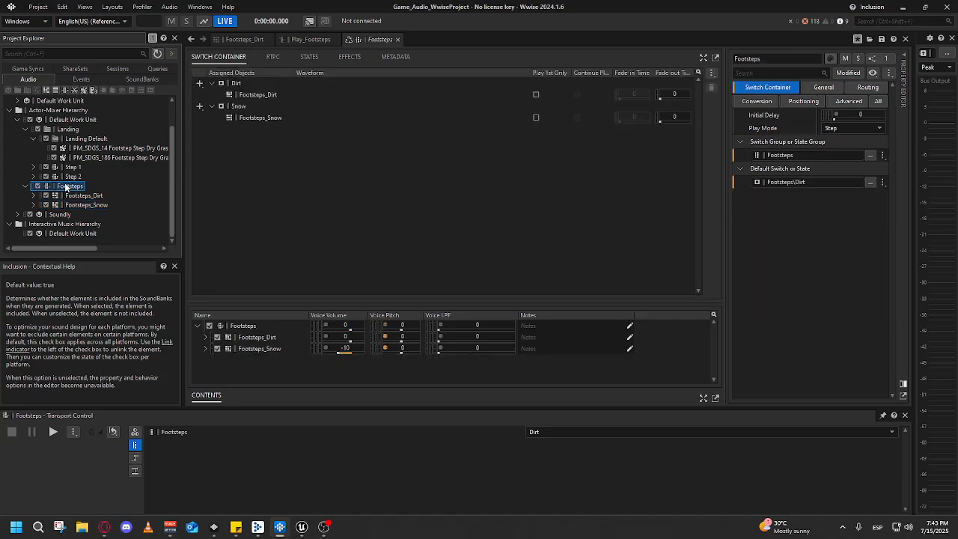
- Audition the Footsteps switch container with the Dirt switch and set its playback switch to Snow
key(space)
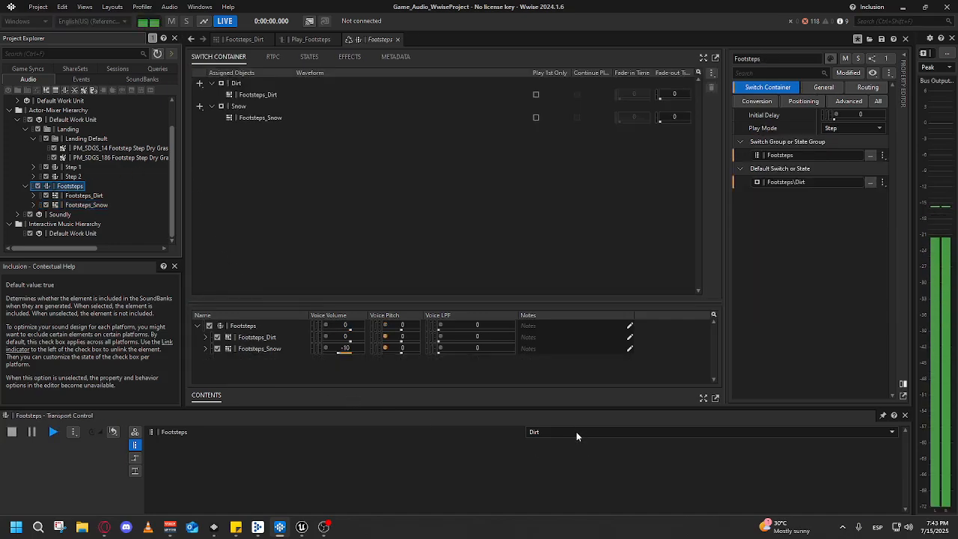
click(577, 433)
click(559, 451)
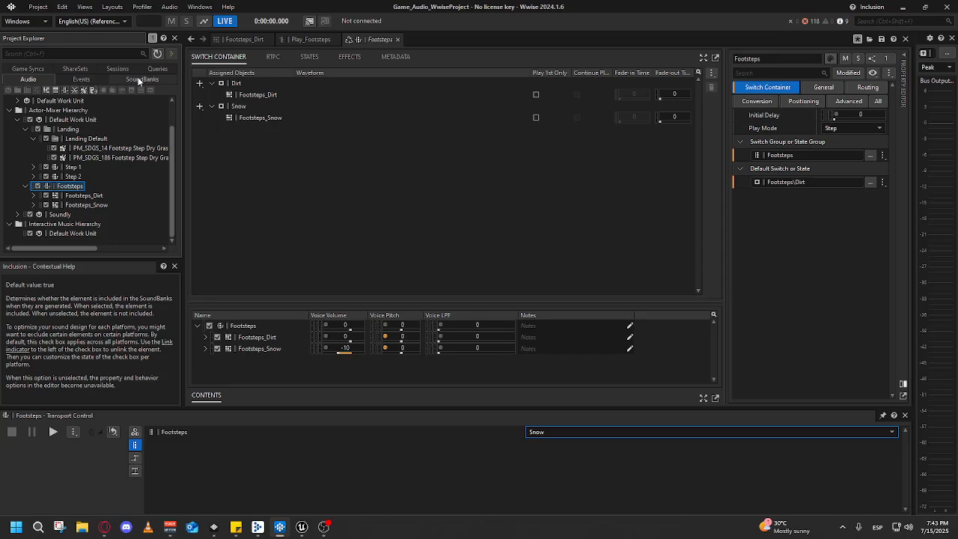
- Inspect the Footsteps switch group and its Dirt and Snow switches in the project's Game Syncs
click(28, 68)
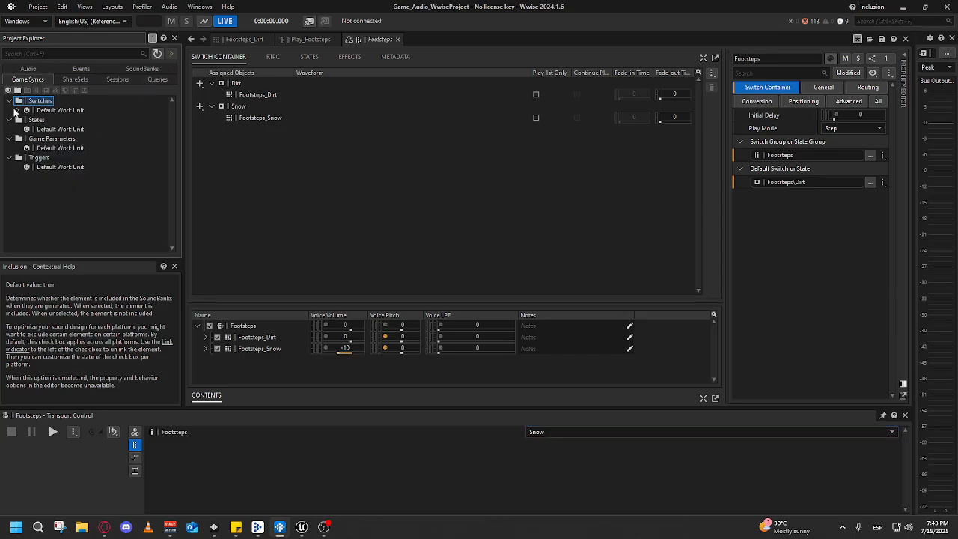
click(15, 111)
click(18, 110)
click(57, 120)
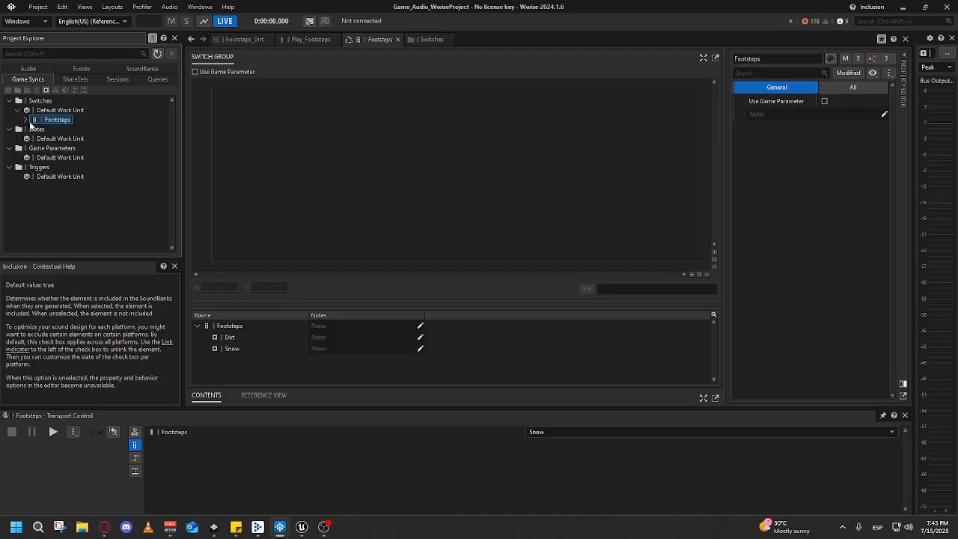
click(26, 120)
click(58, 129)
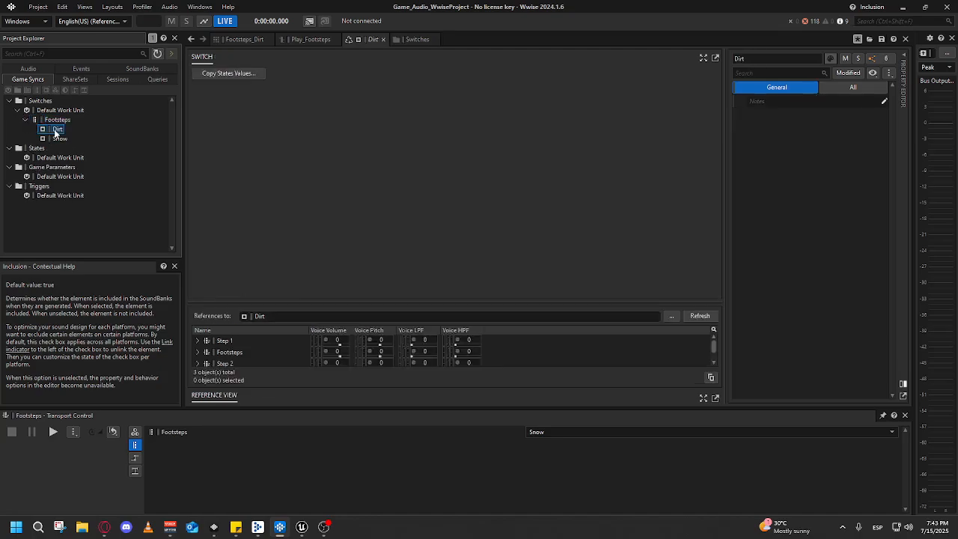
click(58, 121)
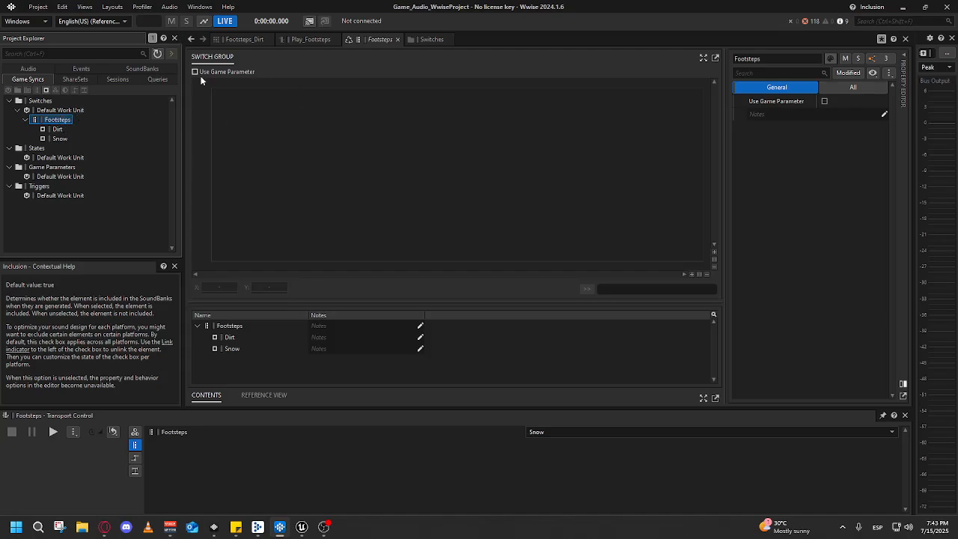
click(62, 131)
click(60, 139)
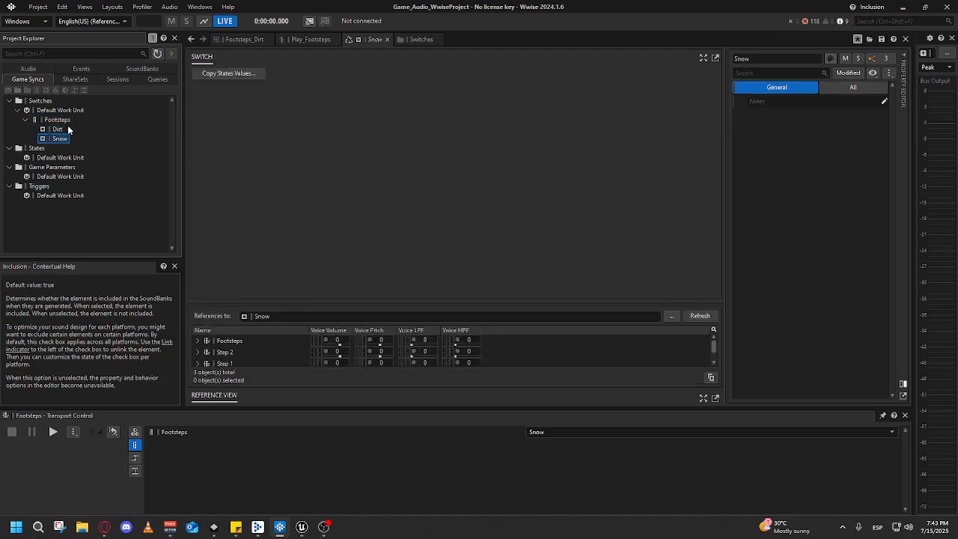
click(59, 120)
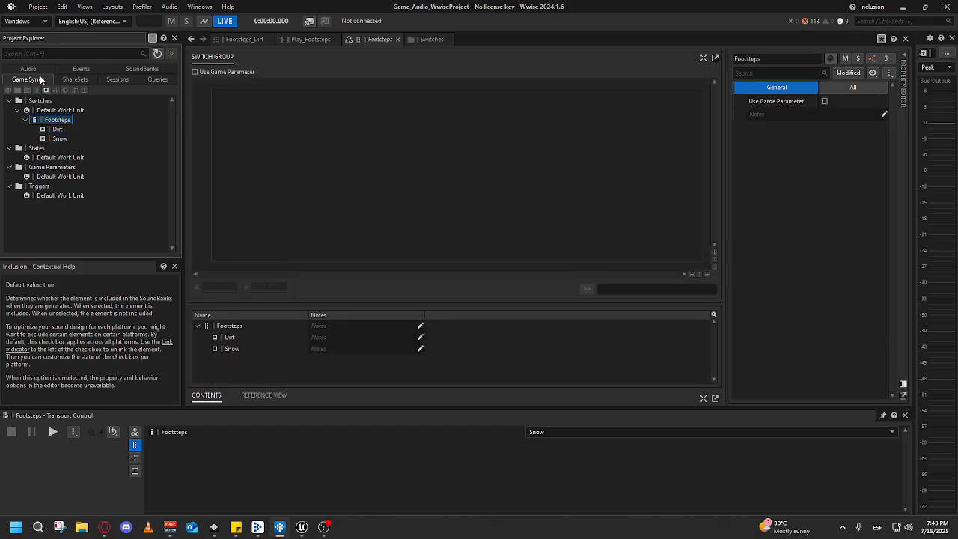
- Review the Footsteps_Dirt and Footsteps_Snow random containers and how the parent Footsteps switch container assigns them
click(28, 68)
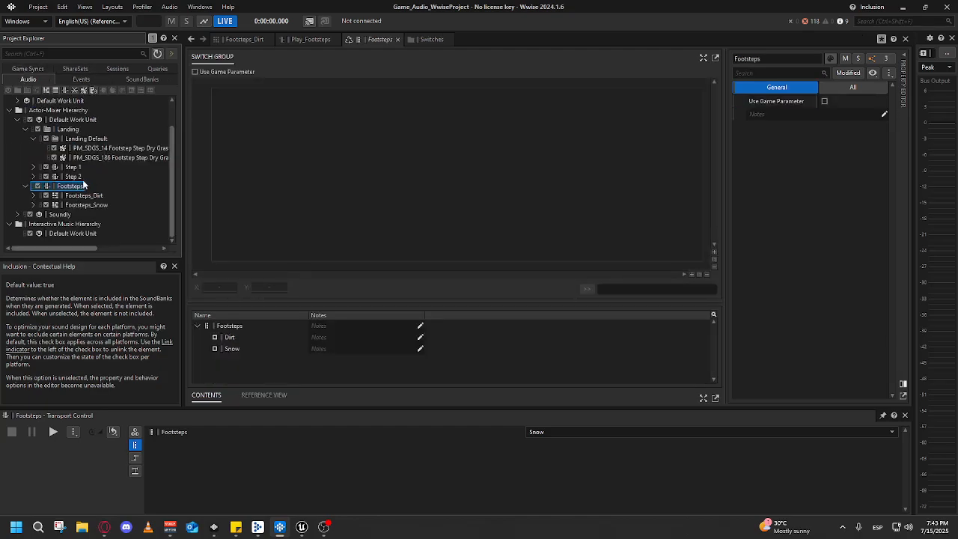
click(84, 197)
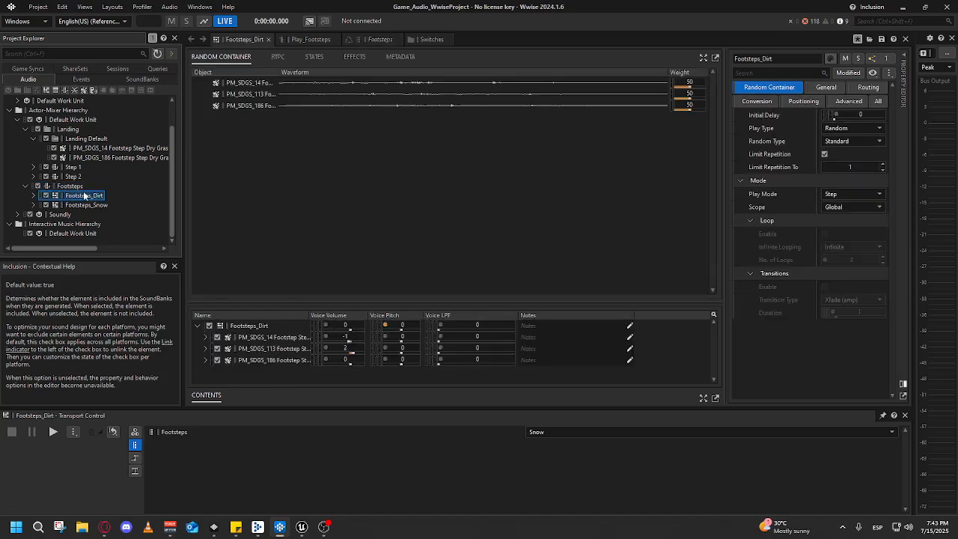
click(60, 187)
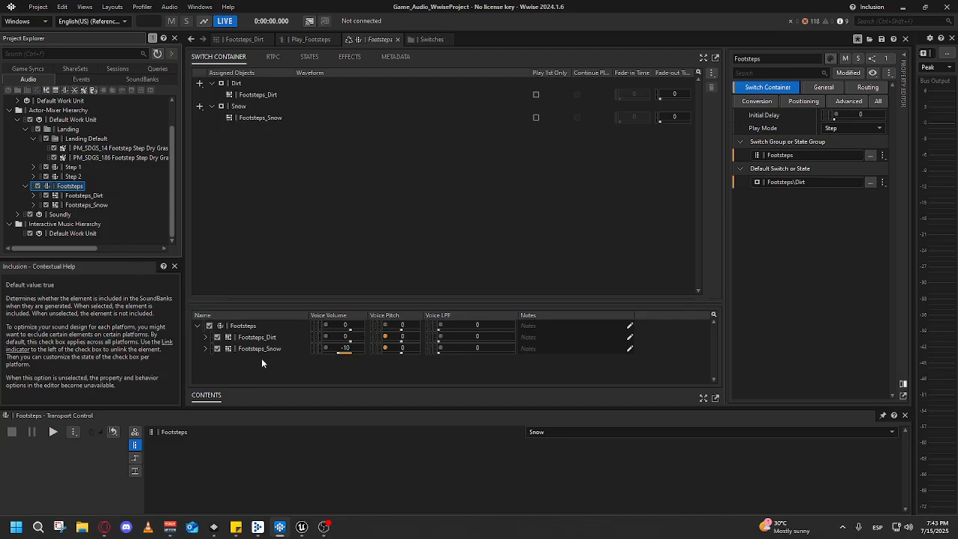
click(84, 195)
click(87, 205)
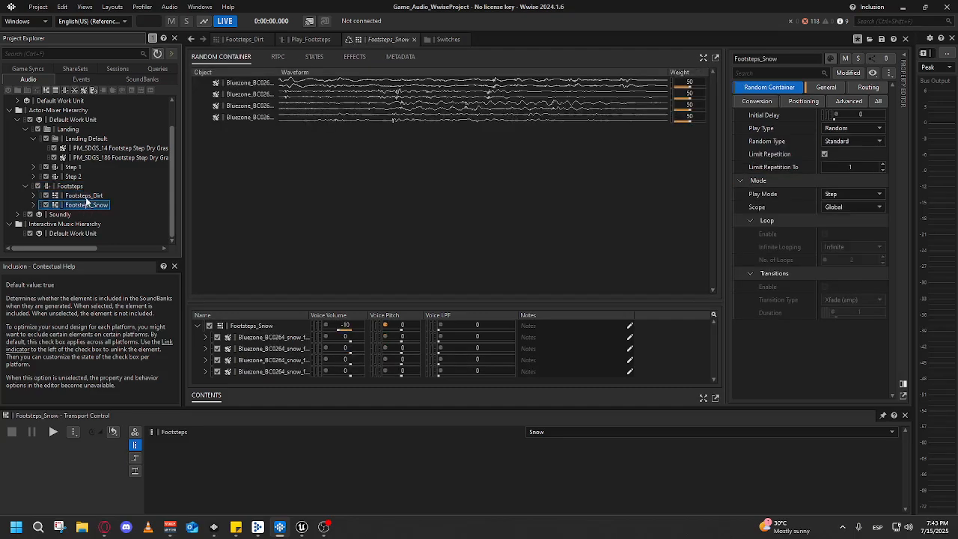
click(84, 186)
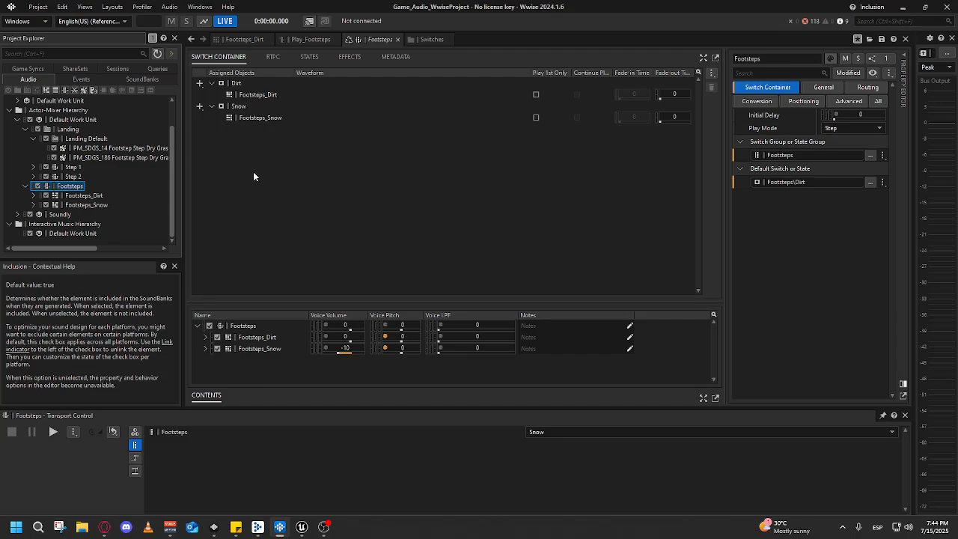
- Audition the Footsteps container with the Snow and Dirt switches, and set the playback switch back to Snow
click(268, 98)
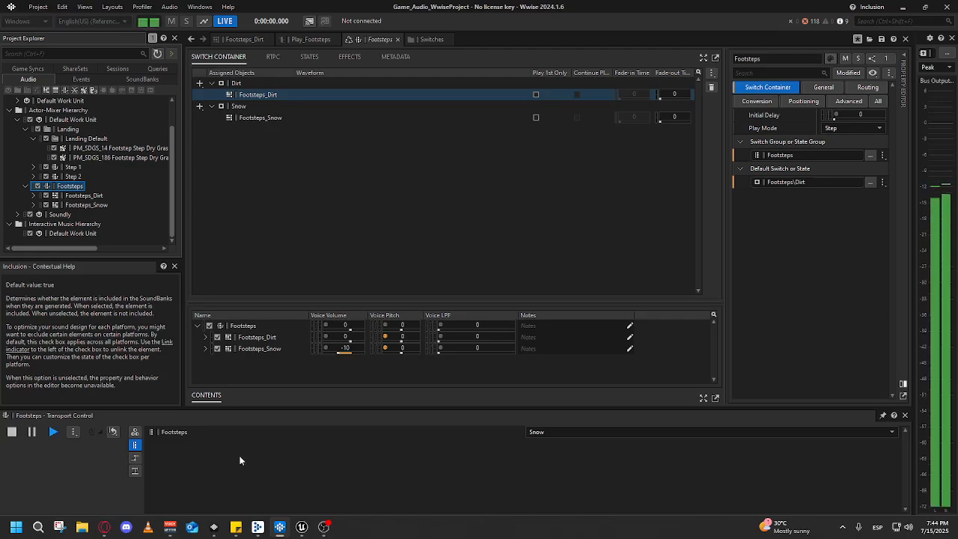
click(557, 434)
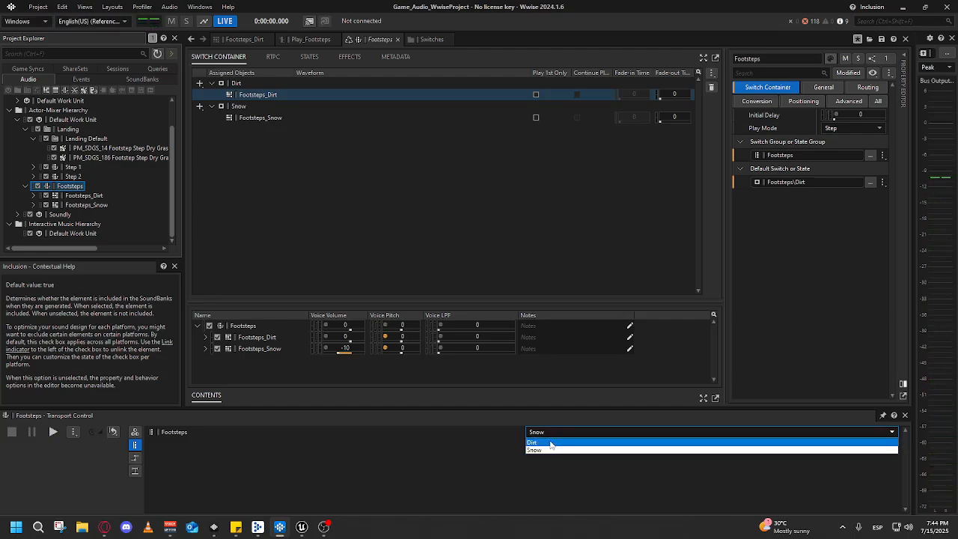
click(560, 443)
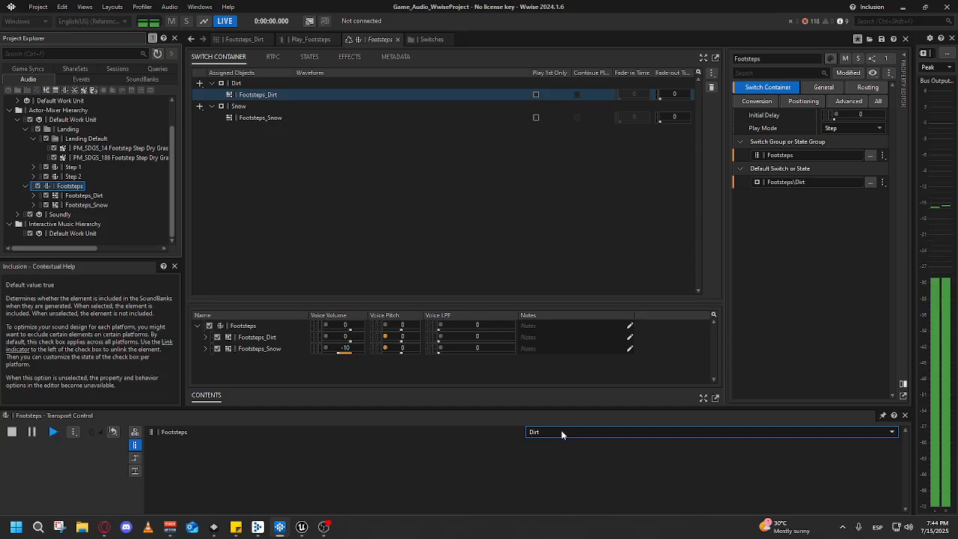
click(563, 435)
click(557, 452)
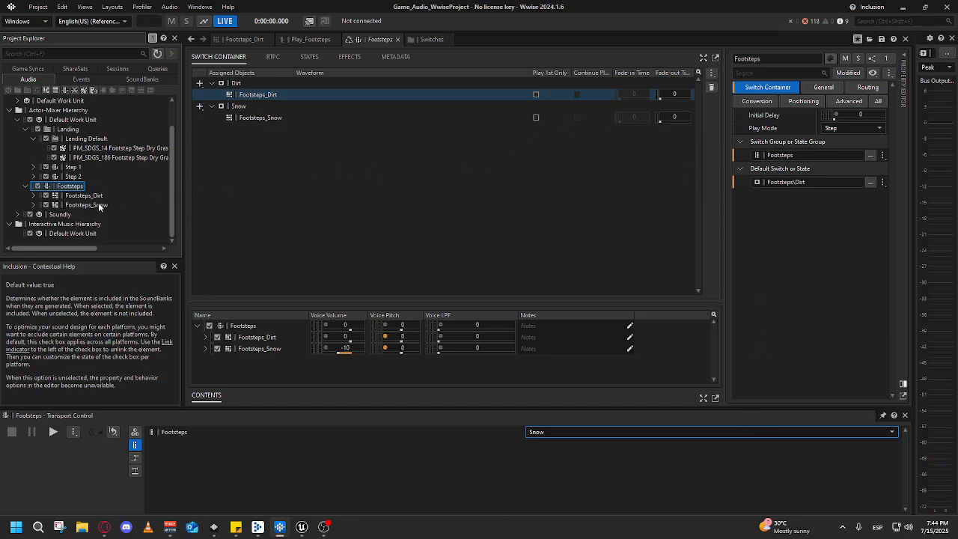
- Switch to the Unreal Editor, face the open ground beside the blocks, and search the placeable actors for "plan"
click(902, 6)
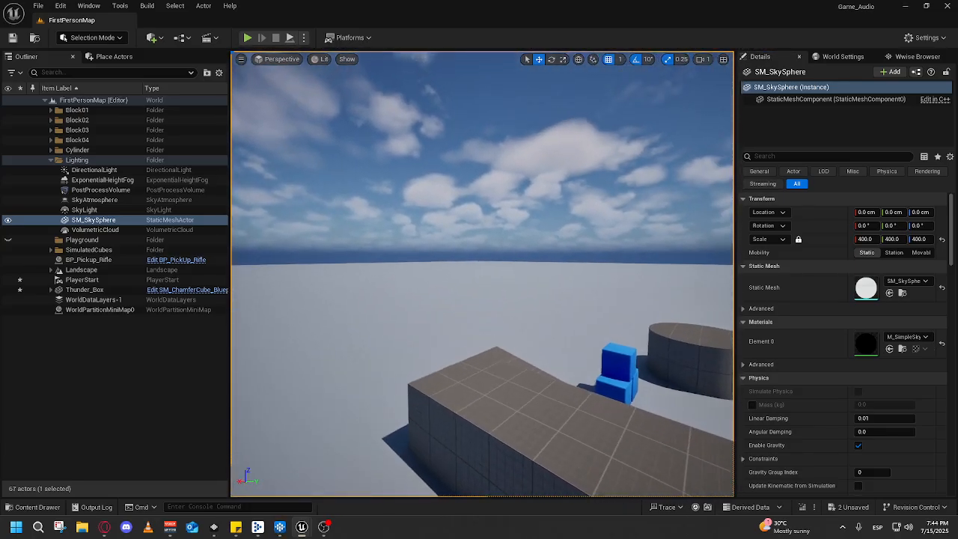
drag(482, 274, 674, 322)
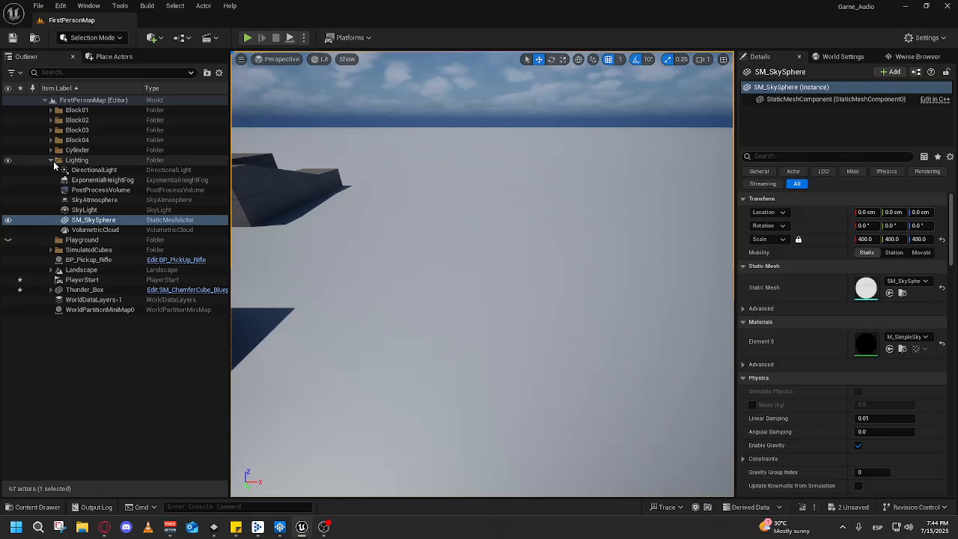
click(50, 161)
click(109, 56)
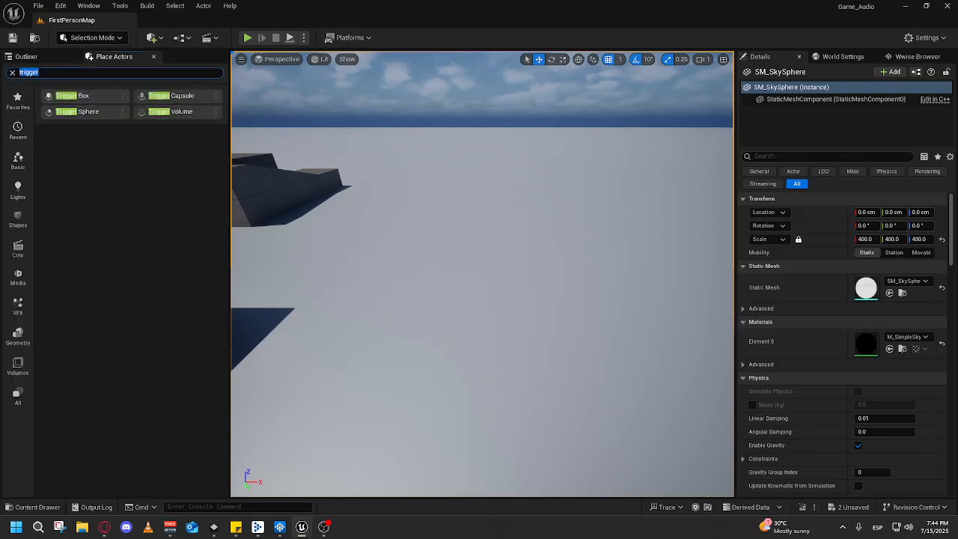
text(plan)
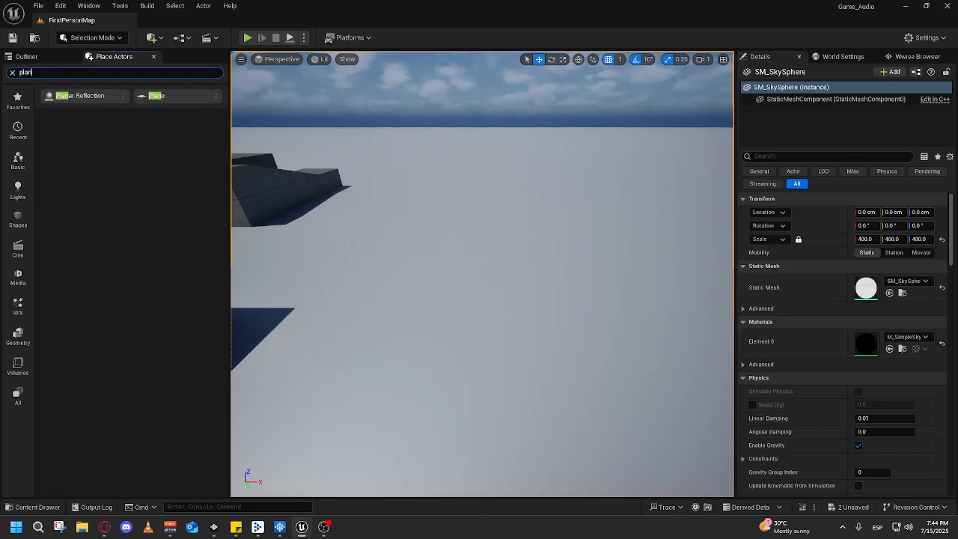
- Try to place a Plane on the open ground, and check the Outliner and the level for it
drag(163, 96, 376, 239)
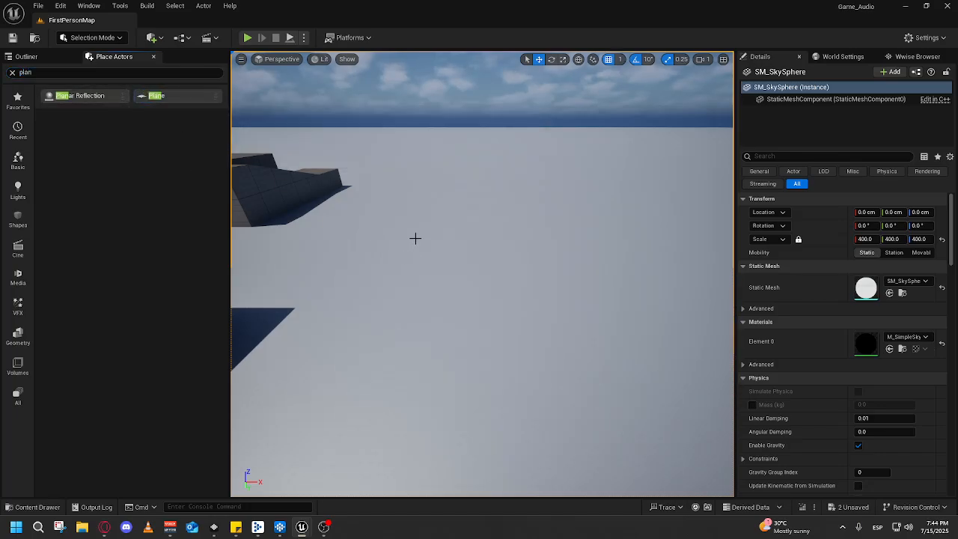
click(480, 300)
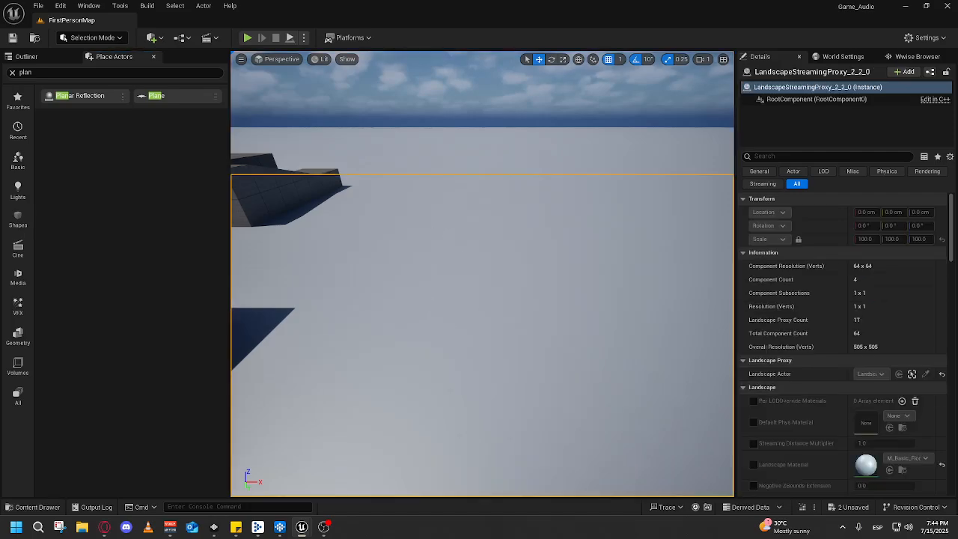
click(24, 58)
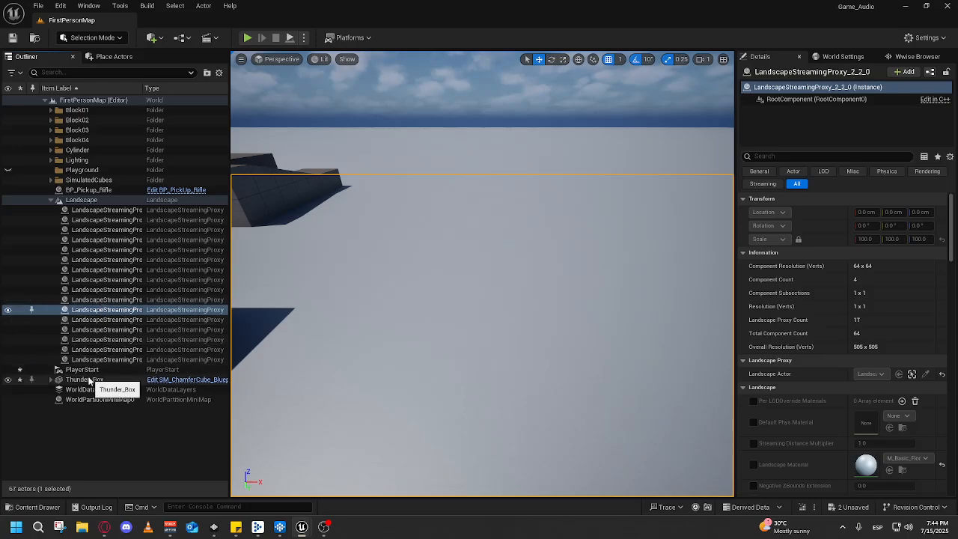
right_click(295, 286)
key(w)
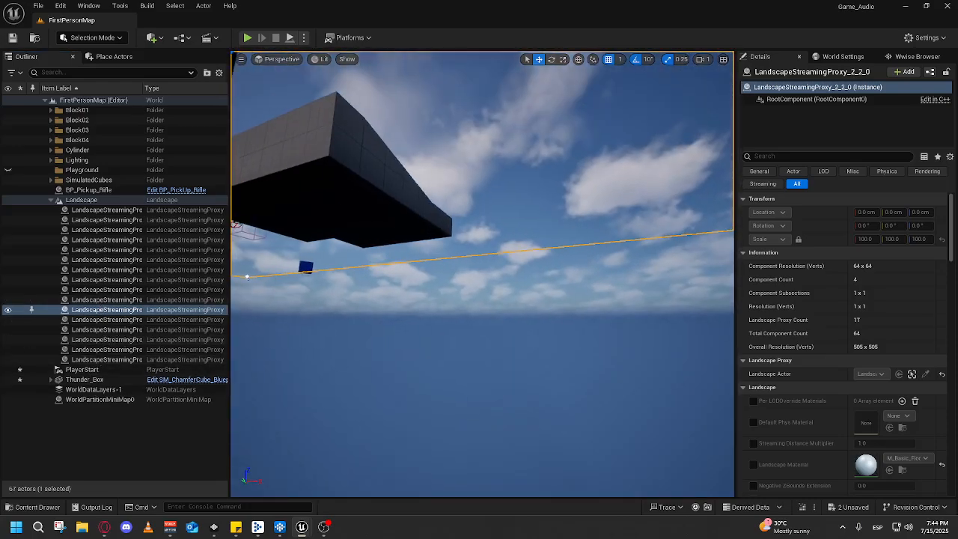
key(s)
key(w)
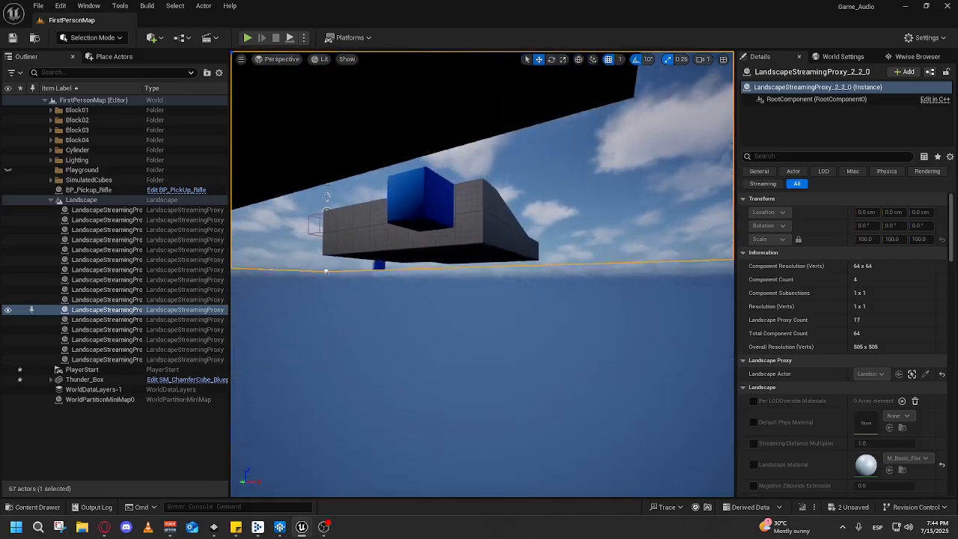
key(s)
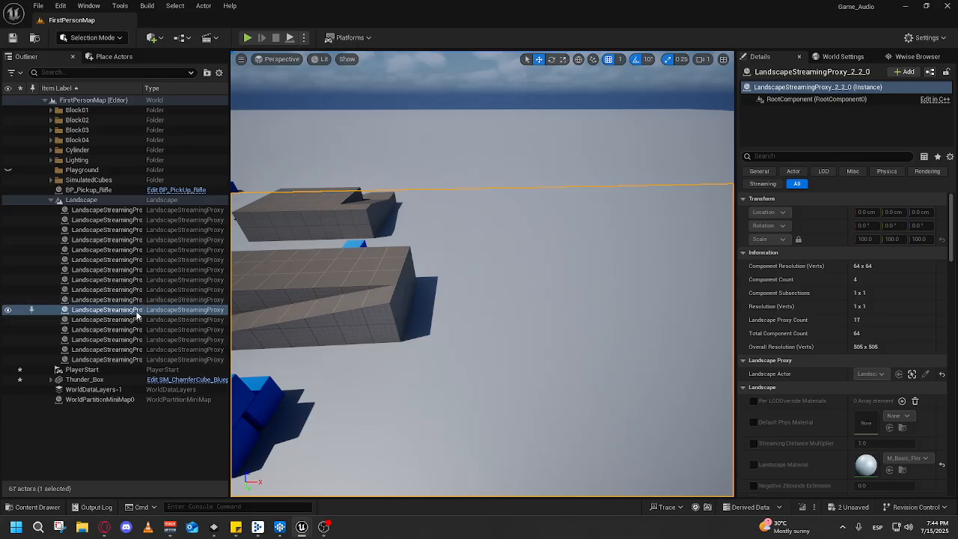
click(51, 199)
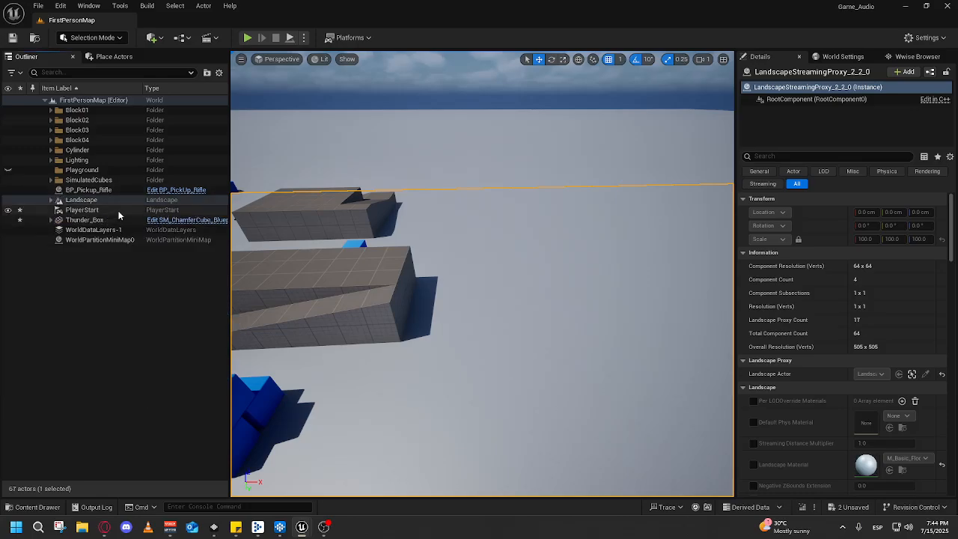
- Place a Plane on the open ground beside the blocks, at about X 34.7 m and Y 20 m
click(92, 60)
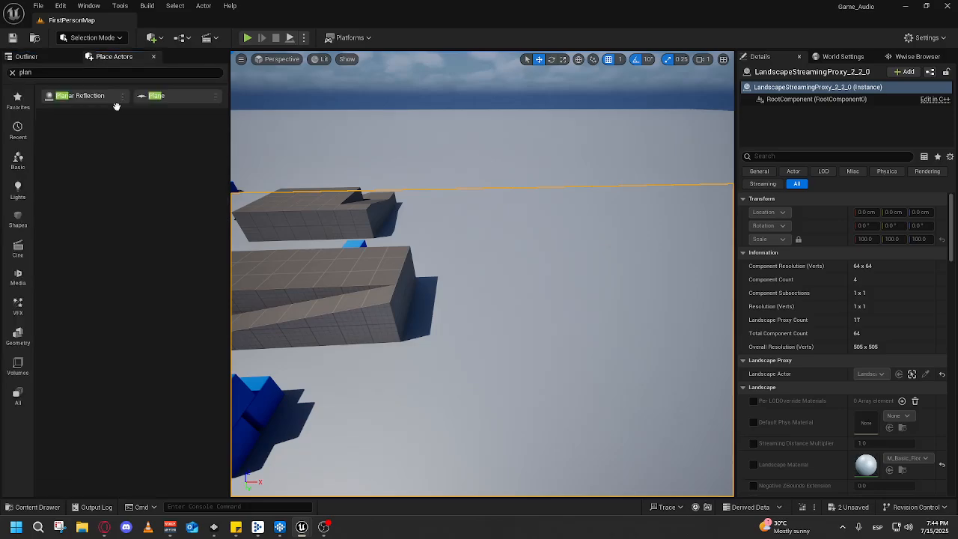
drag(155, 93, 548, 335)
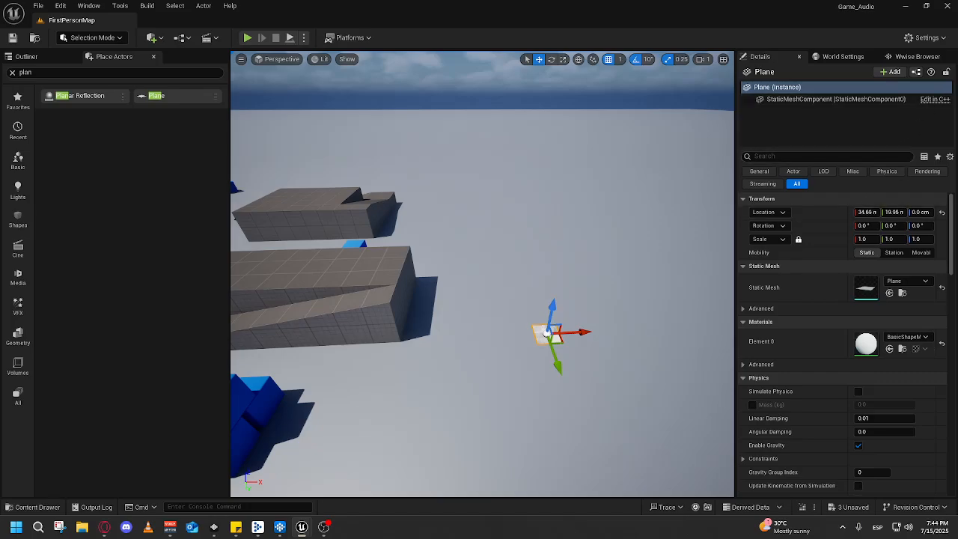
- Set the scale of the Plane to 6 on all three axes
click(868, 213)
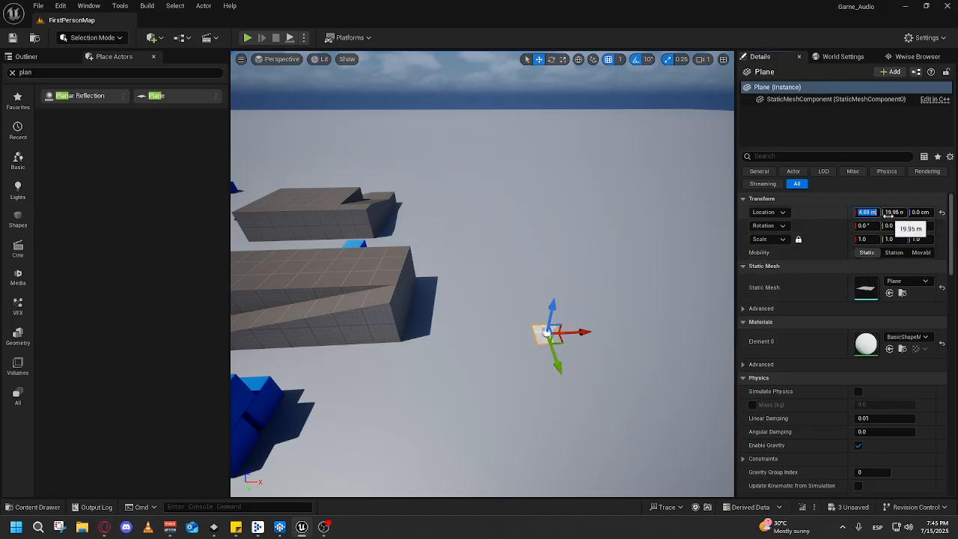
click(873, 239)
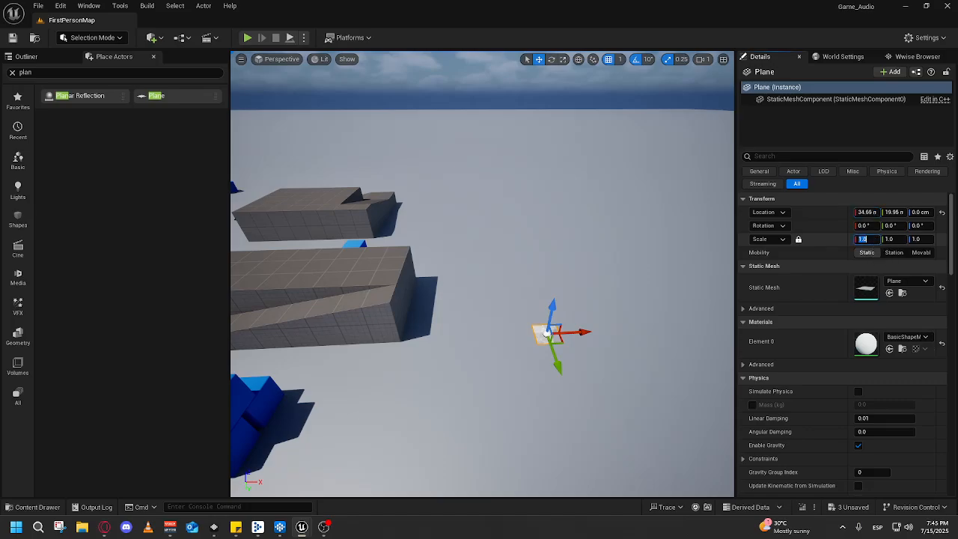
text(6)
key(Return)
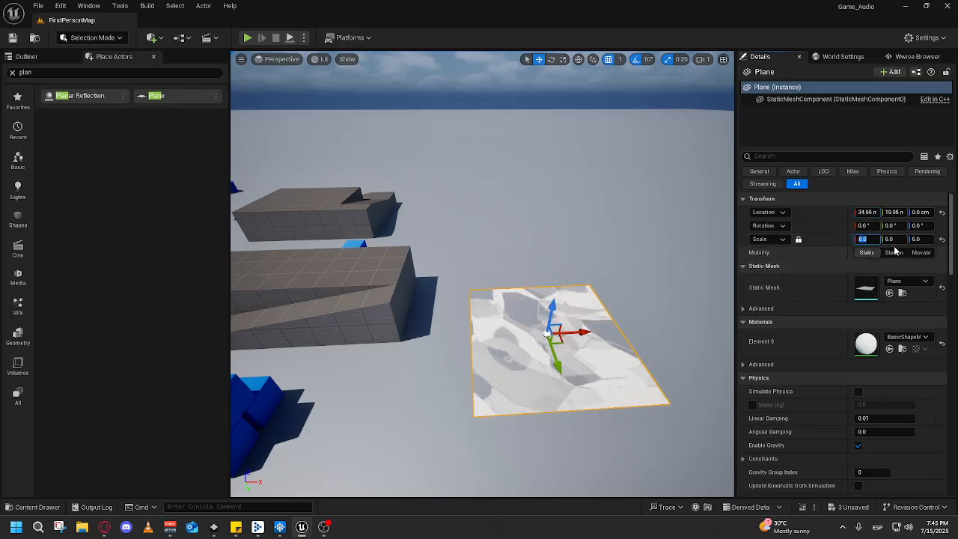
- Raise the Plane above the ground to a Z location of 0.1 m
click(915, 214)
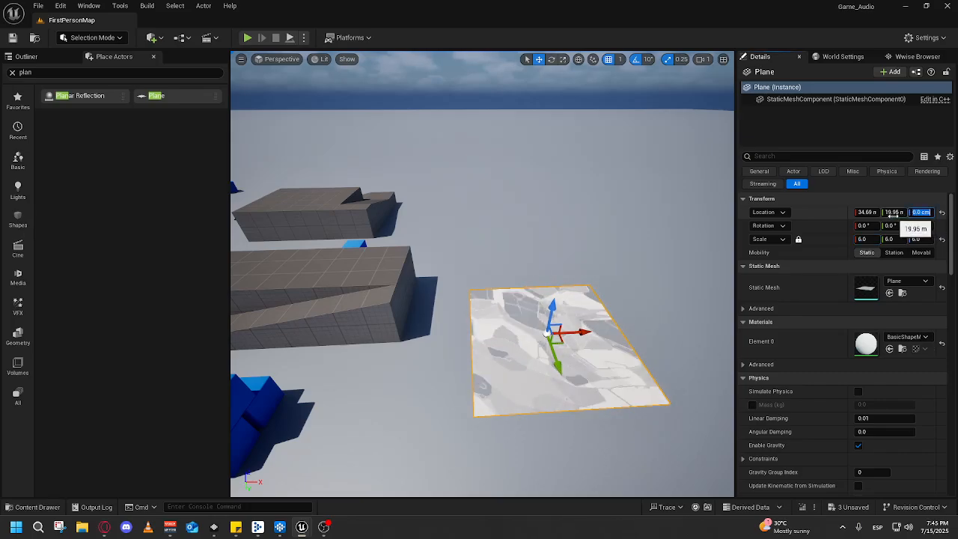
text(0.1)
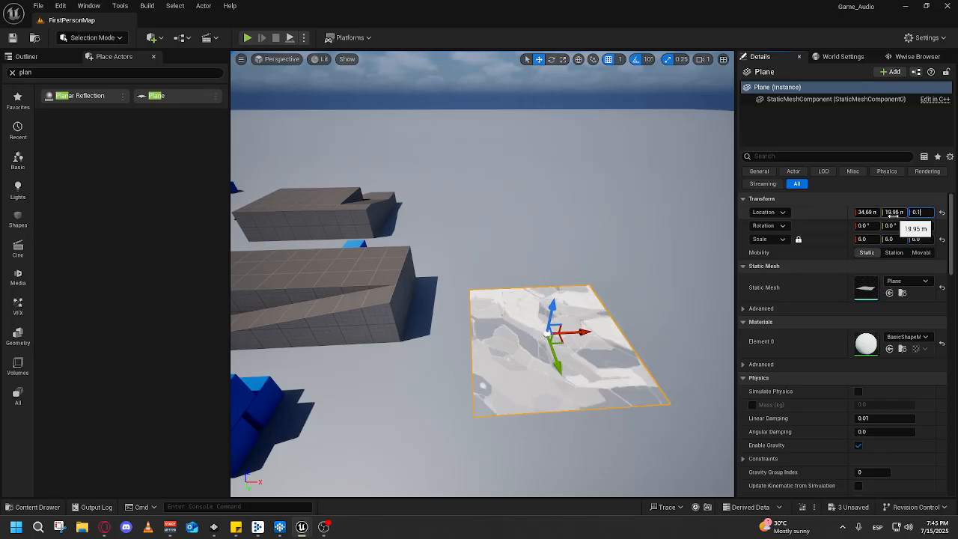
key(Return)
drag(644, 278, 550, 285)
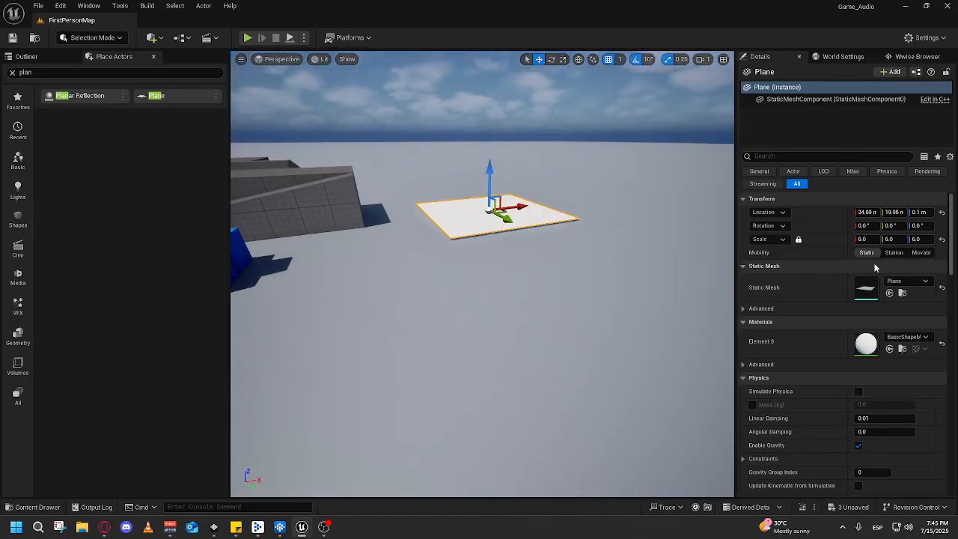
- Set the Plane's Z location to 0.05 m and check its edge against the ground
click(920, 212)
text(0.05)
key(Return)
drag(599, 300, 599, 207)
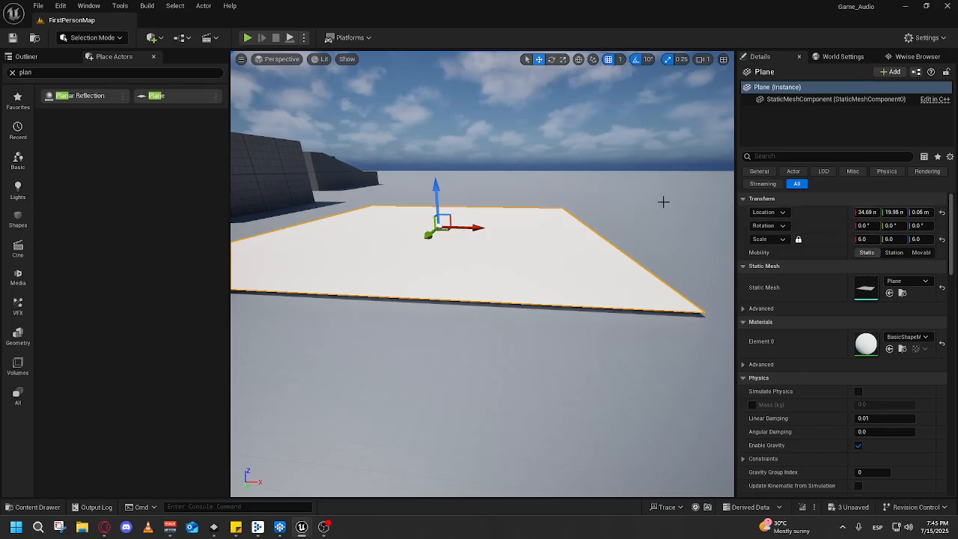
drag(663, 201, 597, 184)
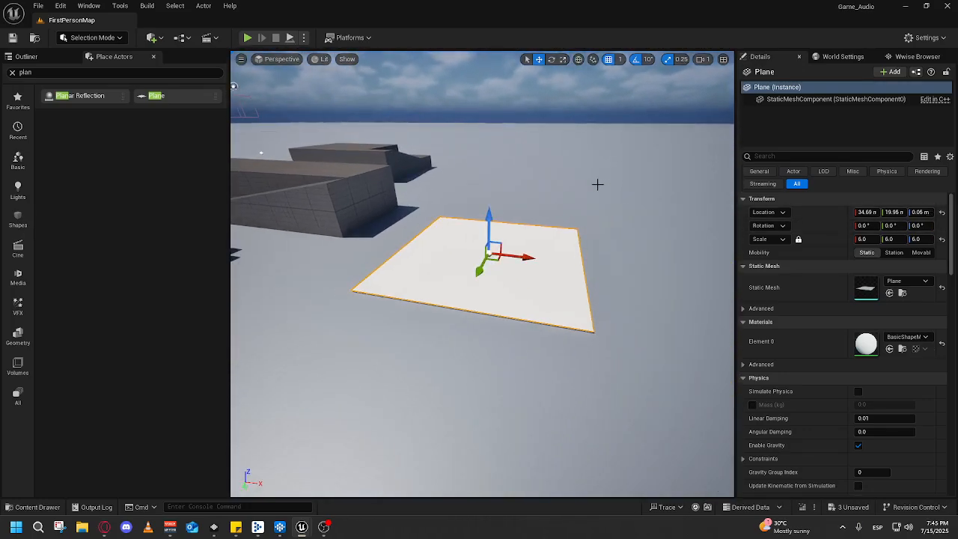
- Apply the M_Concrete_Poured material from the StarterContent Materials folder to the Plane
click(18, 509)
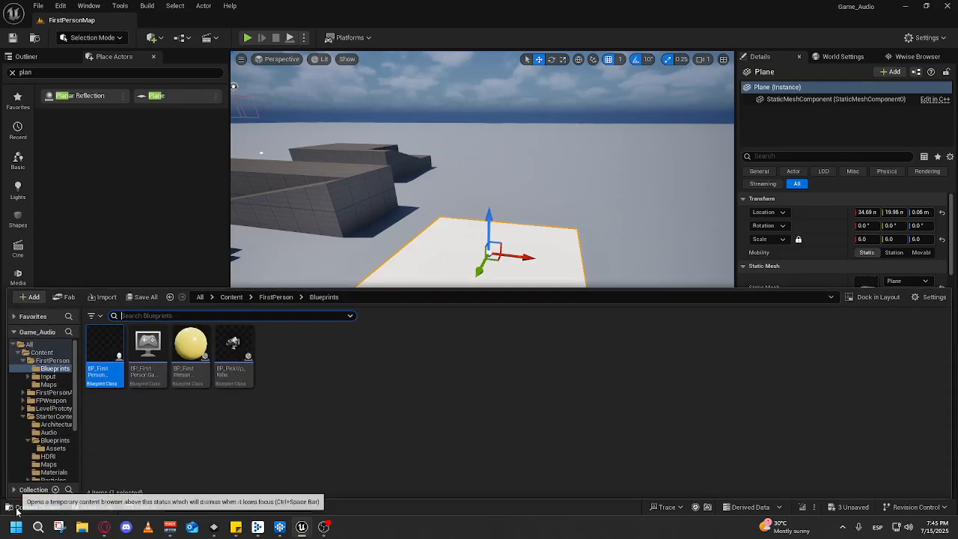
click(543, 245)
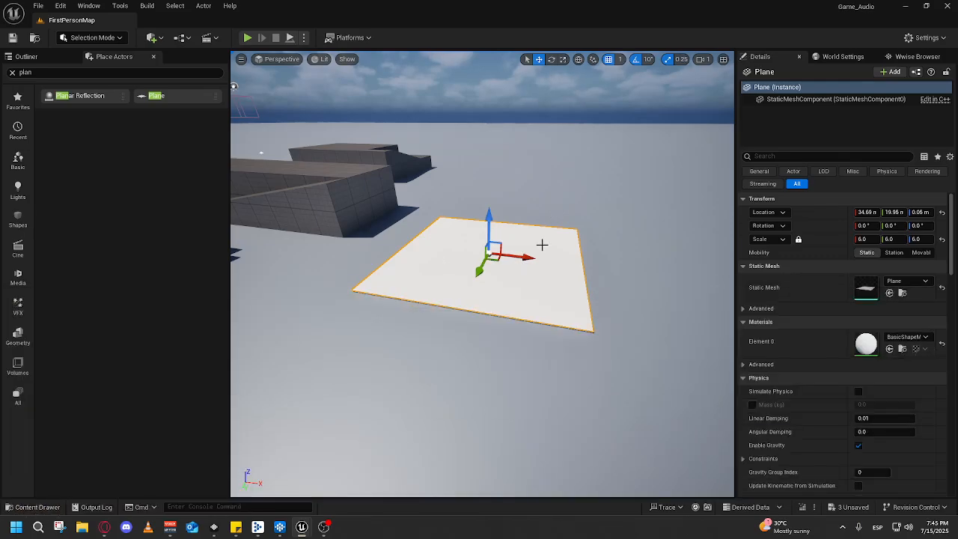
click(36, 508)
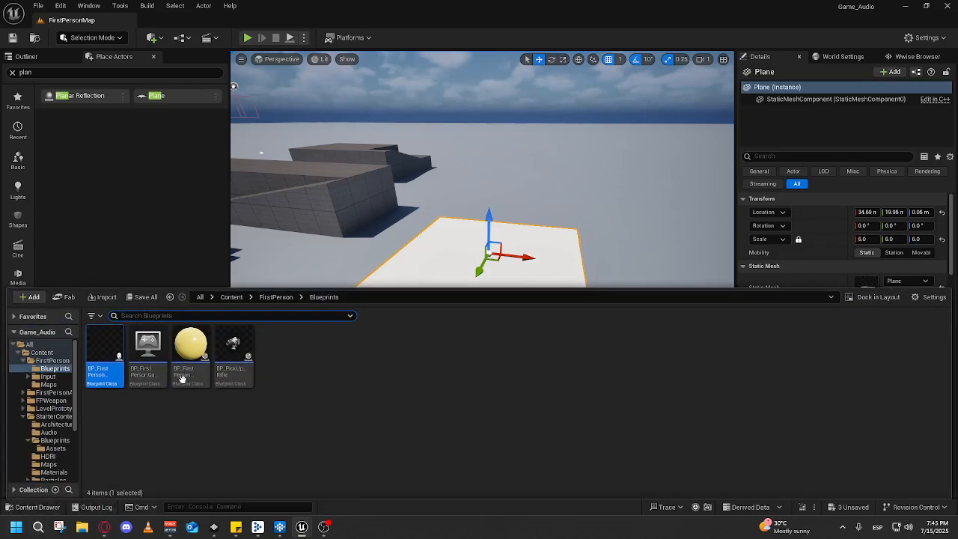
click(200, 297)
double_click(147, 344)
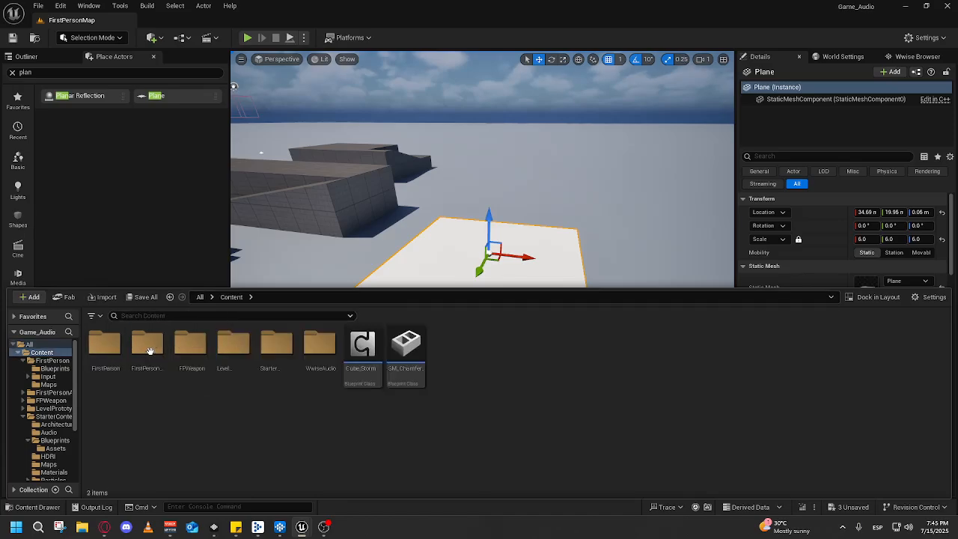
double_click(280, 348)
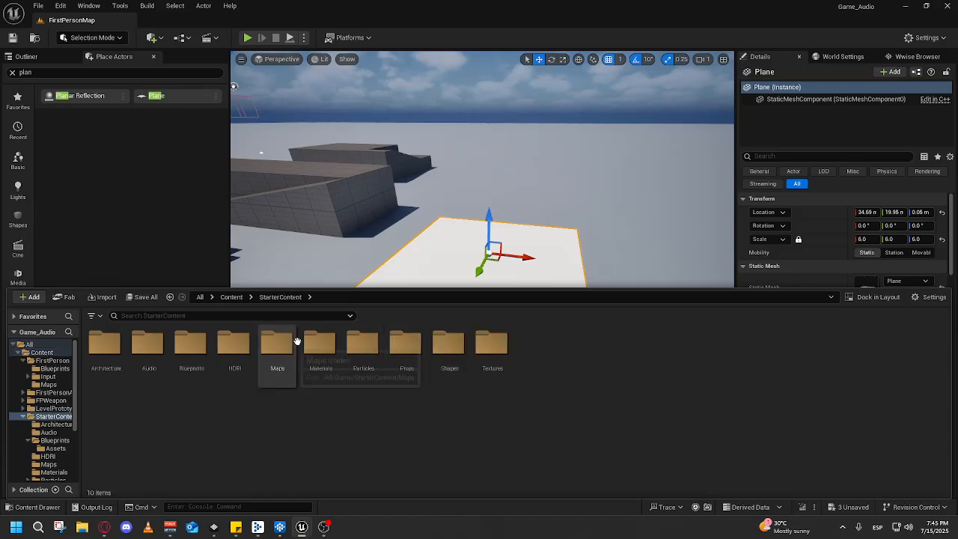
double_click(321, 346)
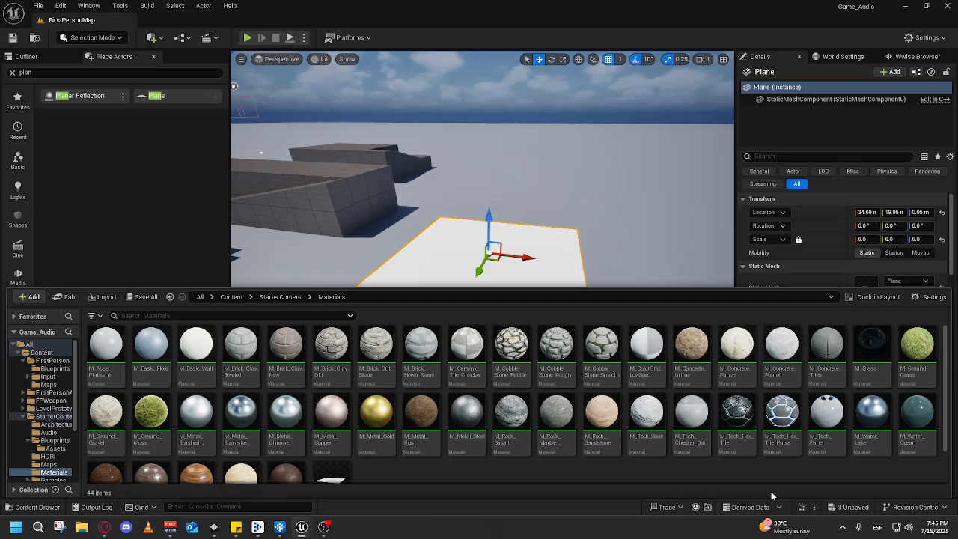
drag(783, 358, 453, 285)
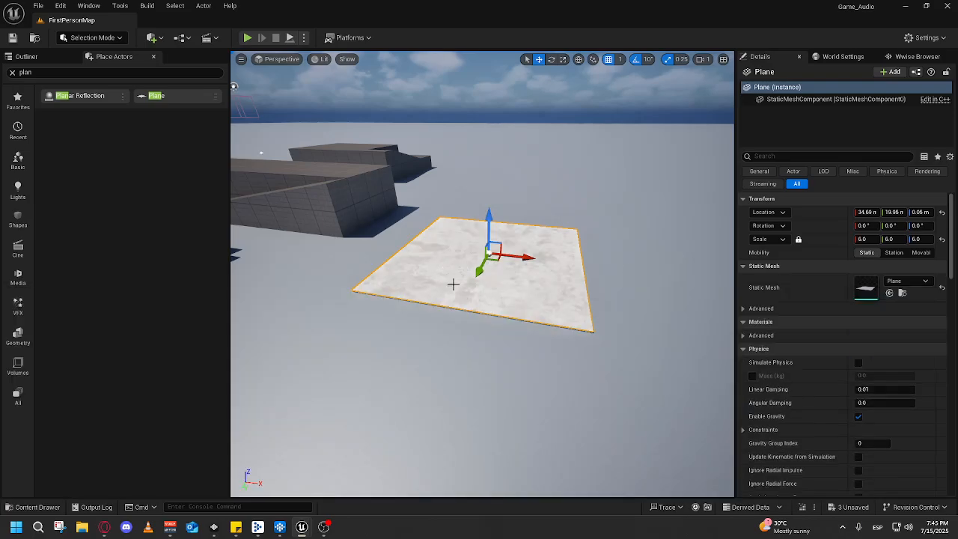
- Search the placeable actors for "trigger" and place a Trigger Box near the middle of the concrete Plane
right_click(572, 298)
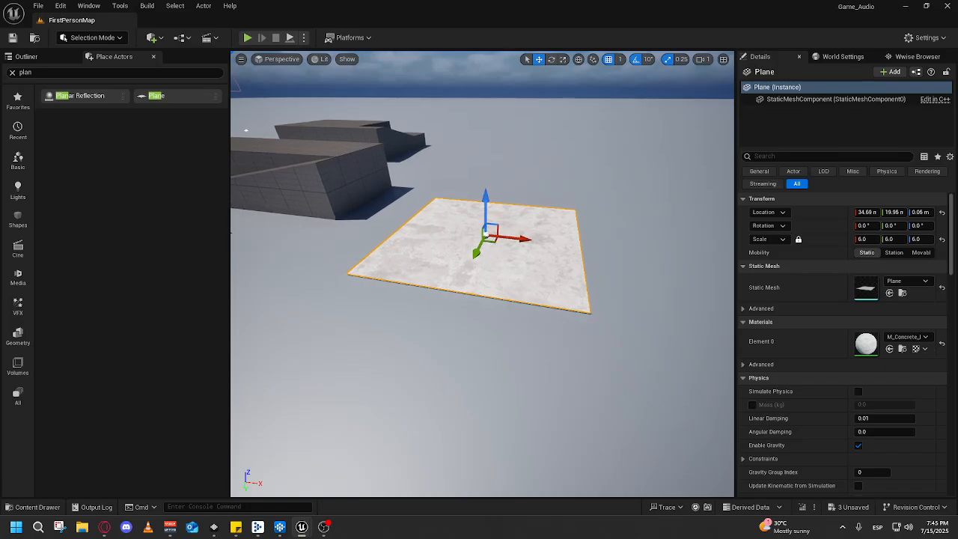
key(w)
key(s)
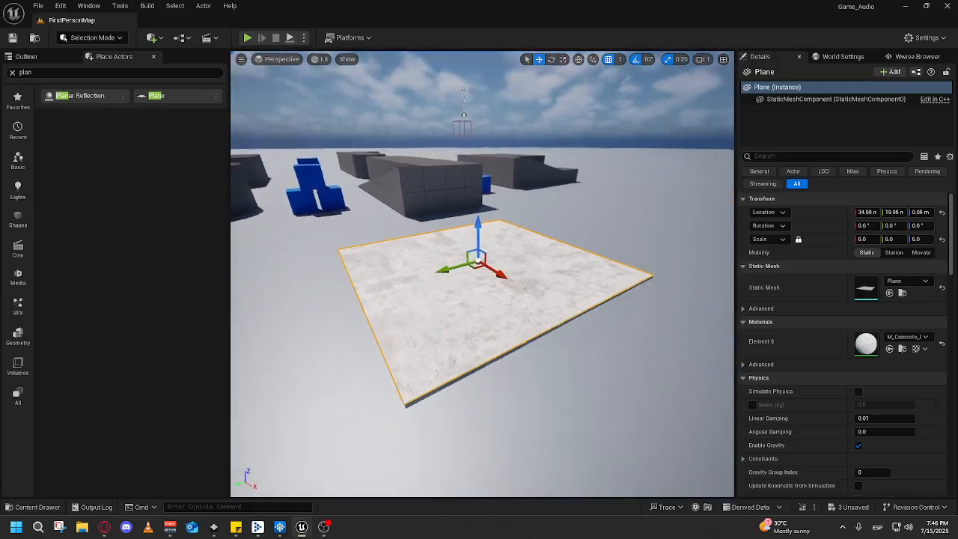
key(w)
right_click(524, 327)
key(a)
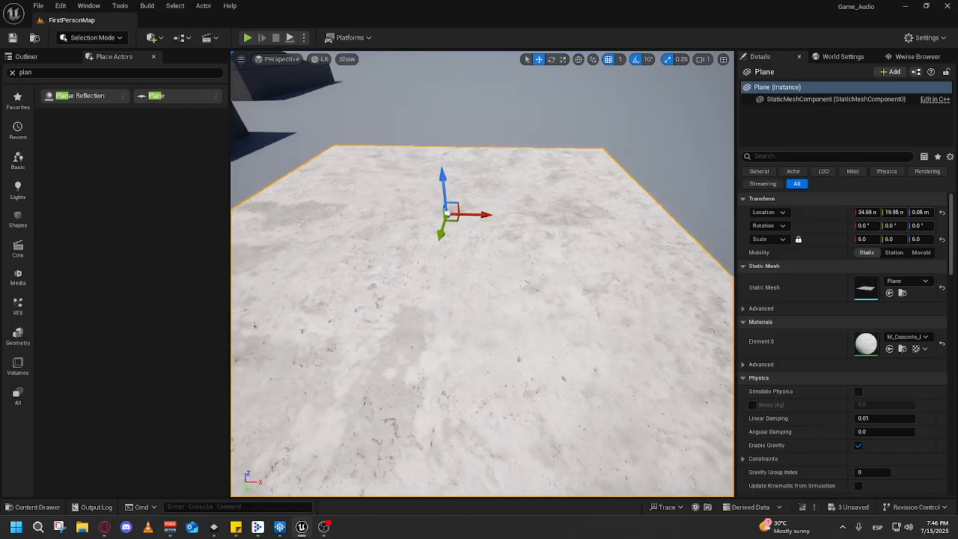
key(s)
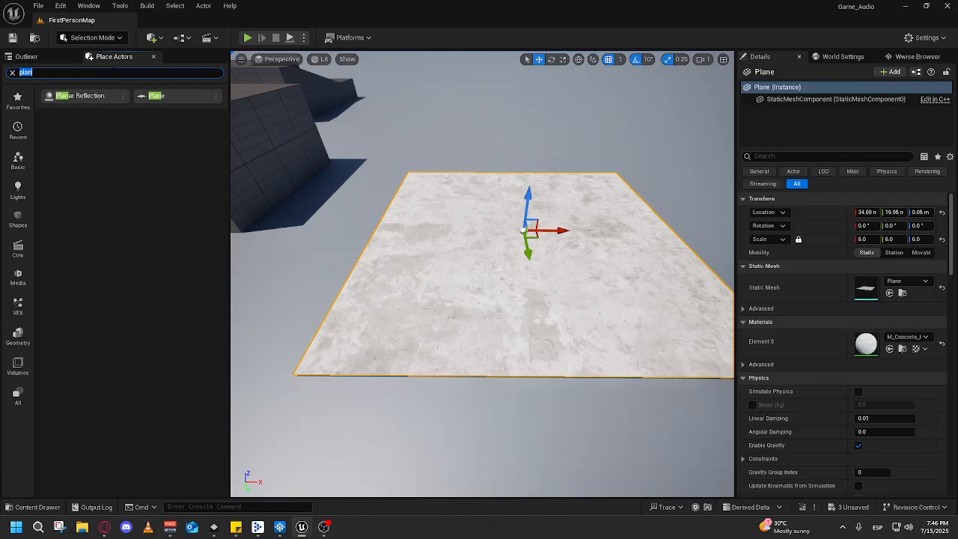
click(114, 67)
text(trigger)
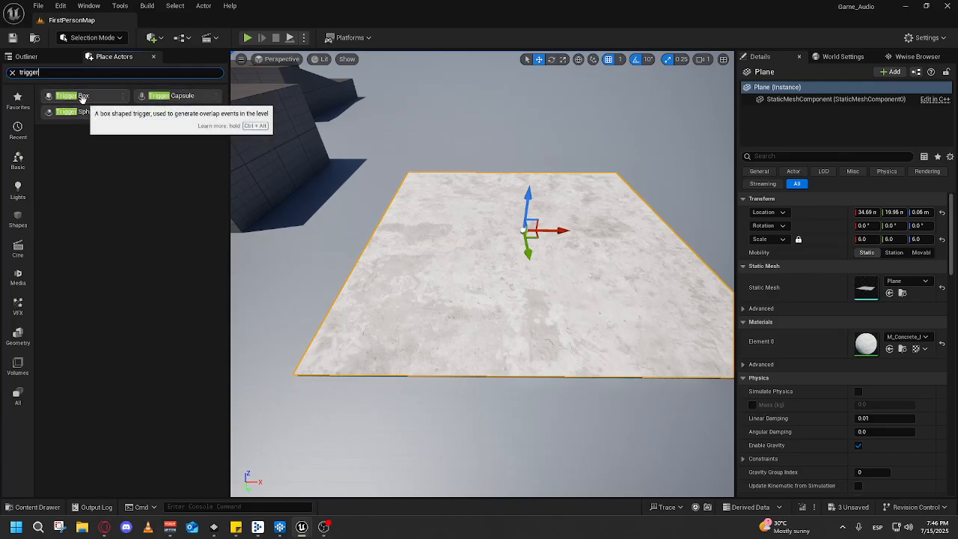
drag(91, 114, 531, 254)
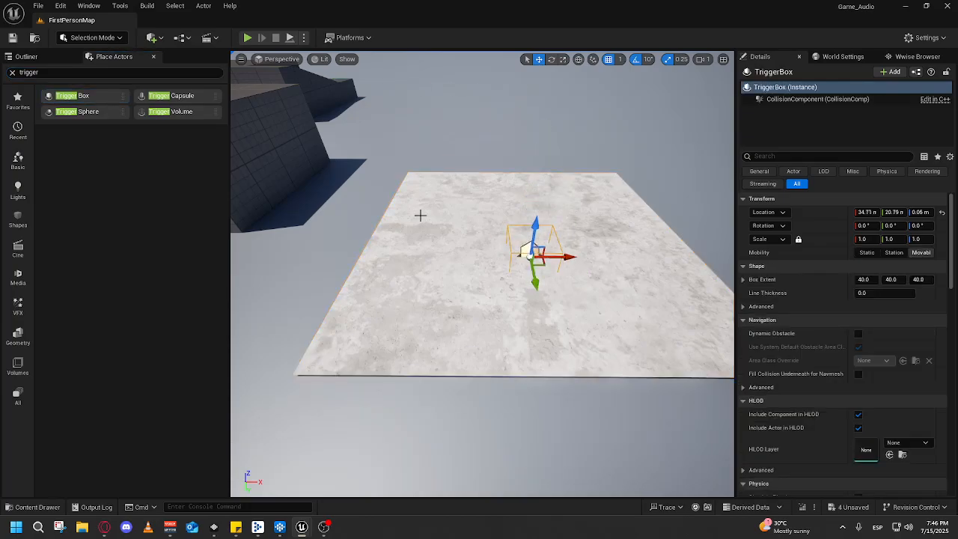
- Attach the TriggerBox to the Plane as its child in the Outliner, and rename the Plane as Snowpatch
click(36, 57)
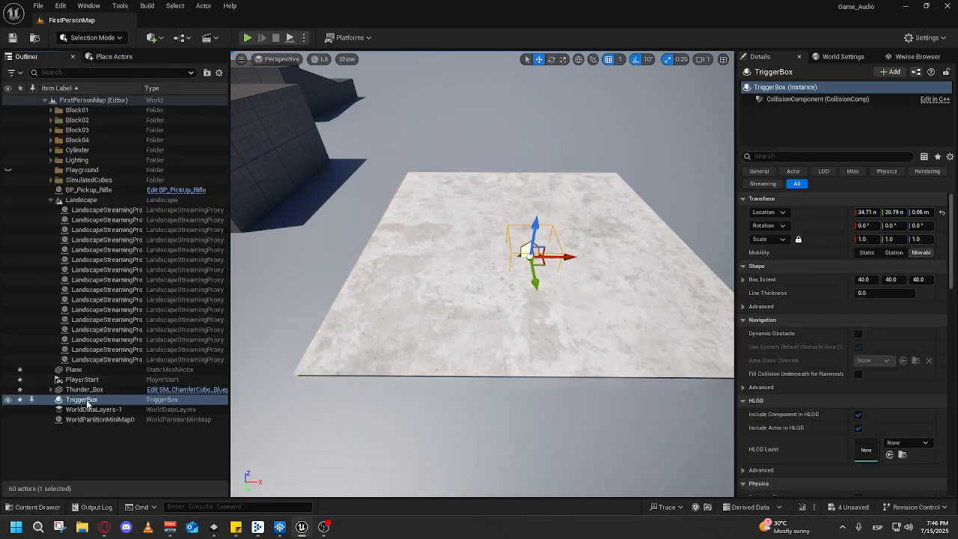
drag(86, 405, 76, 372)
click(76, 371)
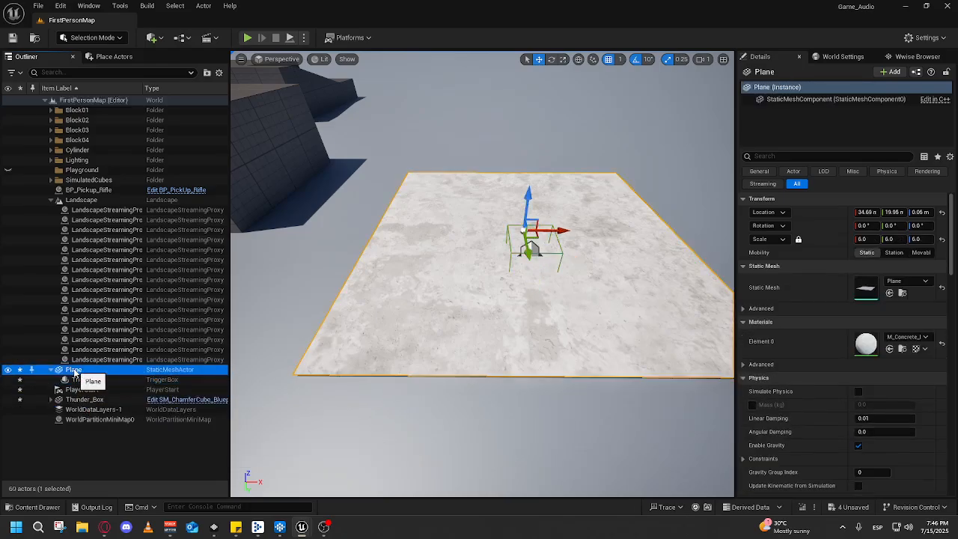
click(77, 370)
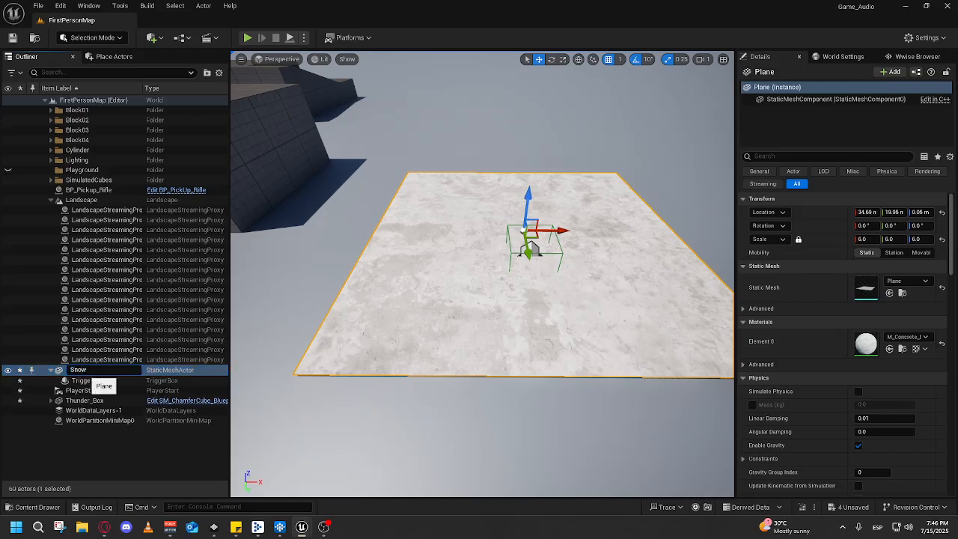
text(Snowpatch)
key(Return)
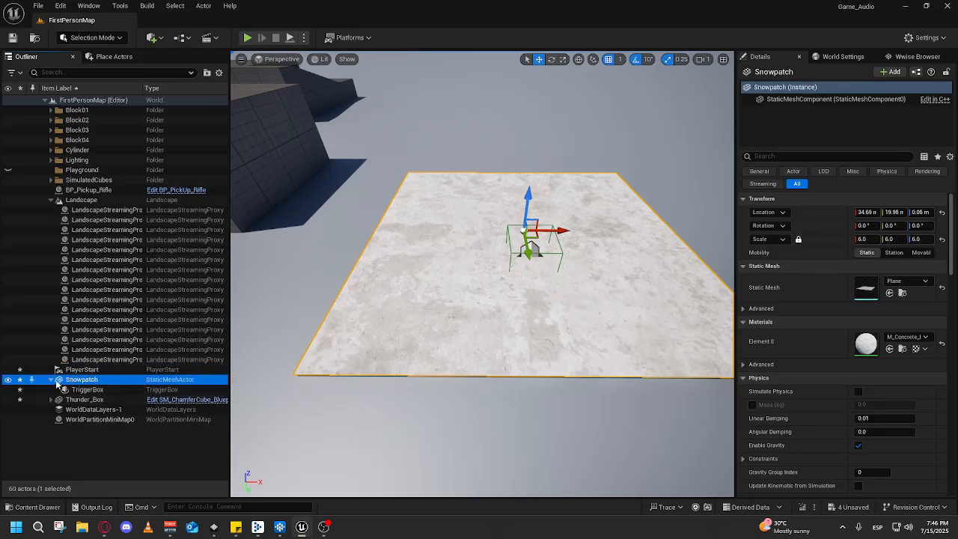
- Centre the TriggerBox on Snowpatch by setting its relative X, Y and Z location to 0
click(122, 391)
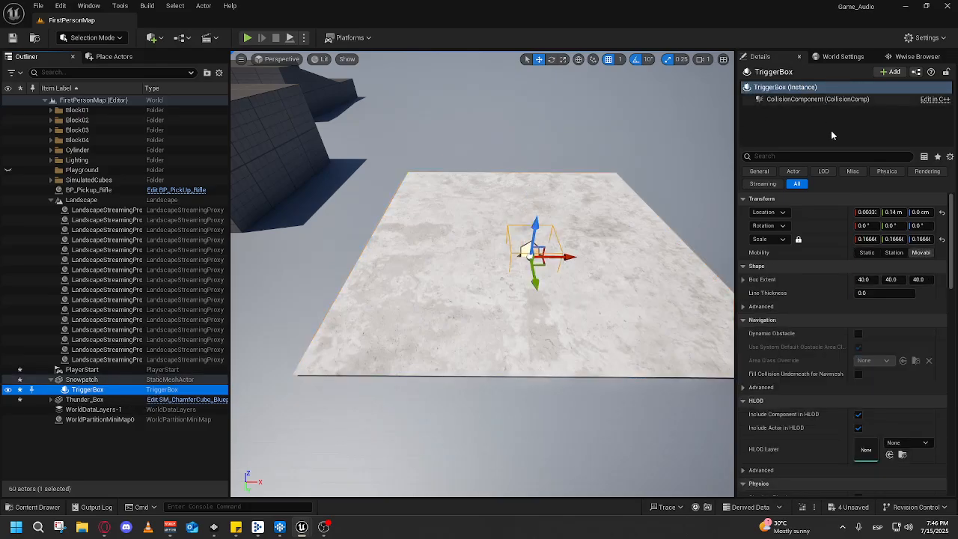
click(872, 213)
text(0)
click(894, 212)
text(0)
click(919, 211)
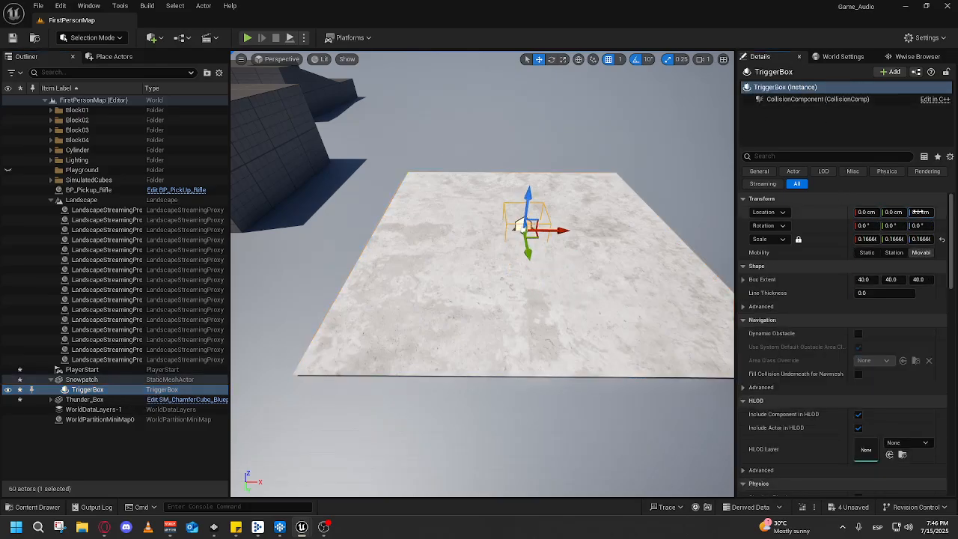
text(0)
- Set the relative scale of the TriggerBox to 1 on all three axes
text(1)
click(893, 240)
text(1)
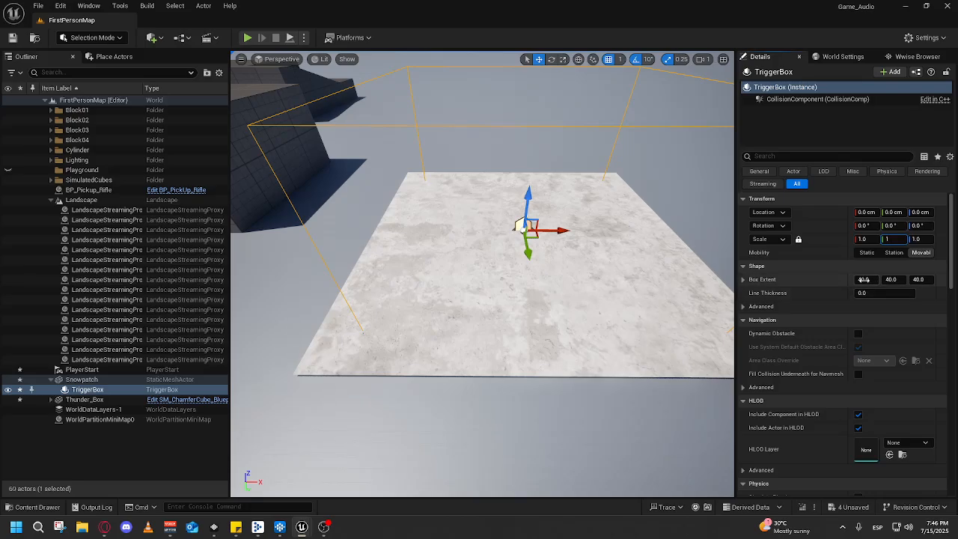
- Set the X and Y box extents of the TriggerBox to 50 to match the Snowpatch edges
click(868, 282)
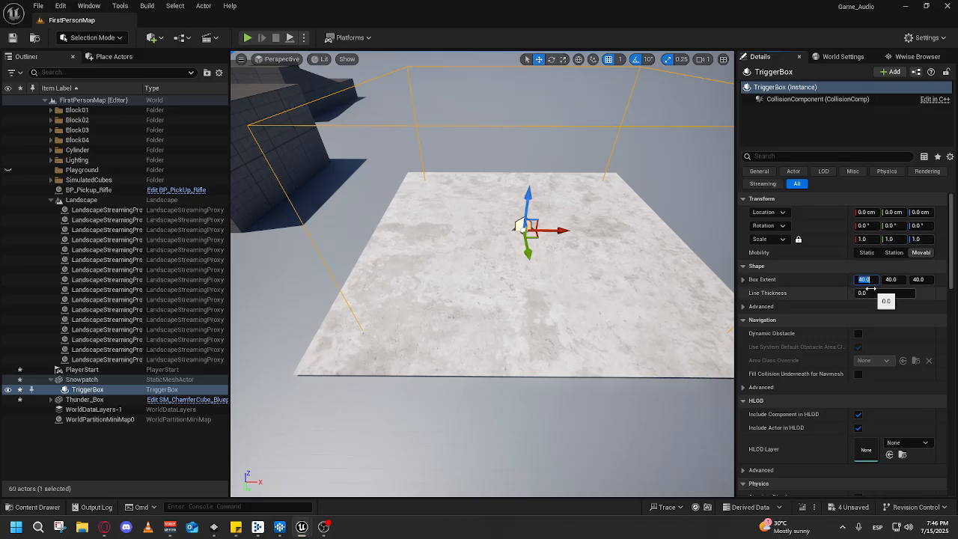
text(50)
click(892, 280)
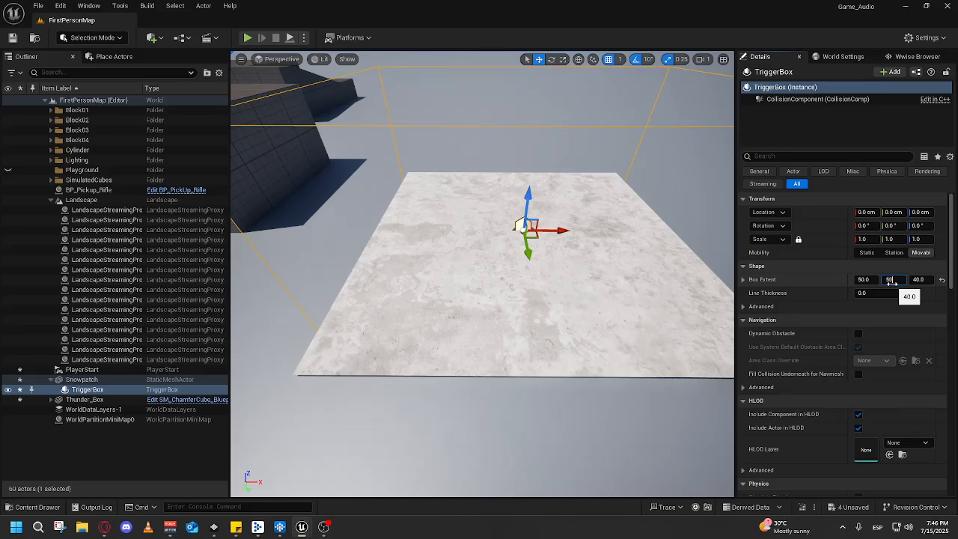
text(50)
click(901, 271)
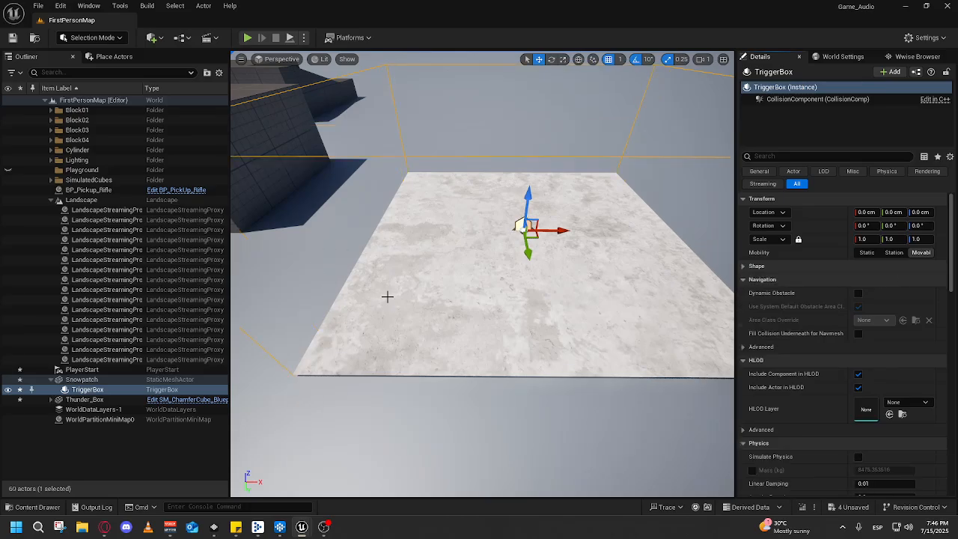
drag(387, 297, 382, 316)
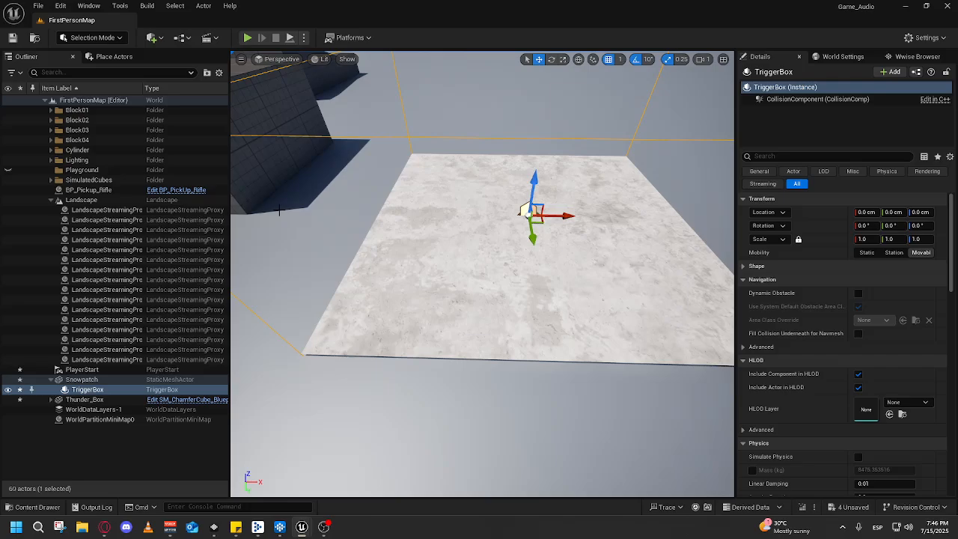
- Lower the TriggerBox by setting its Z box extent to 25
click(87, 390)
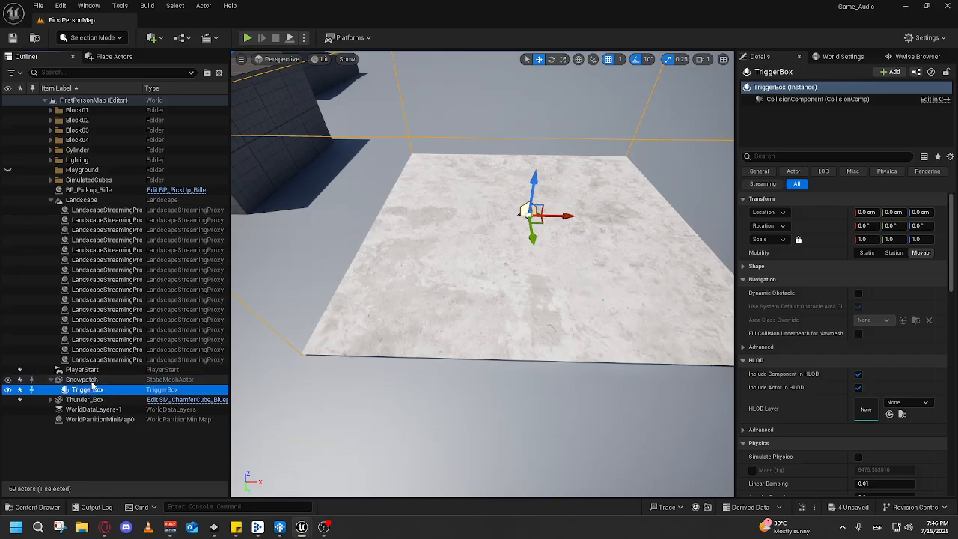
click(909, 265)
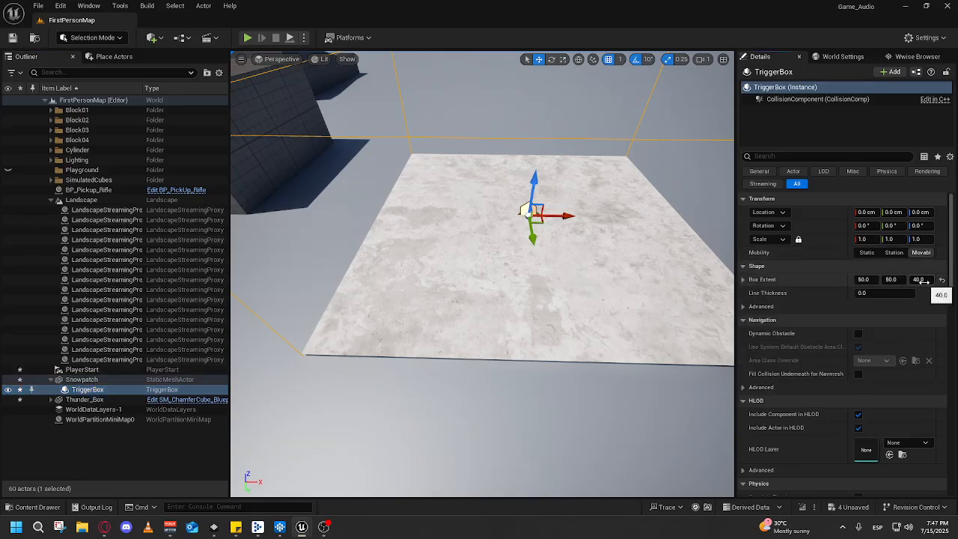
click(924, 281)
text(25)
key(Return)
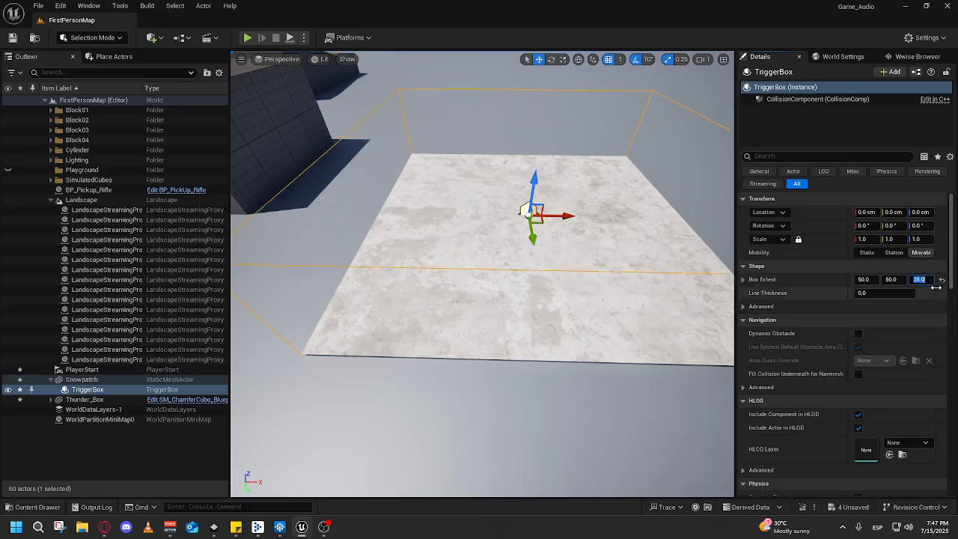
- Raise the TriggerBox above Snowpatch by setting its relative Z location to 0.25 m
drag(599, 284, 547, 270)
key(f)
mouse_move(494, 207)
mouse_down()
mouse_move(491, 150)
mouse_move(464, 225)
mouse_move(494, 207)
mouse_up()
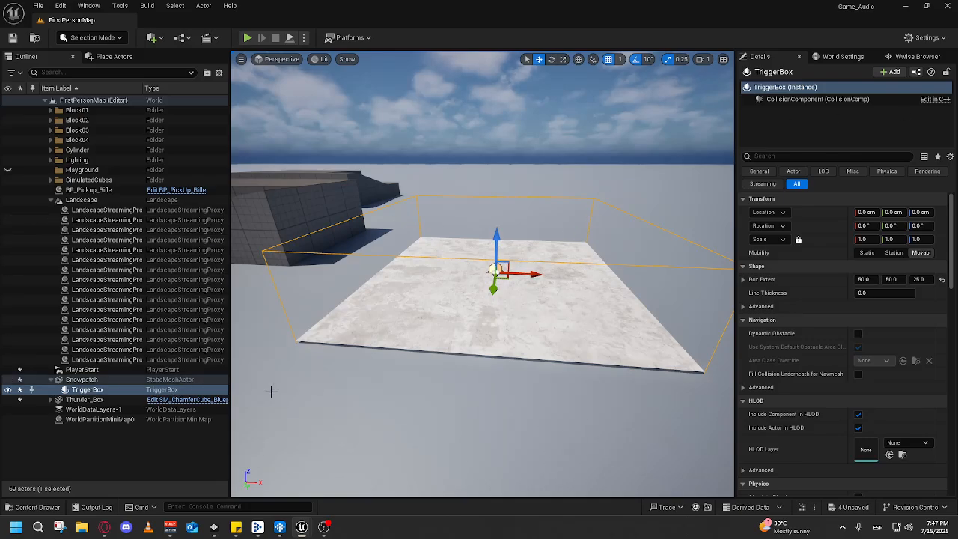
click(922, 212)
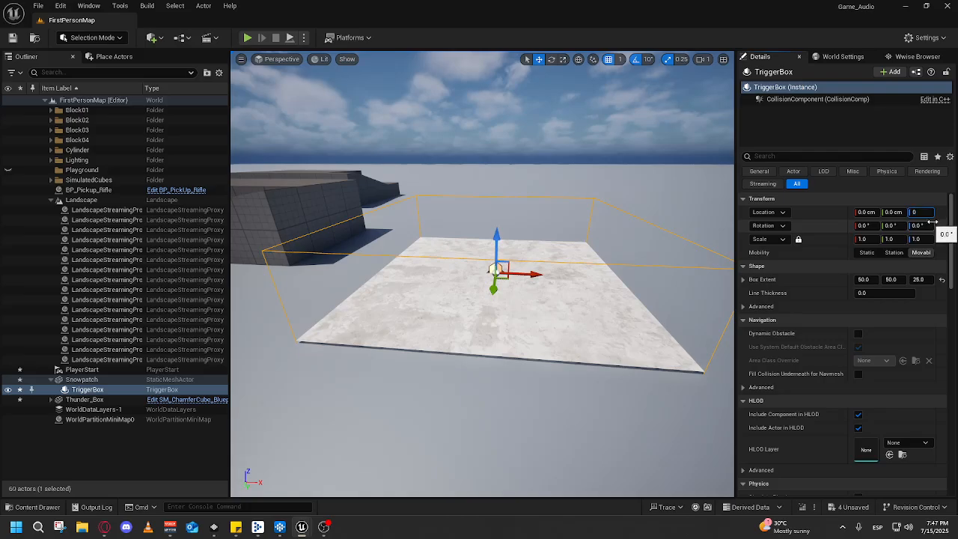
key(Return)
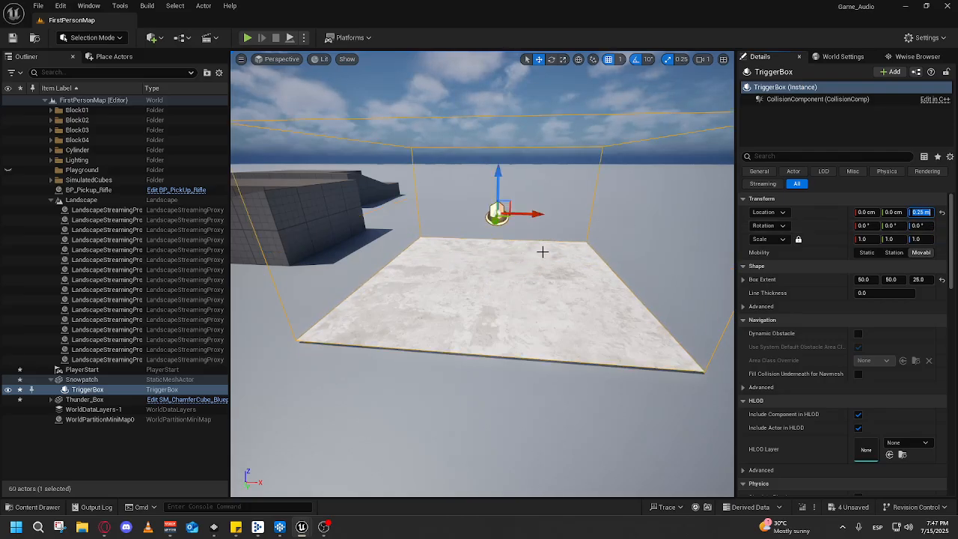
- Set the relative Z location of the TriggerBox to 0.24 m so its base reaches slightly below the Snowpatch surface
right_click(543, 252)
key(w)
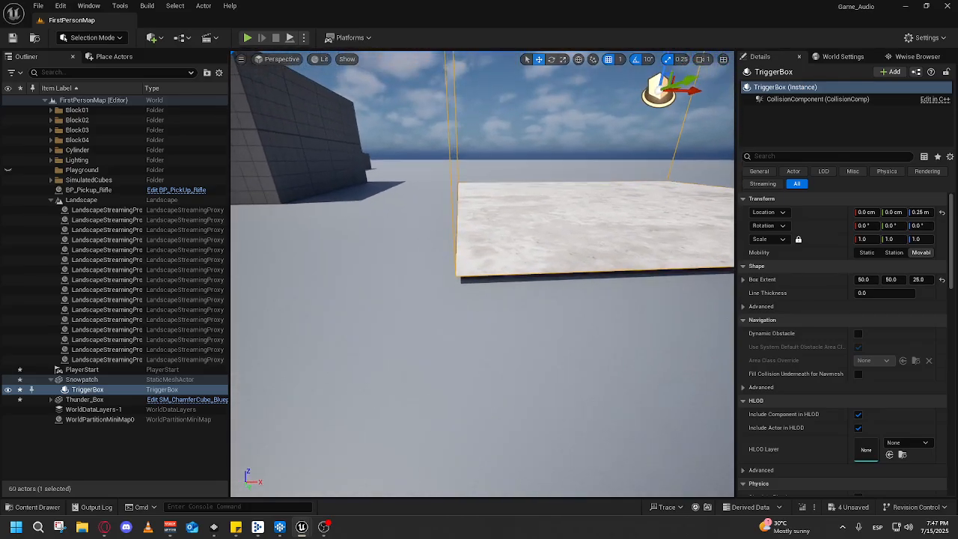
key(s)
key(d)
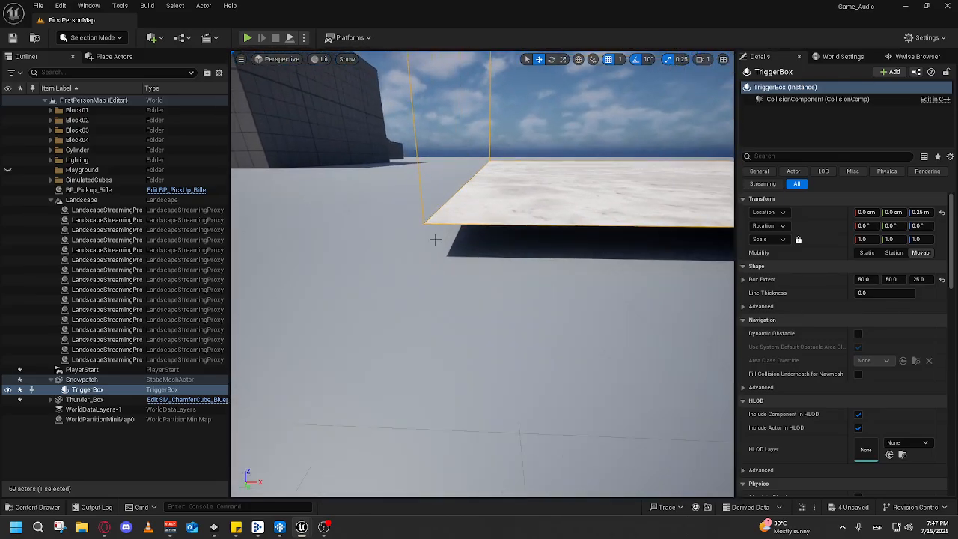
click(920, 213)
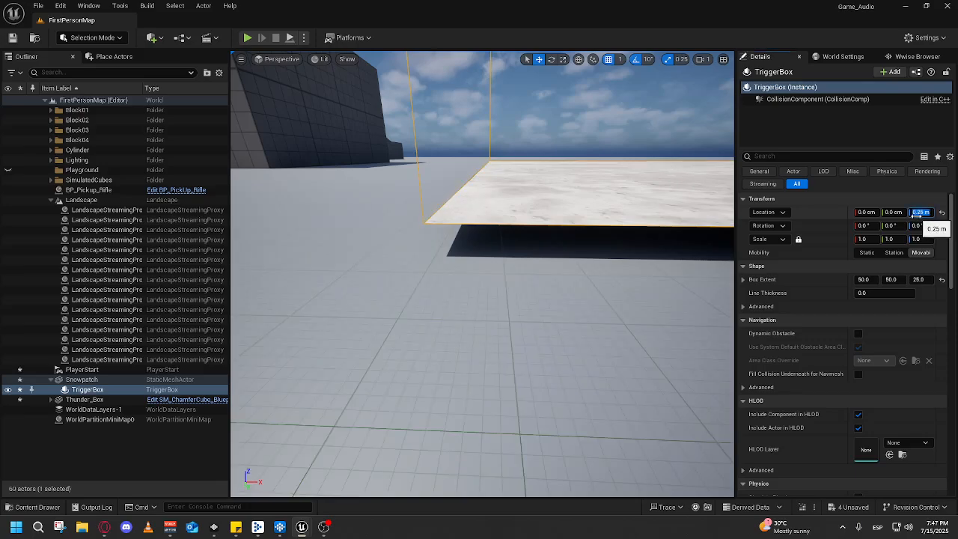
text(0.24)
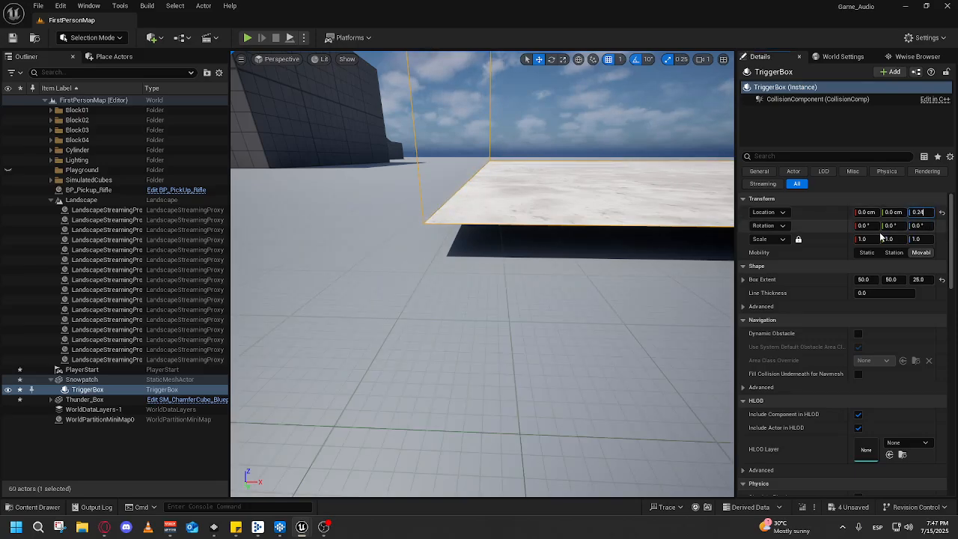
key(Return)
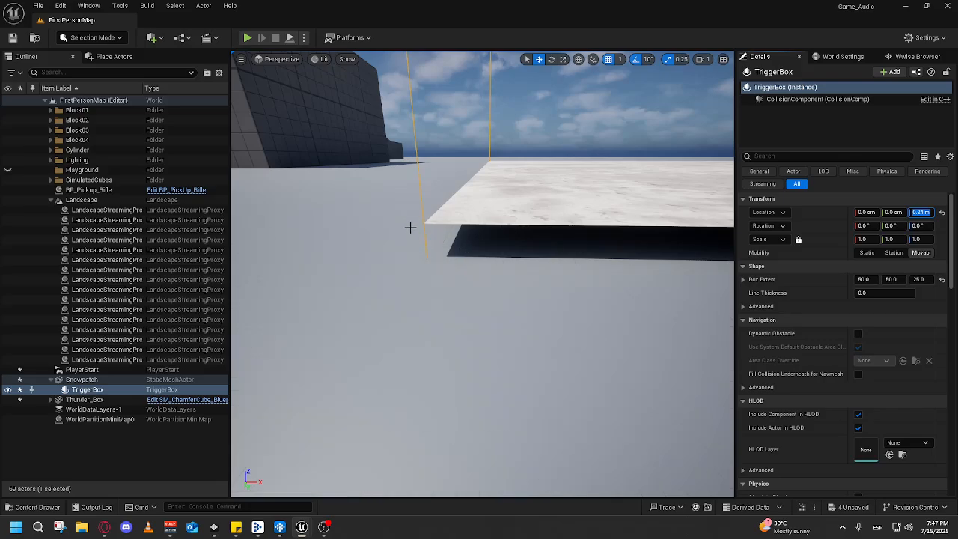
- Inspect the fit of the TriggerBox around Snowpatch from several distances and angles
right_click(464, 267)
key(s)
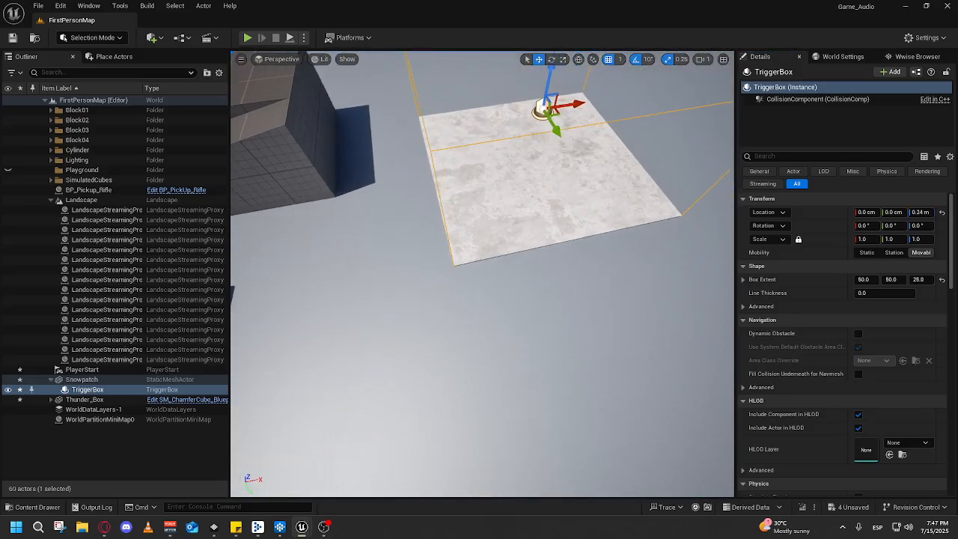
key(w)
key(s)
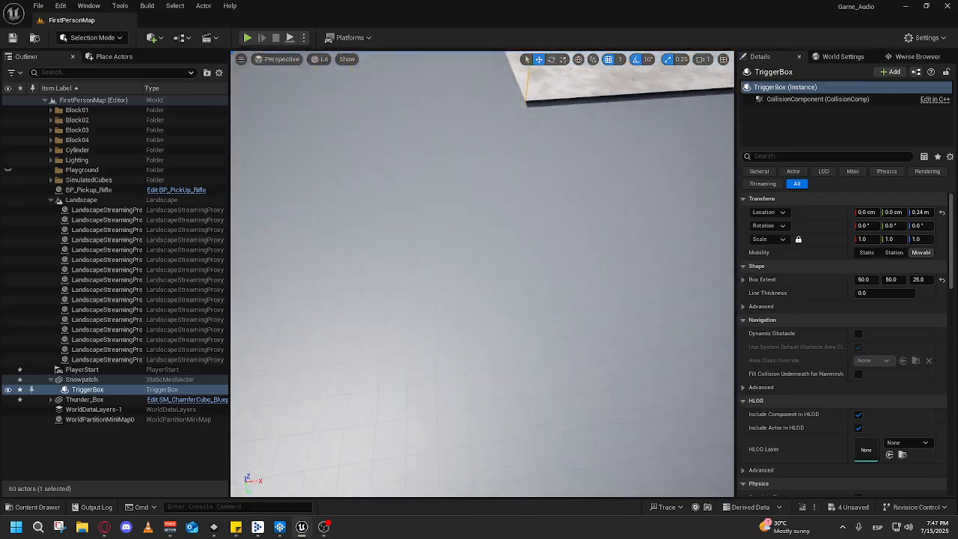
key(s)
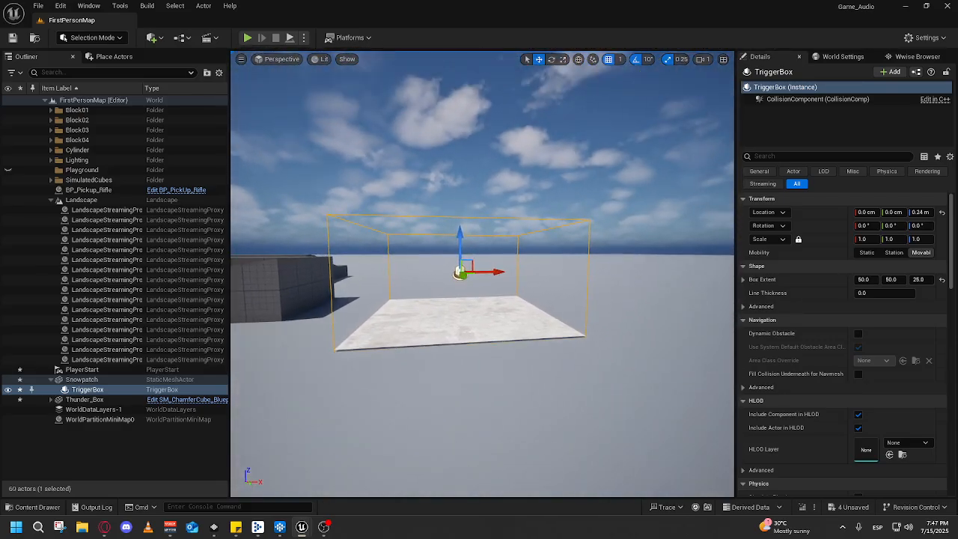
key(w)
click(126, 380)
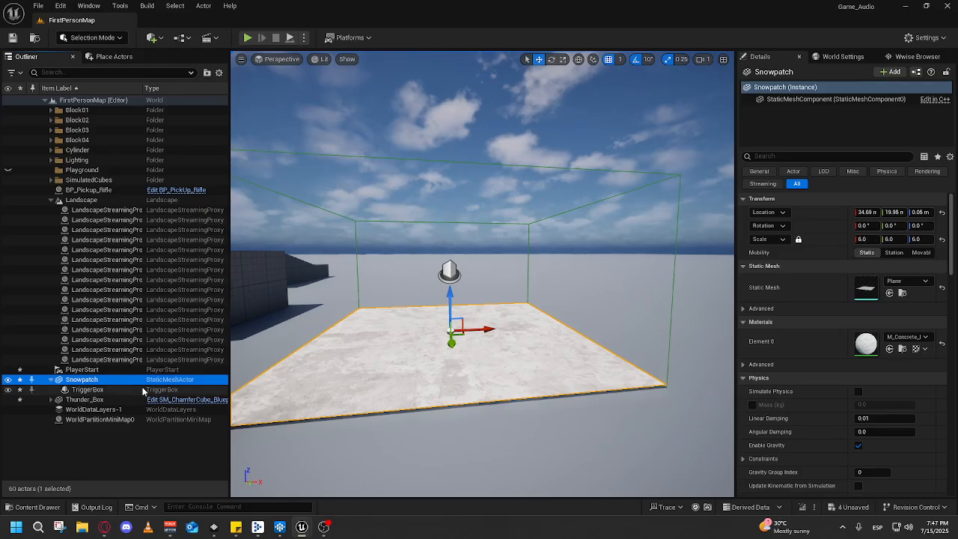
right_click(375, 330)
drag(374, 330, 292, 329)
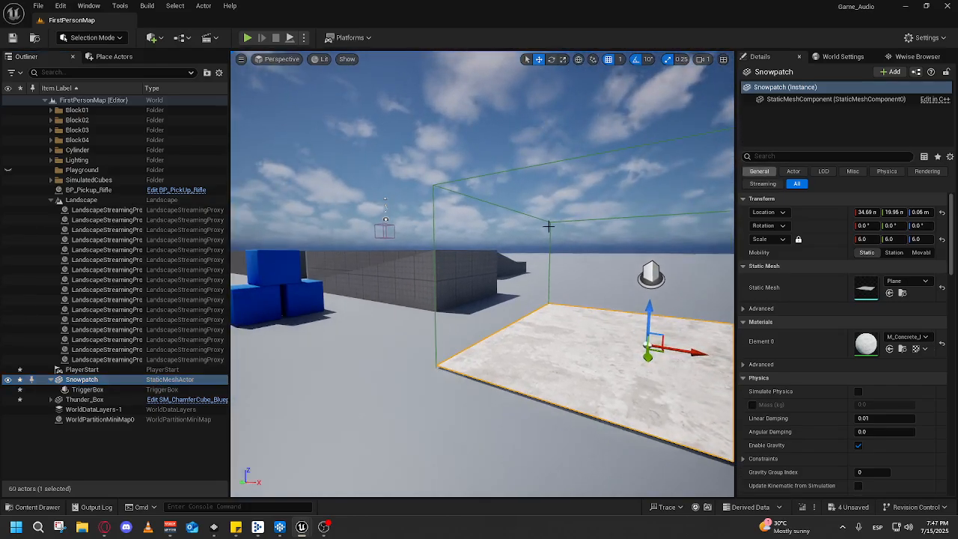
- Convert Snowpatch into a new Blueprint subclass of StaticMeshActor and show its event graph
click(117, 389)
click(105, 379)
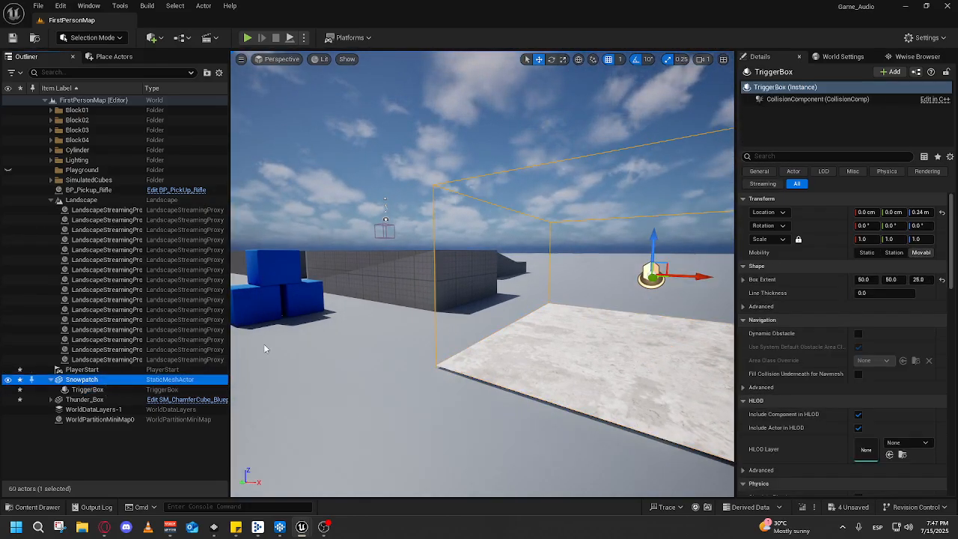
click(917, 71)
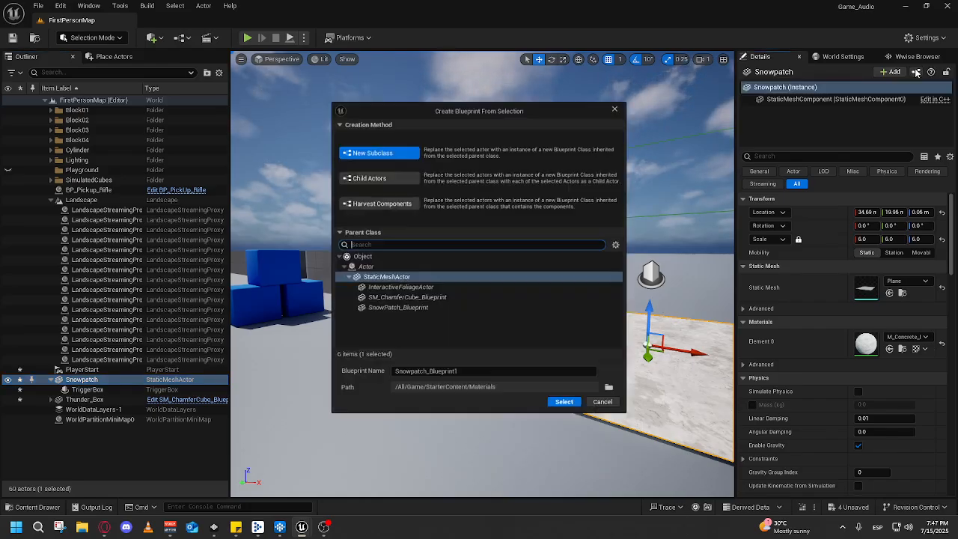
click(566, 405)
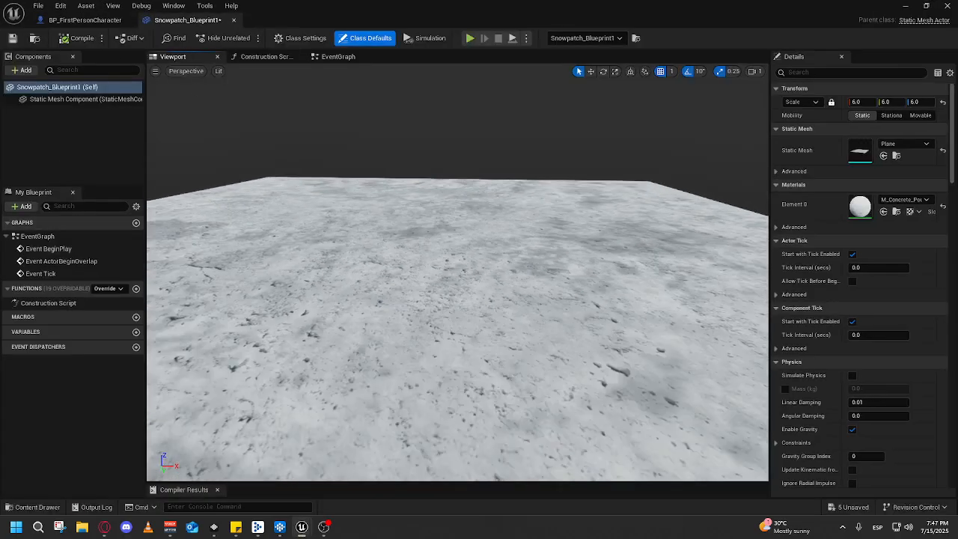
click(337, 59)
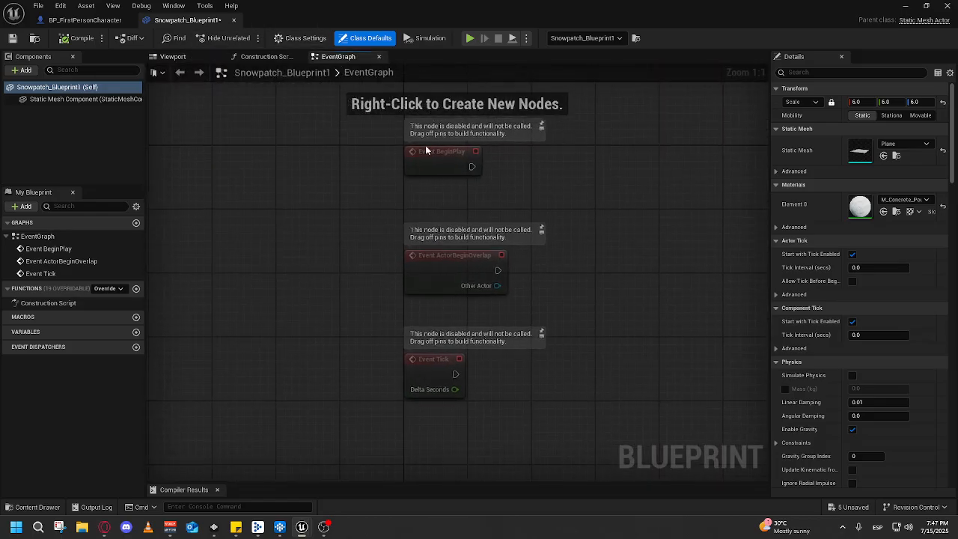
- Attach the TriggerBox to Snowpatch_Blueprint1 in the level hierarchy and save the level
click(908, 6)
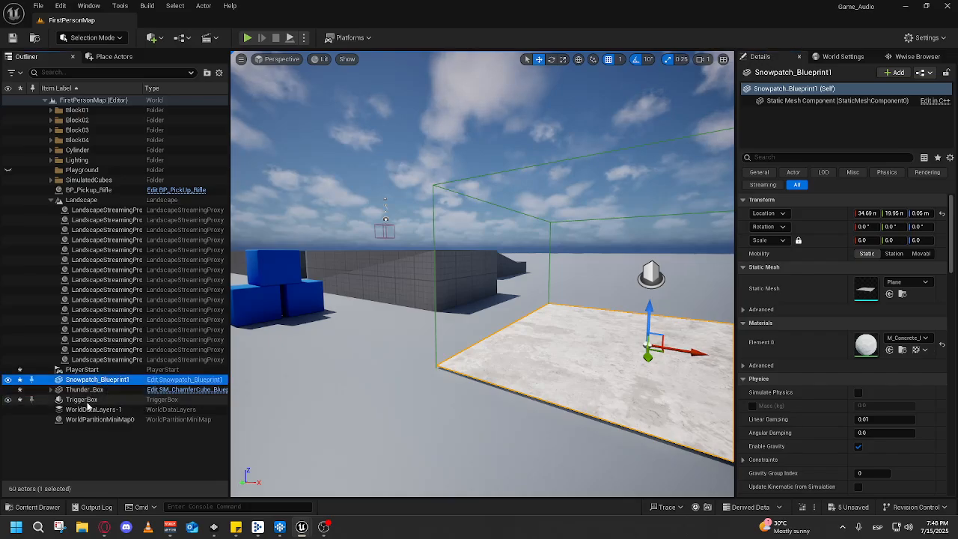
drag(89, 401, 153, 382)
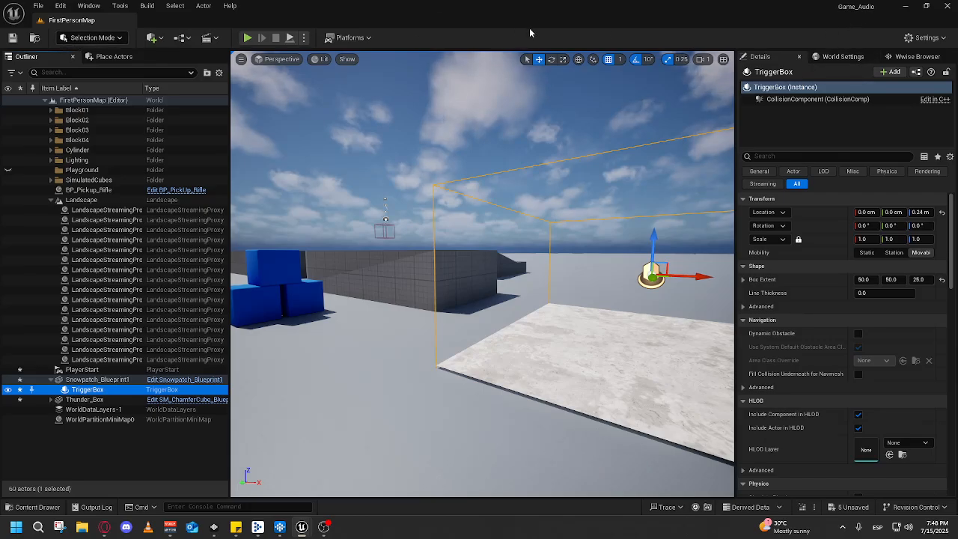
key(ctrl+s)
key(Escape)
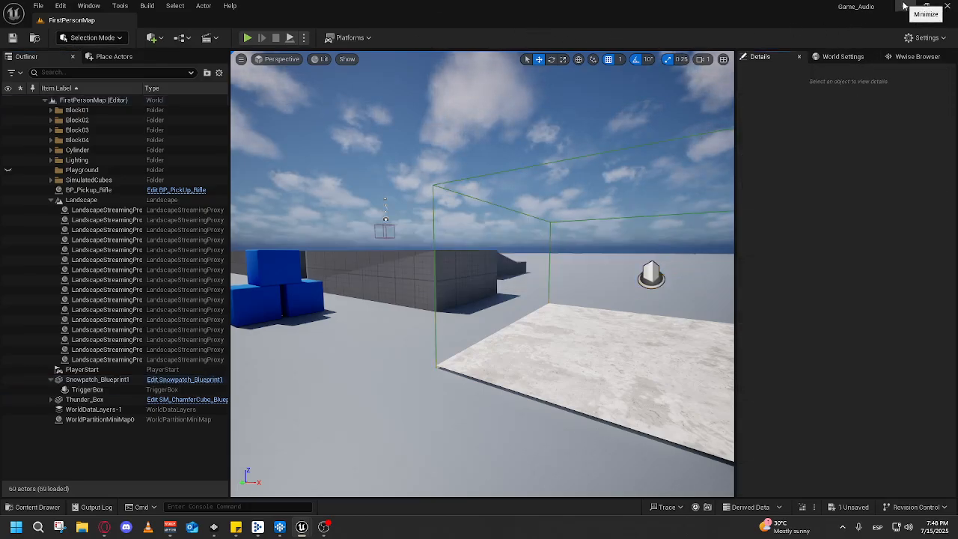
click(904, 6)
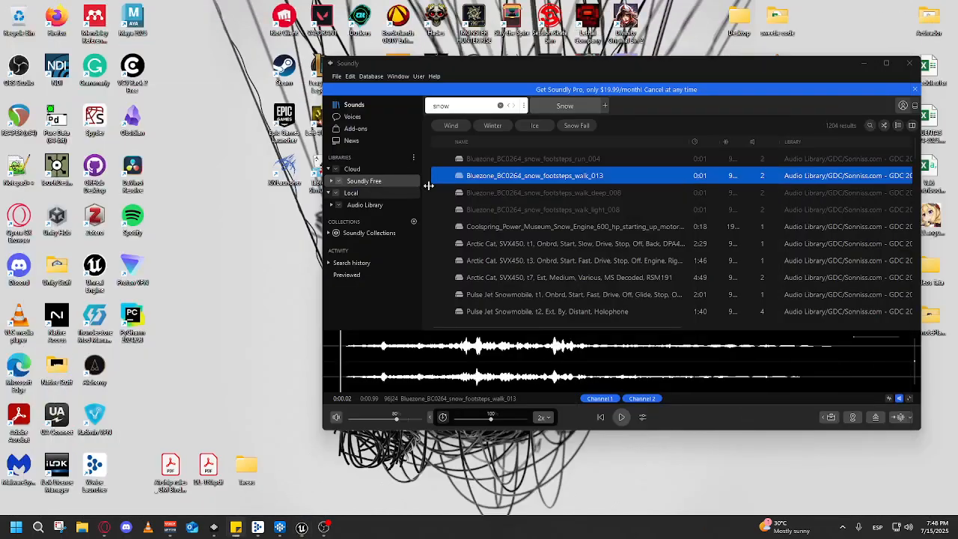
click(303, 528)
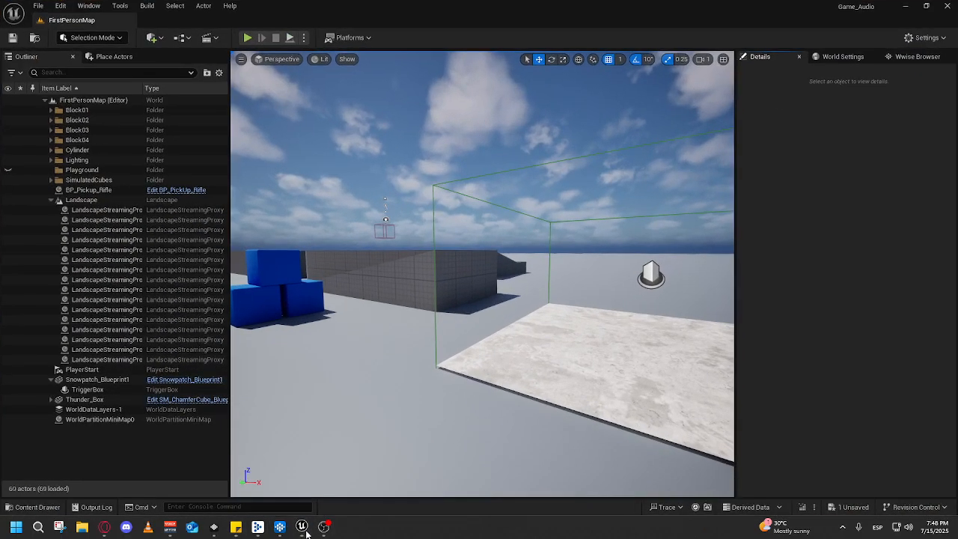
- Delete the default BeginPlay, ActorBeginOverlap and Tick event nodes from the event graph of Snowpatch_Blueprint1
click(182, 379)
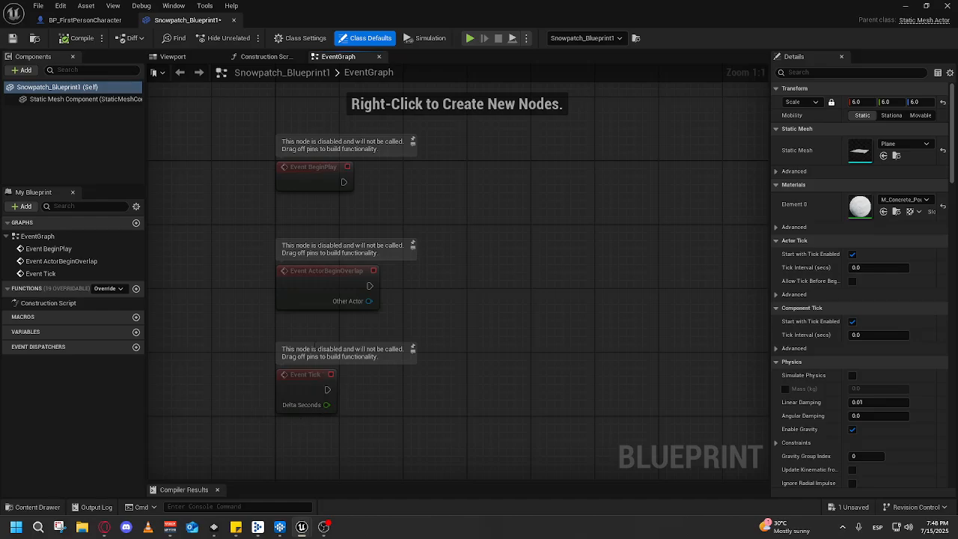
drag(467, 434, 221, 142)
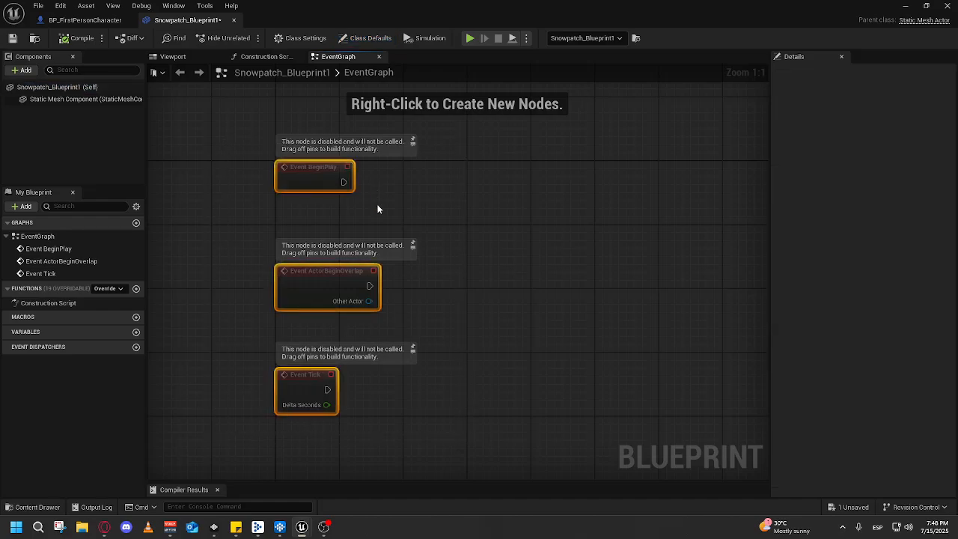
key(Delete)
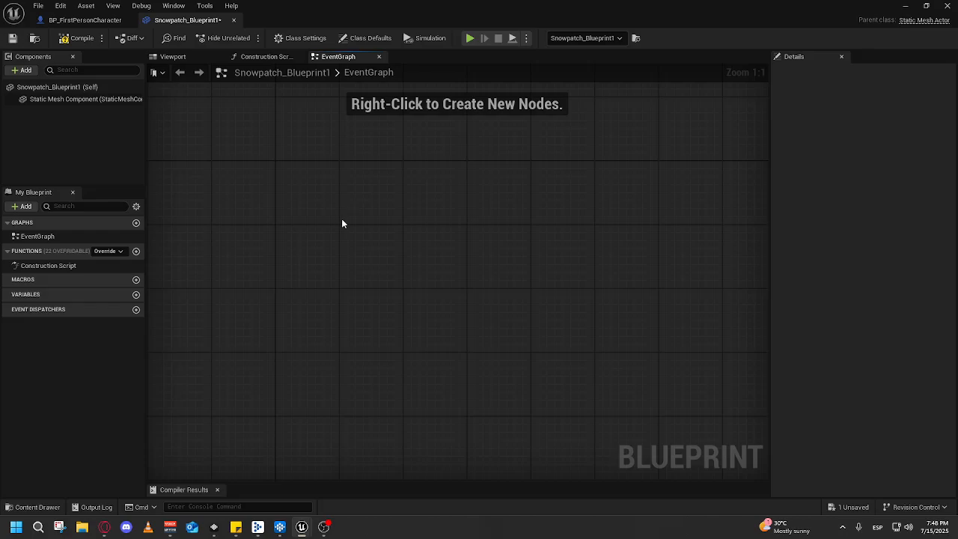
- Add a Set Switch node to the empty event graph and list the assets available for its Switch Value
right_click(344, 173)
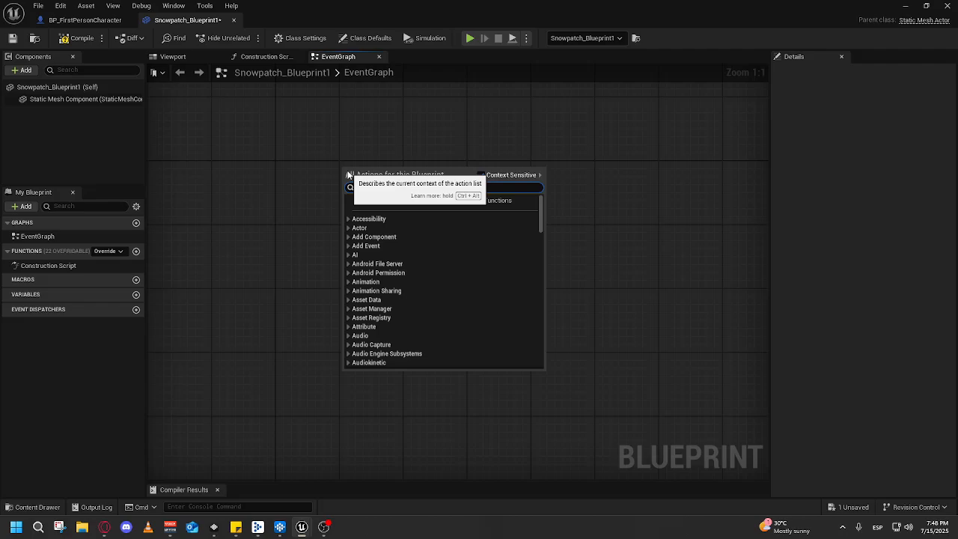
text(on)
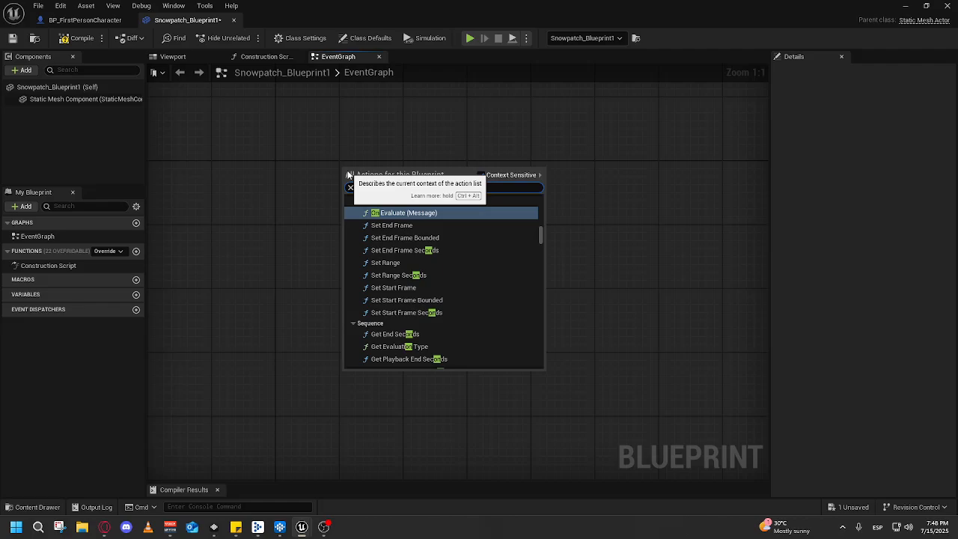
key(BackSpace)
key(BackSpace)
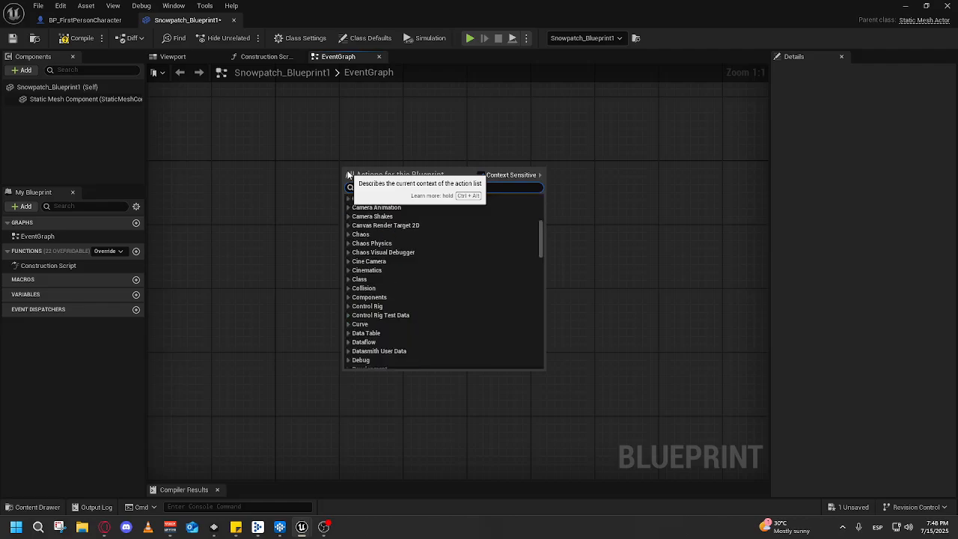
text(set)
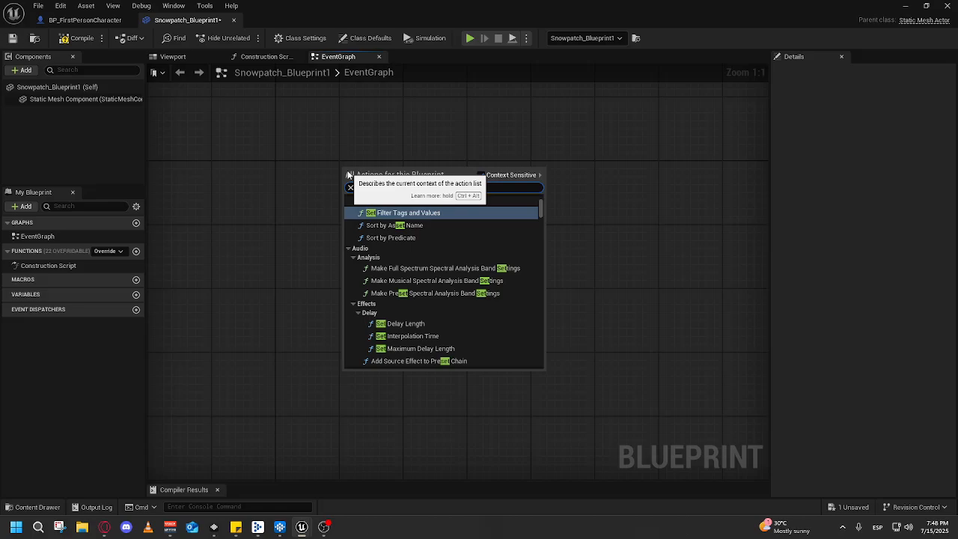
text( sw)
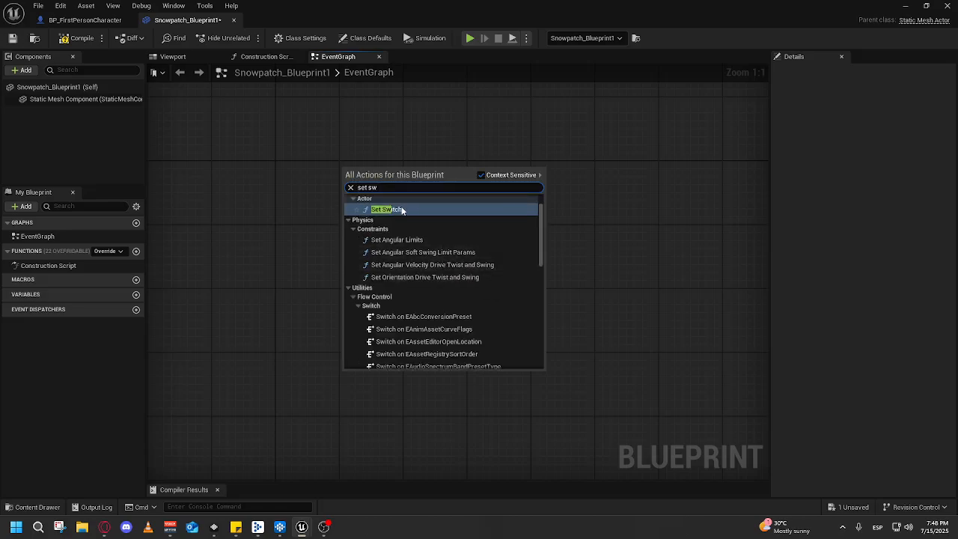
click(400, 209)
drag(427, 173, 491, 180)
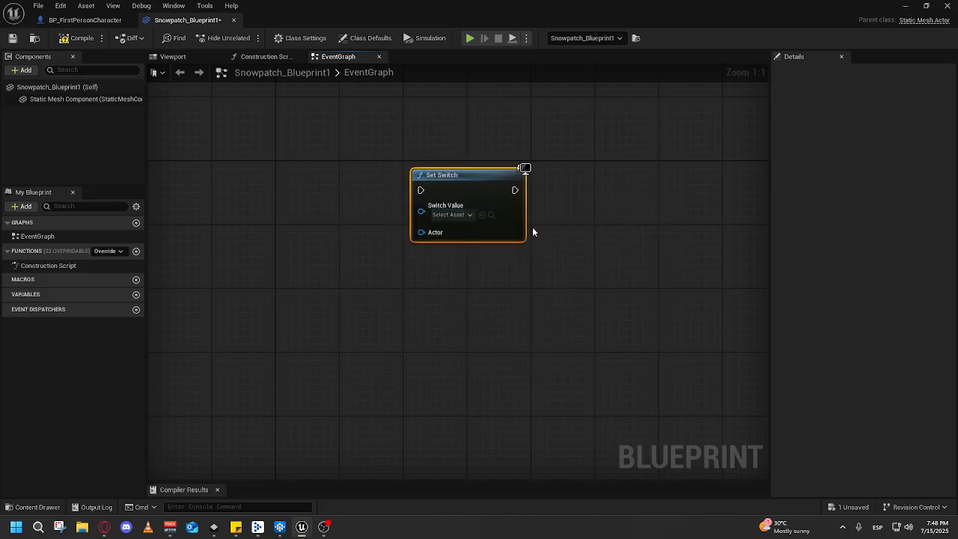
click(458, 217)
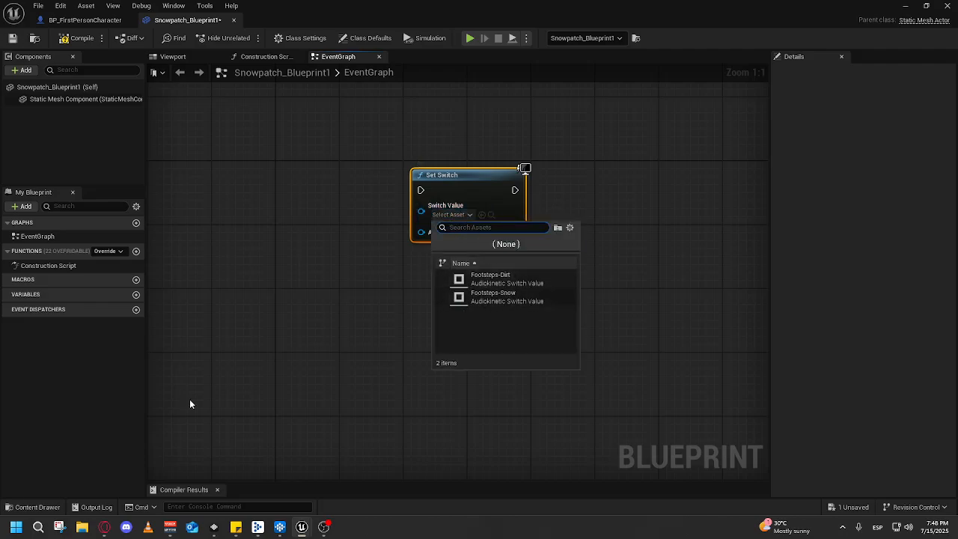
- Switch to Wwise and review the Main SoundBank's included events plus the Game Syncs and ShareSets, then return to the Blueprint
click(280, 528)
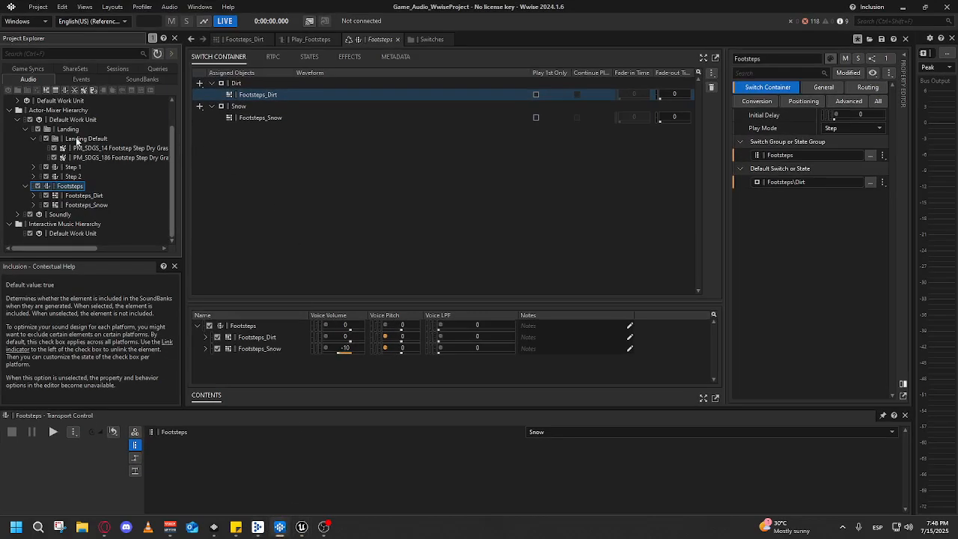
click(130, 78)
click(61, 111)
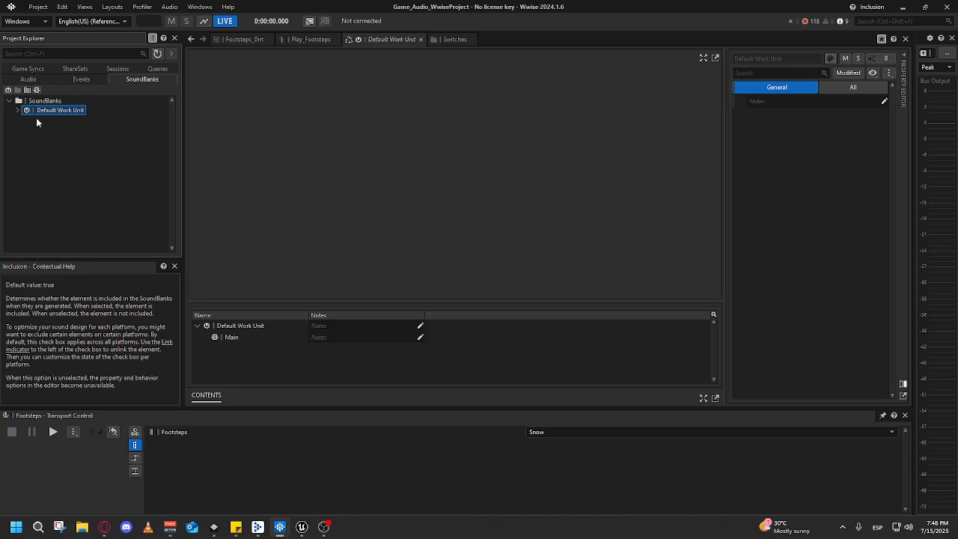
click(51, 120)
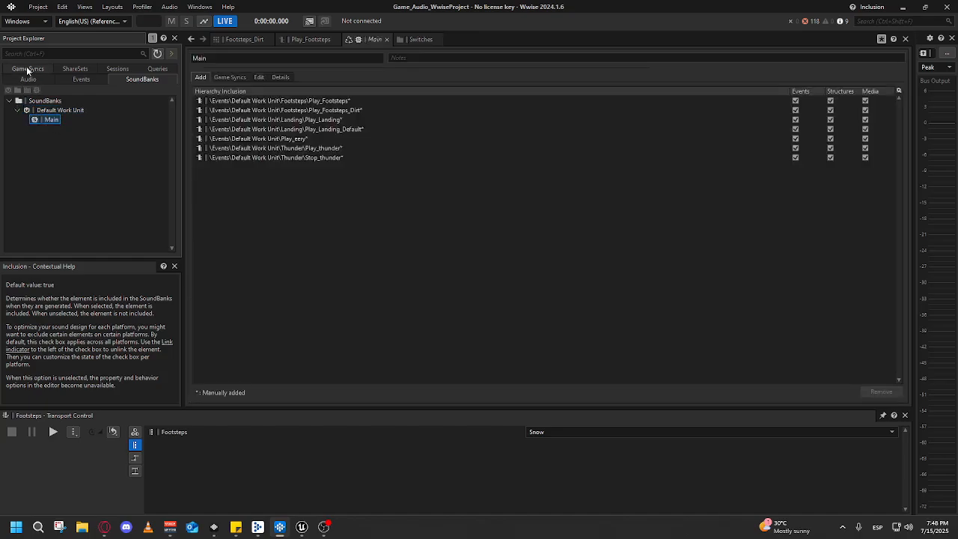
click(27, 71)
click(74, 80)
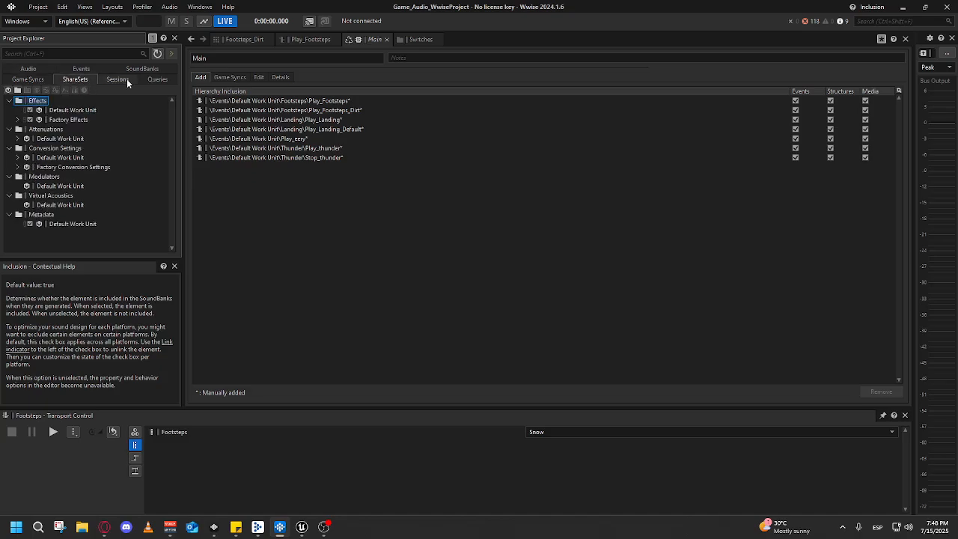
click(903, 7)
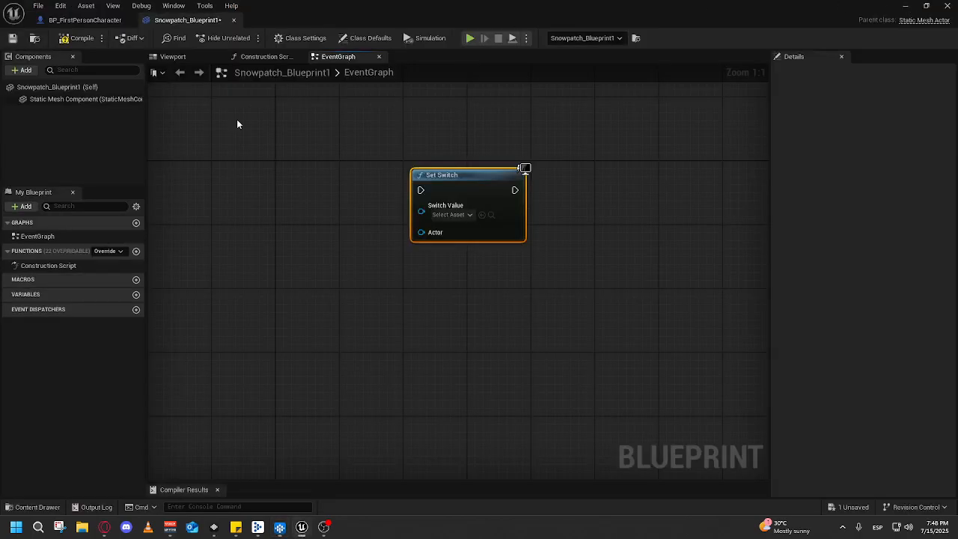
- Check the assets offered for the Set Switch node's Switch Value, then examine the Play_Landing and Play_Footsteps events in Wwise
click(449, 215)
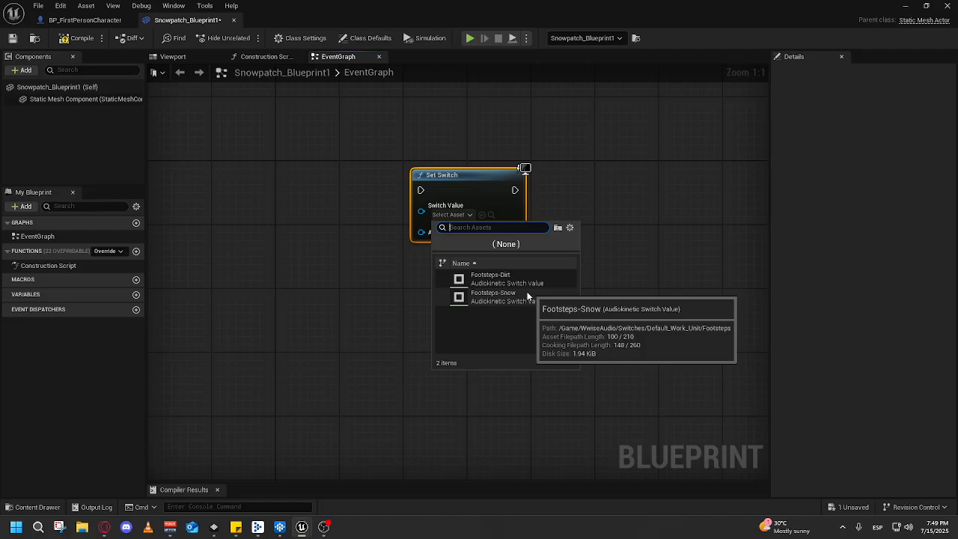
click(280, 527)
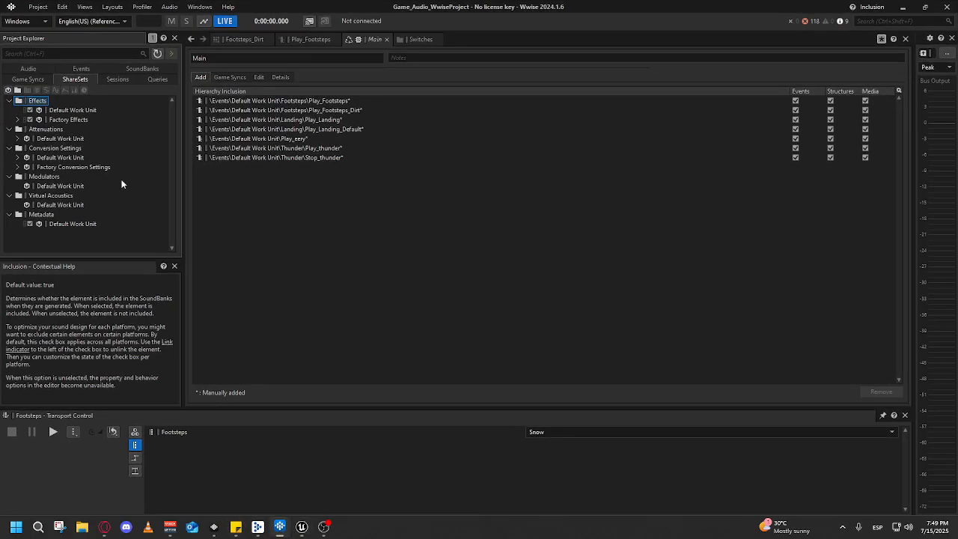
click(67, 68)
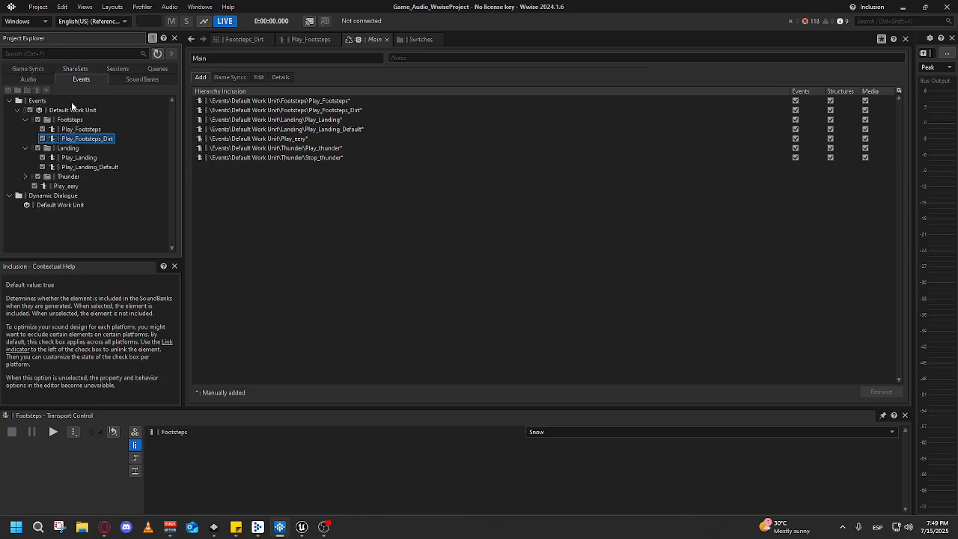
click(78, 160)
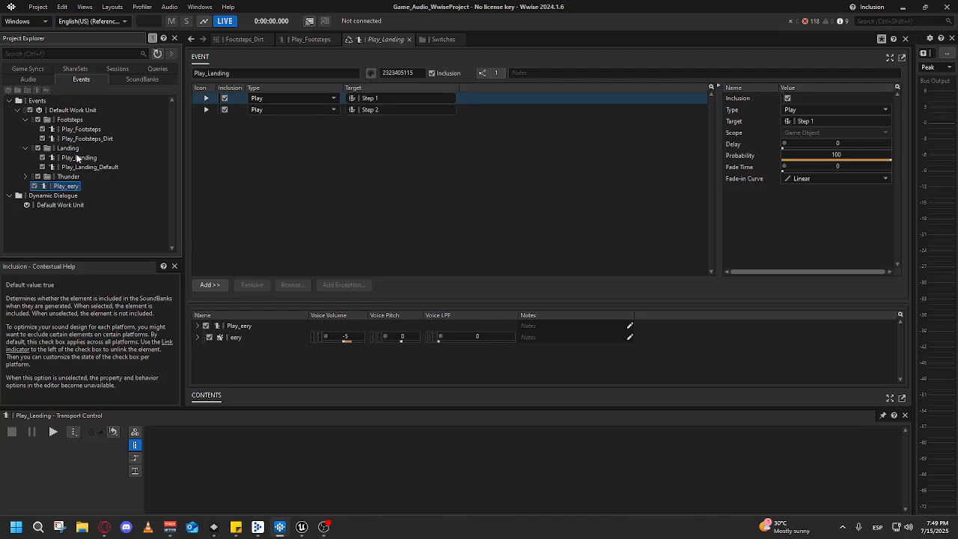
click(84, 130)
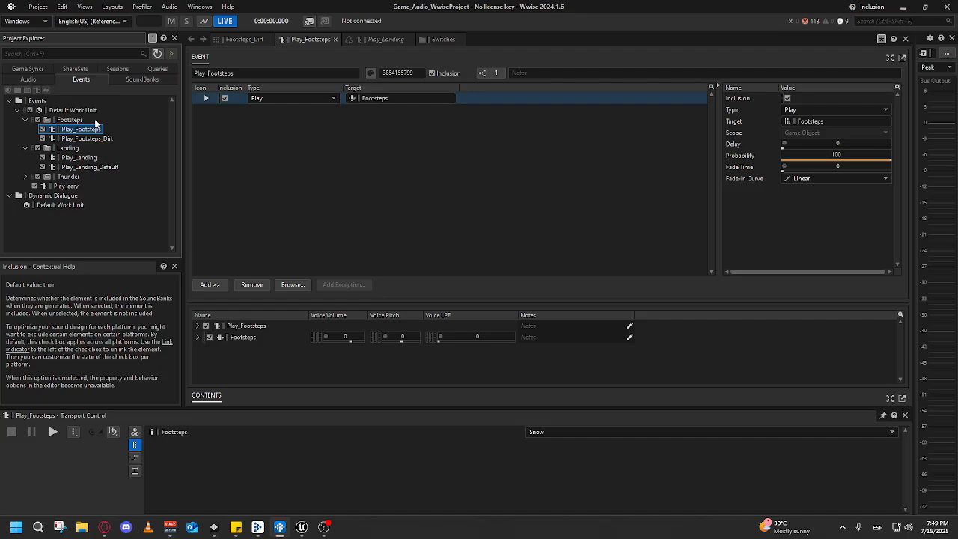
- Examine the Dirt and Snow assignments of the Footsteps, Step 1 and Step 2 Switch Containers, then return to the Unreal Blueprint
click(29, 80)
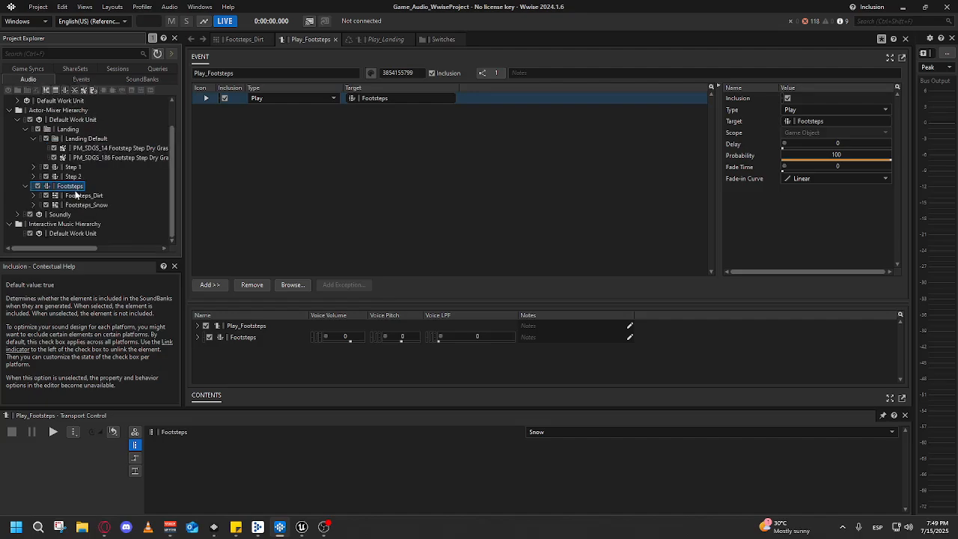
click(77, 195)
click(71, 185)
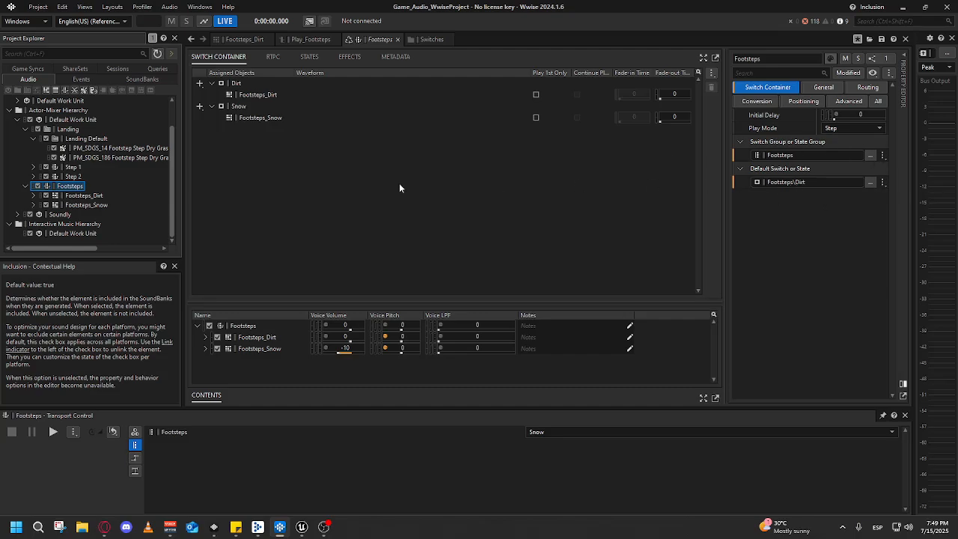
click(73, 167)
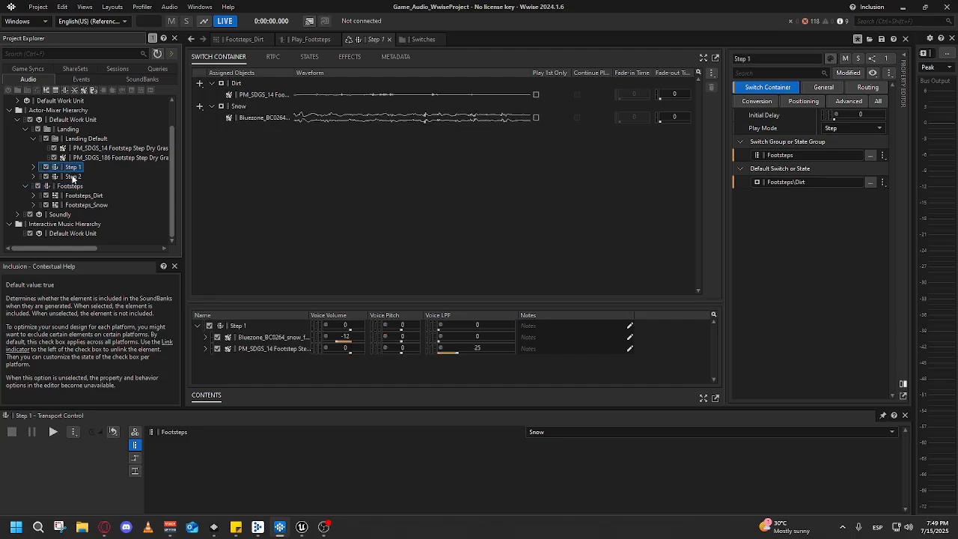
click(73, 176)
click(69, 186)
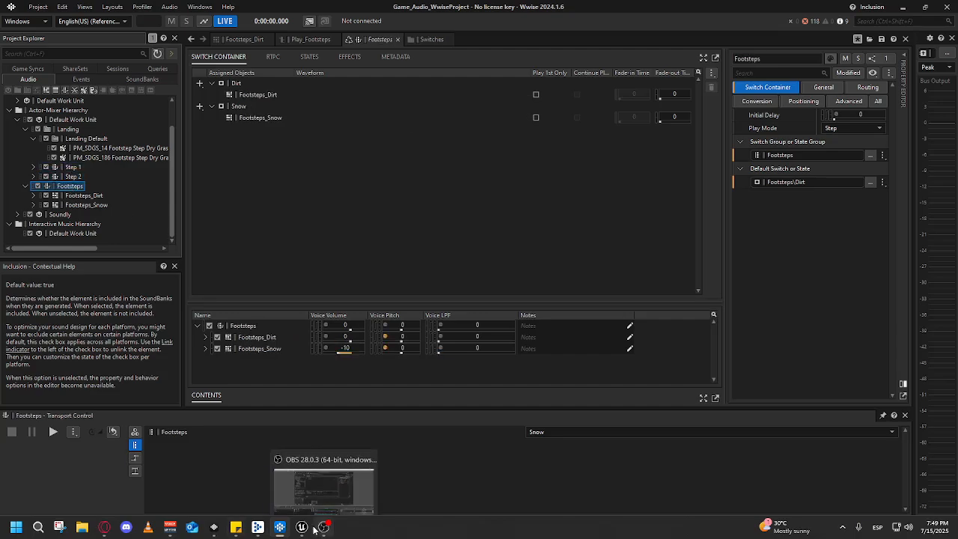
mouse_move(302, 527)
click(342, 480)
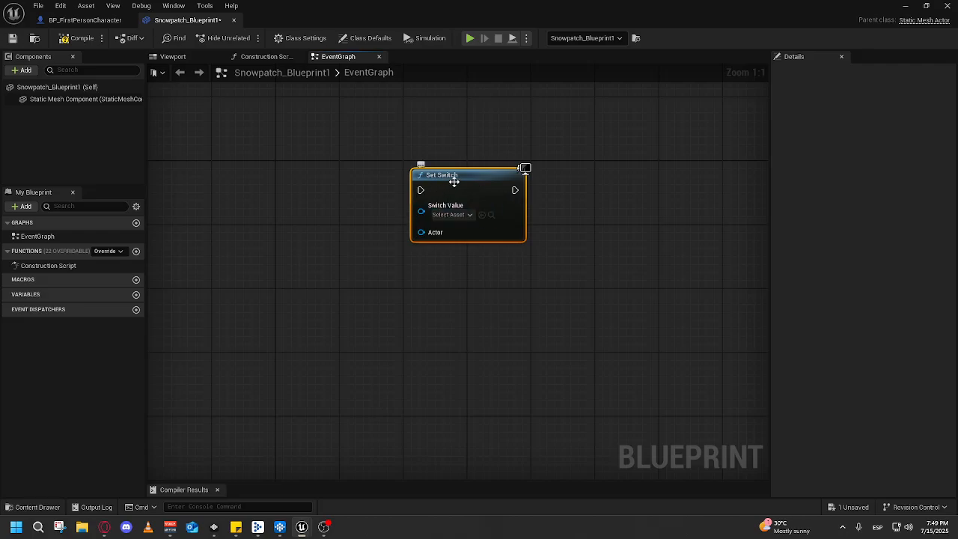
- Add a new variable to Snowpatch_Blueprint1
drag(272, 199, 375, 213)
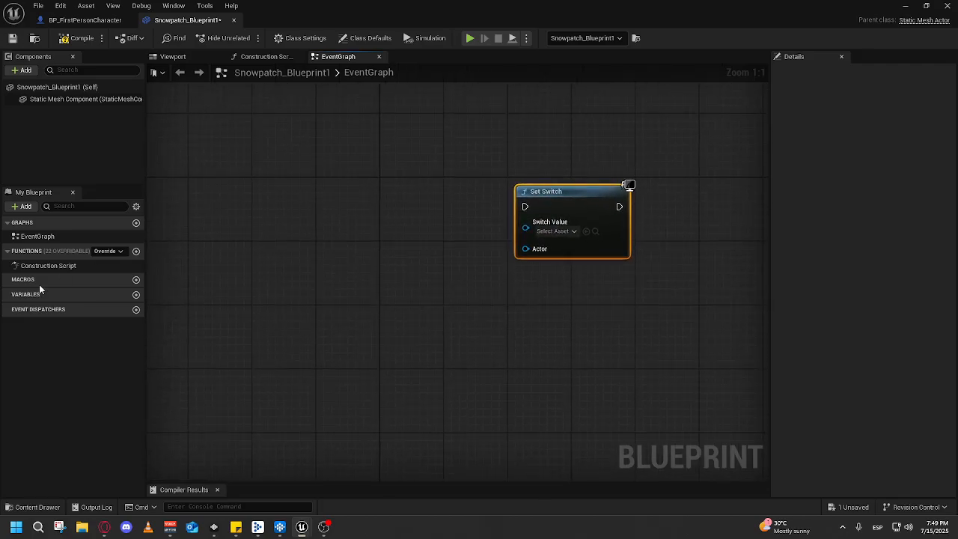
click(136, 296)
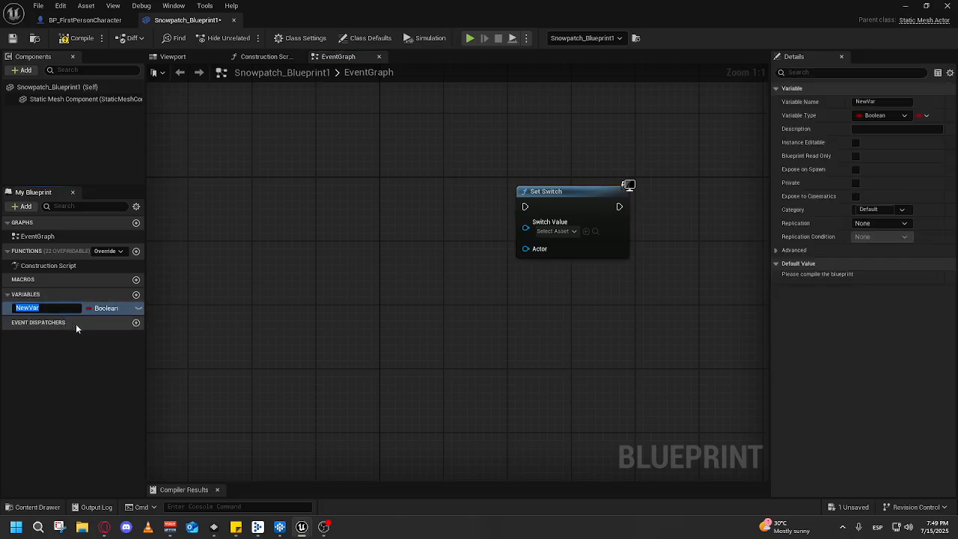
click(124, 310)
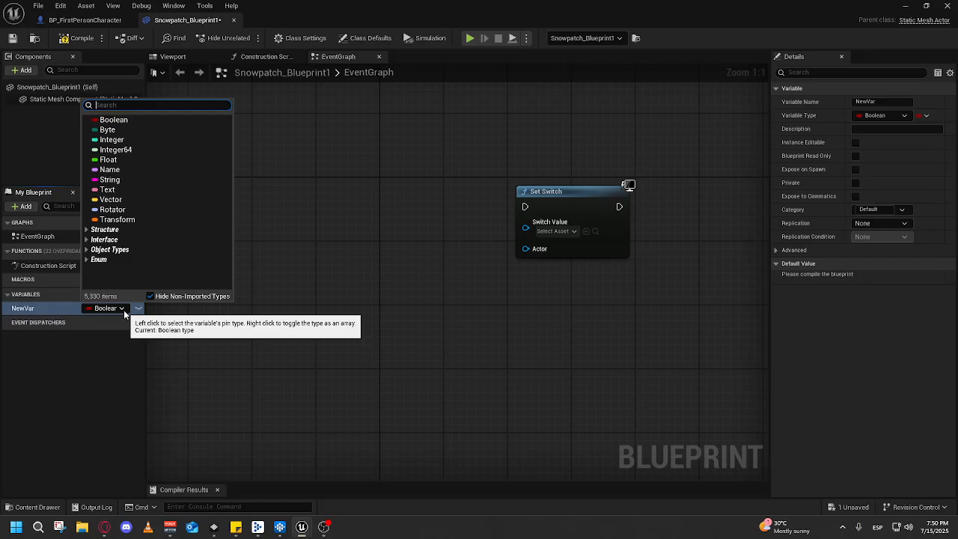
text(box)
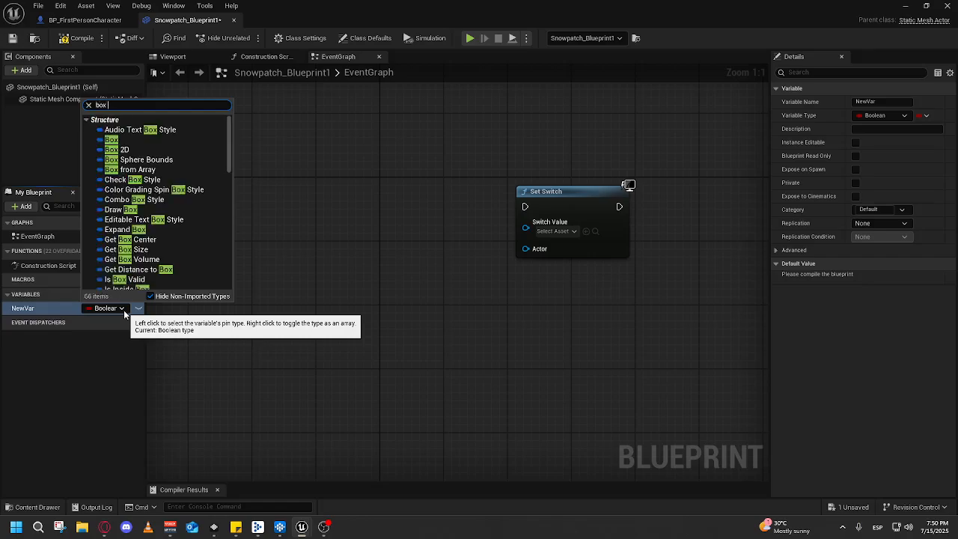
text( tri)
key(BackSpace)
key(BackSpace)
key(BackSpace)
key(BackSpace)
key(BackSpace)
key(BackSpace)
key(BackSpace)
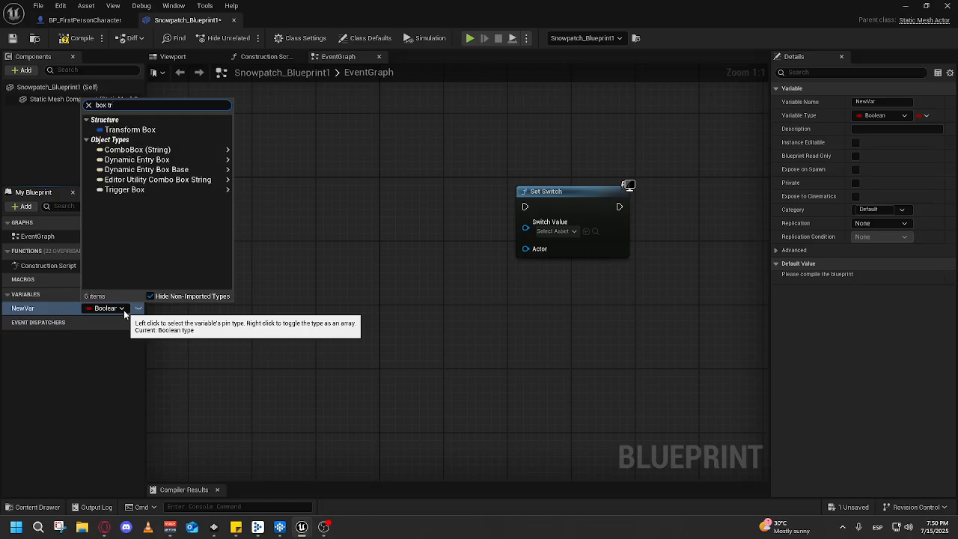
text(trigger bo)
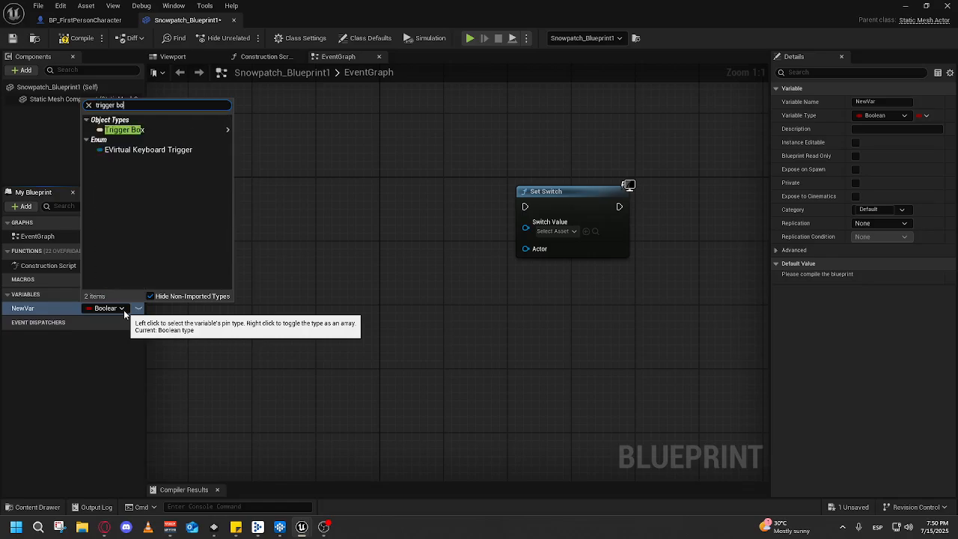
drag(183, 331, 156, 321)
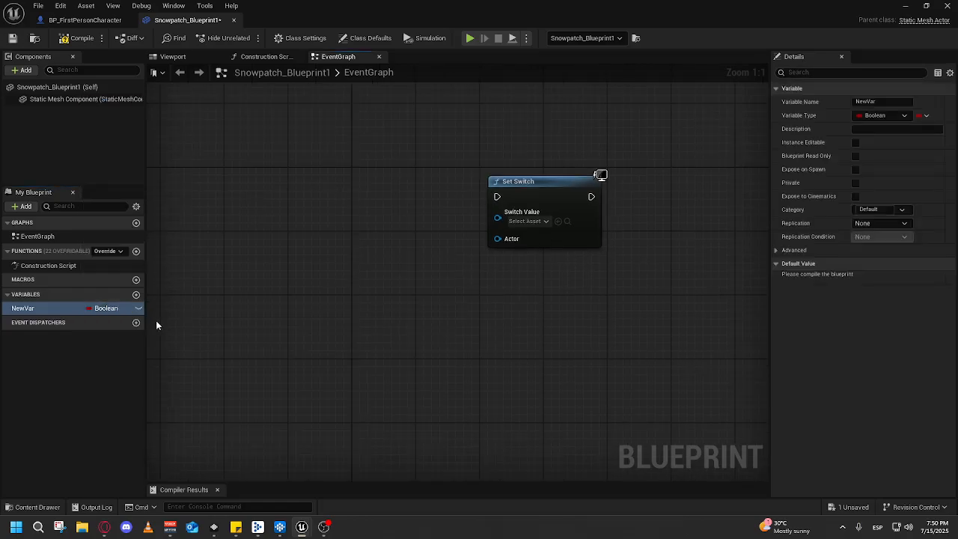
- Set the new variable's type to a Trigger Box Object Reference
click(904, 116)
text(trigger b)
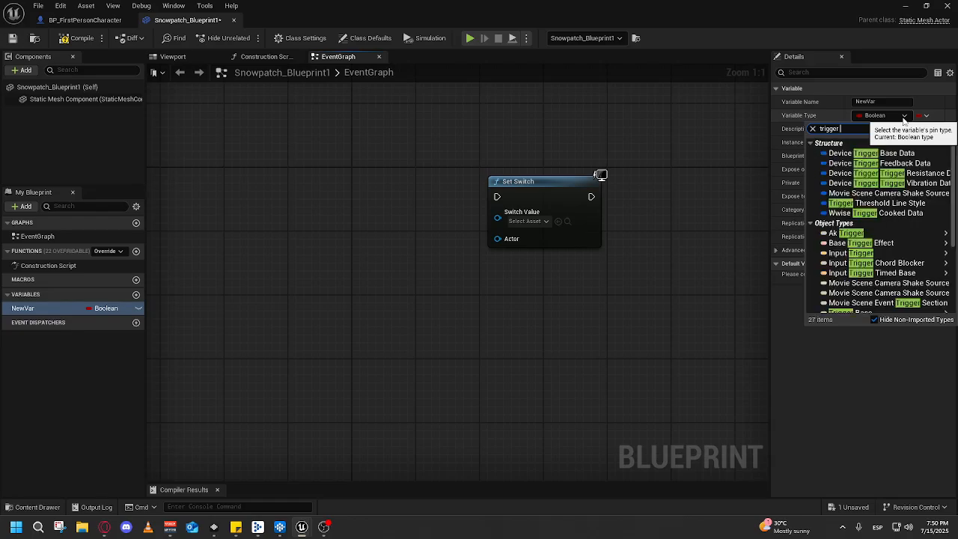
mouse_move(869, 234)
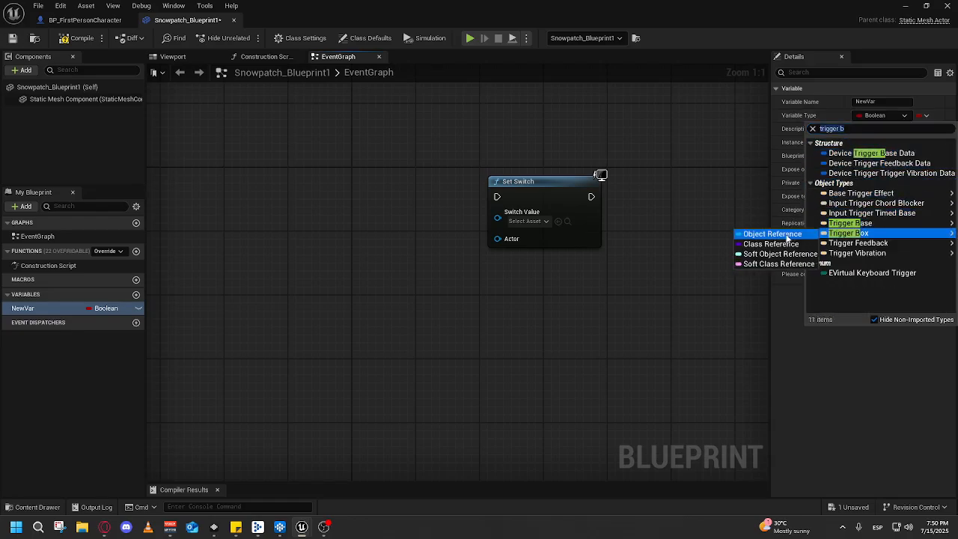
click(758, 233)
- Add an On Actor Begin Overlap event for the Trigger Box variable and place it in front of the Set Switch node
scroll(826, 330, down, 1)
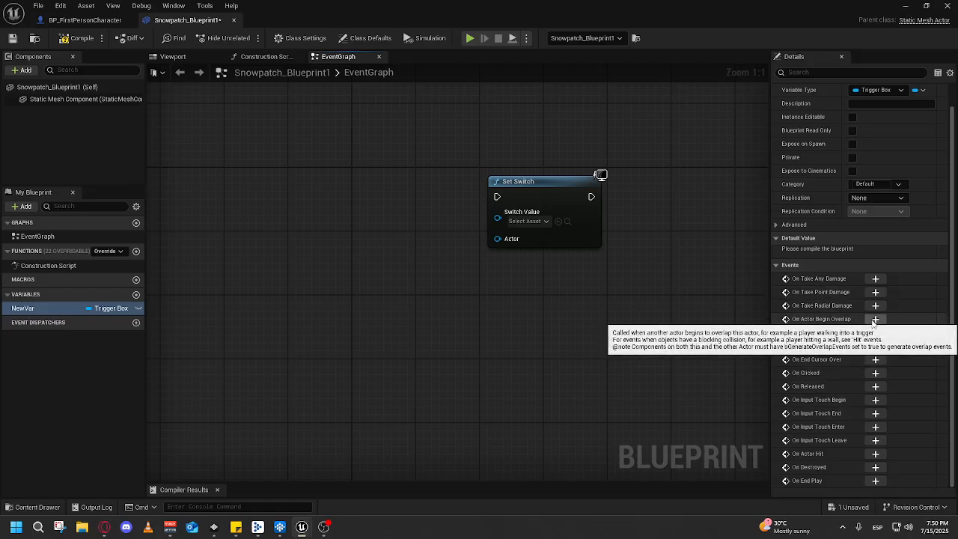
click(876, 319)
drag(412, 241, 228, 121)
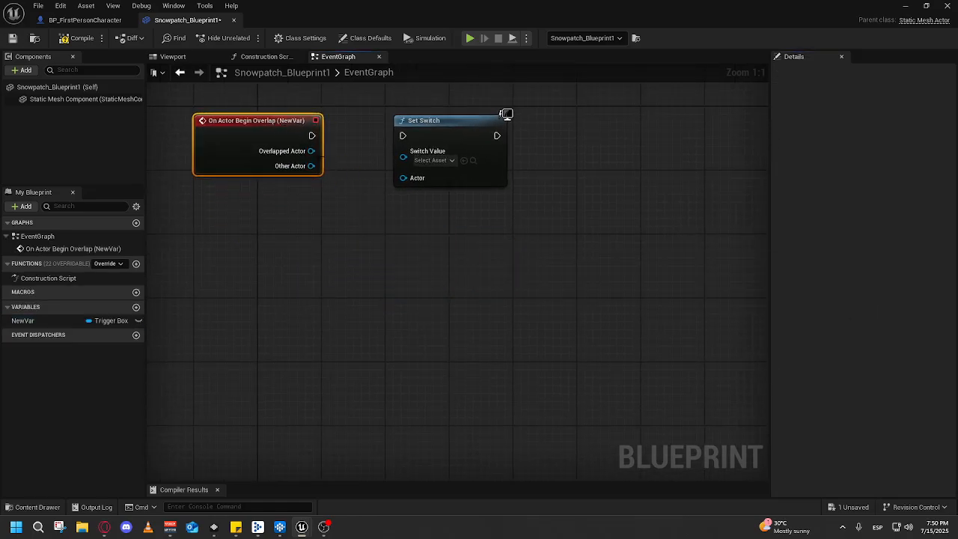
drag(240, 210, 475, 292)
- Rename the Trigger Box variable to Snowpatch Trigger
click(33, 321)
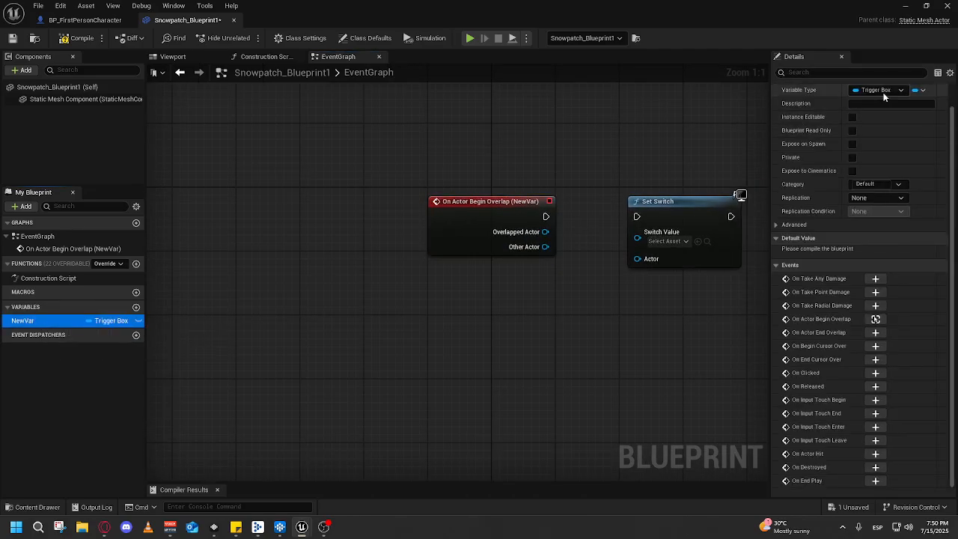
scroll(869, 160, up, 1)
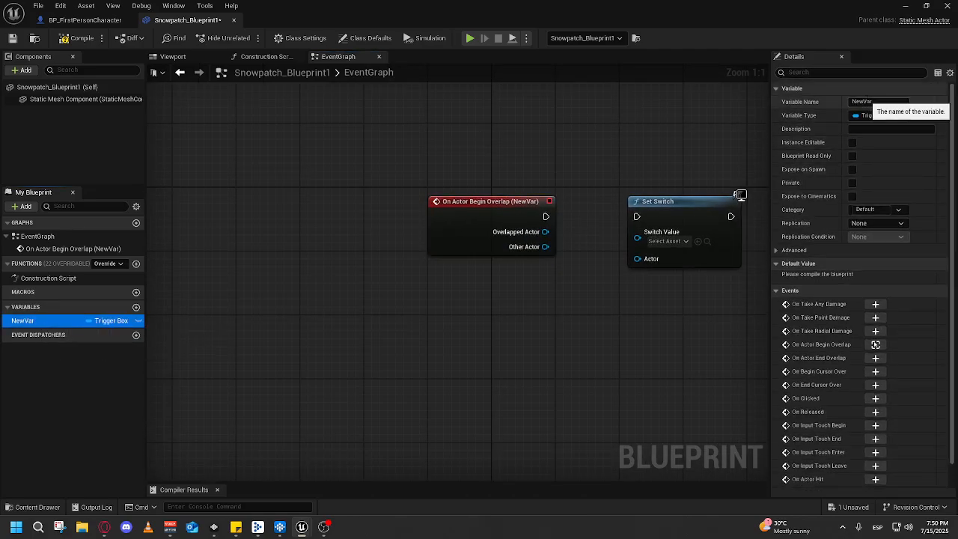
click(872, 102)
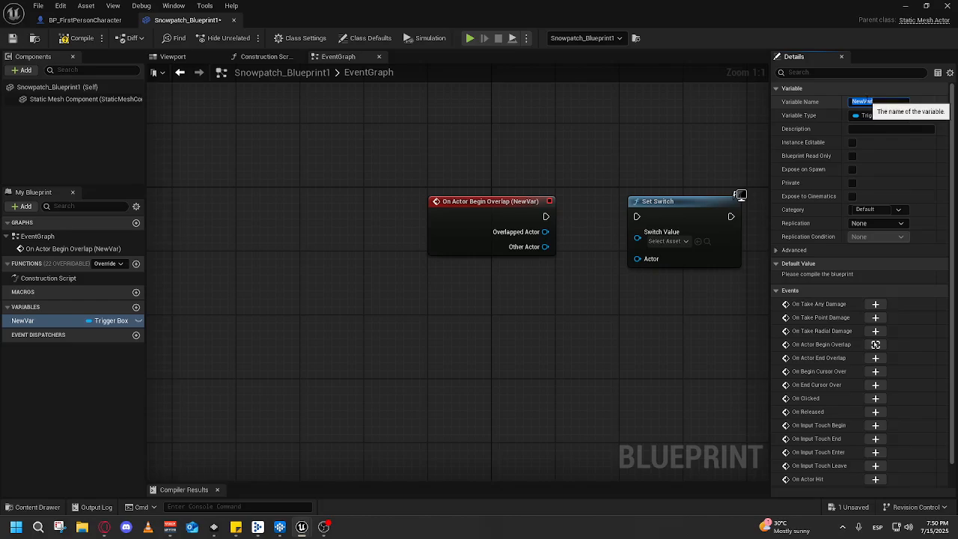
text(Snowpatch)
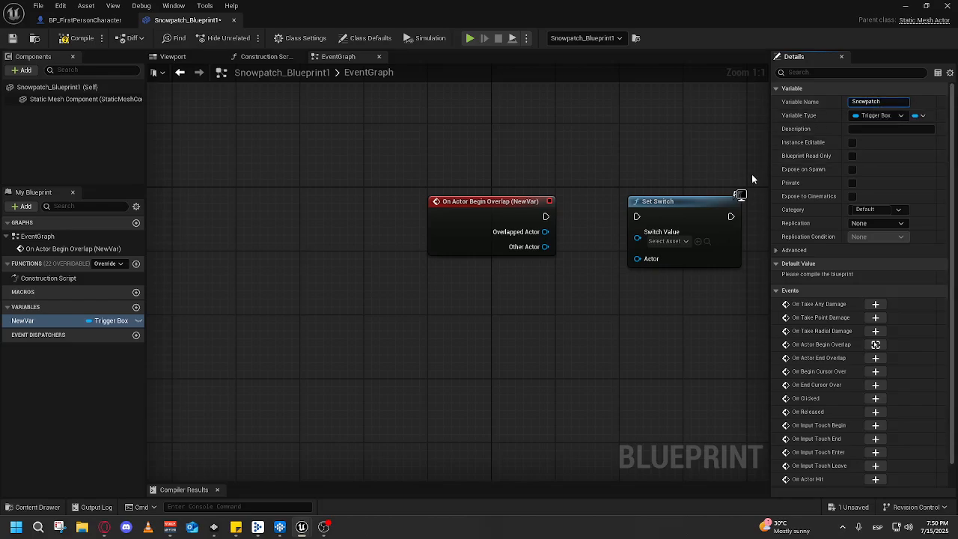
text( Trigger)
key(Return)
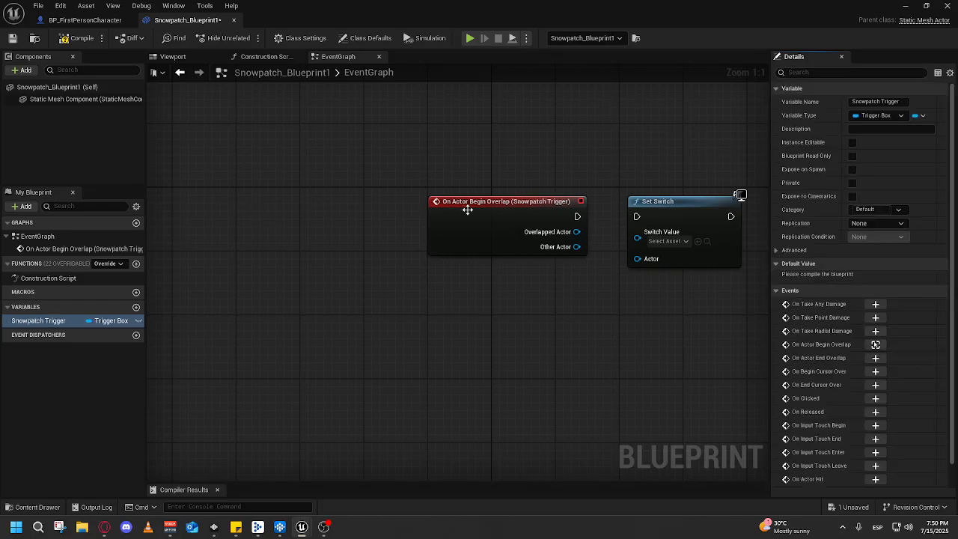
- Connect the overlap event's execution output to the Set Switch node and set its Switch Value to Footsteps-Snow
drag(484, 206, 404, 190)
drag(520, 217, 498, 224)
click(543, 270)
click(569, 332)
drag(476, 351, 543, 334)
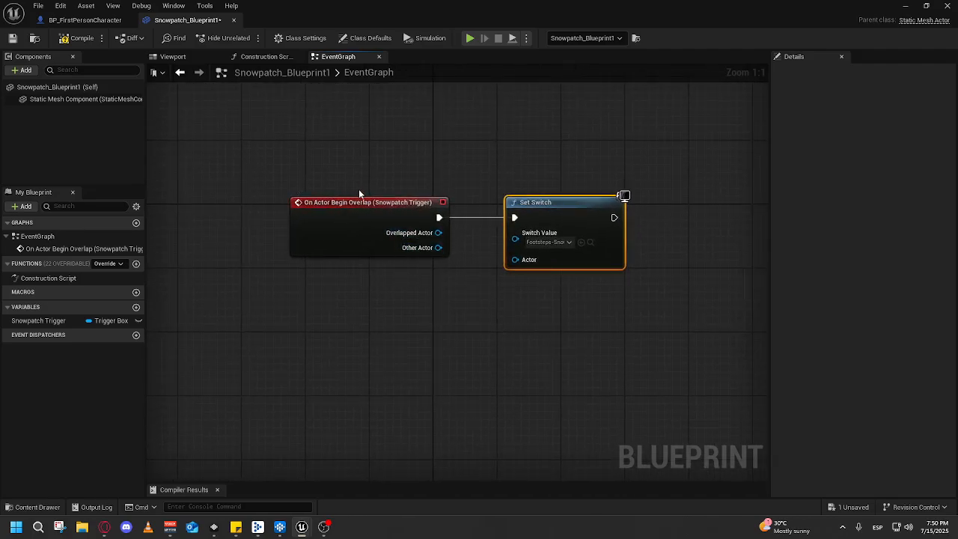
- Space the overlap event away from the Set Switch node and connect its Other Actor output to the node's Actor input
drag(366, 203, 390, 204)
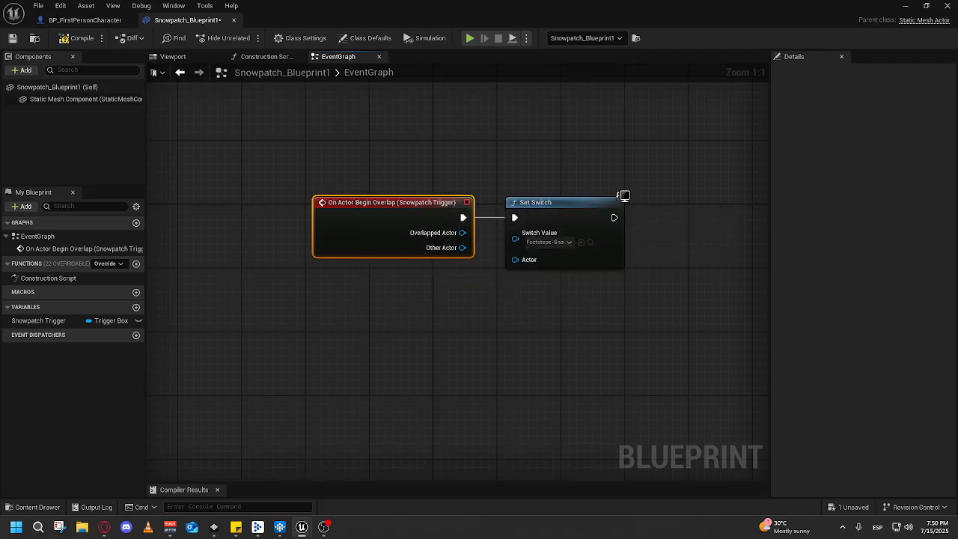
drag(367, 237, 326, 236)
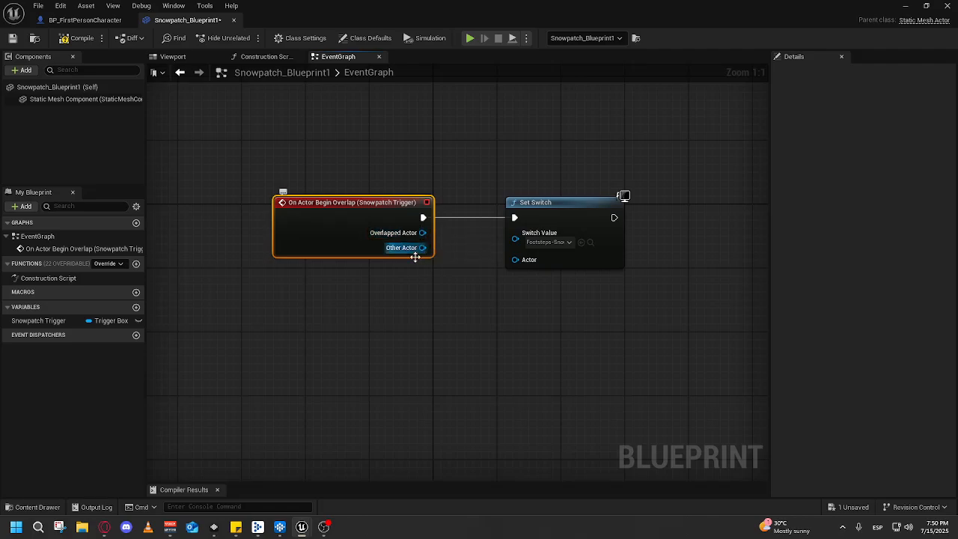
drag(422, 252, 526, 267)
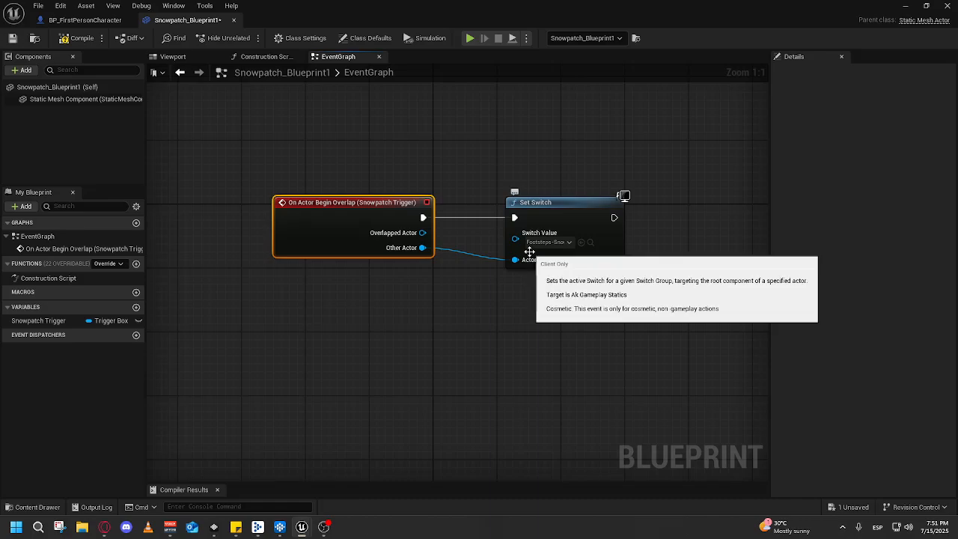
- Save Snowpatch_Blueprint1 and open the BP_FirstPersonCharacter blueprint from the FirstPerson Blueprints folder
click(12, 39)
click(908, 7)
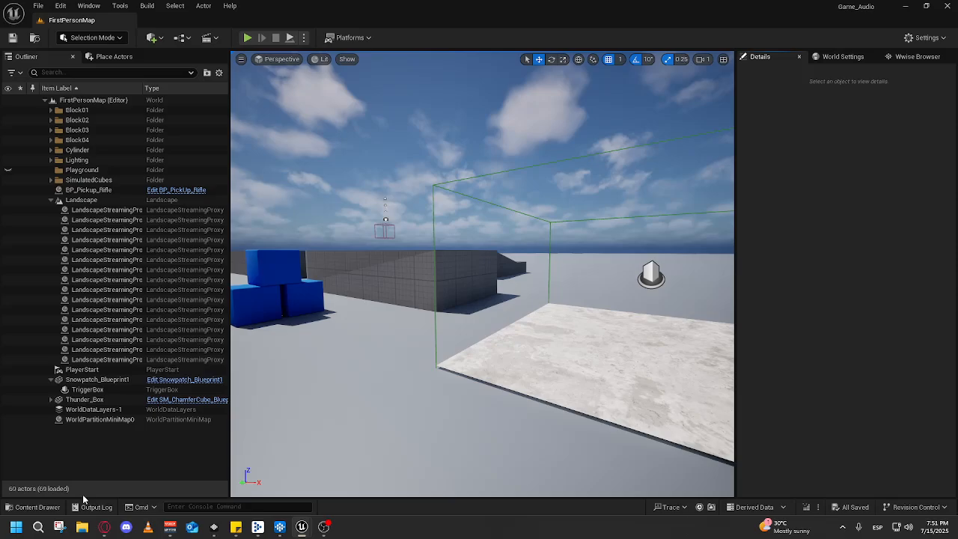
click(40, 507)
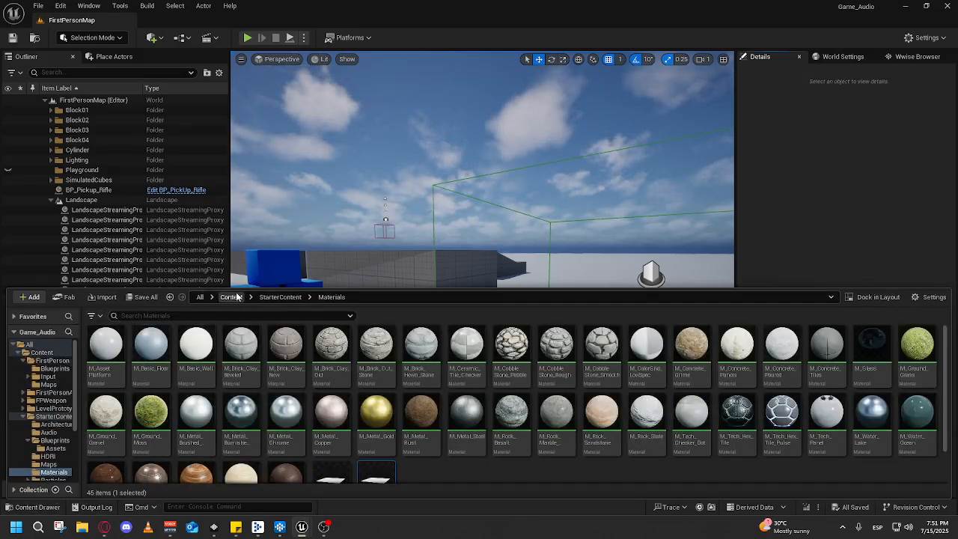
click(232, 297)
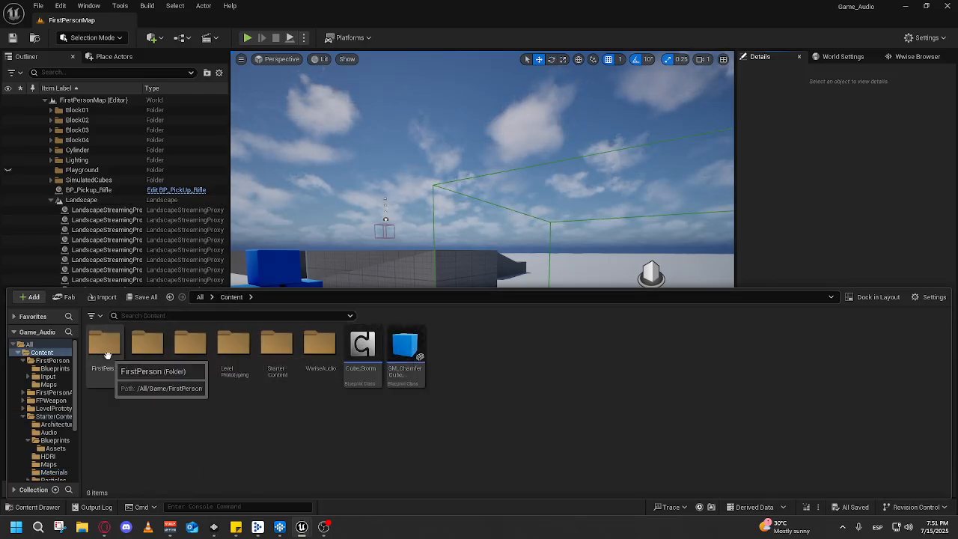
double_click(108, 351)
double_click(105, 348)
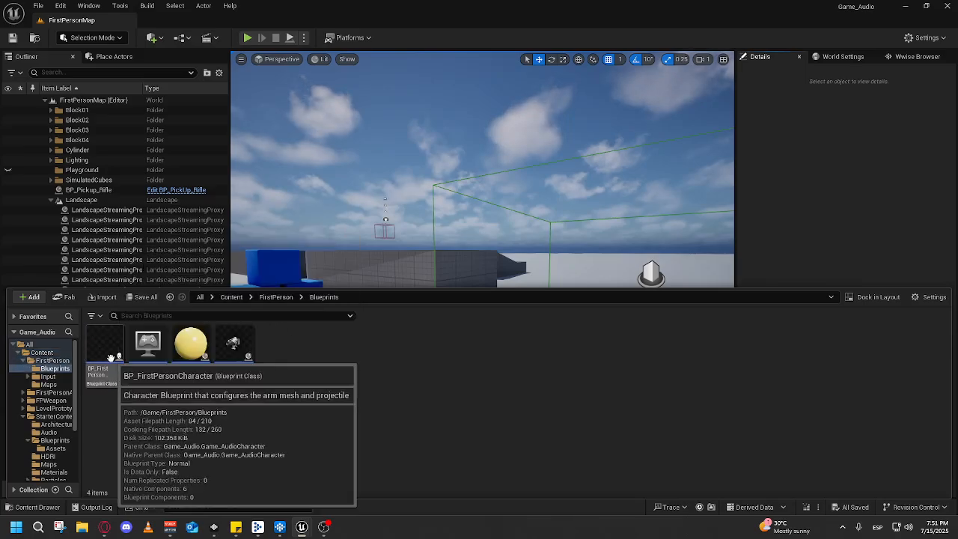
double_click(105, 352)
- Set the Ak Event of the Post Event node between the Branch and the Is Footstep Playing SET node to Play_Footsteps
drag(419, 224, 377, 214)
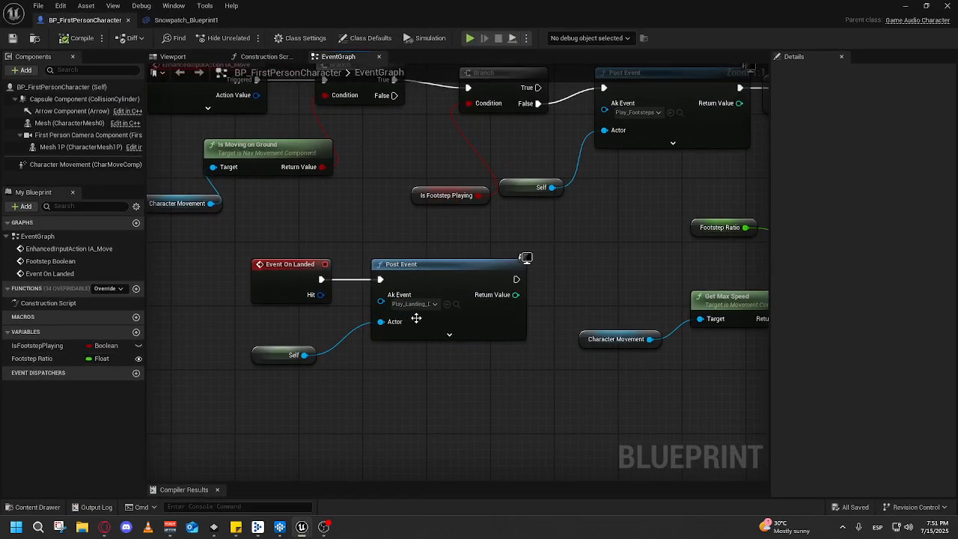
drag(426, 232, 246, 312)
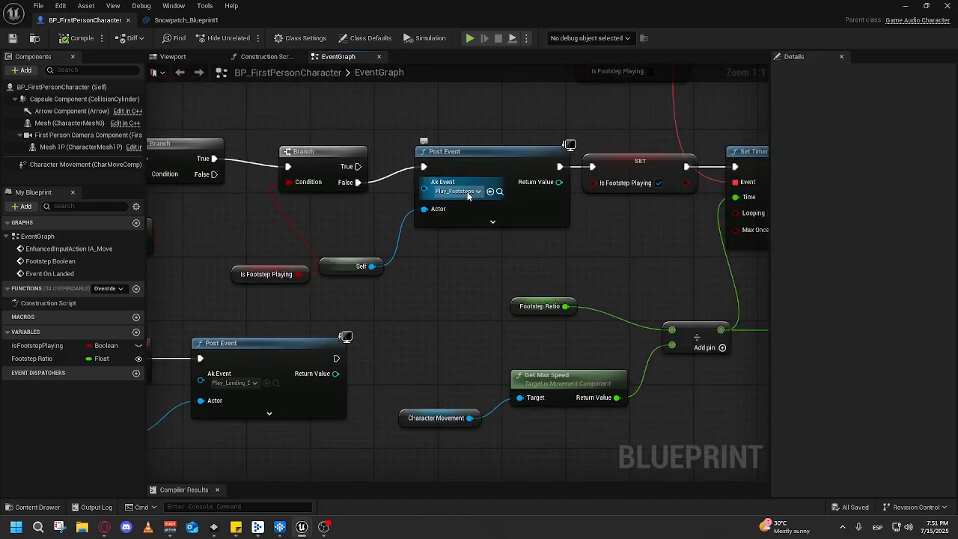
click(458, 192)
click(523, 274)
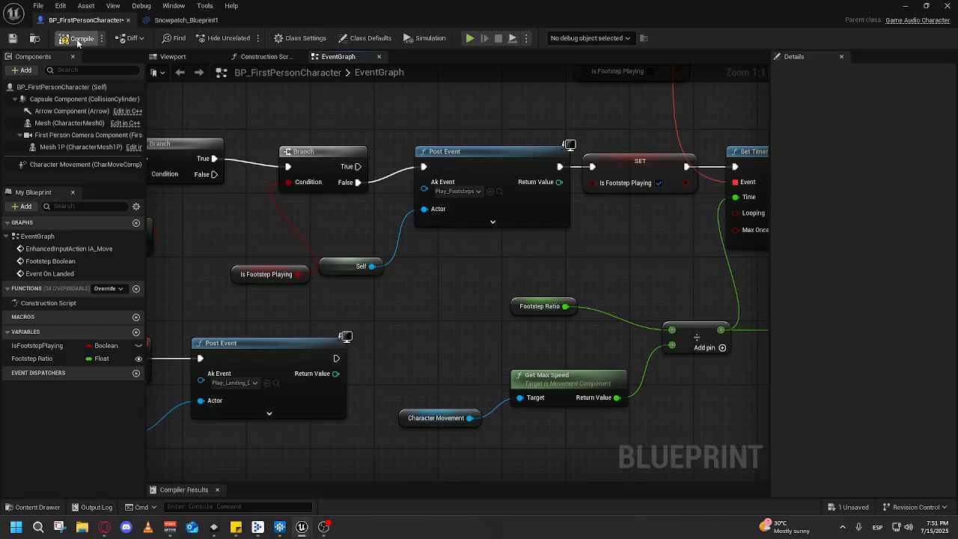
- Switch to the Wwise project and delete the Play_Footsteps_Dirt event from the Footsteps event folder
click(280, 527)
click(142, 79)
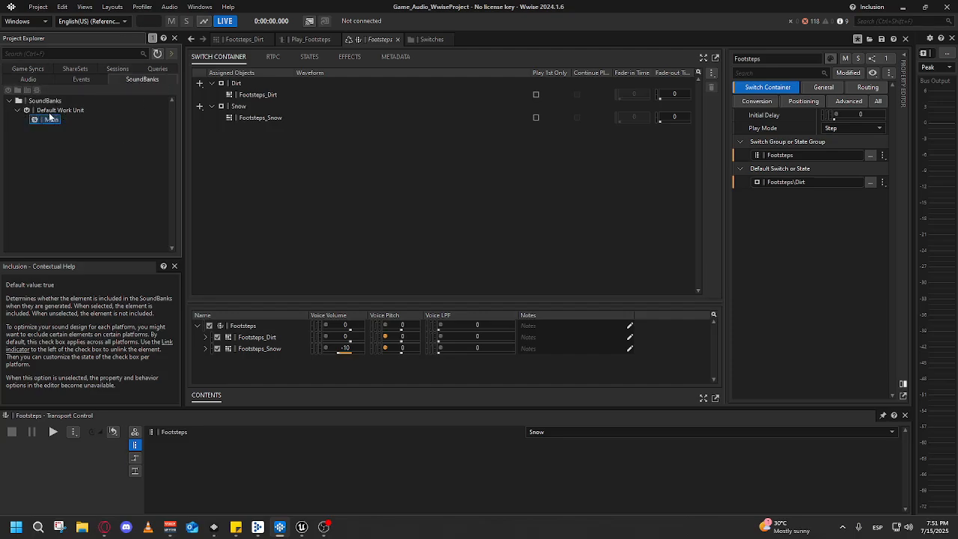
click(80, 80)
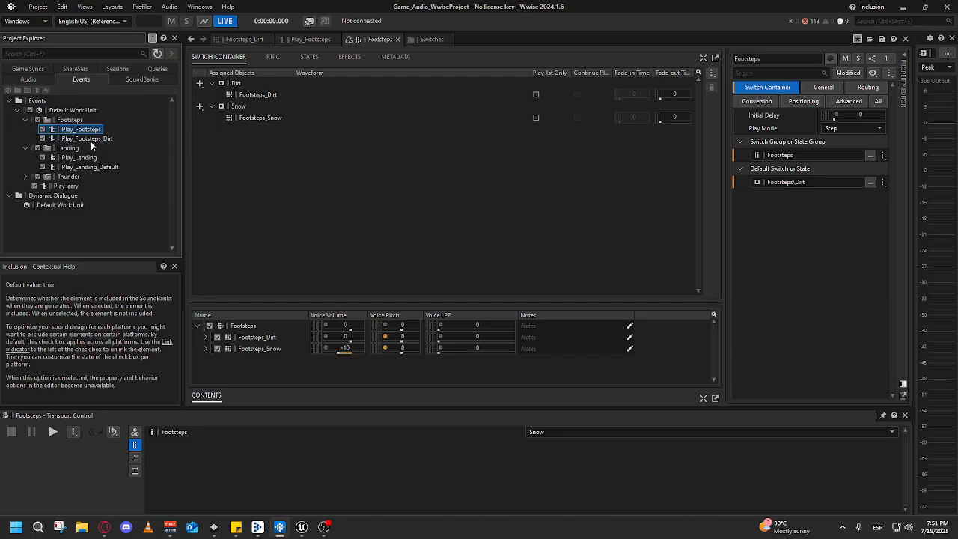
click(93, 160)
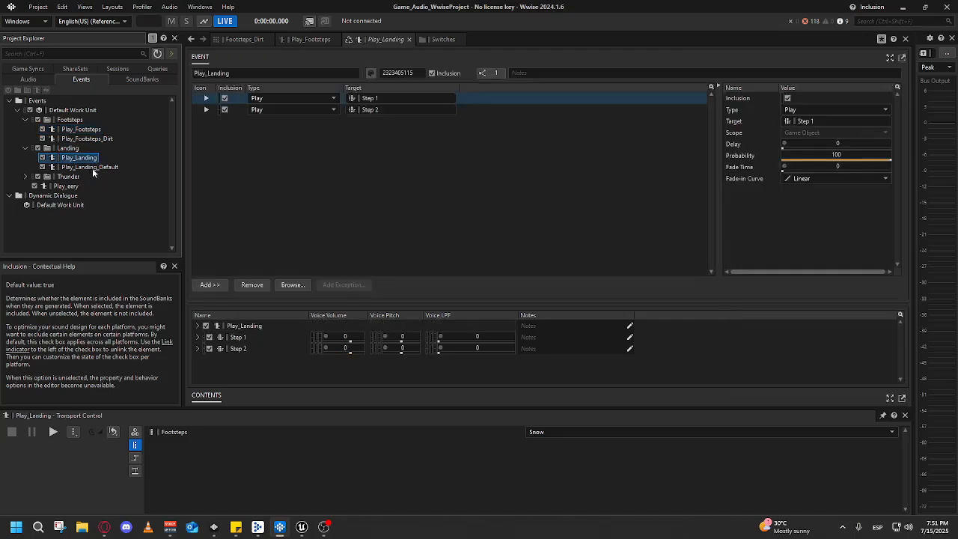
click(105, 139)
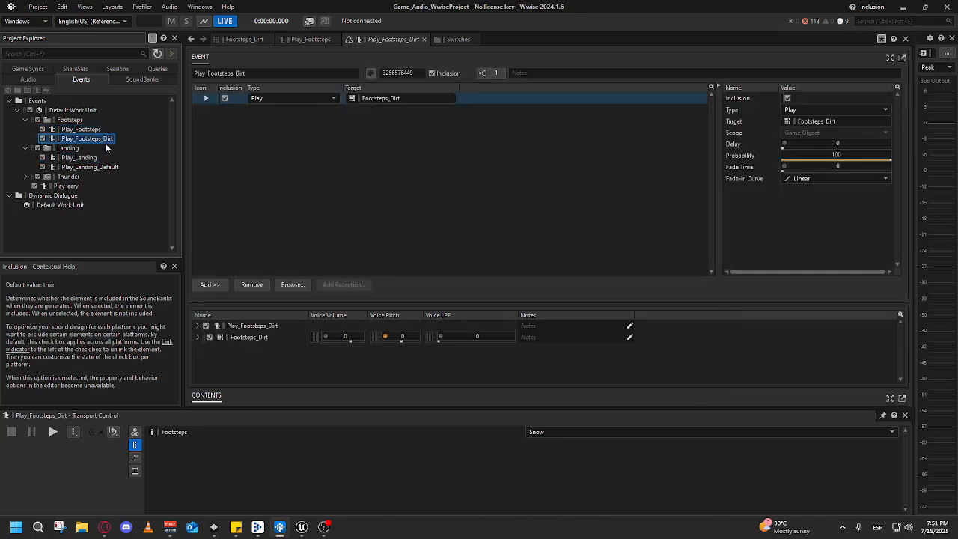
key(Delete)
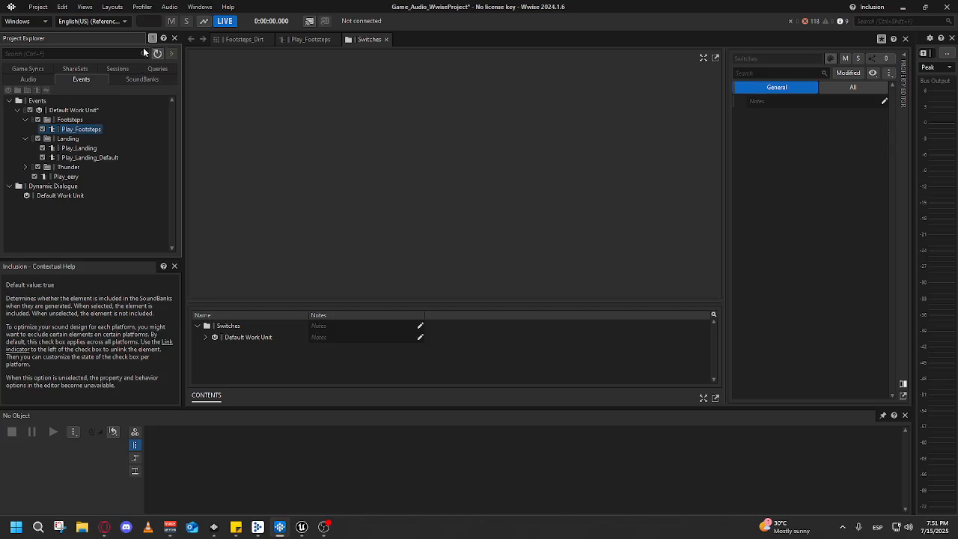
- Remove the missing Play_Footsteps_Dirt entry from the Main SoundBank and generate the checked SoundBanks for Windows
click(143, 7)
click(123, 43)
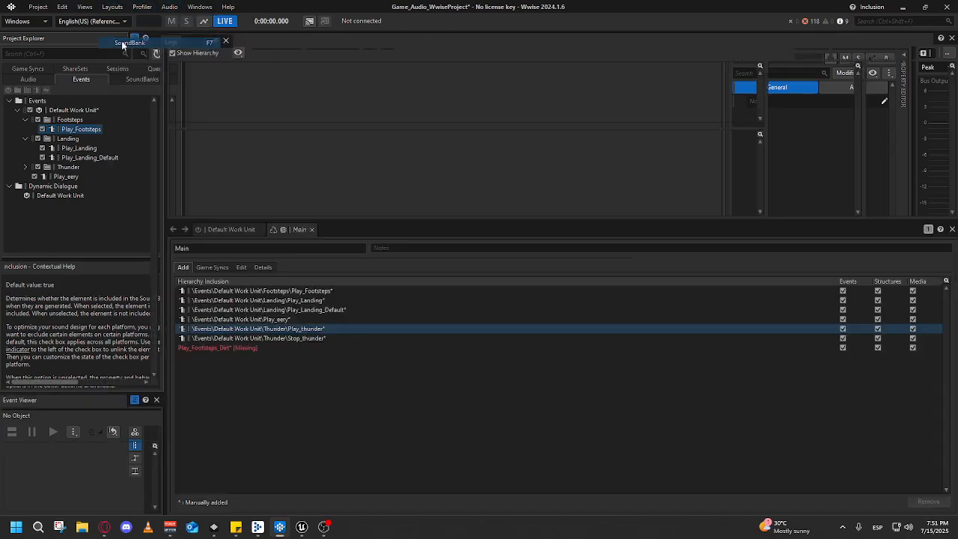
click(225, 348)
key(Delete)
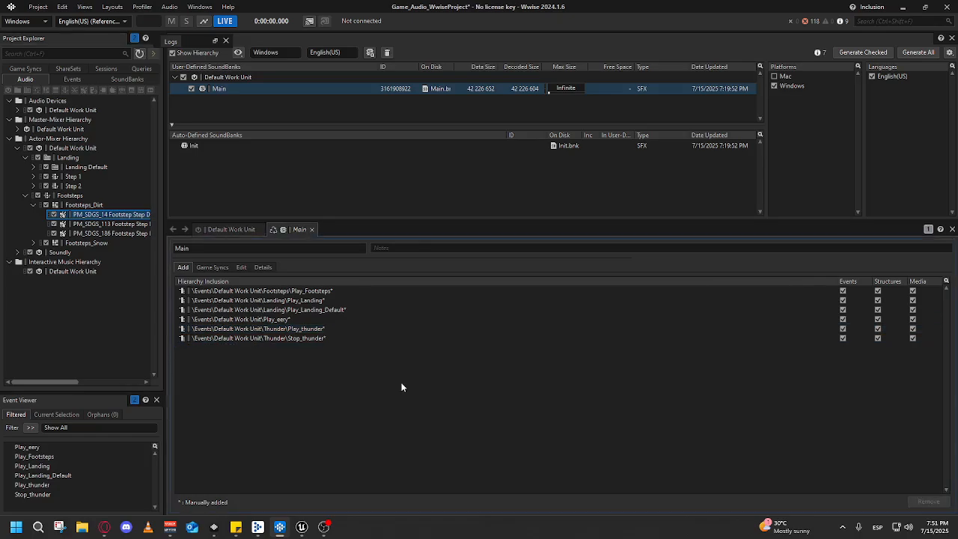
click(863, 53)
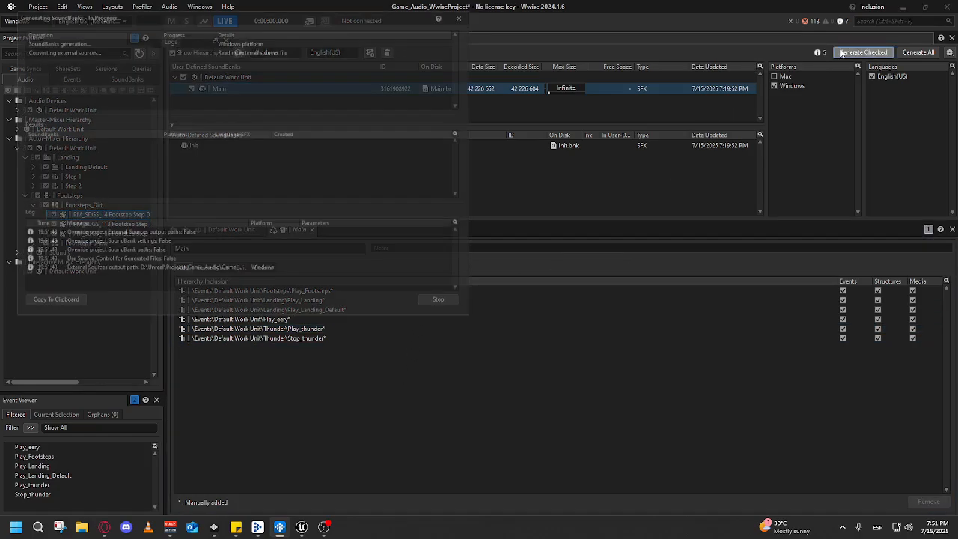
click(454, 310)
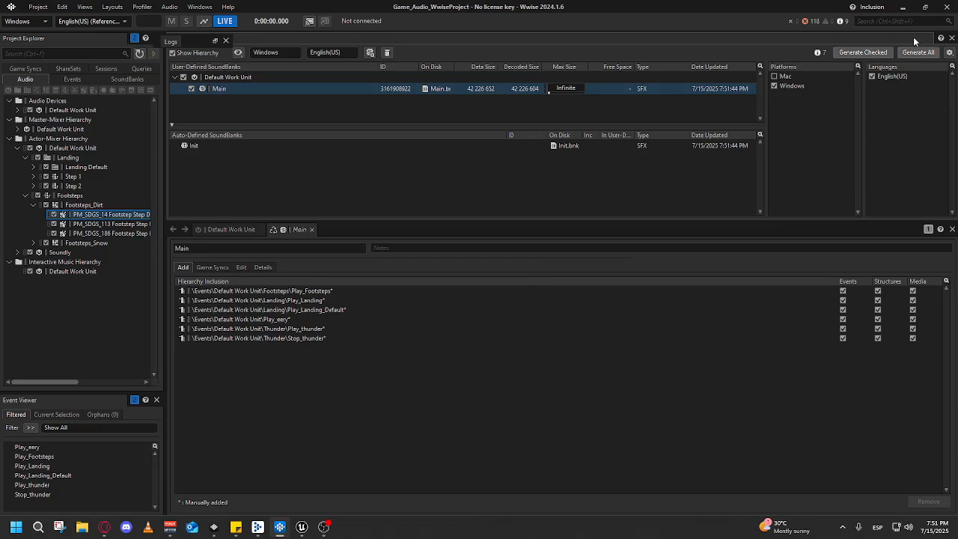
- Return to the Unreal level editor and reconcile the Unreal assets with the Wwise project in the Wwise Browser
click(903, 7)
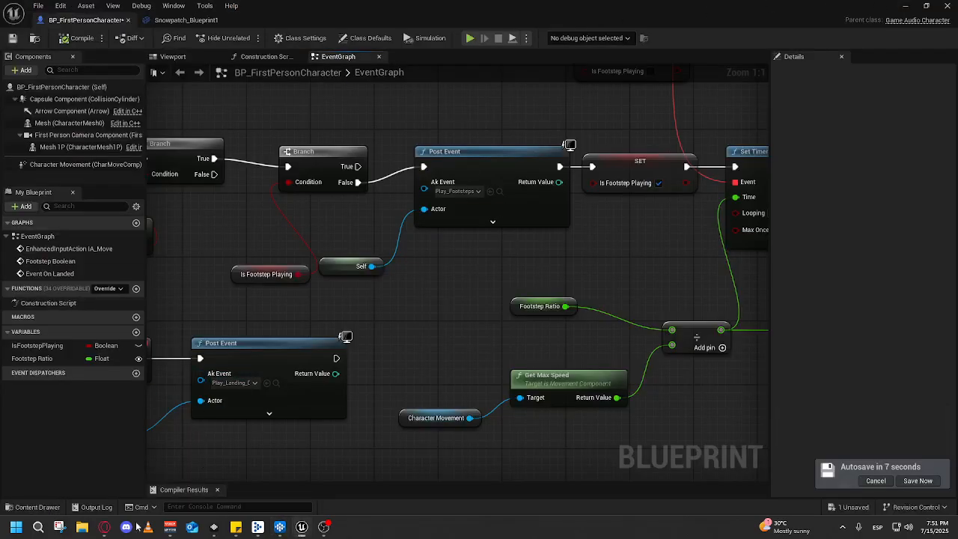
click(30, 507)
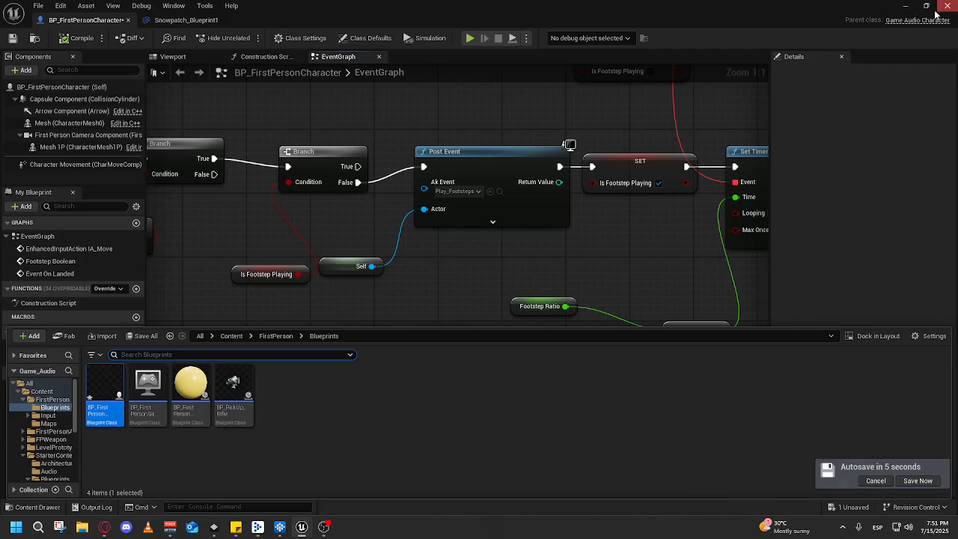
click(906, 6)
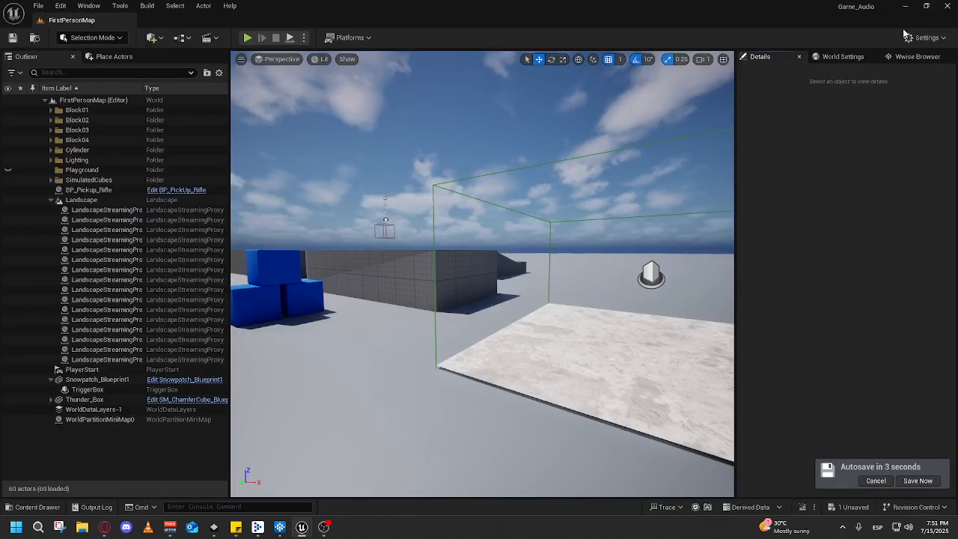
click(916, 57)
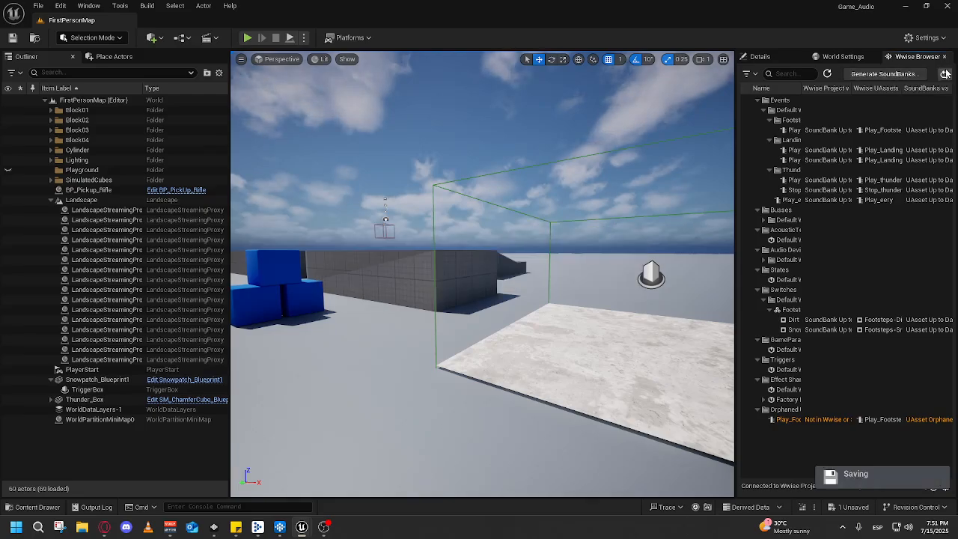
click(946, 75)
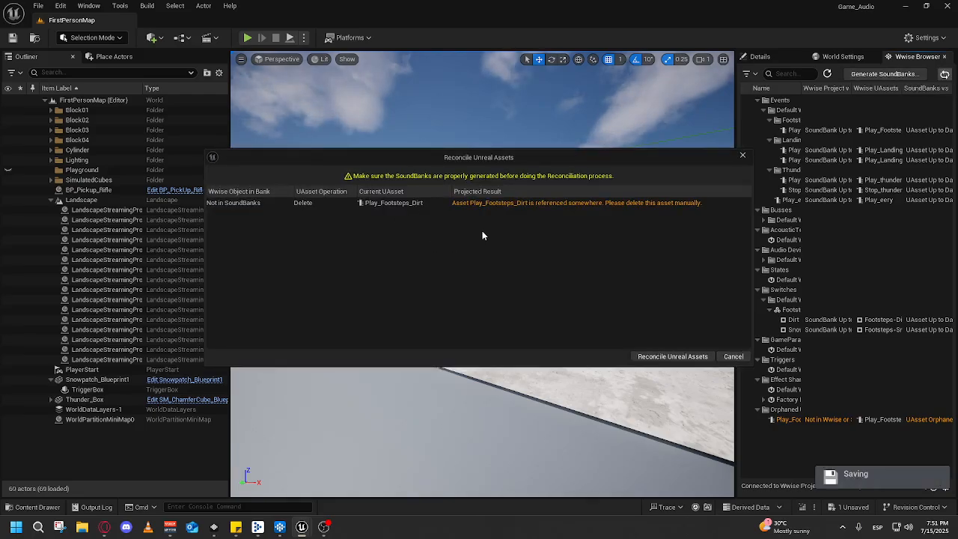
click(673, 357)
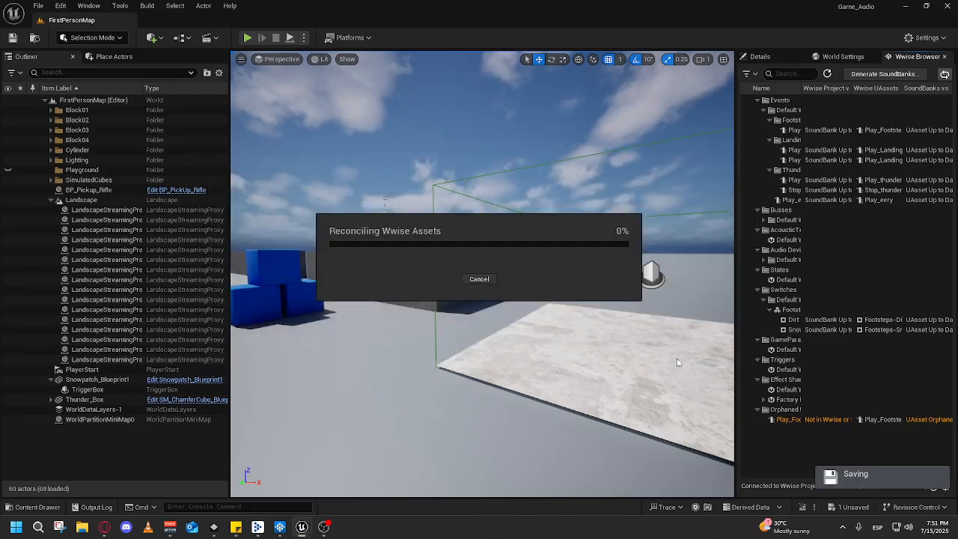
- Try to reconcile only the orphaned Play_Footsteps_Dirt asset to remove it from the Unreal project
click(803, 419)
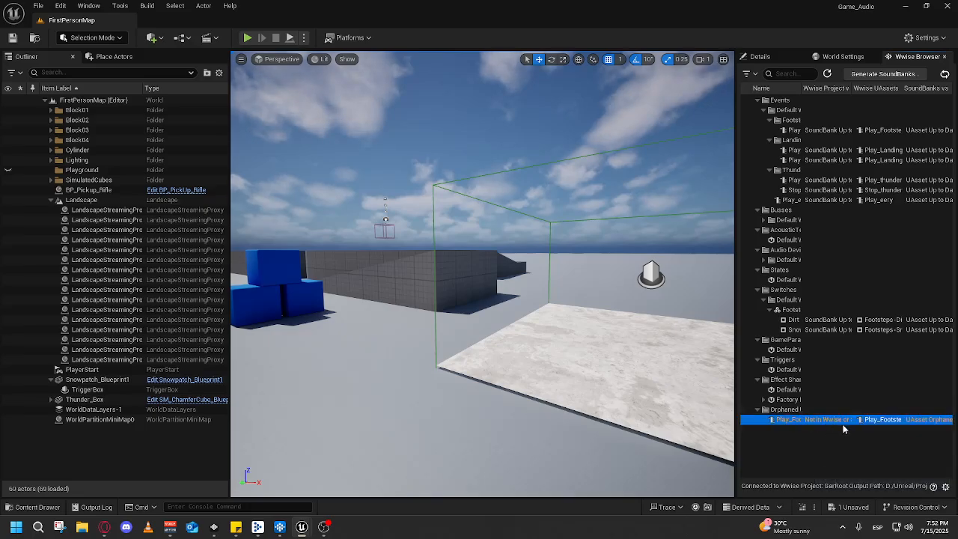
right_click(838, 421)
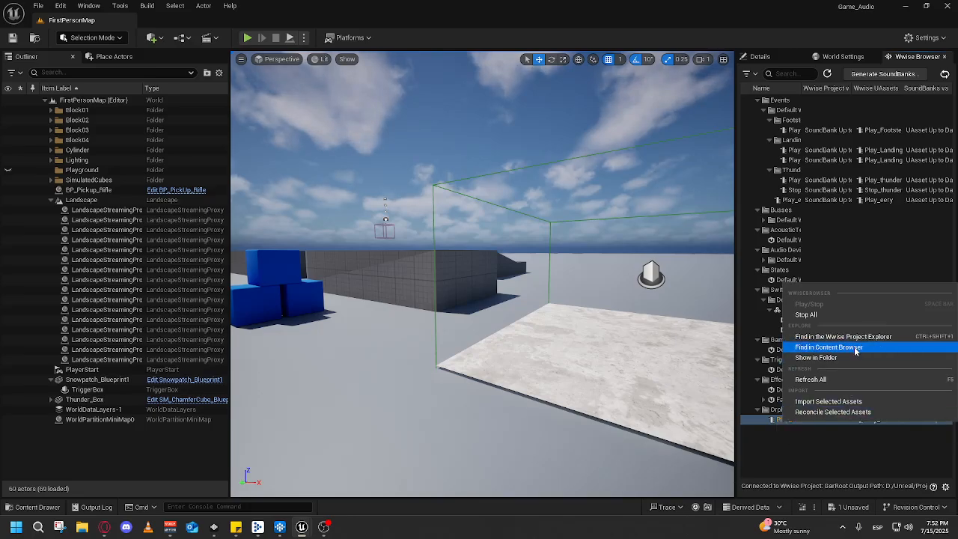
click(817, 466)
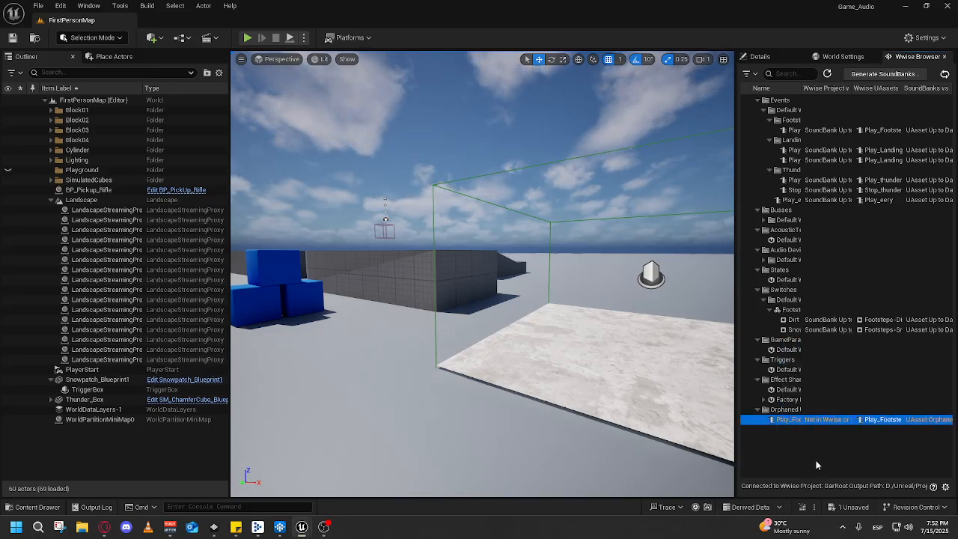
right_click(862, 425)
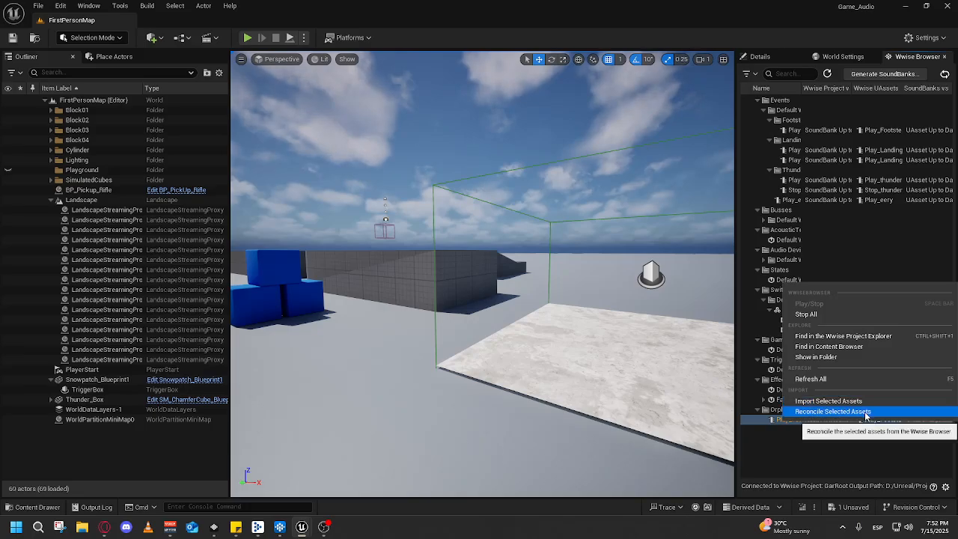
click(866, 411)
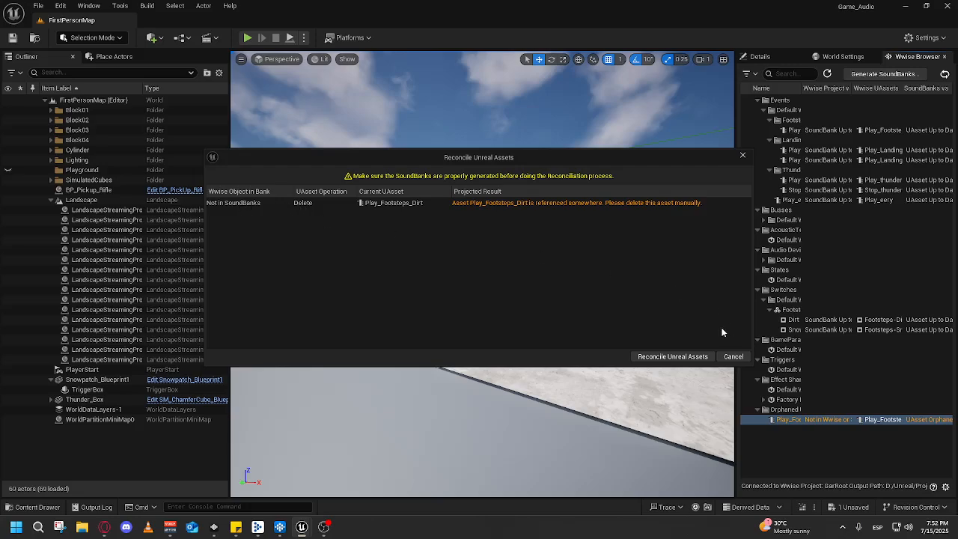
click(662, 357)
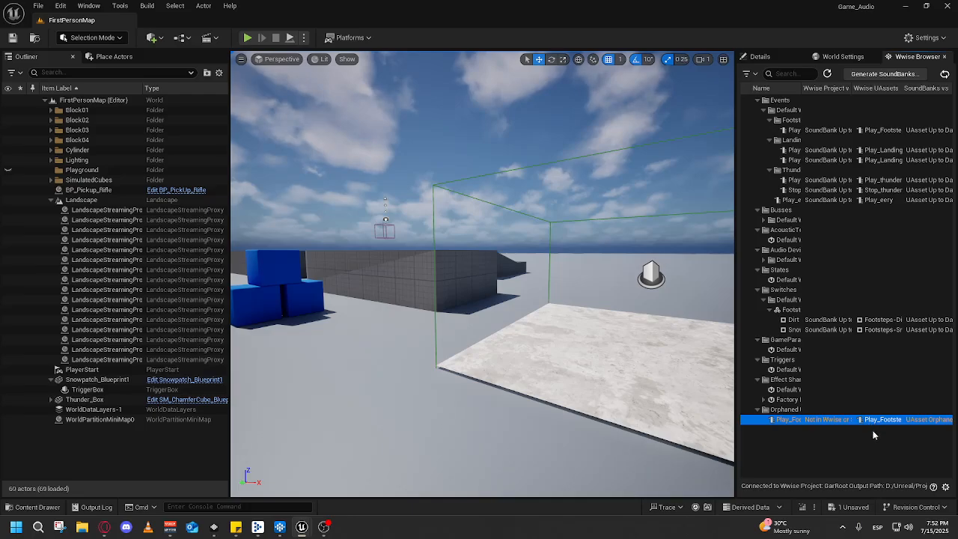
- Check which Audiokinetic events the footstep Post Event node in BP_FirstPersonCharacter offers, keeping the current selection
click(758, 57)
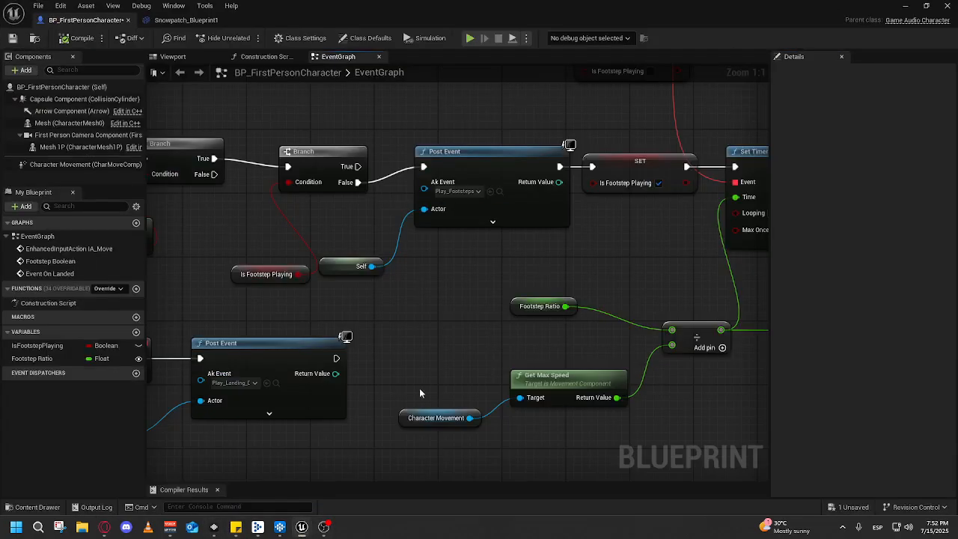
click(457, 192)
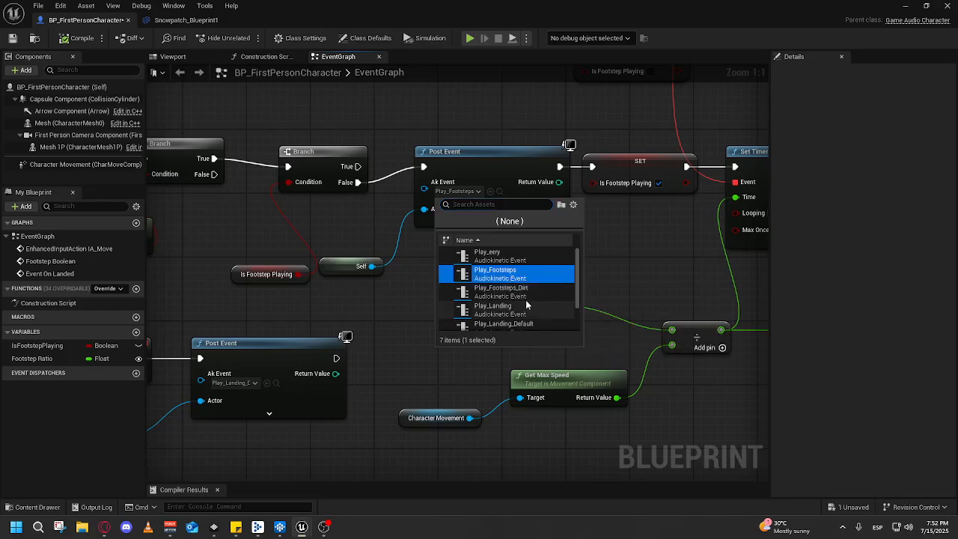
click(389, 315)
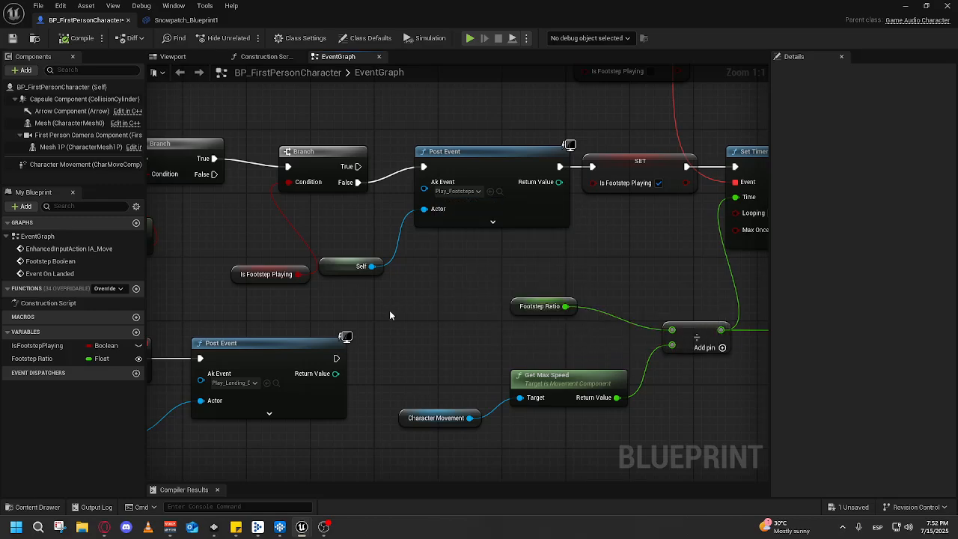
- Return to the level editor and playtest FirstPersonMap, walking and jumping across the ground and onto the snow patch, and stop the session
click(903, 5)
click(247, 38)
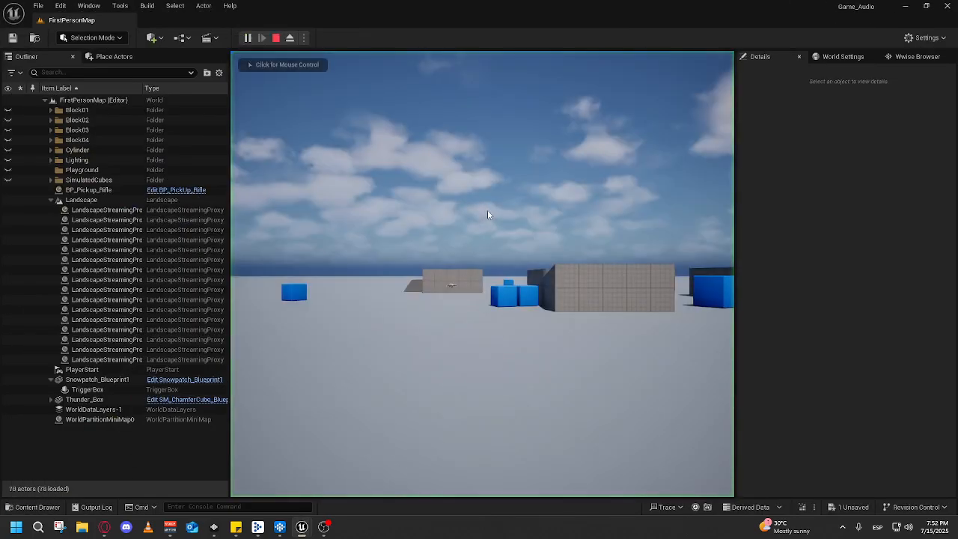
key(w)
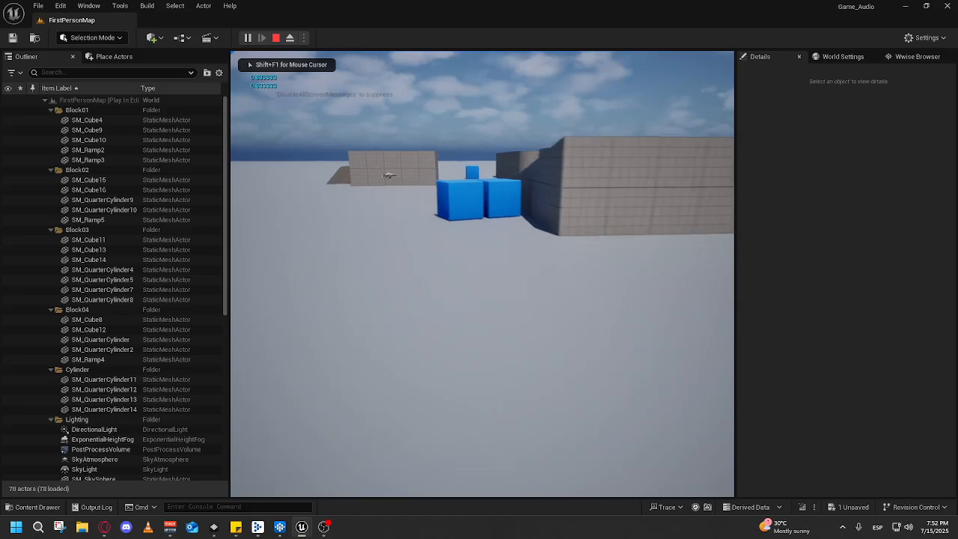
key(w)
key(space)
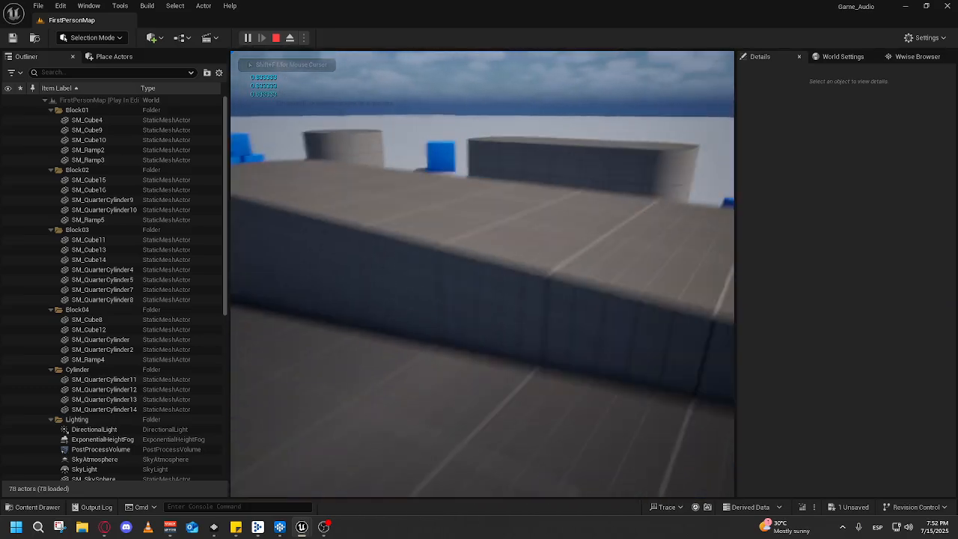
key(w)
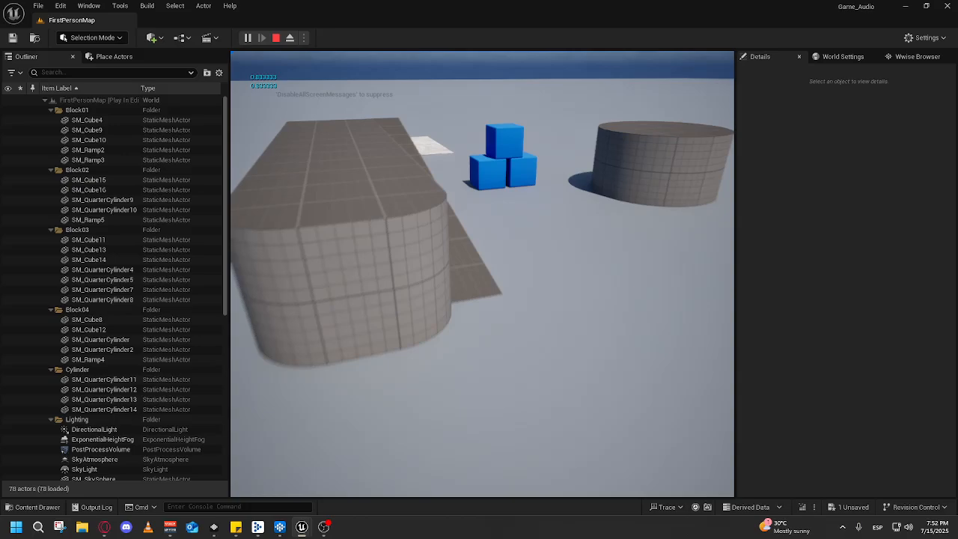
key(w)
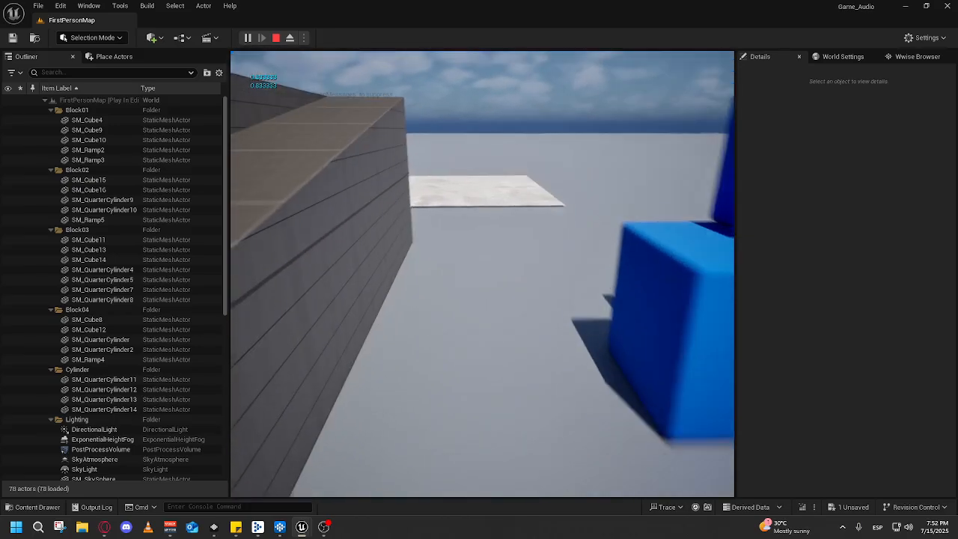
key(w)
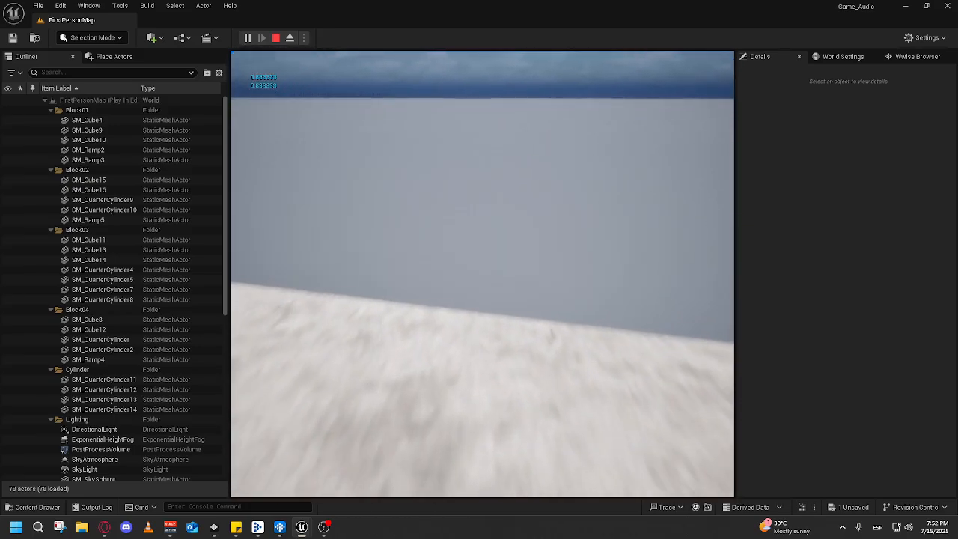
key(Escape)
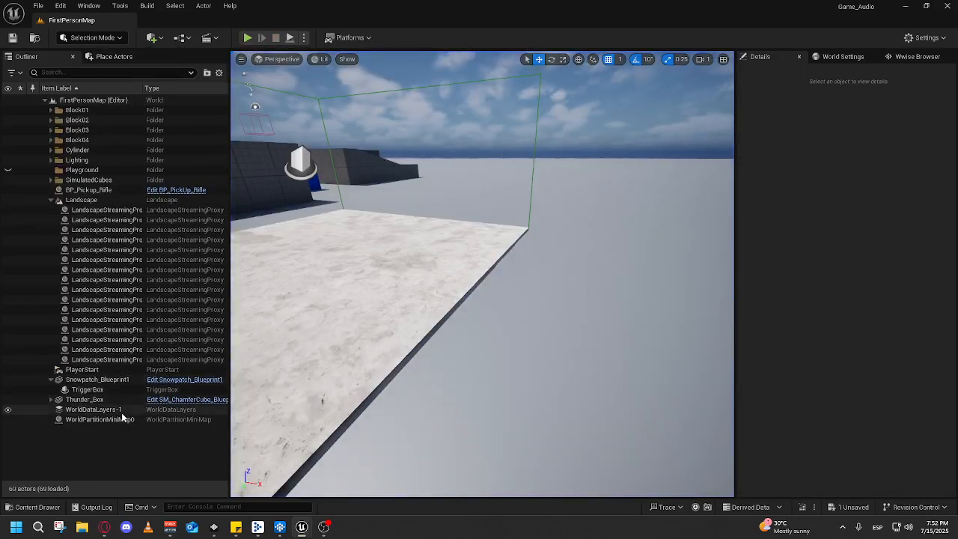
- Search the details of the Snowpatch_Blueprint1 instance and its TriggerBox for "snow" to look for the trigger reference property
click(94, 390)
click(90, 379)
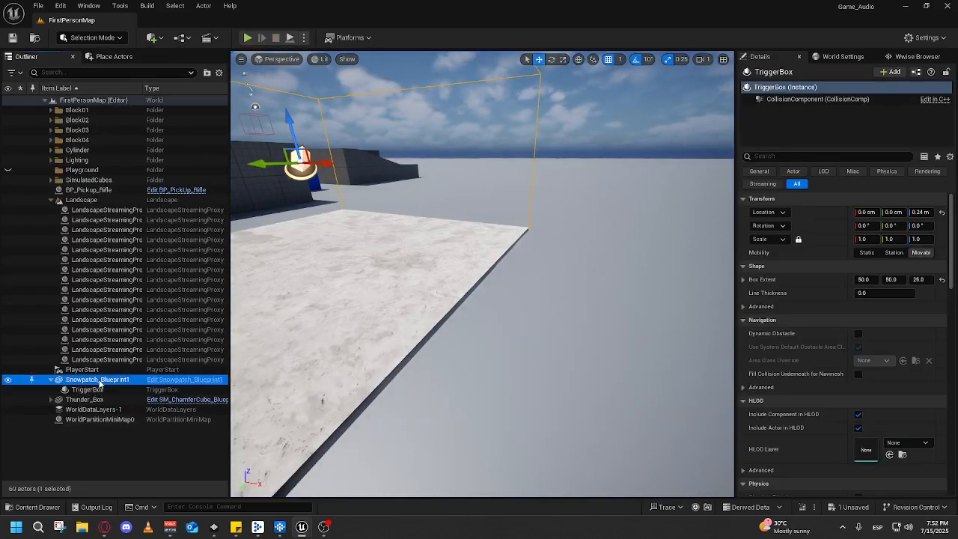
scroll(838, 372, down, 10)
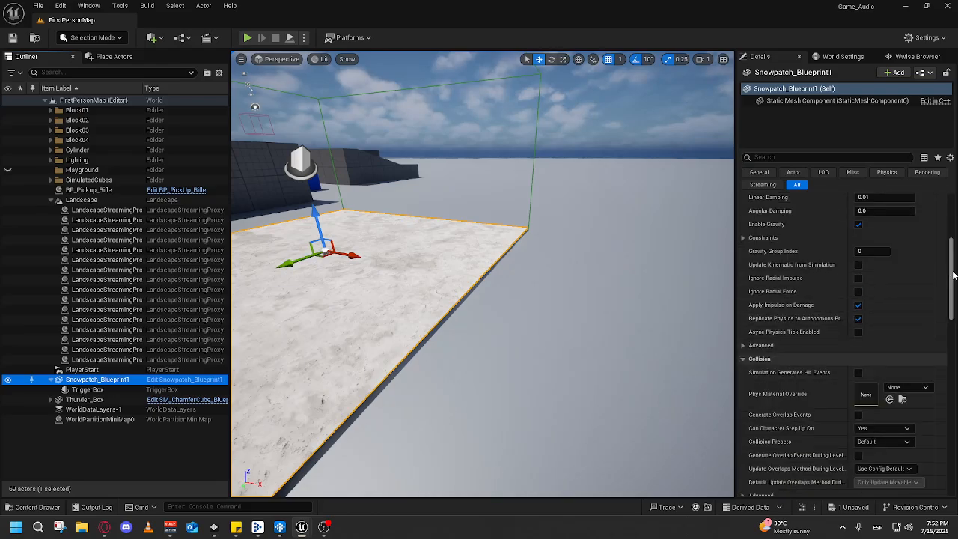
drag(951, 278, 948, 185)
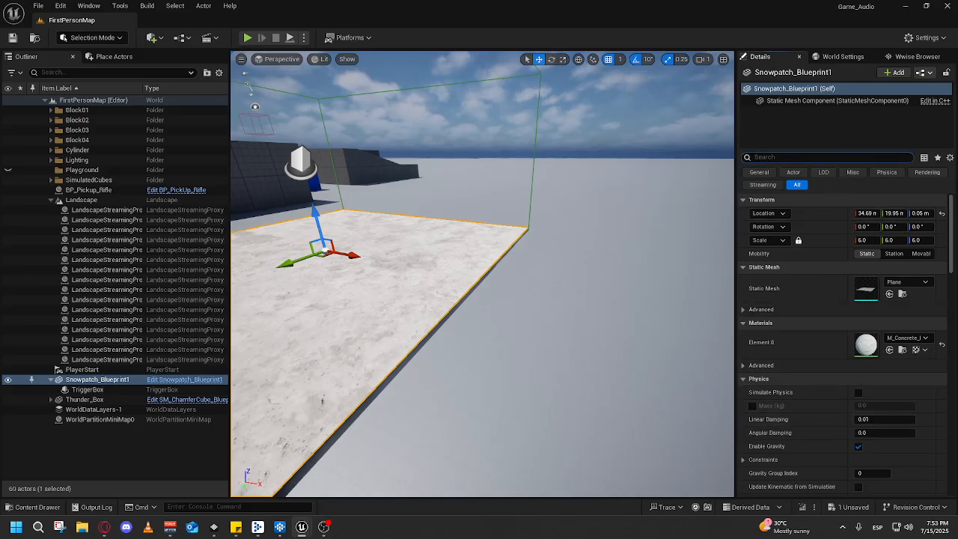
text(snow)
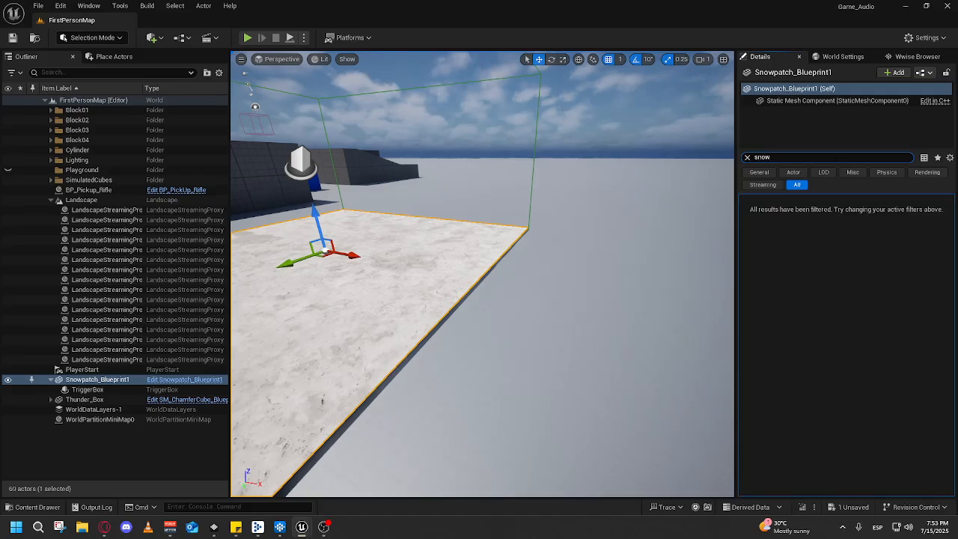
click(102, 390)
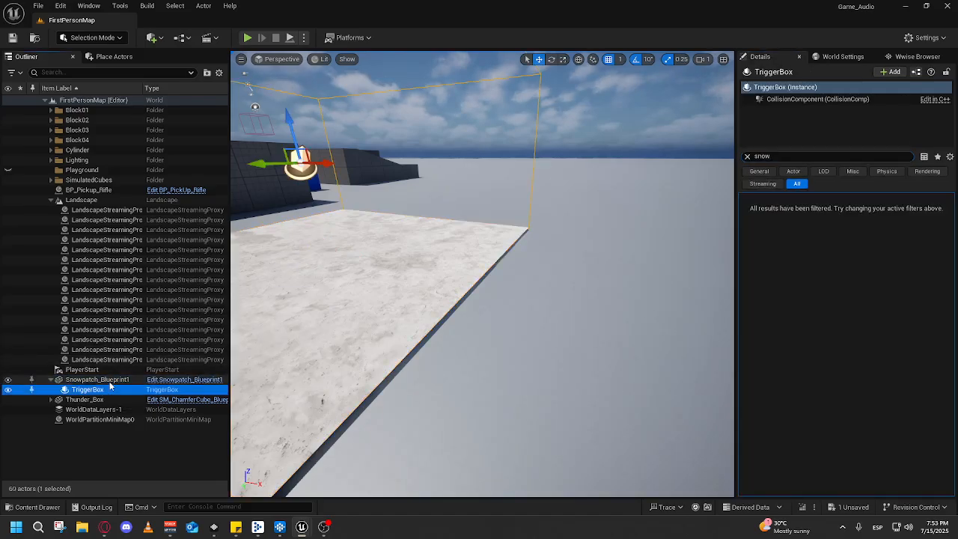
click(110, 381)
- Make the Snowpatch Trigger variable instance editable in Snowpatch_Blueprint1 and compile the blueprint
mouse_move(302, 528)
click(353, 470)
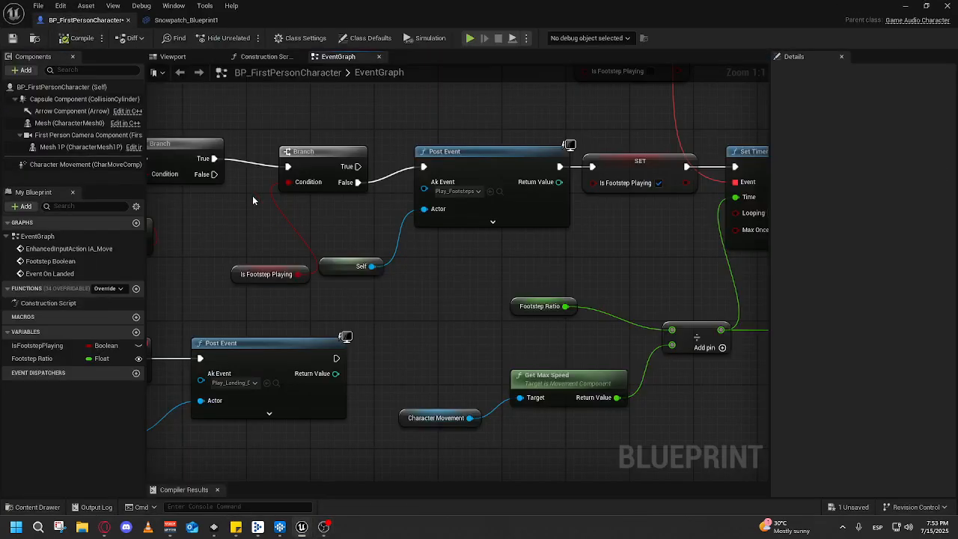
drag(260, 262, 337, 201)
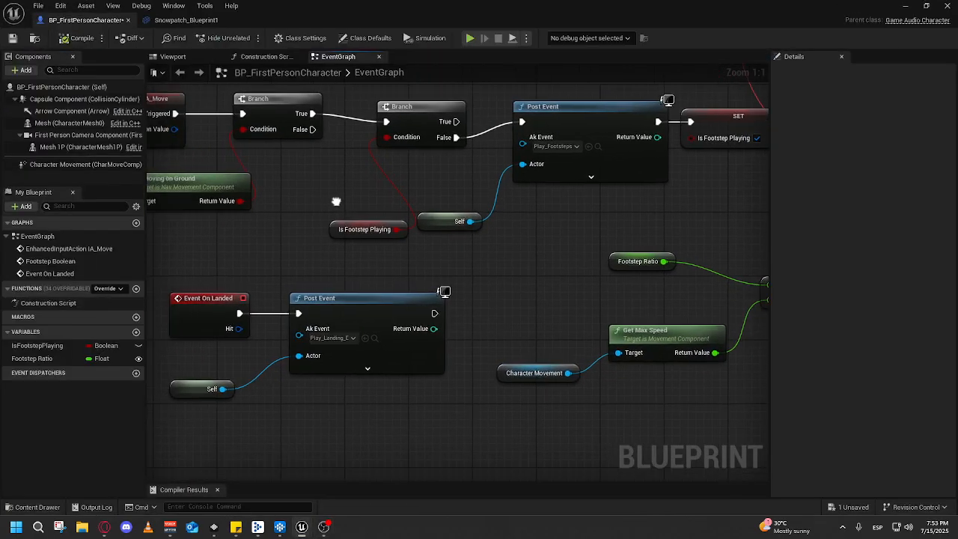
click(186, 20)
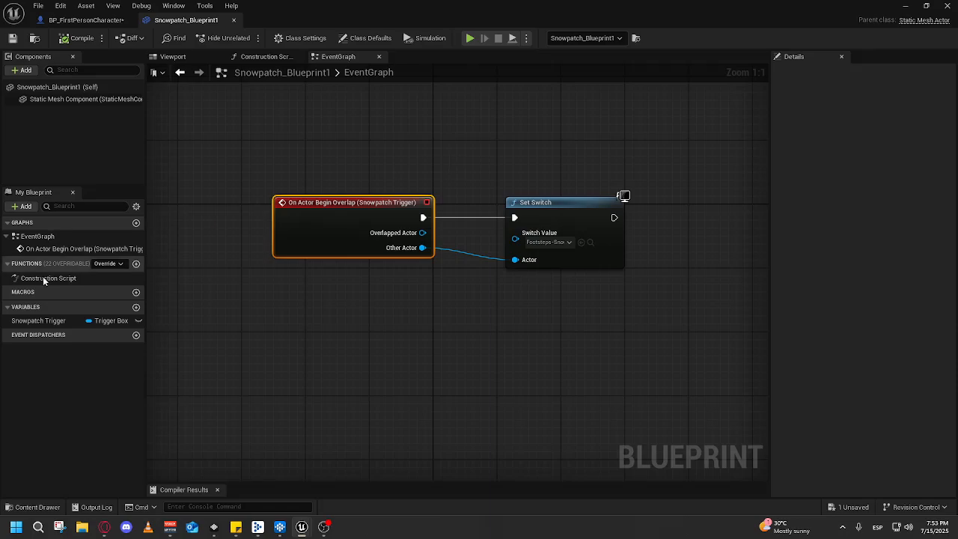
click(51, 322)
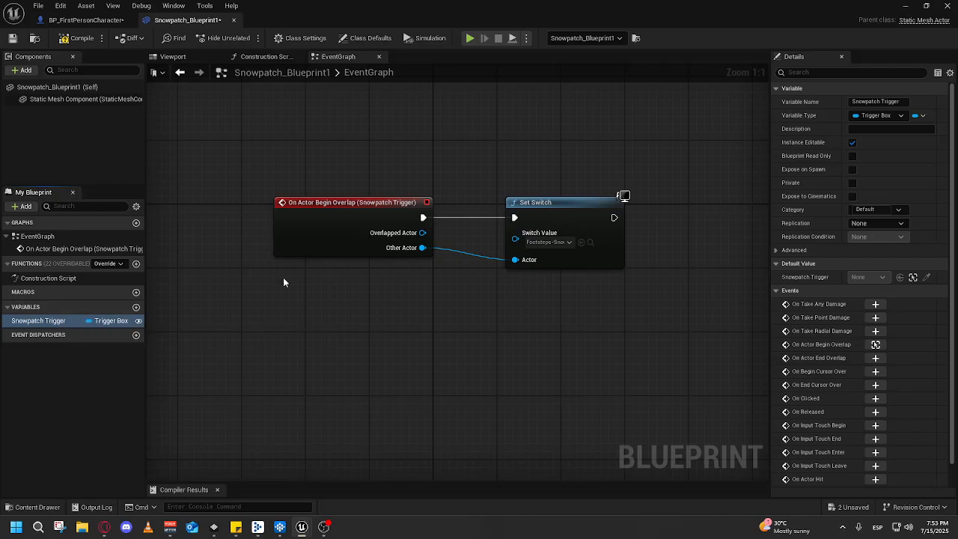
click(81, 38)
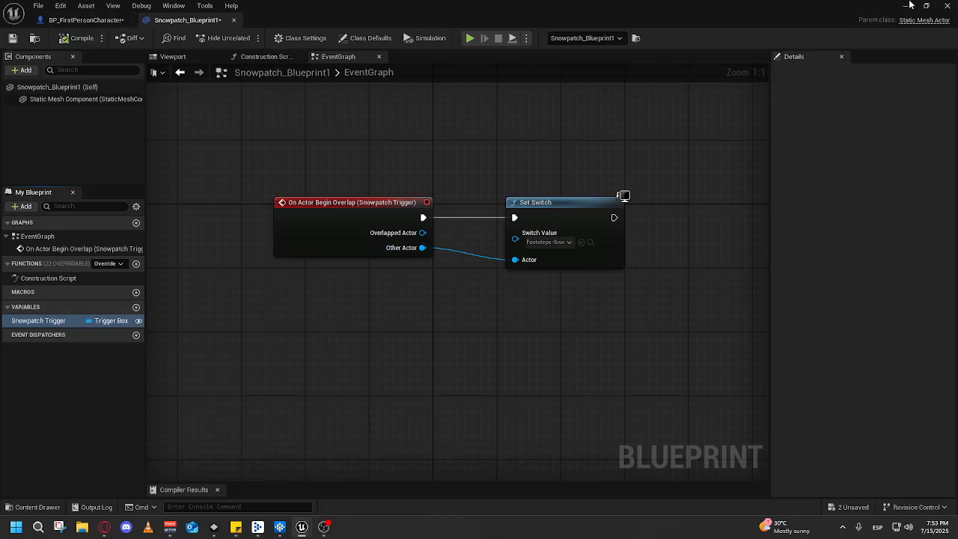
- Assign the level's TriggerBox to the Snowpatch Trigger property of the Snowpatch_Blueprint1 instance
click(906, 6)
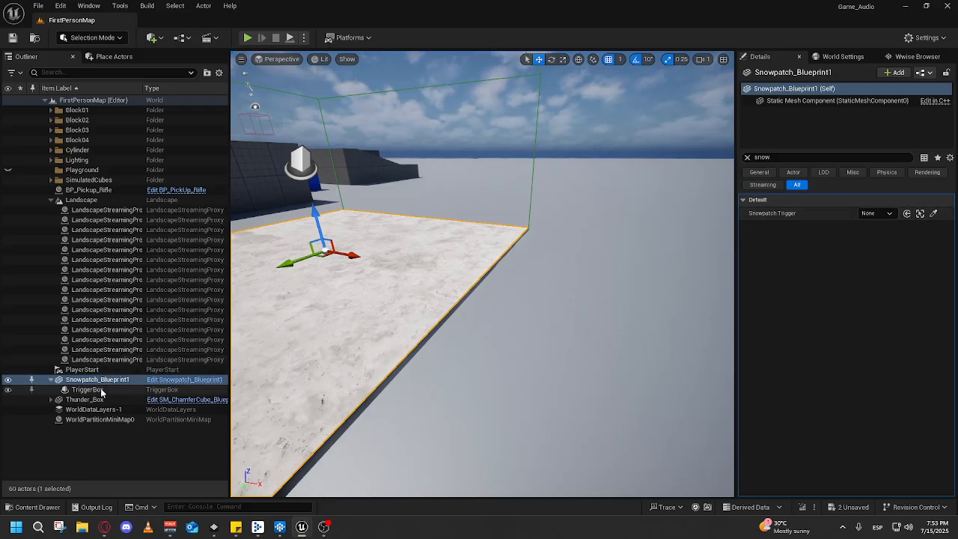
click(890, 214)
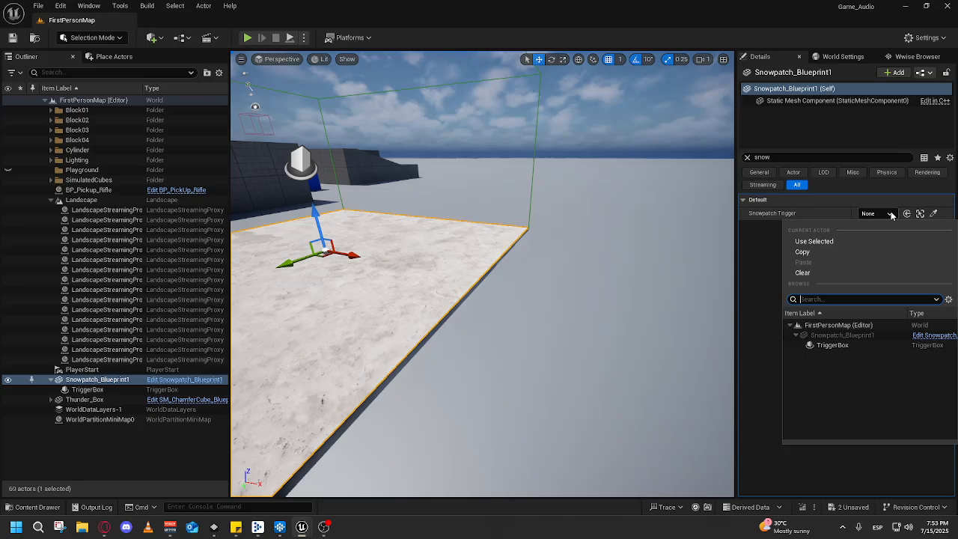
click(833, 345)
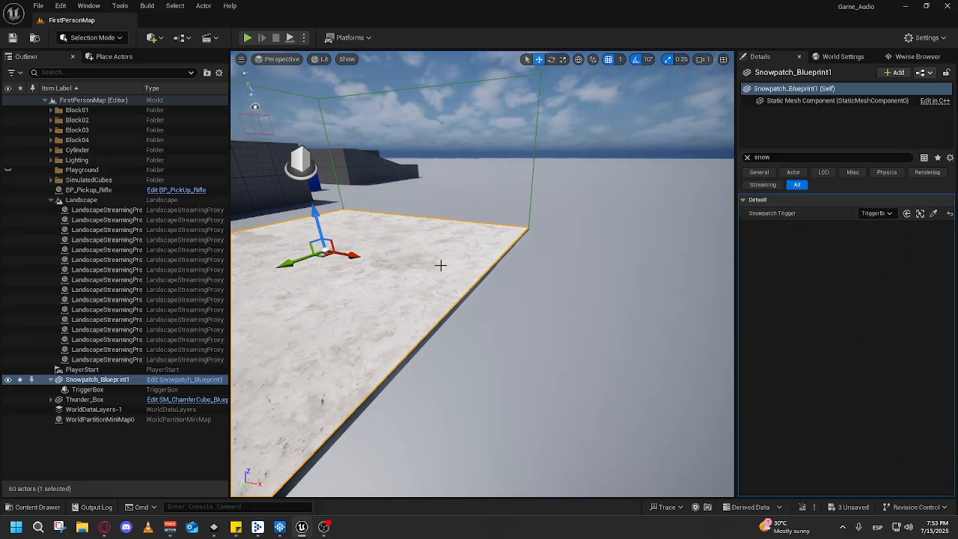
key(f)
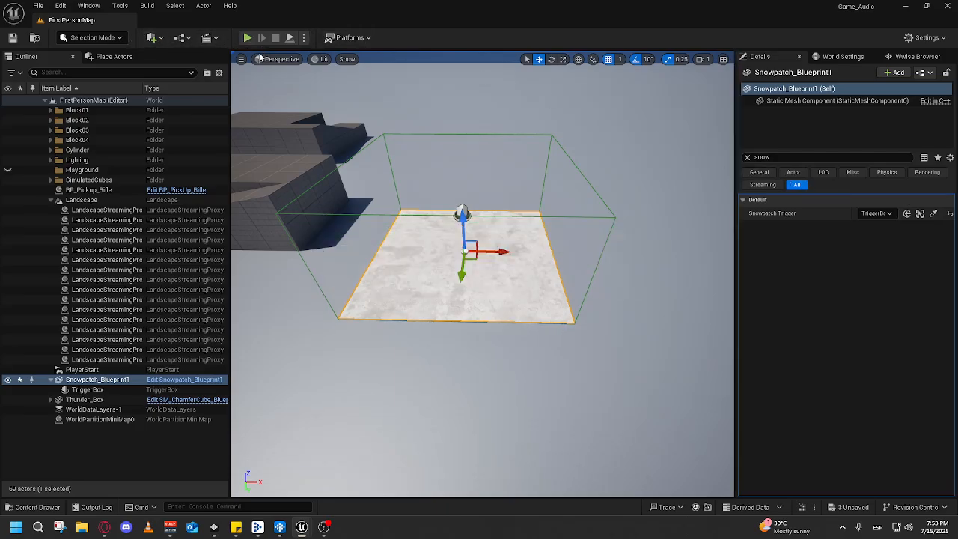
- Playtest the level again, walking and jumping on the ground, crossing the snow patch and walking back off it, and stop the session
click(248, 37)
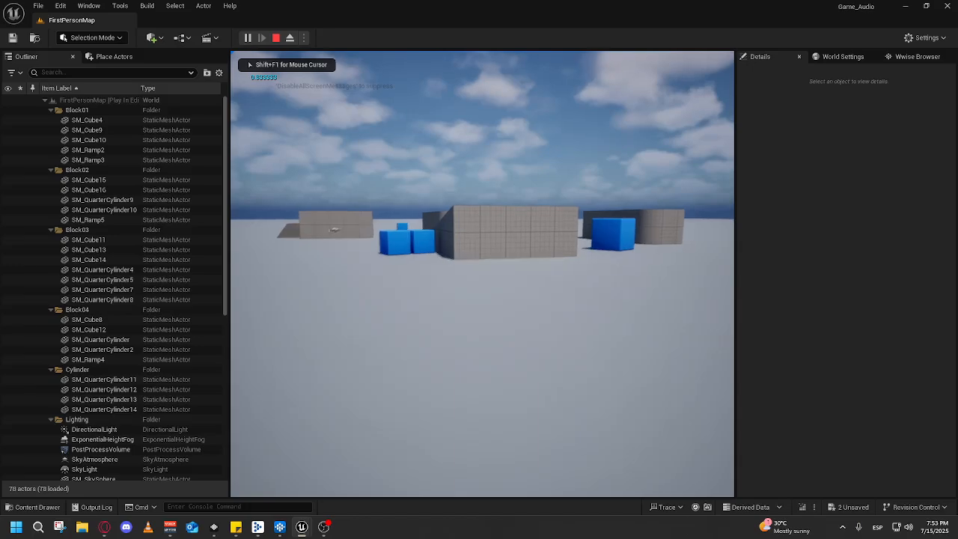
key(w)
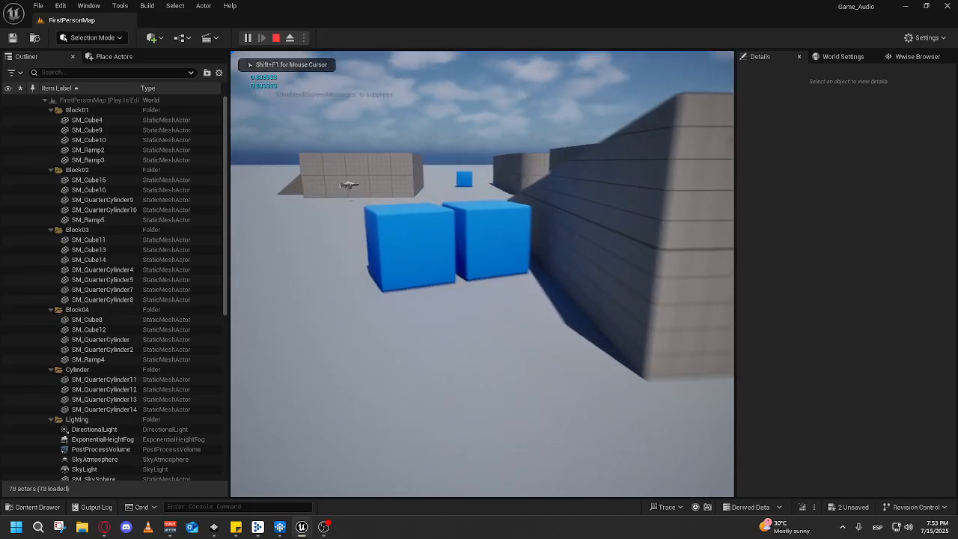
key(space)
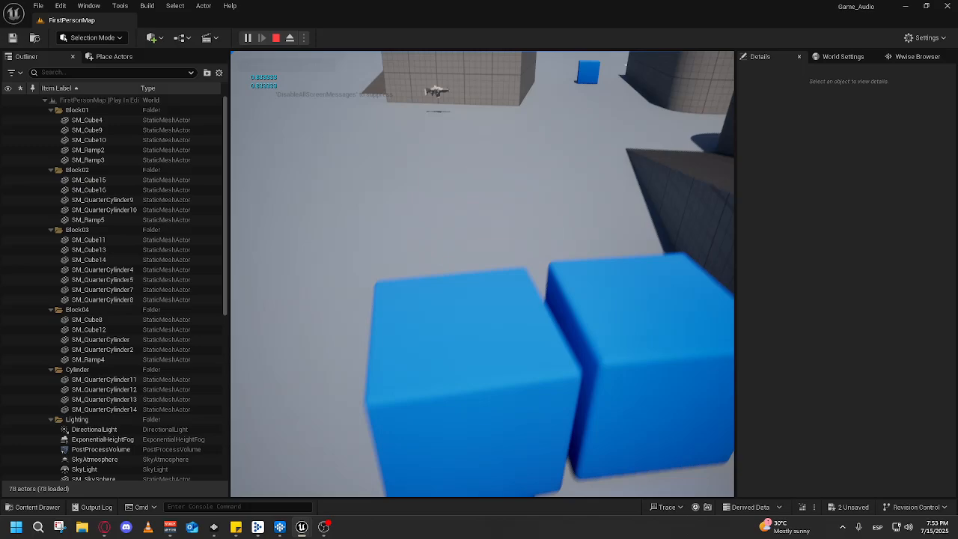
key(a)
key(w)
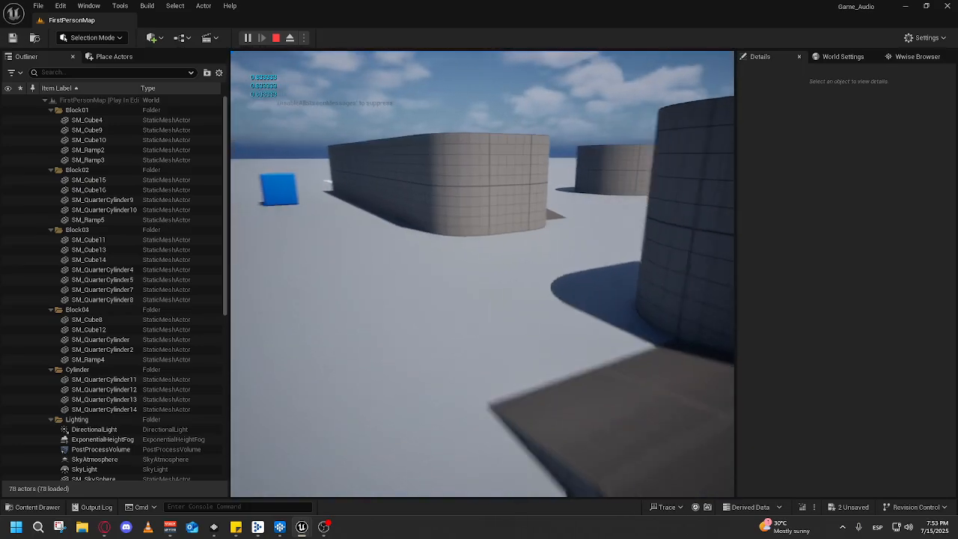
key(w)
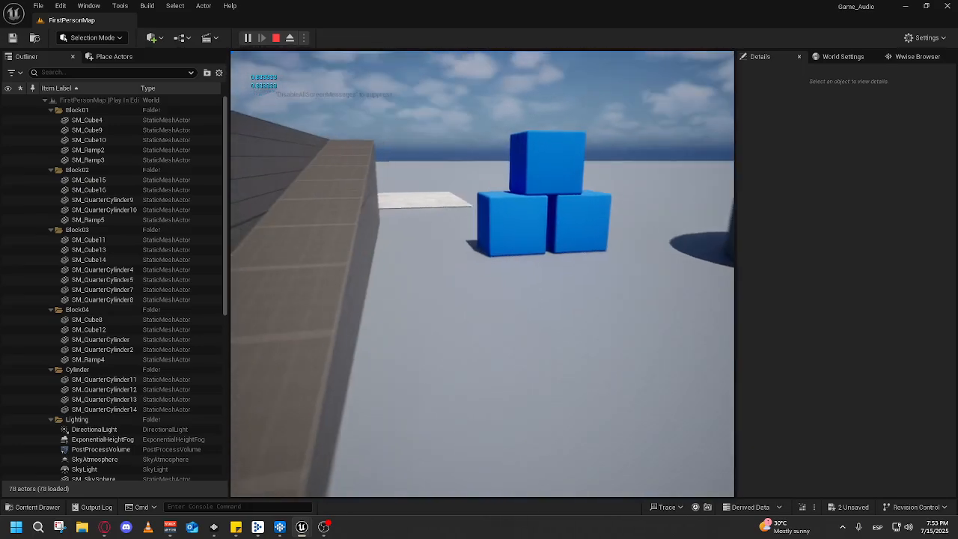
key(w)
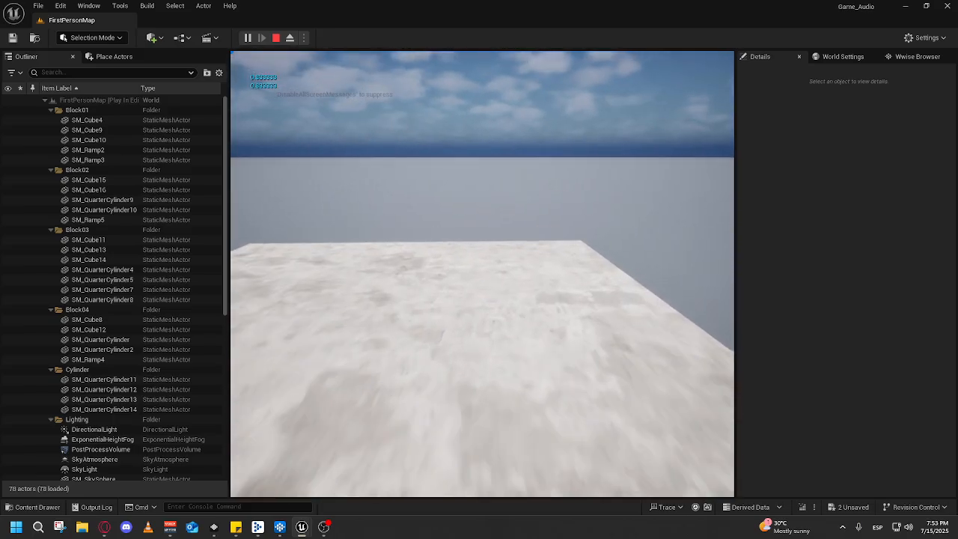
key(w)
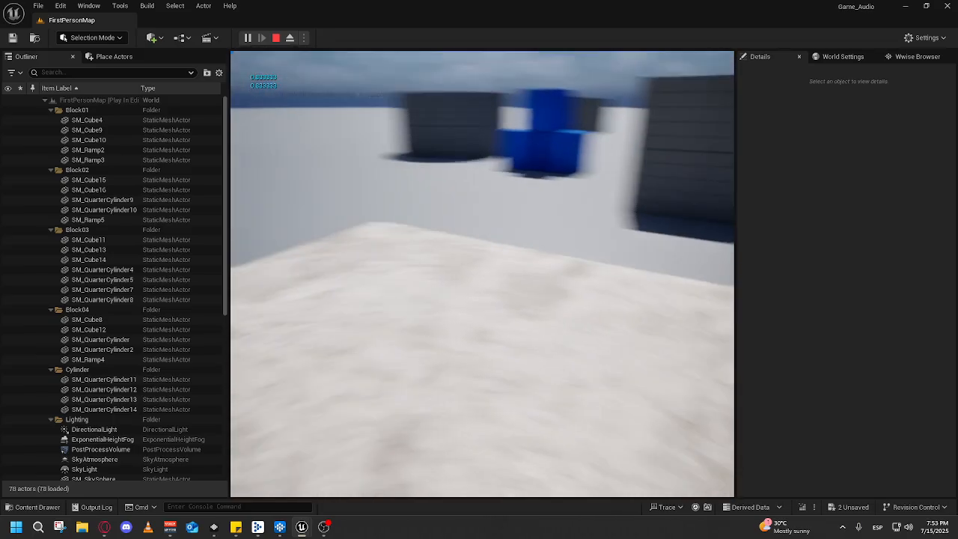
key(w)
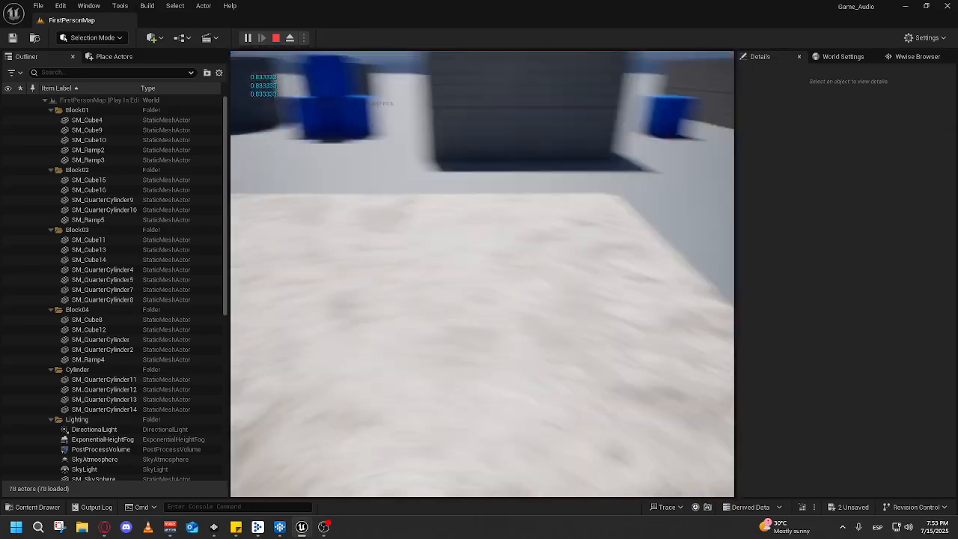
key(w)
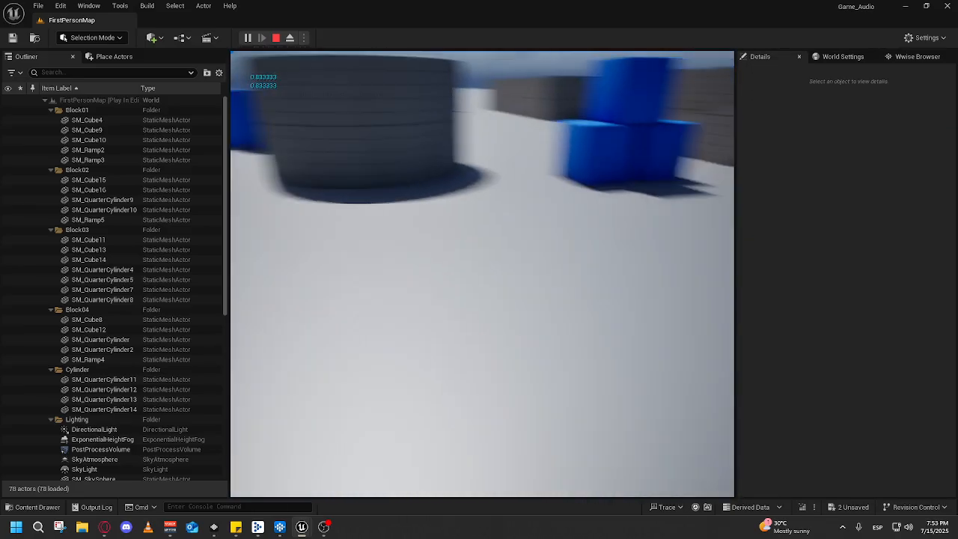
key(w)
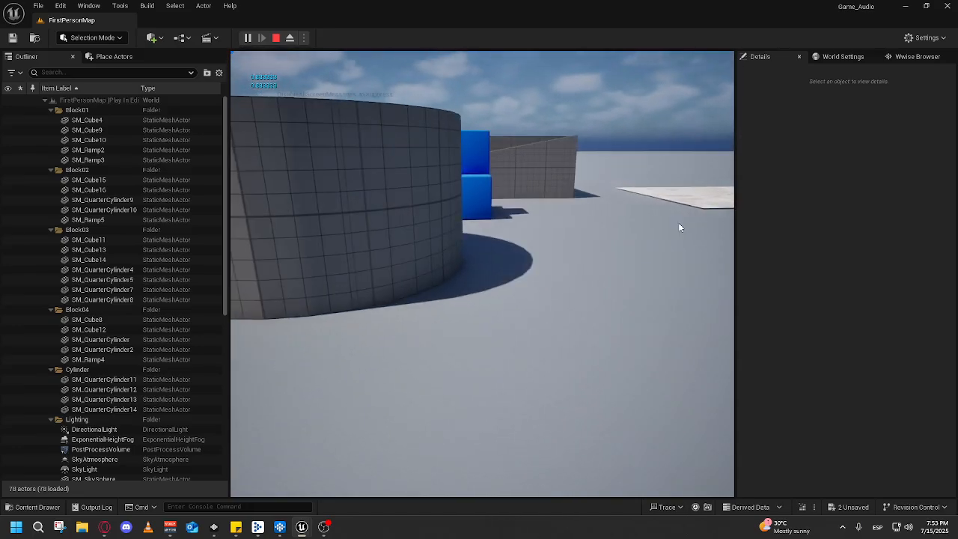
key(Escape)
- Add an On Actor End Overlap event for the Snowpatch Trigger variable below the begin overlap event in the Snowpatch_Blueprint1 event graph
key(f)
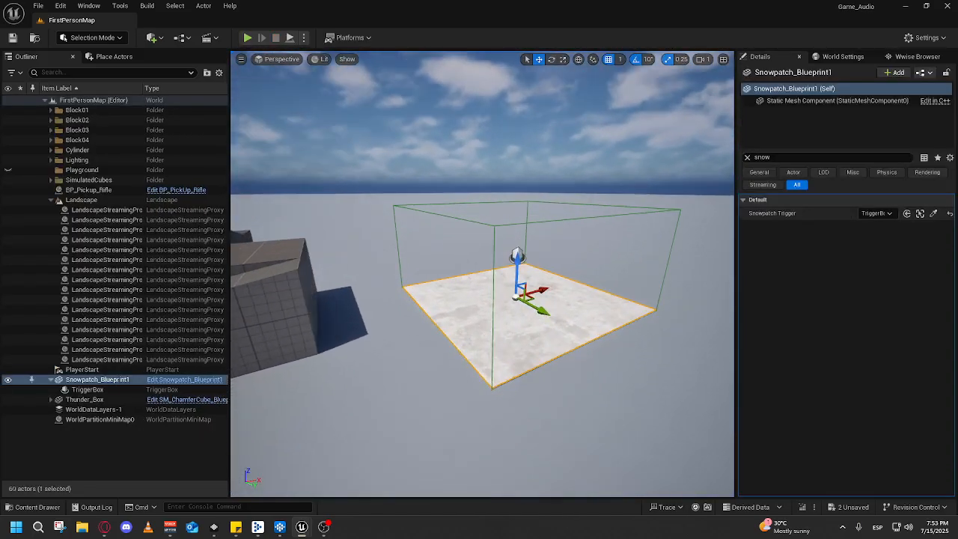
click(184, 379)
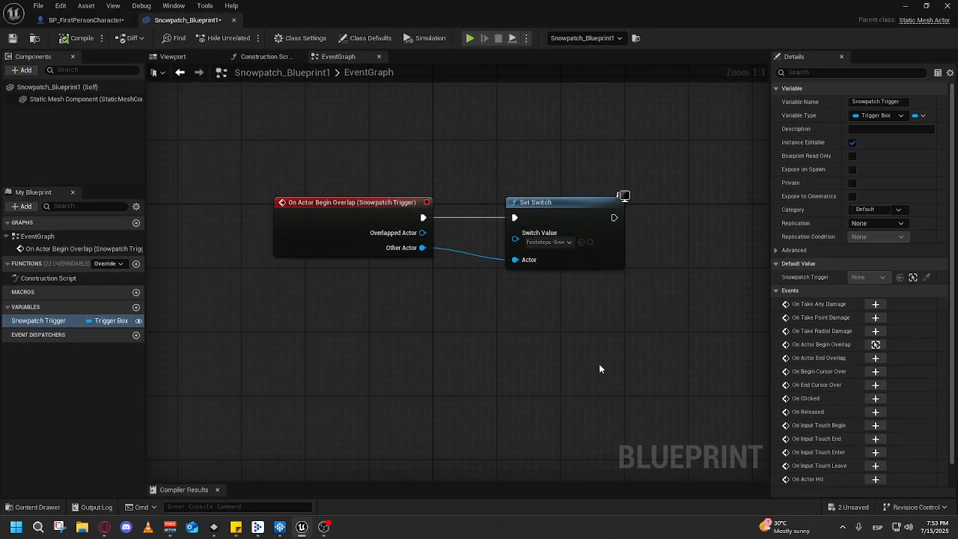
drag(546, 387, 595, 321)
scroll(891, 335, down, 2)
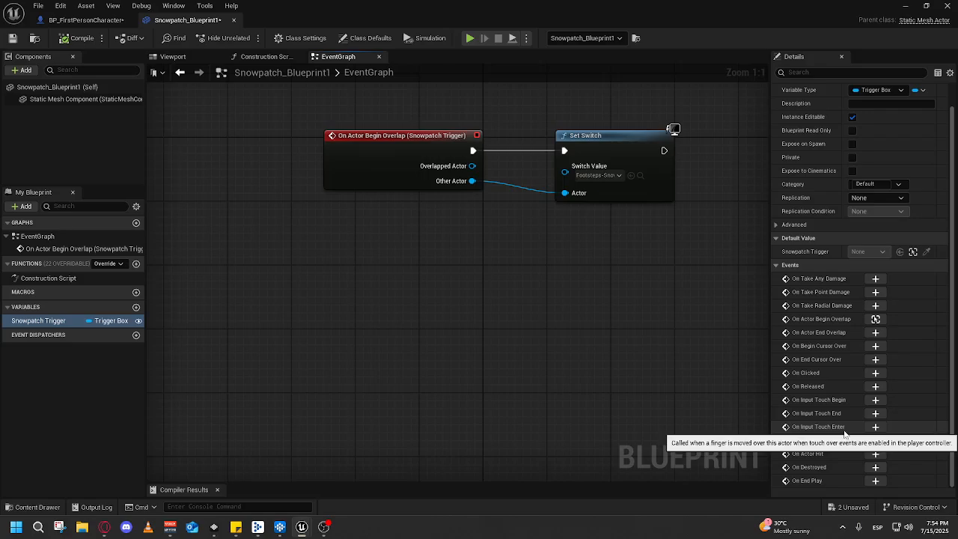
click(876, 332)
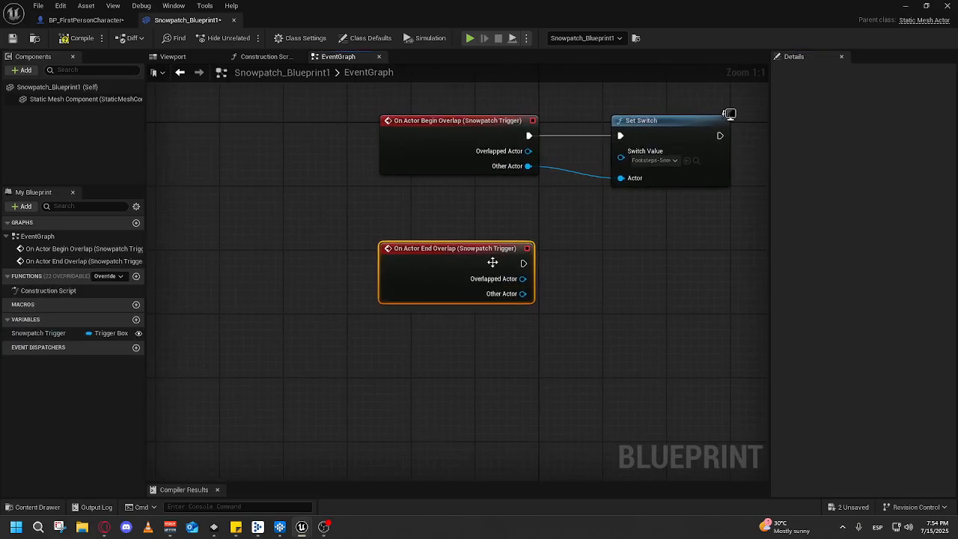
- Duplicate the Set Switch node and place the copy beside the On Actor End Overlap (Snowpatch Trigger) event
click(523, 152)
key(ctrl+c)
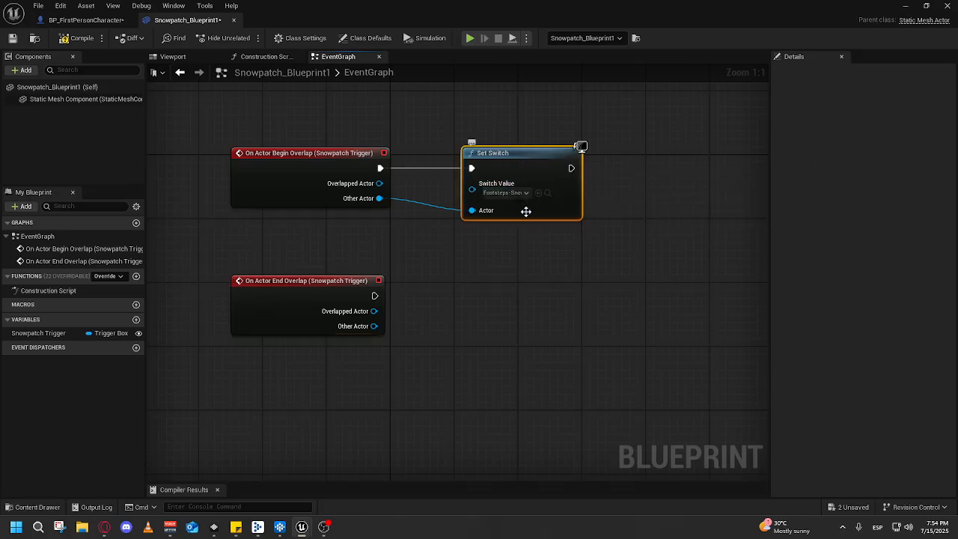
click(514, 330)
key(ctrl+v)
drag(534, 325, 466, 287)
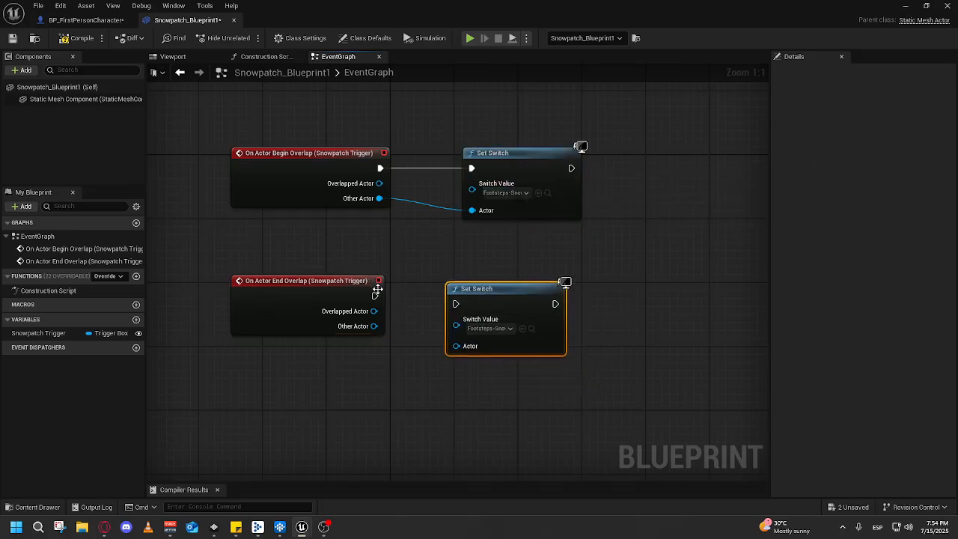
- Connect the end overlap event's execution and Other Actor outputs to the copied Set Switch node and set its Switch Value to Footsteps-Dirt
drag(376, 296, 455, 303)
drag(374, 326, 400, 341)
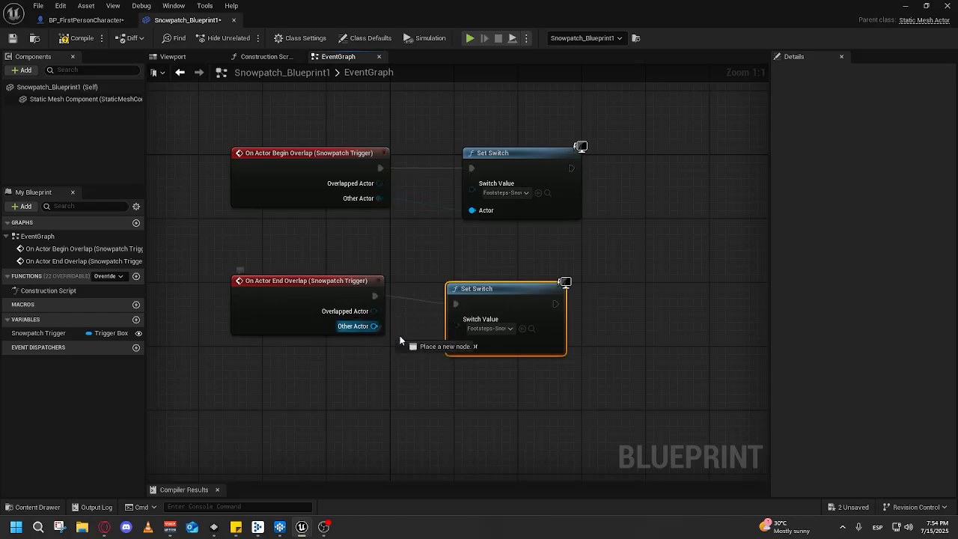
drag(458, 349, 458, 349)
click(488, 328)
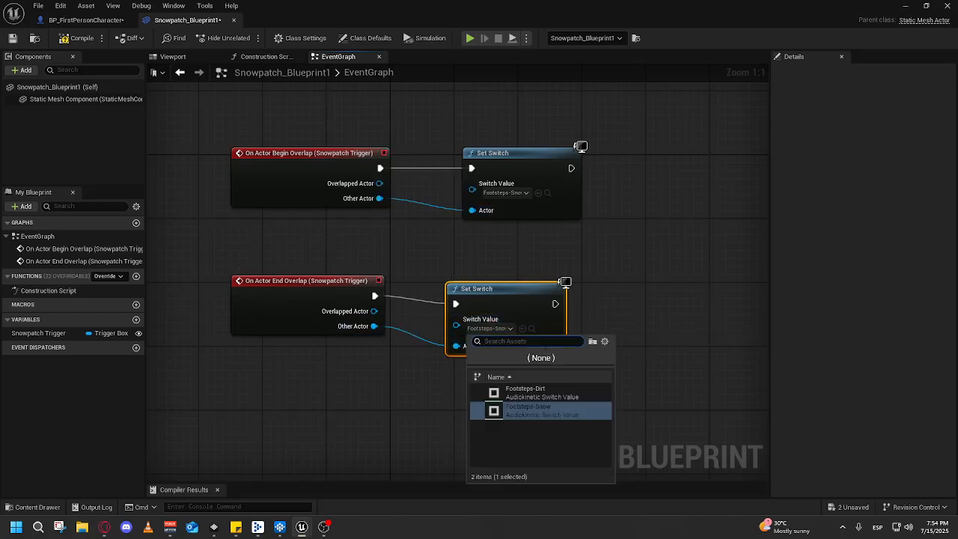
click(535, 390)
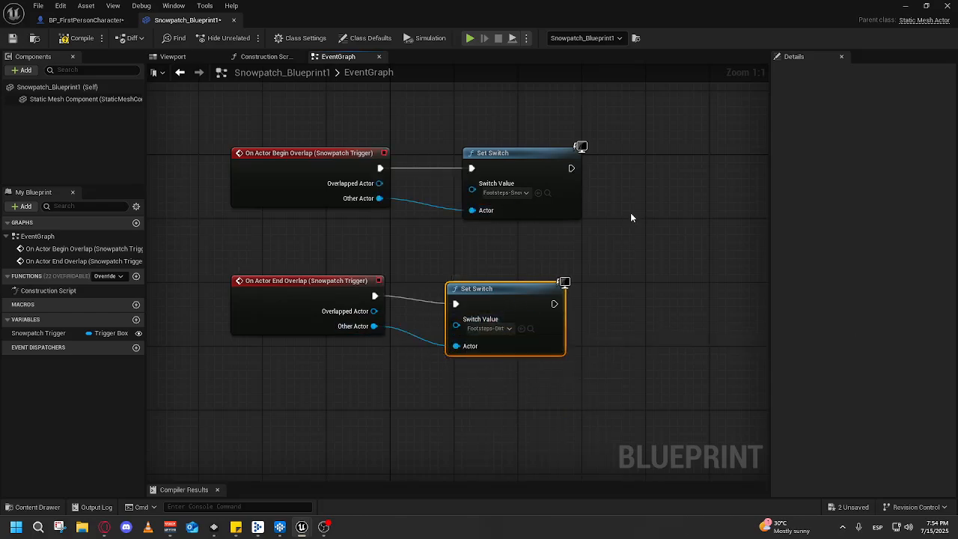
- Playtest the level, walking and jumping over the ground and repeatedly on and off the snow patch, and stop the session
click(903, 6)
click(247, 38)
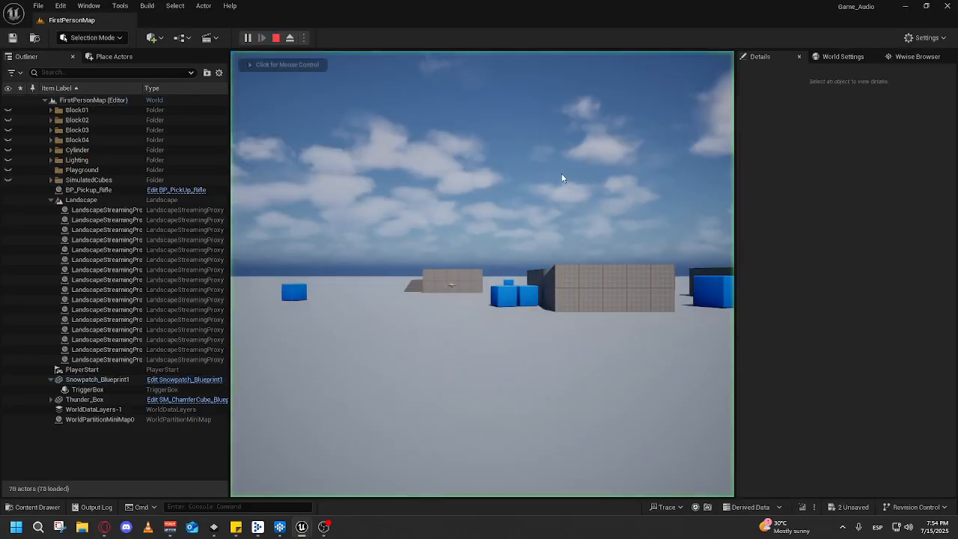
key(w)
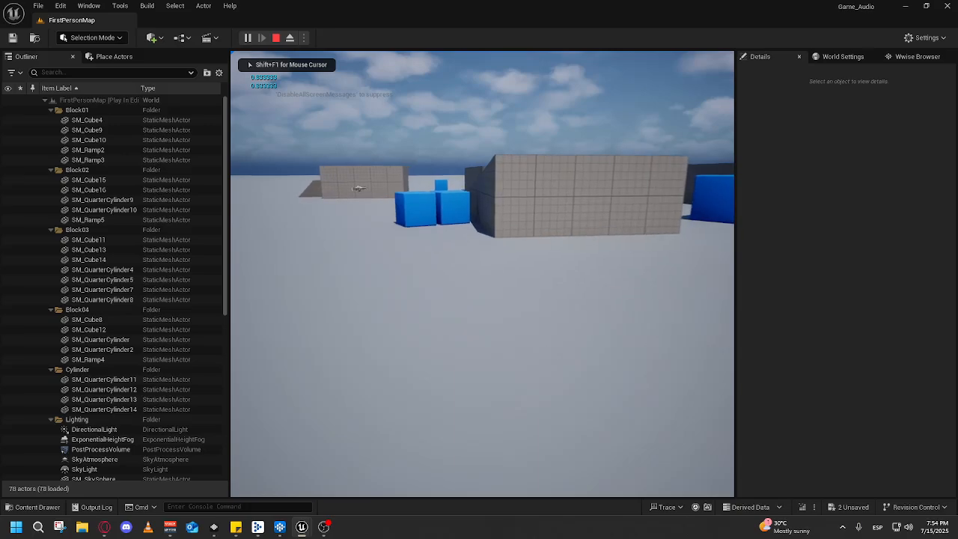
key(w)
key(space)
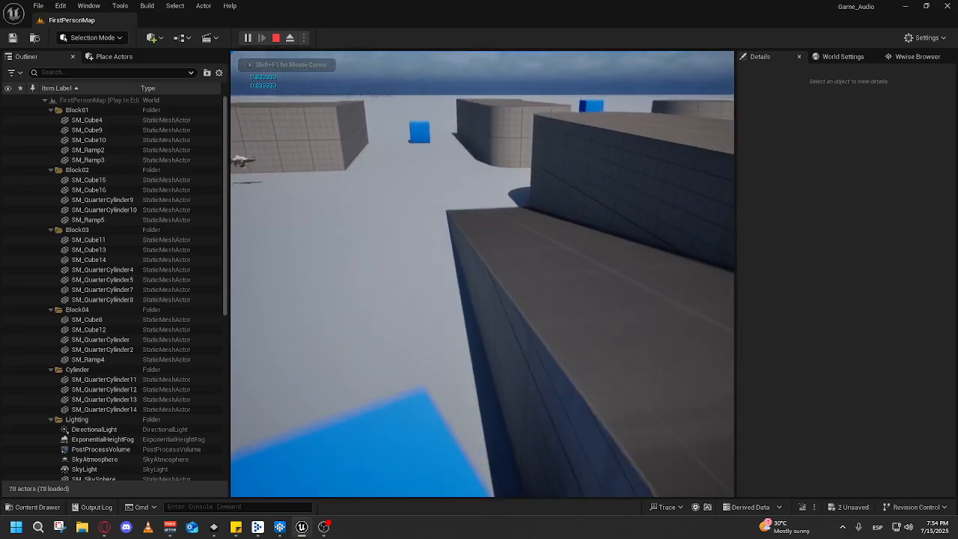
key(w)
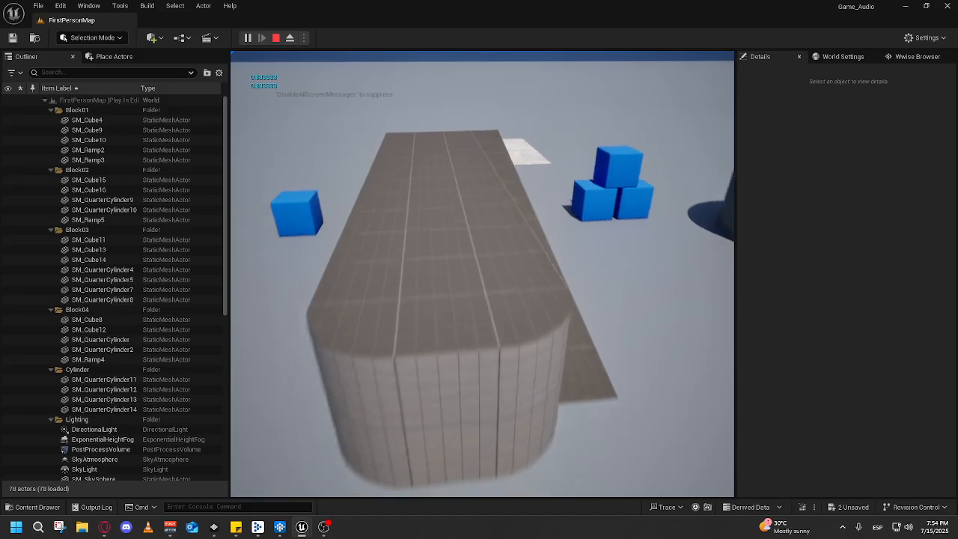
key(w)
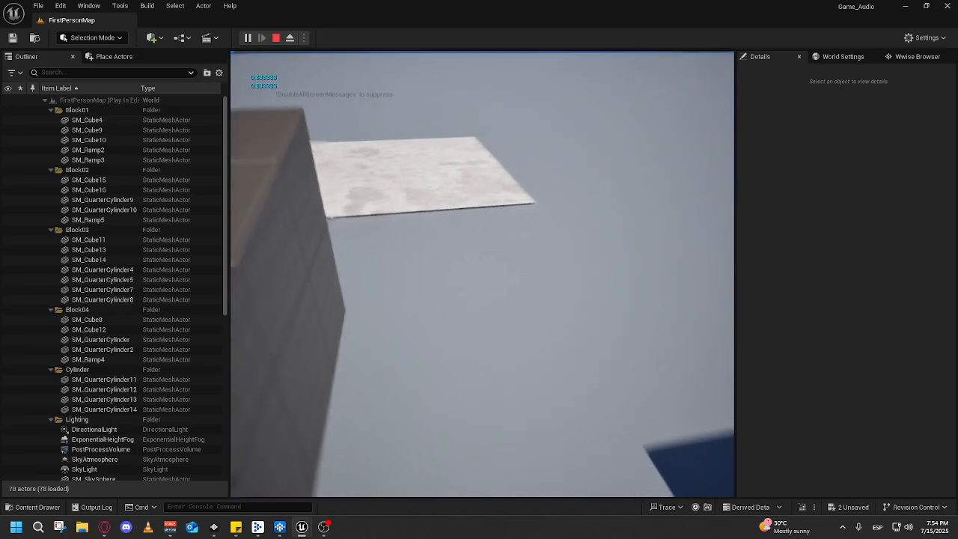
key(w)
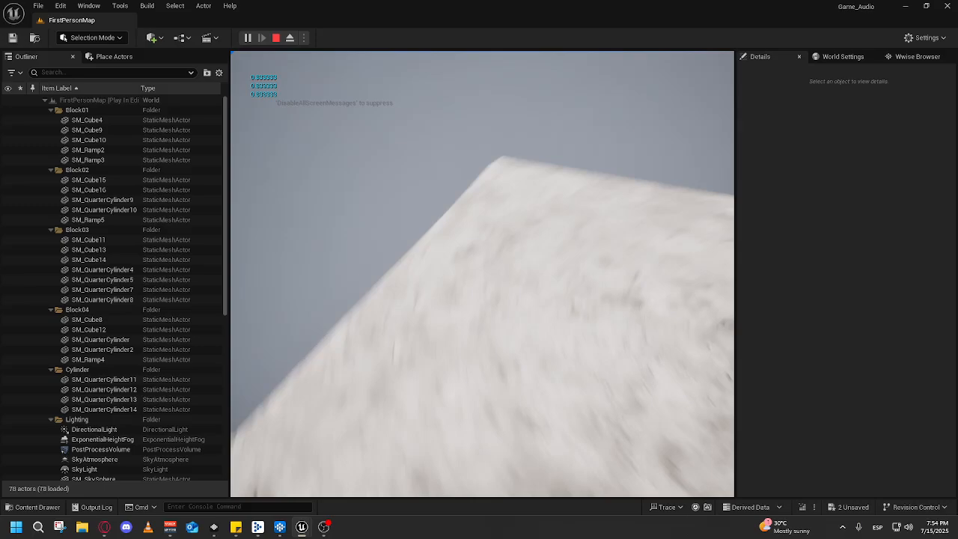
key(w)
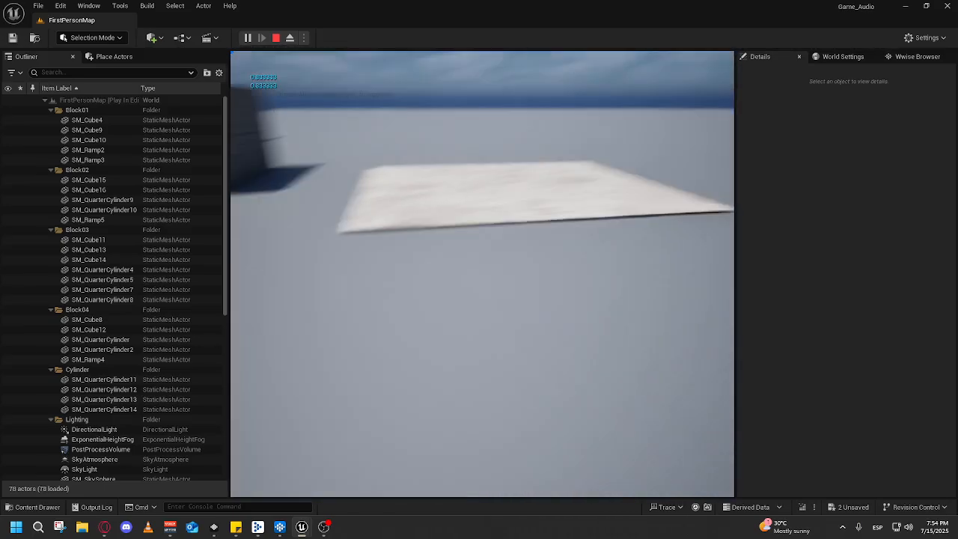
key(w)
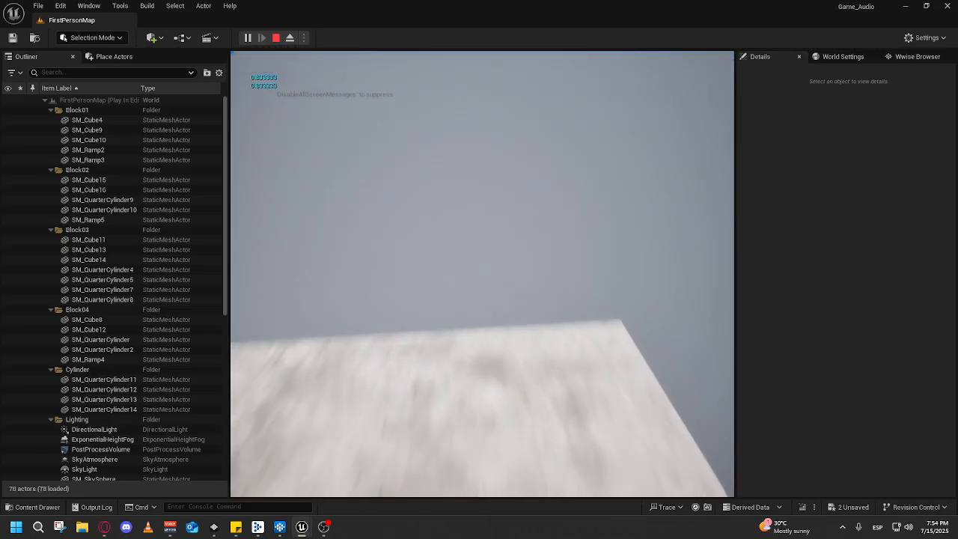
key(w)
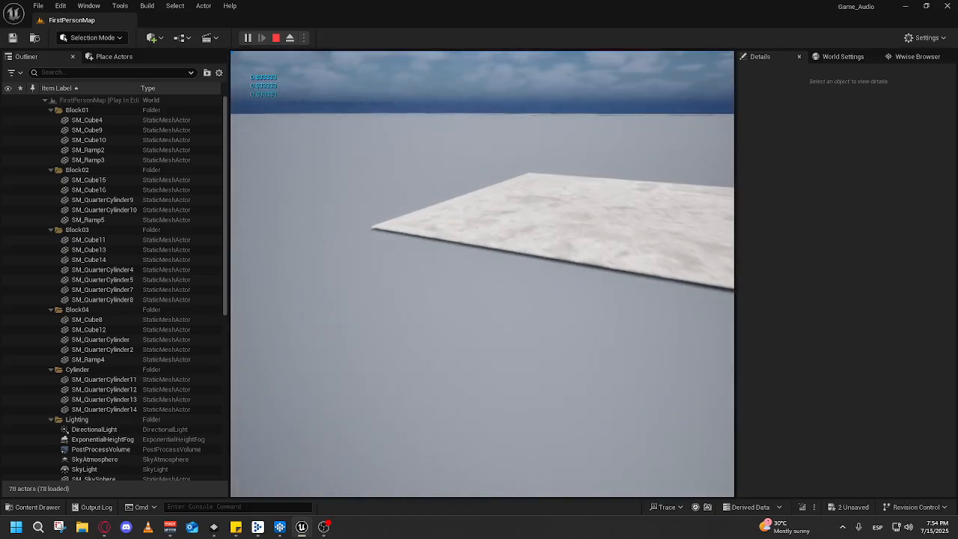
key(w)
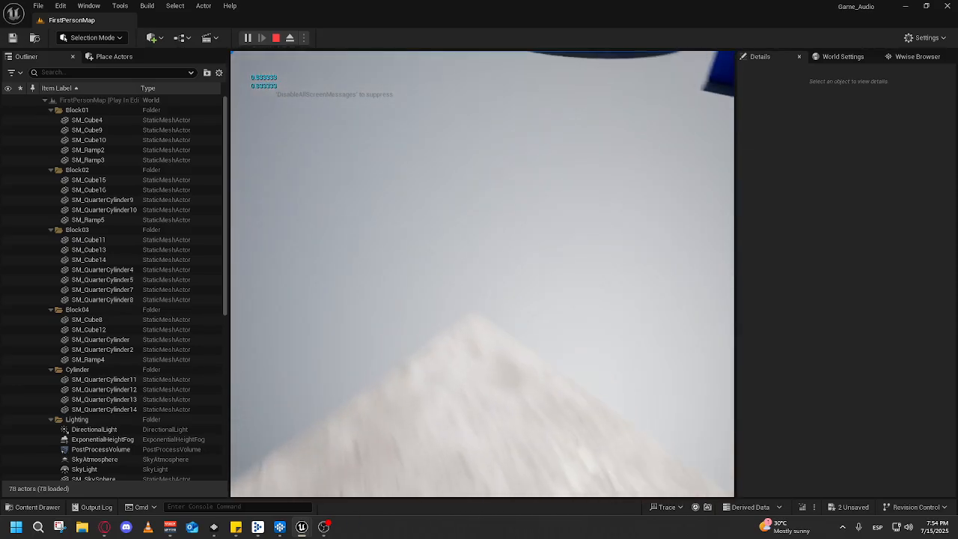
key(w)
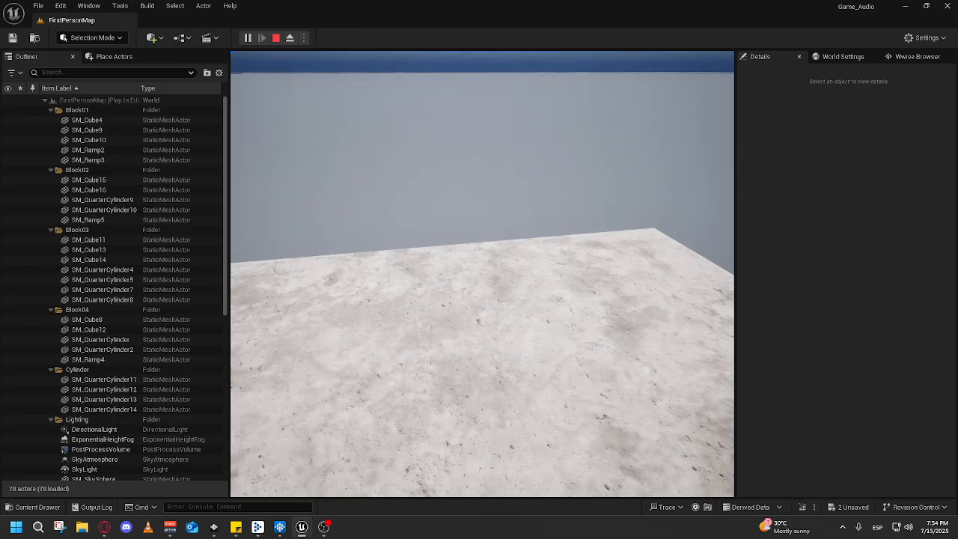
key(space)
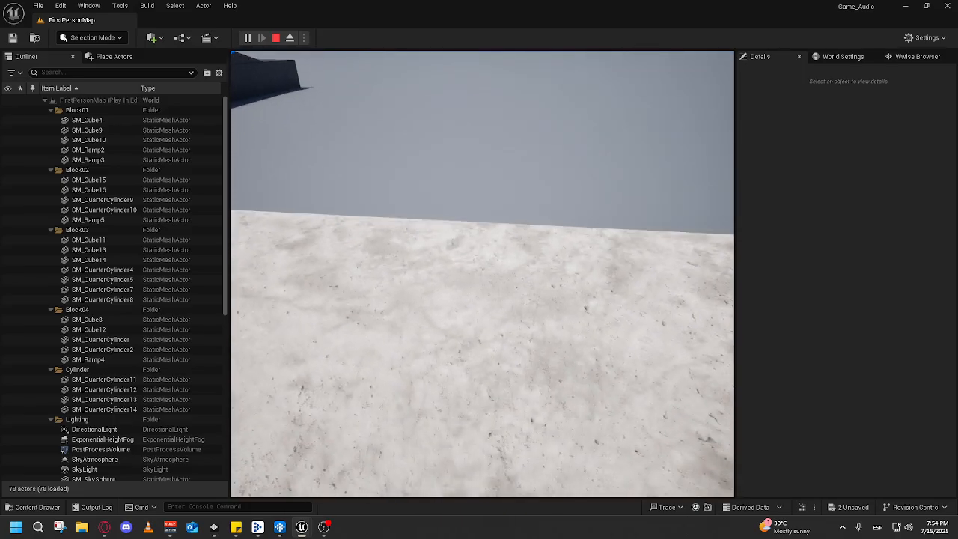
key(space)
key(Escape)
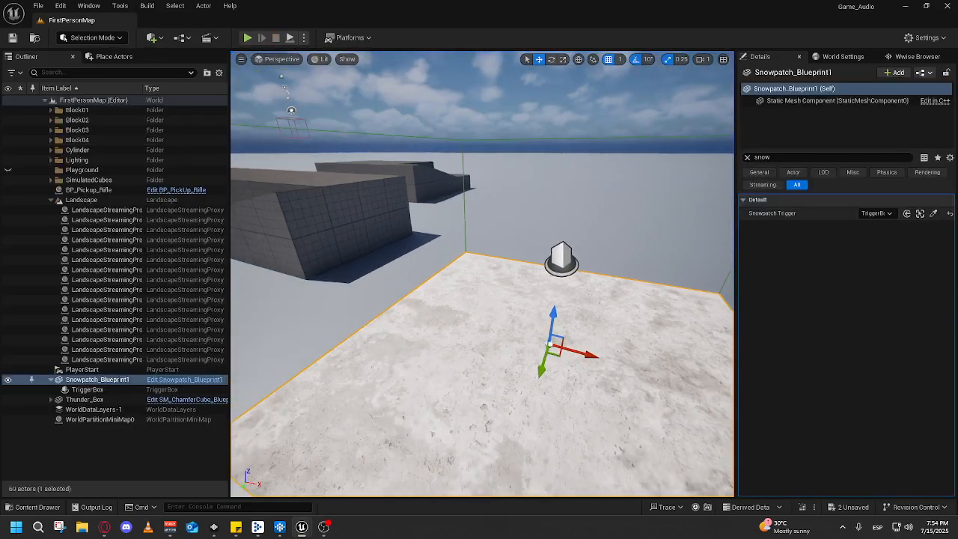
- Switch to the Wwise project and delete the Landing Default folder from the Landing folder in the Actor-Mixer Hierarchy
key(w)
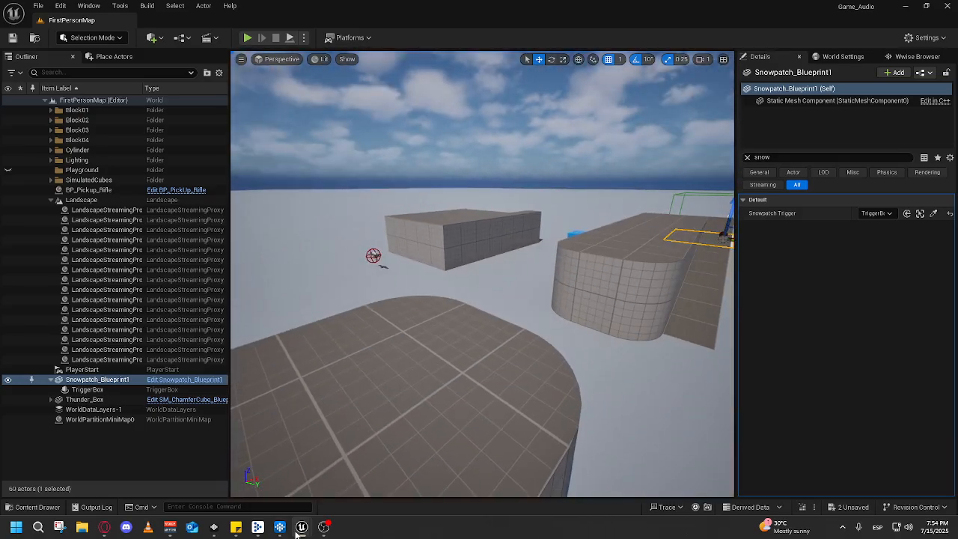
mouse_move(281, 528)
click(281, 460)
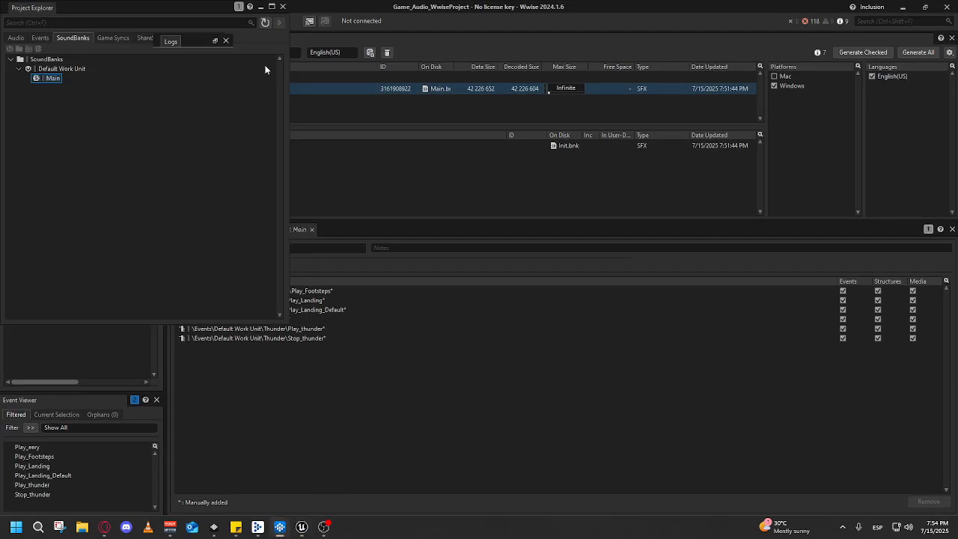
click(284, 6)
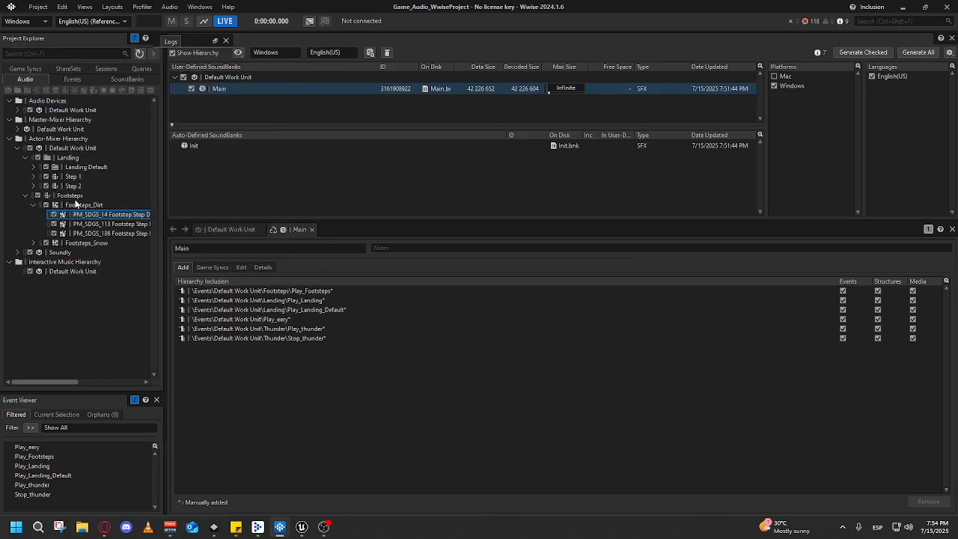
click(68, 168)
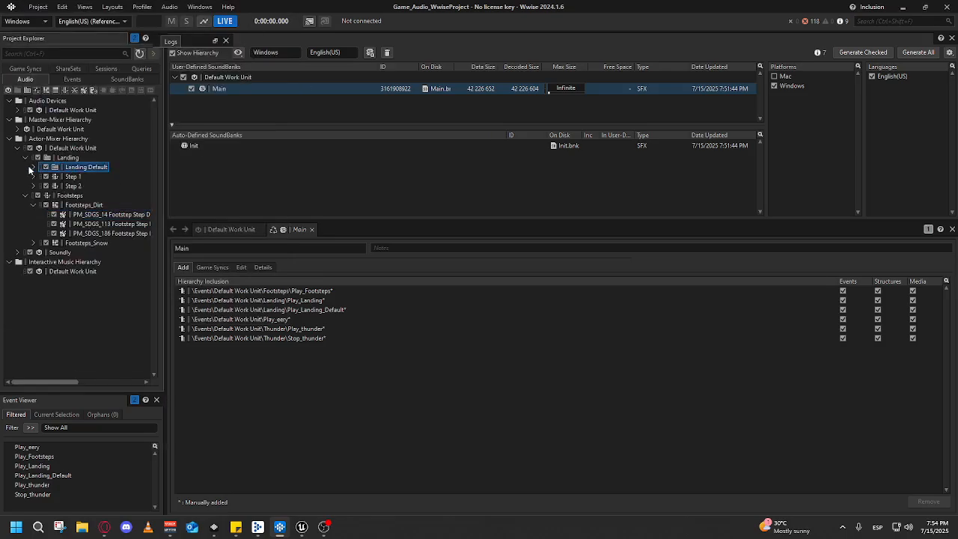
click(33, 168)
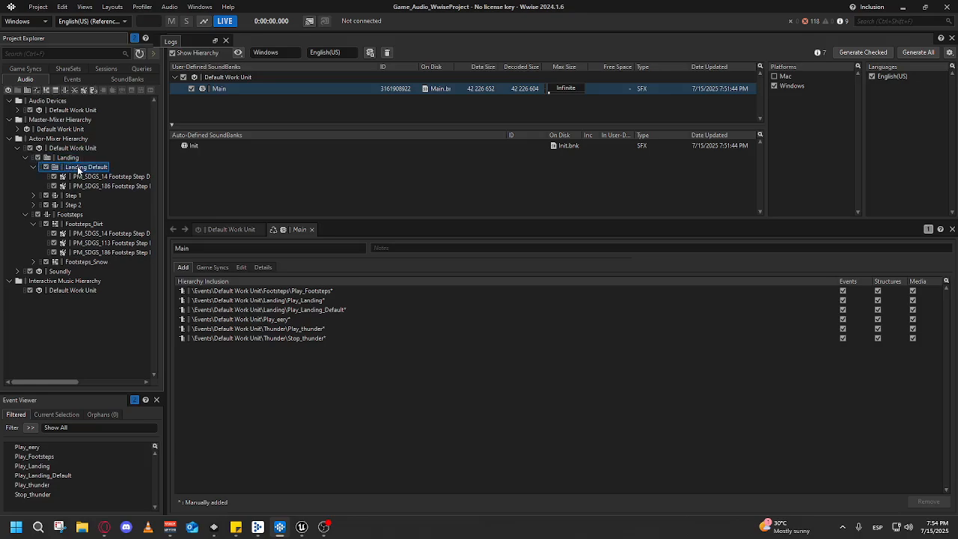
key(Delete)
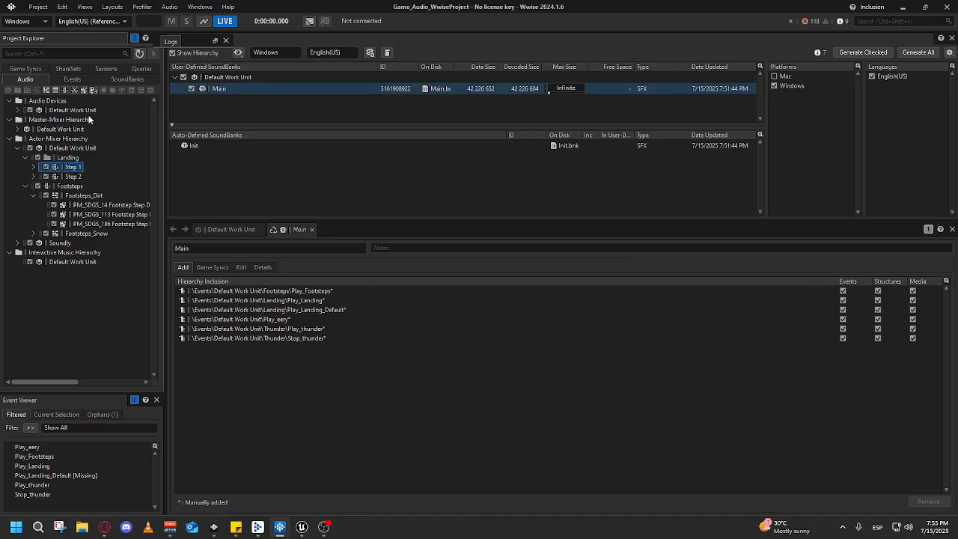
- Delete the Play_Landing_Default event from the Landing events folder
click(73, 79)
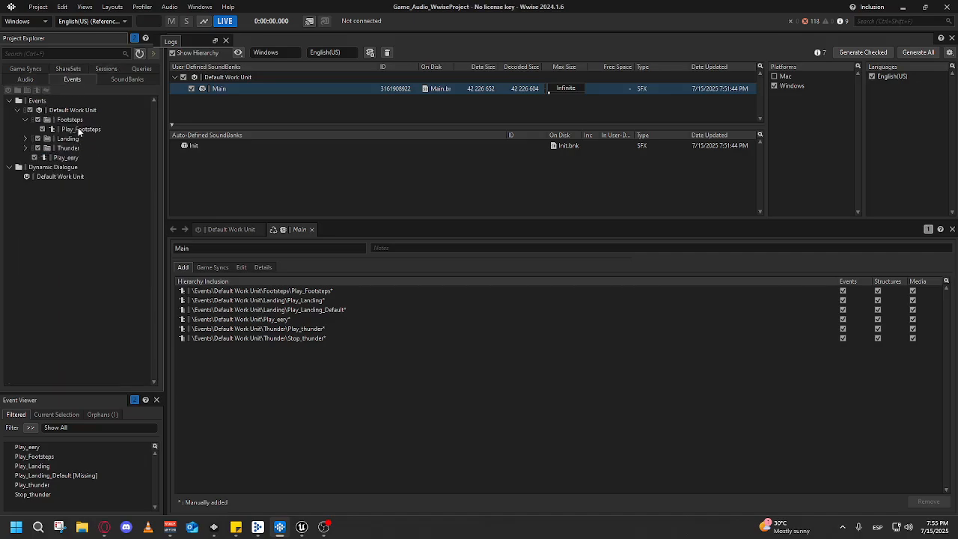
click(26, 139)
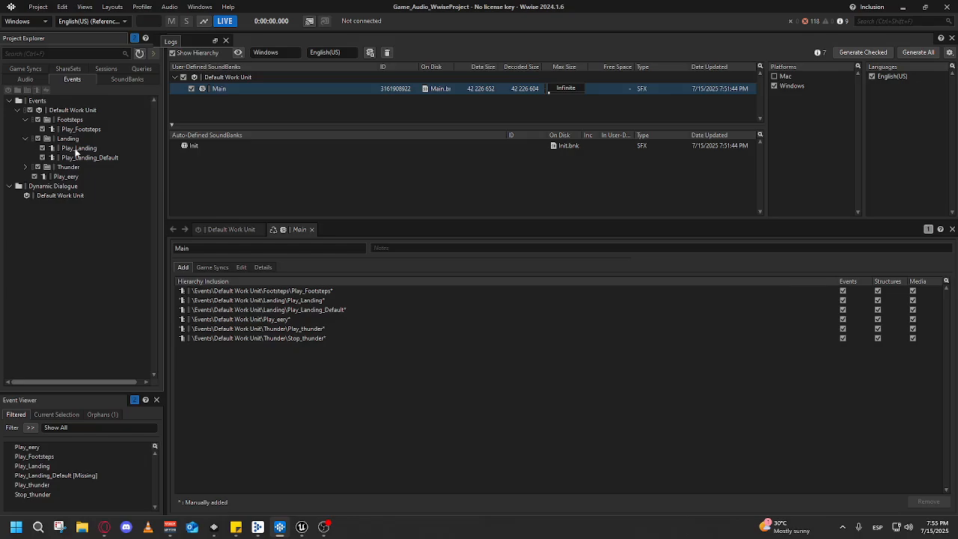
key(Delete)
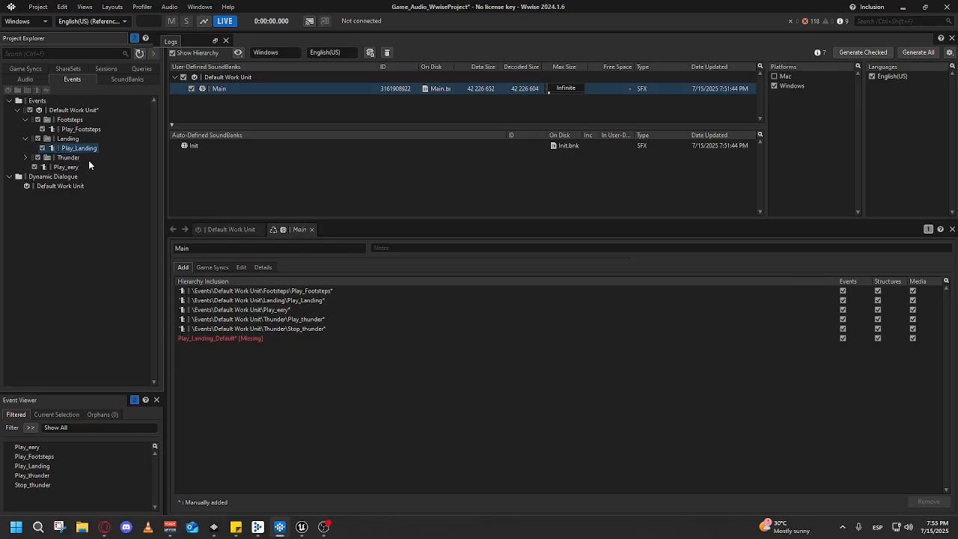
- Remove the missing Play_Landing_Default entry from the Main SoundBank and generate the checked SoundBanks
click(250, 341)
key(Delete)
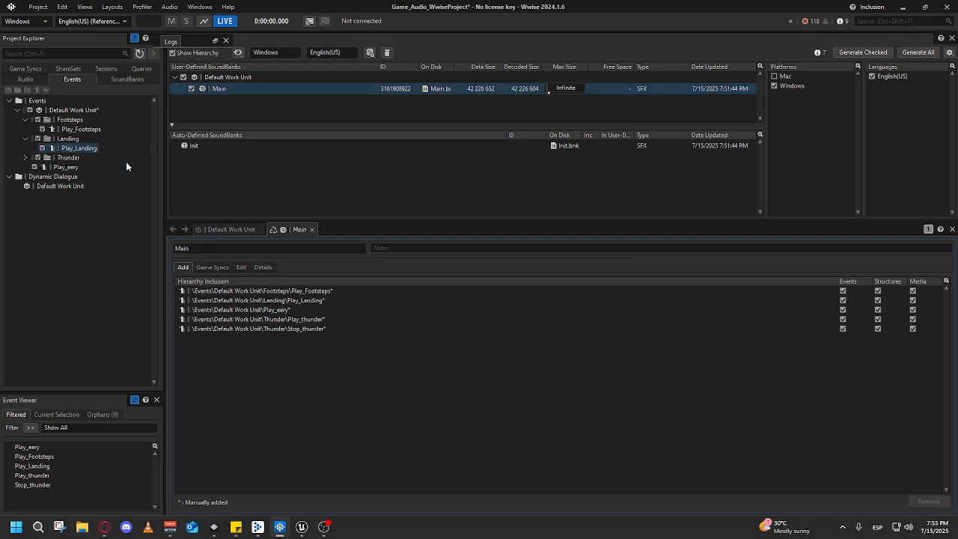
click(872, 53)
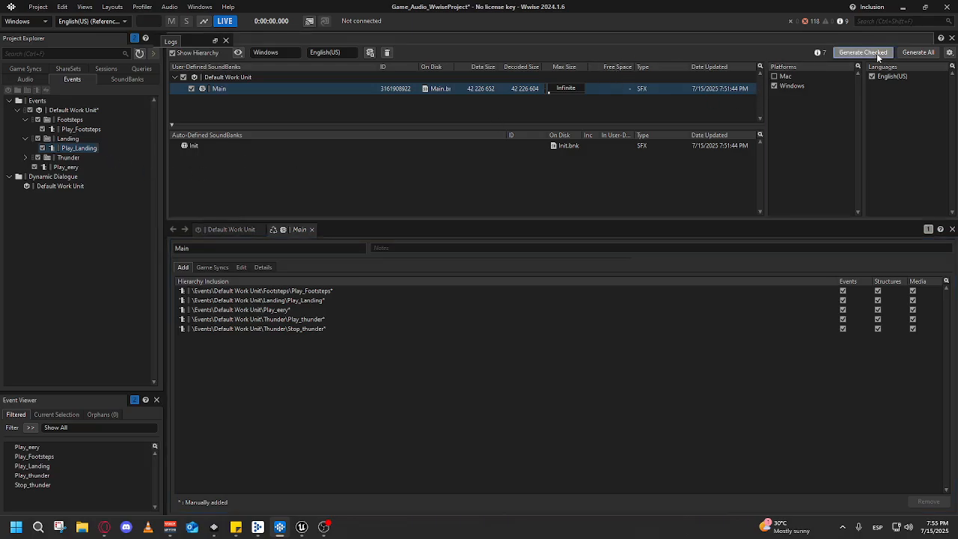
click(453, 313)
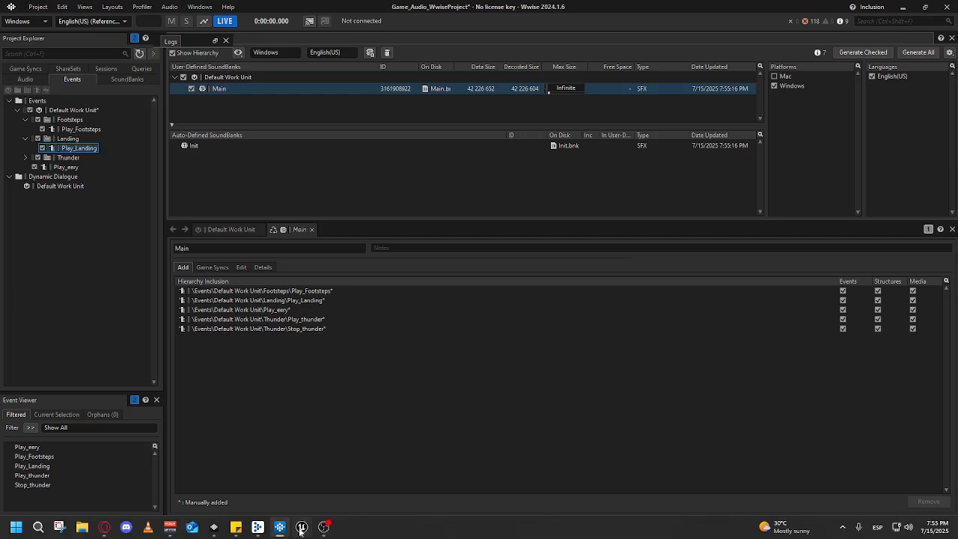
- Switch to BP_FirstPersonCharacter in Unreal Editor and set the Event On Landed Post Event node's Ak Event to Play_Landing
mouse_move(301, 528)
click(352, 468)
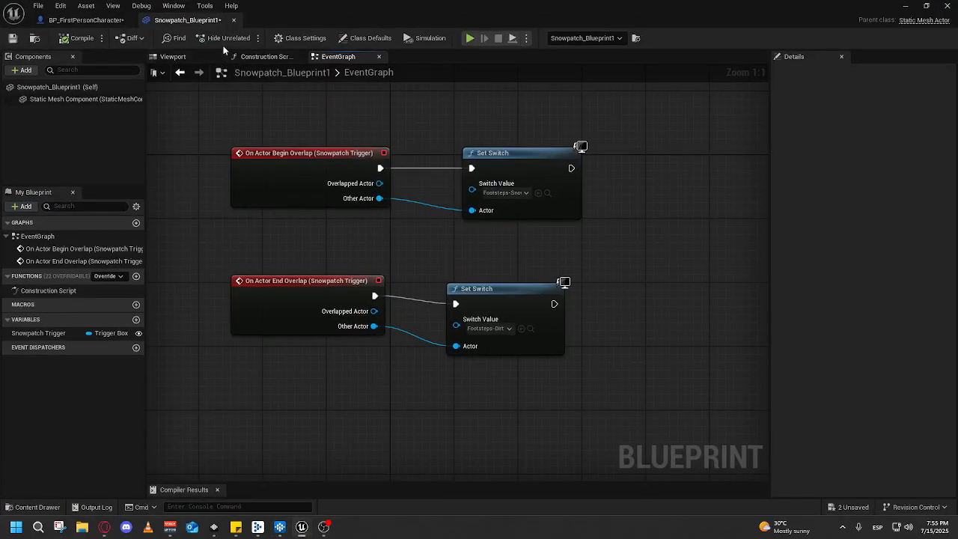
click(84, 20)
click(352, 337)
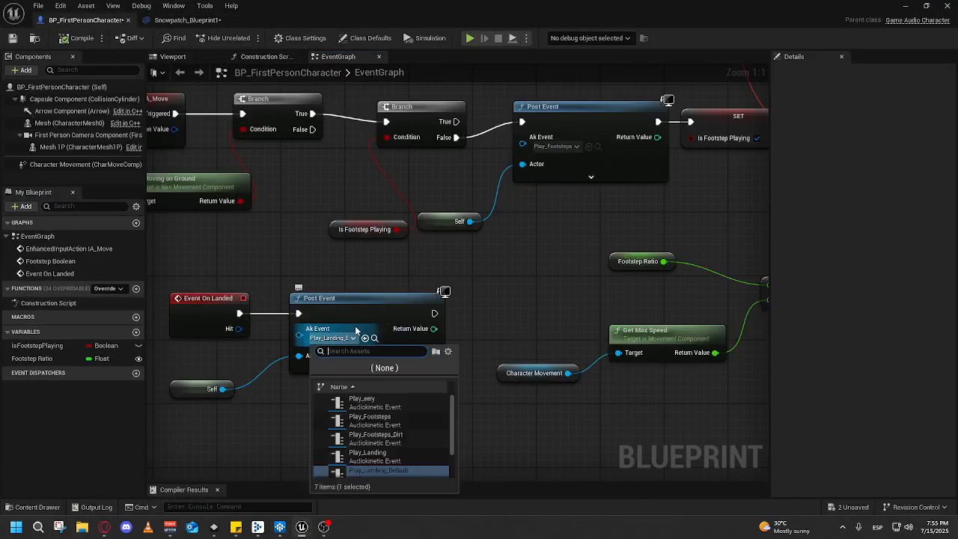
click(388, 458)
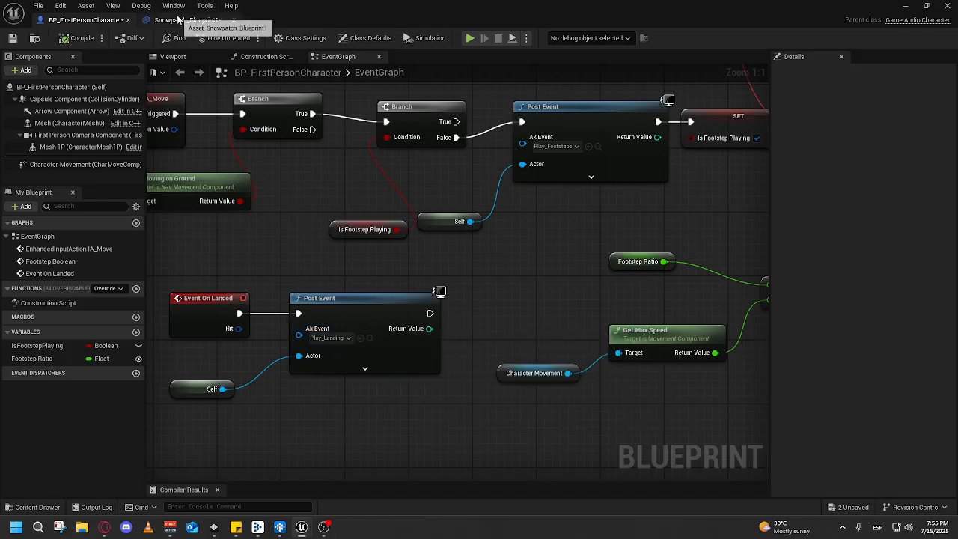
- Switch to the Wwise project and change from the SoundBank layout to the one with the Property Editor and Transport Control
click(191, 19)
click(904, 6)
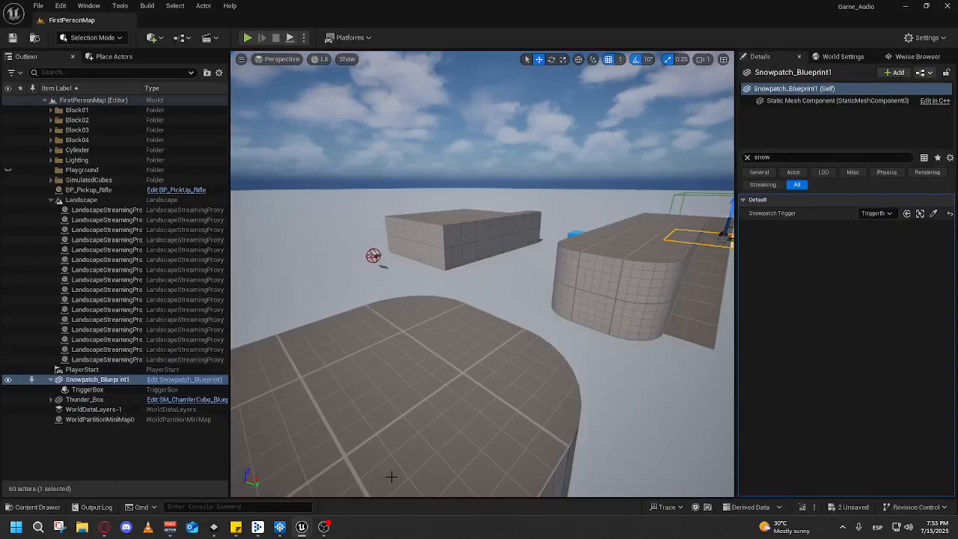
click(283, 529)
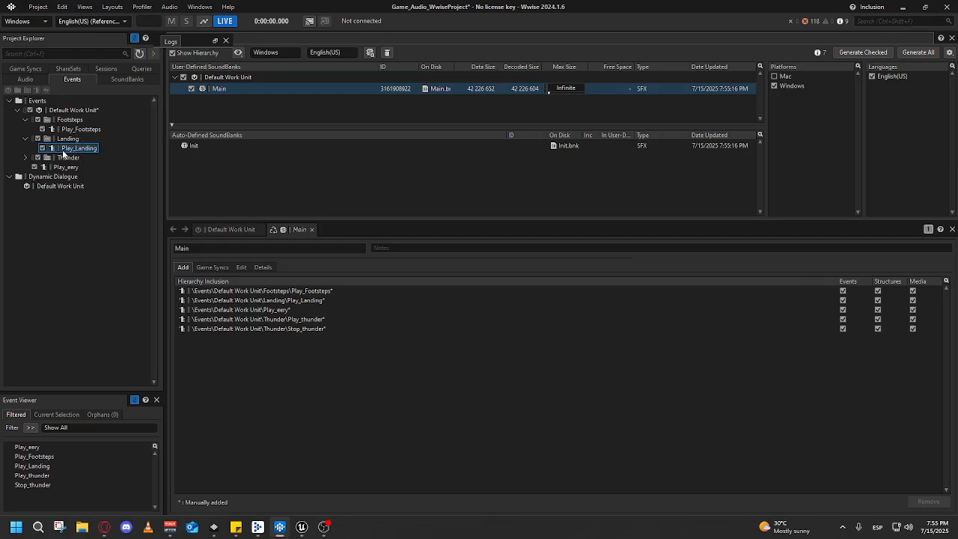
click(25, 79)
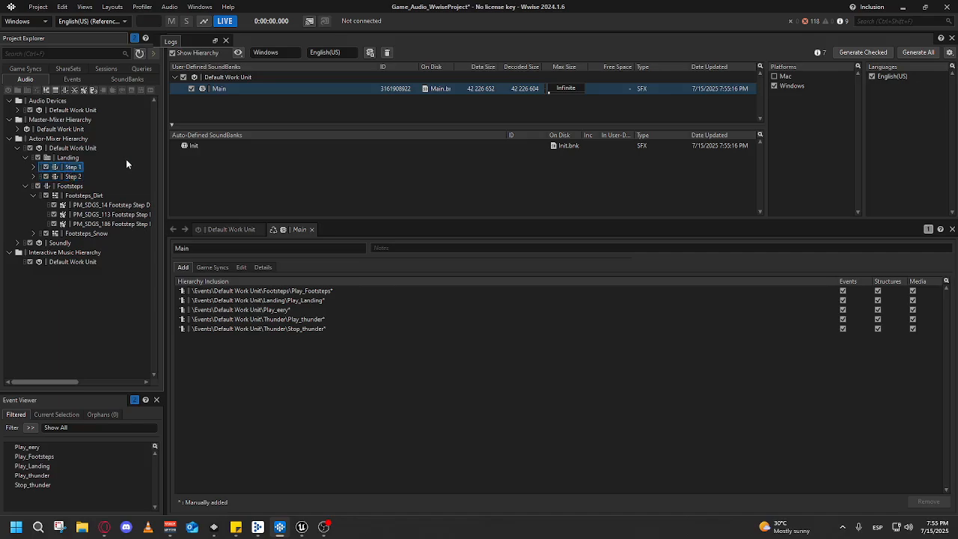
click(148, 8)
click(124, 22)
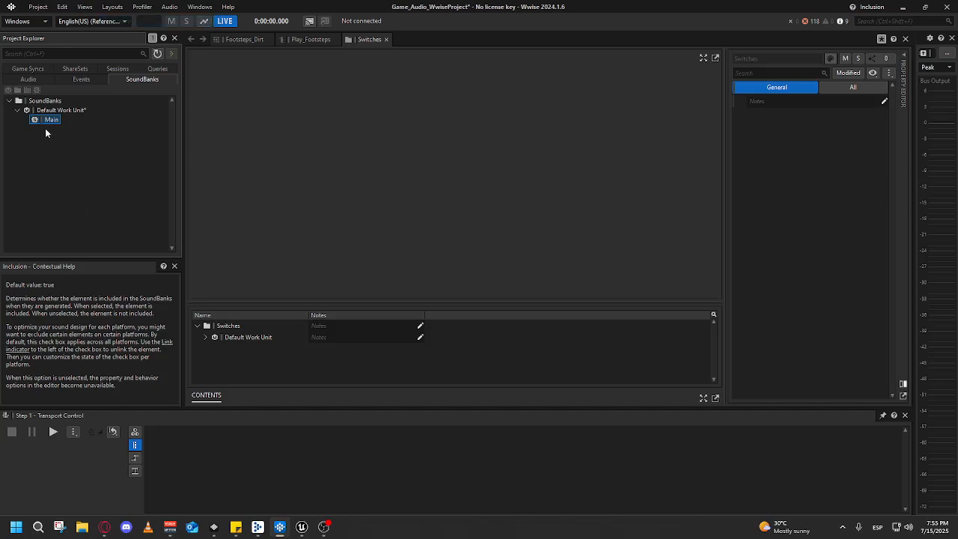
- Open the Step 1 switch container in the Landing folder and audition it with the Footsteps switch on Dirt and on Snow
click(30, 80)
click(17, 148)
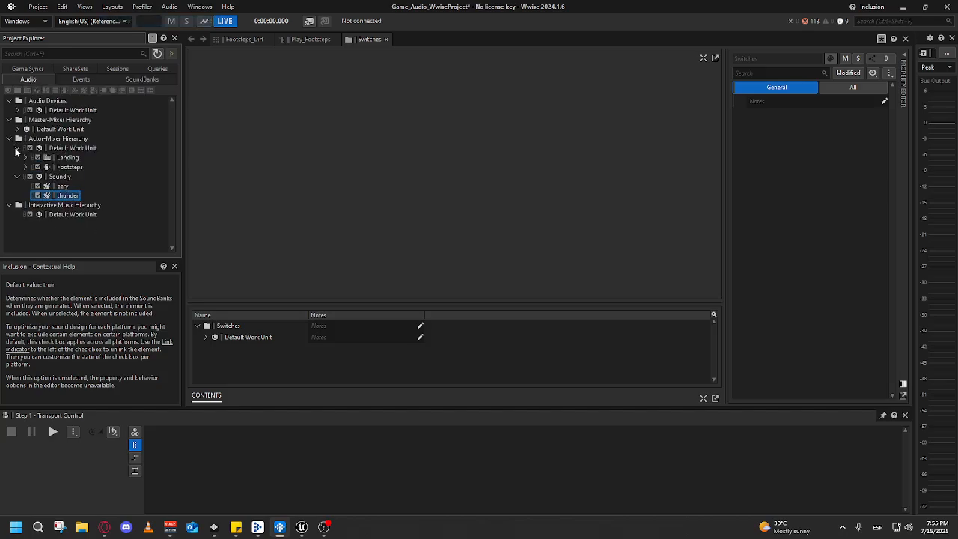
click(25, 168)
click(26, 158)
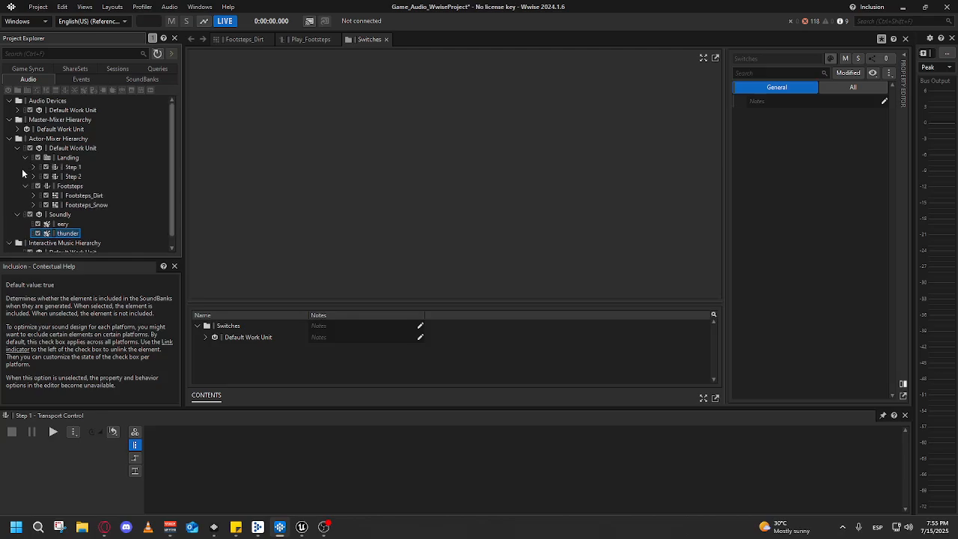
click(26, 186)
click(72, 168)
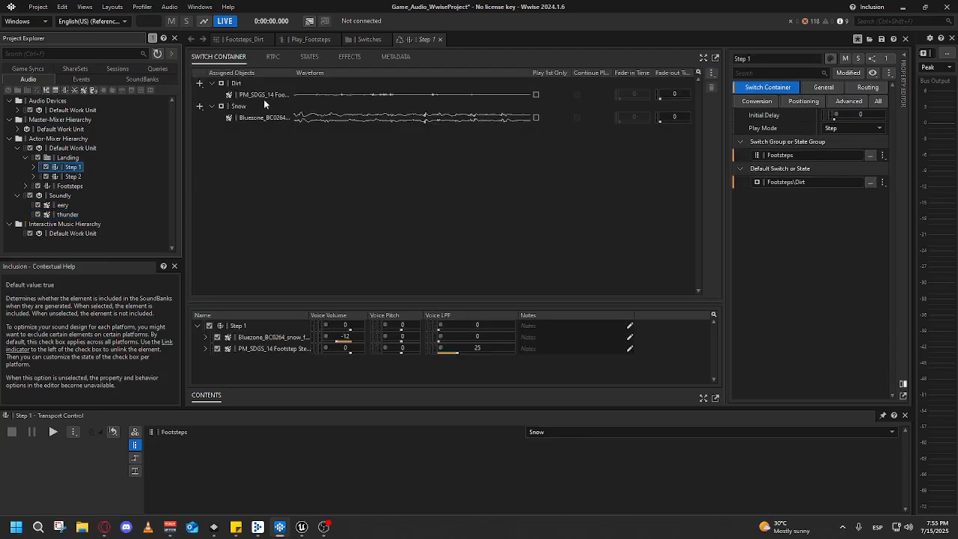
click(248, 84)
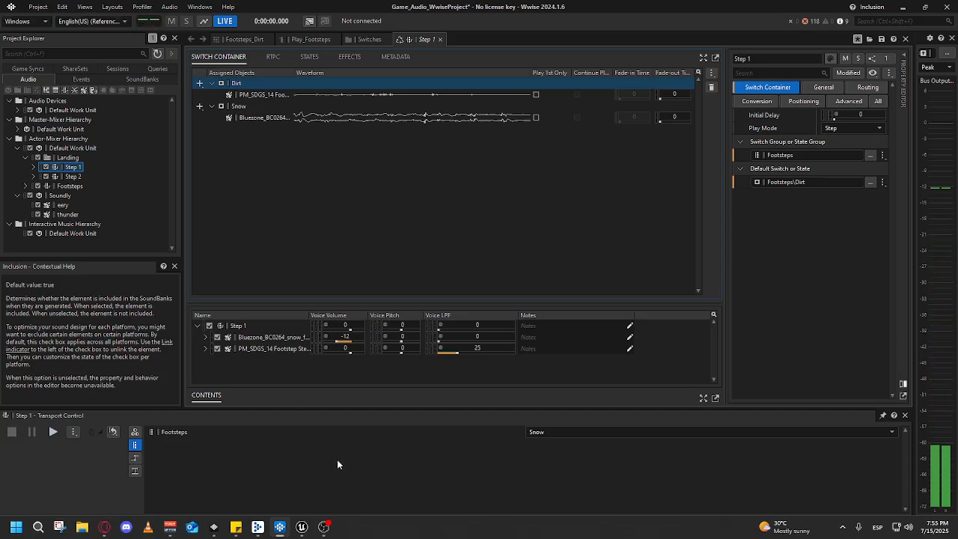
click(537, 433)
click(541, 442)
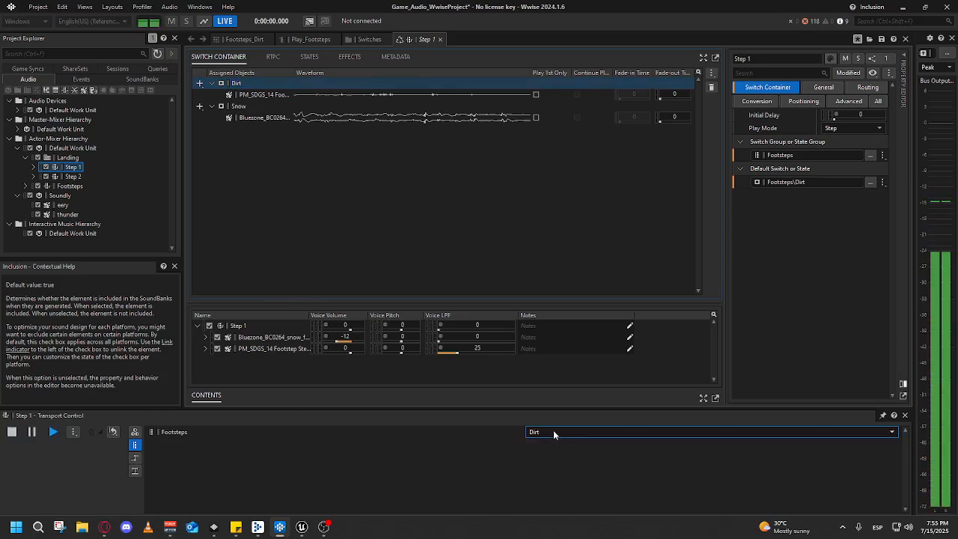
click(554, 432)
click(542, 450)
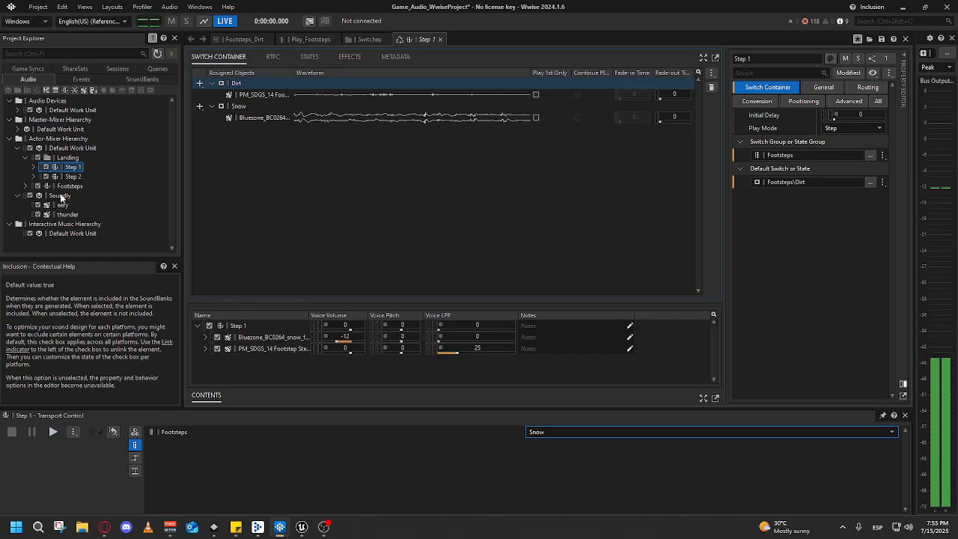
- Audition the Step 2 landing switch container with the Footsteps switch set to Dirt and to Snow
click(67, 176)
click(565, 433)
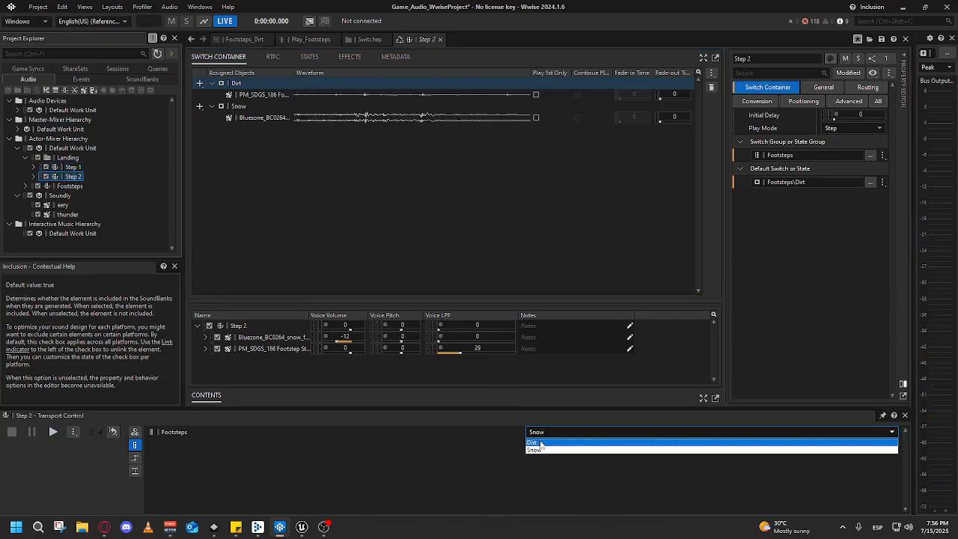
click(555, 442)
click(555, 434)
click(550, 442)
click(550, 435)
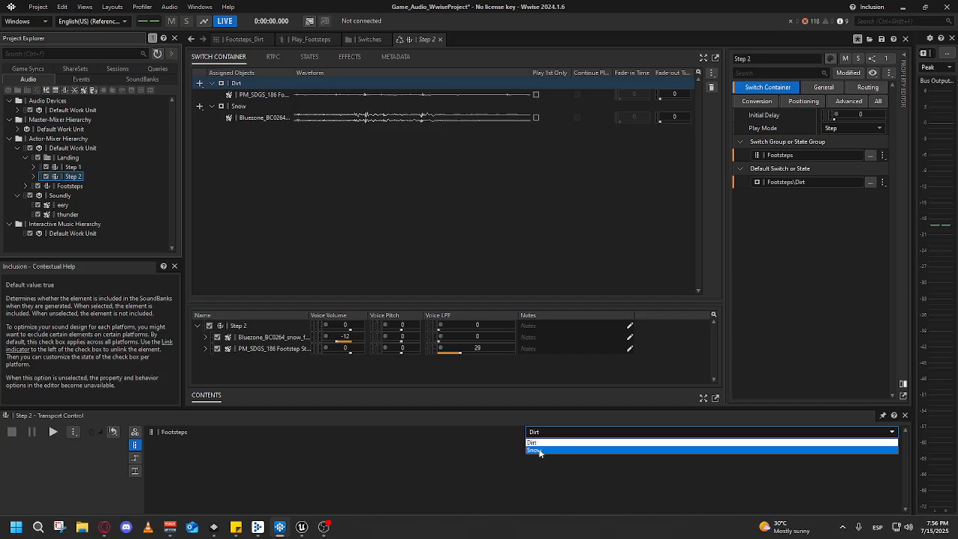
click(543, 450)
- Open the Play_Landing event from the Landing events folder and audition it with the Footsteps switch on Snow and on Dirt
click(56, 158)
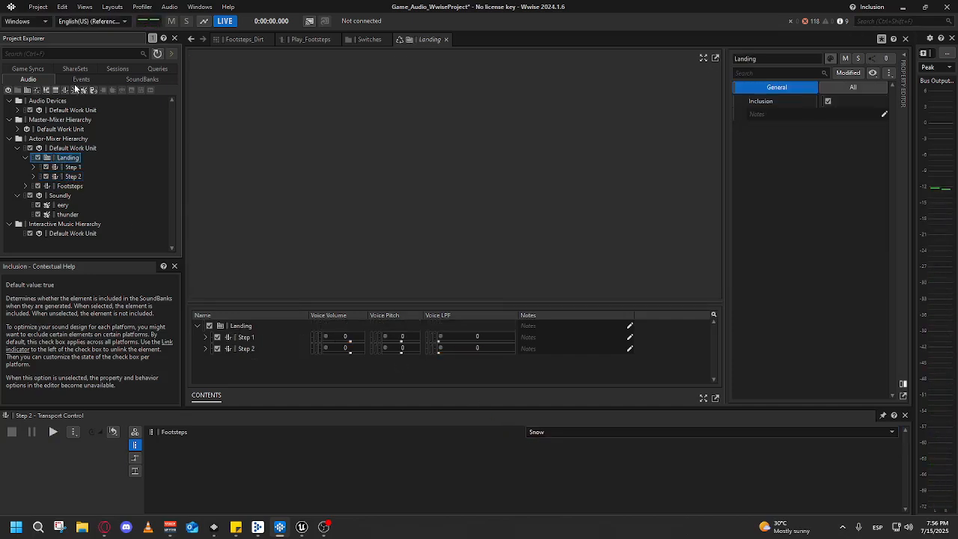
click(80, 79)
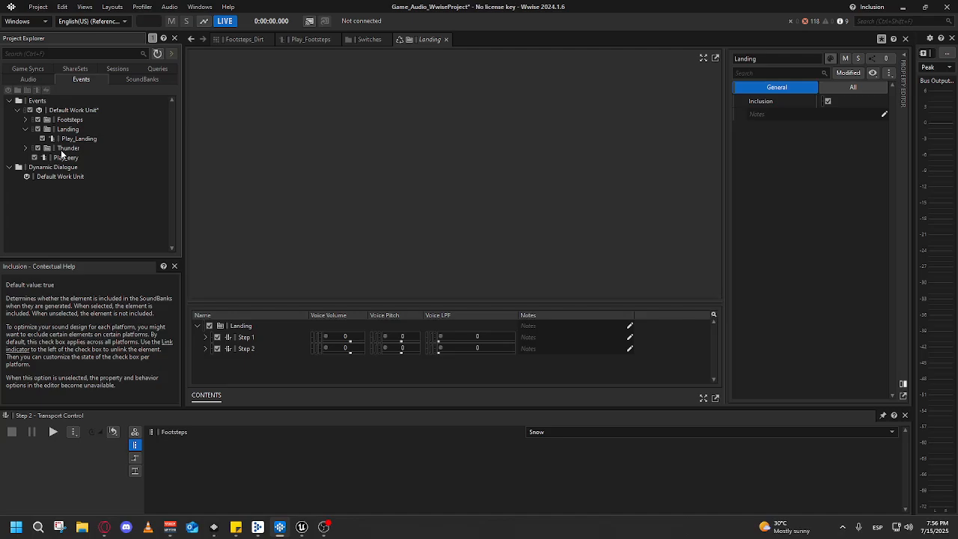
click(68, 120)
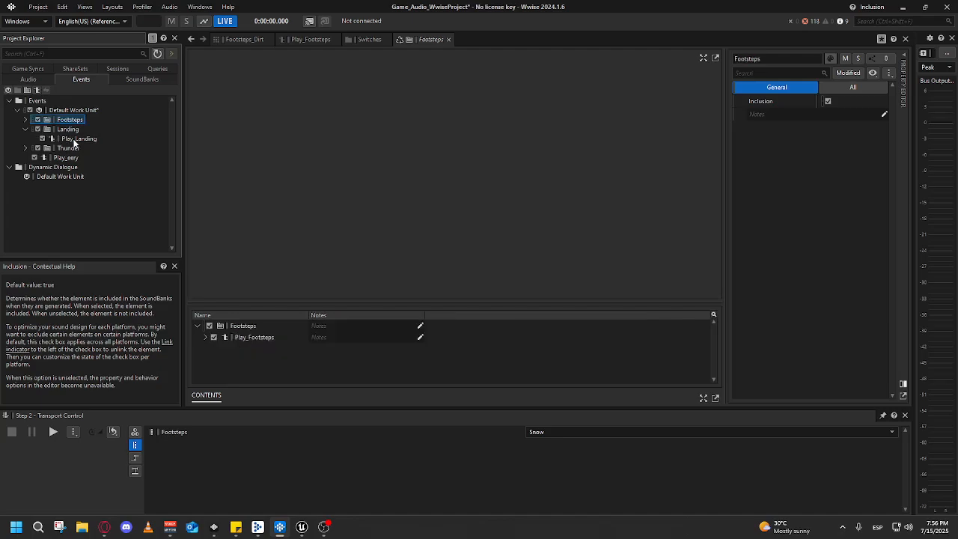
click(75, 140)
key(space)
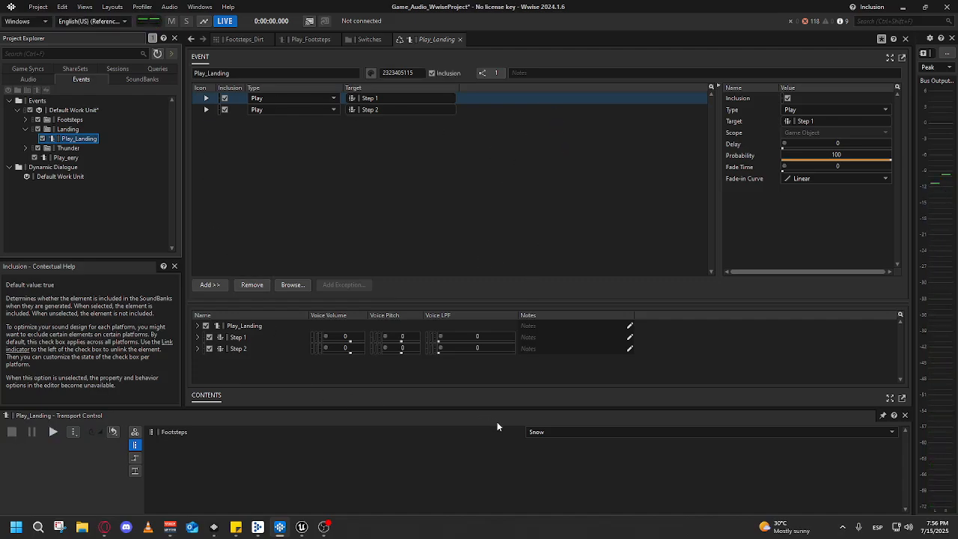
click(541, 433)
click(552, 441)
key(space)
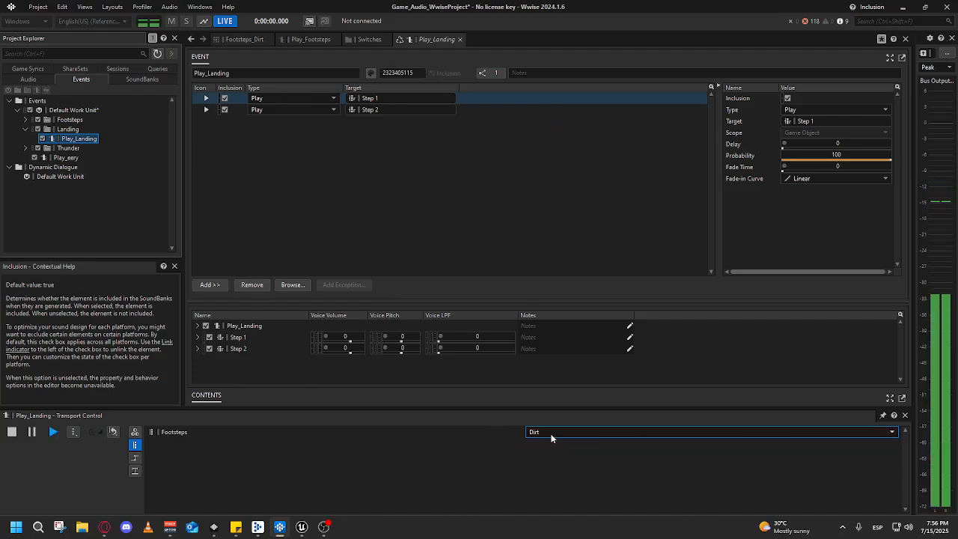
click(552, 435)
click(534, 448)
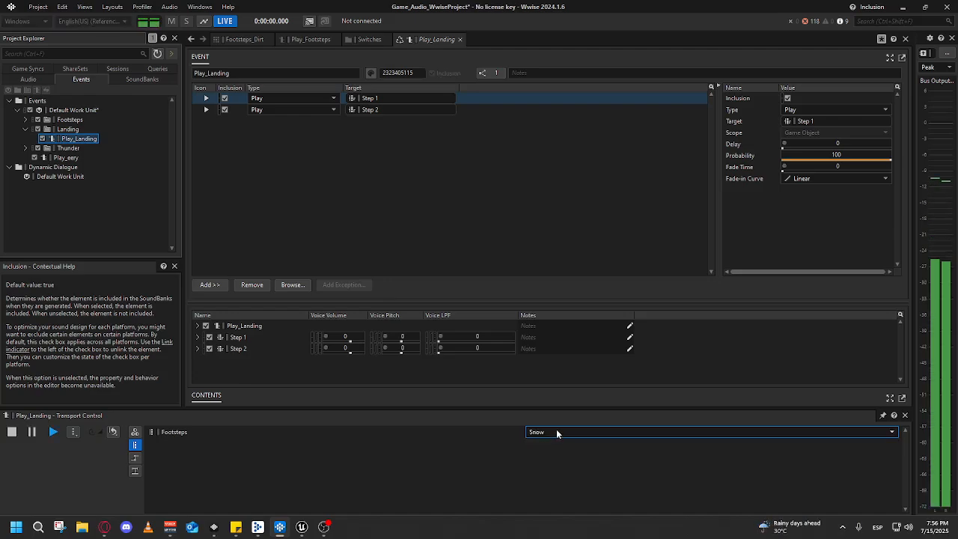
- Compare the Dirt and Snow playback of Play_Landing once more, leaving the Footsteps switch on Dirt
click(556, 433)
click(542, 438)
click(542, 437)
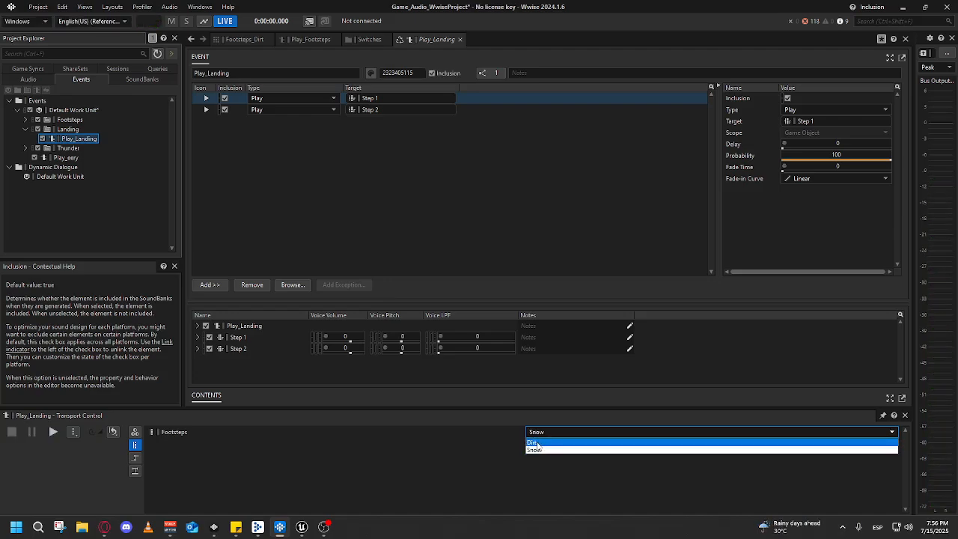
click(536, 442)
key(space)
click(552, 434)
click(539, 450)
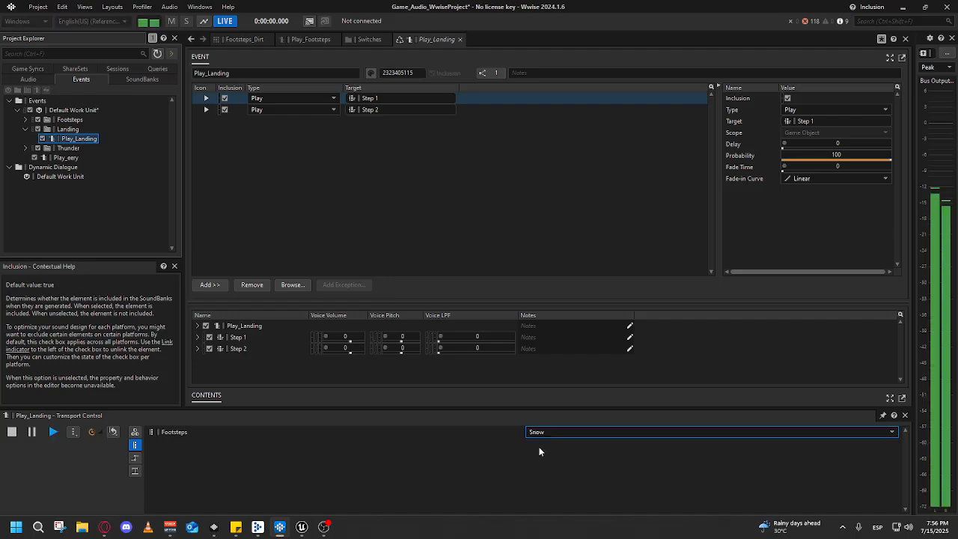
click(562, 433)
click(542, 442)
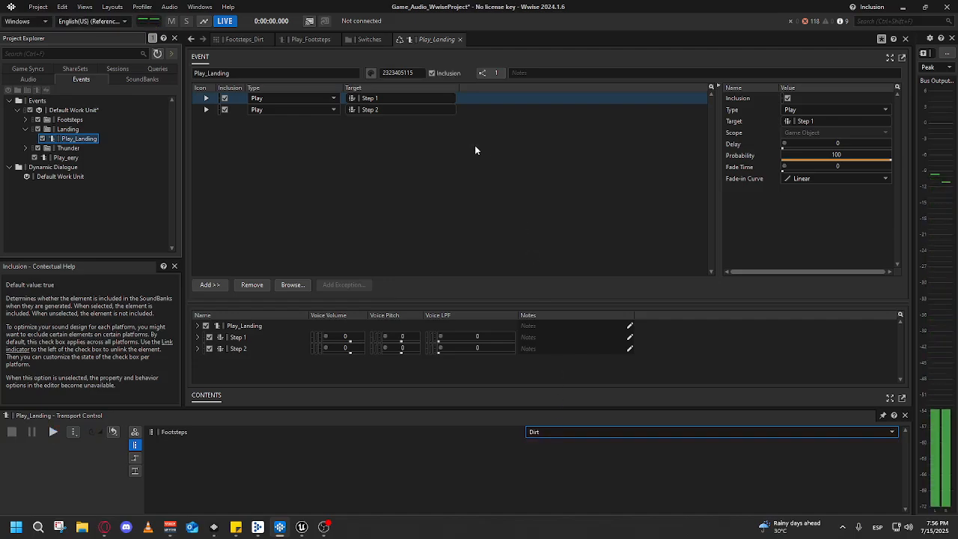
- Save the Wwise project, switch to the FirstPersonMap window in Unreal Editor and run a reconcile from the Wwise Browser
key(ctrl+s)
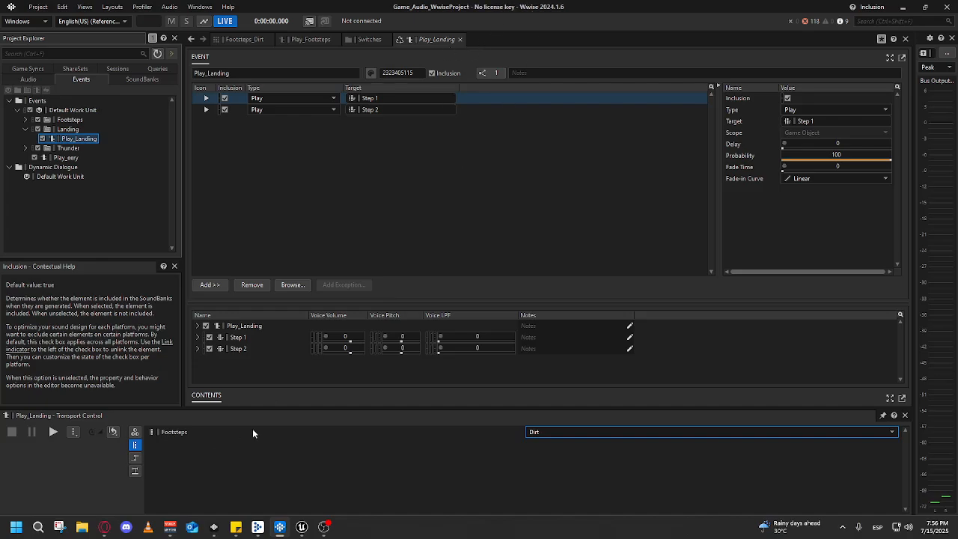
mouse_move(302, 527)
click(259, 480)
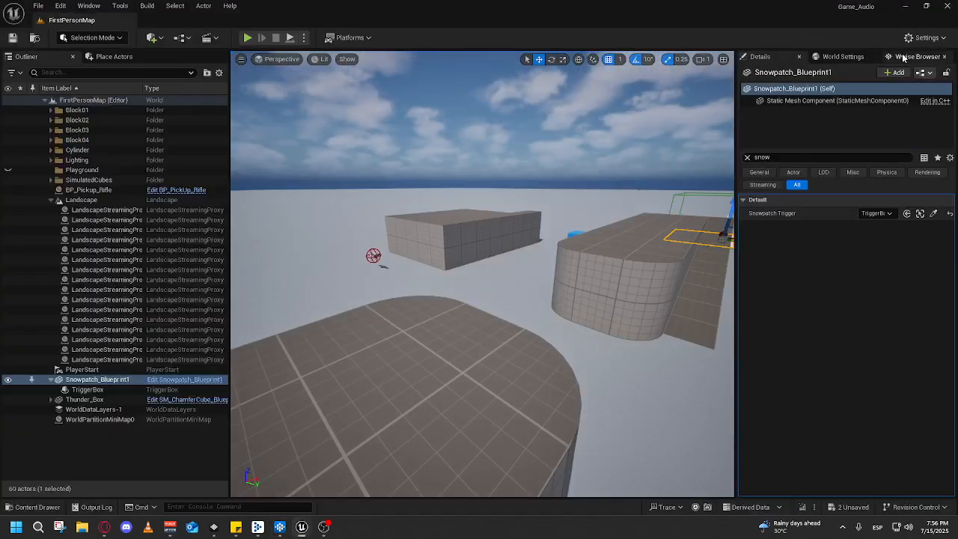
click(904, 58)
click(945, 73)
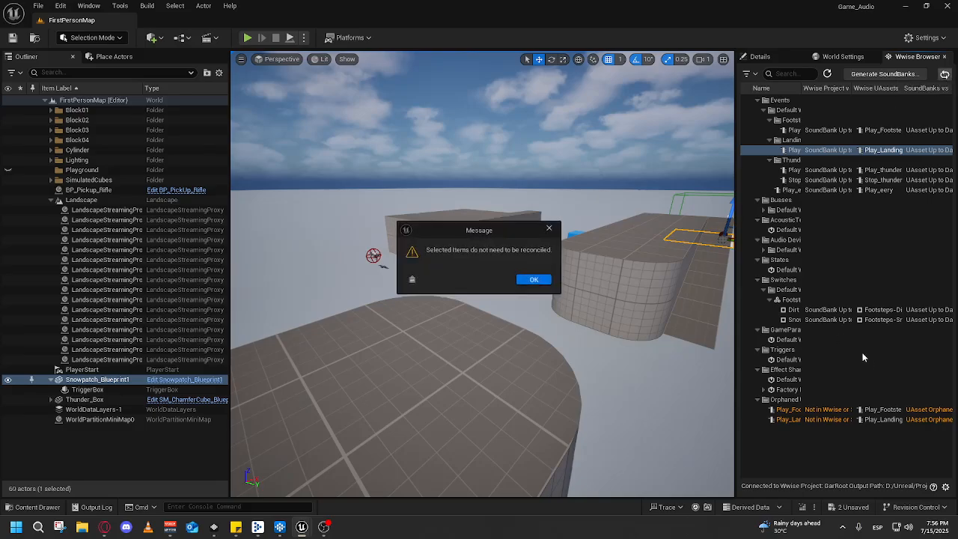
click(534, 280)
- Widen the Wwise Browser and examine the orphaned Play_Footsteps_Dirt and Play_Landing_Default assets, including the actions available for Play_Footsteps_Dirt
click(827, 410)
click(837, 420)
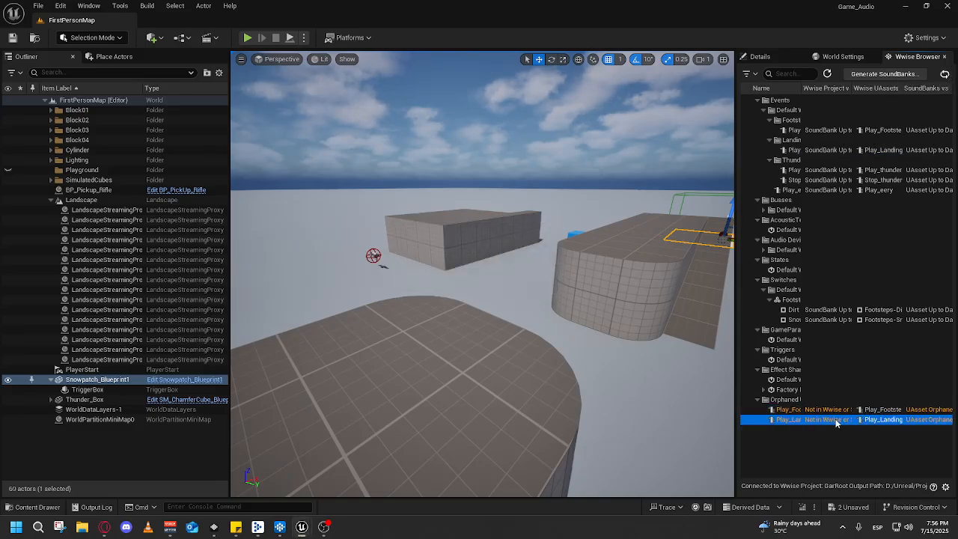
click(883, 411)
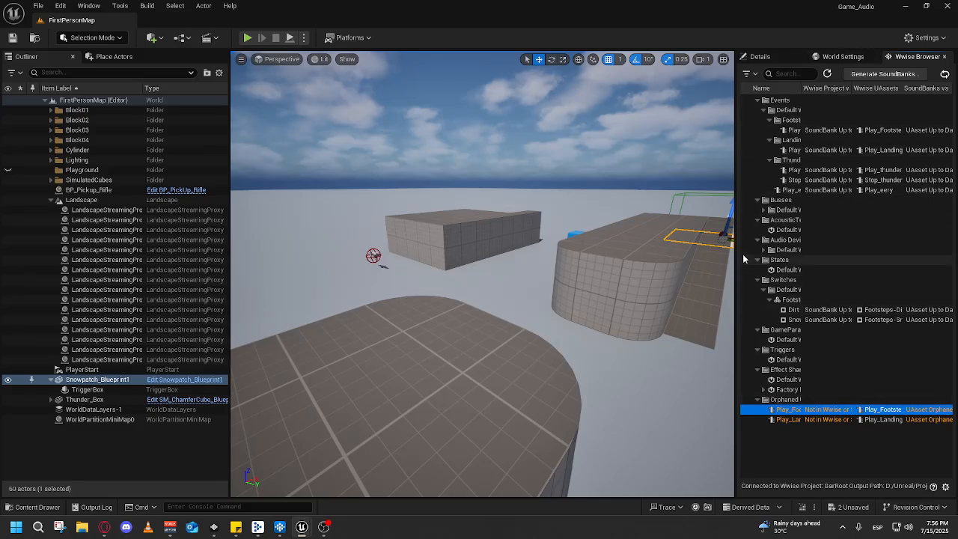
drag(736, 248, 599, 247)
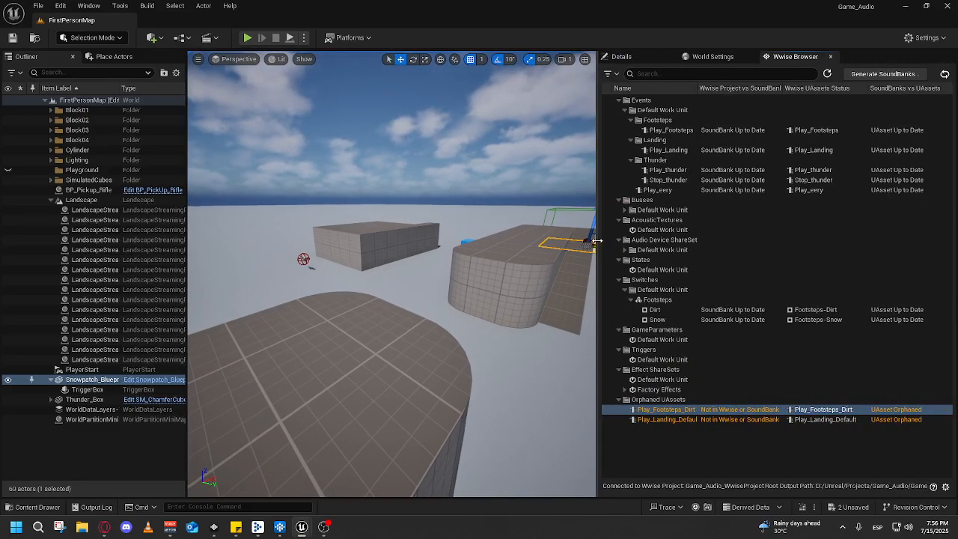
click(803, 421)
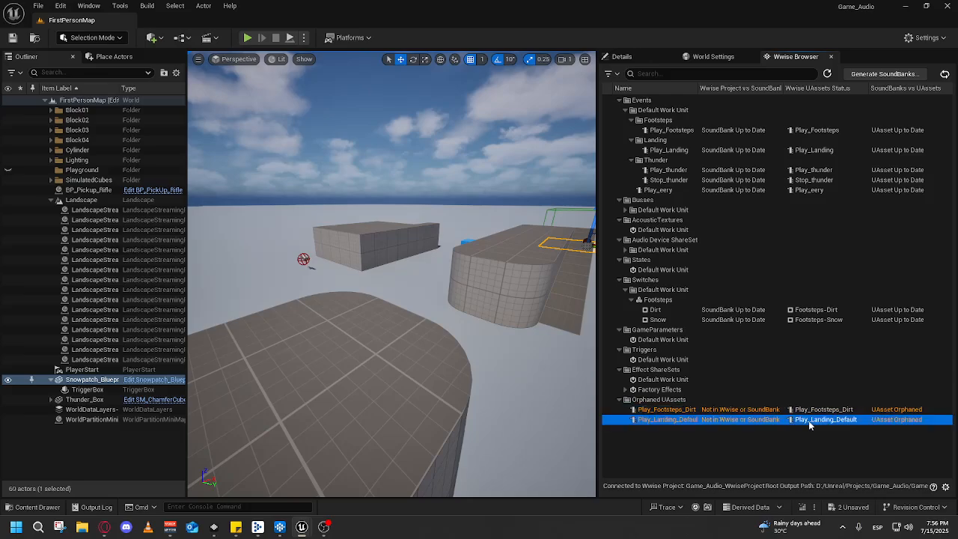
click(732, 411)
click(713, 421)
click(852, 411)
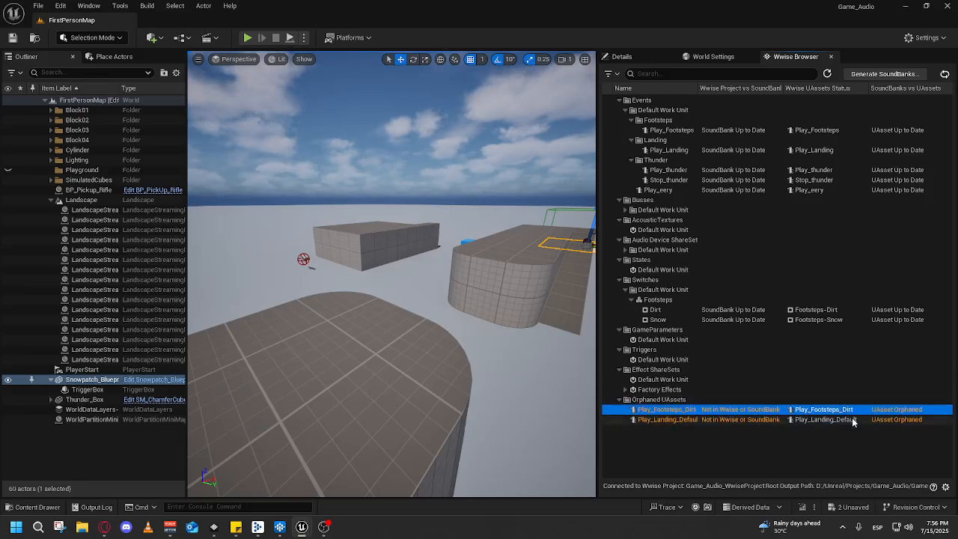
click(819, 420)
click(830, 412)
right_click(830, 412)
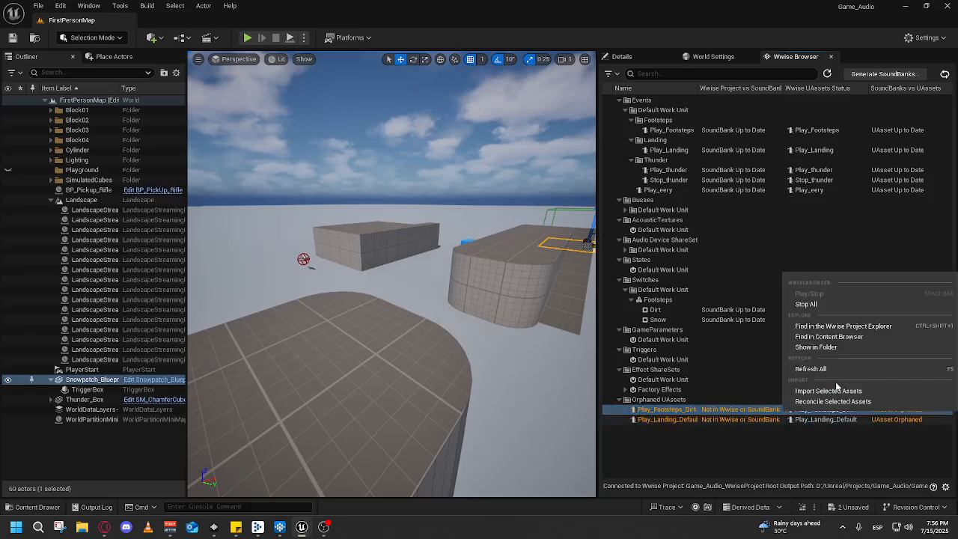
click(723, 433)
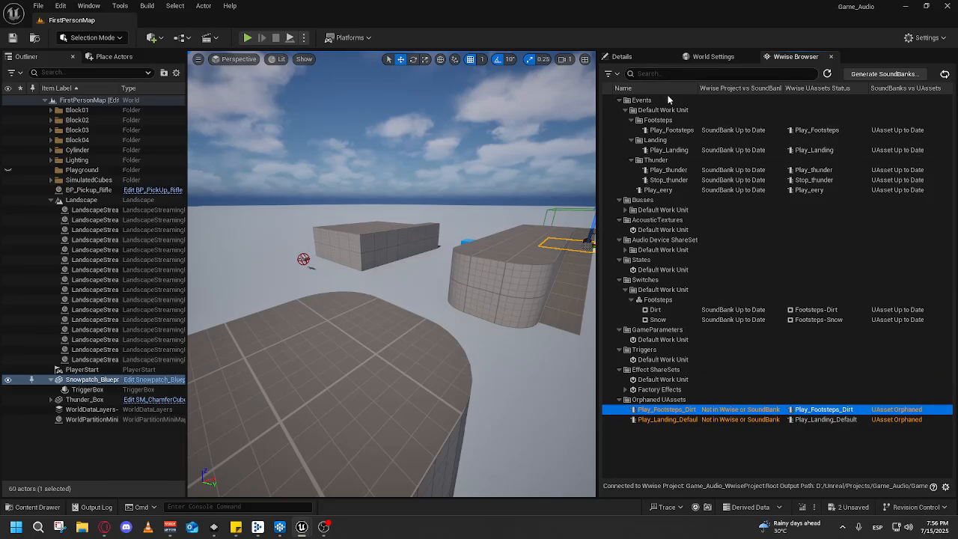
- Collapse the Orphaned UAssets group and check the SoundBank and UAsset status of the Footsteps switches, Play_Landing and Play_Footsteps
click(627, 401)
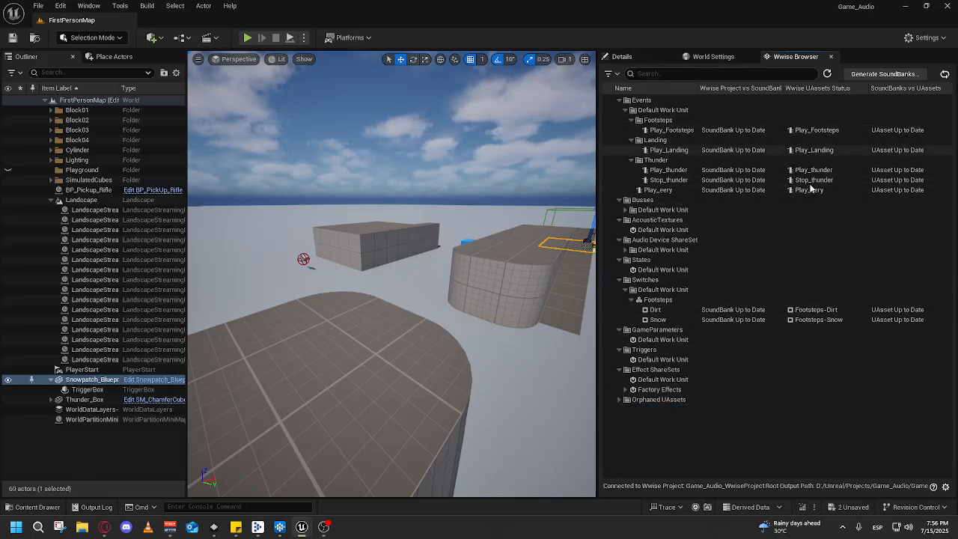
click(651, 301)
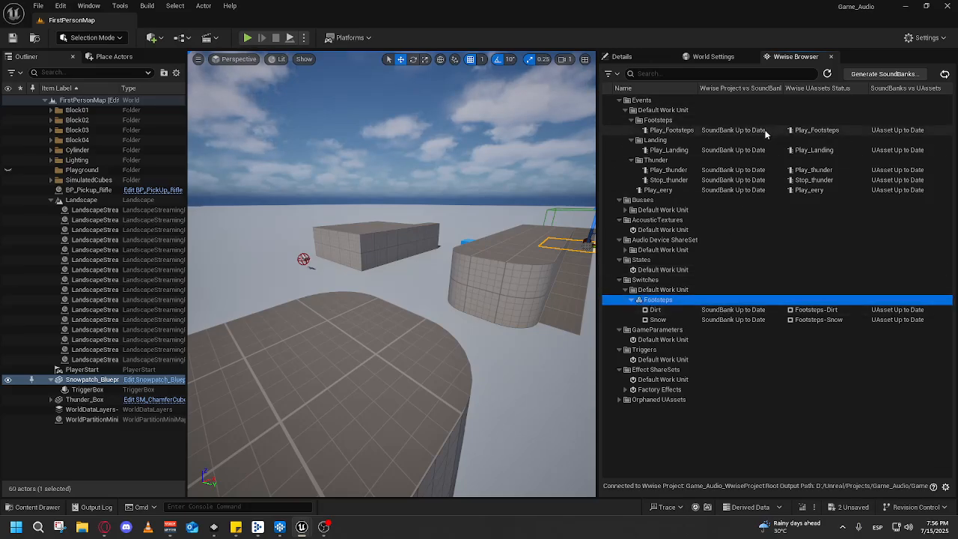
click(737, 151)
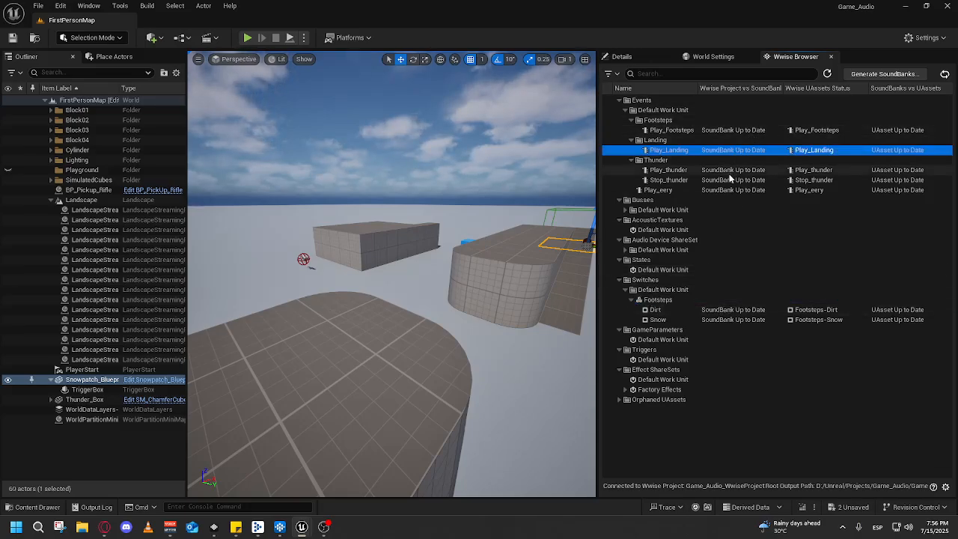
click(749, 130)
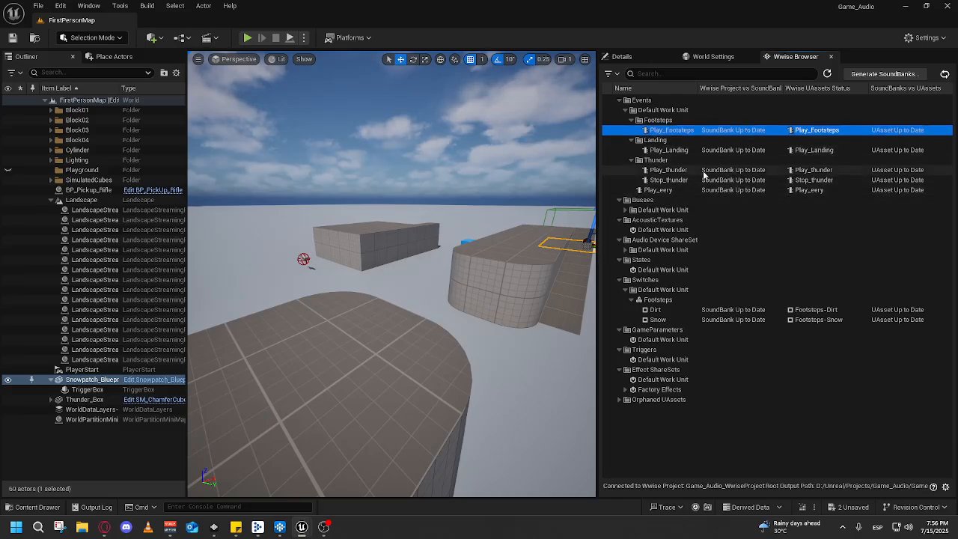
- Collapse the Thunder events, briefly run and stop the level, and enlarge the viewport by narrowing the Wwise Browser and Outliner
click(631, 160)
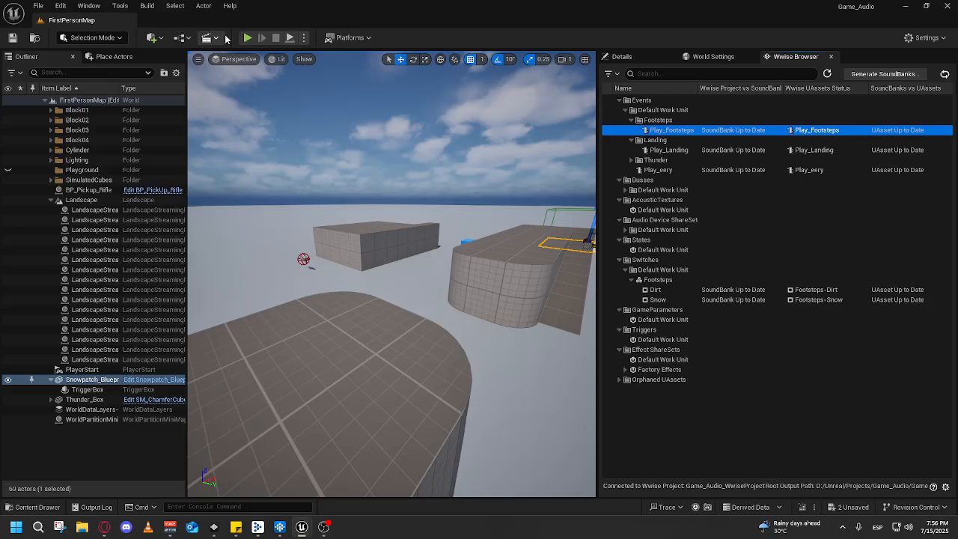
click(247, 37)
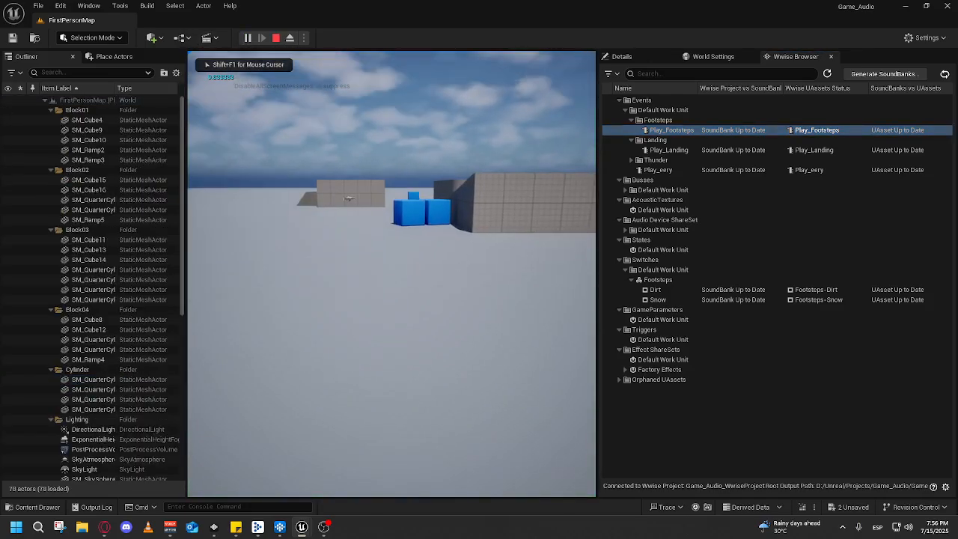
key(Escape)
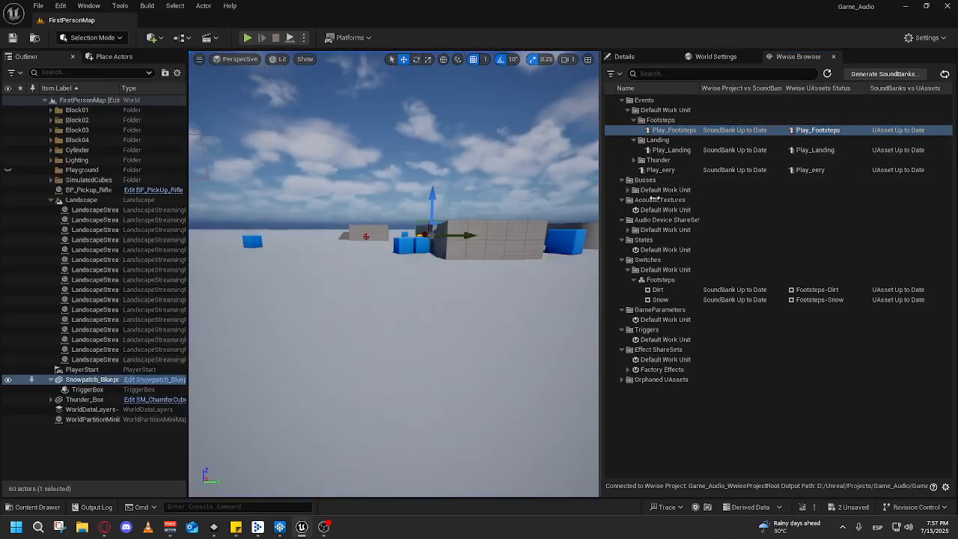
drag(655, 198, 785, 201)
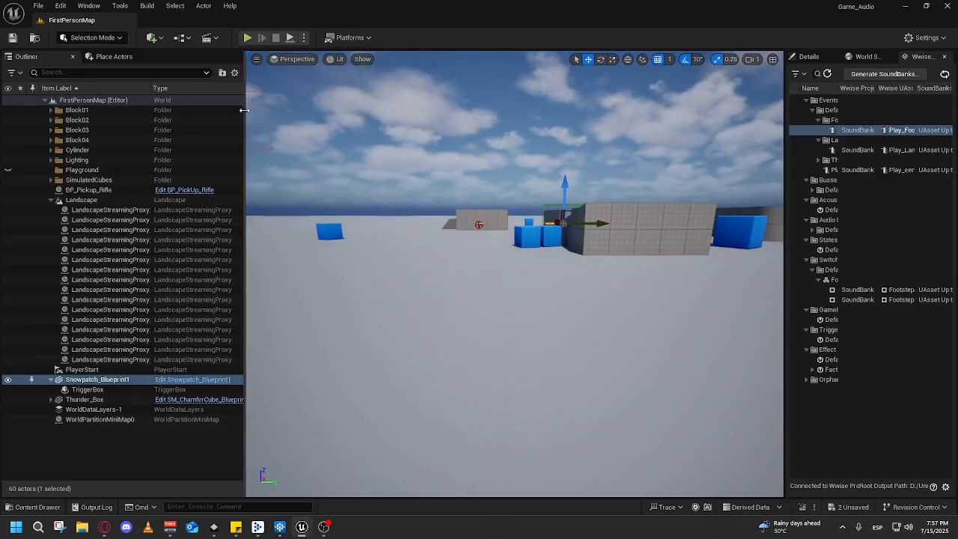
drag(244, 110, 185, 83)
- Play the level and run and jump over the blocks toward the snow patch, listening to the footstep and landing sounds
click(247, 38)
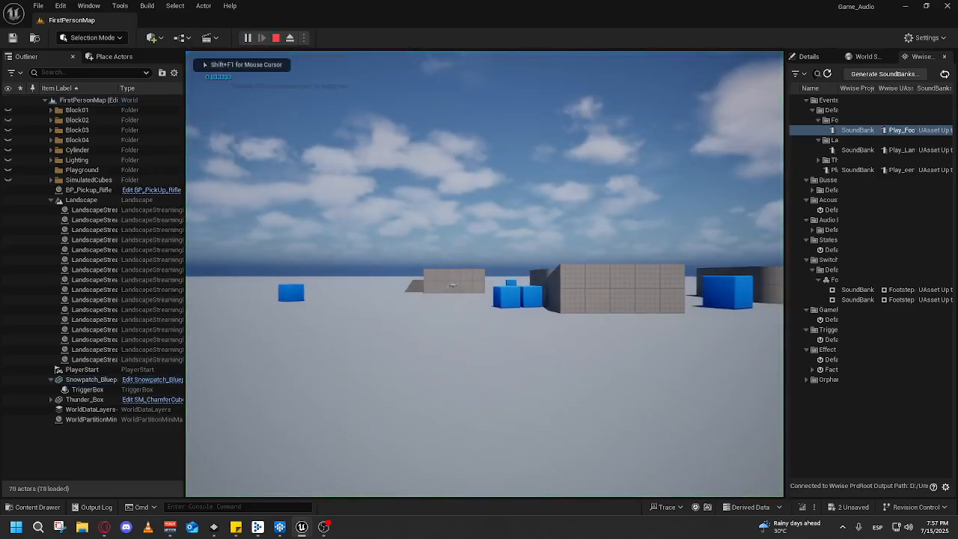
key(w)
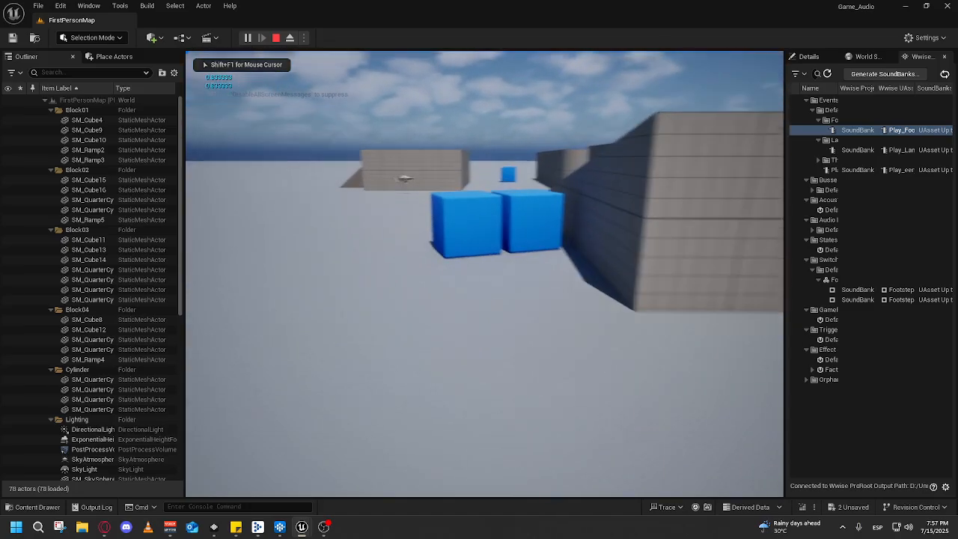
key(space)
key(w)
key(space)
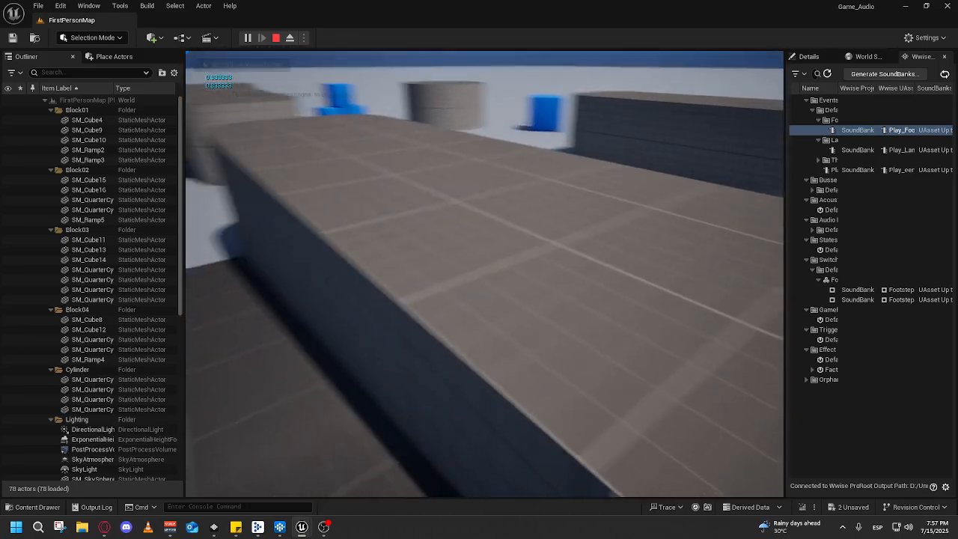
key(w)
key(space)
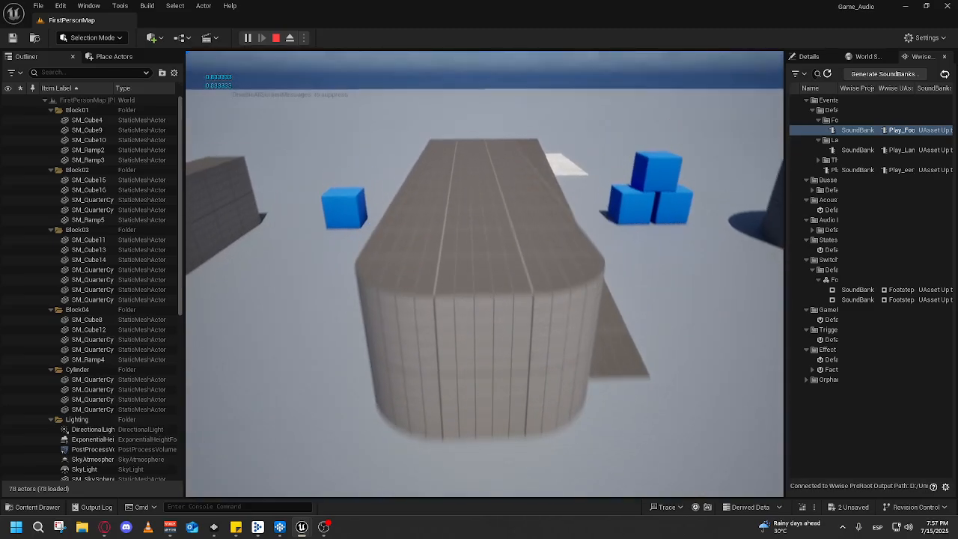
key(w)
key(space)
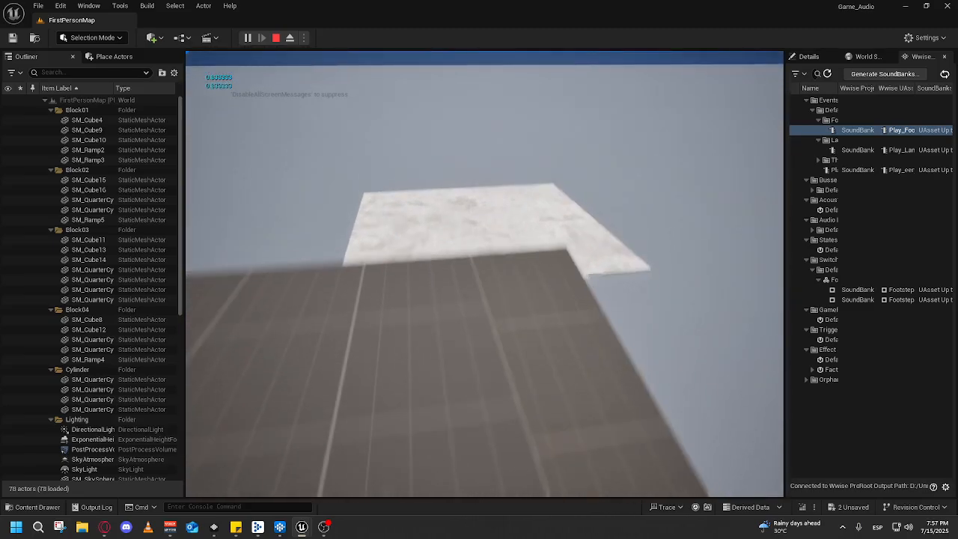
- Walk and jump on and off the snow patch to compare the footstep and landing sounds on both surfaces
key(w)
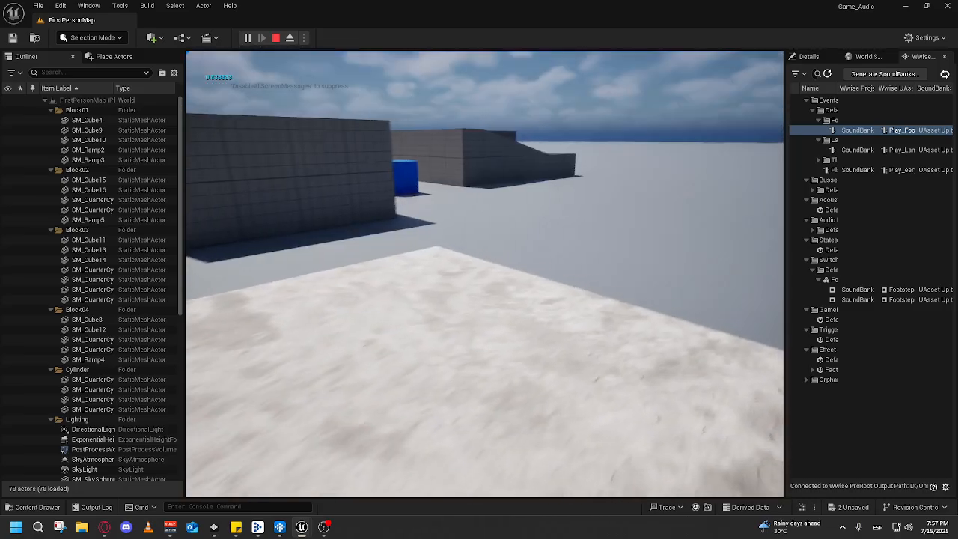
key(w)
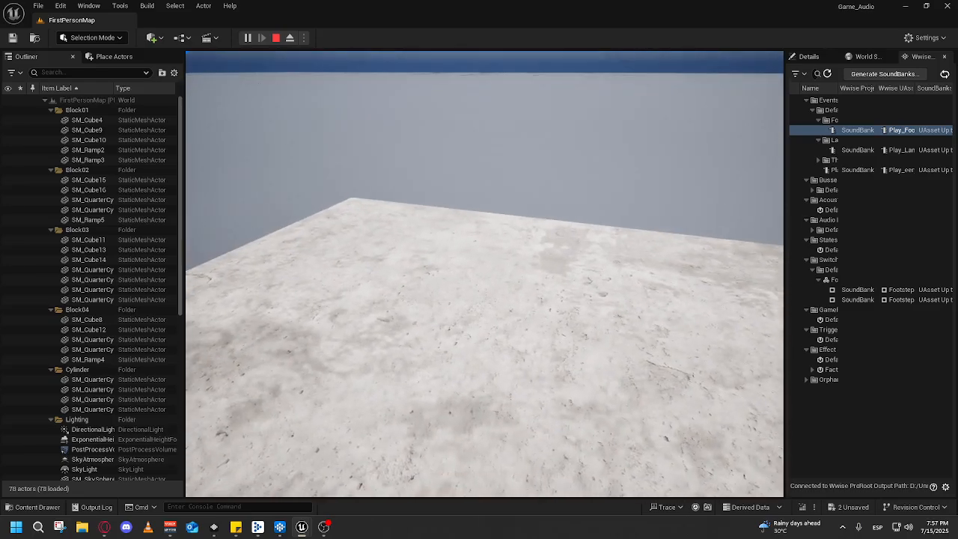
key(space)
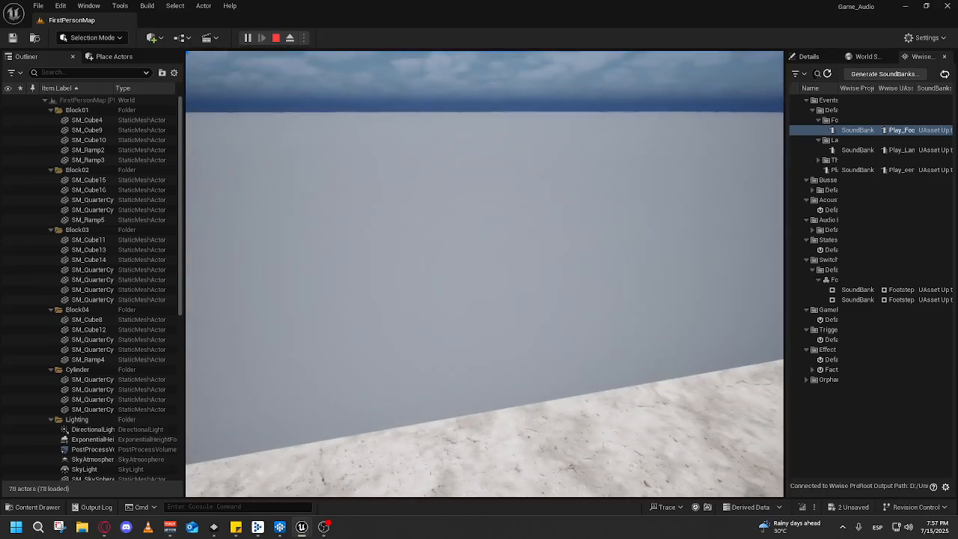
key(a)
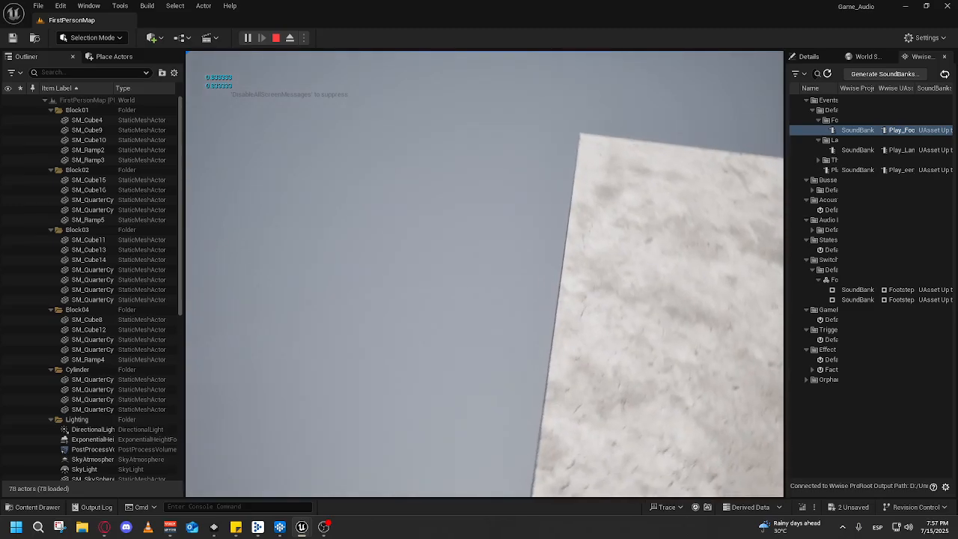
key(w)
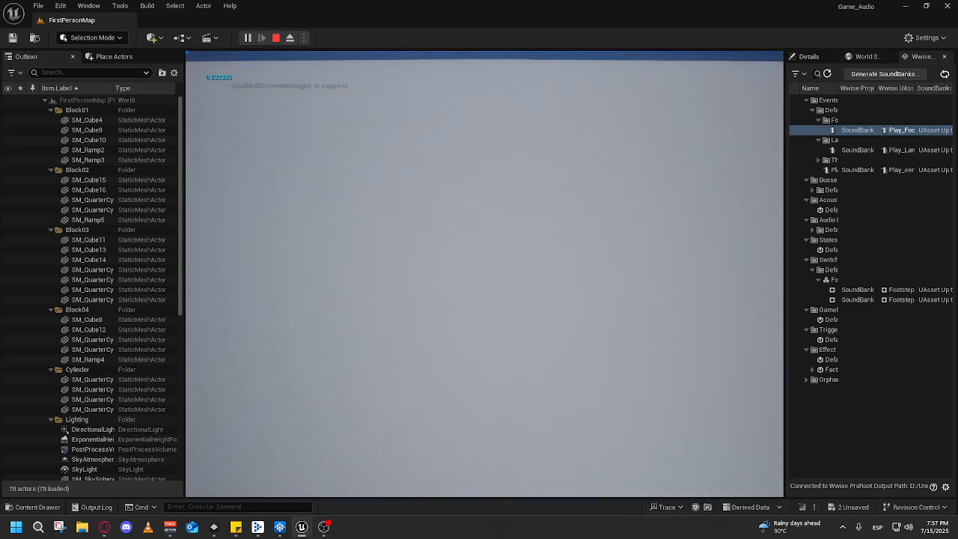
key(w)
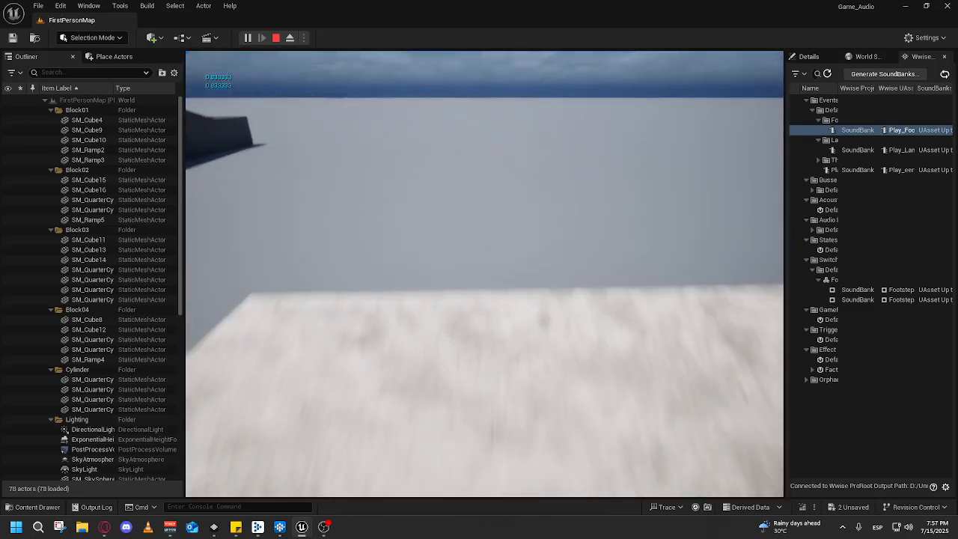
- Leave the snow patch and run up the ramp and across the blocks to check the Dirt footstep and landing sounds
key(w)
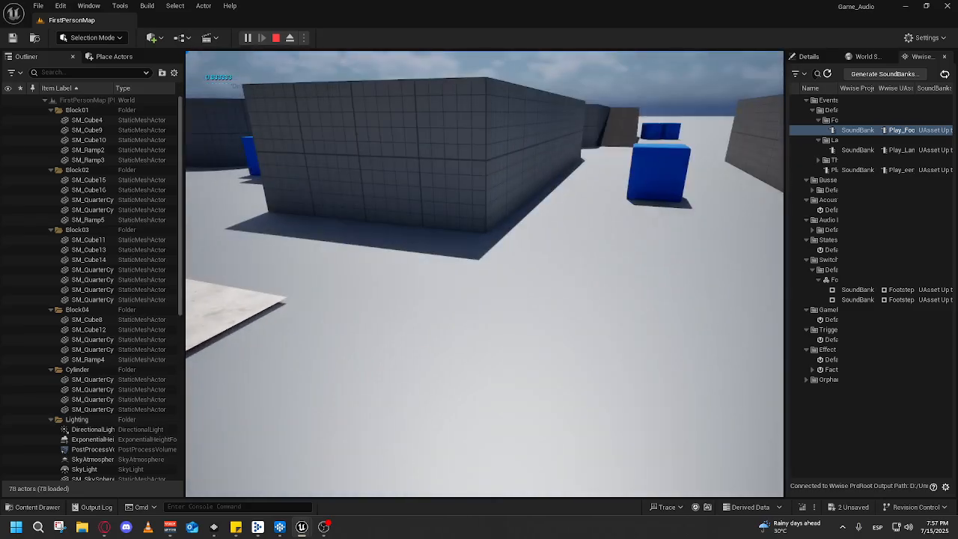
key(w)
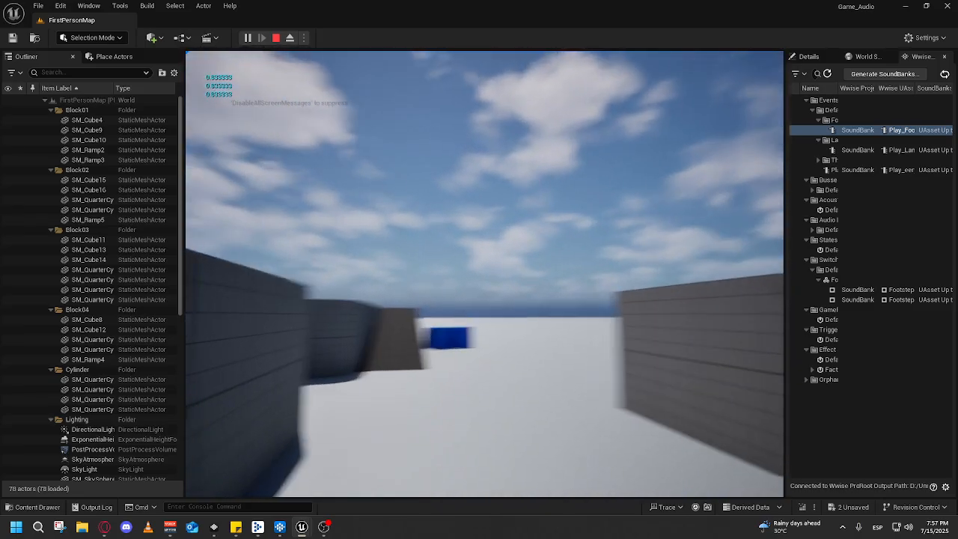
key(w)
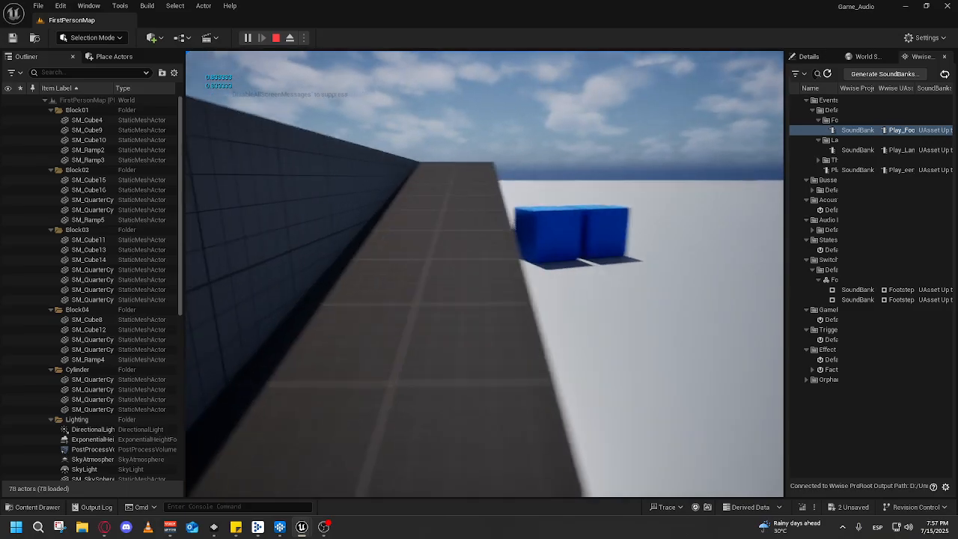
key(w)
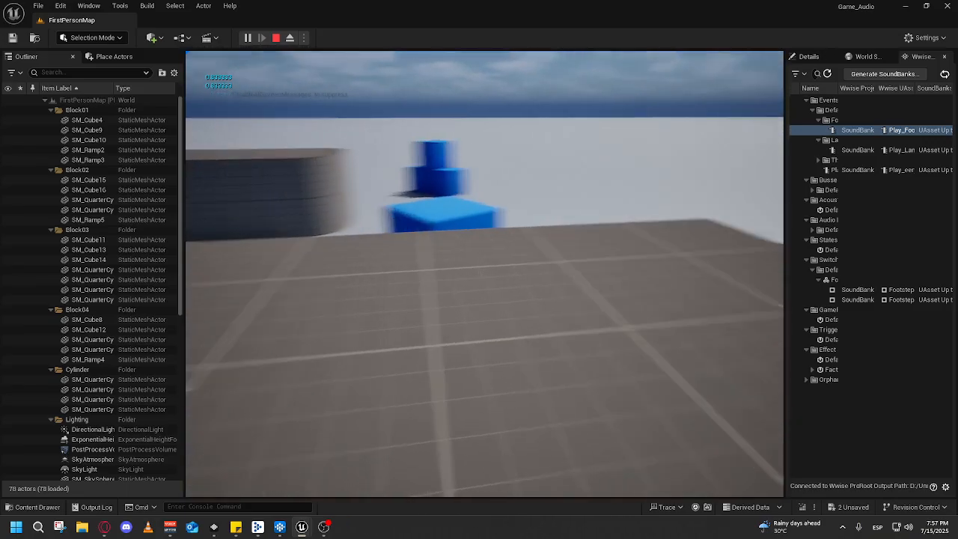
key(w)
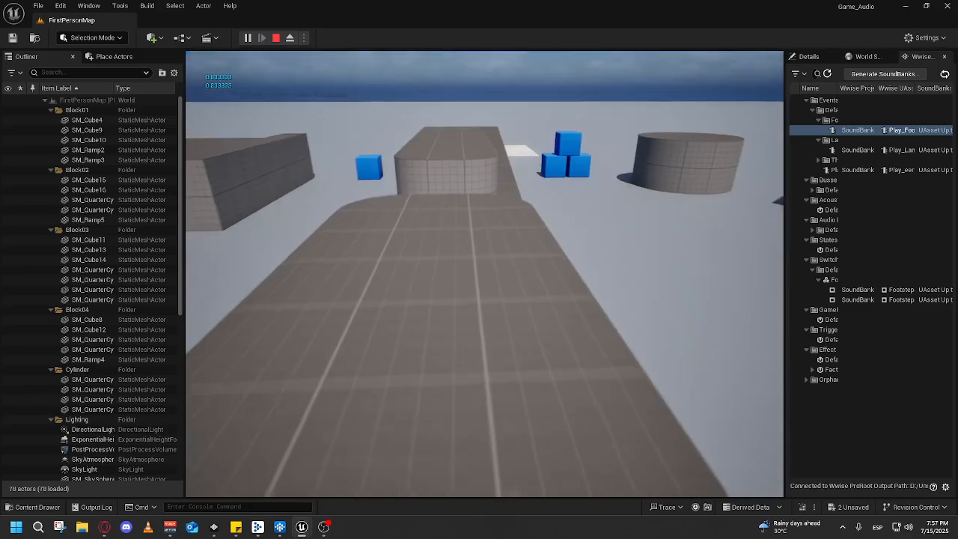
key(w)
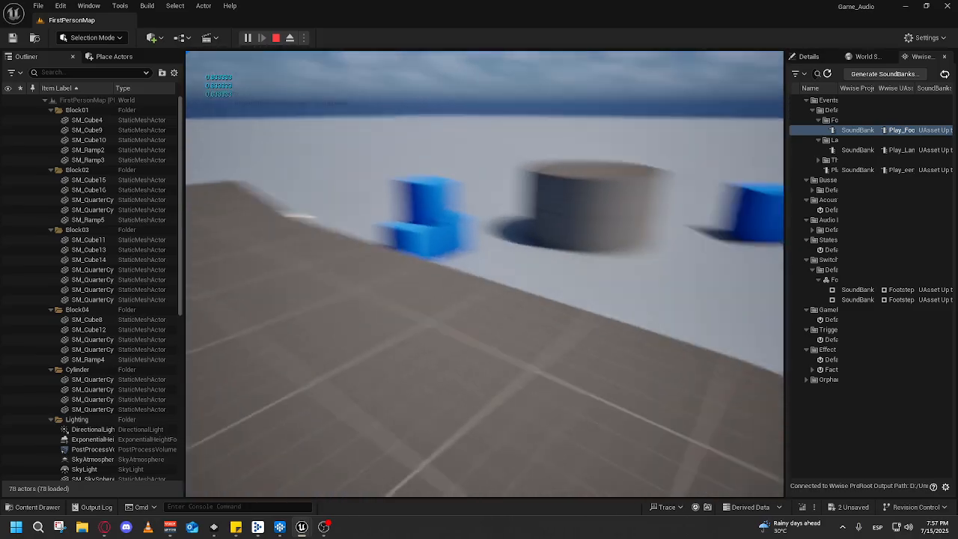
key(s)
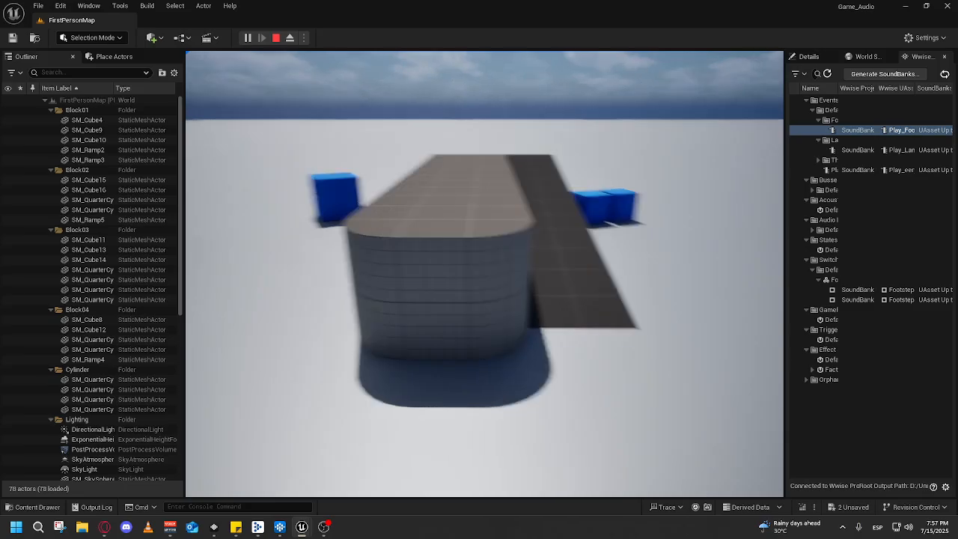
- Switch to the Wwise project, show its audio hierarchy and collapse the Soundly work unit
key(alt+Tab)
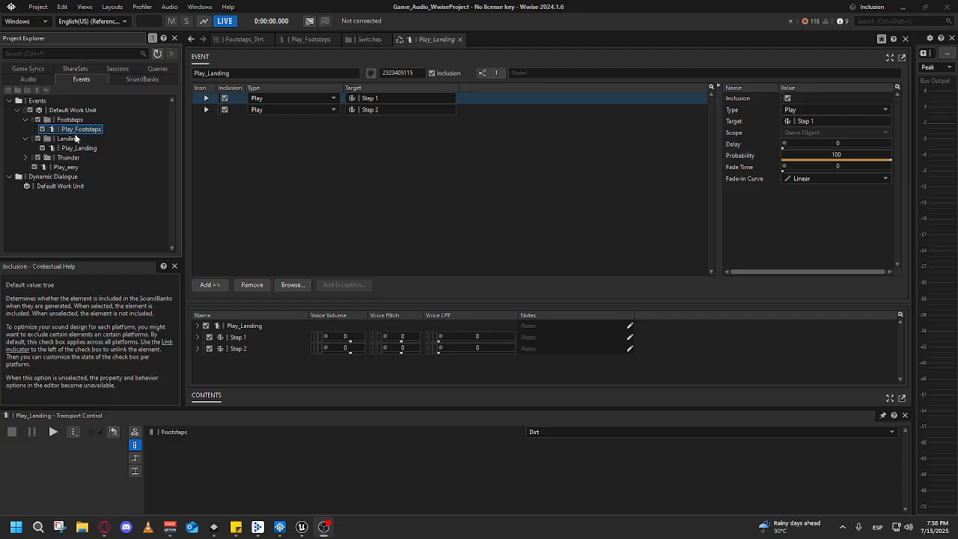
click(29, 80)
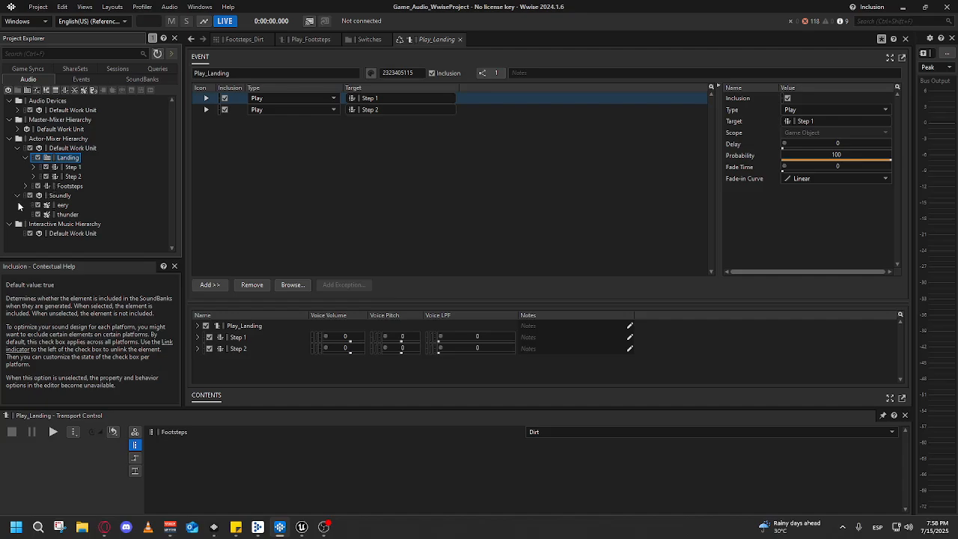
click(18, 197)
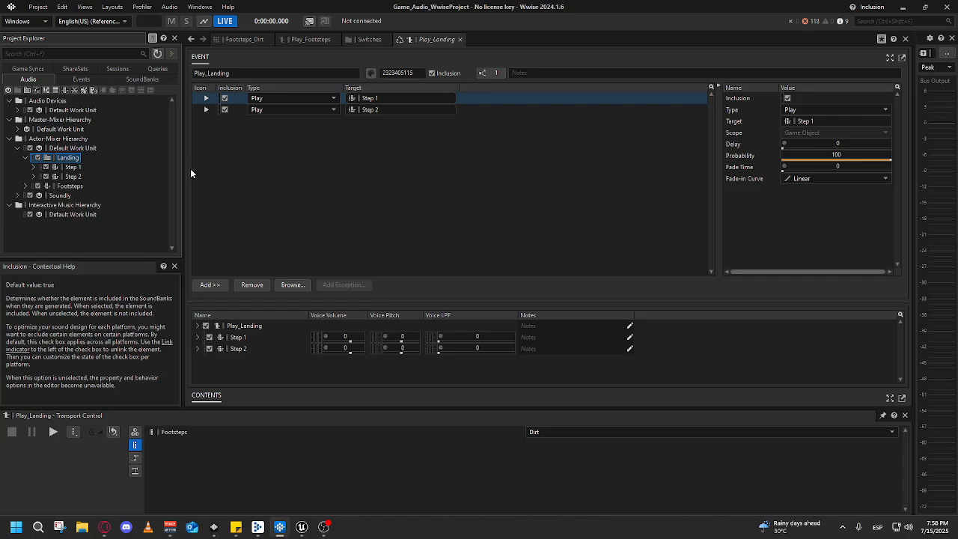